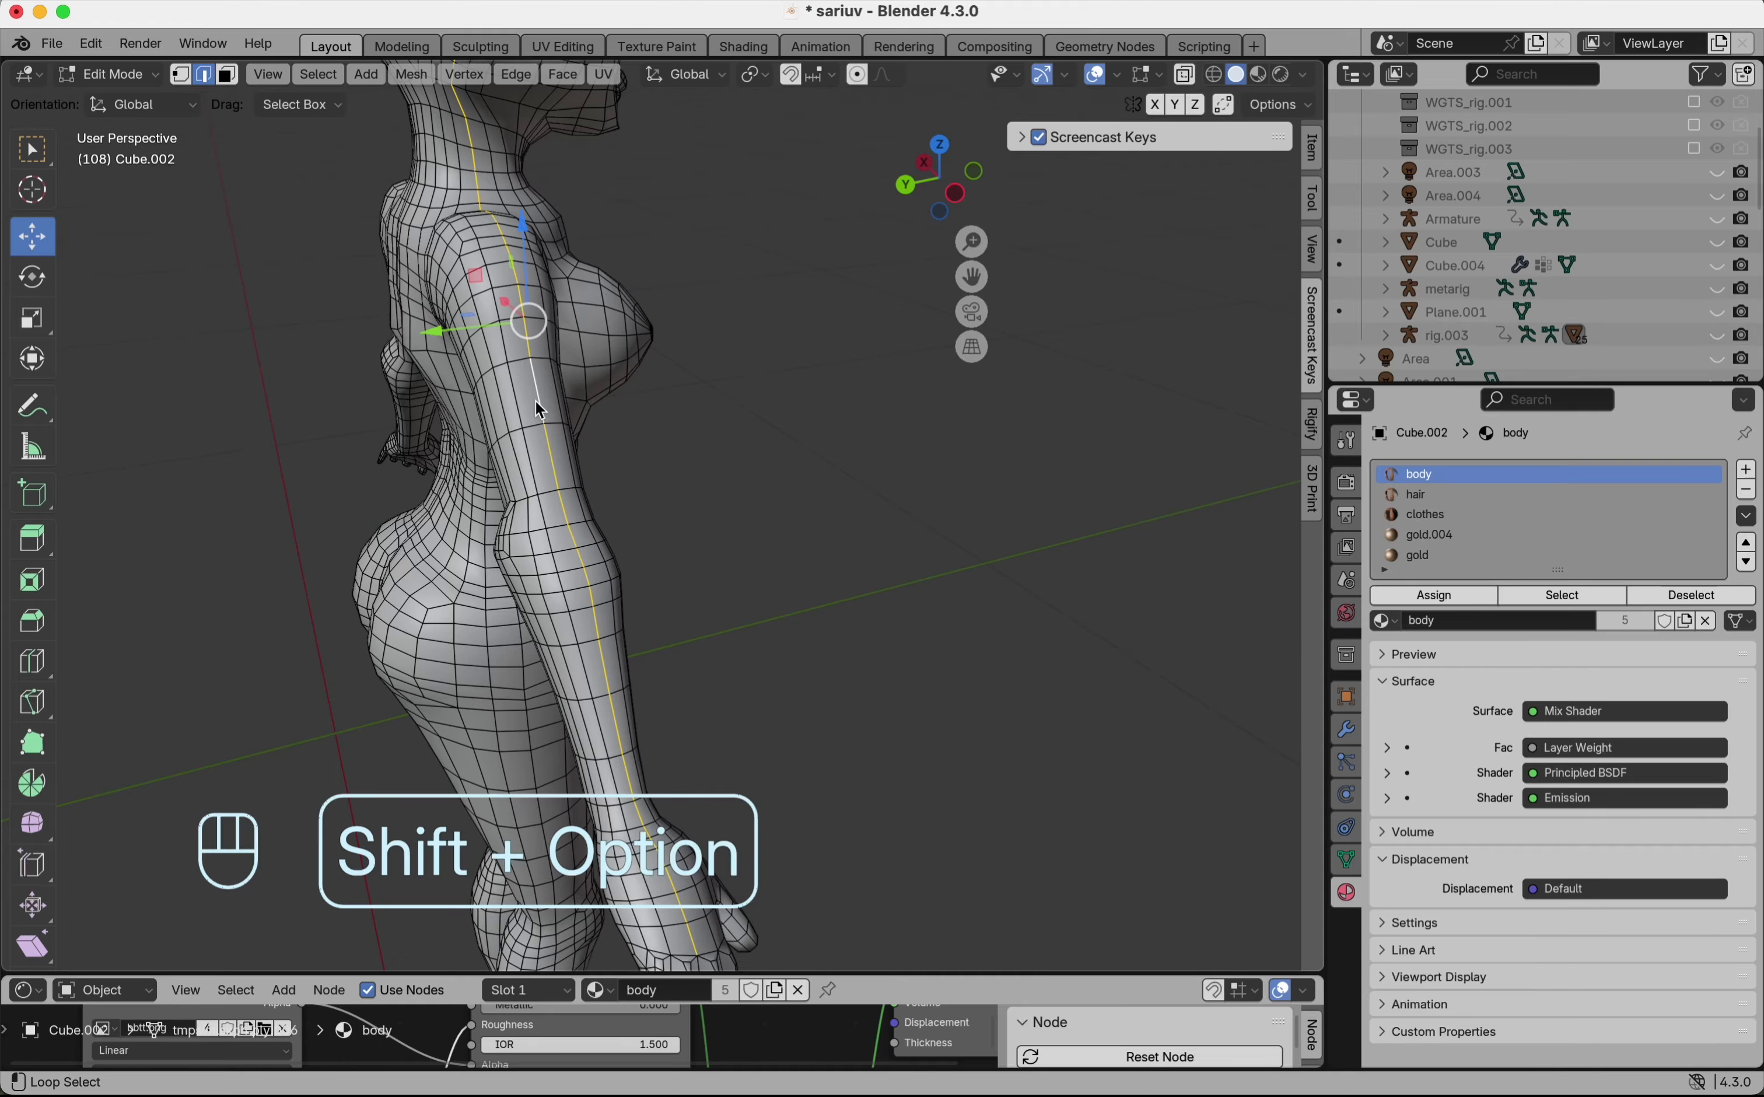
# - Select the edge loops along the arm, wrist, thumb and side of the body, and mark them as seams
pyautogui.scroll(-4, 540, 317)
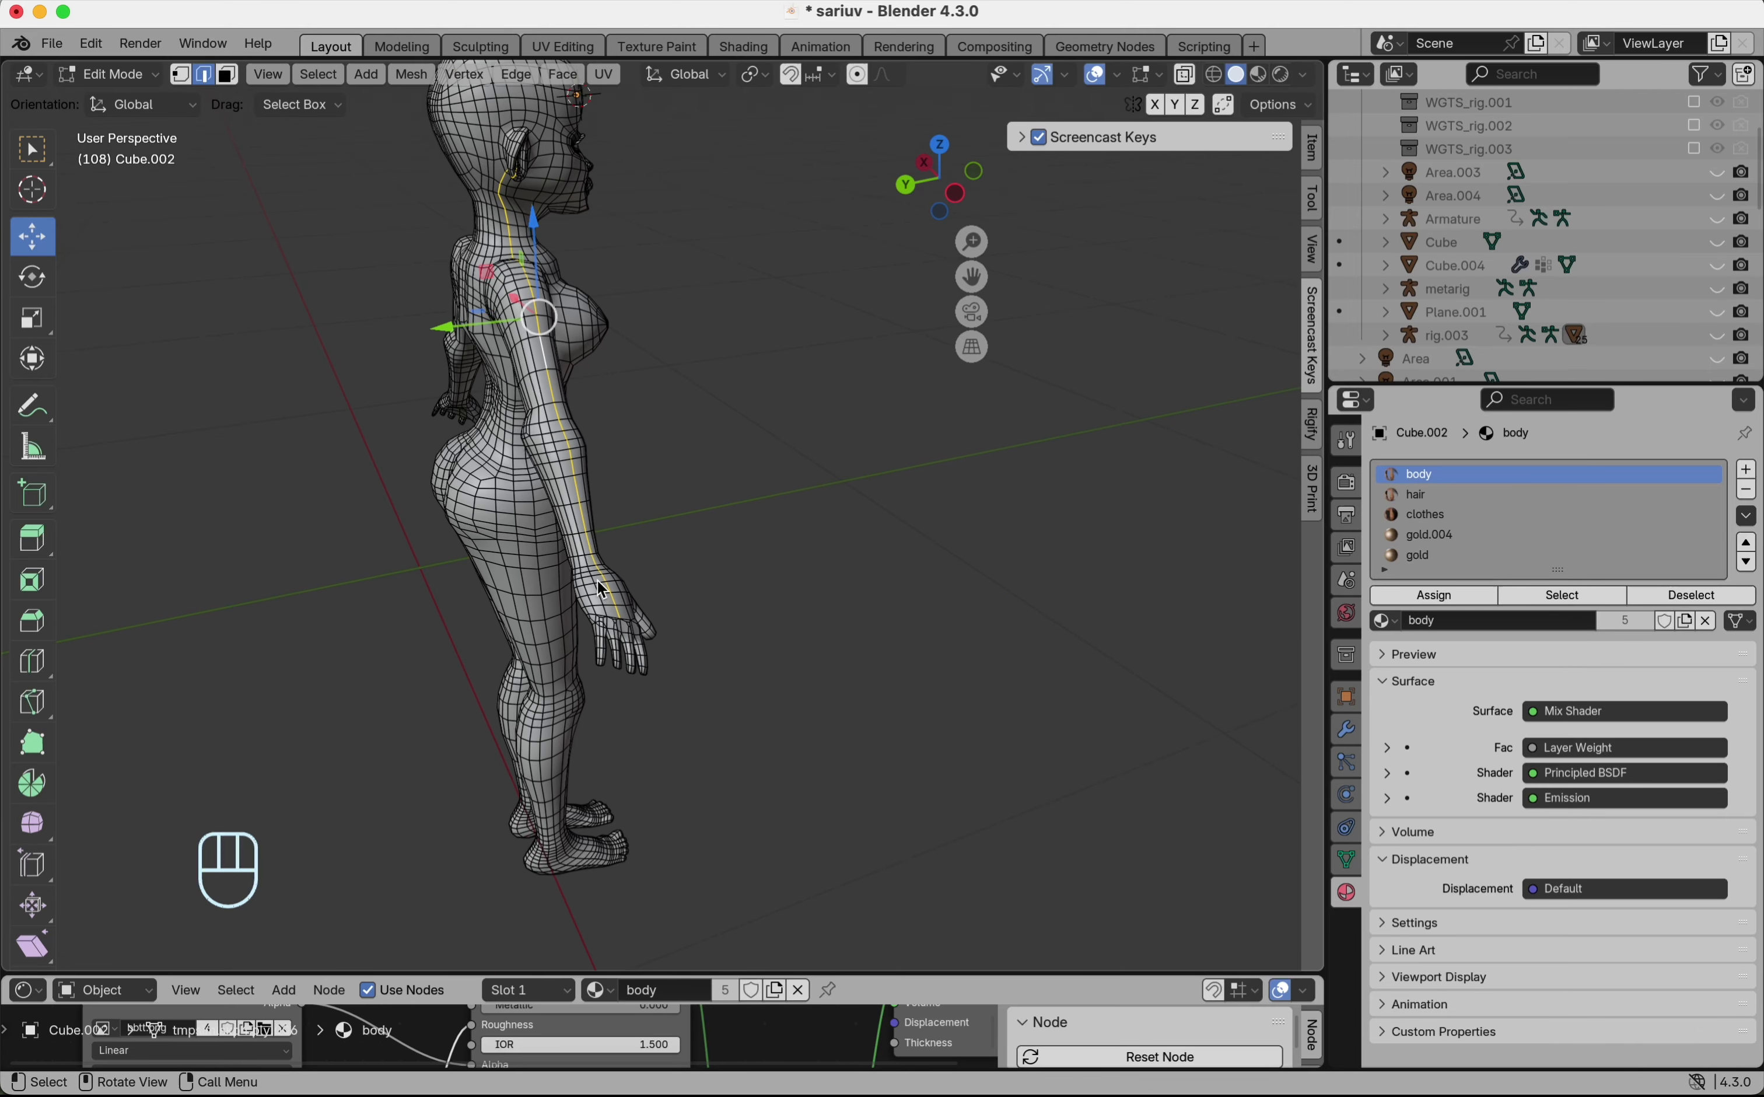
pyautogui.scroll(4, 580, 551)
pyautogui.hscroll(5, 651, 642)
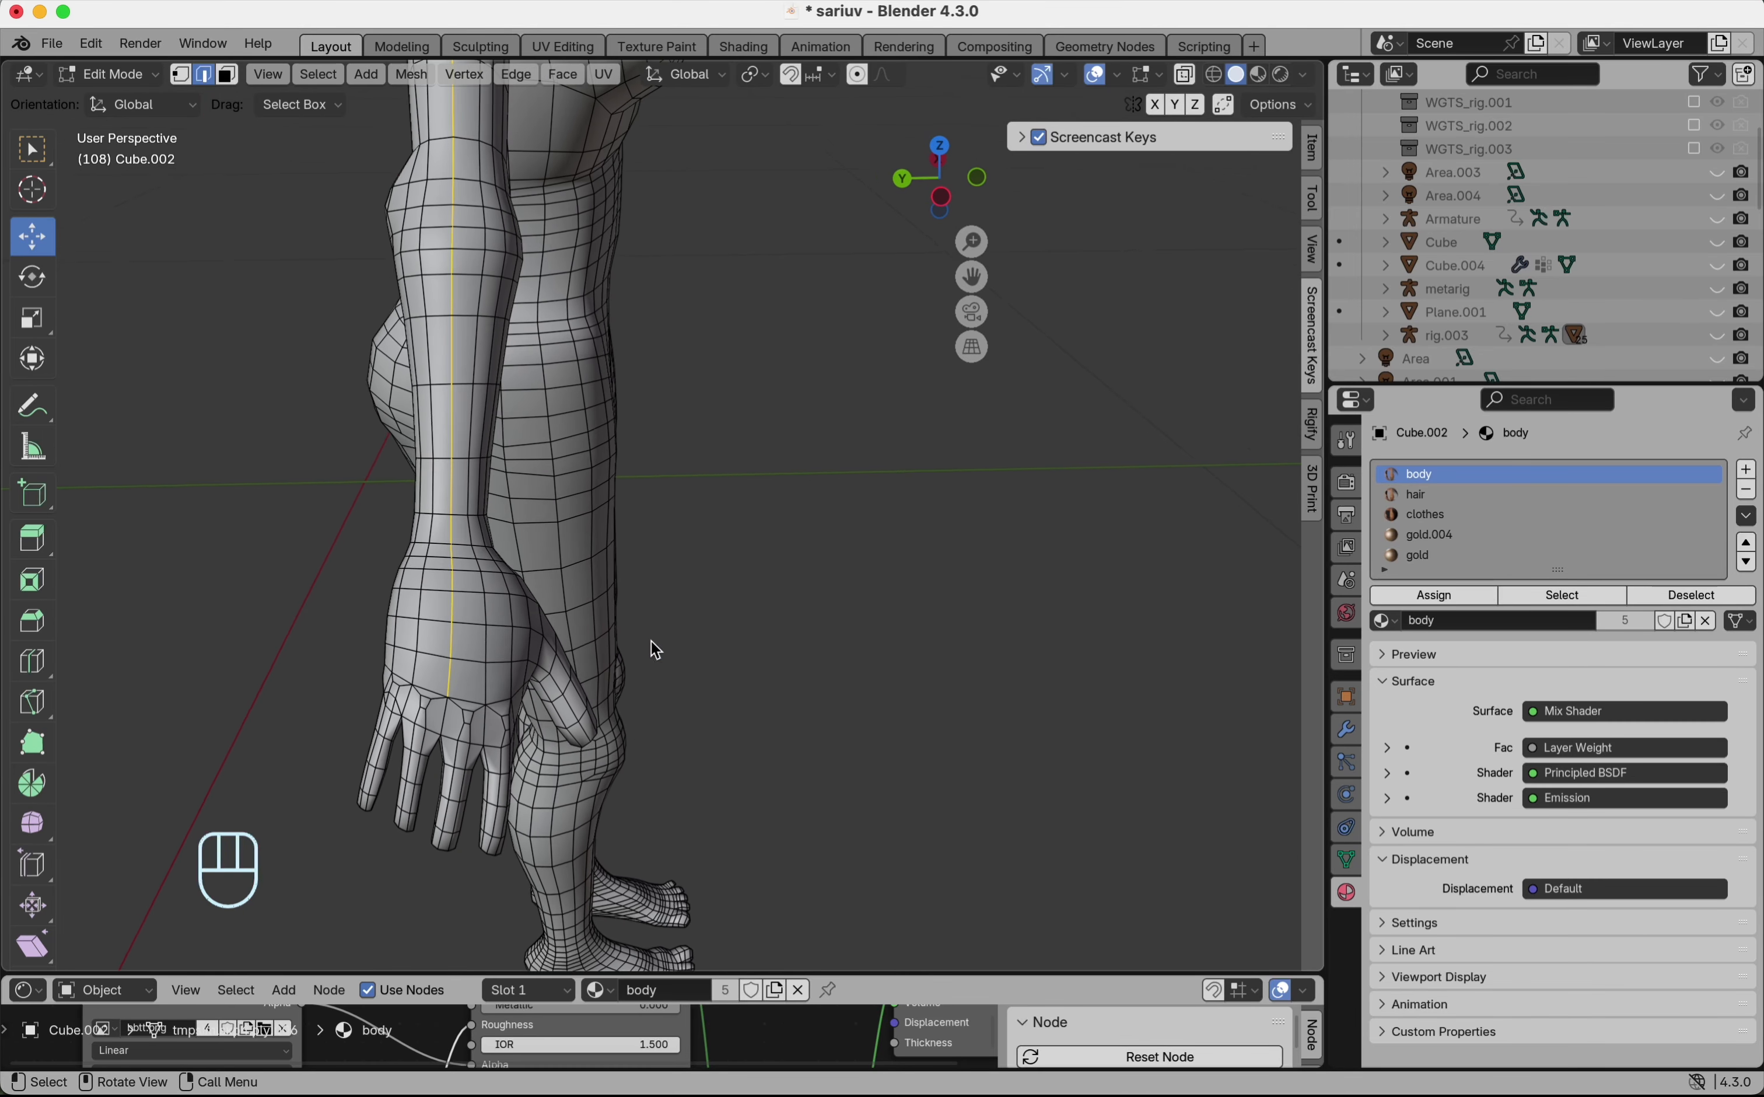
pyautogui.scroll(-10, 462, 546)
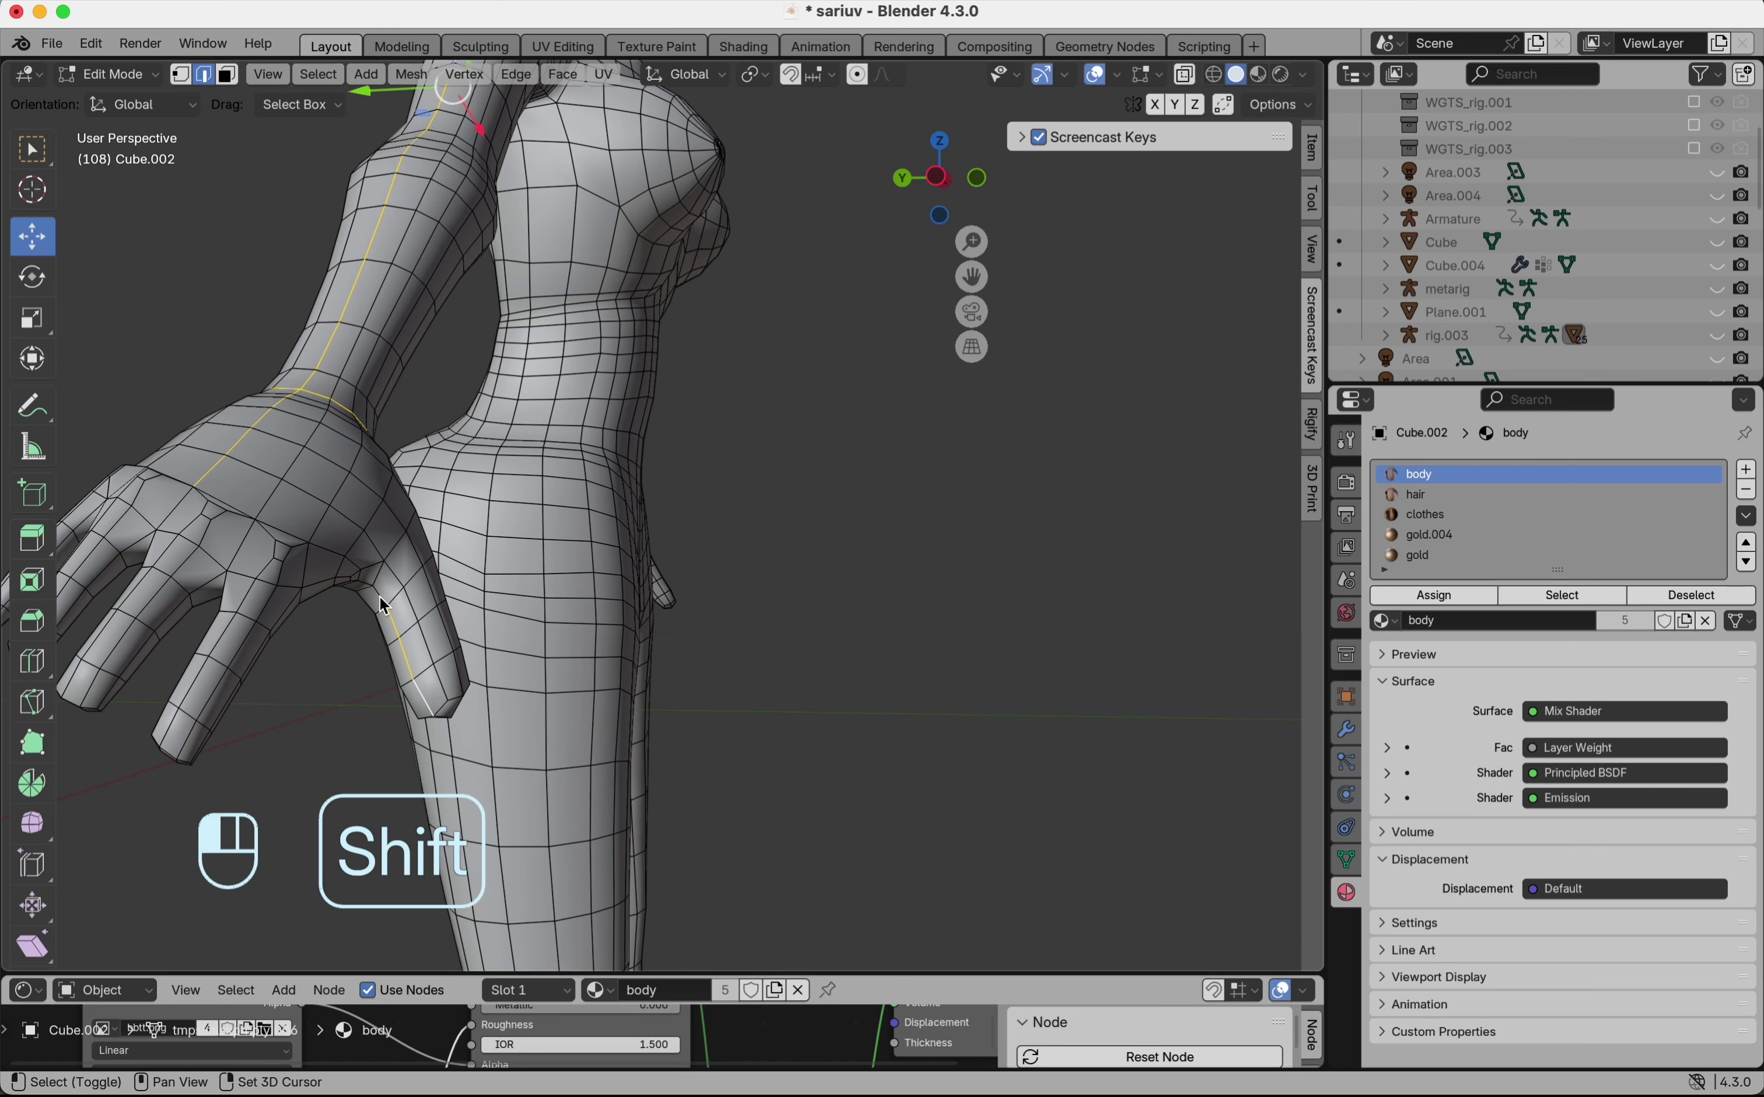
pyautogui.hscroll(10, 348, 566)
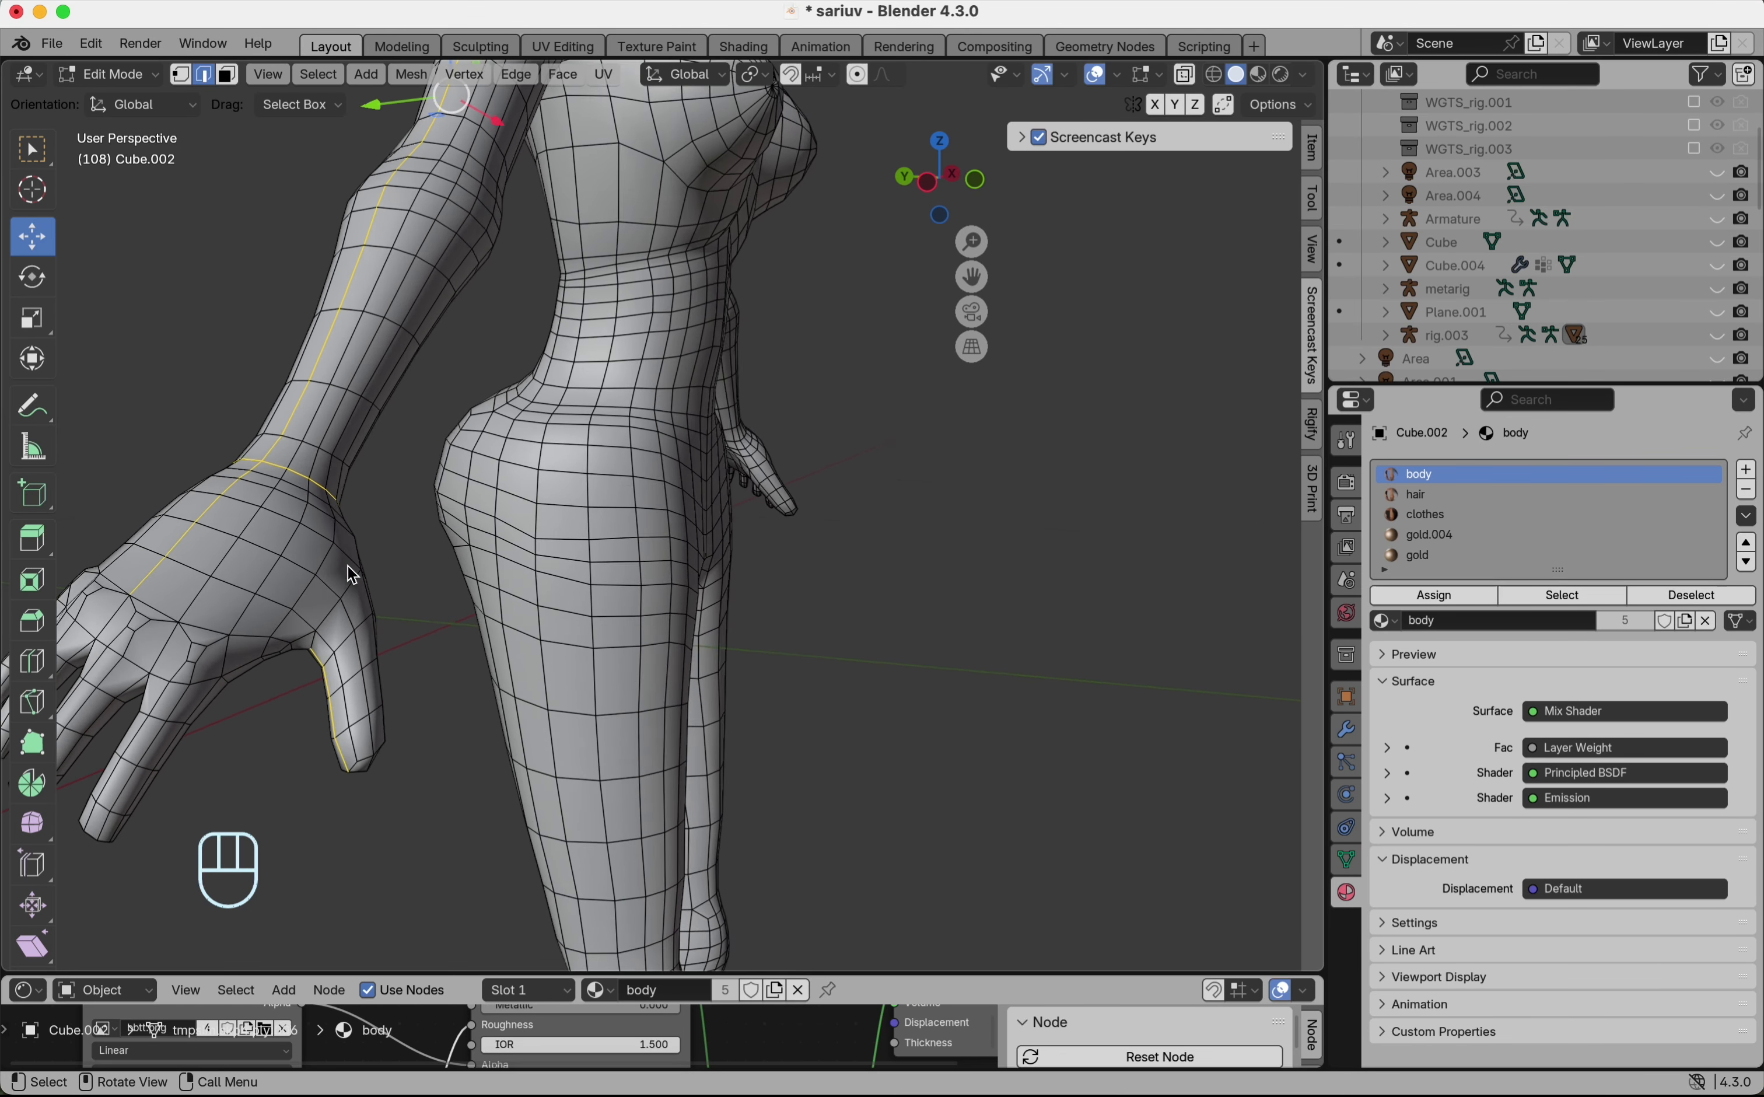
pyautogui.hscroll(3, 352, 575)
pyautogui.keyDown('alt'); pyautogui.keyDown('shift'); pyautogui.click(156, 507); pyautogui.keyUp('shift'); pyautogui.keyUp('alt')
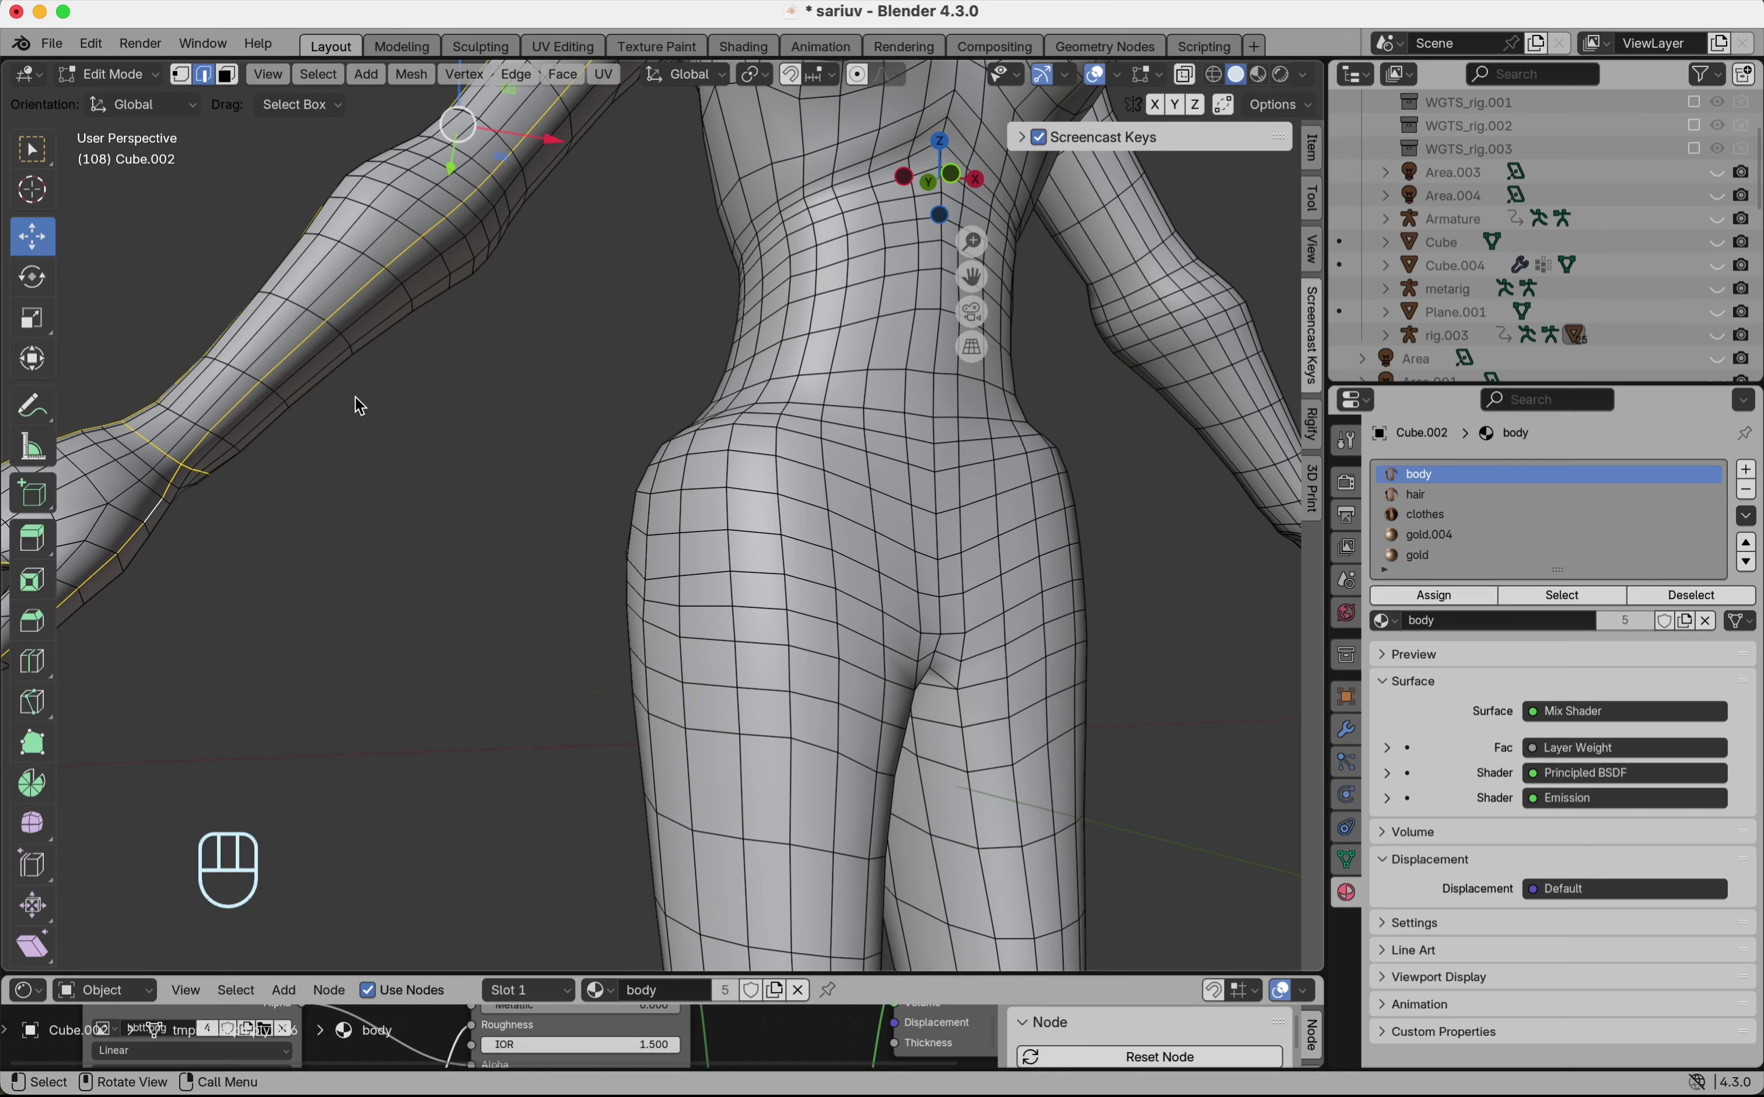
pyautogui.hscroll(10, 354, 395)
pyautogui.keyDown('alt'); pyautogui.keyDown('shift'); pyautogui.click(566, 518); pyautogui.keyUp('shift'); pyautogui.keyUp('alt')
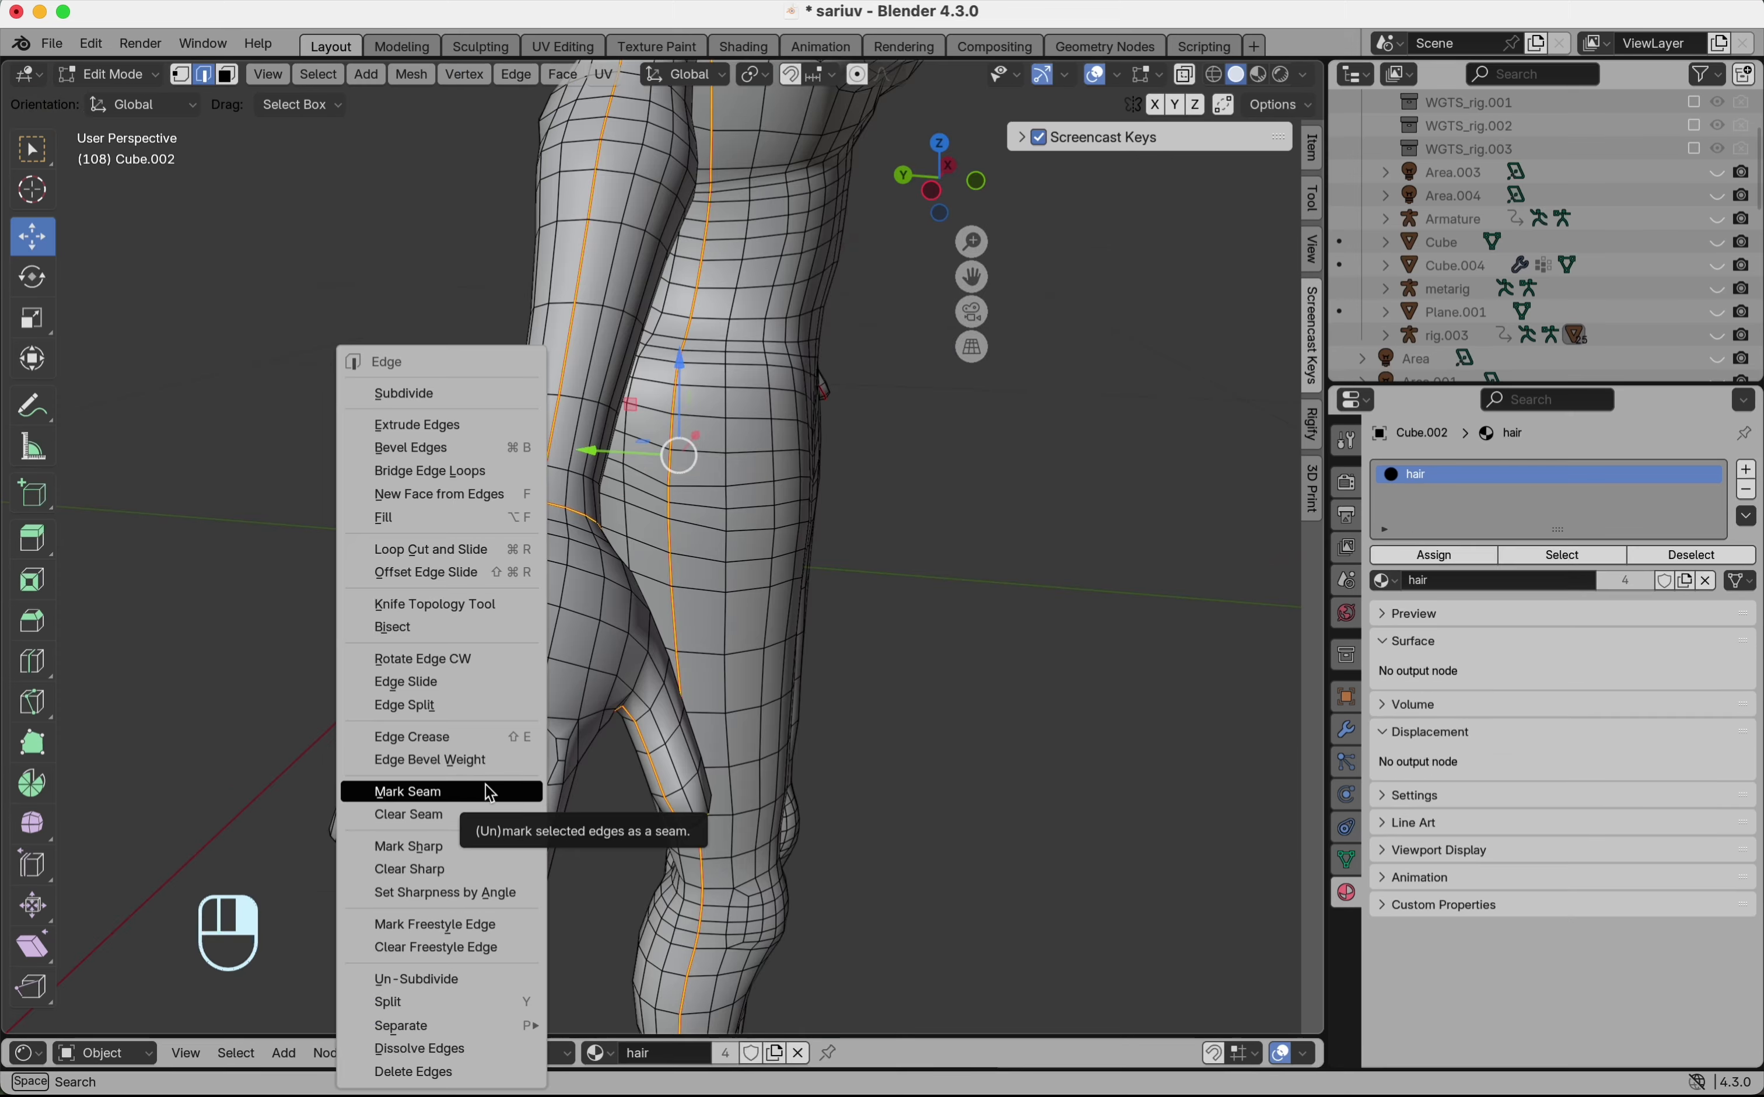
pyautogui.click(489, 792)
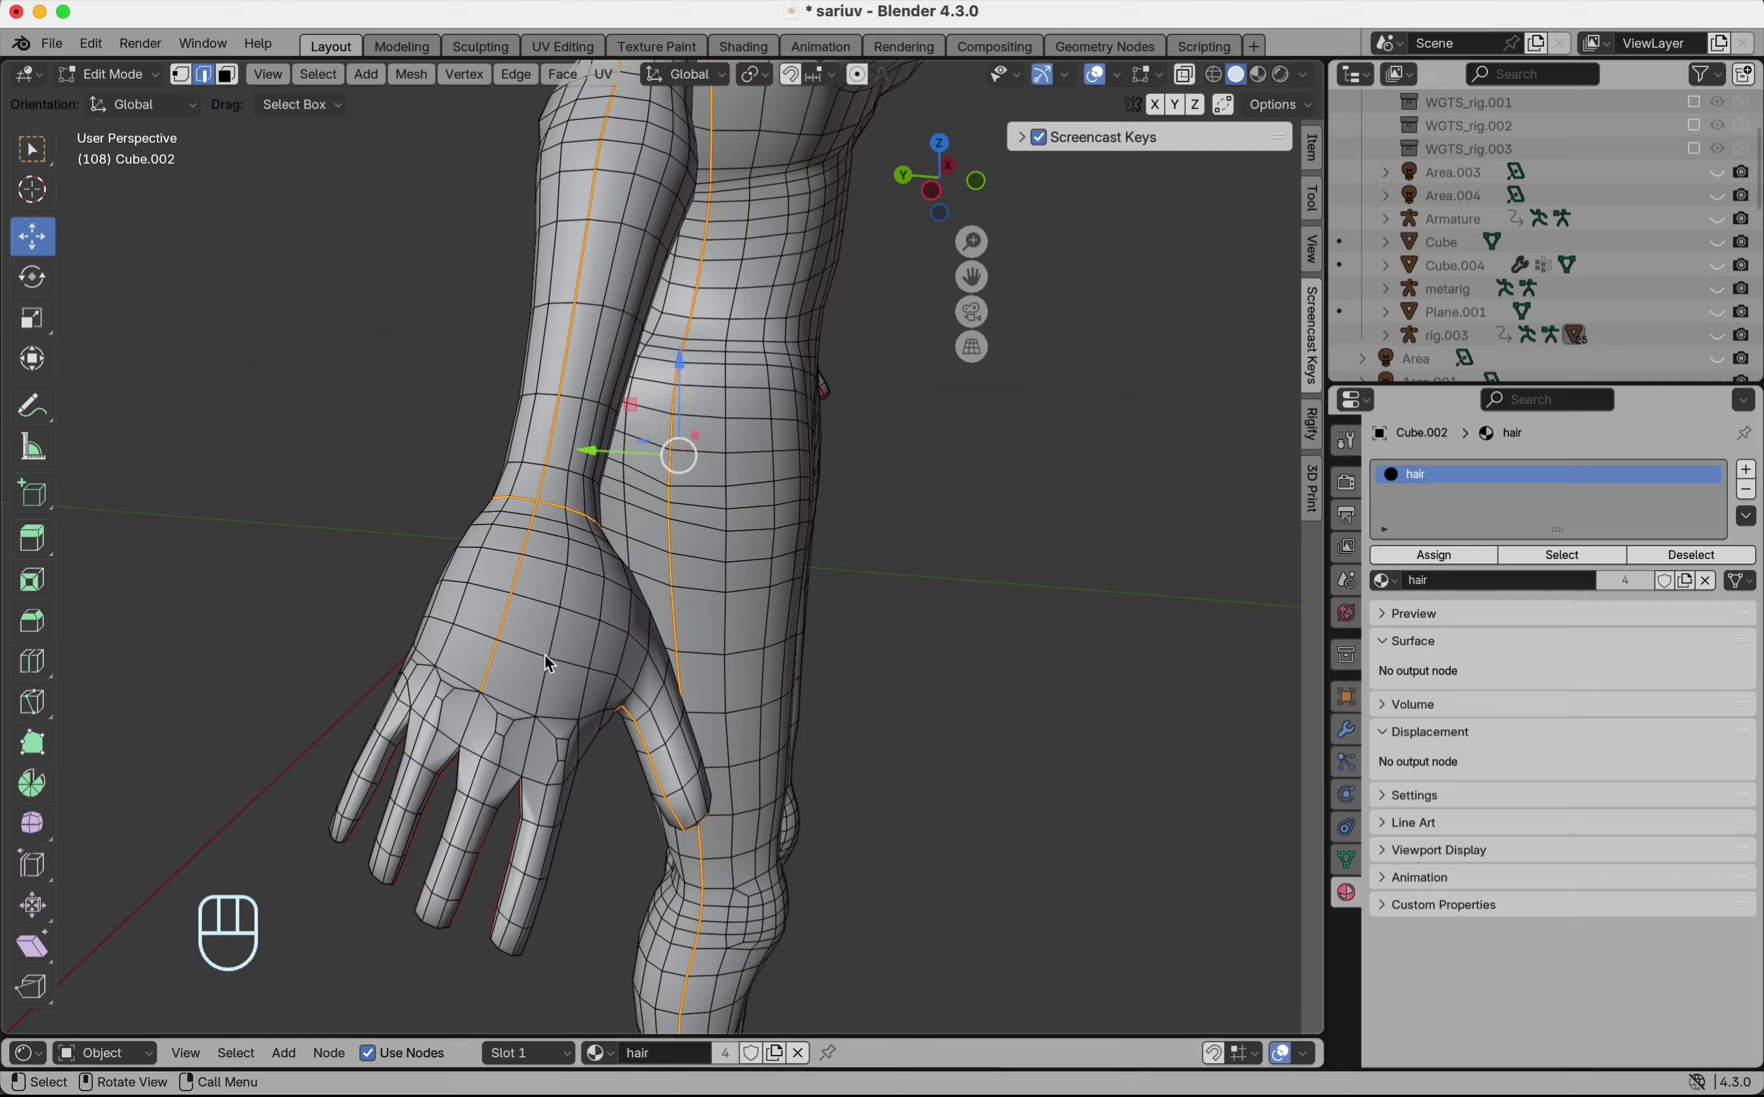
# - Clear the seam along the back of the hand, leaving the arm seam intact down to the wrist
pyautogui.scroll(-5, 549, 664)
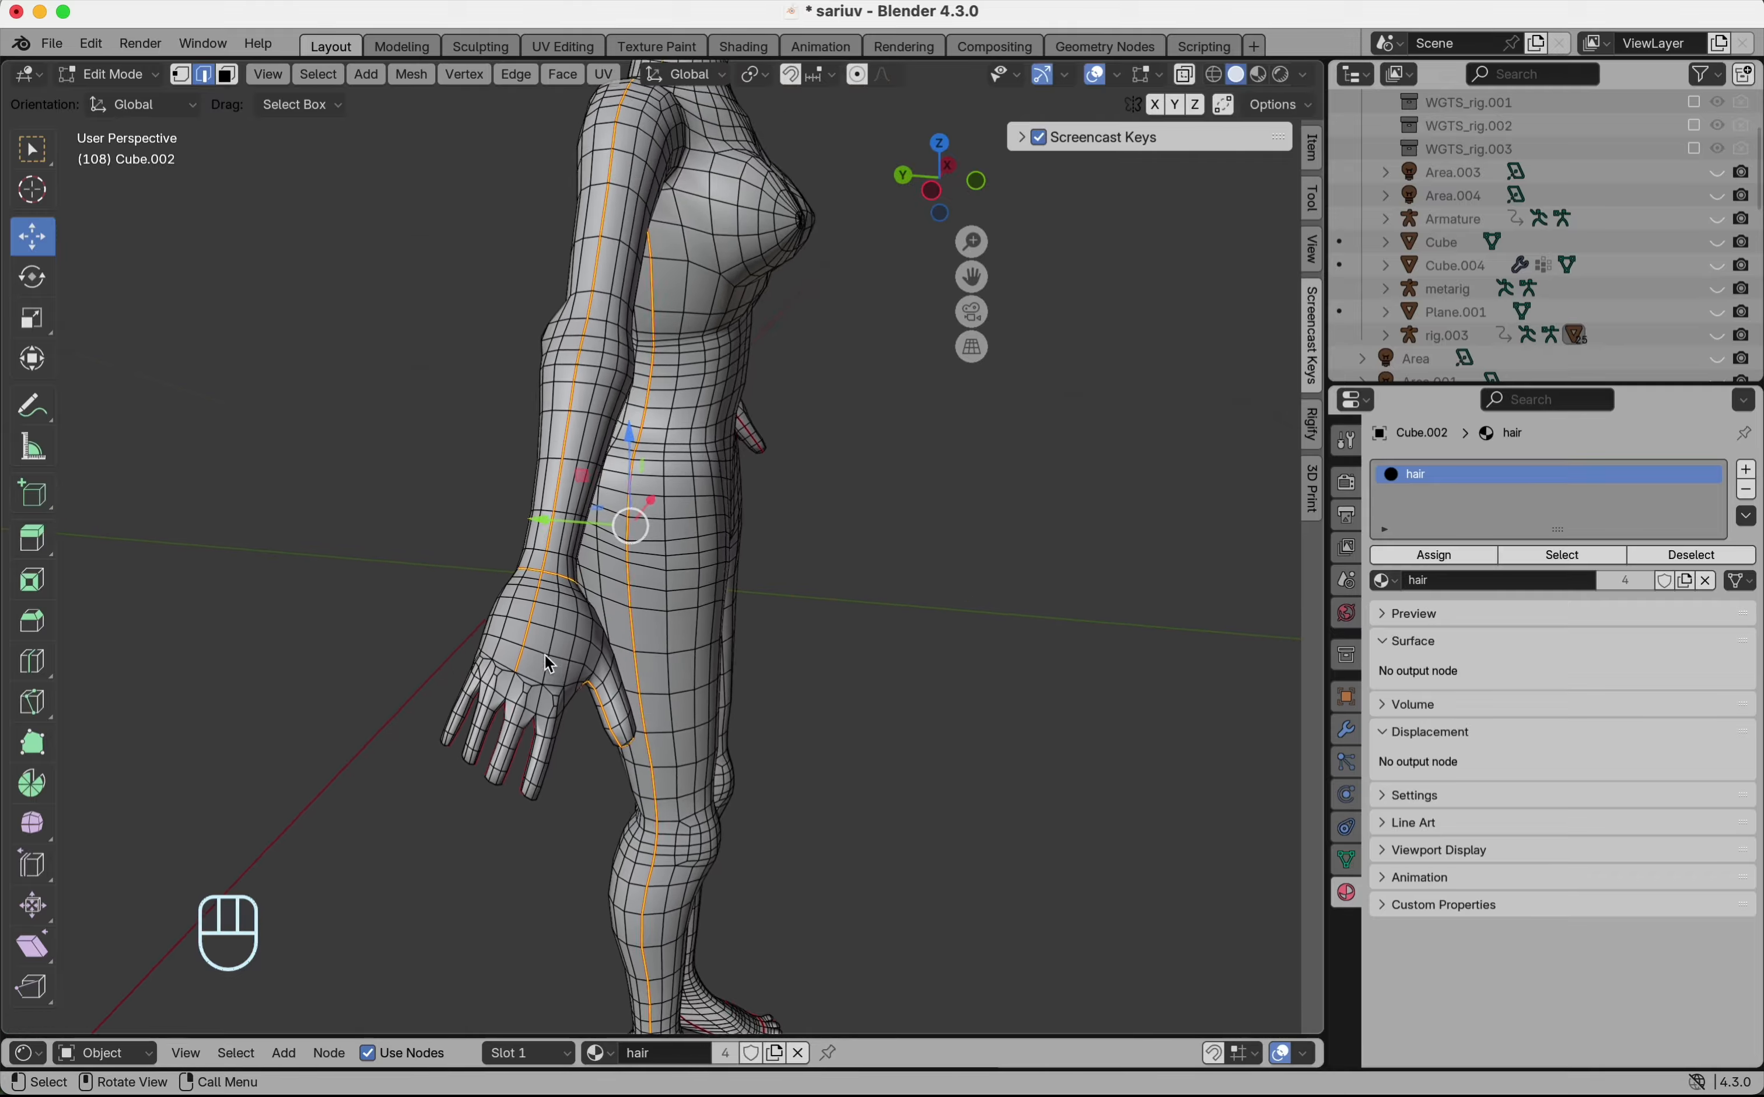
pyautogui.hscroll(10, 546, 655)
pyautogui.click(608, 696)
pyautogui.scroll(-4, 401, 692)
pyautogui.hscroll(10, 405, 700)
pyautogui.hscroll(10, 405, 700)
pyautogui.scroll(5, 405, 700)
pyautogui.hscroll(-10, 405, 700)
pyautogui.scroll(5, 405, 700)
pyautogui.hscroll(3, 405, 700)
pyautogui.scroll(10, 405, 700)
pyautogui.scroll(-10, 405, 700)
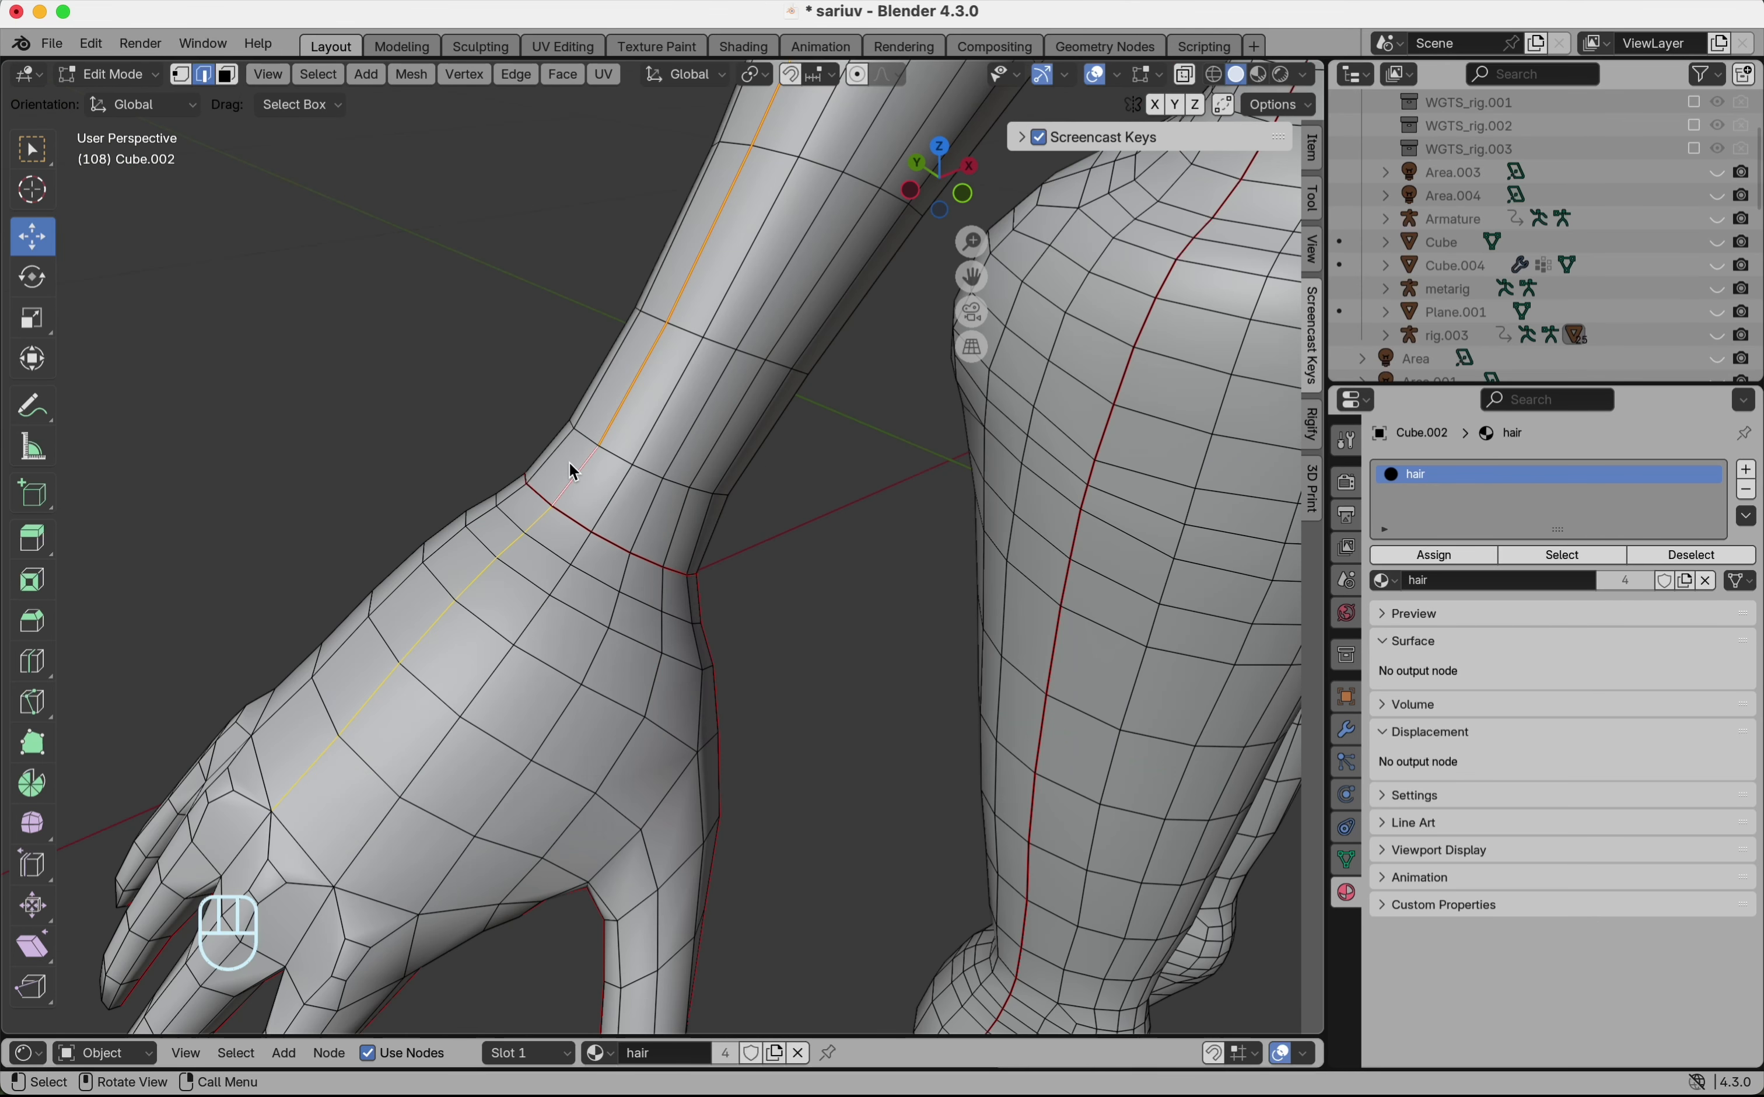
pyautogui.hotkey('ctrl', 'e')
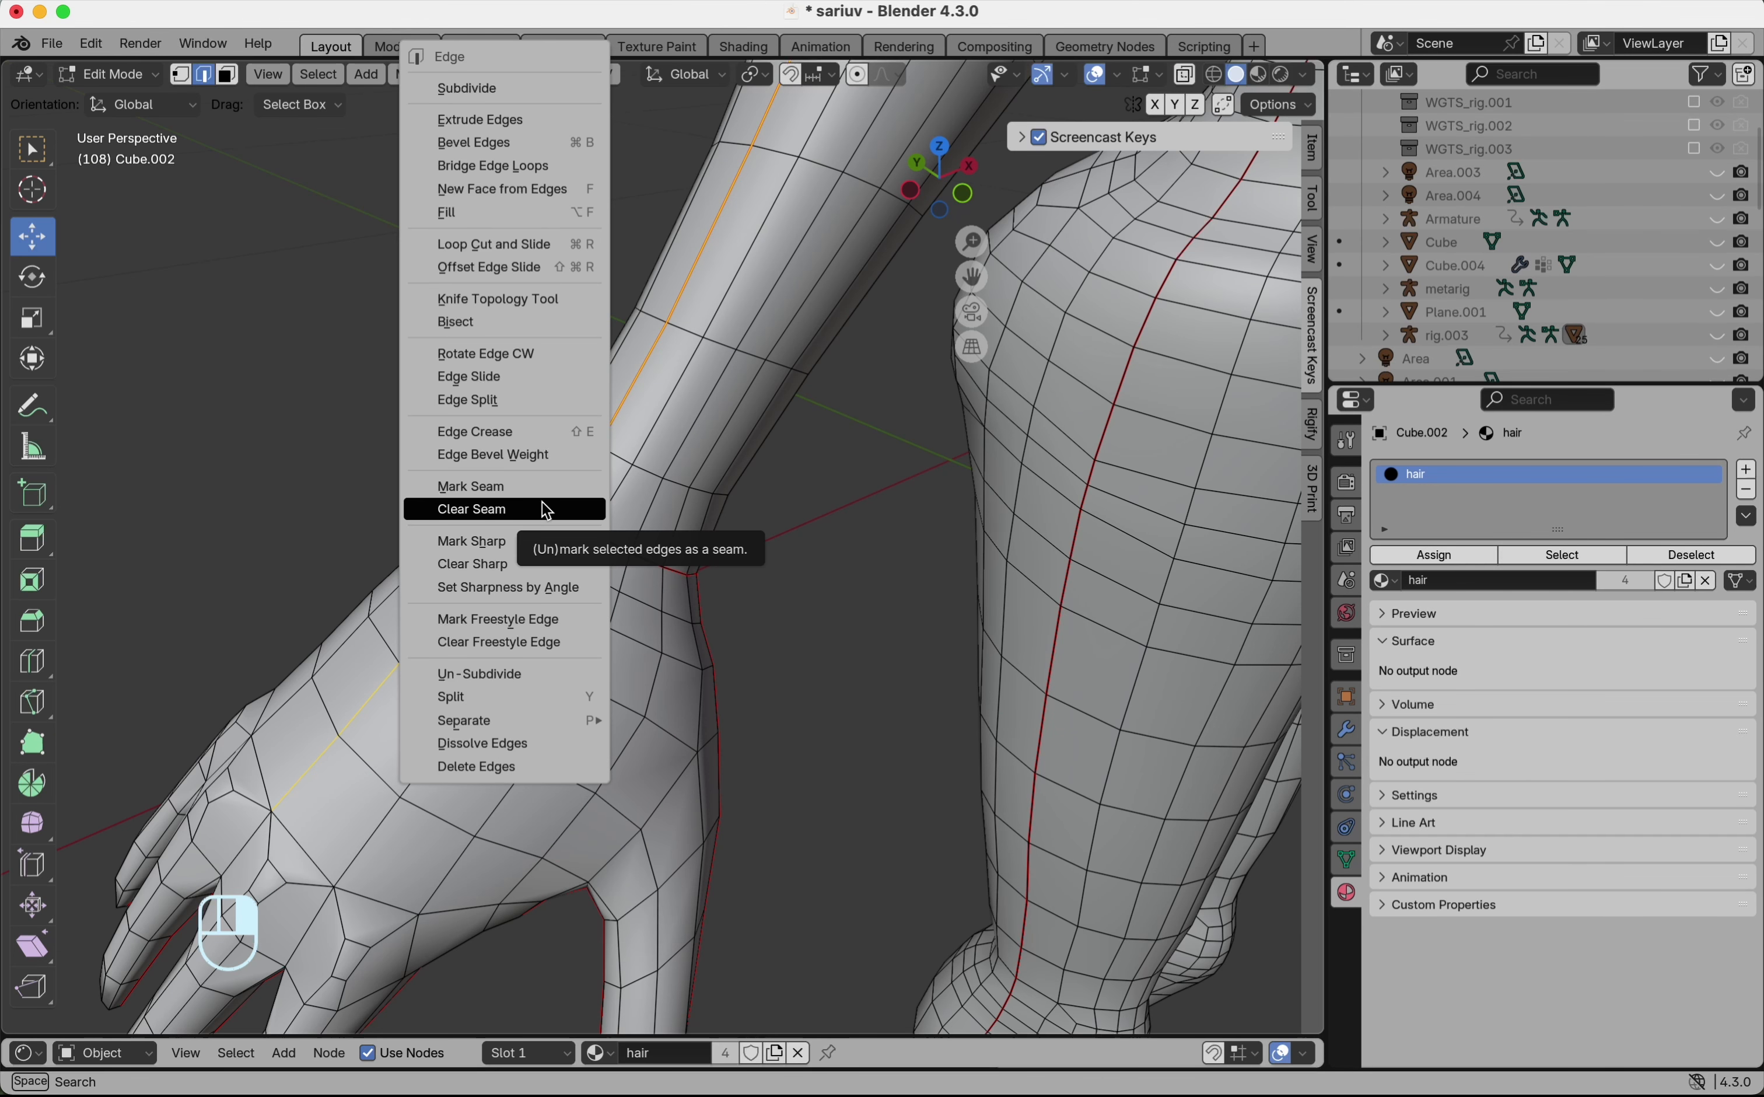
pyautogui.click(543, 507)
pyautogui.press('super+z')
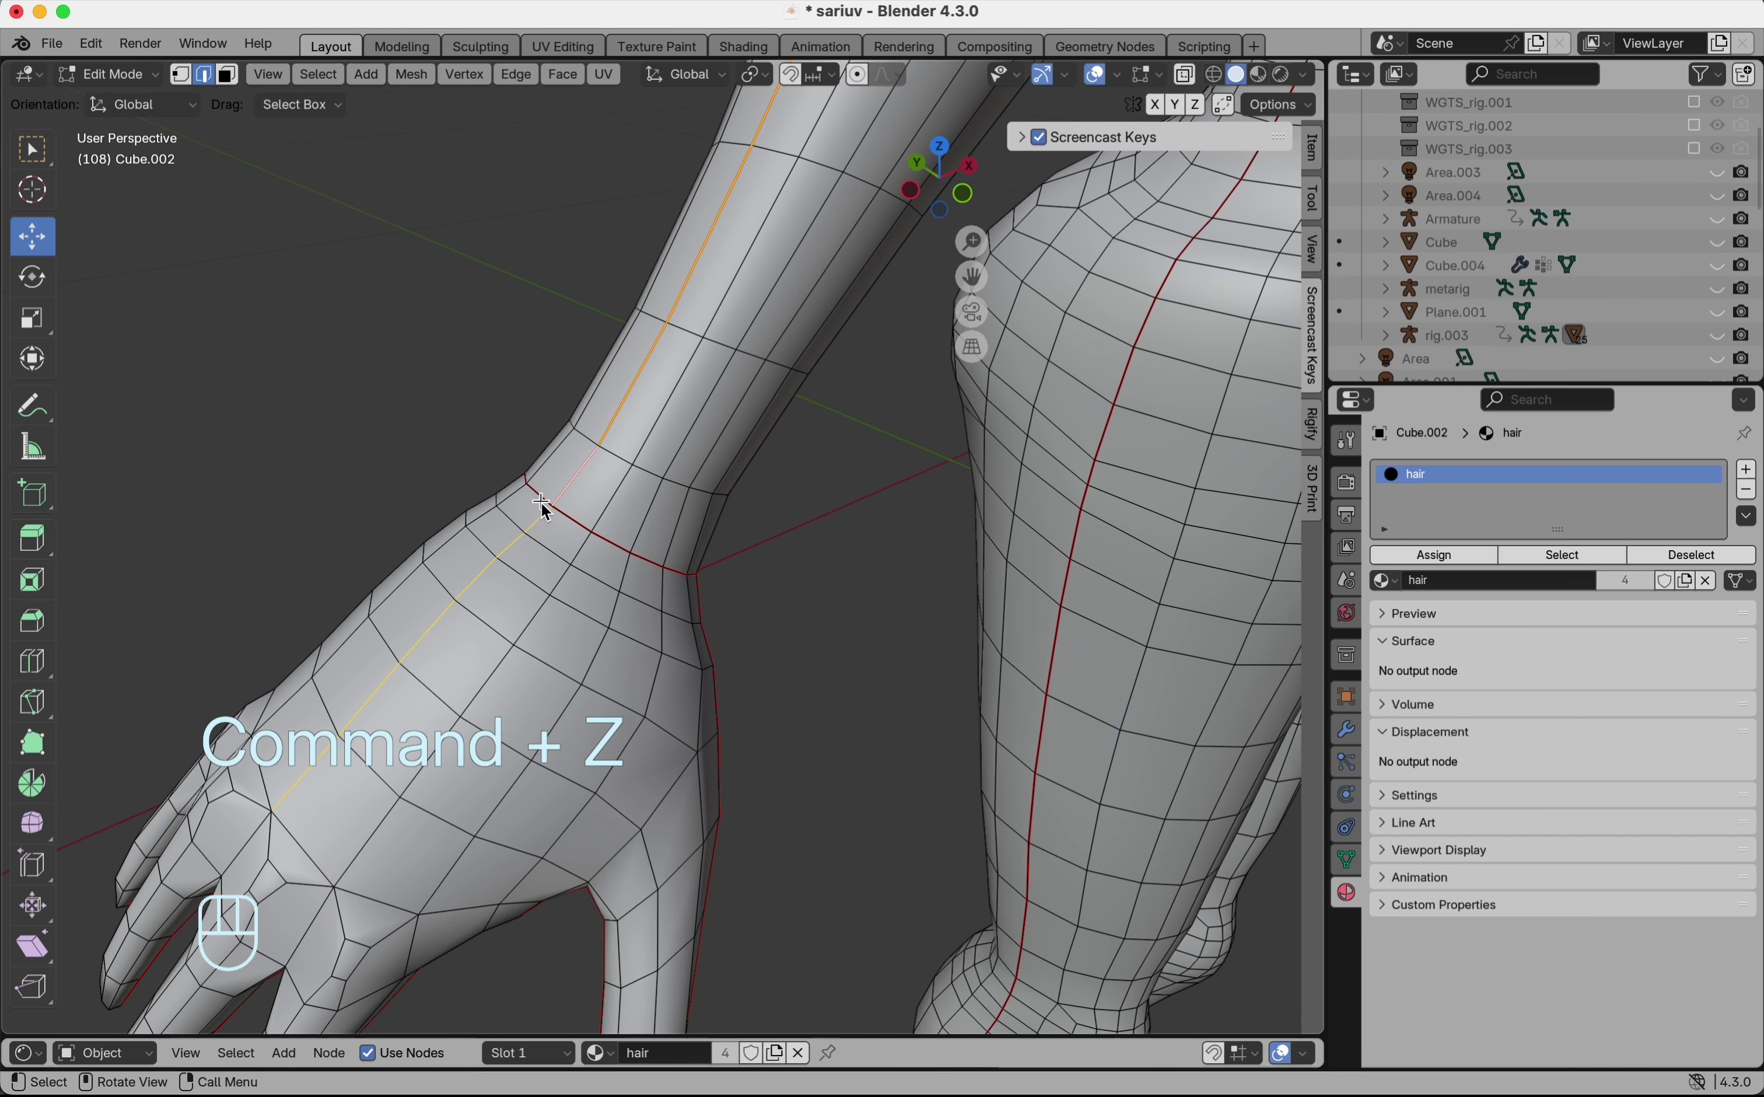
pyautogui.scroll(-5, 522, 570)
pyautogui.scroll(-6, 516, 568)
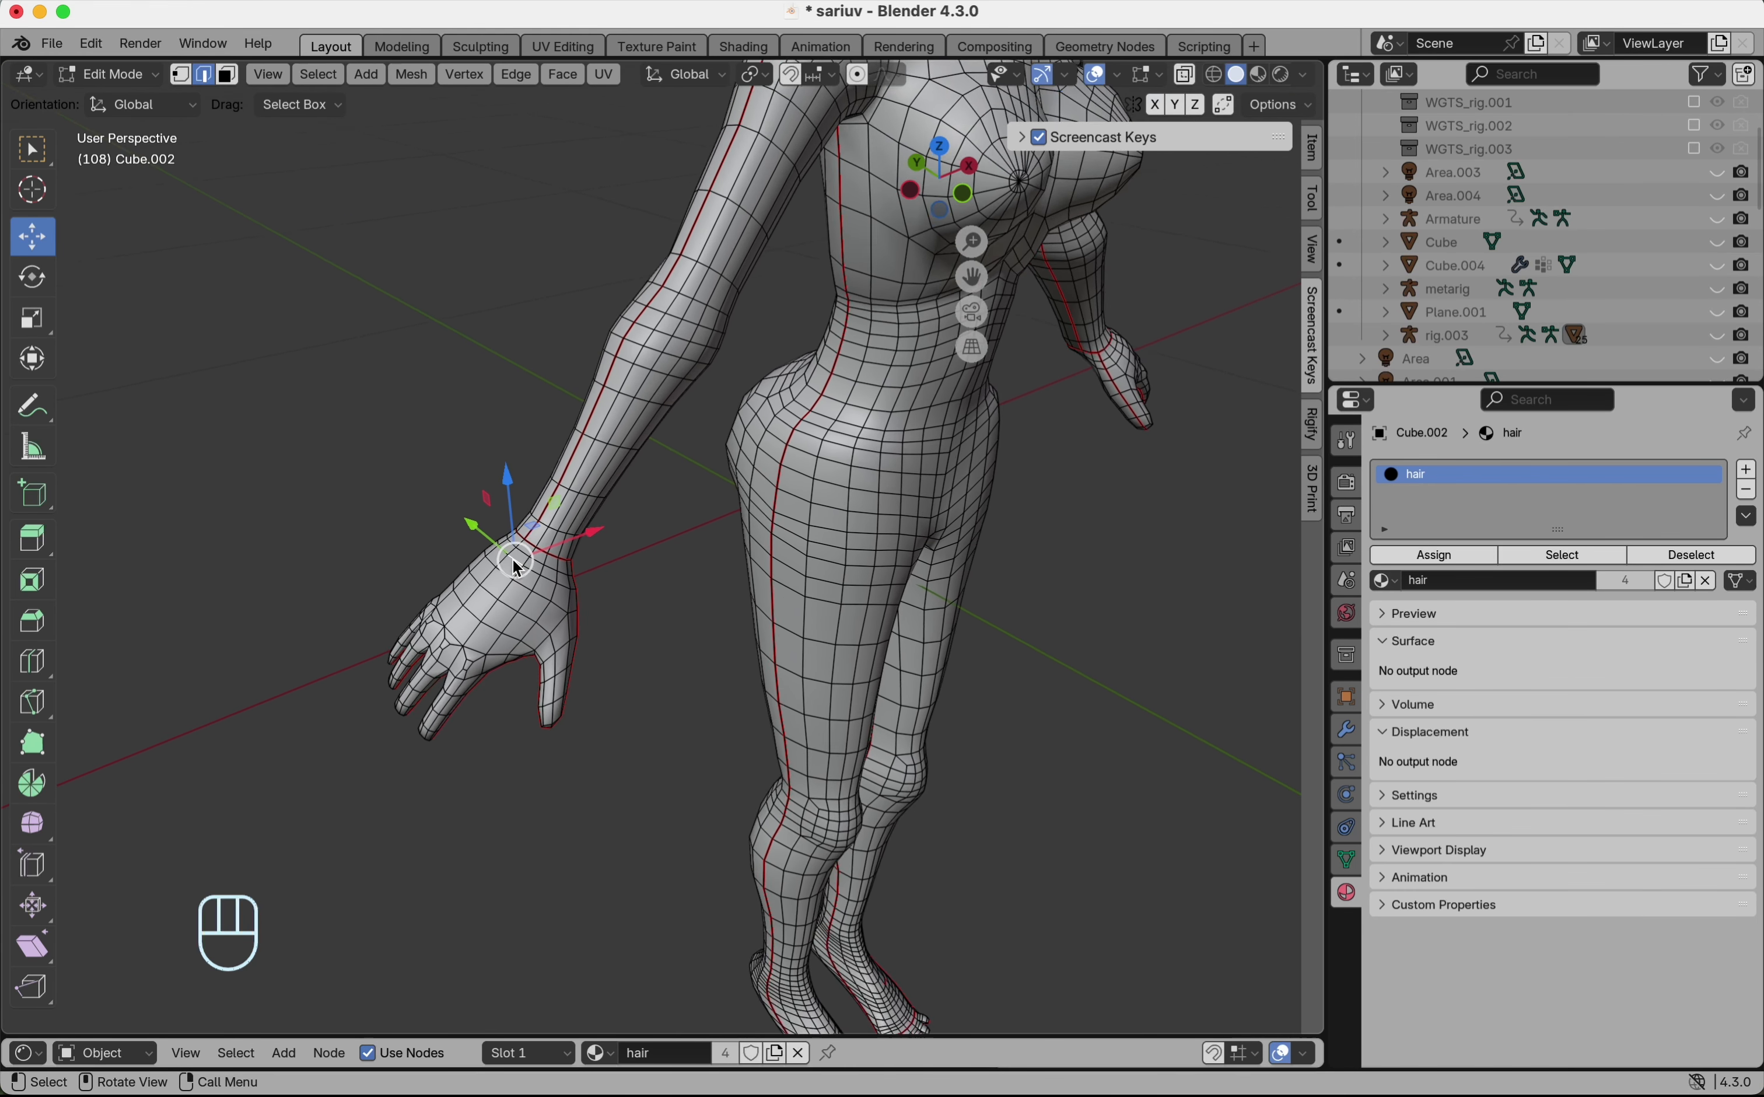
# - Select the entire body mesh and unwrap it with the Angle Based method
pyautogui.press('a')
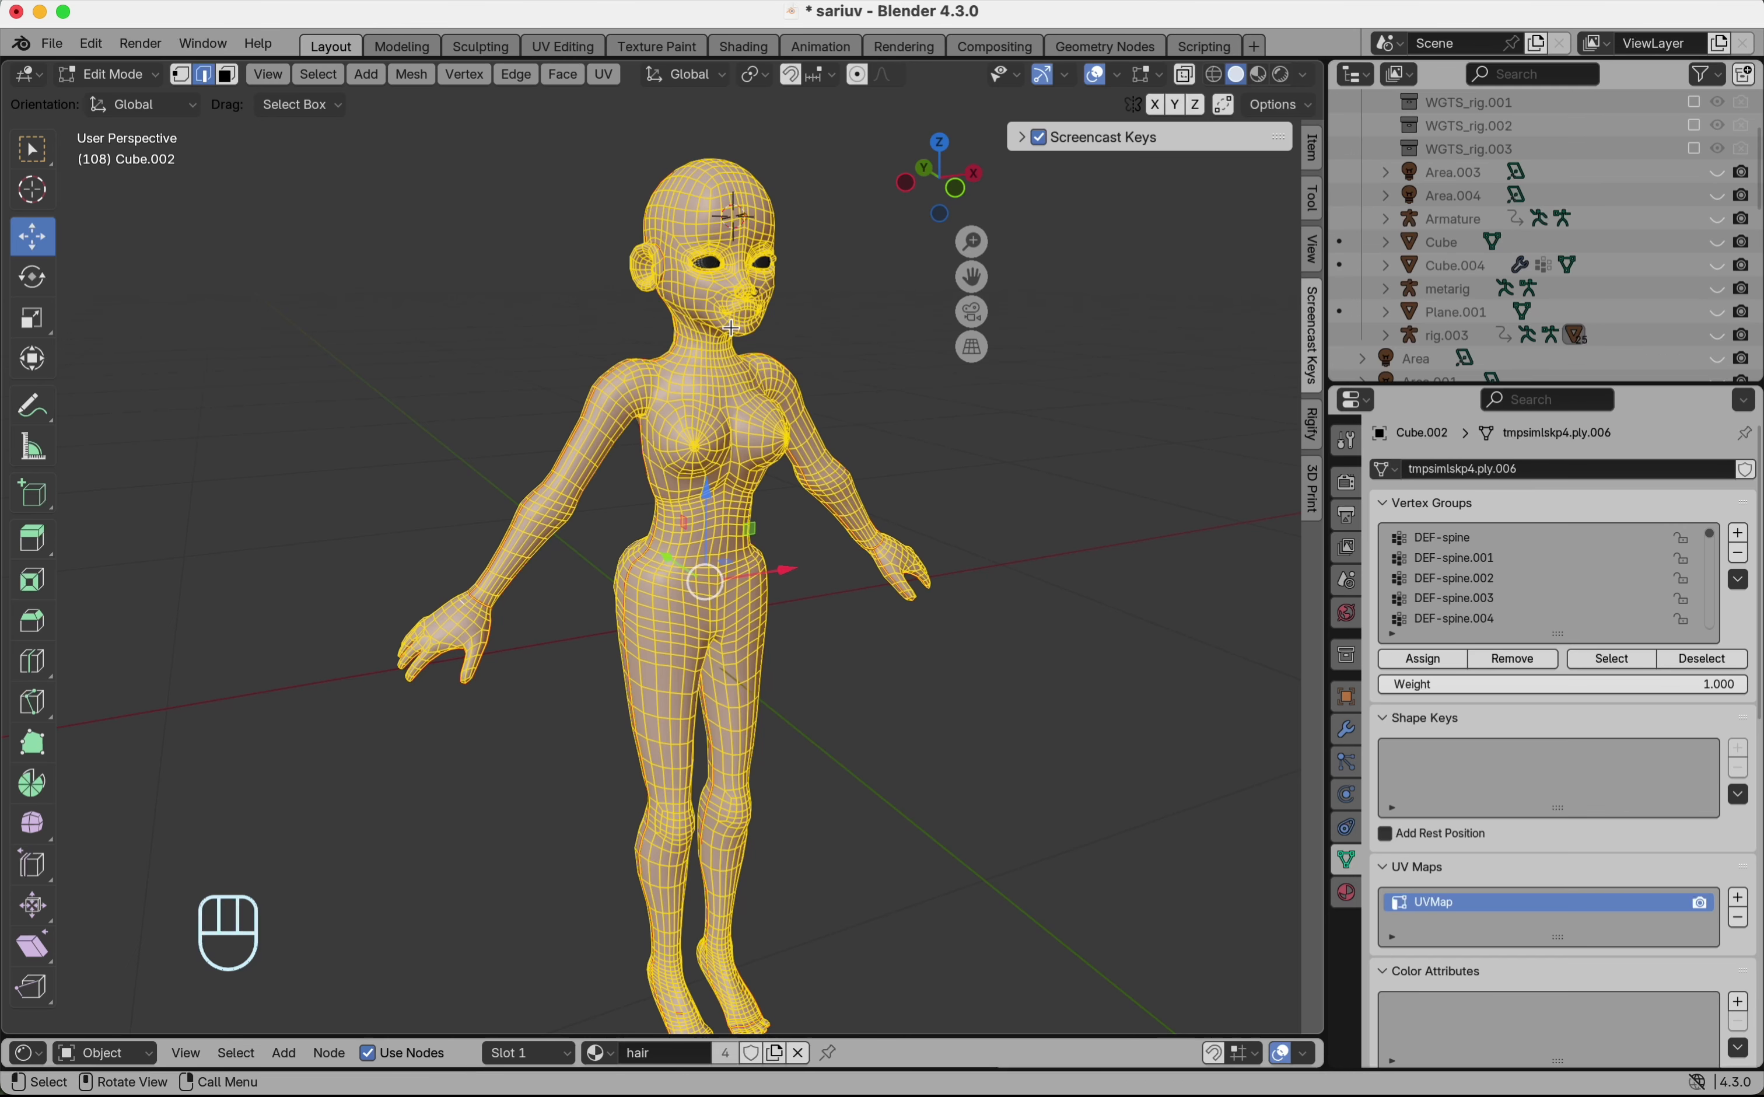
pyautogui.press('u')
pyautogui.moveTo(736, 335)
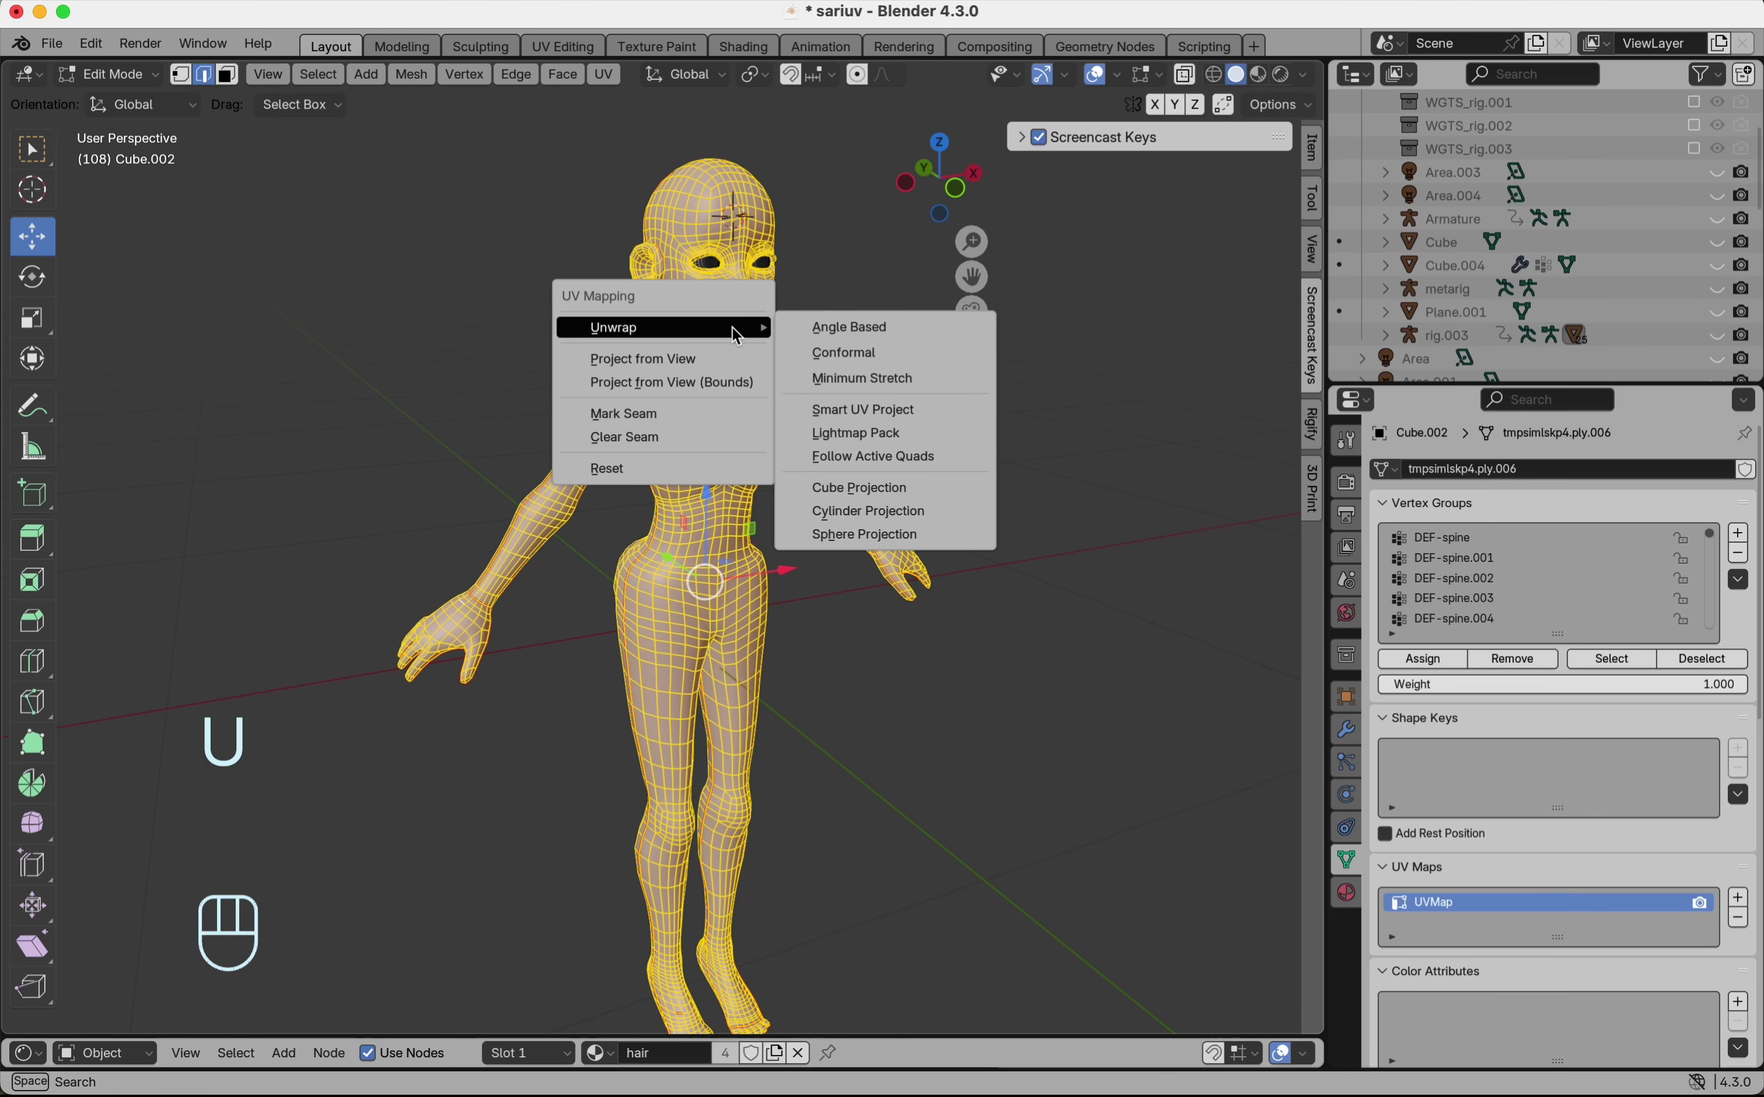
pyautogui.click(832, 335)
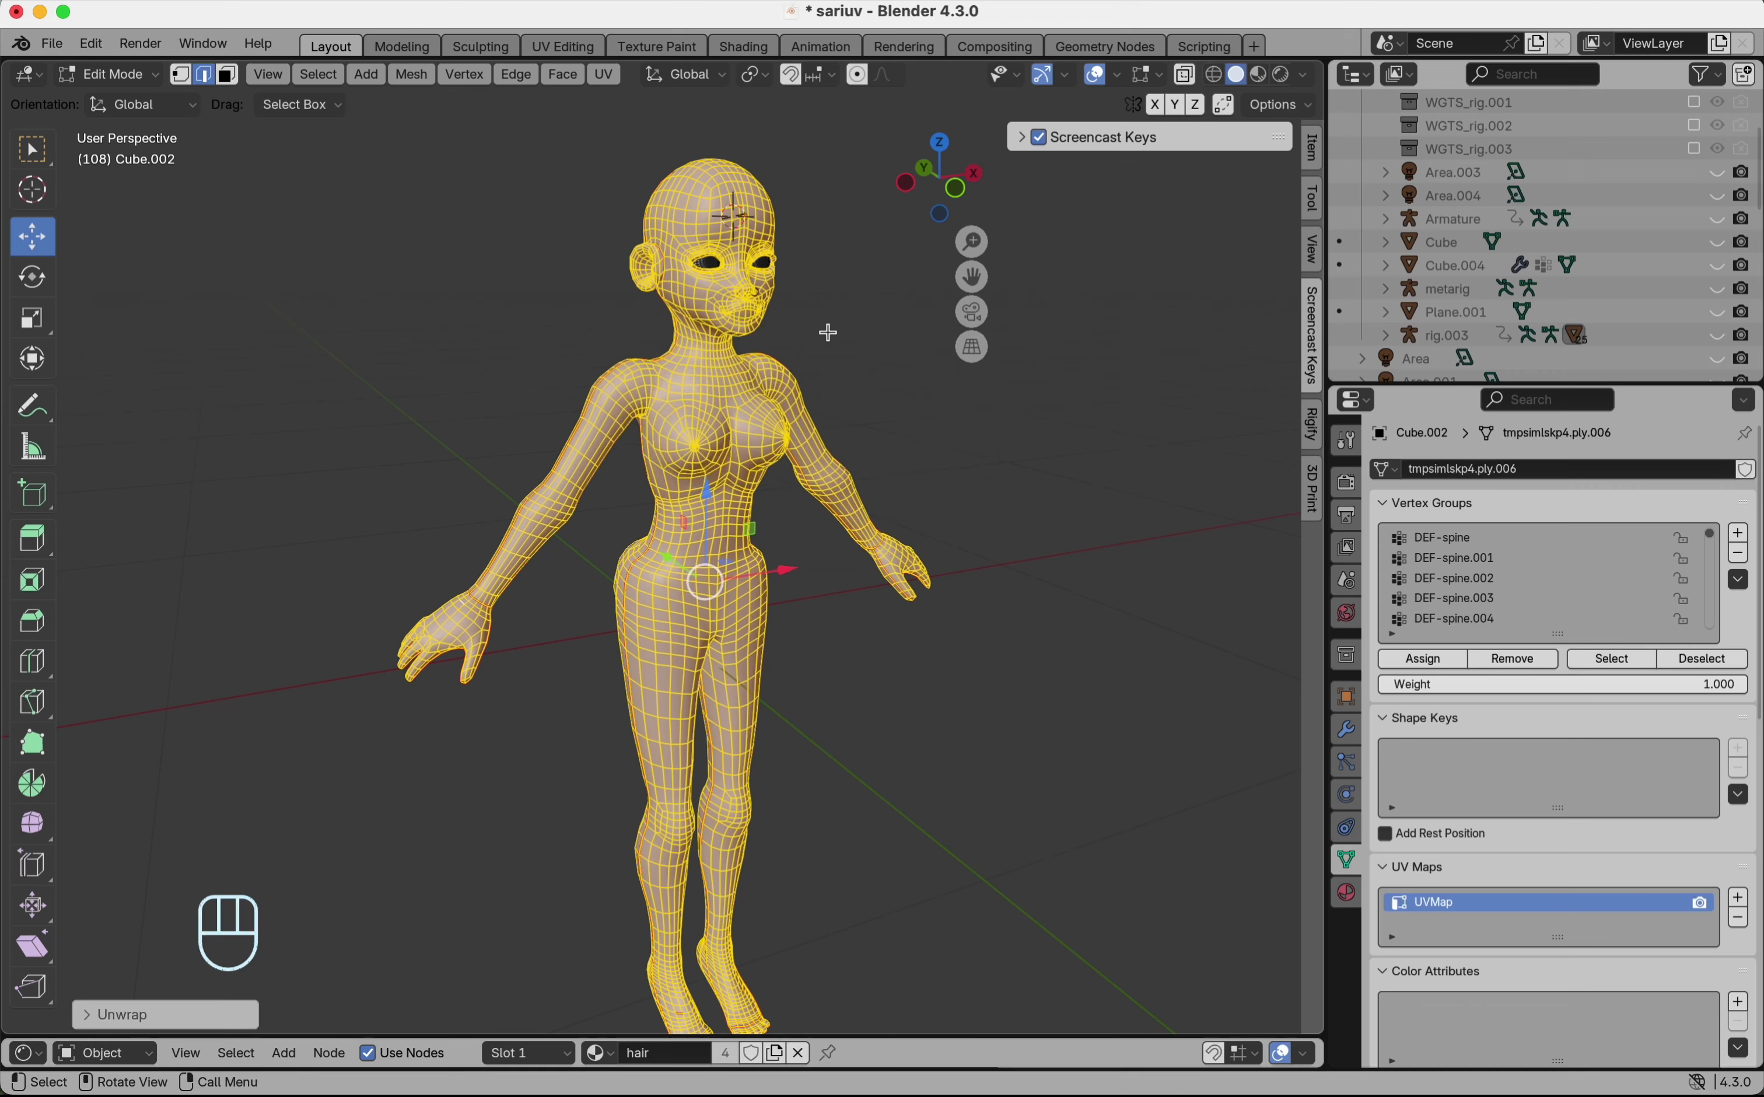
# - In the UV Editing workspace, arrange the two body islands side by side and move the small islands beneath them
pyautogui.click(575, 50)
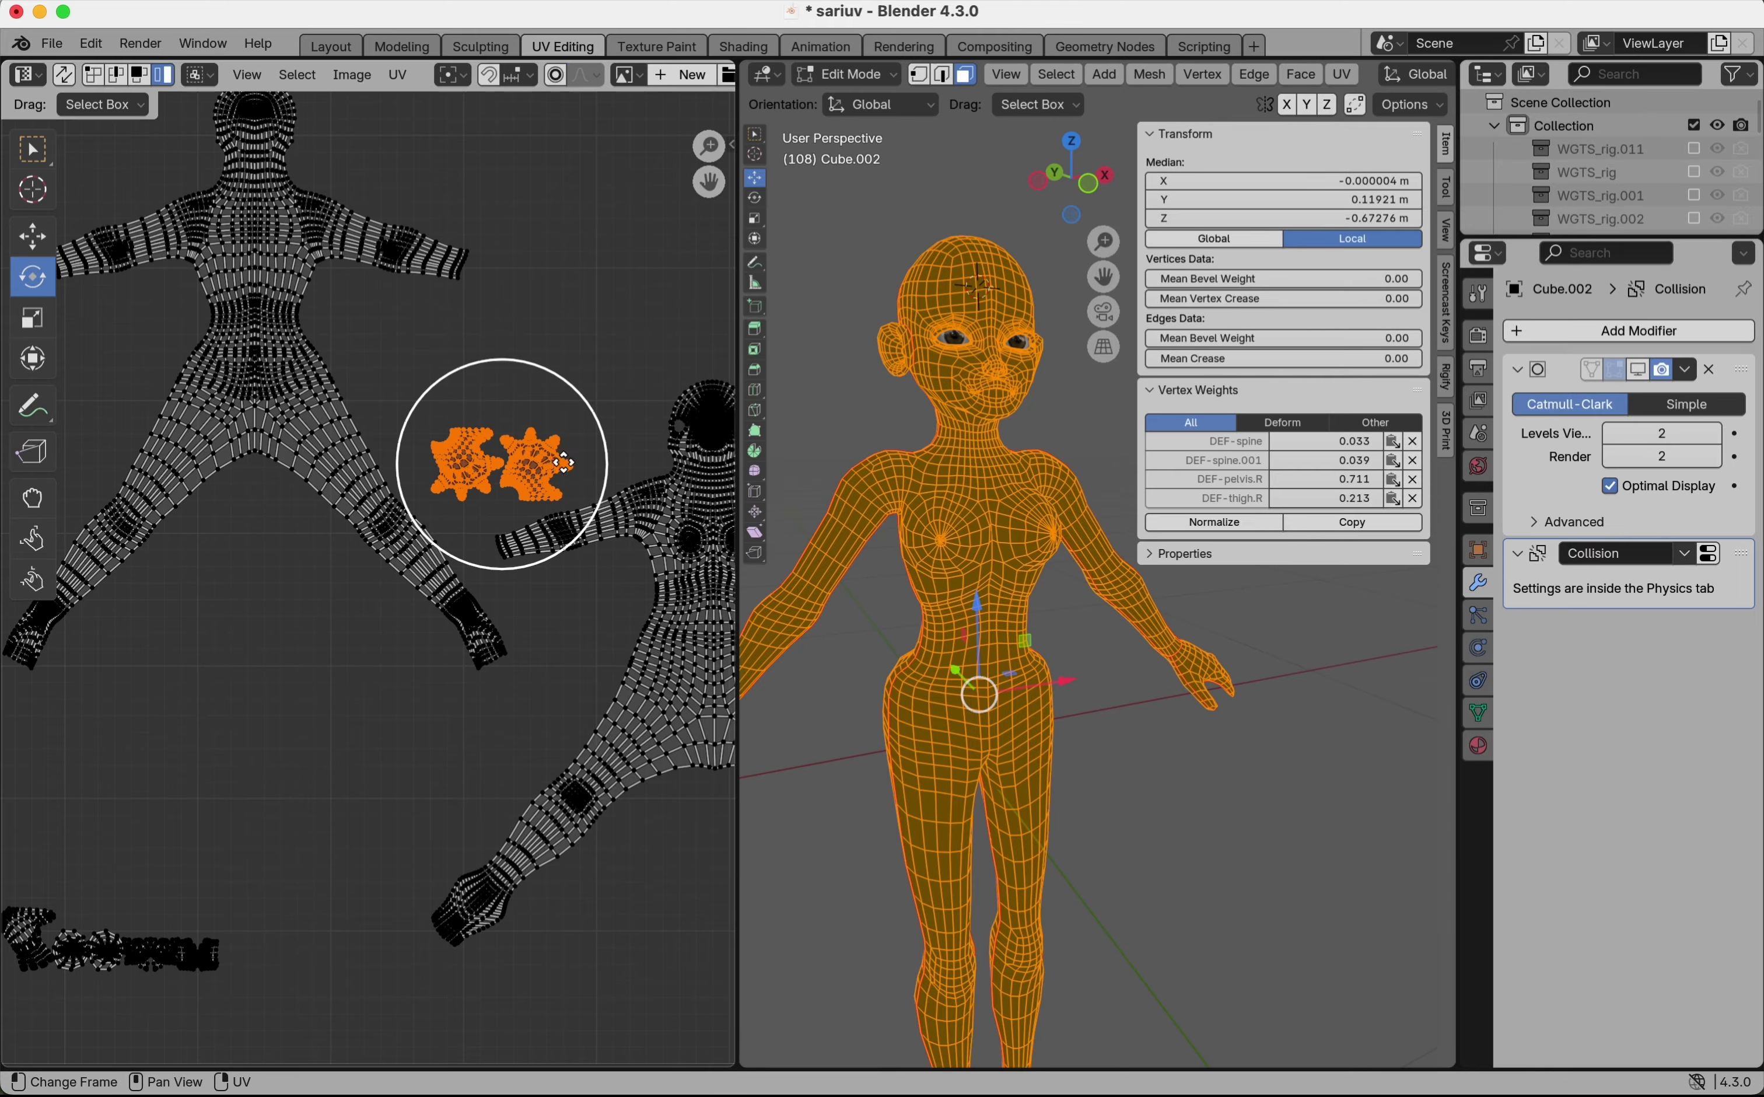
pyautogui.moveTo(503, 449); pyautogui.dragTo(101, 956)
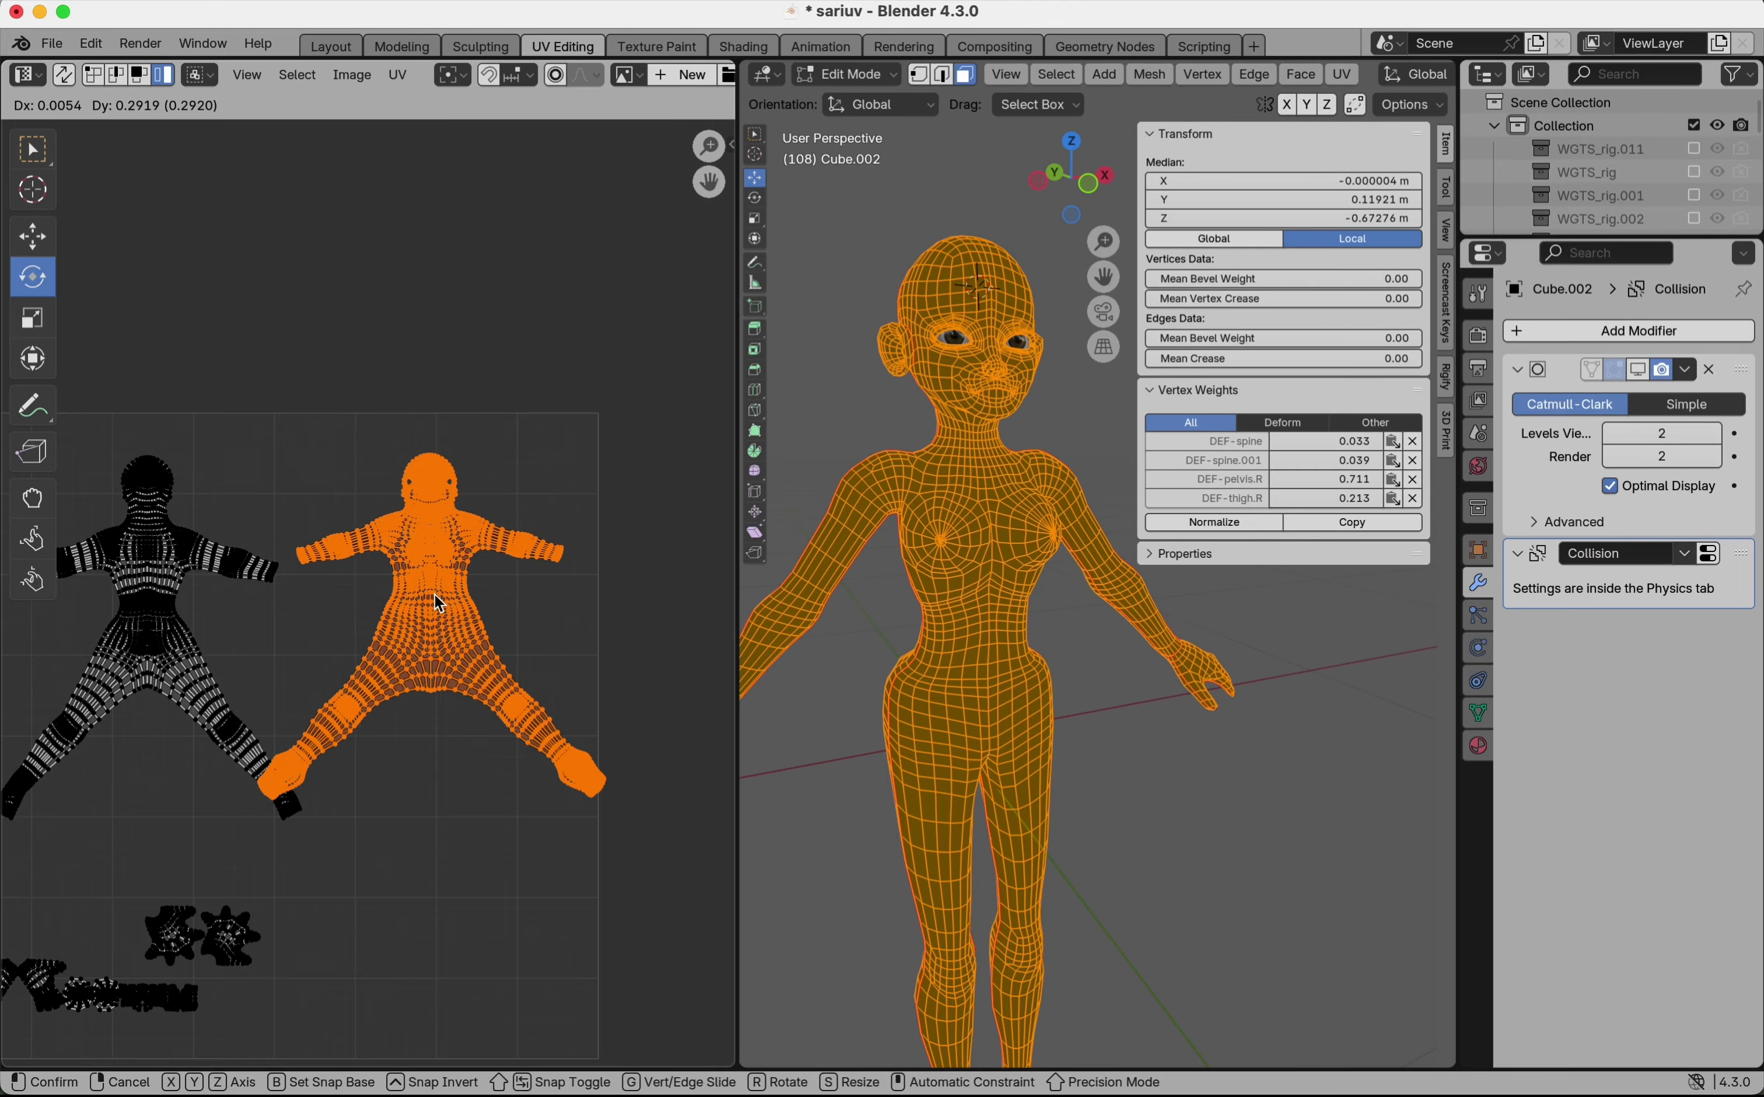
pyautogui.moveTo(417, 494); pyautogui.dragTo(434, 603)
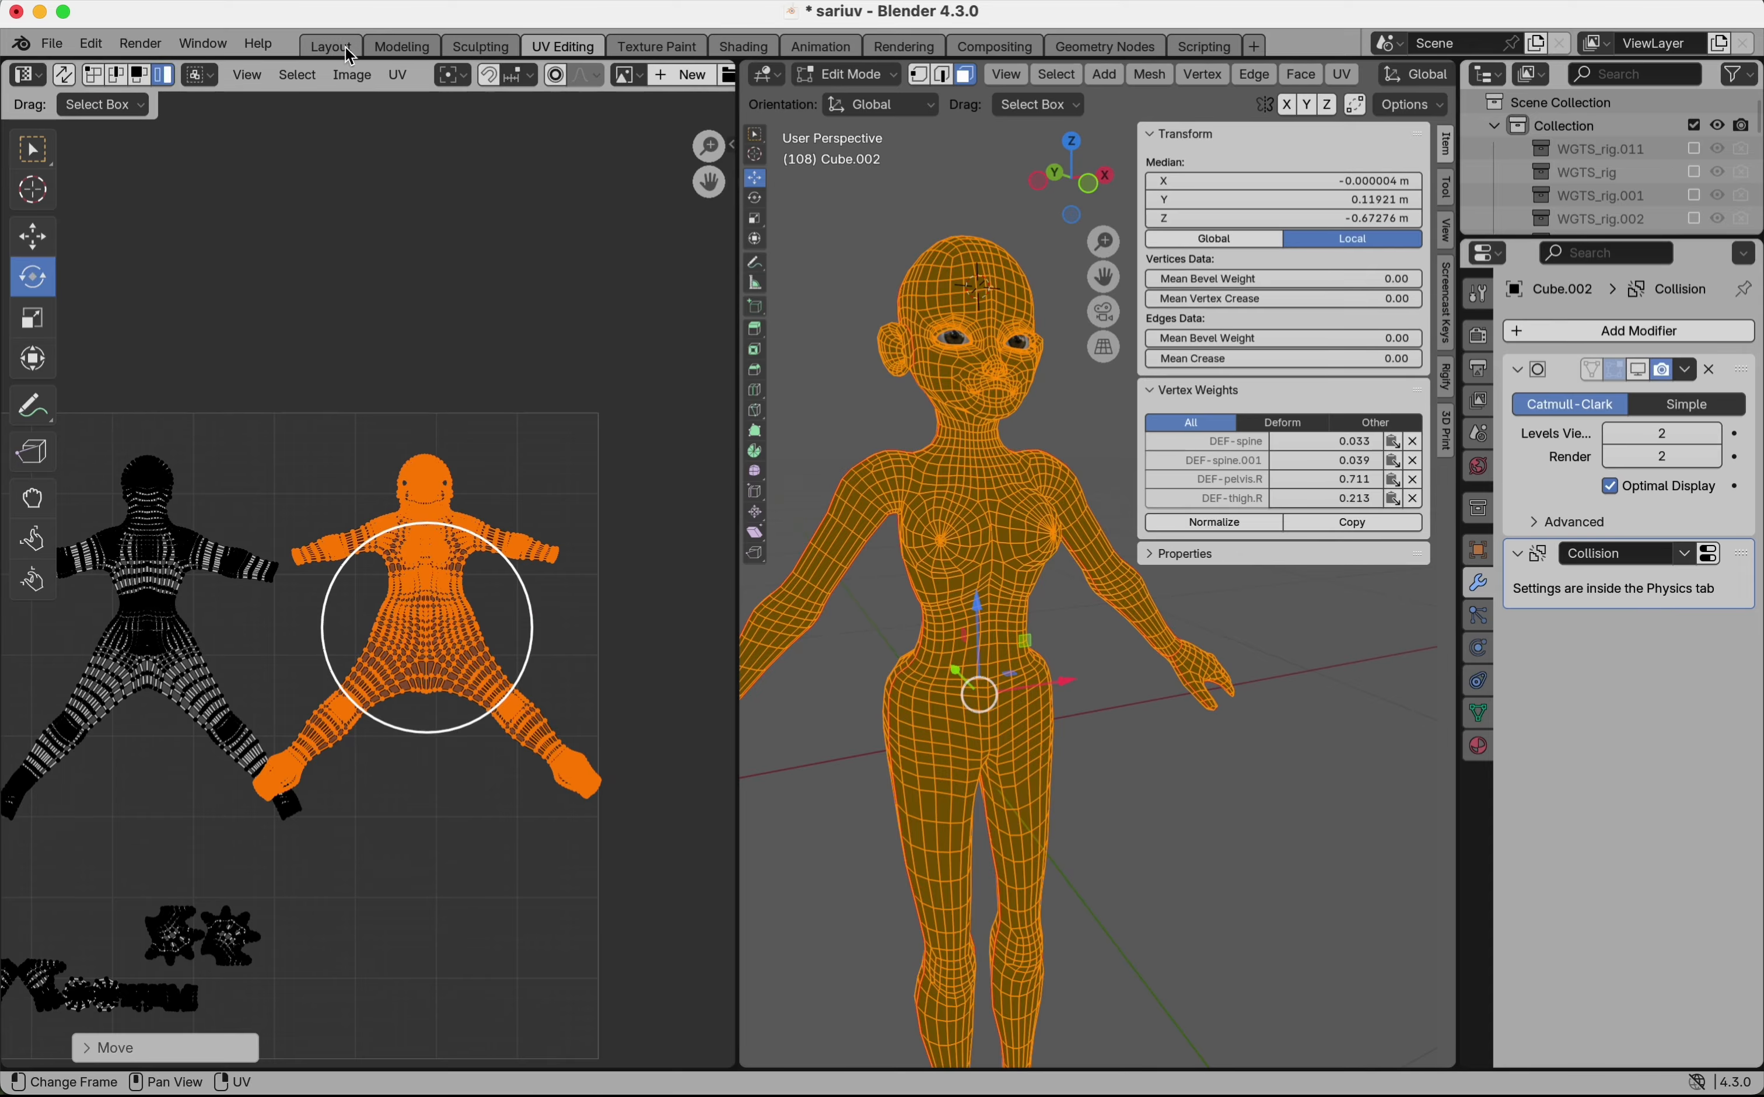
pyautogui.hscroll(-5, 309, 596)
pyautogui.click(309, 596)
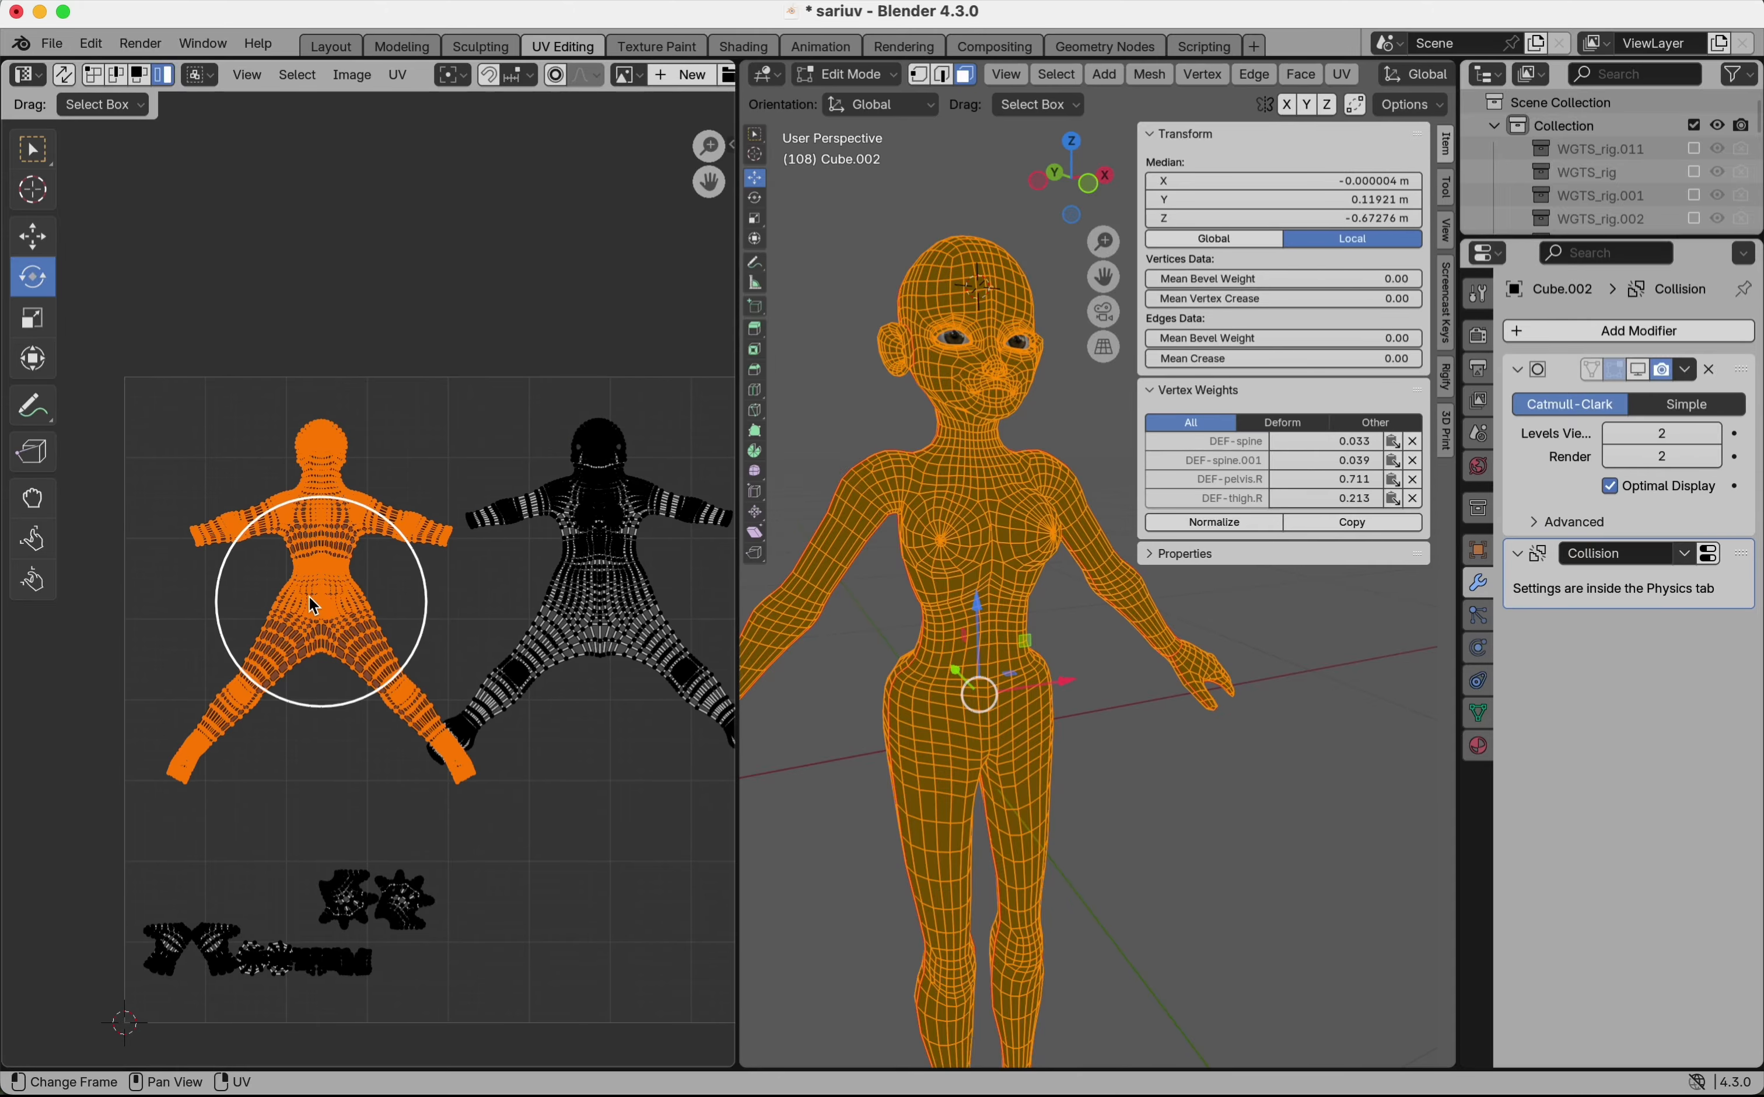
pyautogui.press('g')
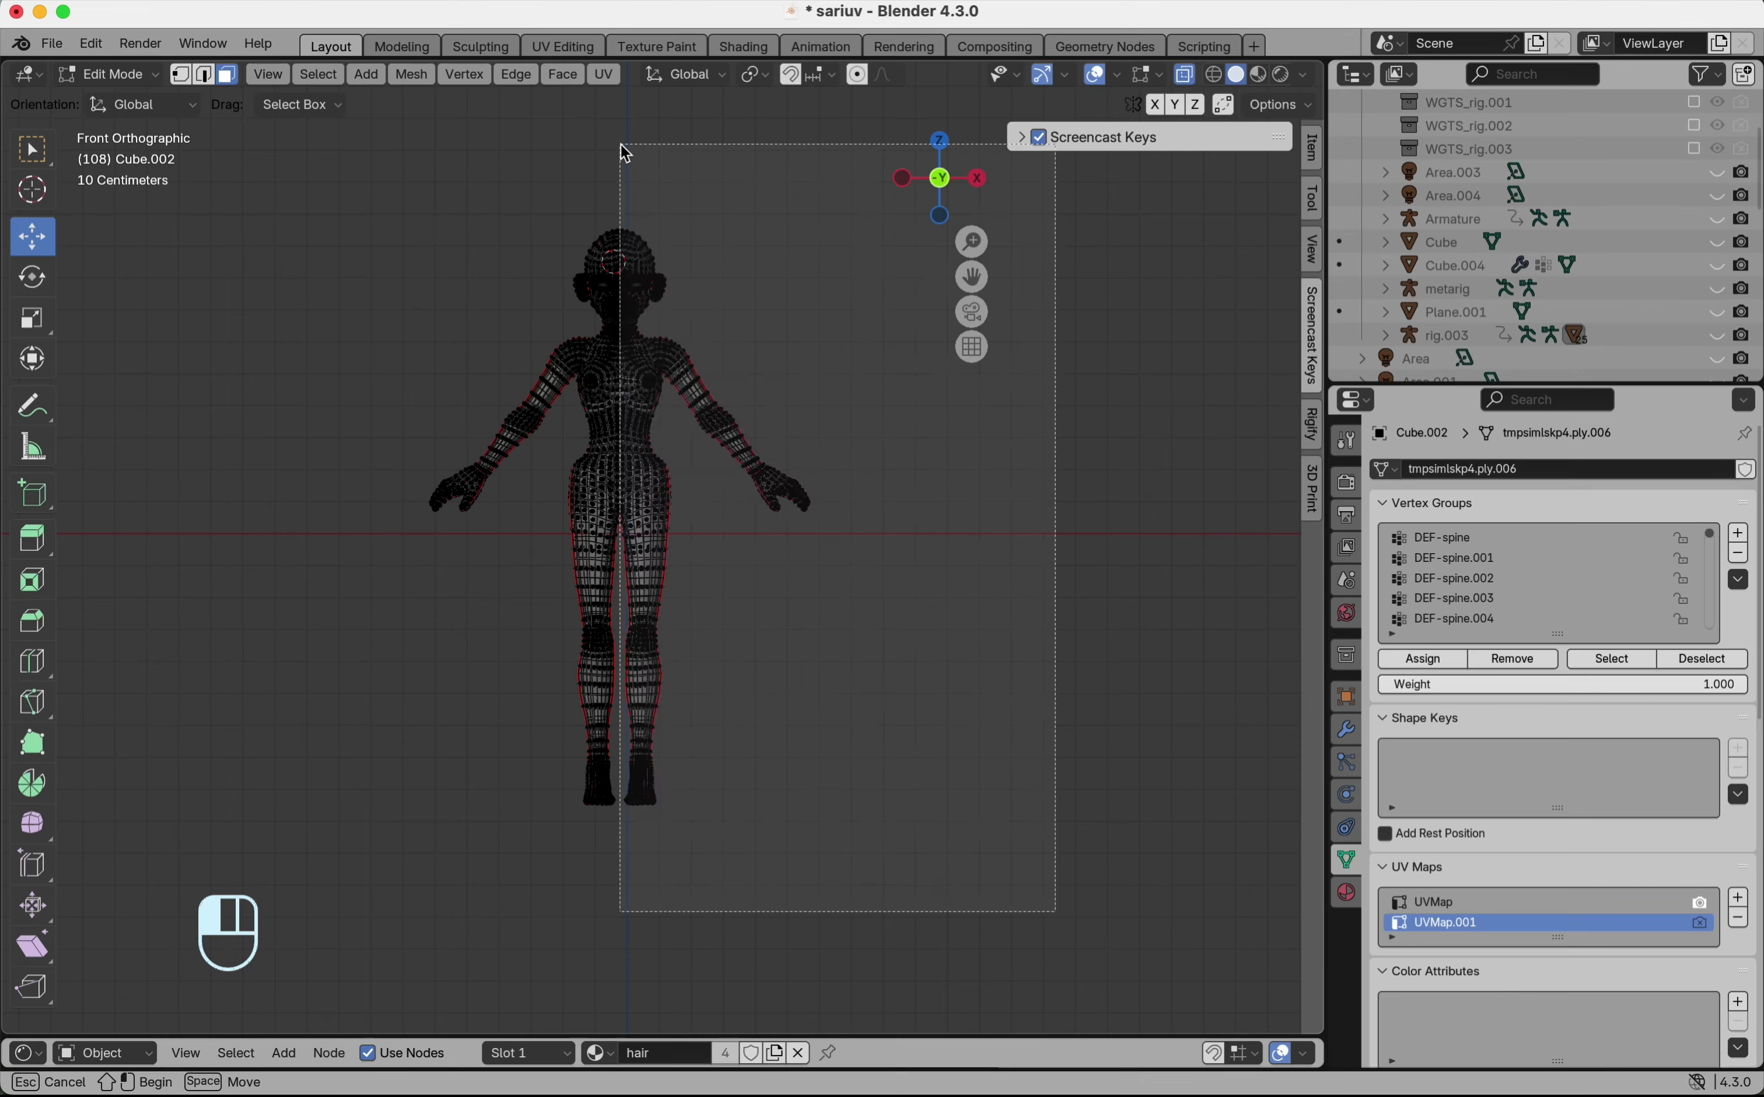
# - In the Layout workspace, box-select the positive-X half of the body with X-ray on and delete its faces
pyautogui.scroll(6, 619, 188)
pyautogui.scroll(-2, 625, 289)
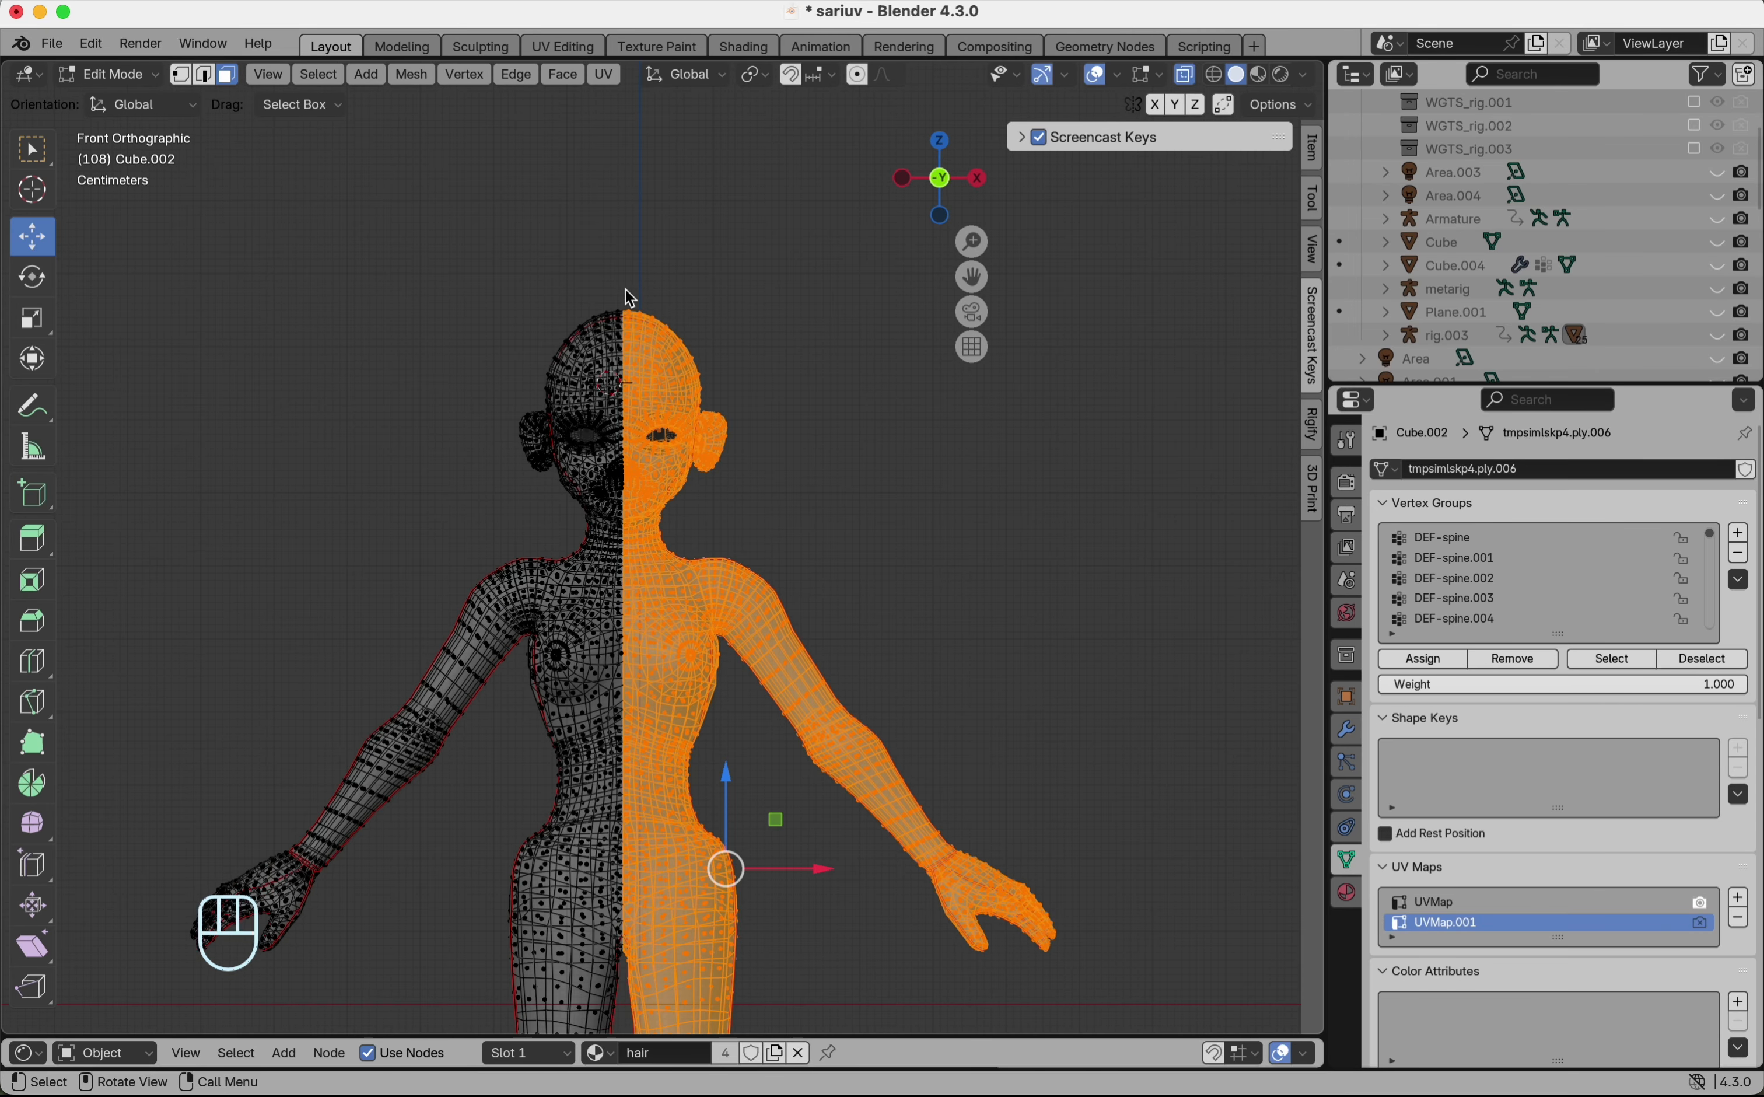
pyautogui.hscroll(10, 626, 289)
pyautogui.hscroll(15, 629, 297)
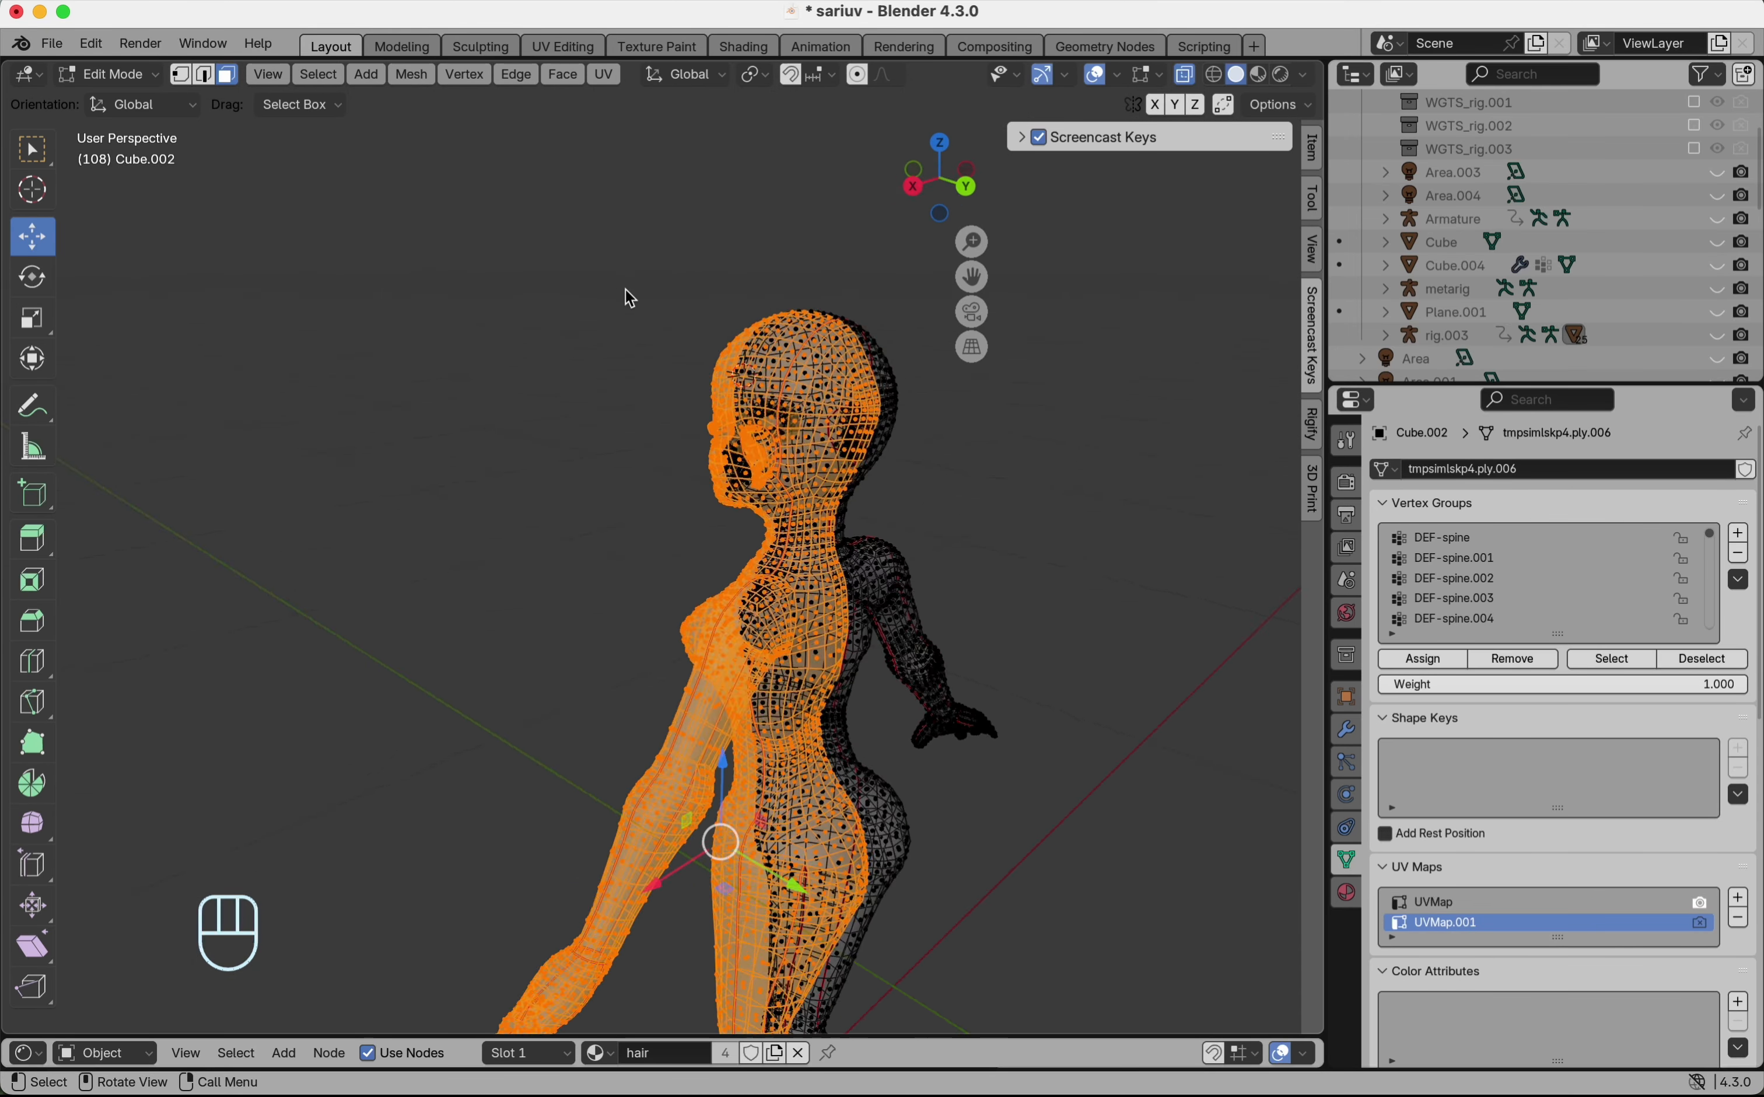
pyautogui.scroll(-4, 625, 289)
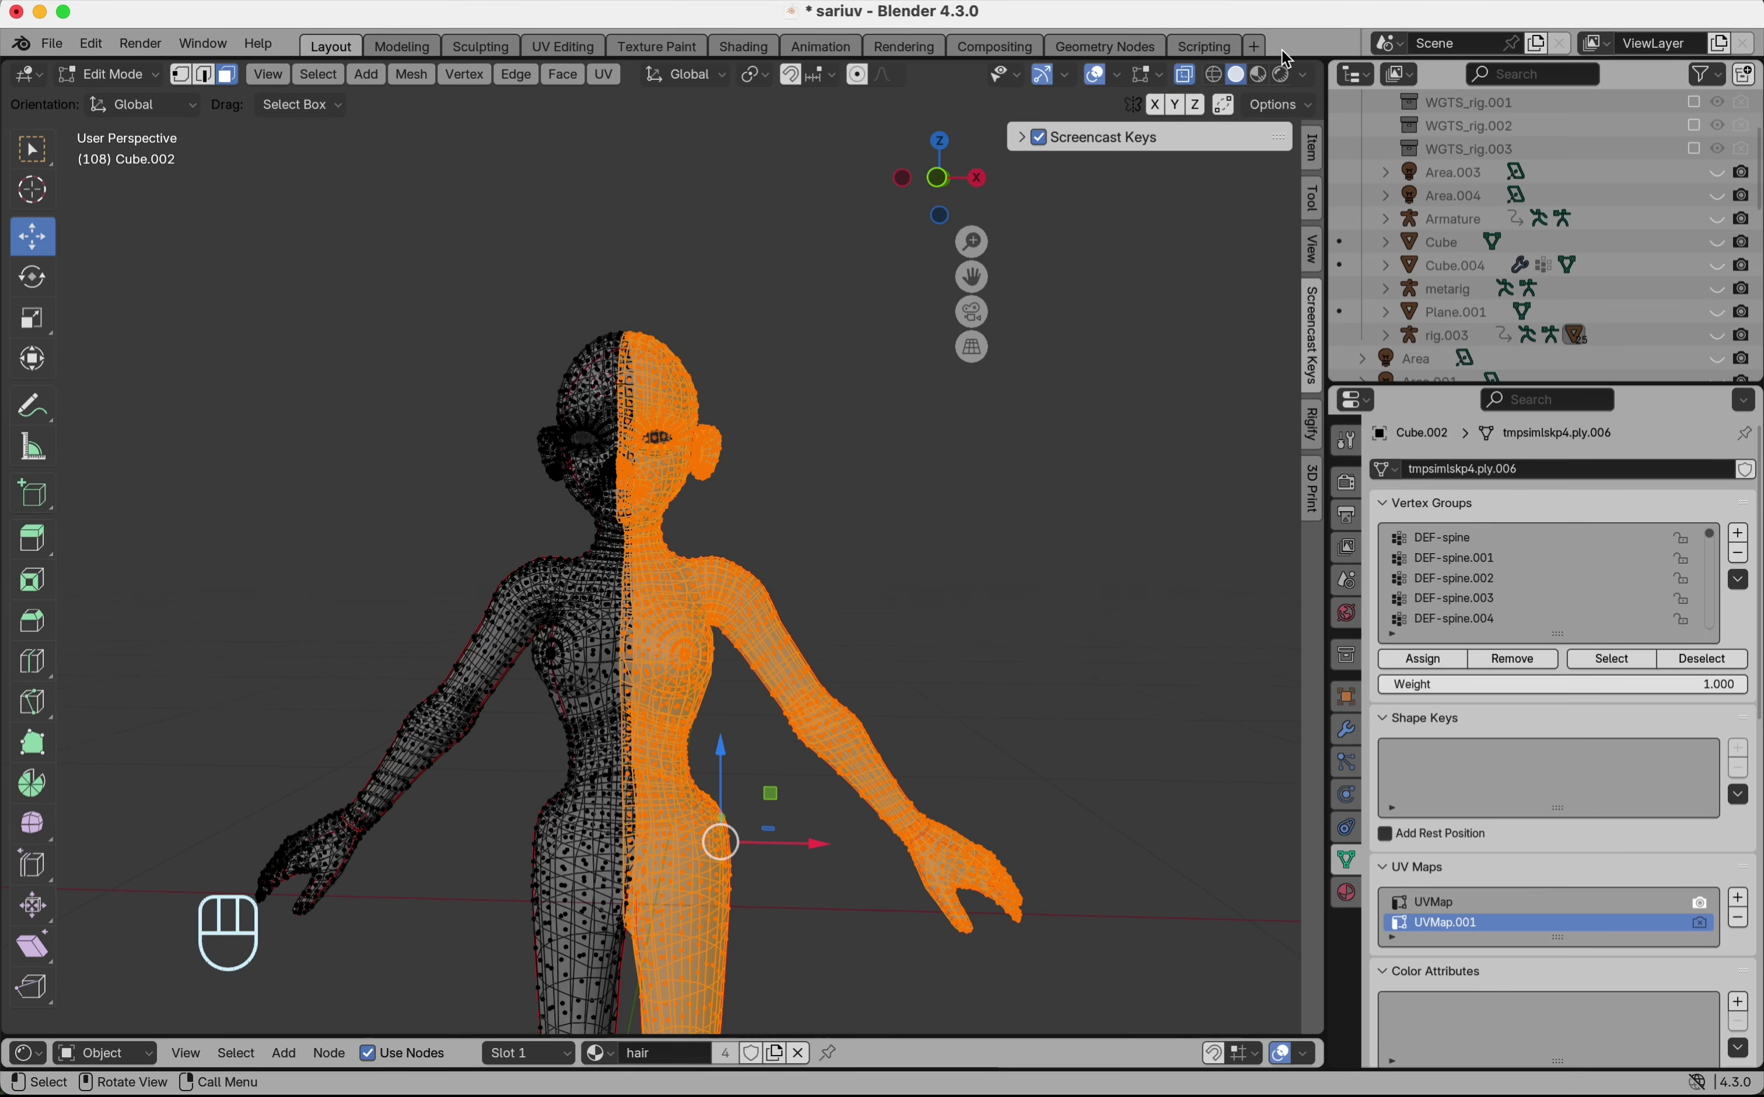
pyautogui.click(1188, 77)
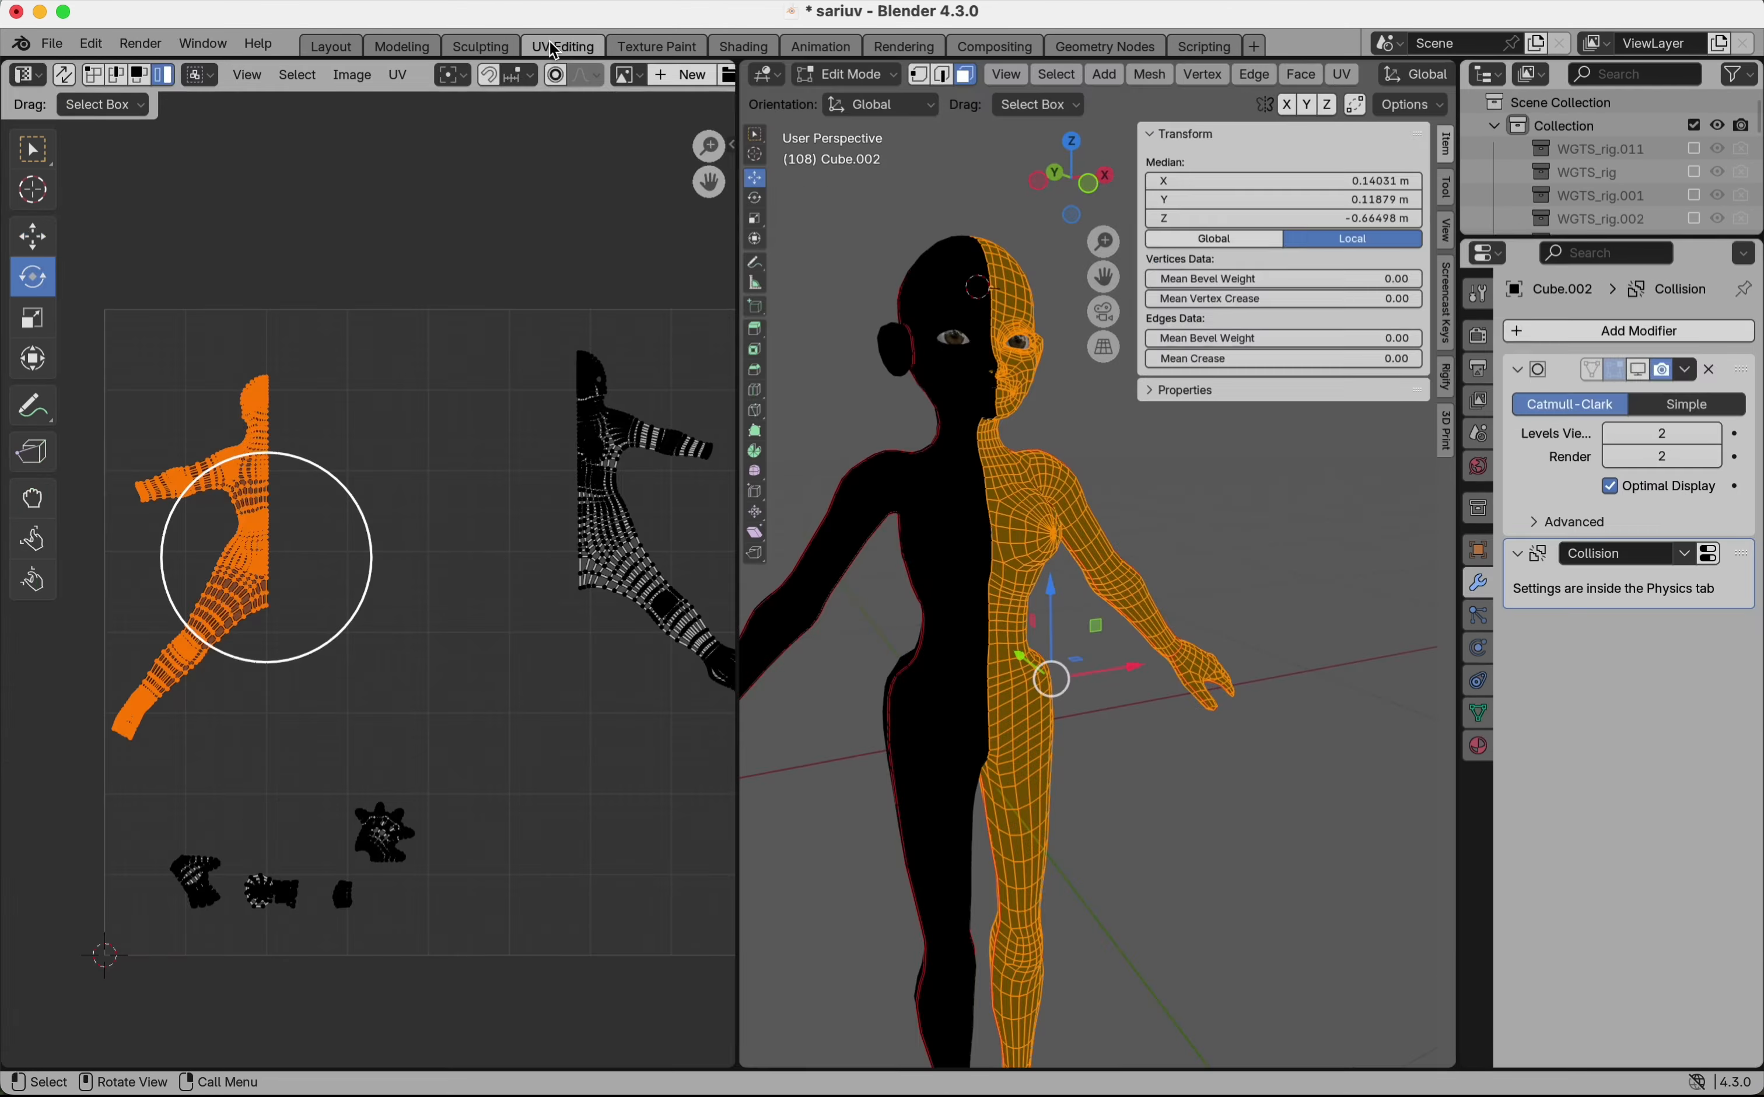
pyautogui.press('x')
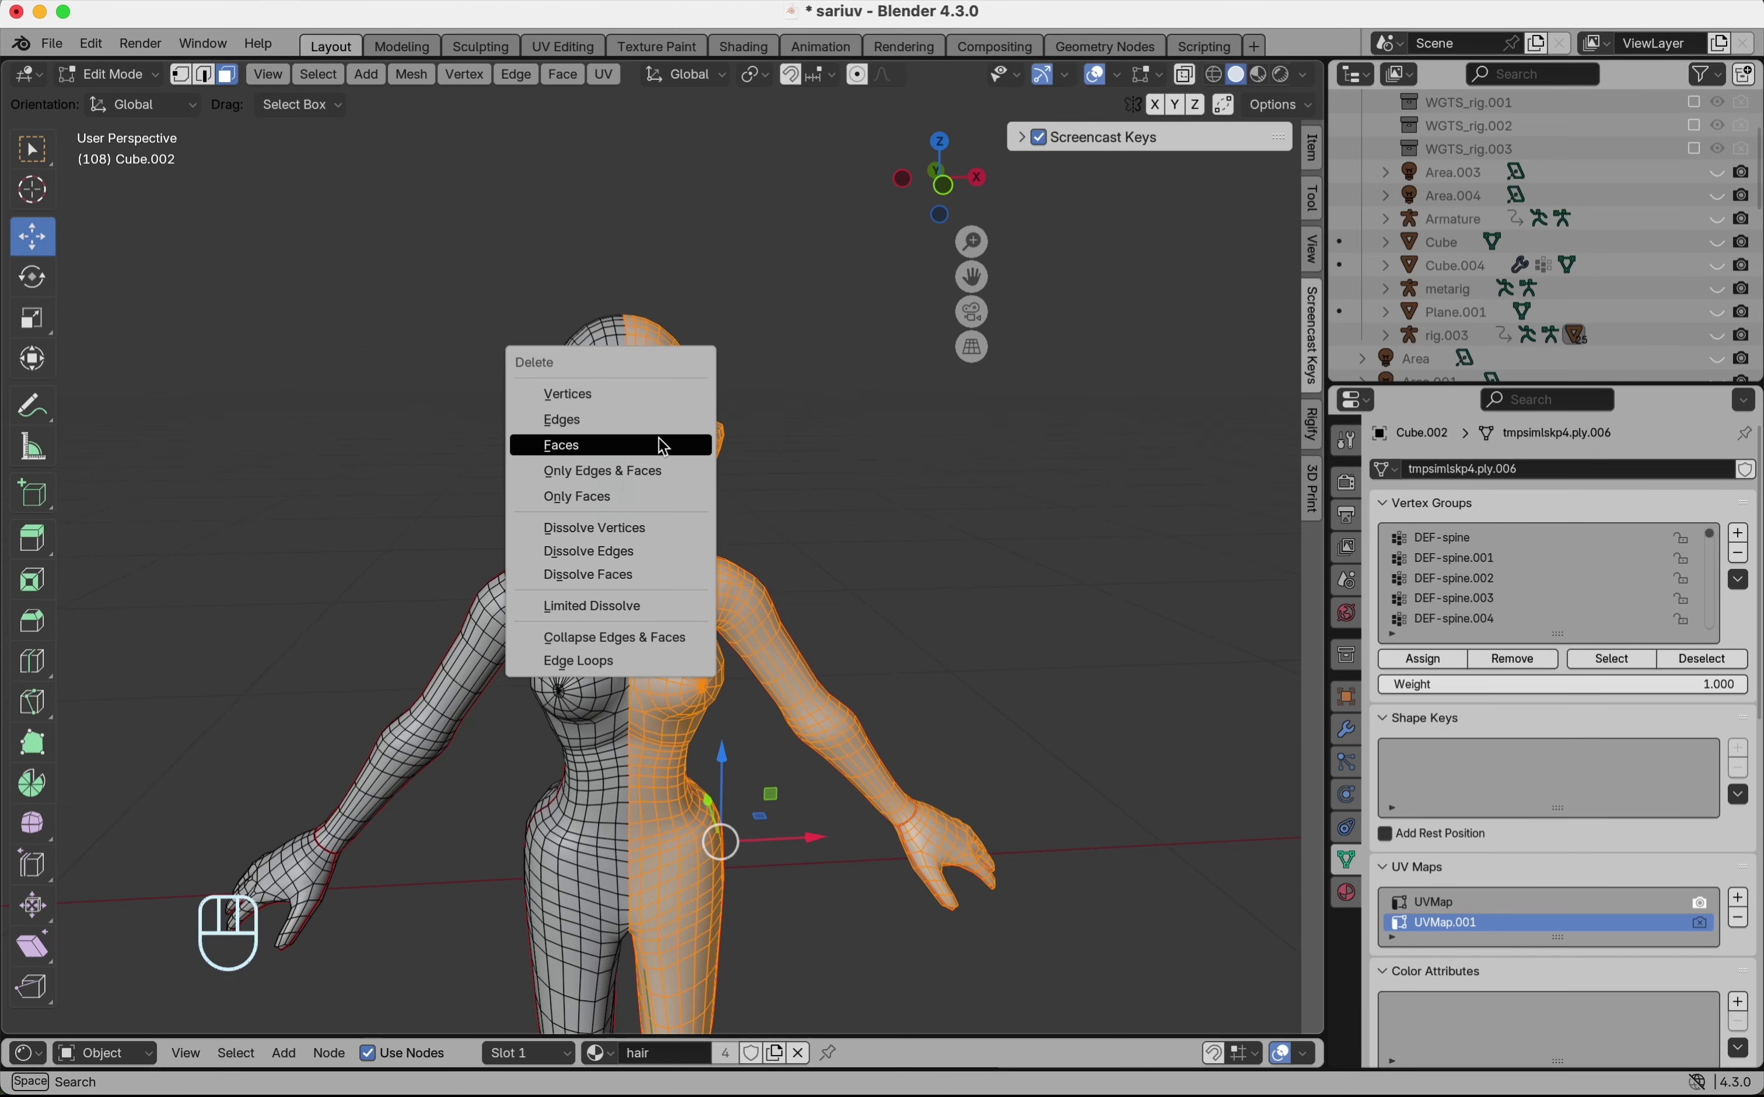
pyautogui.click(662, 445)
# - Examine the remaining half of the body and its centre edge from the front and back
pyautogui.hscroll(10, 599, 307)
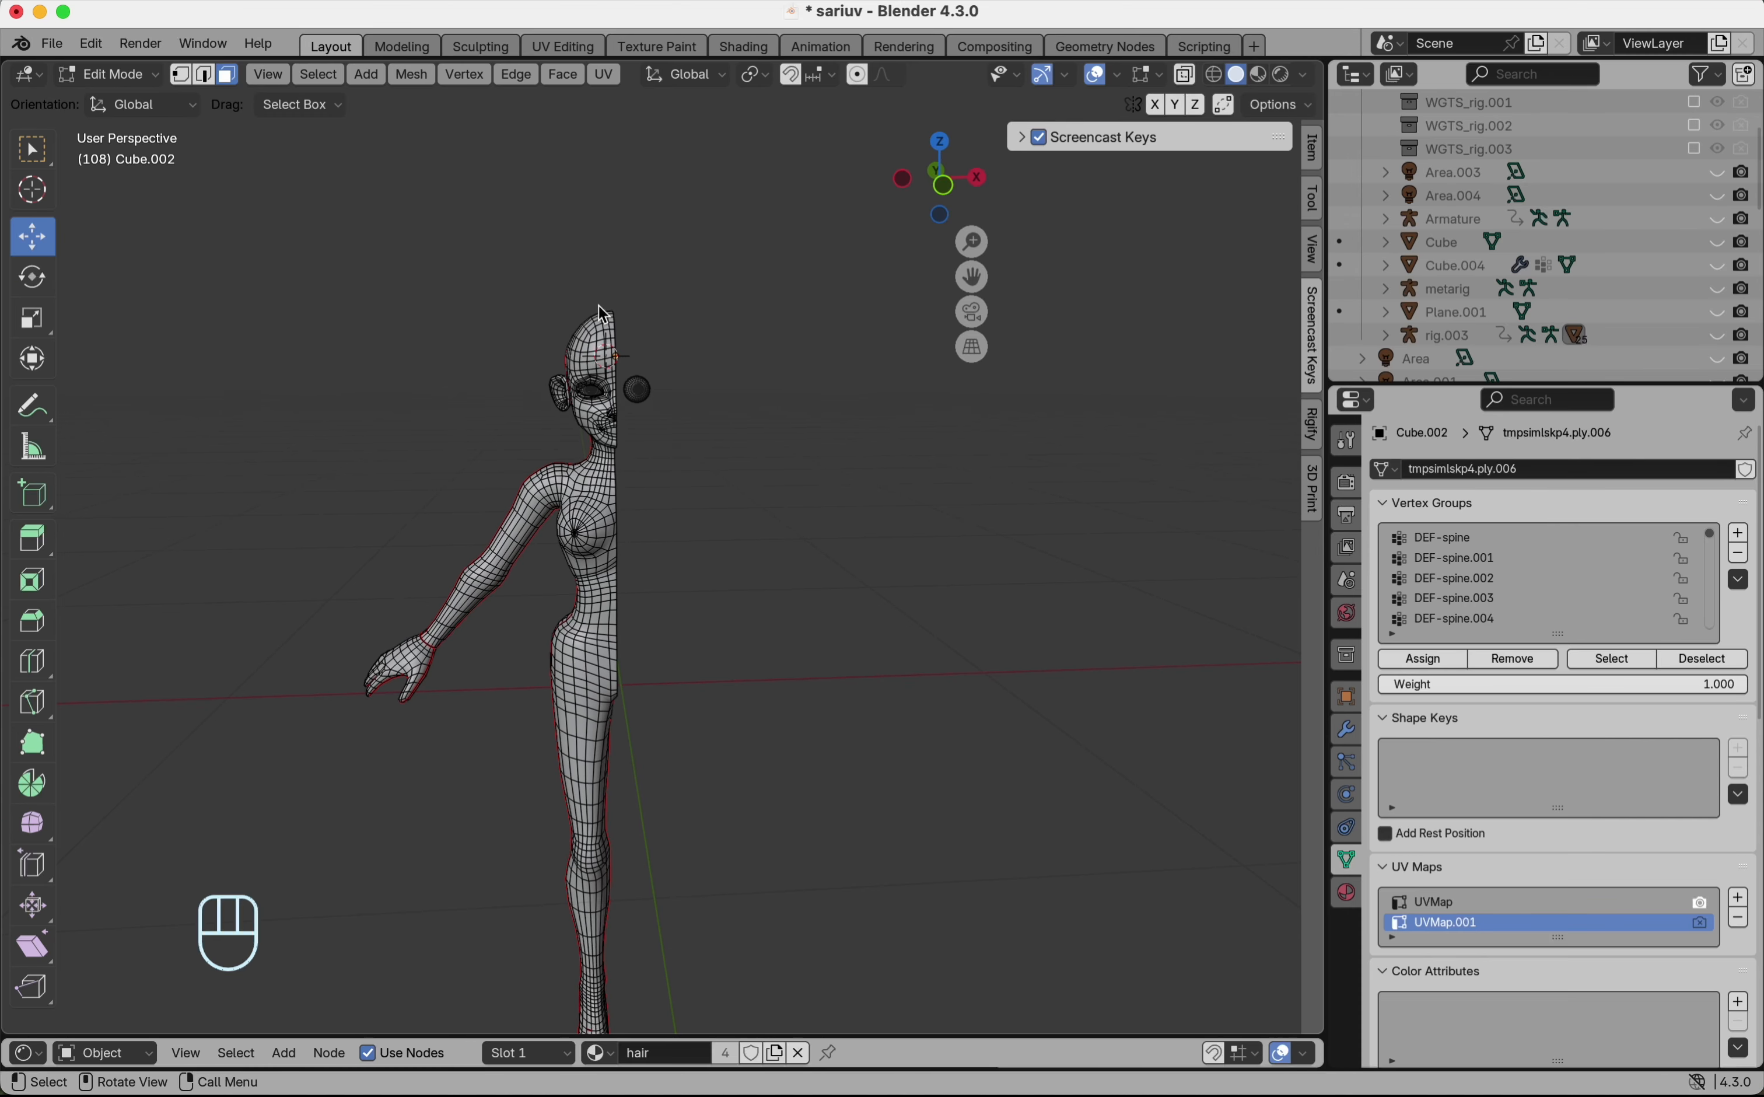
pyautogui.hscroll(15, 599, 308)
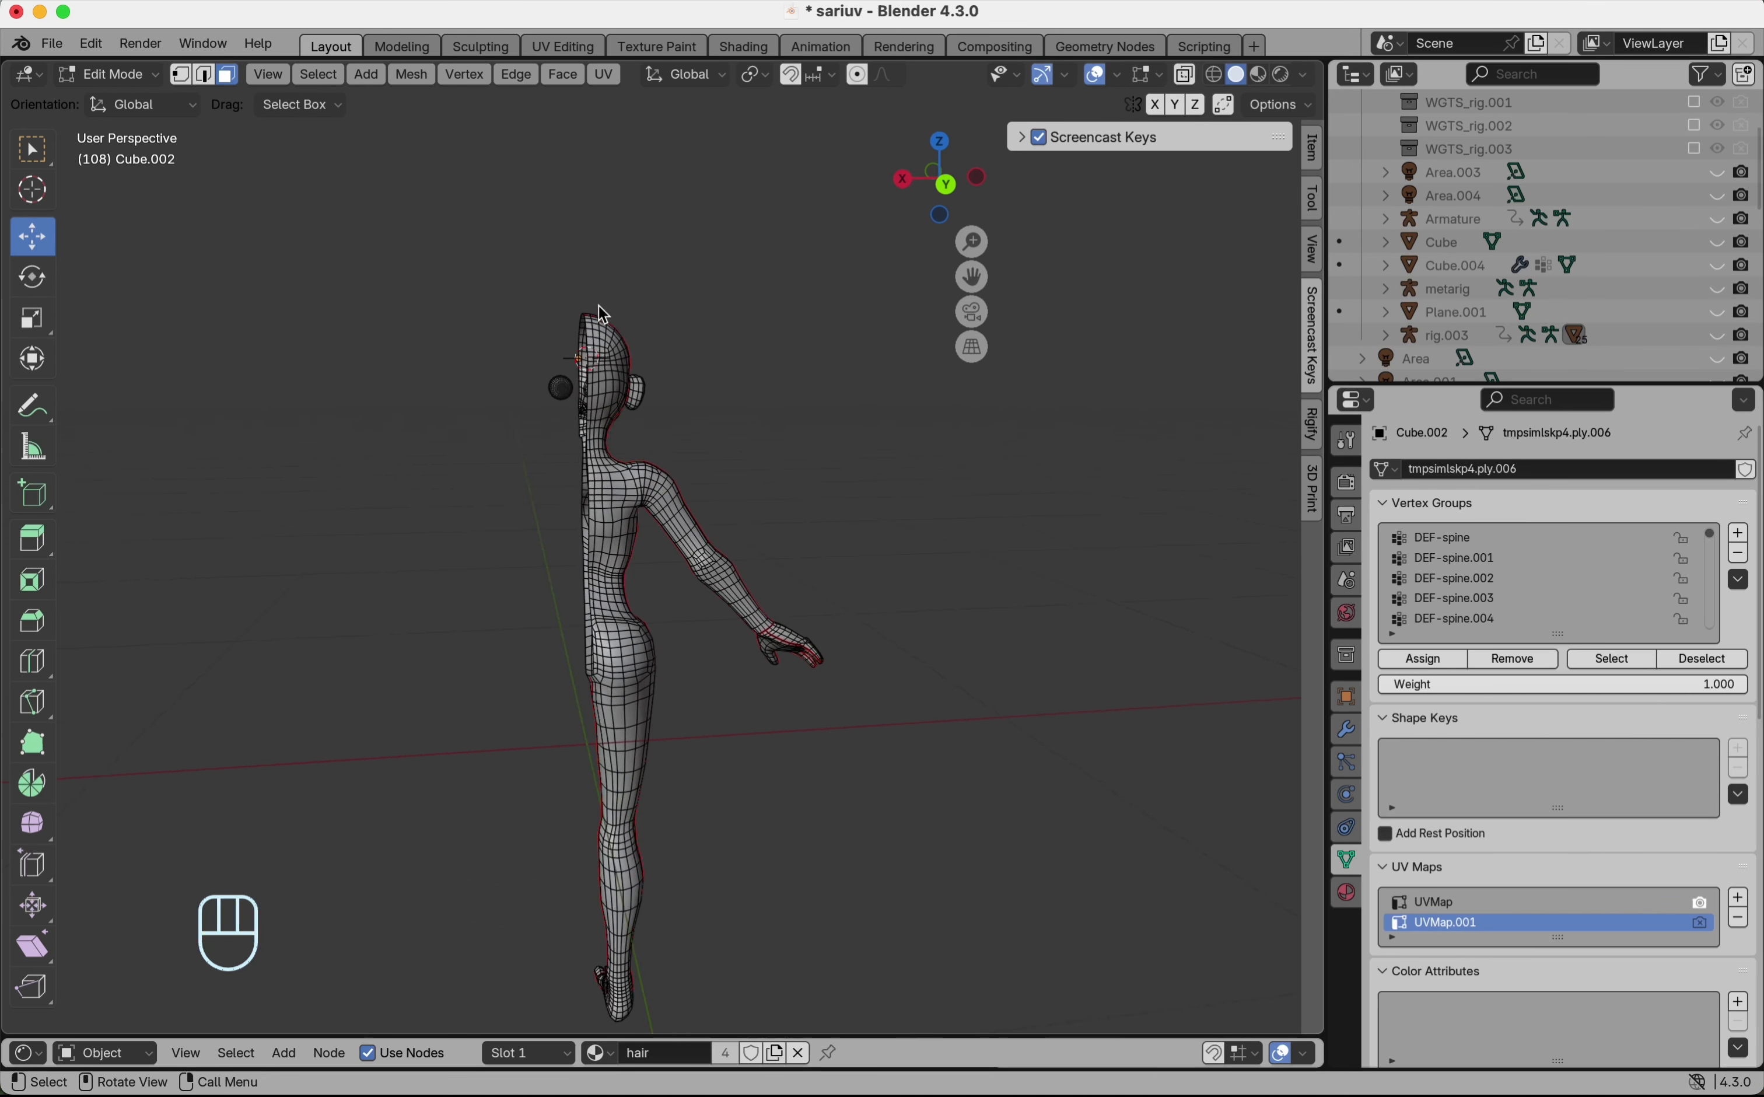
pyautogui.hscroll(10, 653, 730)
pyautogui.keyDown('ctrl'); pyautogui.scroll(8, 571, 649); pyautogui.keyUp('ctrl')
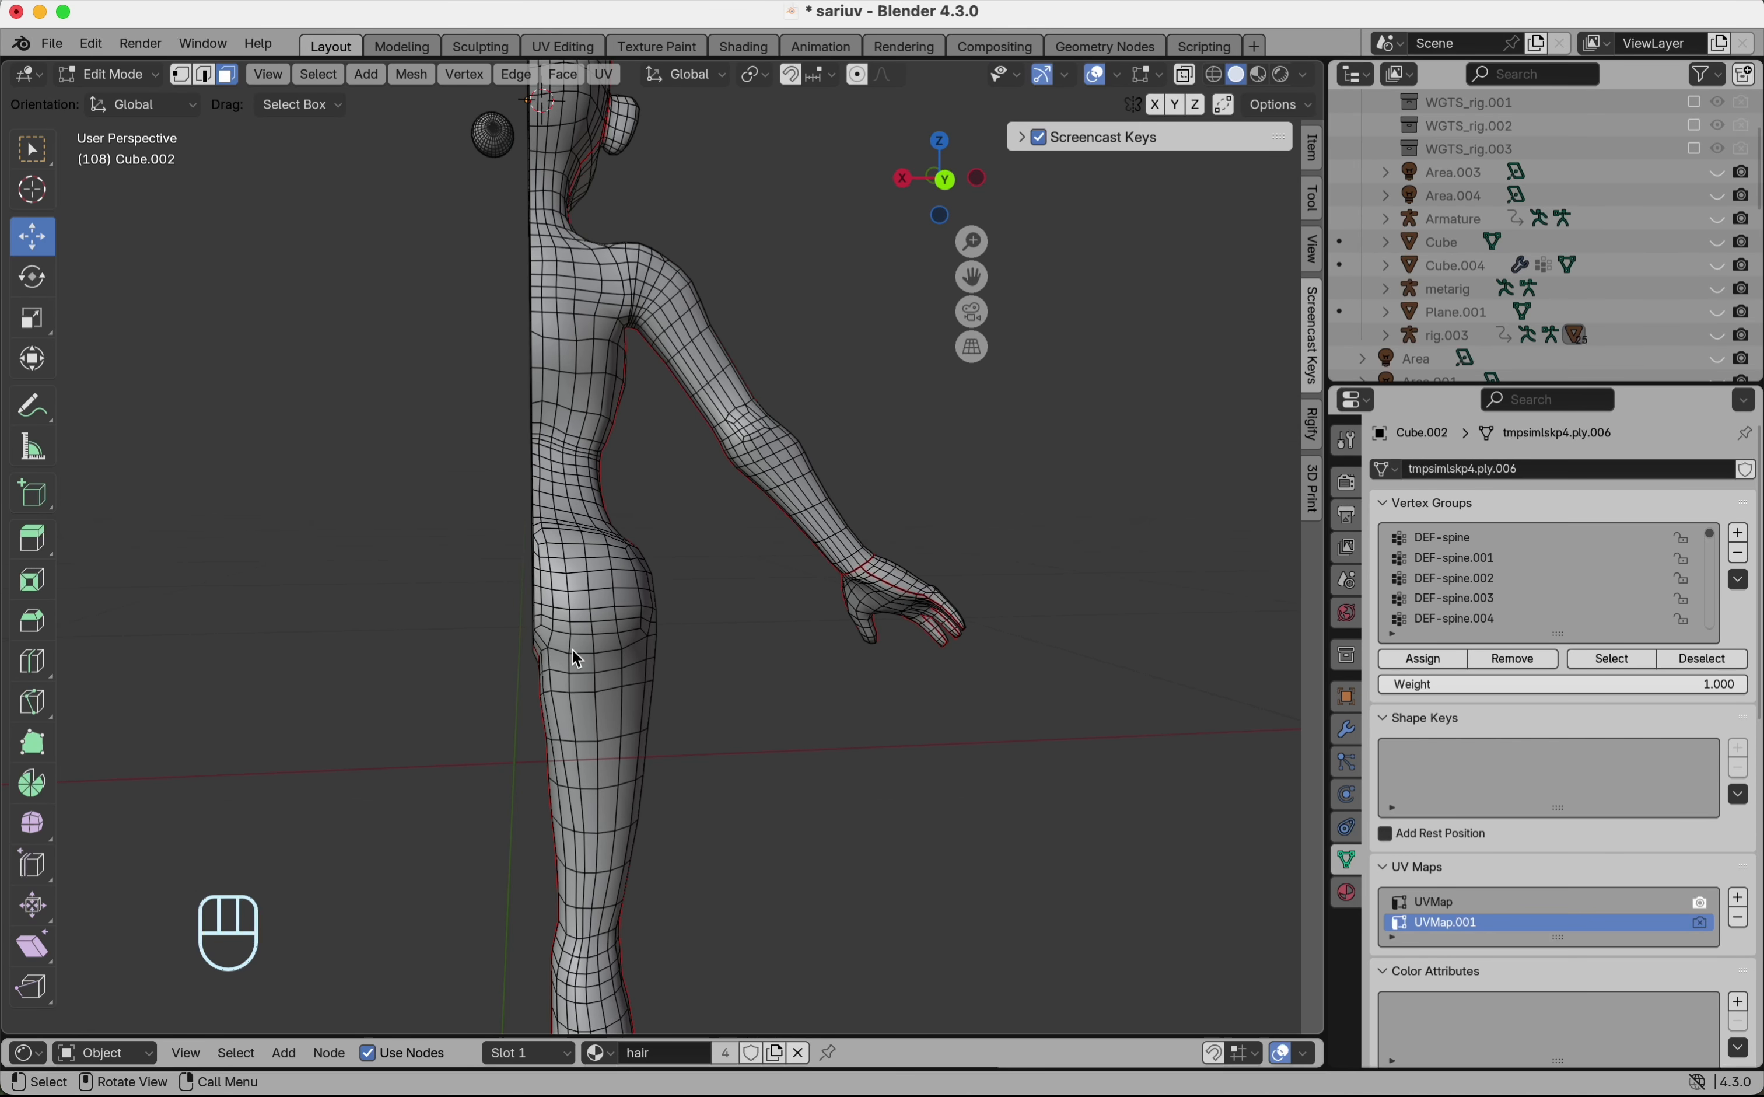
pyautogui.hscroll(-10, 572, 649)
pyautogui.keyDown('ctrl'); pyautogui.scroll(-5, 572, 647); pyautogui.keyUp('ctrl')
pyautogui.keyDown('ctrl'); pyautogui.scroll(-5, 565, 661); pyautogui.keyUp('ctrl')
# - Add a Mirror modifier on the X axis to the half body in Object Mode and apply it
pyautogui.press('Tab')
pyautogui.hscroll(-3, 565, 661)
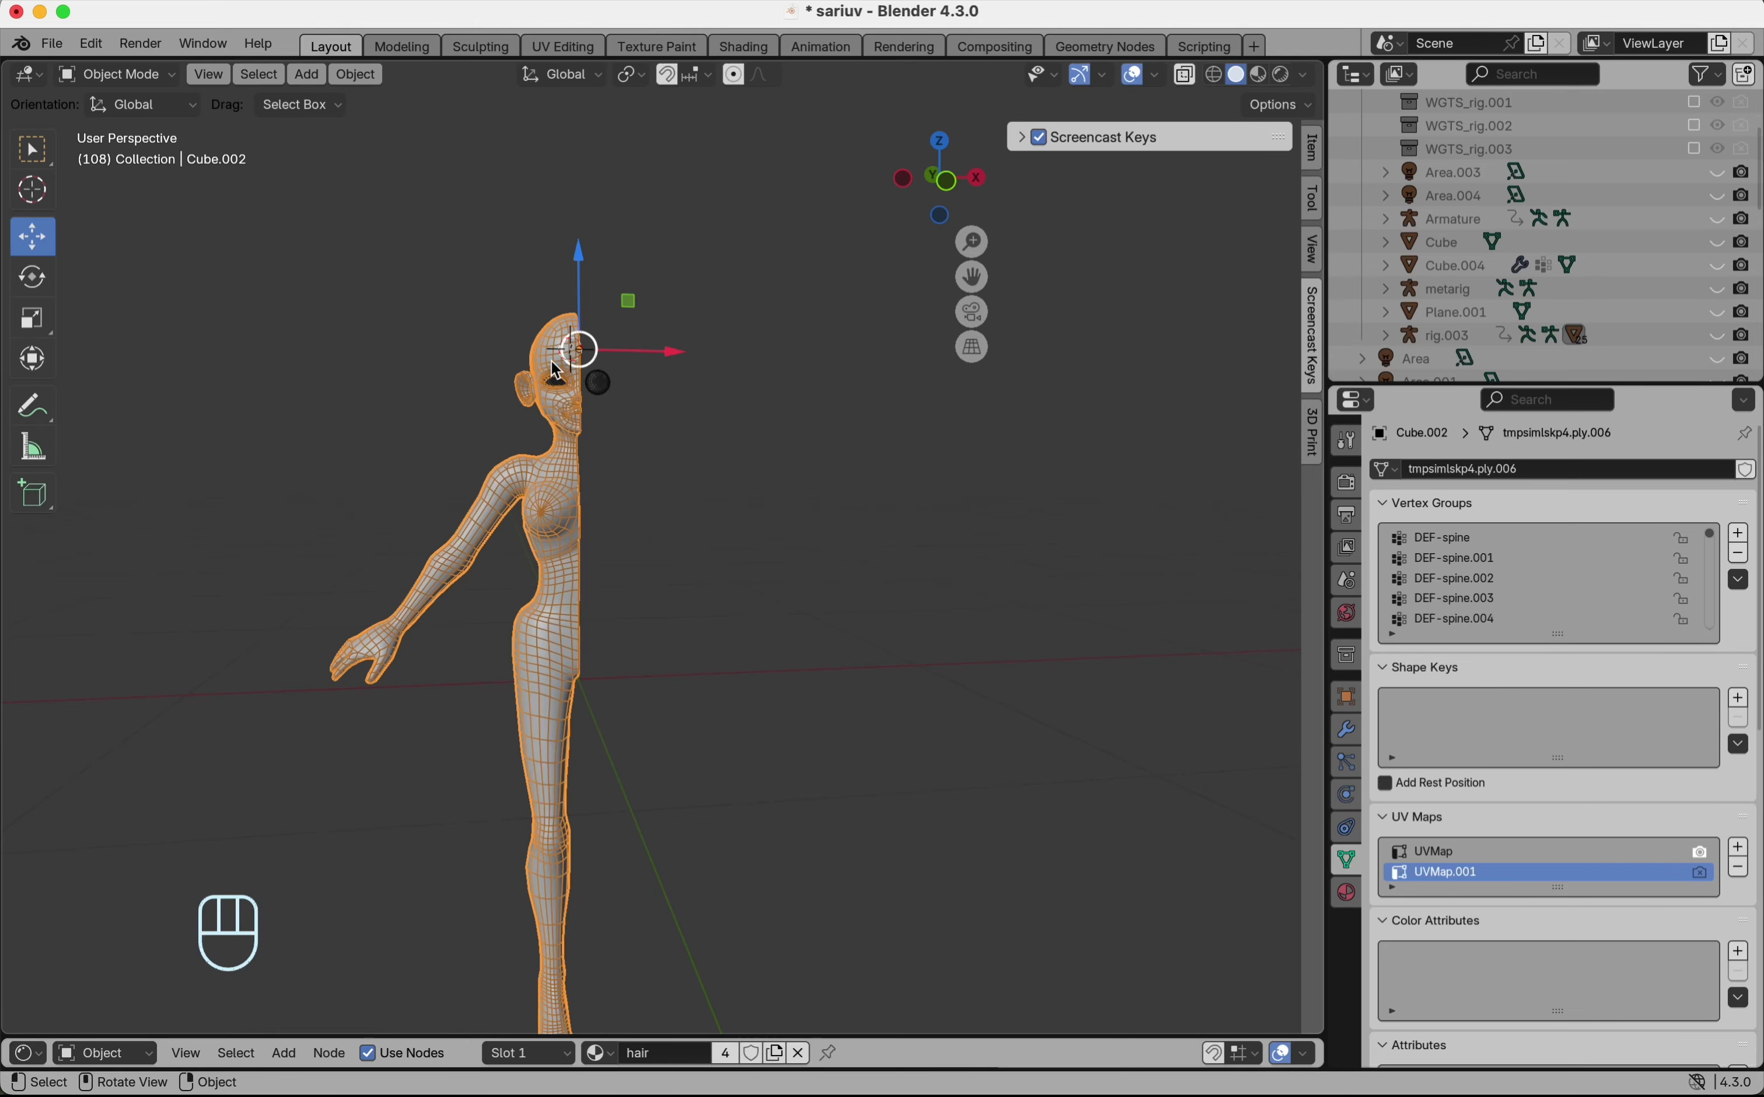
pyautogui.scroll(-2, 551, 361)
pyautogui.scroll(3, 550, 361)
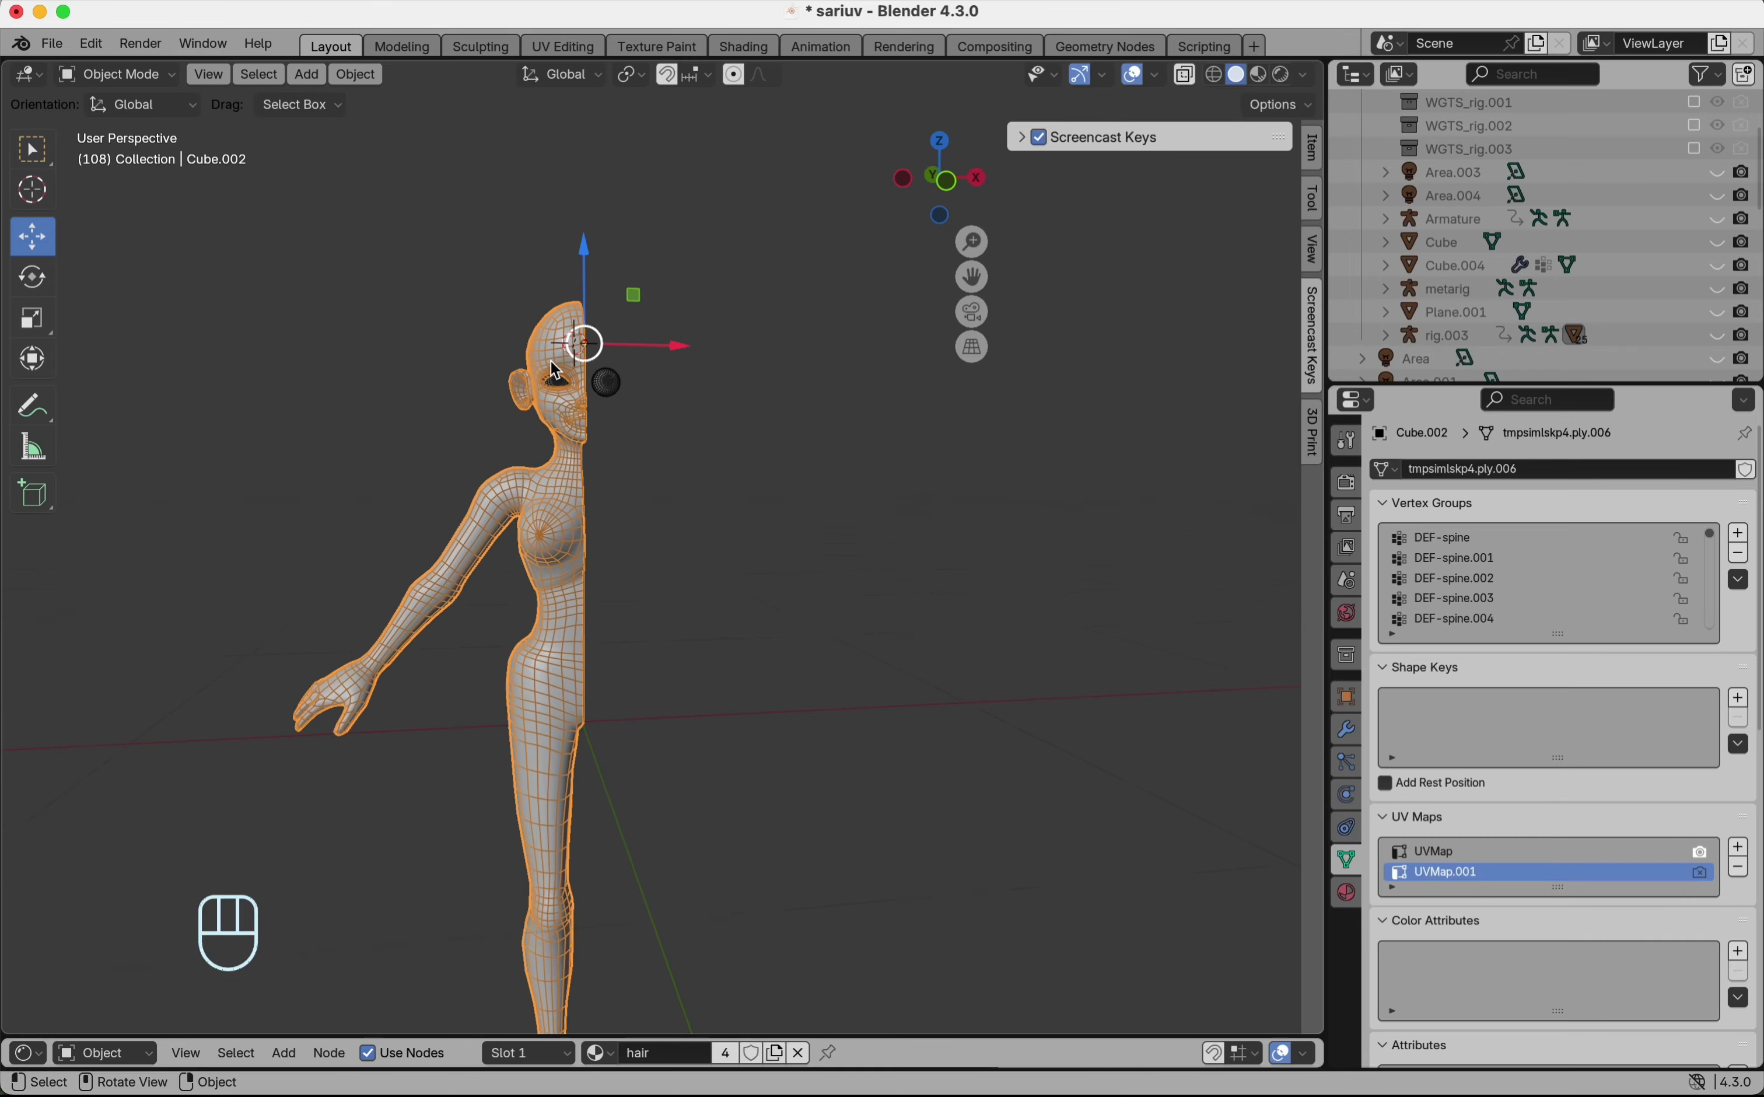
pyautogui.click(1354, 738)
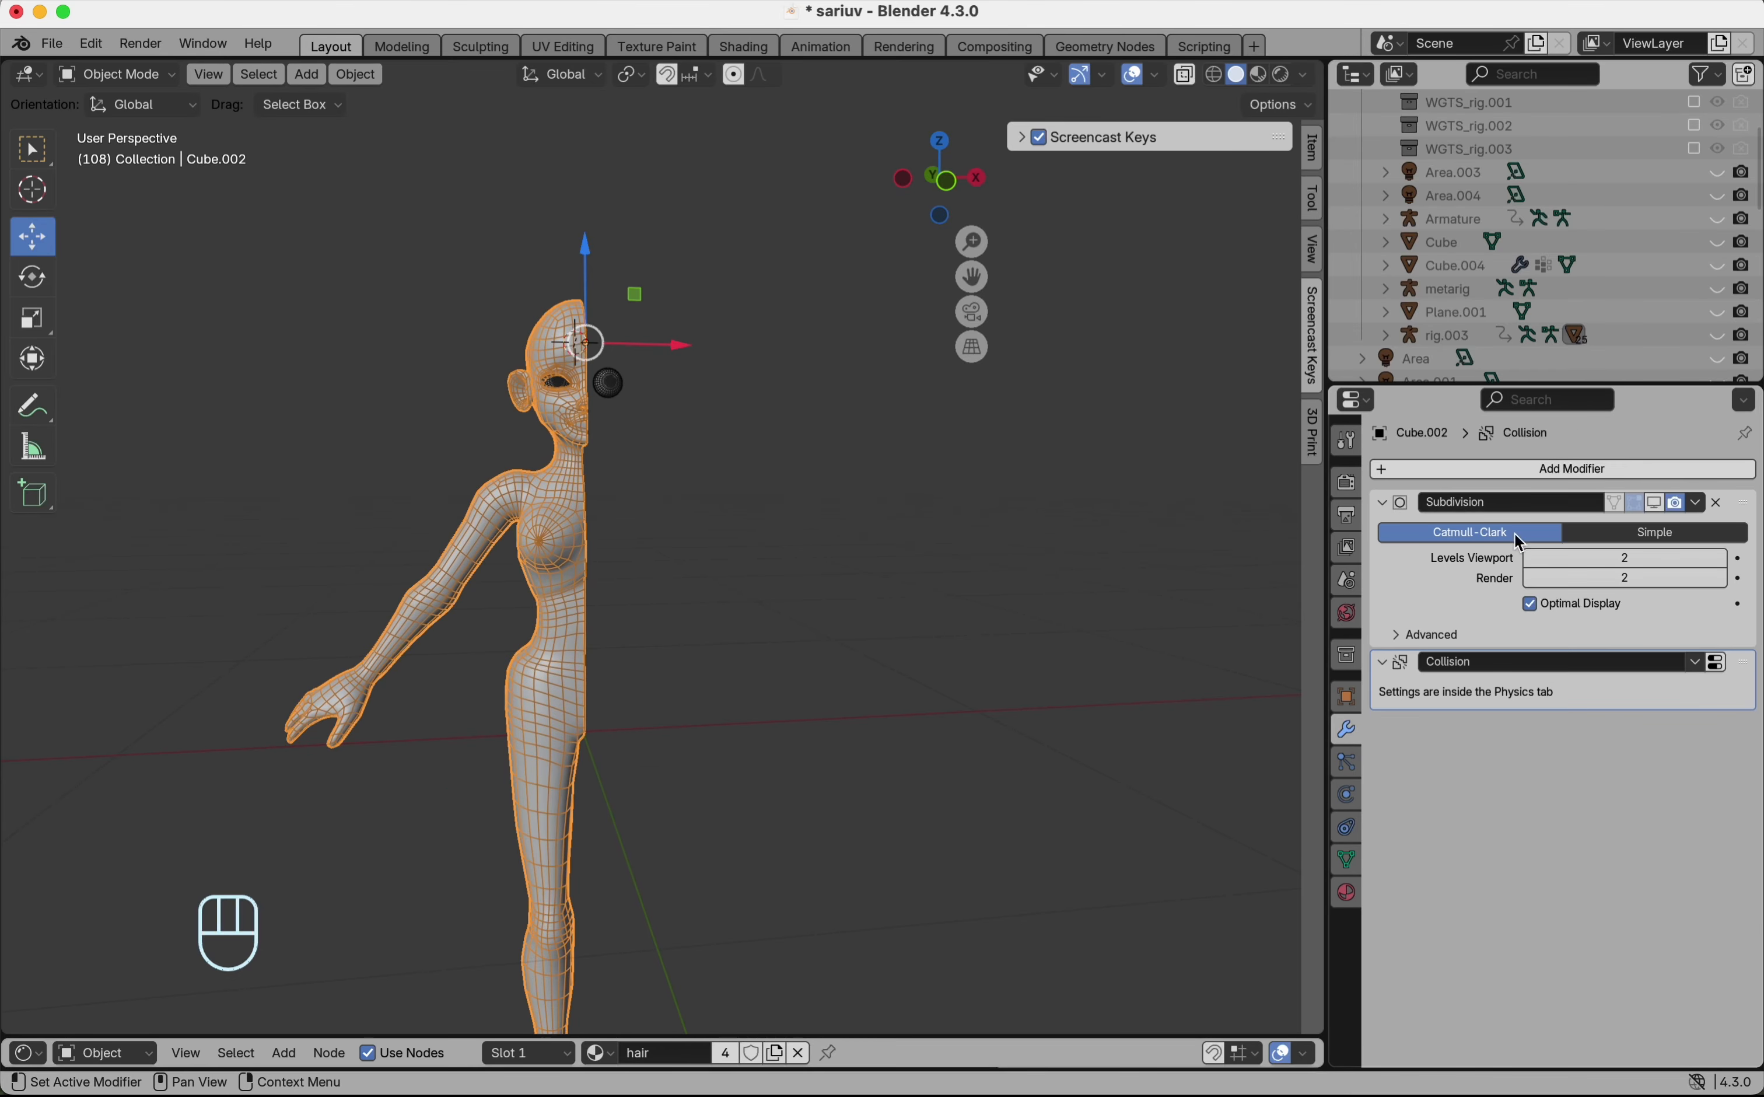
pyautogui.click(1538, 470)
pyautogui.moveTo(1487, 551)
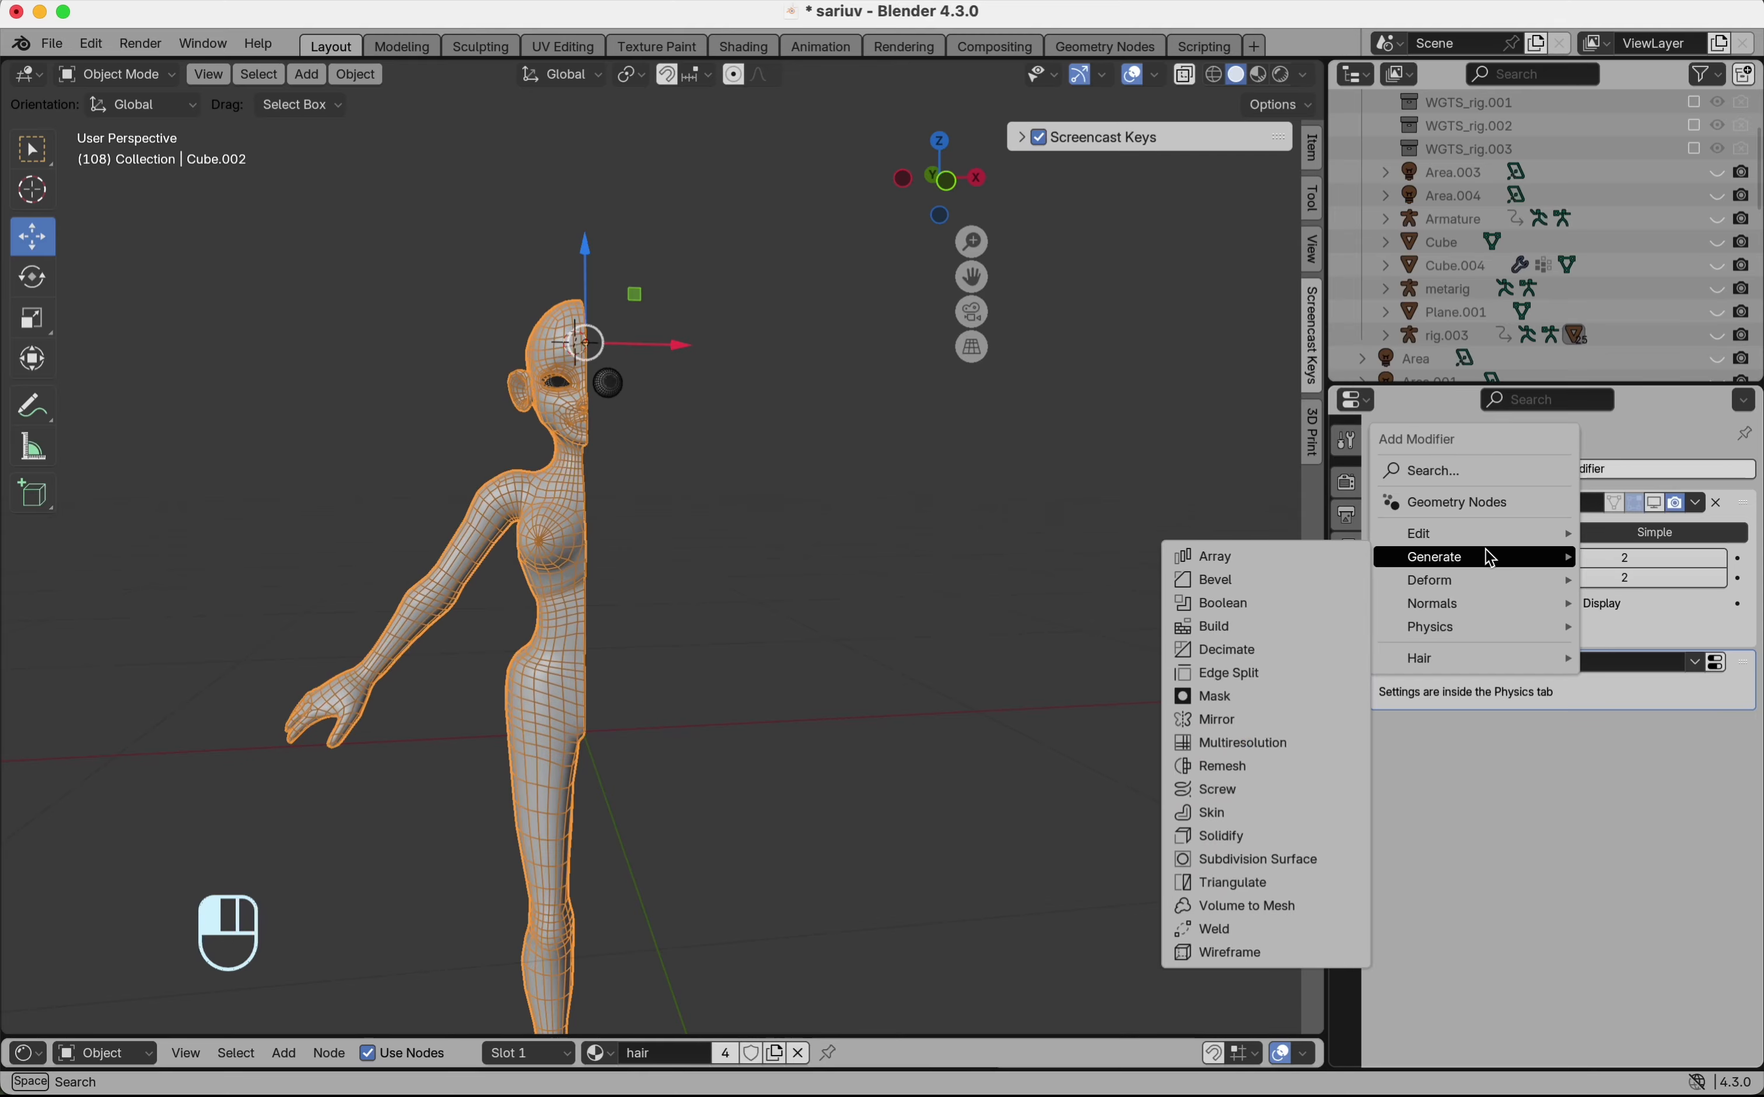
pyautogui.click(1287, 716)
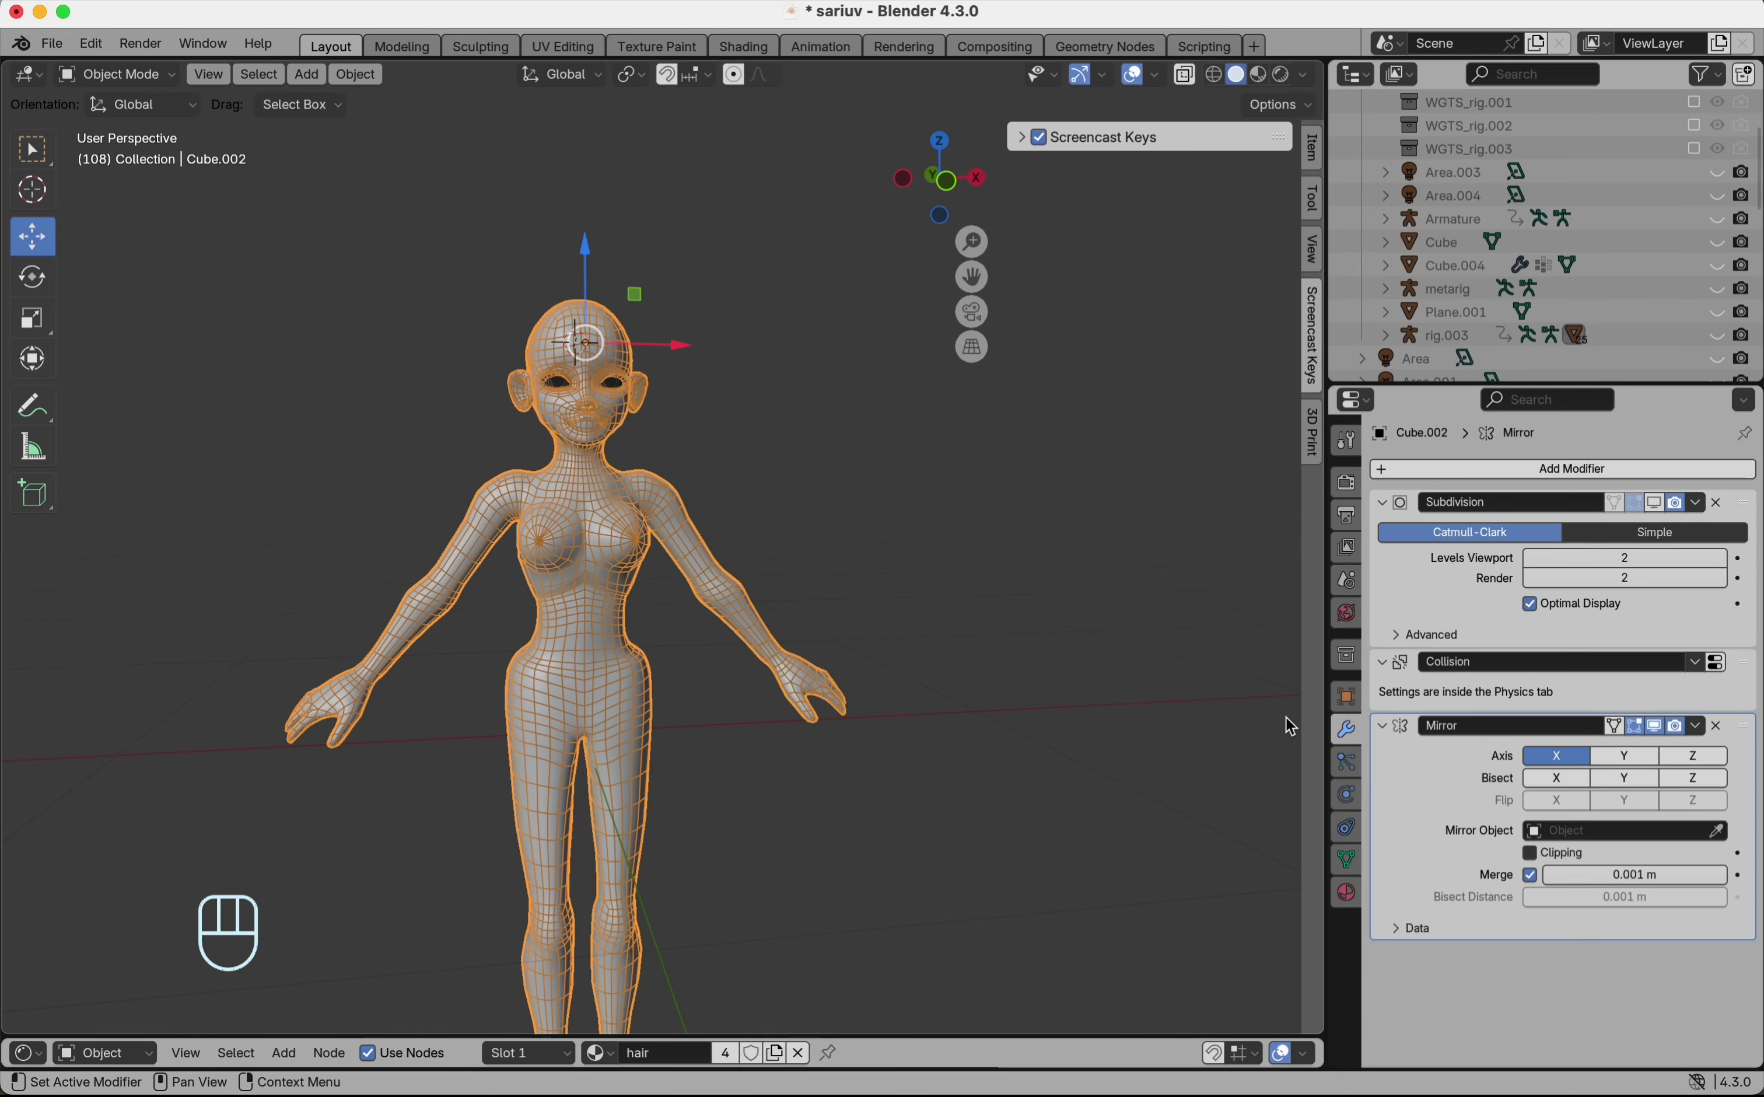
pyautogui.click(1696, 725)
pyautogui.click(1669, 752)
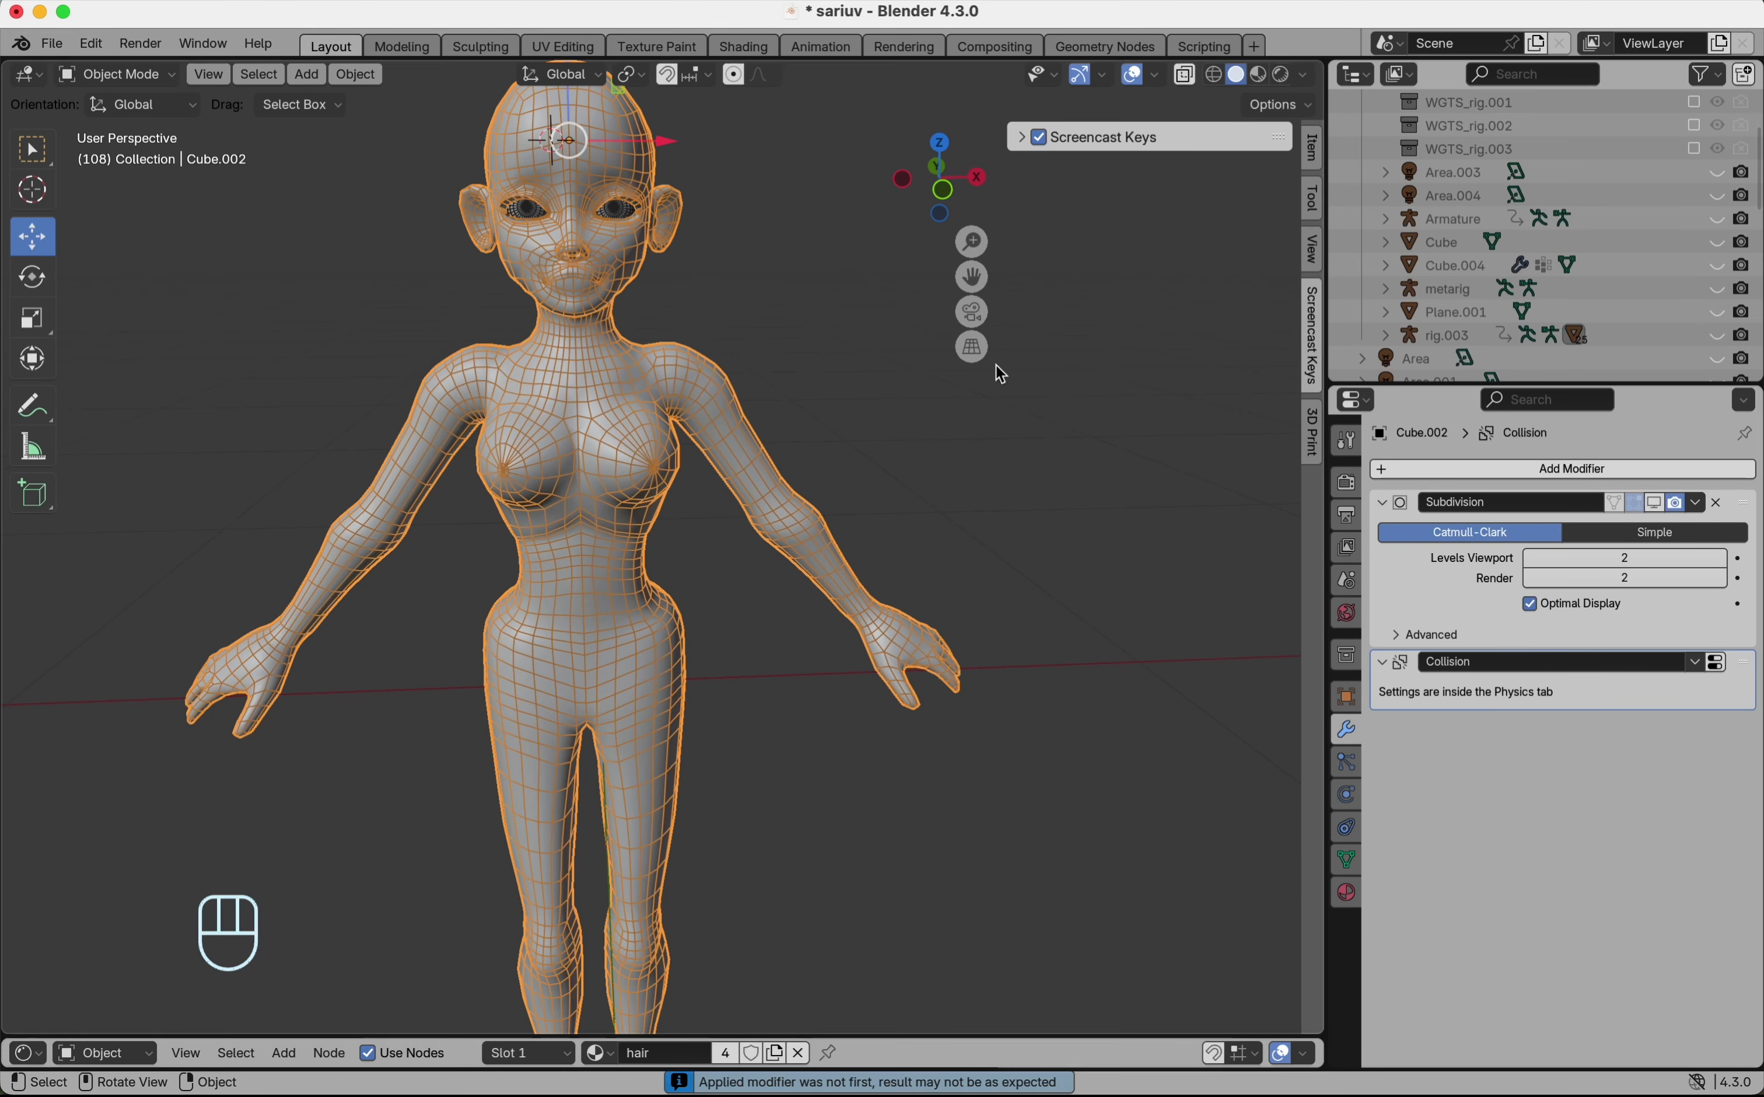
# - In the UV Editing workspace, select all of the mirrored body's geometry to show its UV islands
pyautogui.click(569, 45)
pyautogui.scroll(3, 512, 284)
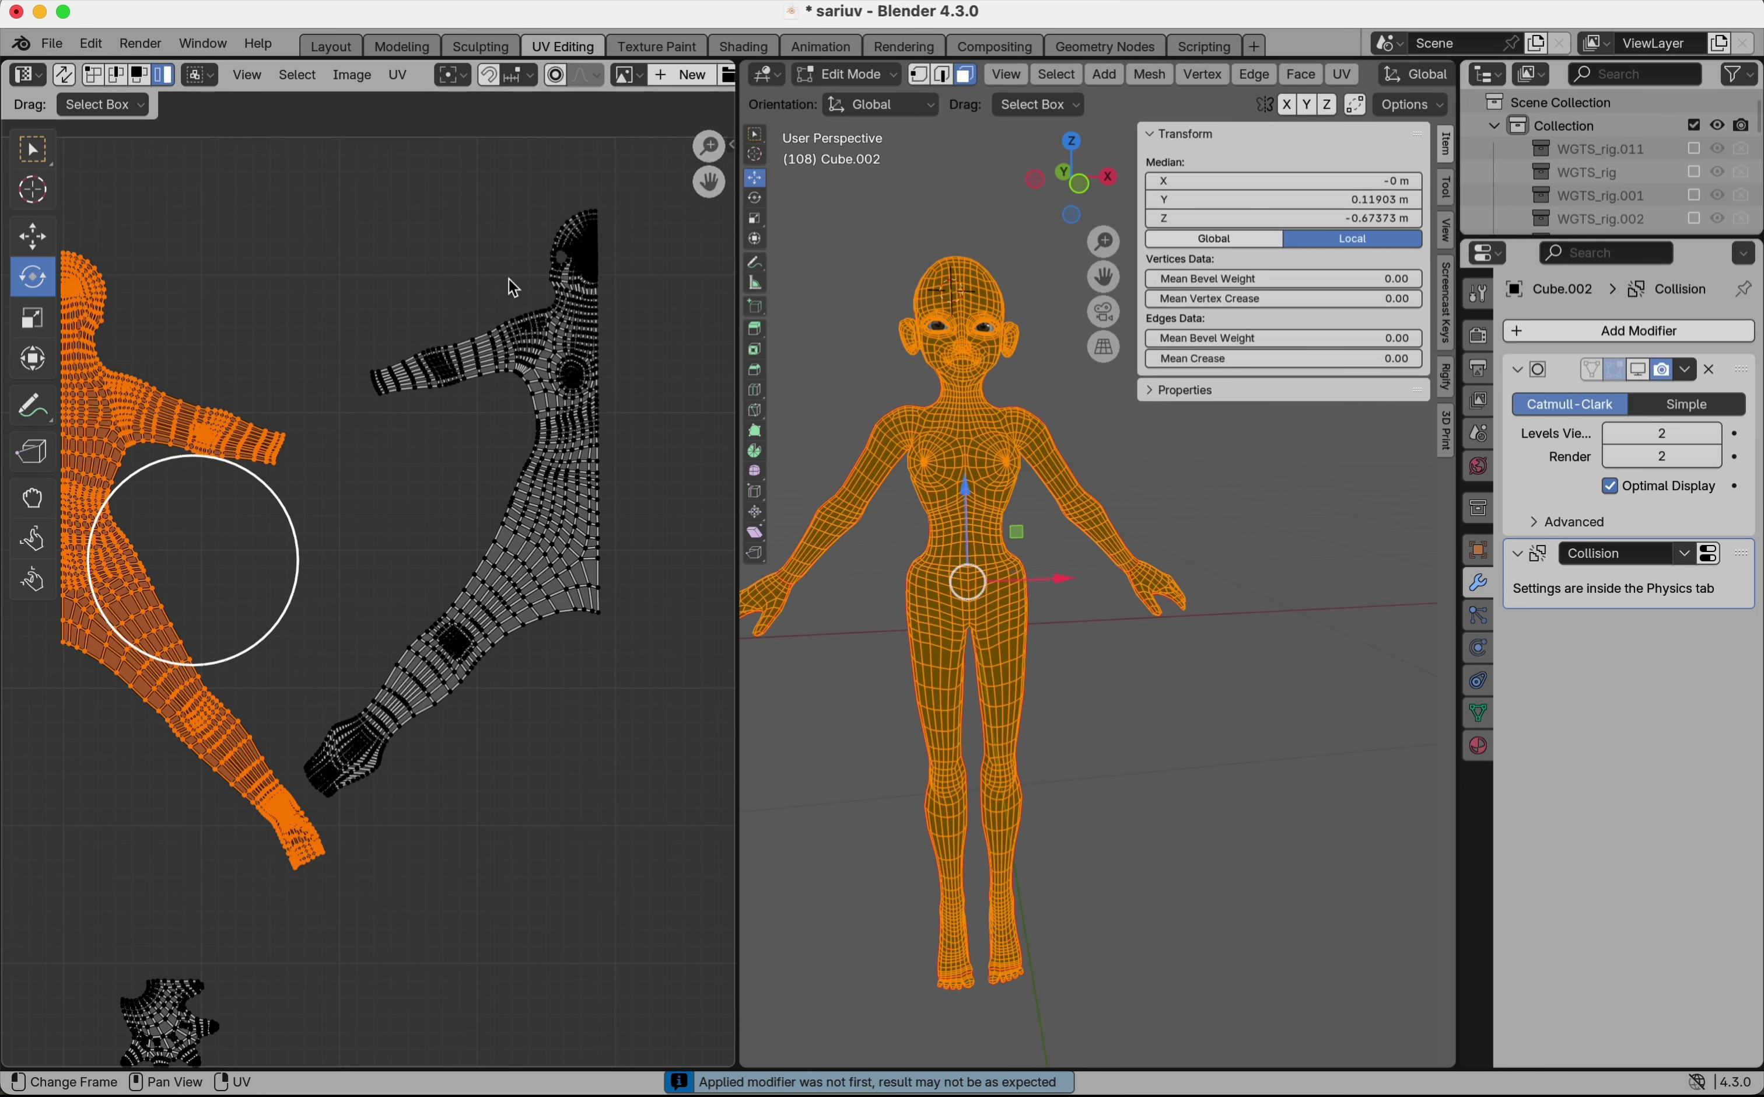
pyautogui.scroll(-1, 508, 277)
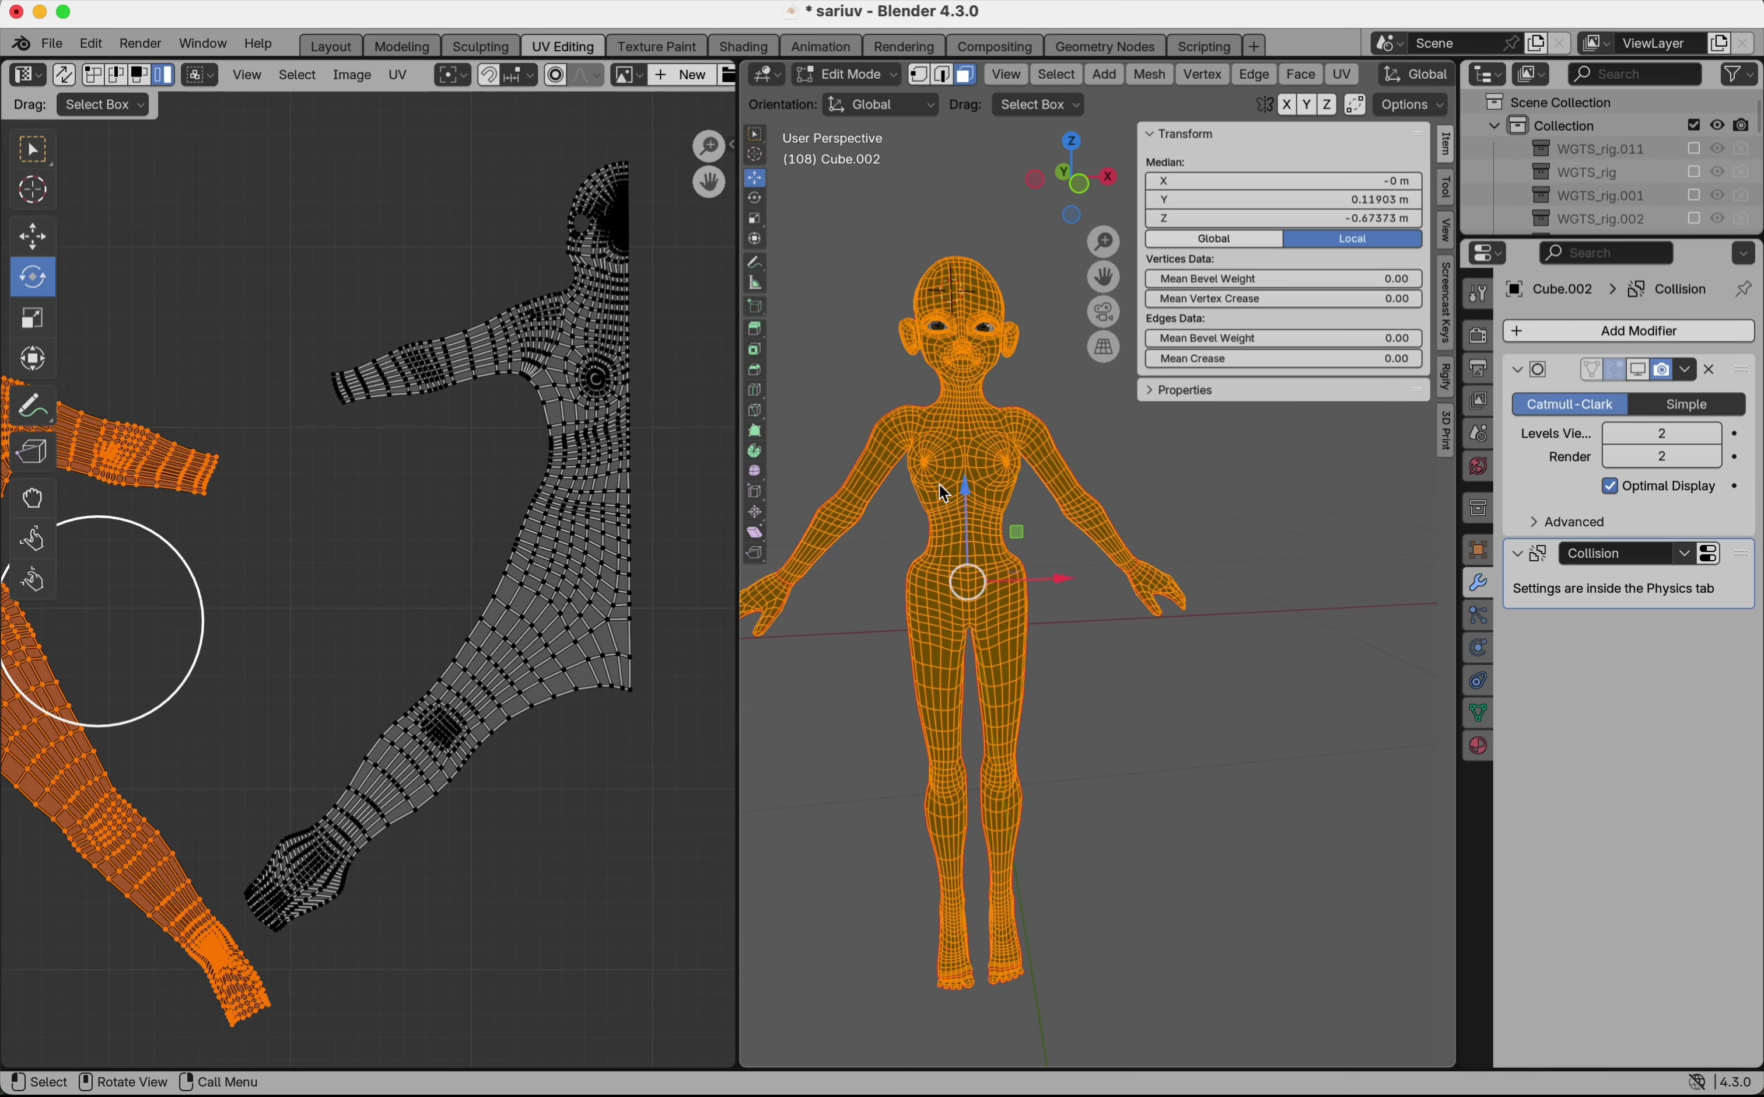
pyautogui.click(940, 480)
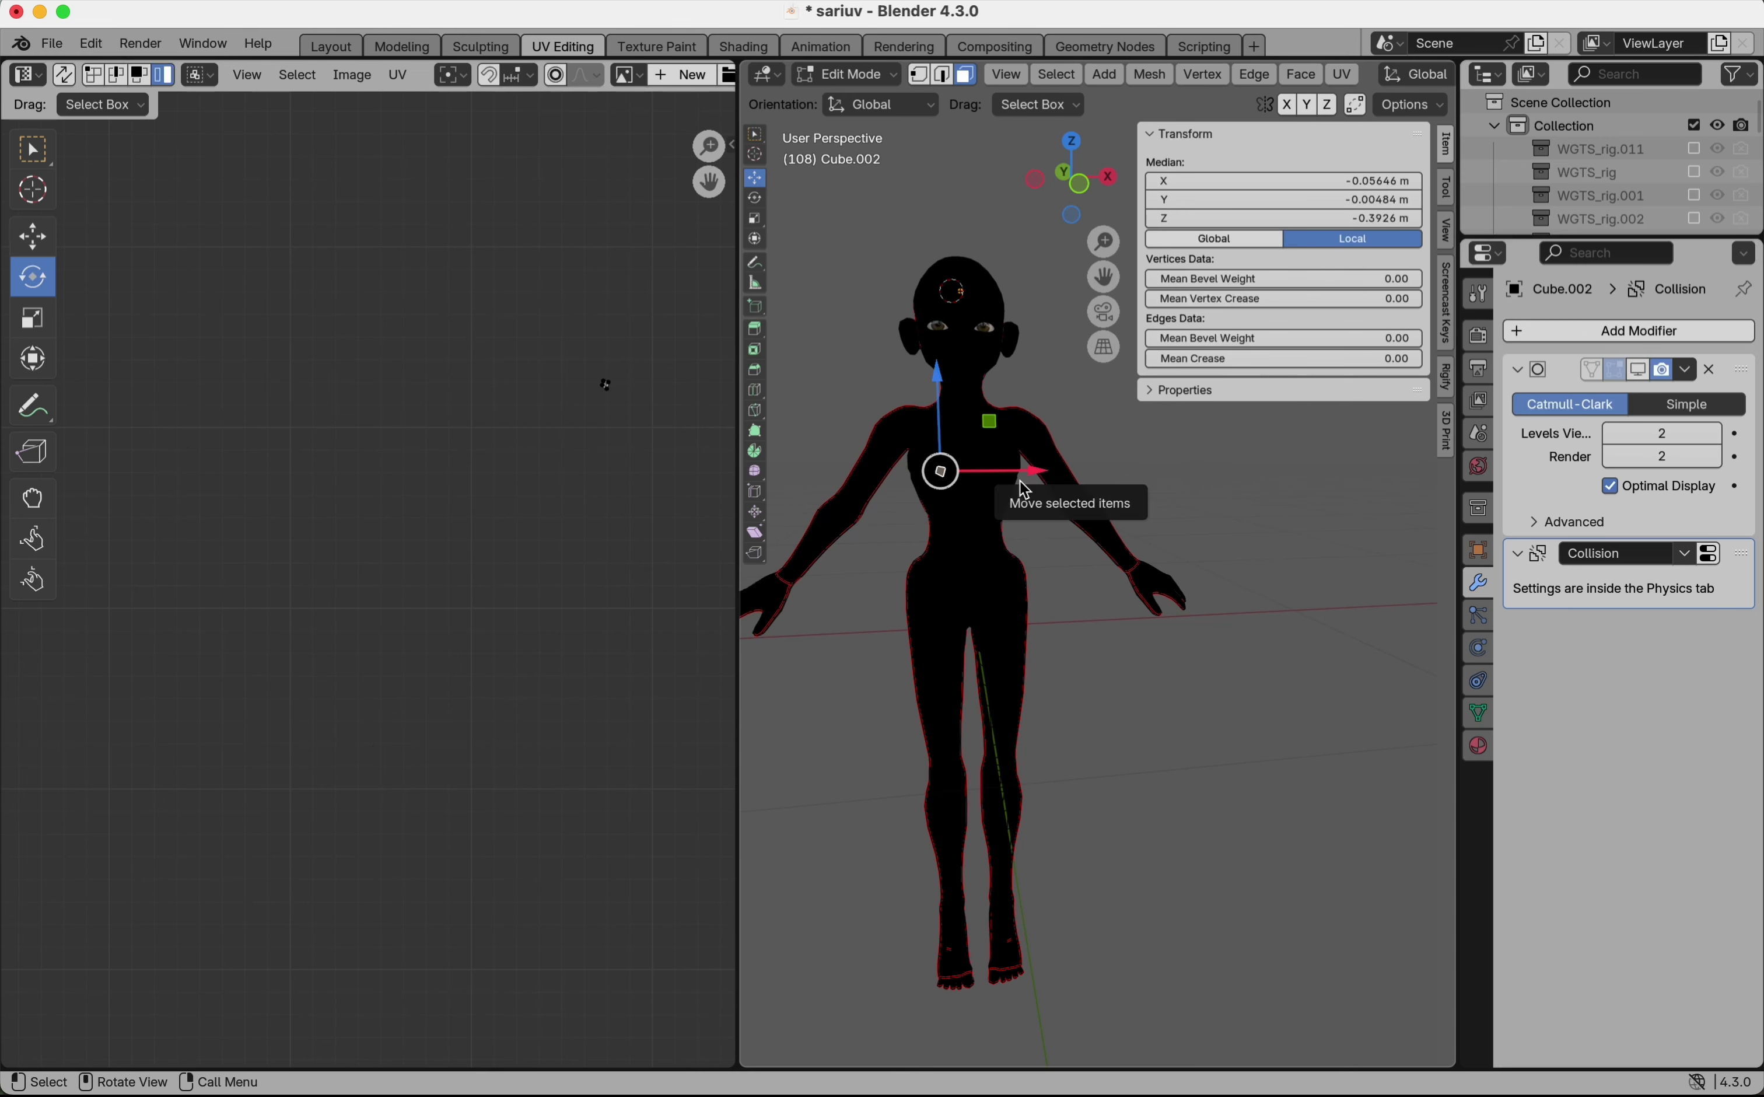
pyautogui.press('a')
pyautogui.scroll(-3, 429, 373)
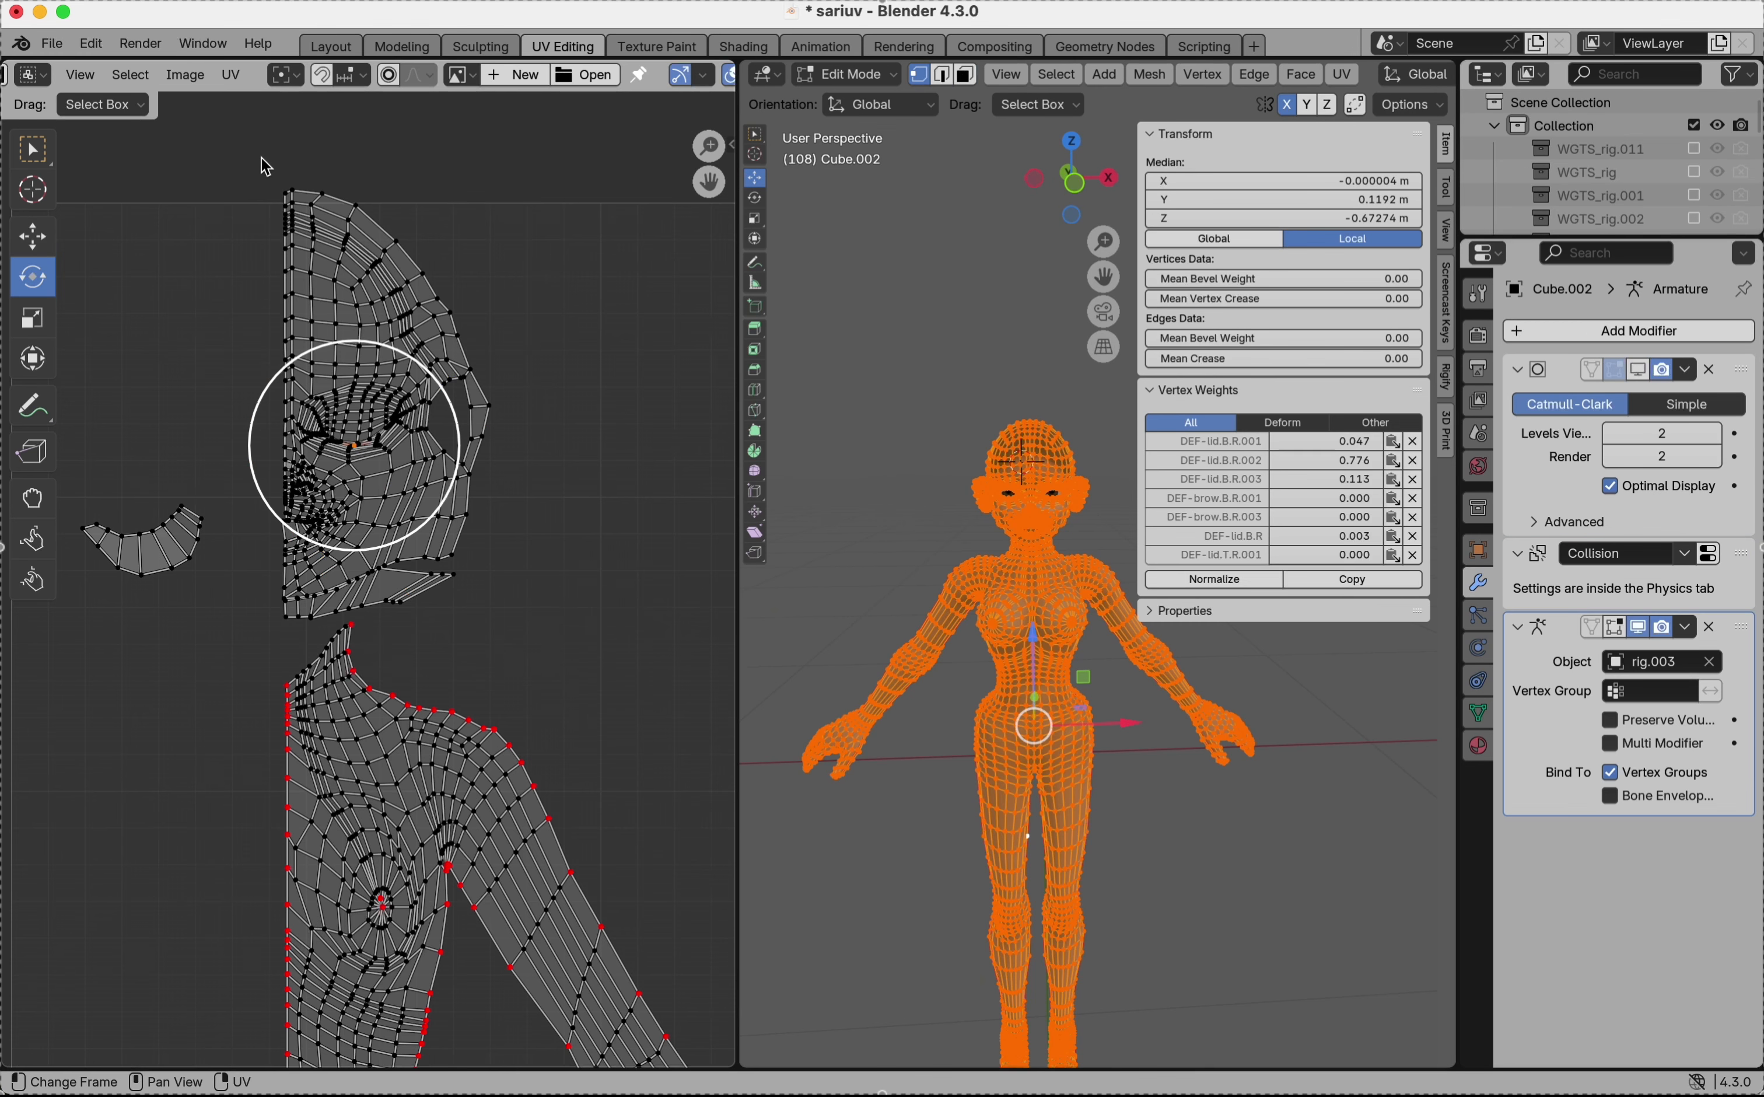
# - Select the topmost faces of the head's UV island and move them slightly down with proportional editing
pyautogui.moveTo(231, 148); pyautogui.dragTo(541, 615)
pyautogui.scroll(4, 298, 555)
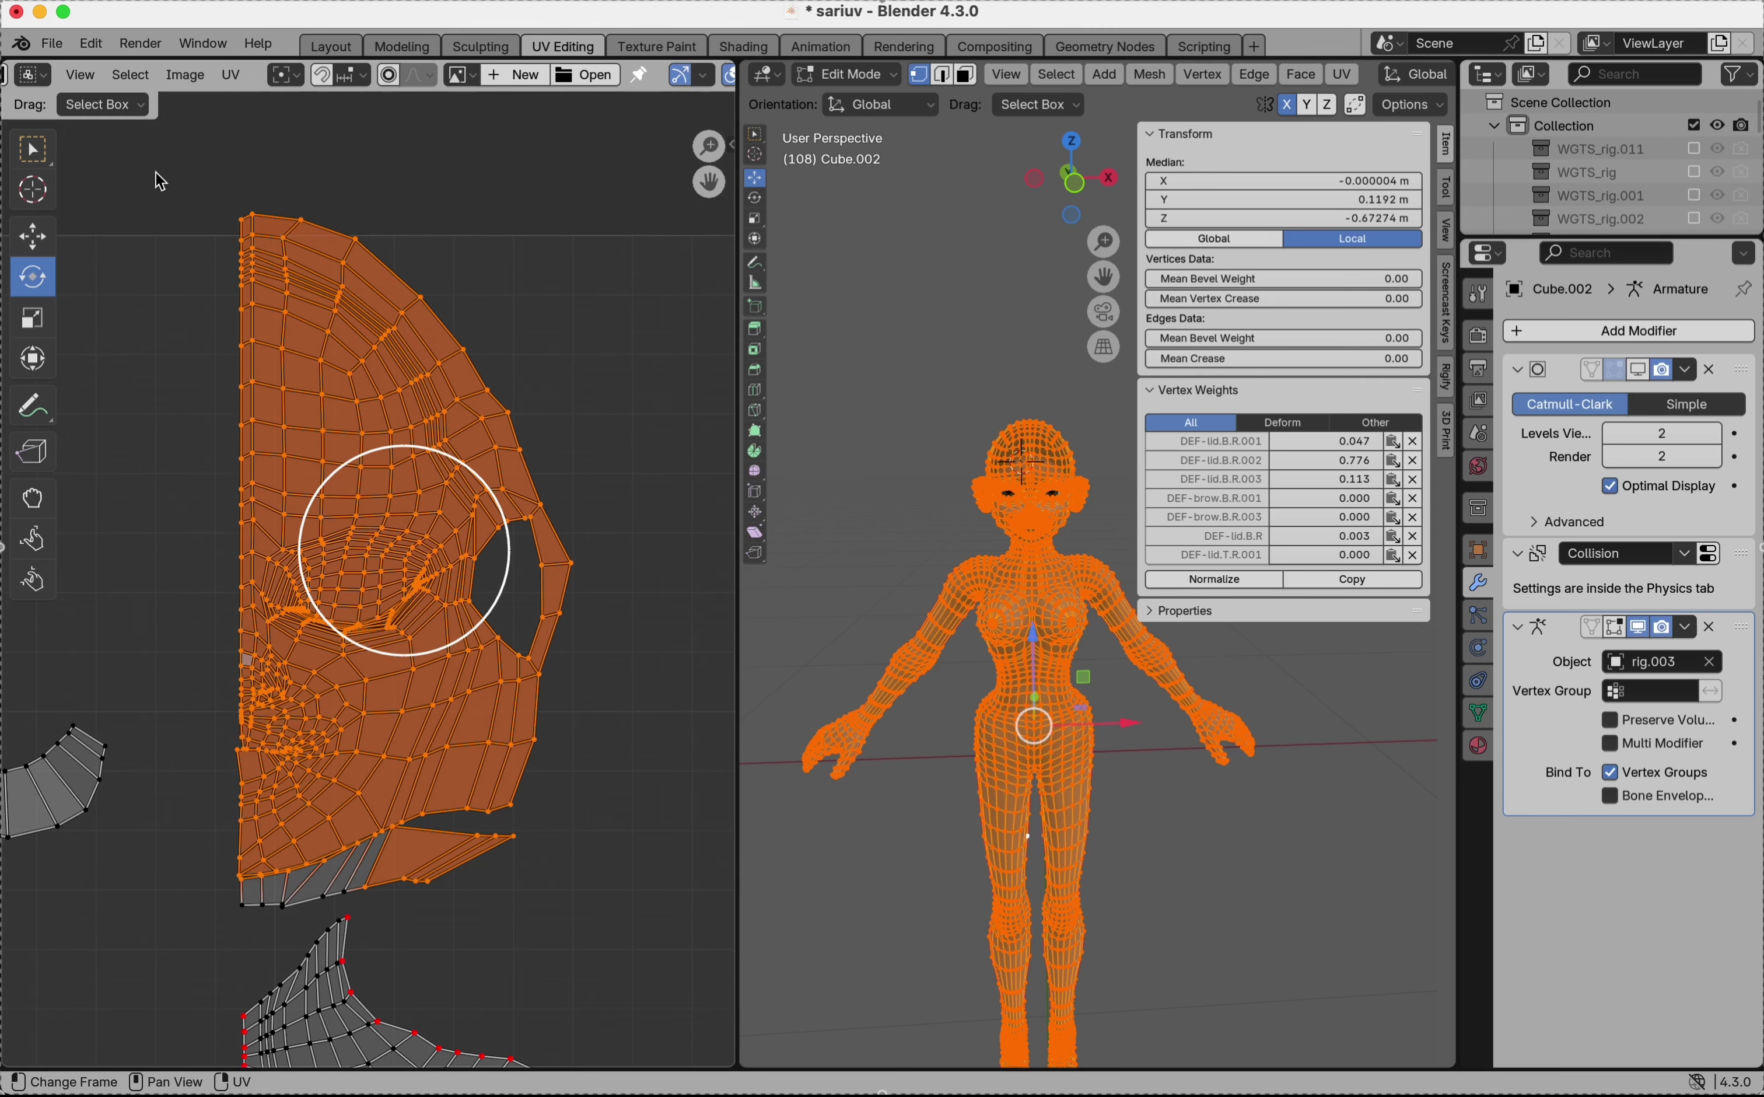
pyautogui.click(234, 212)
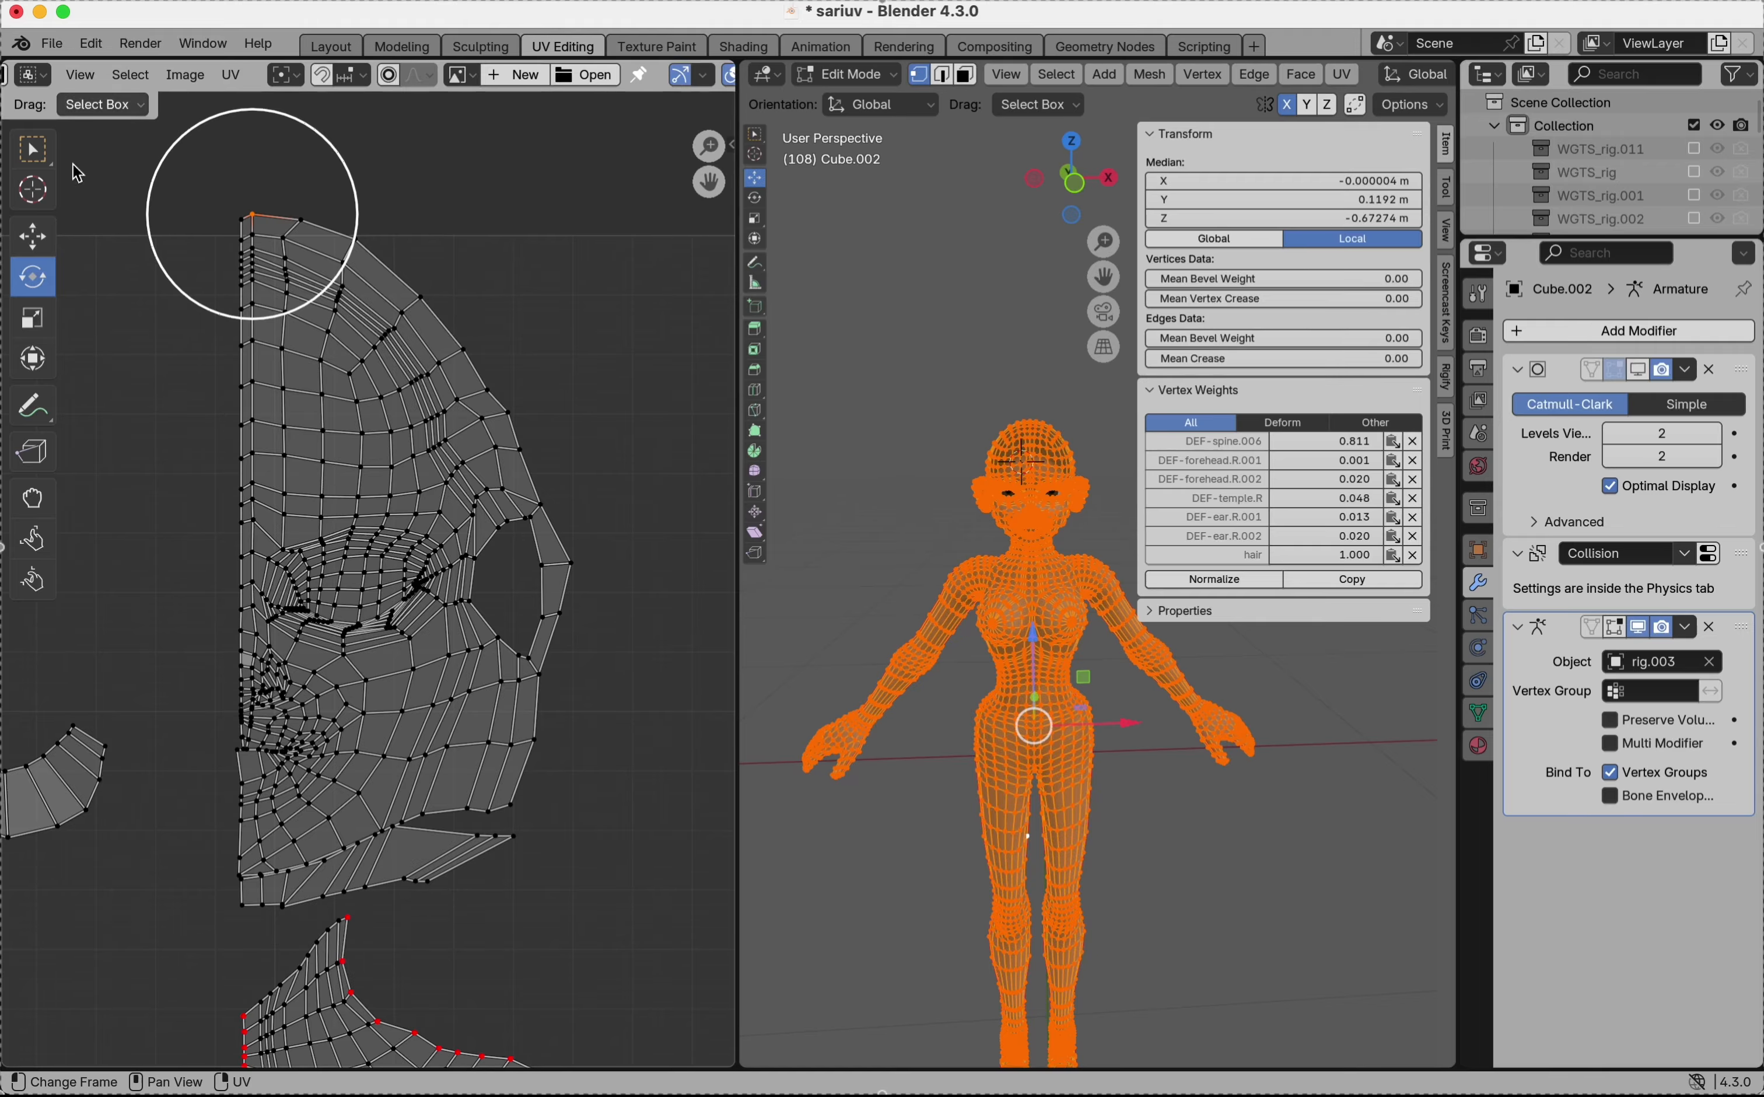
pyautogui.scroll(4, 109, 75)
pyautogui.click(126, 74)
pyautogui.click(247, 234)
pyautogui.keyDown('shift'); pyautogui.click(274, 233); pyautogui.keyUp('shift')
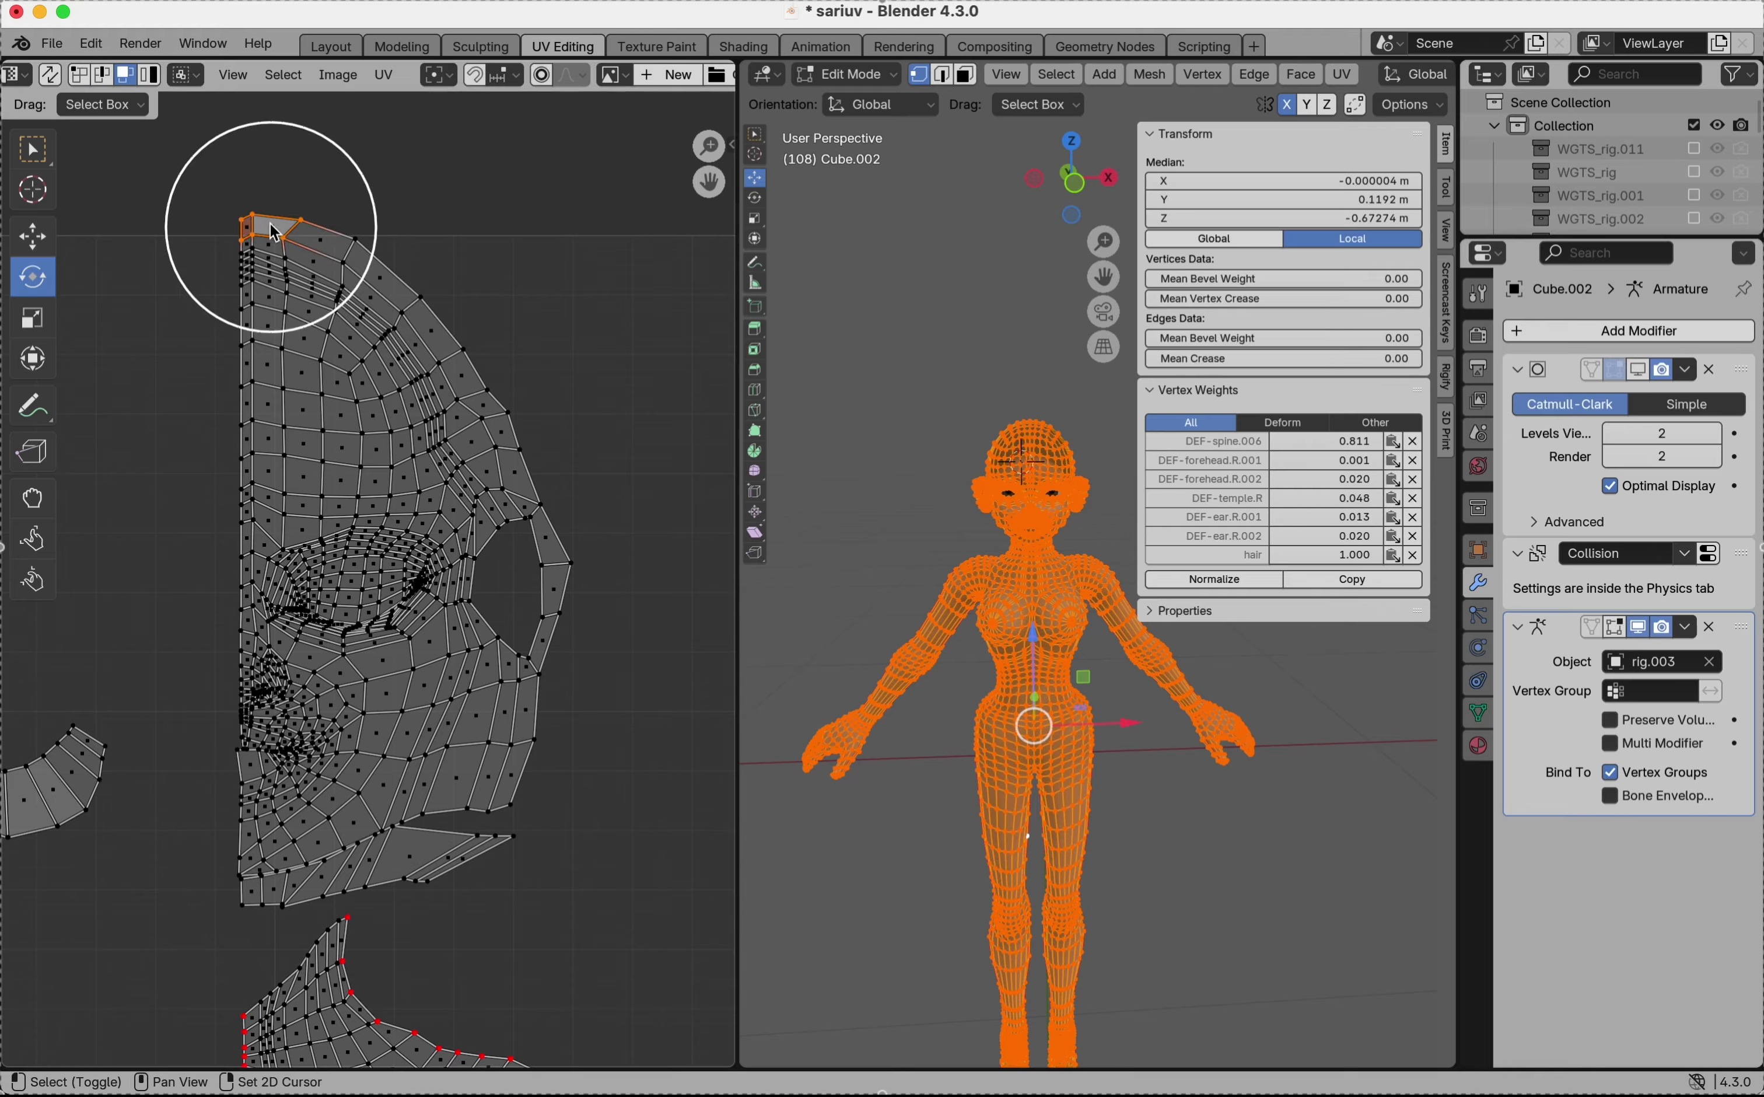
pyautogui.click(53, 227)
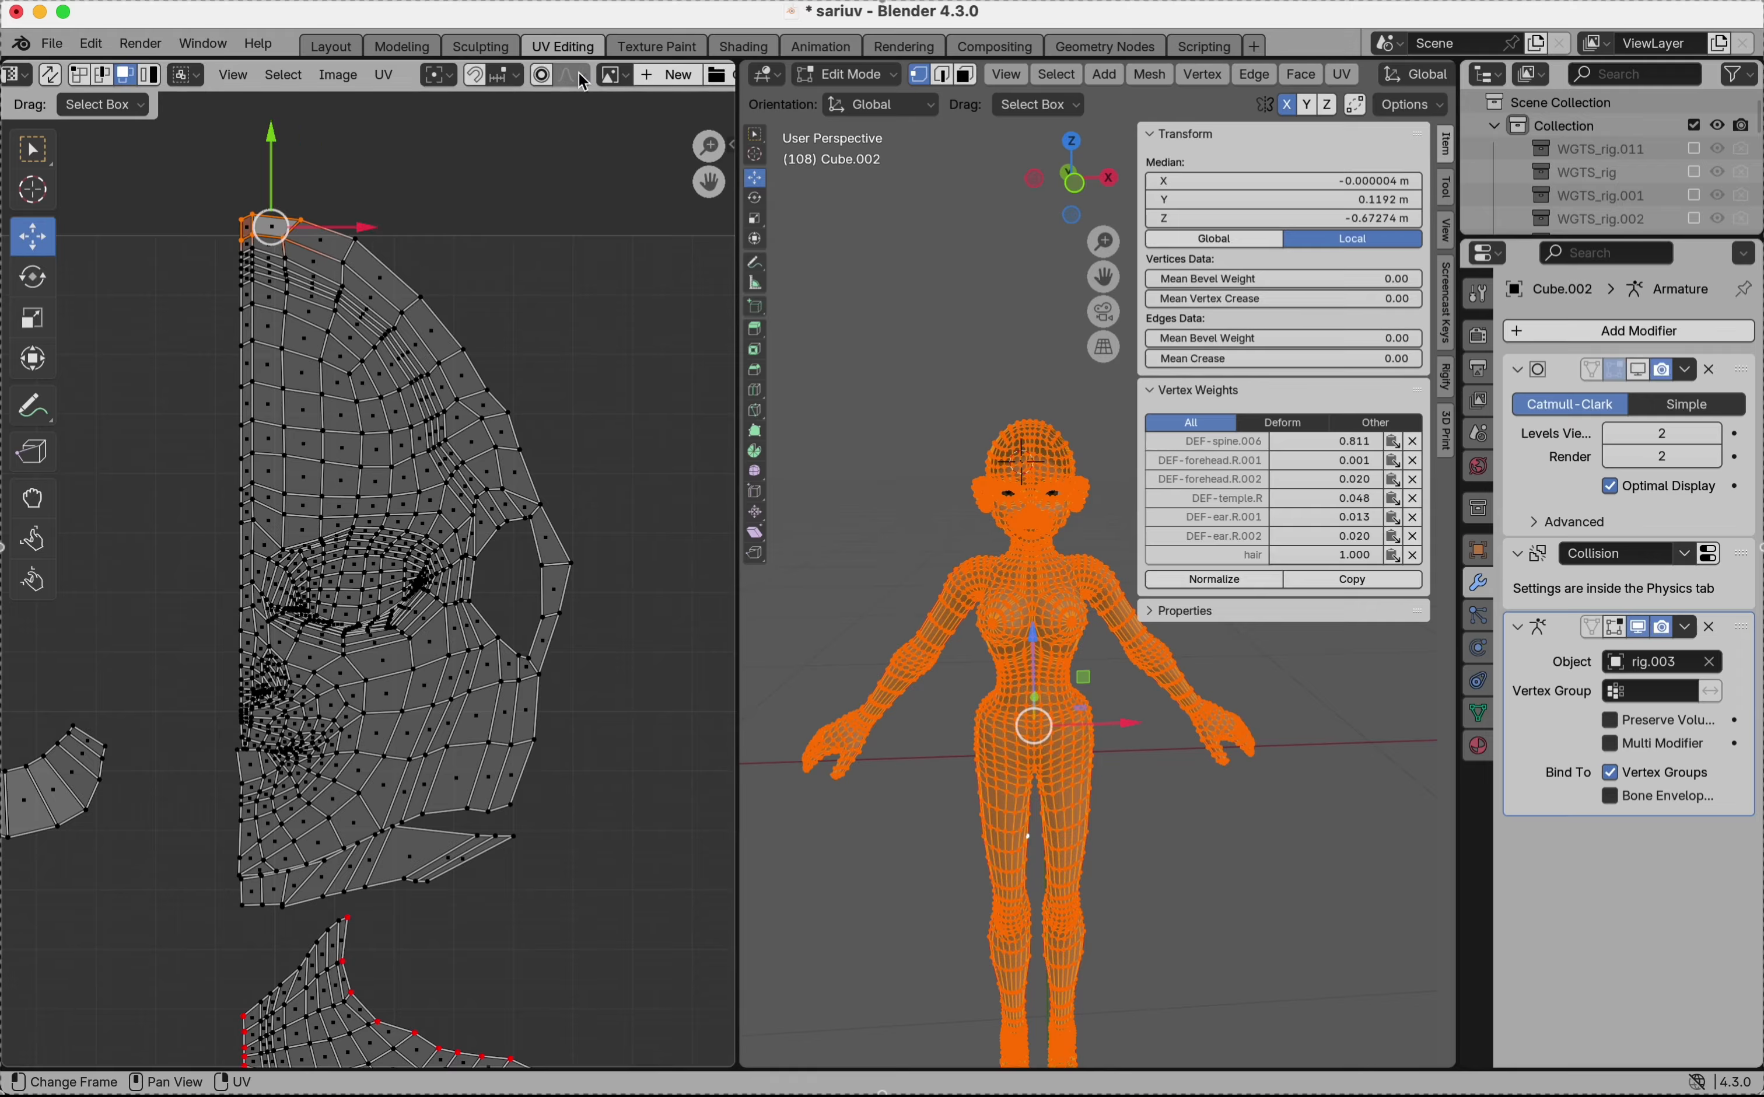
pyautogui.moveTo(277, 144); pyautogui.dragTo(290, 171)
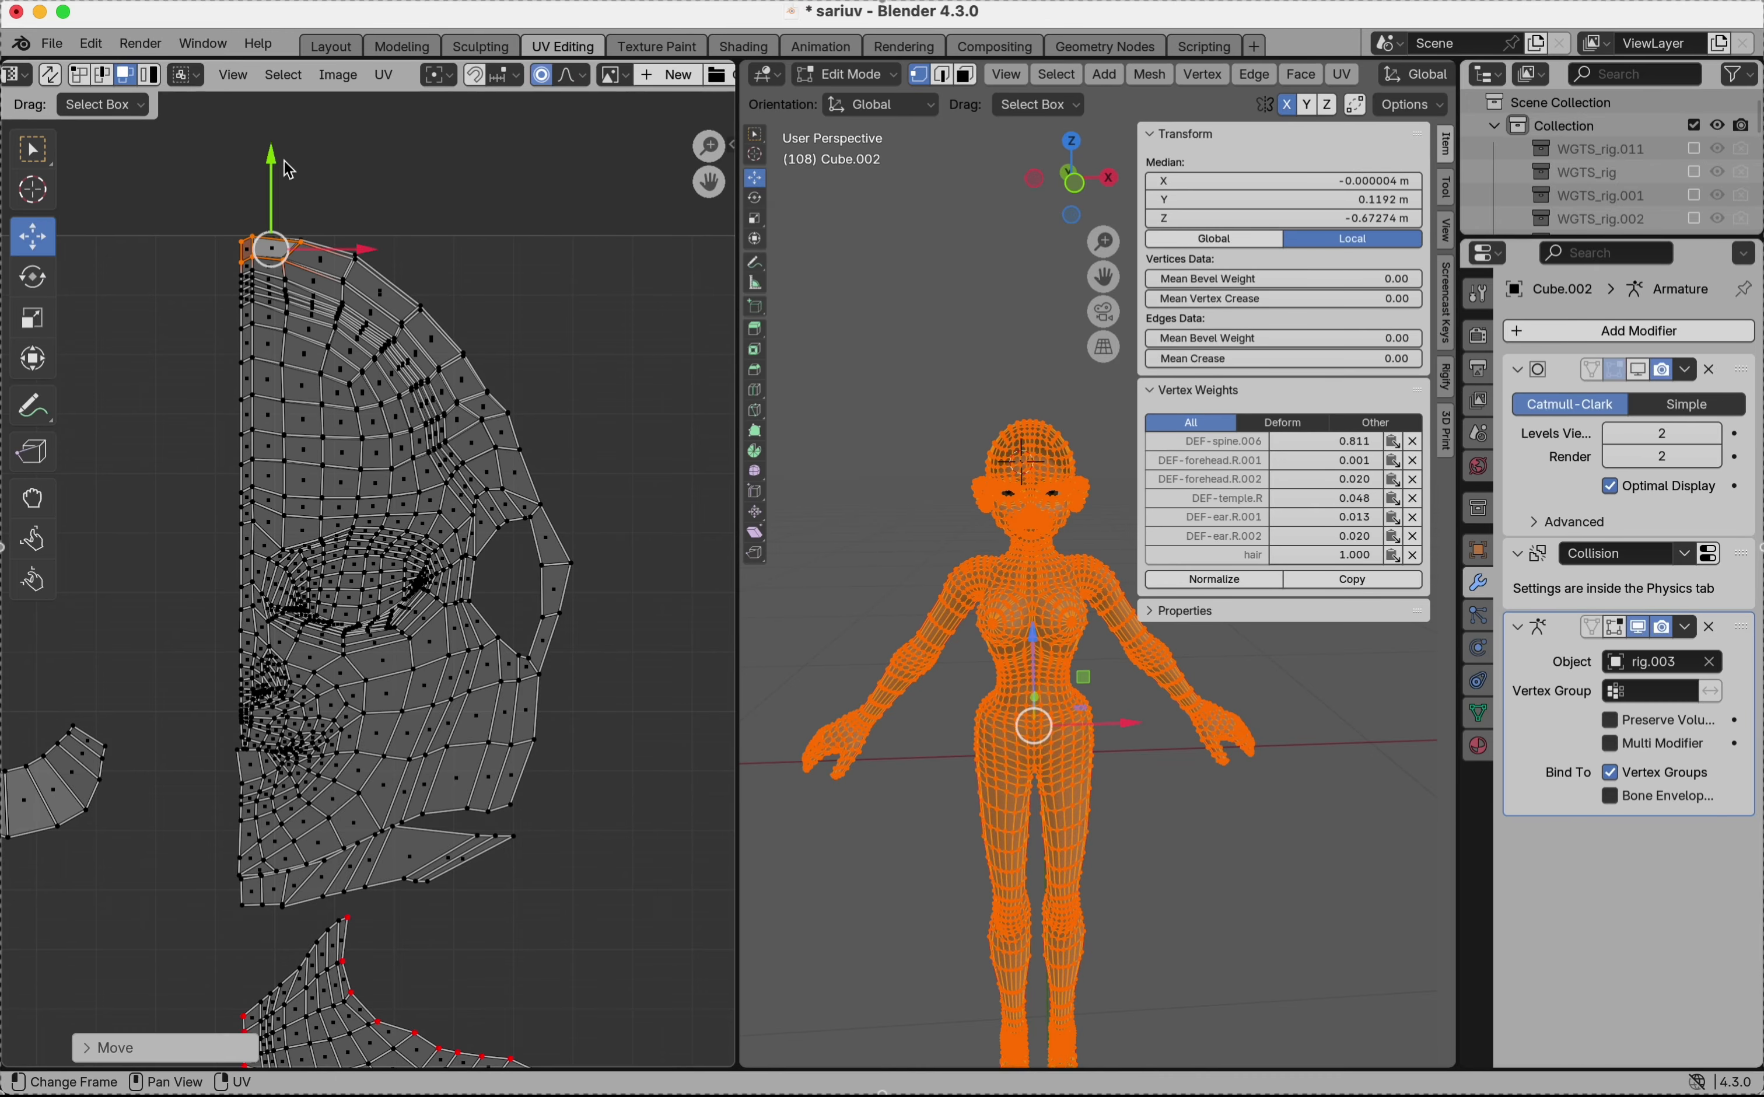
pyautogui.click(448, 208)
# - Switch the 3D viewport to Solid shading and view the character's head at an angle
pyautogui.scroll(-3, 398, 431)
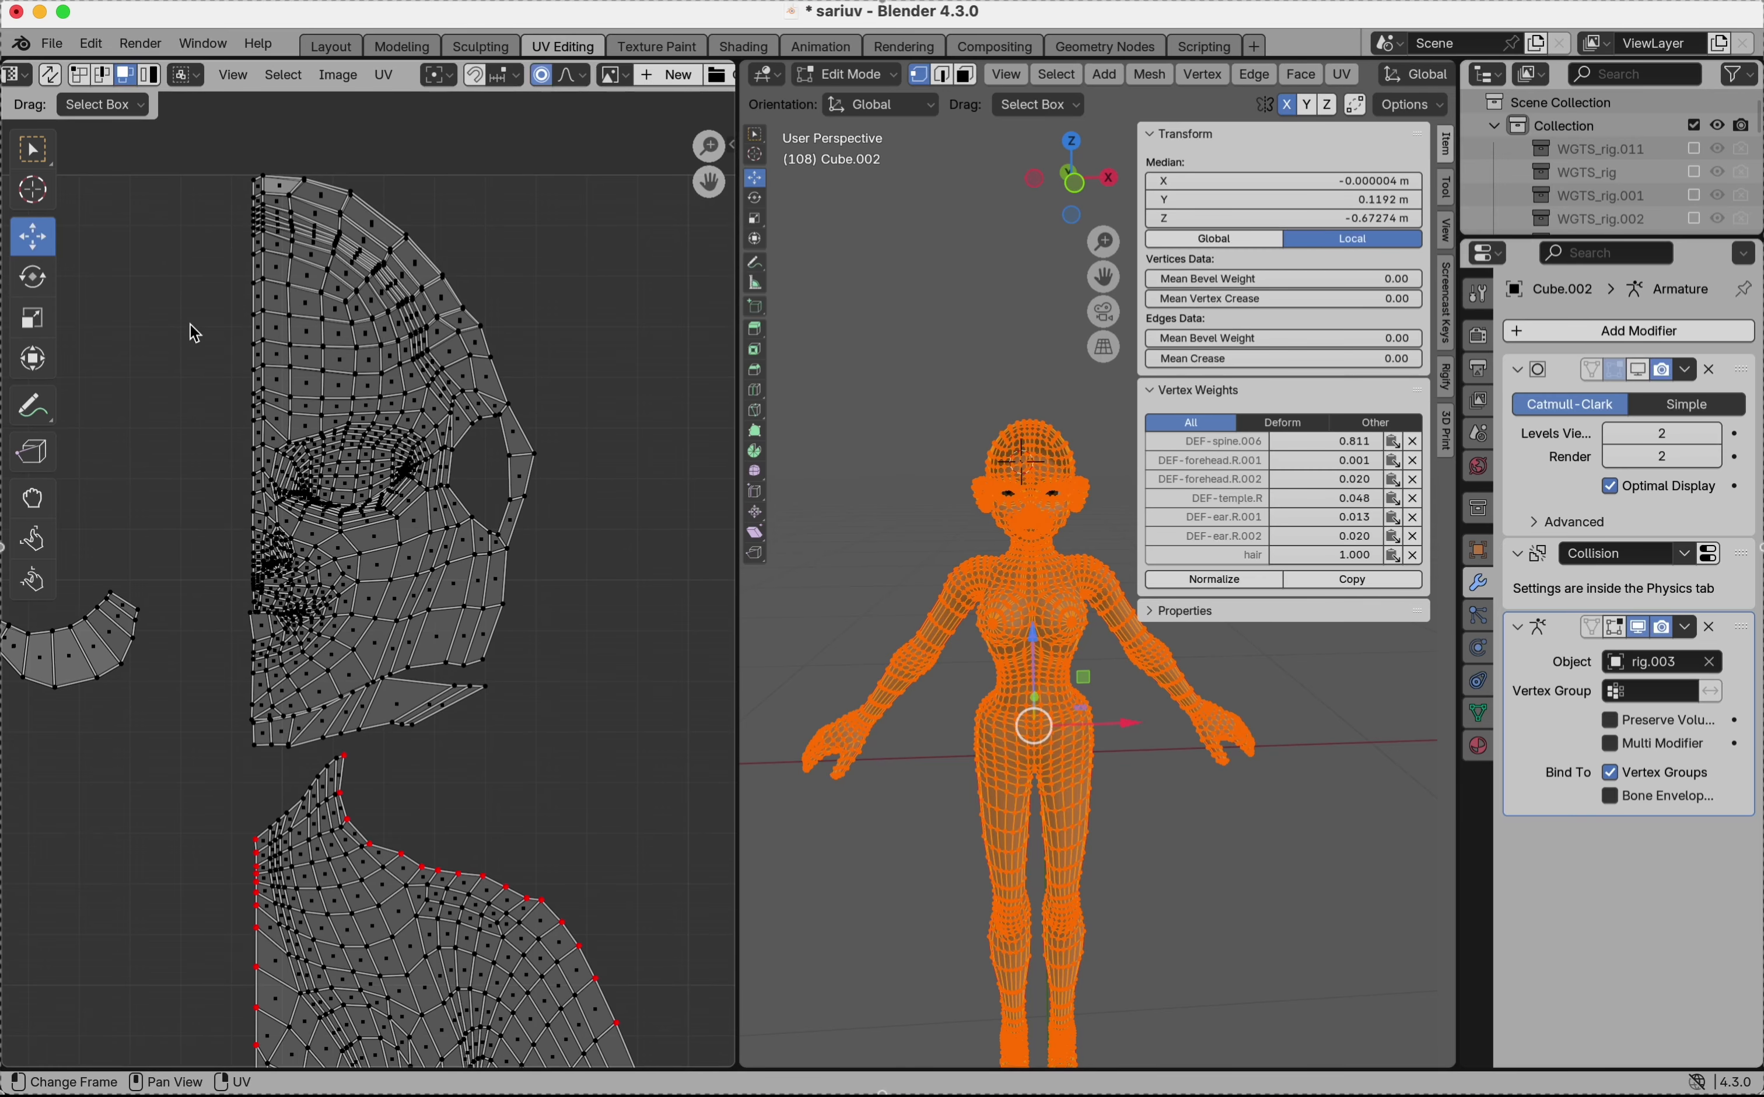
pyautogui.scroll(-3, 335, 631)
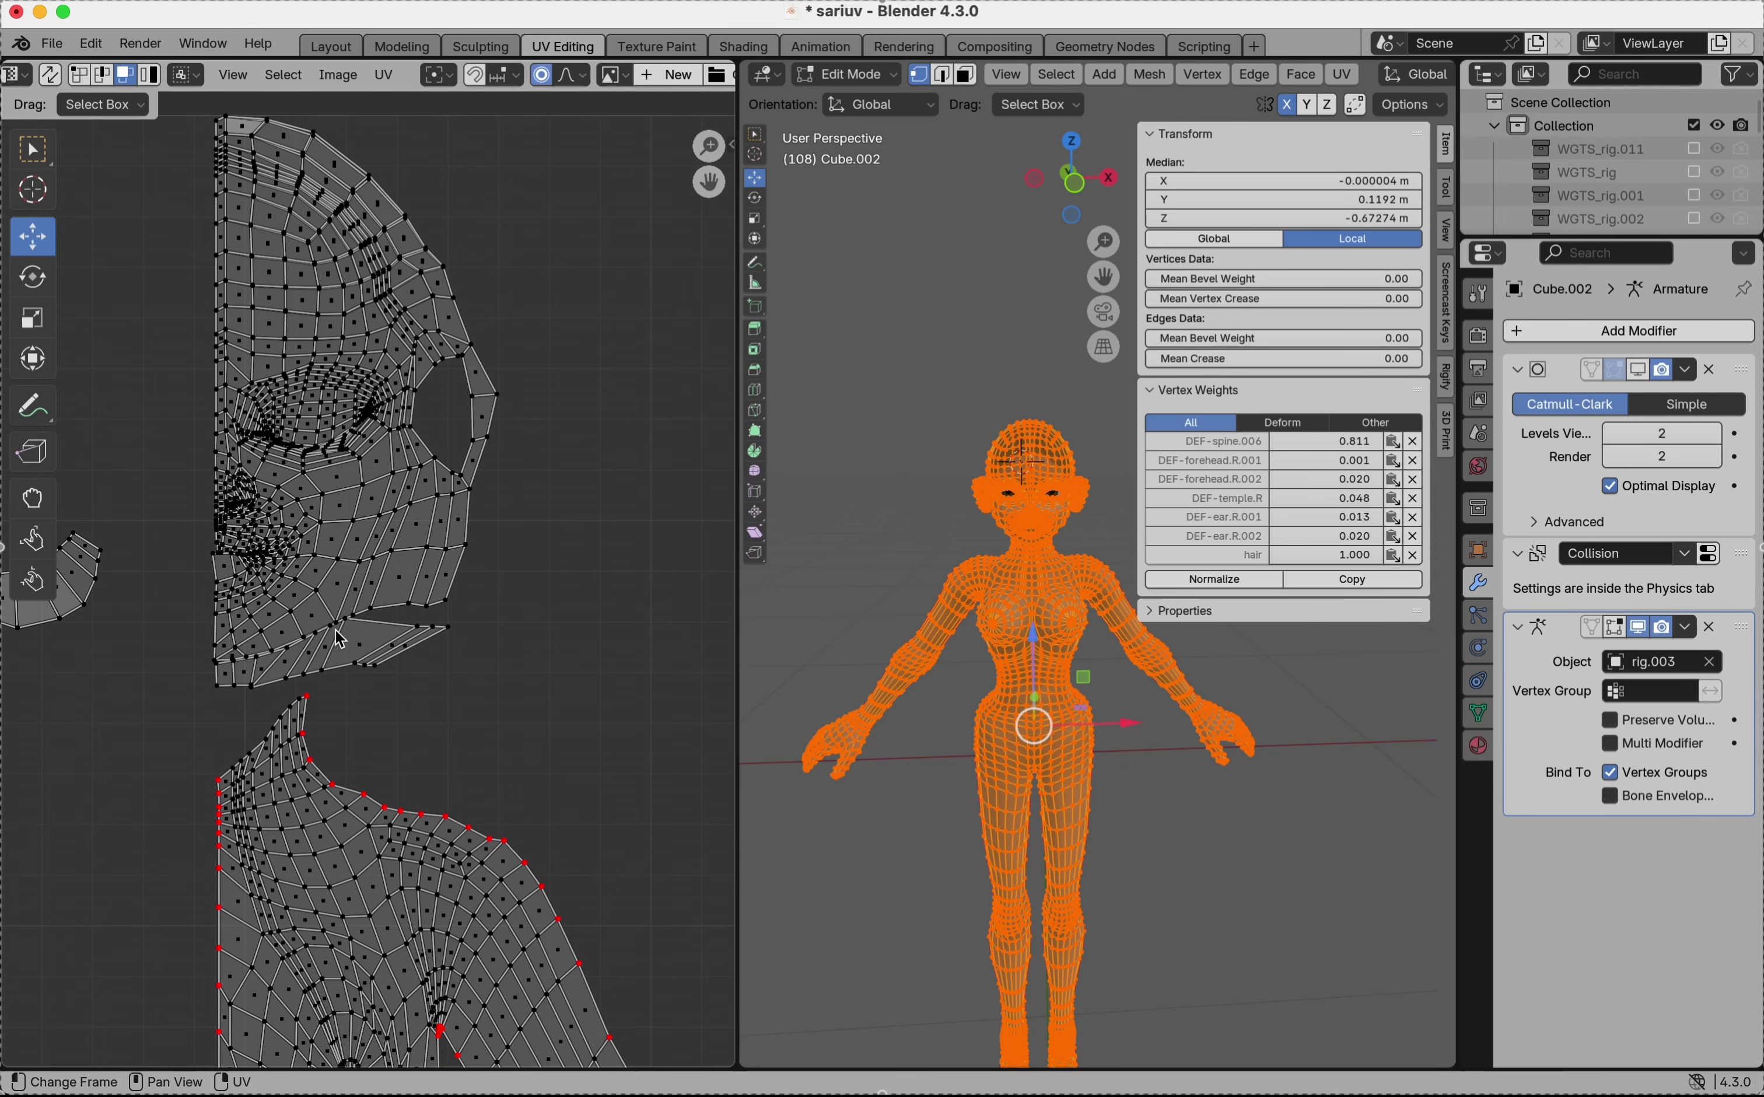
pyautogui.scroll(-2, 335, 631)
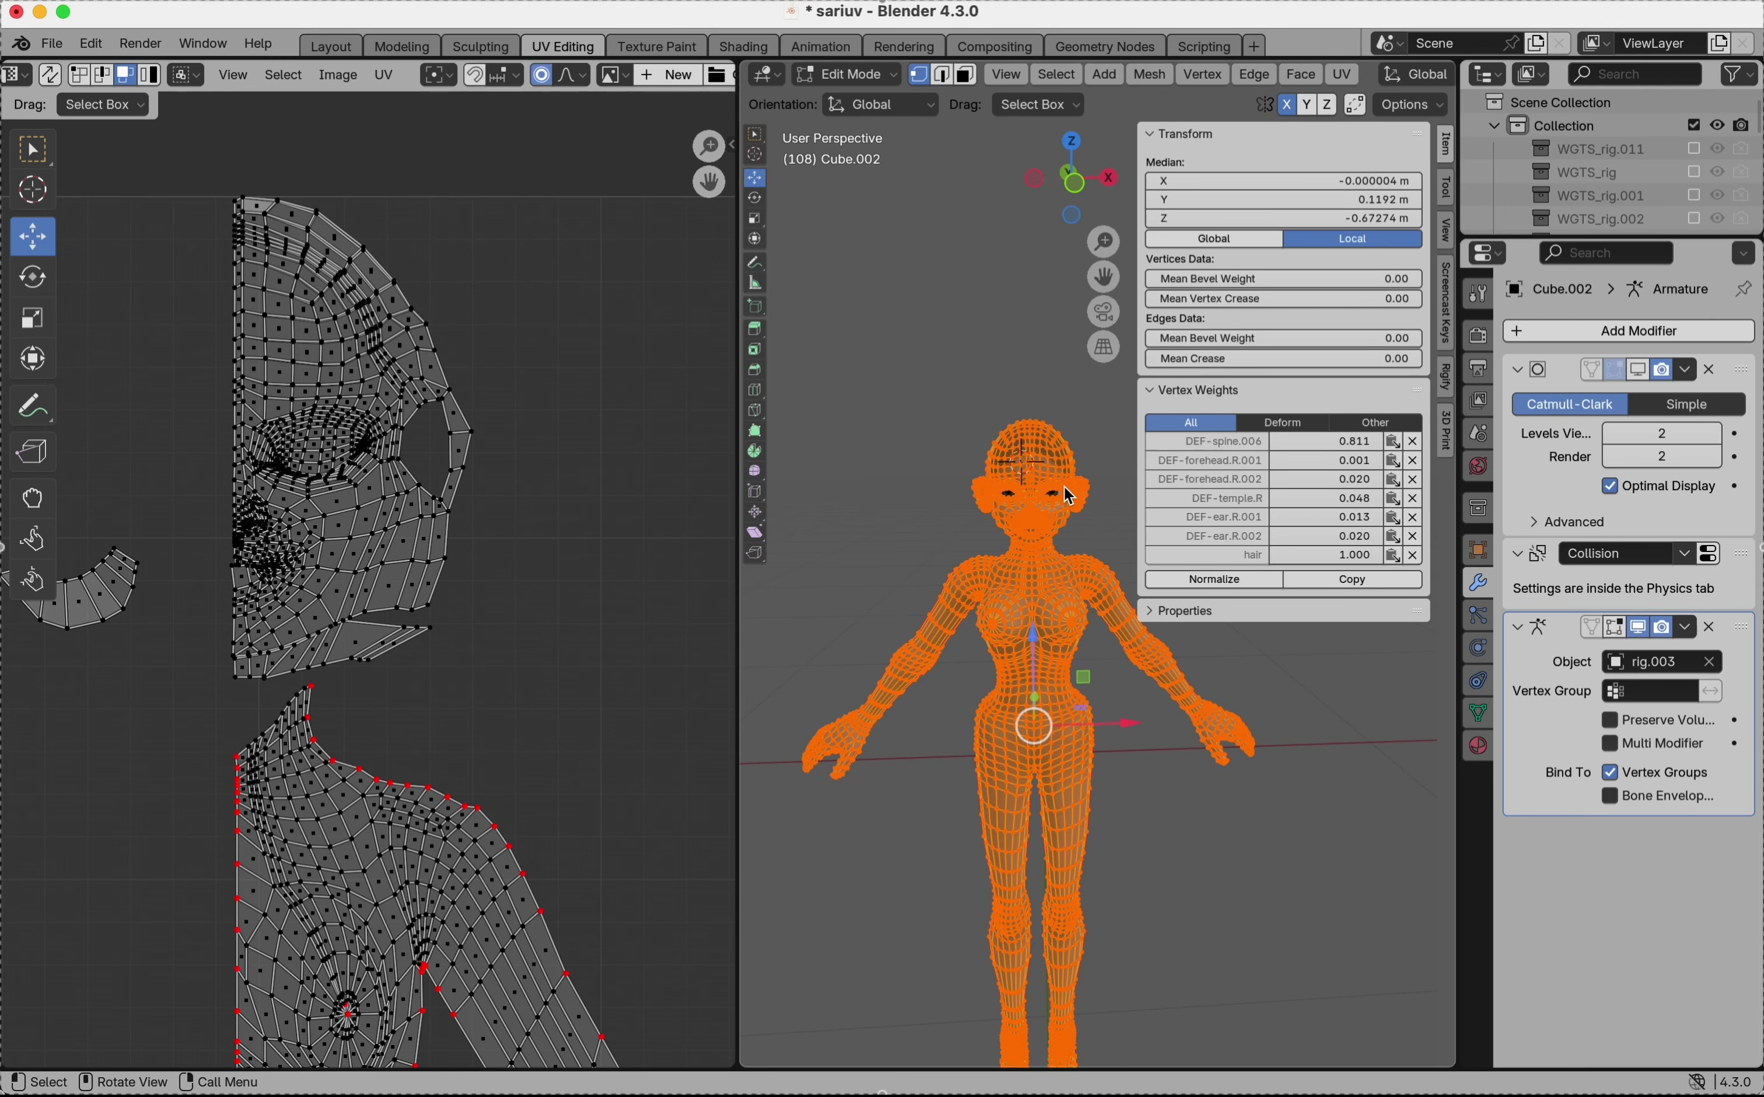
pyautogui.scroll(4, 1064, 487)
pyautogui.scroll(3, 977, 441)
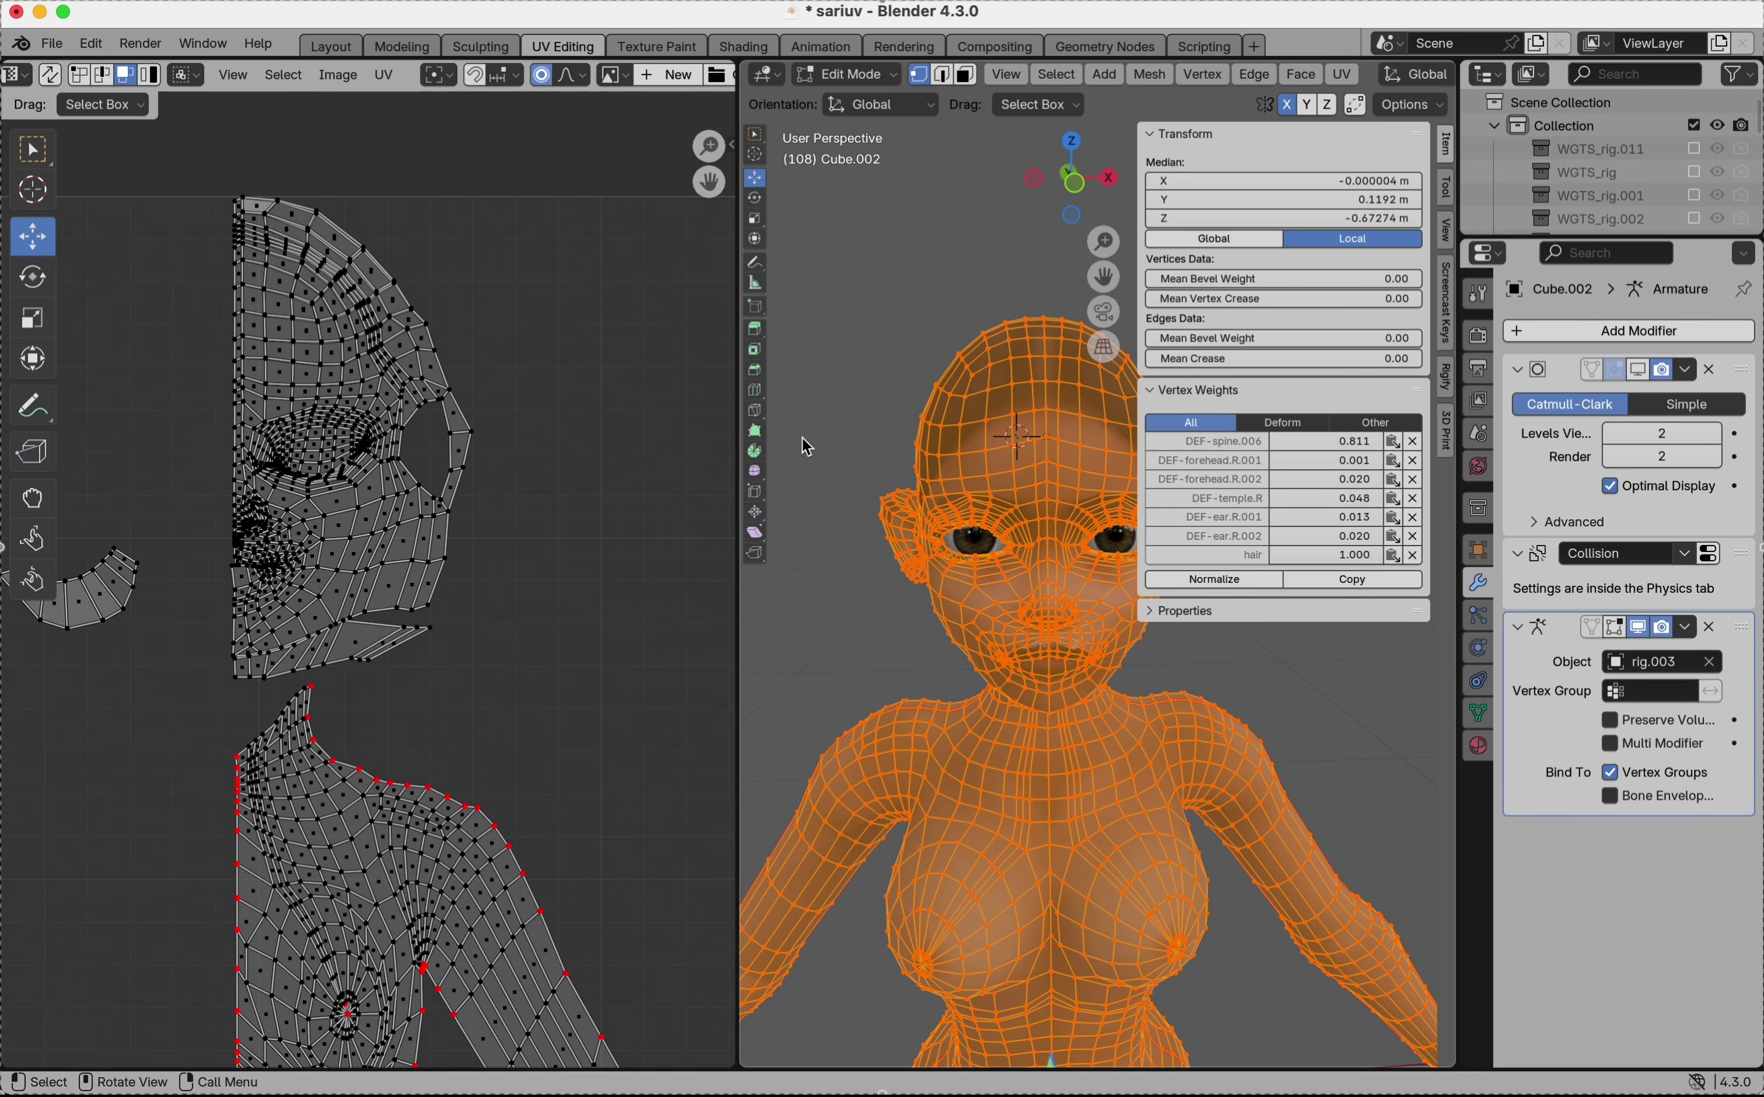
pyautogui.scroll(-1, 803, 438)
pyautogui.scroll(2, 1155, 562)
pyautogui.scroll(1, 1156, 564)
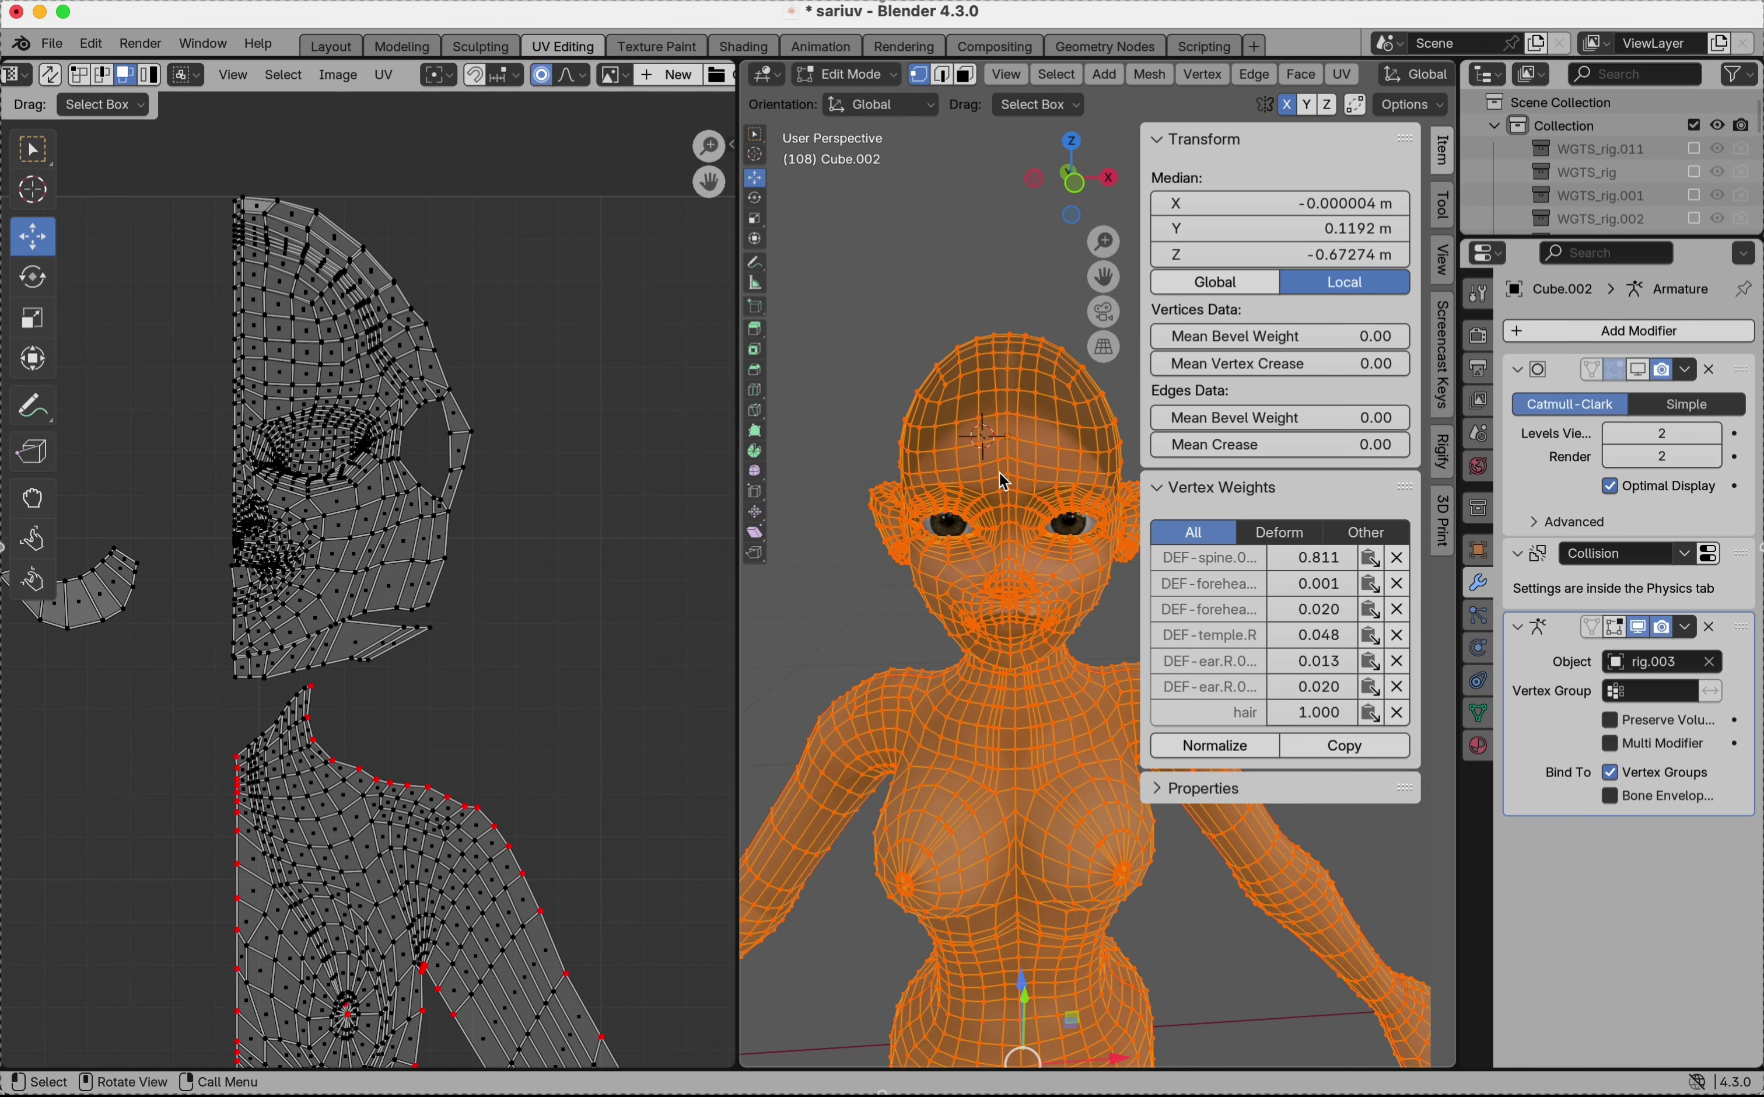
pyautogui.scroll(2, 1004, 482)
pyautogui.press('z')
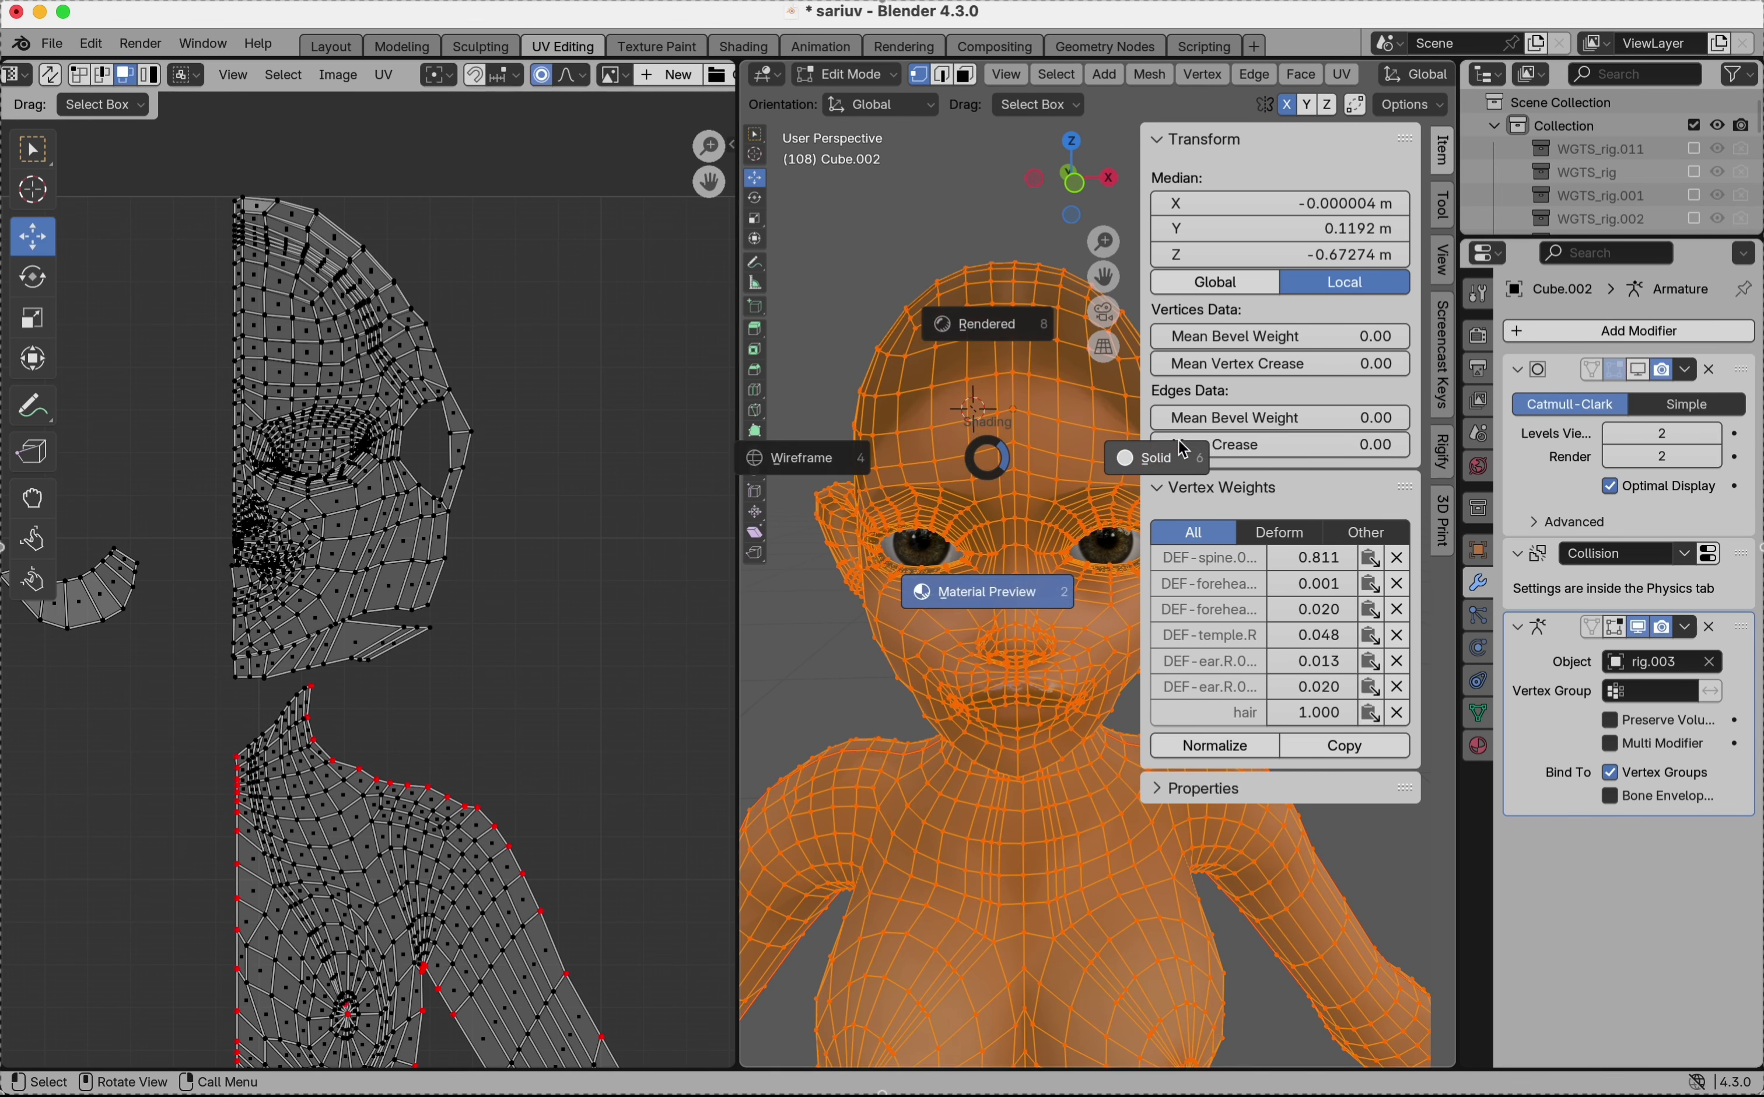
pyautogui.click(1182, 446)
pyautogui.scroll(1, 962, 468)
pyautogui.hscroll(-4, 959, 467)
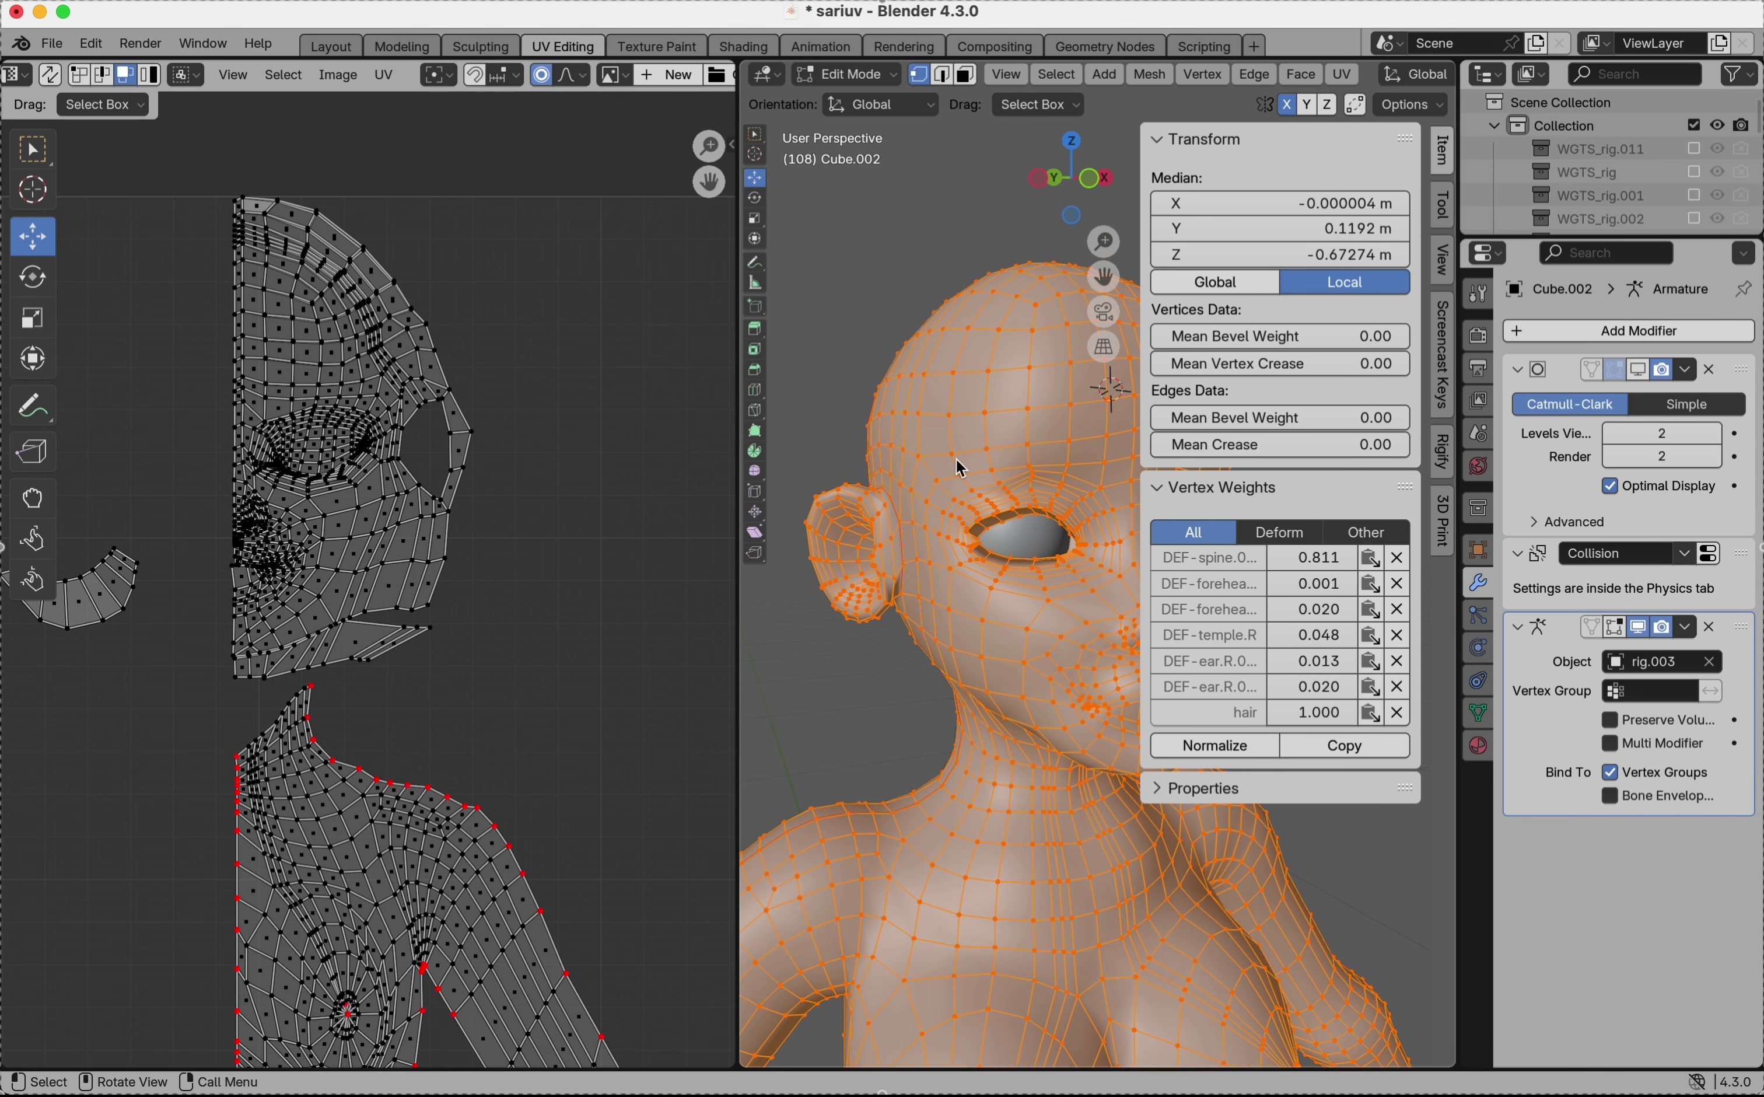
# - Examine the UV islands of the arms and hands, checking the wrist edges for overlaps
pyautogui.scroll(-2, 107, 415)
pyautogui.scroll(-2, 108, 414)
pyautogui.scroll(-10, 107, 415)
pyautogui.hscroll(5, 108, 414)
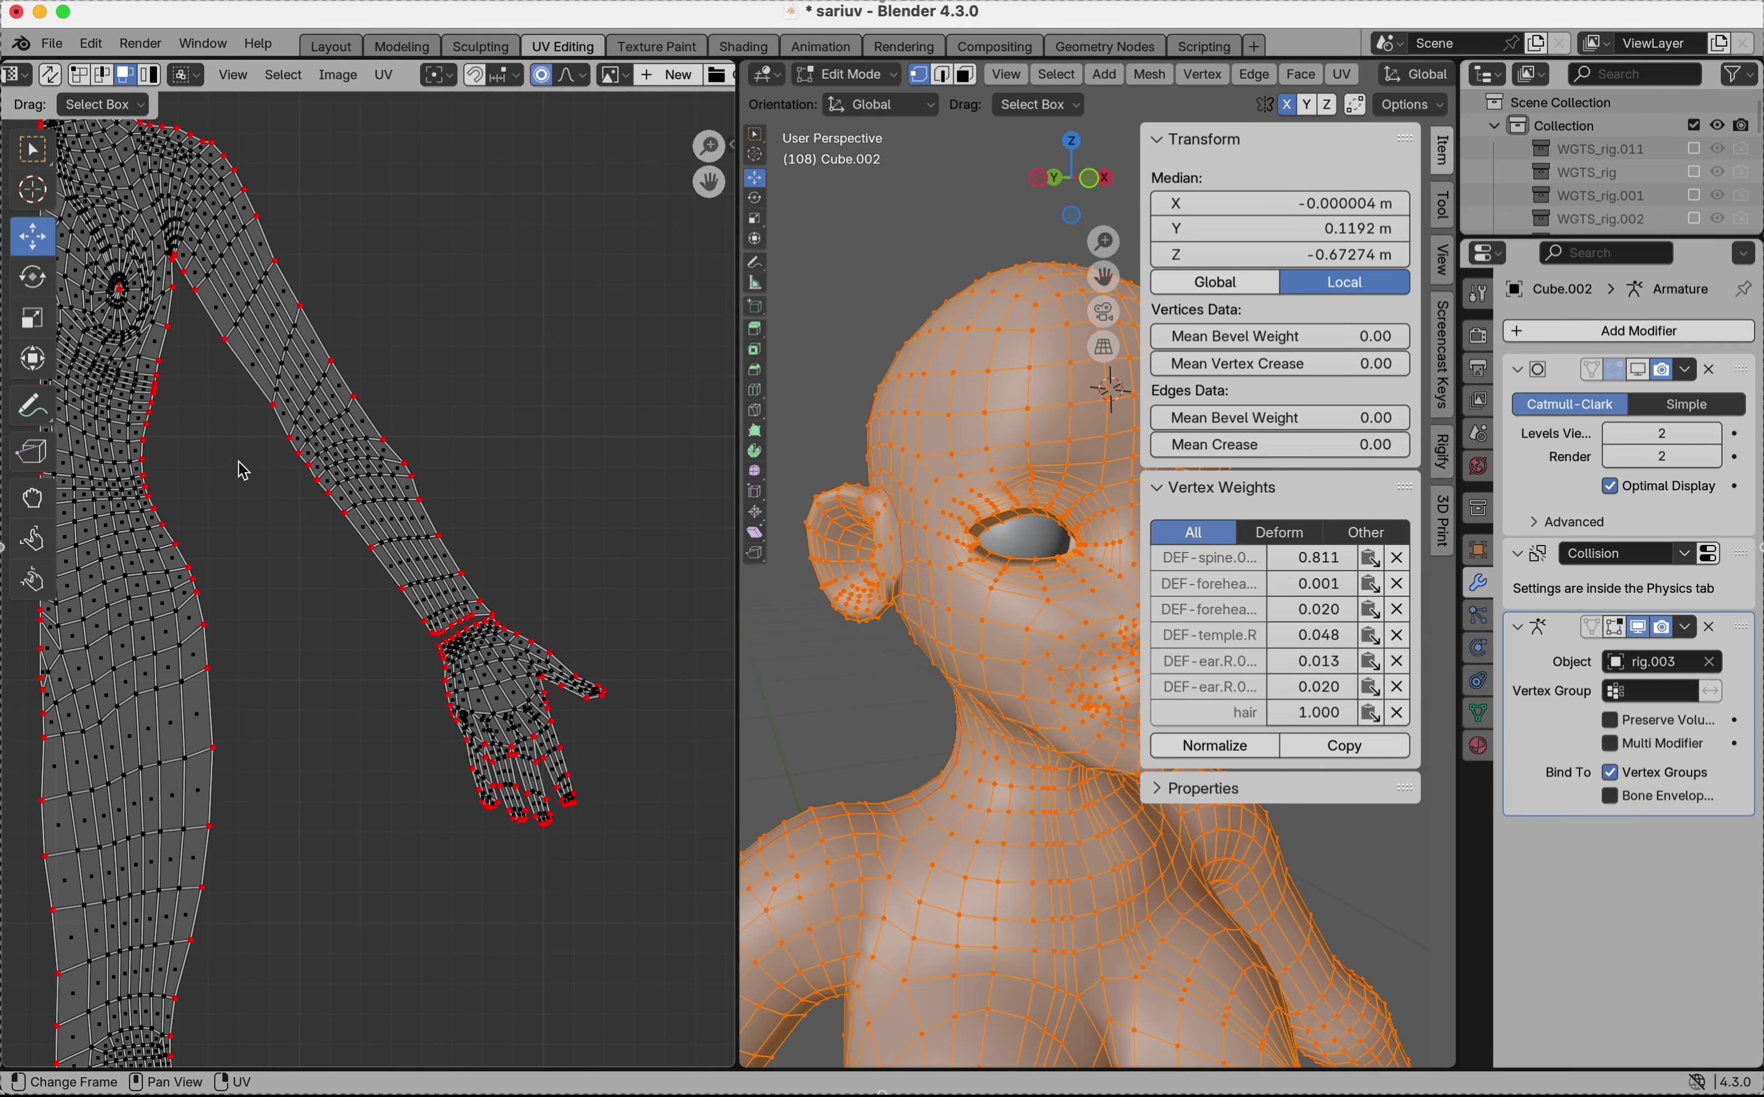
pyautogui.scroll(5, 315, 571)
pyautogui.scroll(-4, 315, 571)
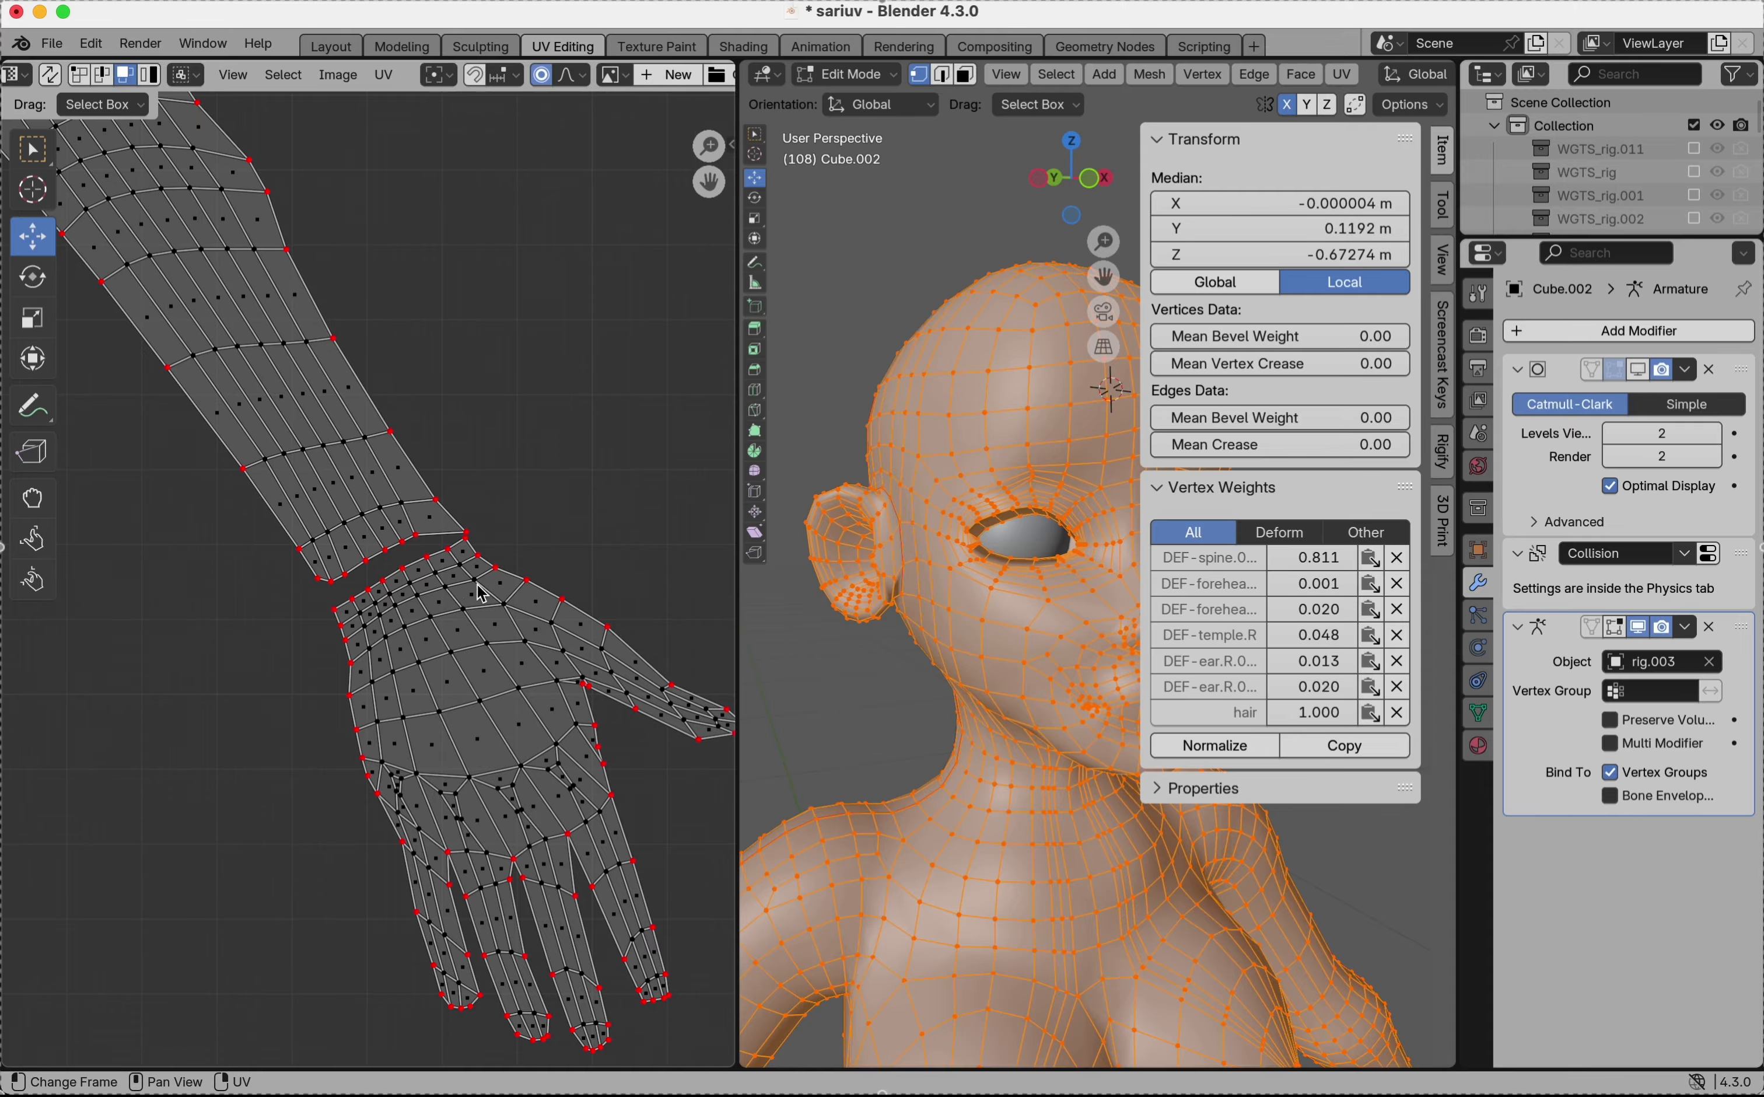
pyautogui.scroll(-5, 451, 586)
pyautogui.hscroll(8, 446, 583)
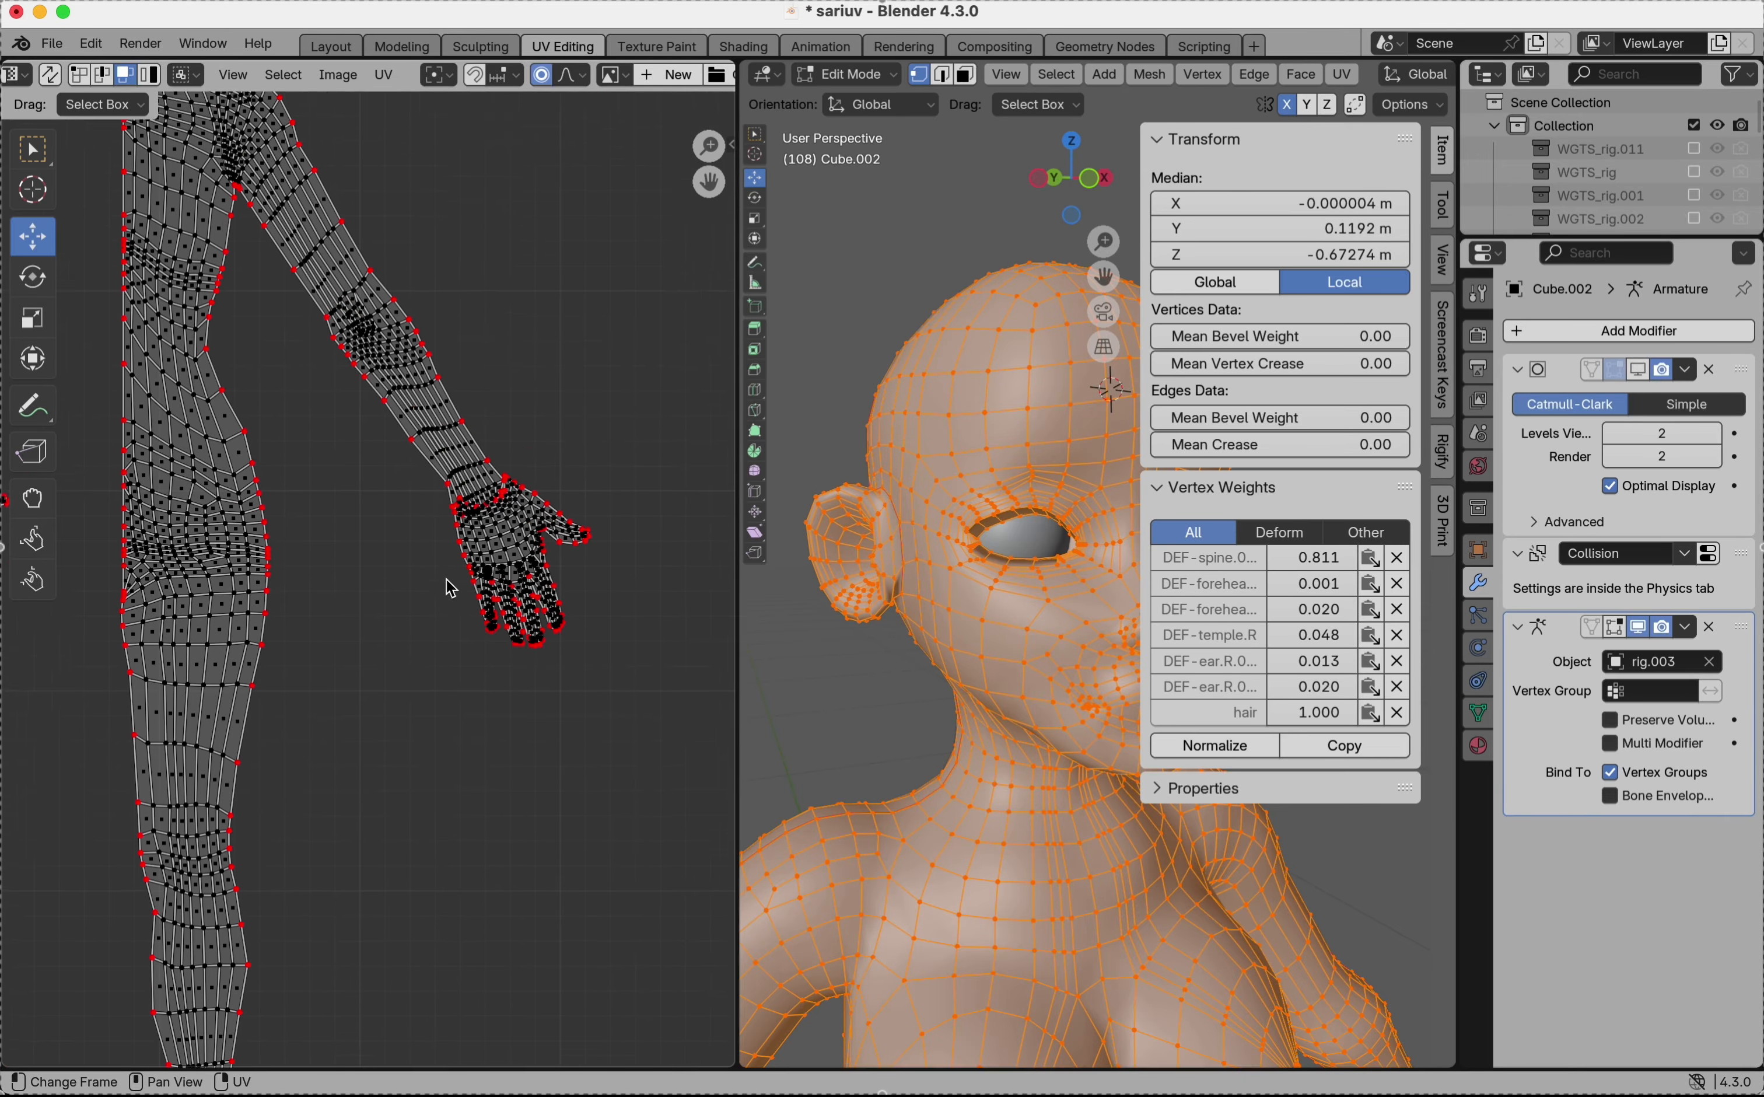
pyautogui.scroll(10, 508, 499)
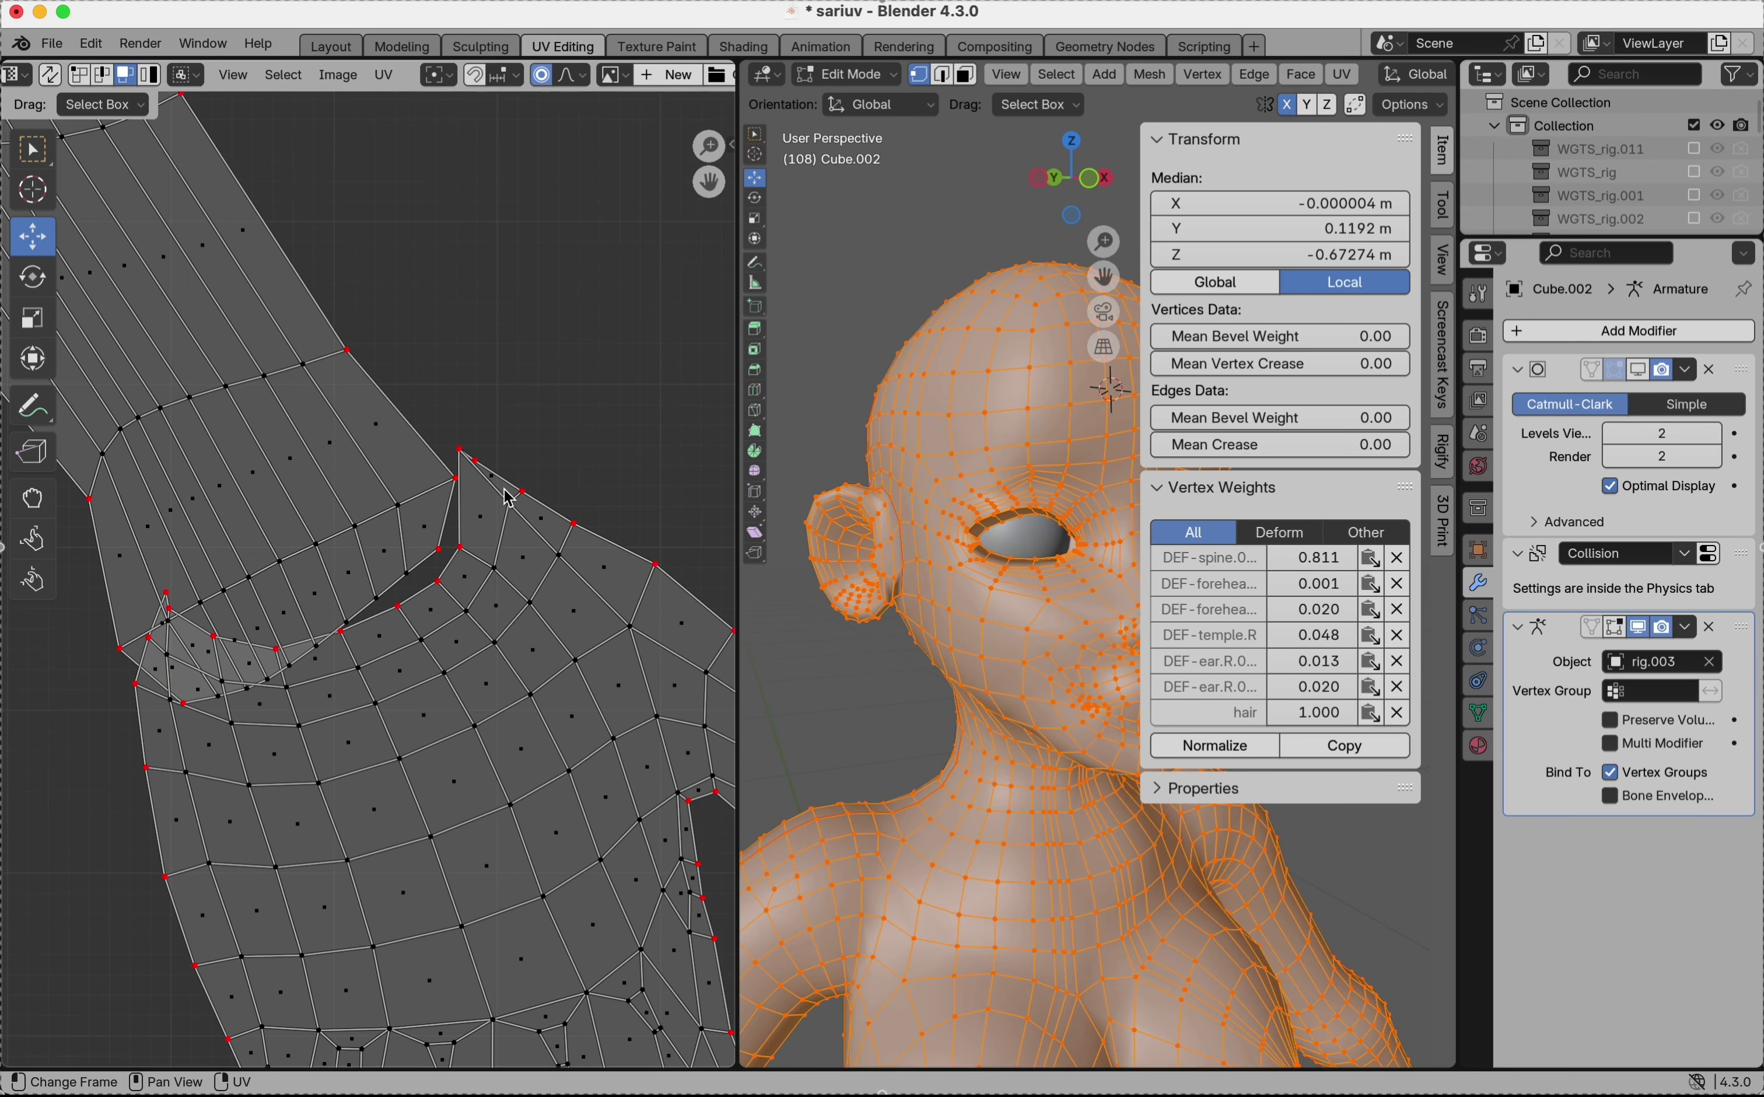
# - Select the hand island's UV vertices overlapping the forearm at the wrist and move them clear of it
pyautogui.scroll(-3, 510, 499)
pyautogui.hscroll(-3, 494, 503)
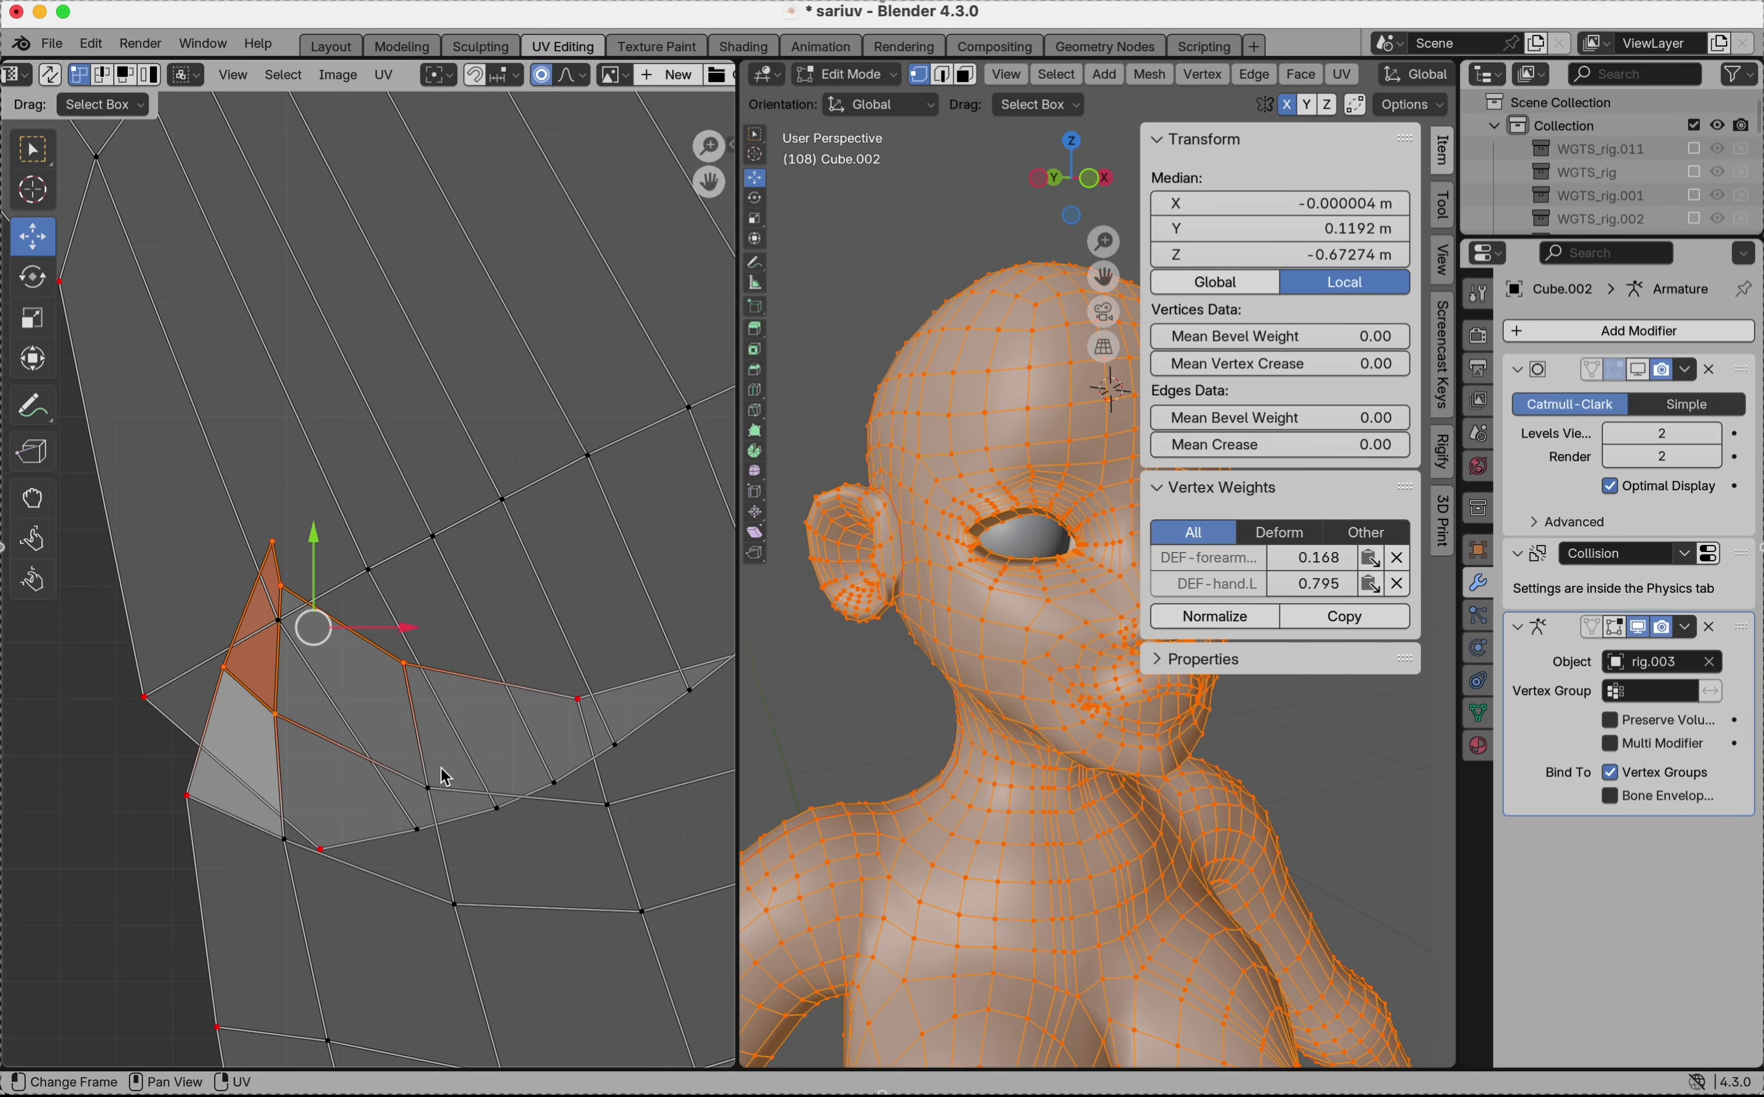
pyautogui.keyDown('shift'); pyautogui.click(579, 699); pyautogui.keyUp('shift')
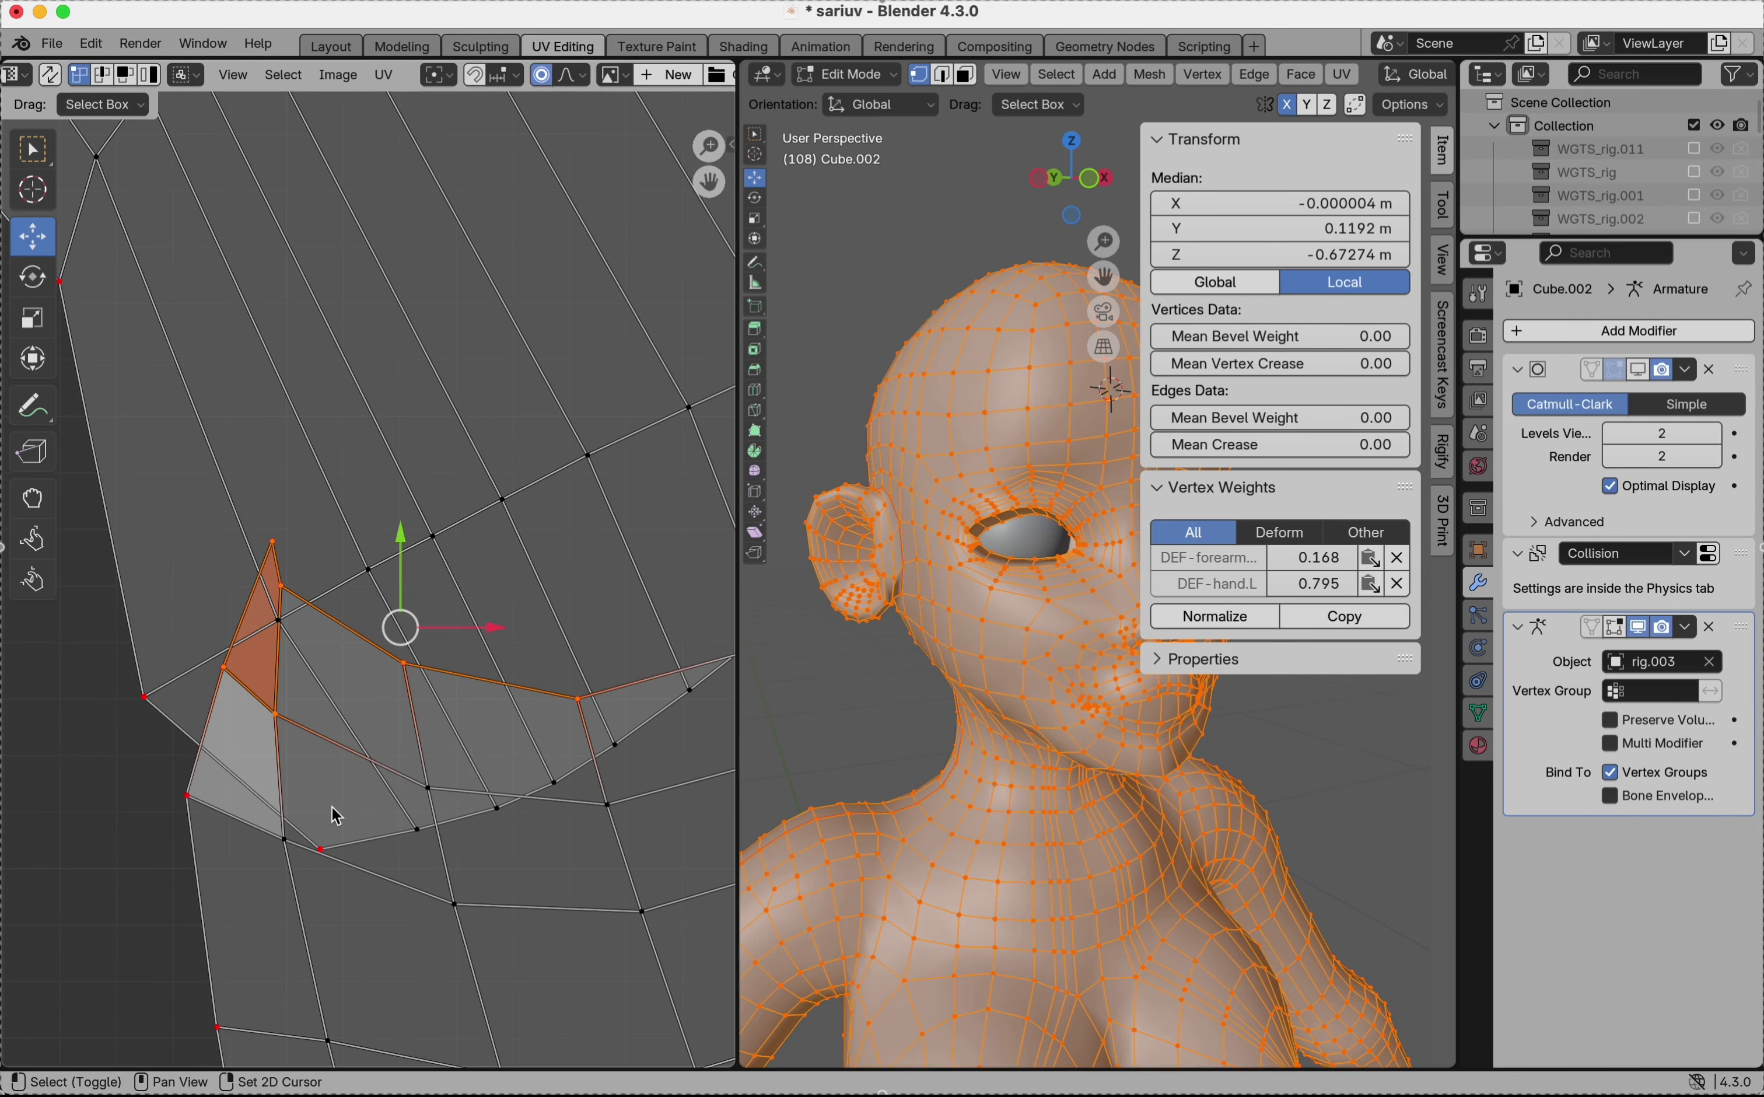
pyautogui.keyDown('shift'); pyautogui.click(186, 797); pyautogui.keyUp('shift')
pyautogui.keyDown('shift'); pyautogui.moveTo(258, 822); pyautogui.dragTo(298, 855); pyautogui.keyUp('shift')
pyautogui.press('g')
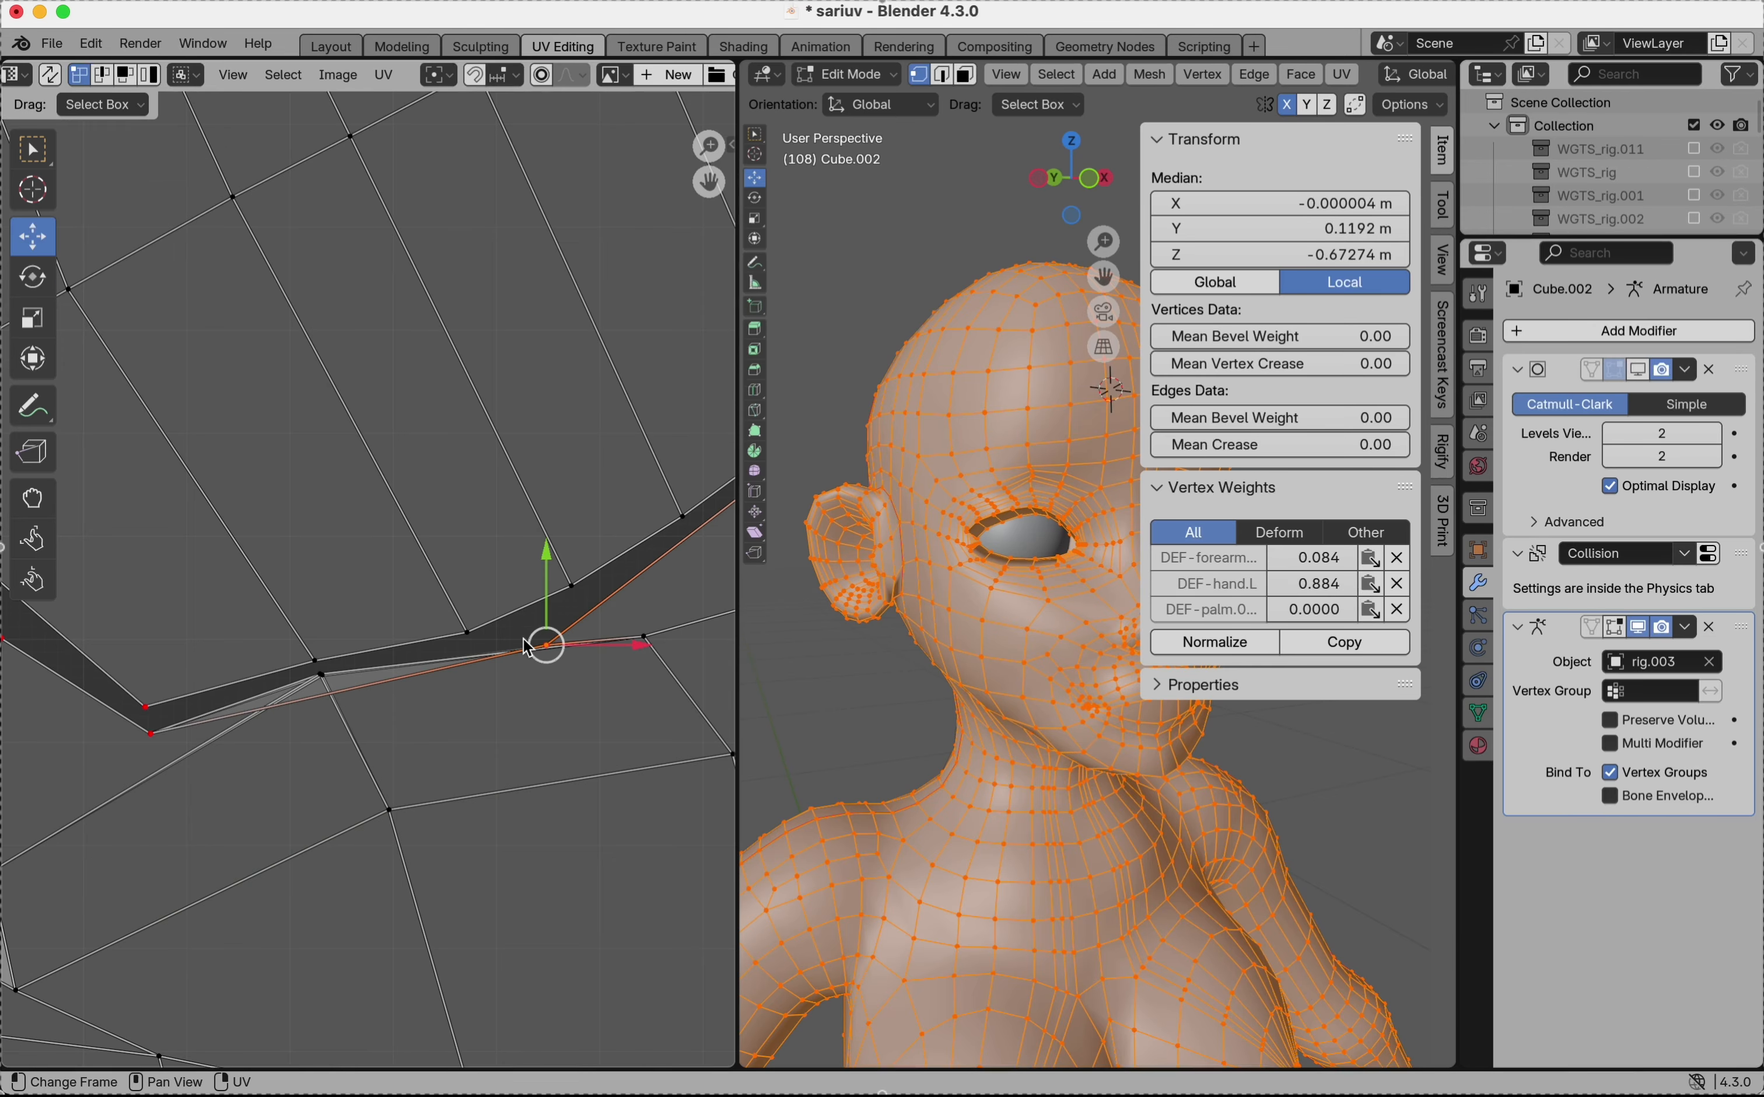
# - Reposition two UV vertices along the hand island's wrist edge and apply Merge At Center to the second one
pyautogui.moveTo(527, 648); pyautogui.dragTo(521, 621)
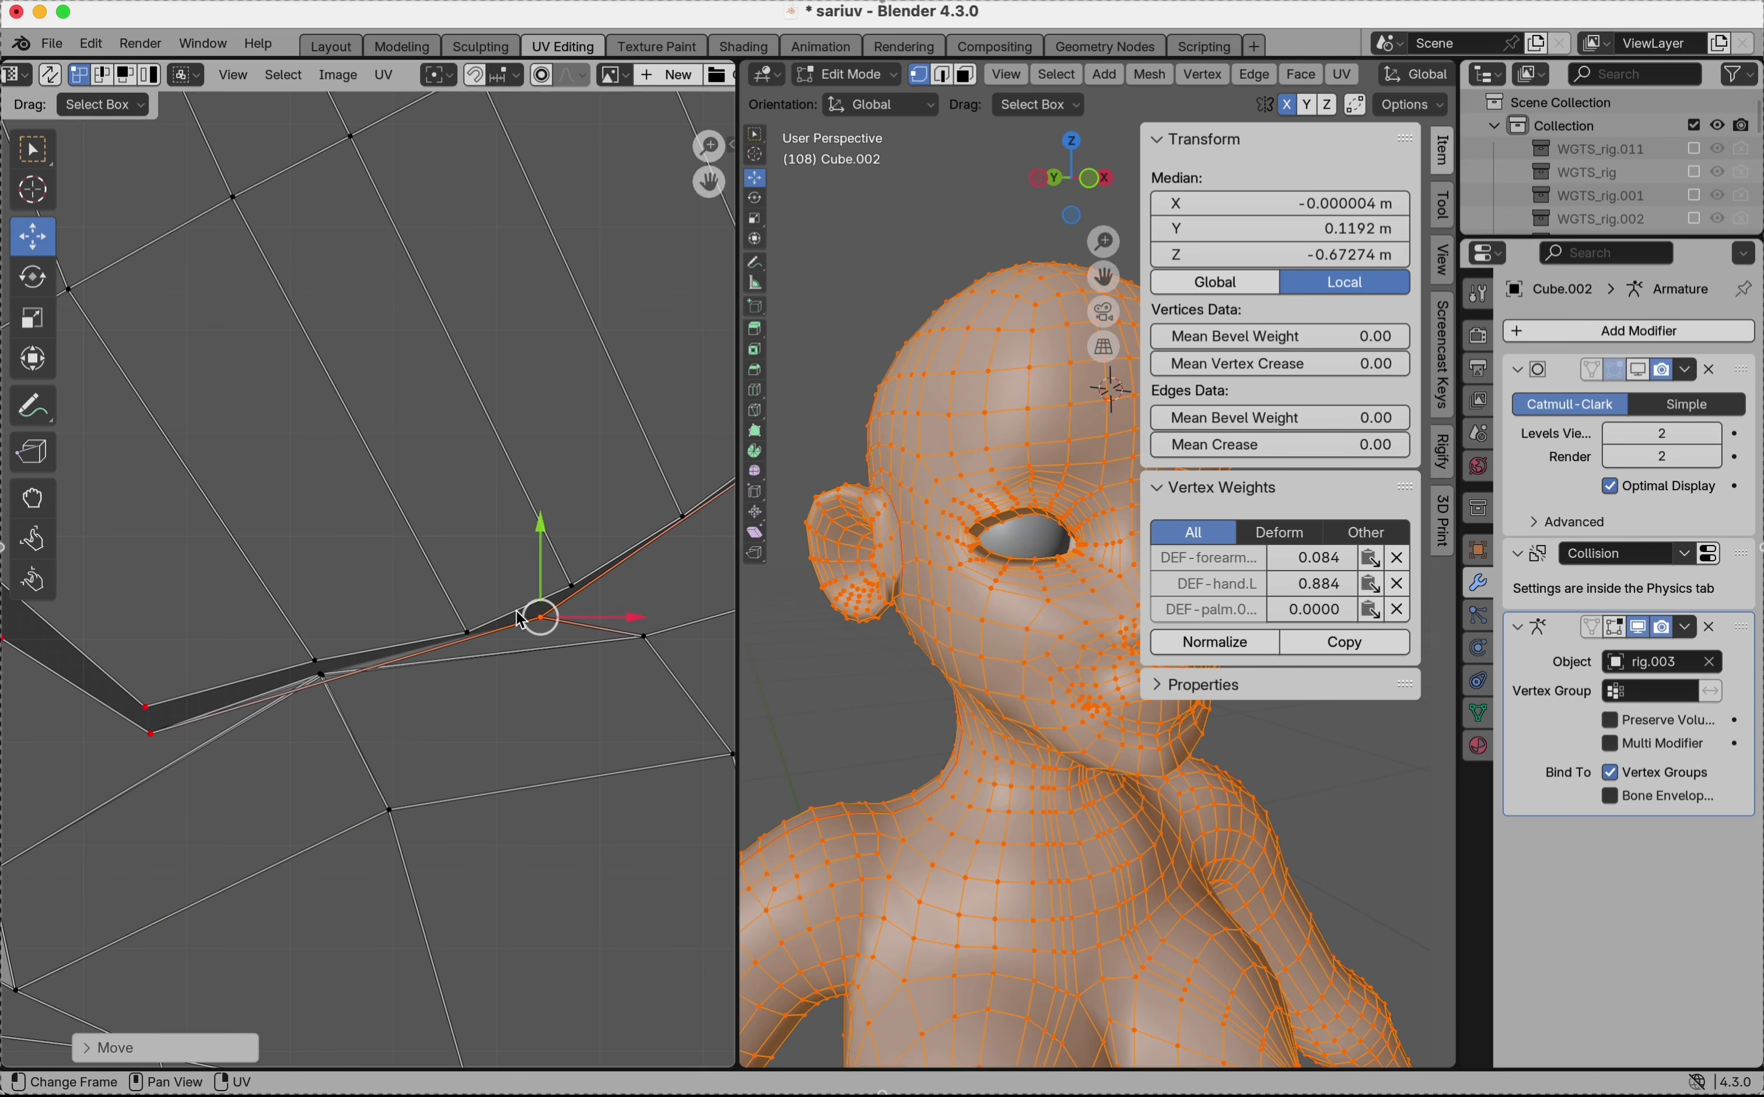
pyautogui.click(306, 677)
pyautogui.moveTo(306, 678); pyautogui.dragTo(327, 732)
pyautogui.press('m')
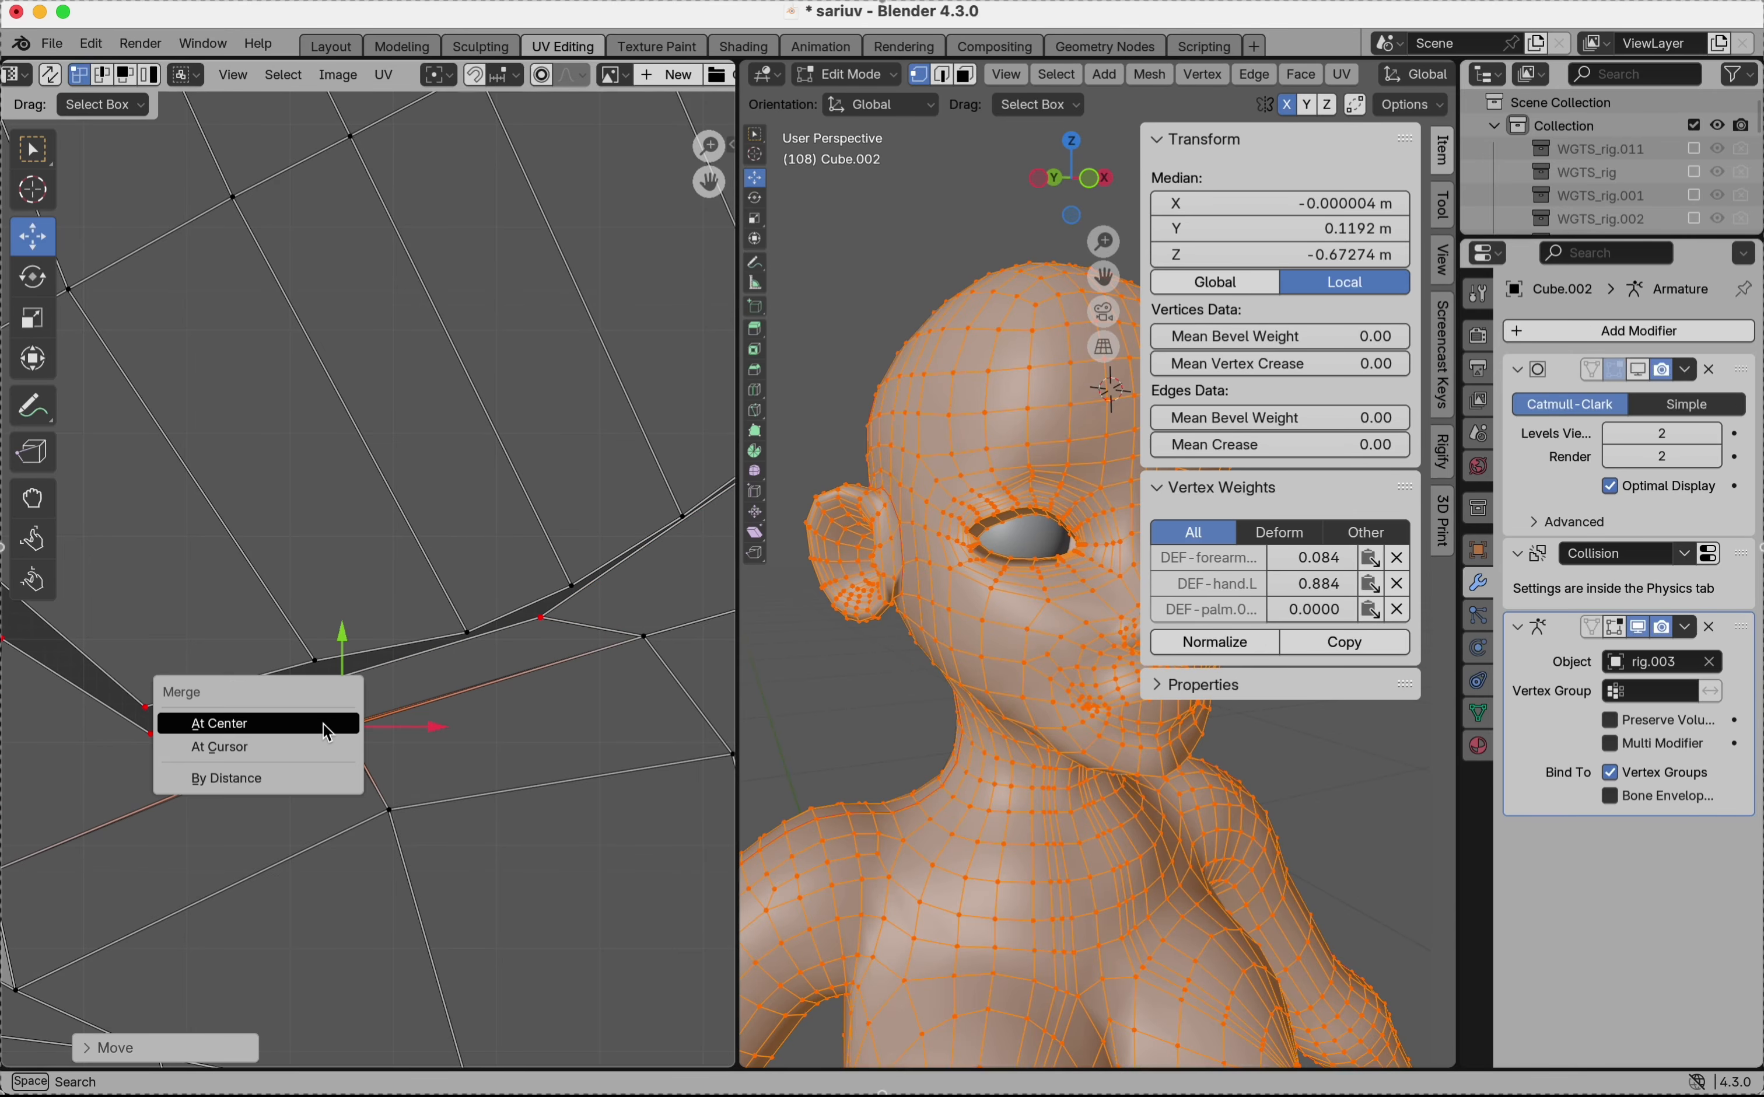
pyautogui.click(323, 722)
pyautogui.scroll(-3, 514, 730)
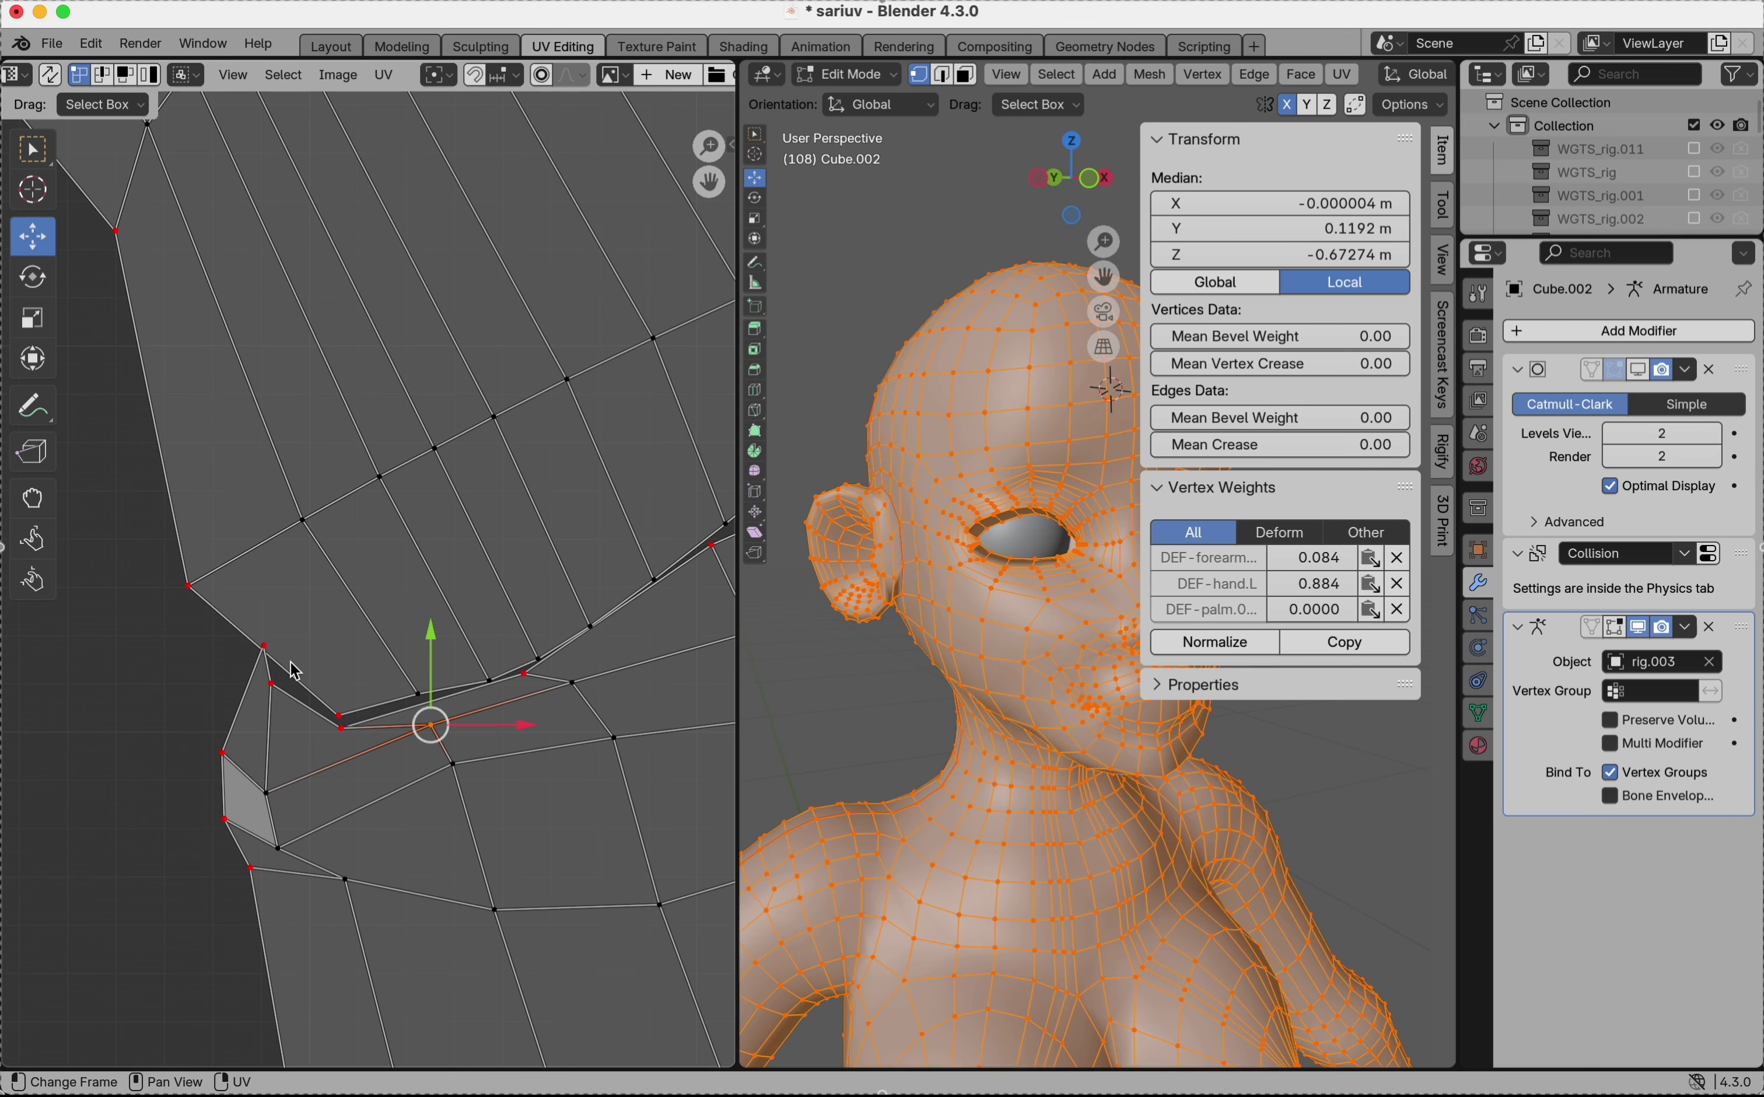
# - Move the tip vertex at the hand island's outer wrist corner outward, away from the forearm island
pyautogui.click(262, 646)
pyautogui.moveTo(284, 661); pyautogui.dragTo(262, 668)
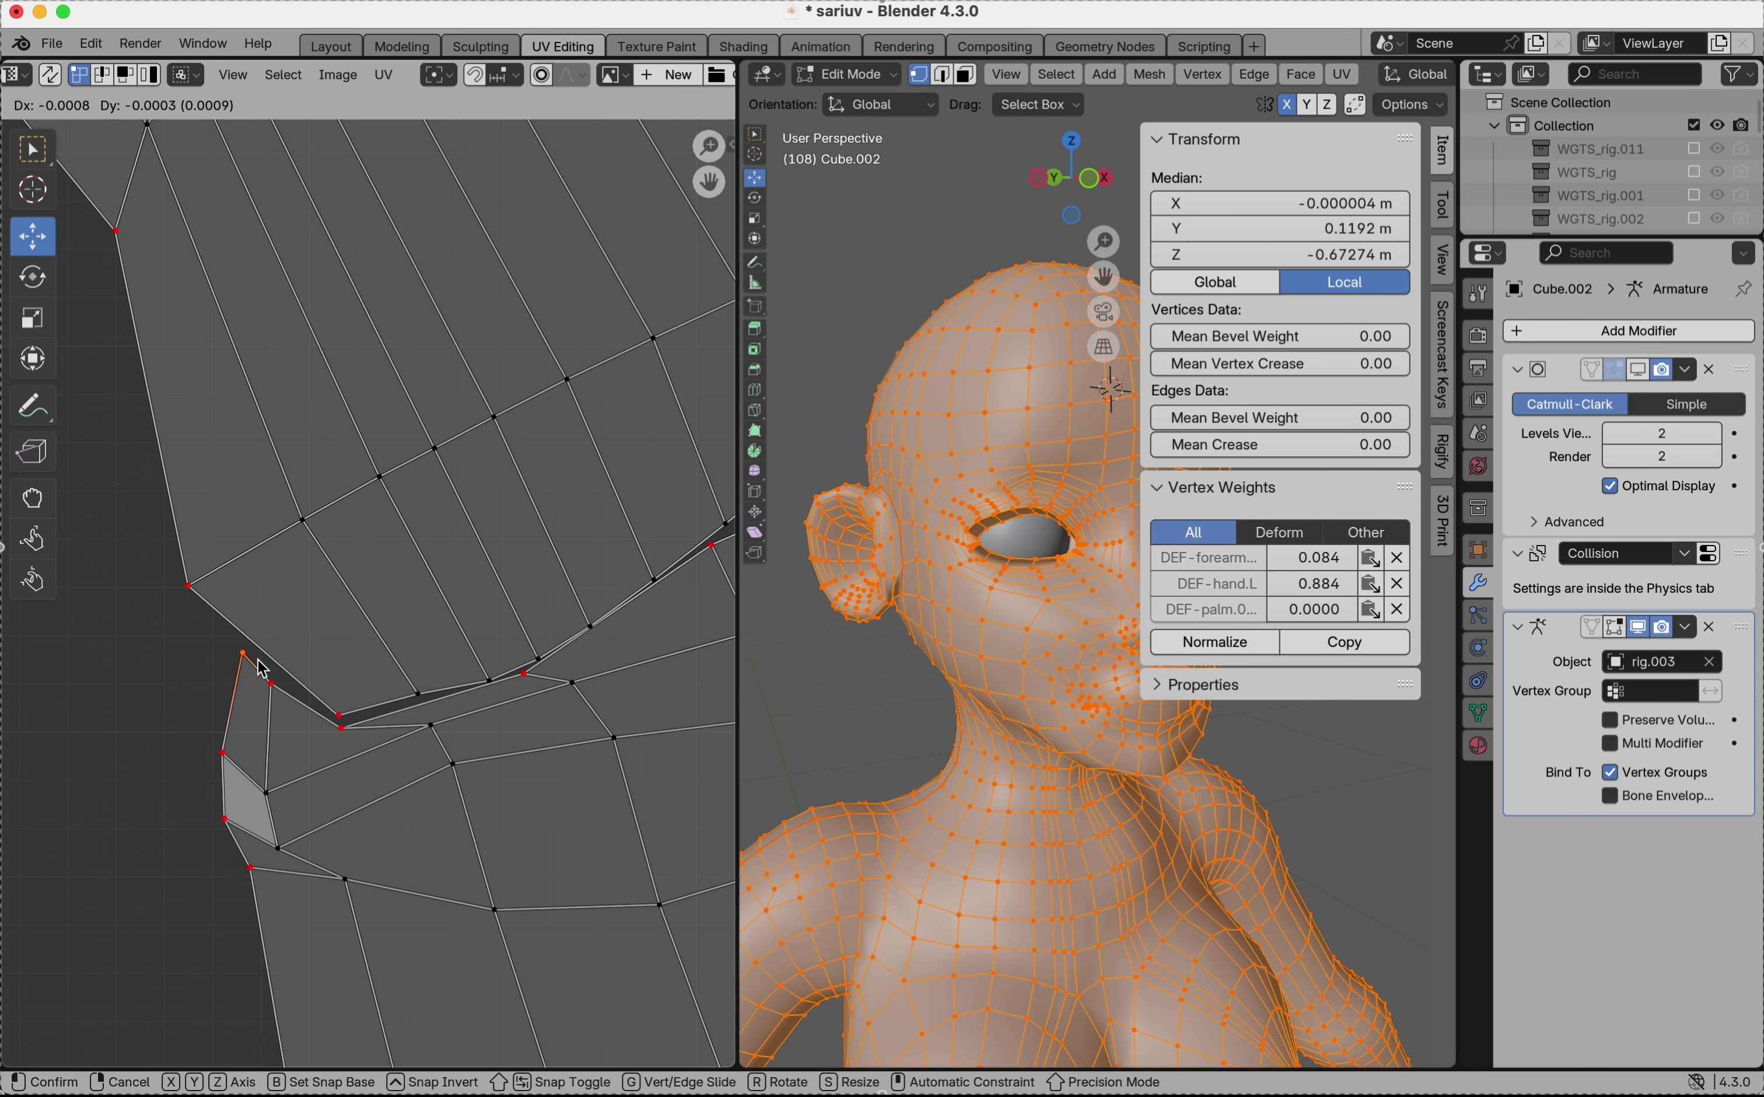
pyautogui.click(258, 668)
pyautogui.hscroll(3, 258, 668)
pyautogui.keyDown('ctrl'); pyautogui.scroll(-3, 258, 668); pyautogui.keyUp('ctrl')
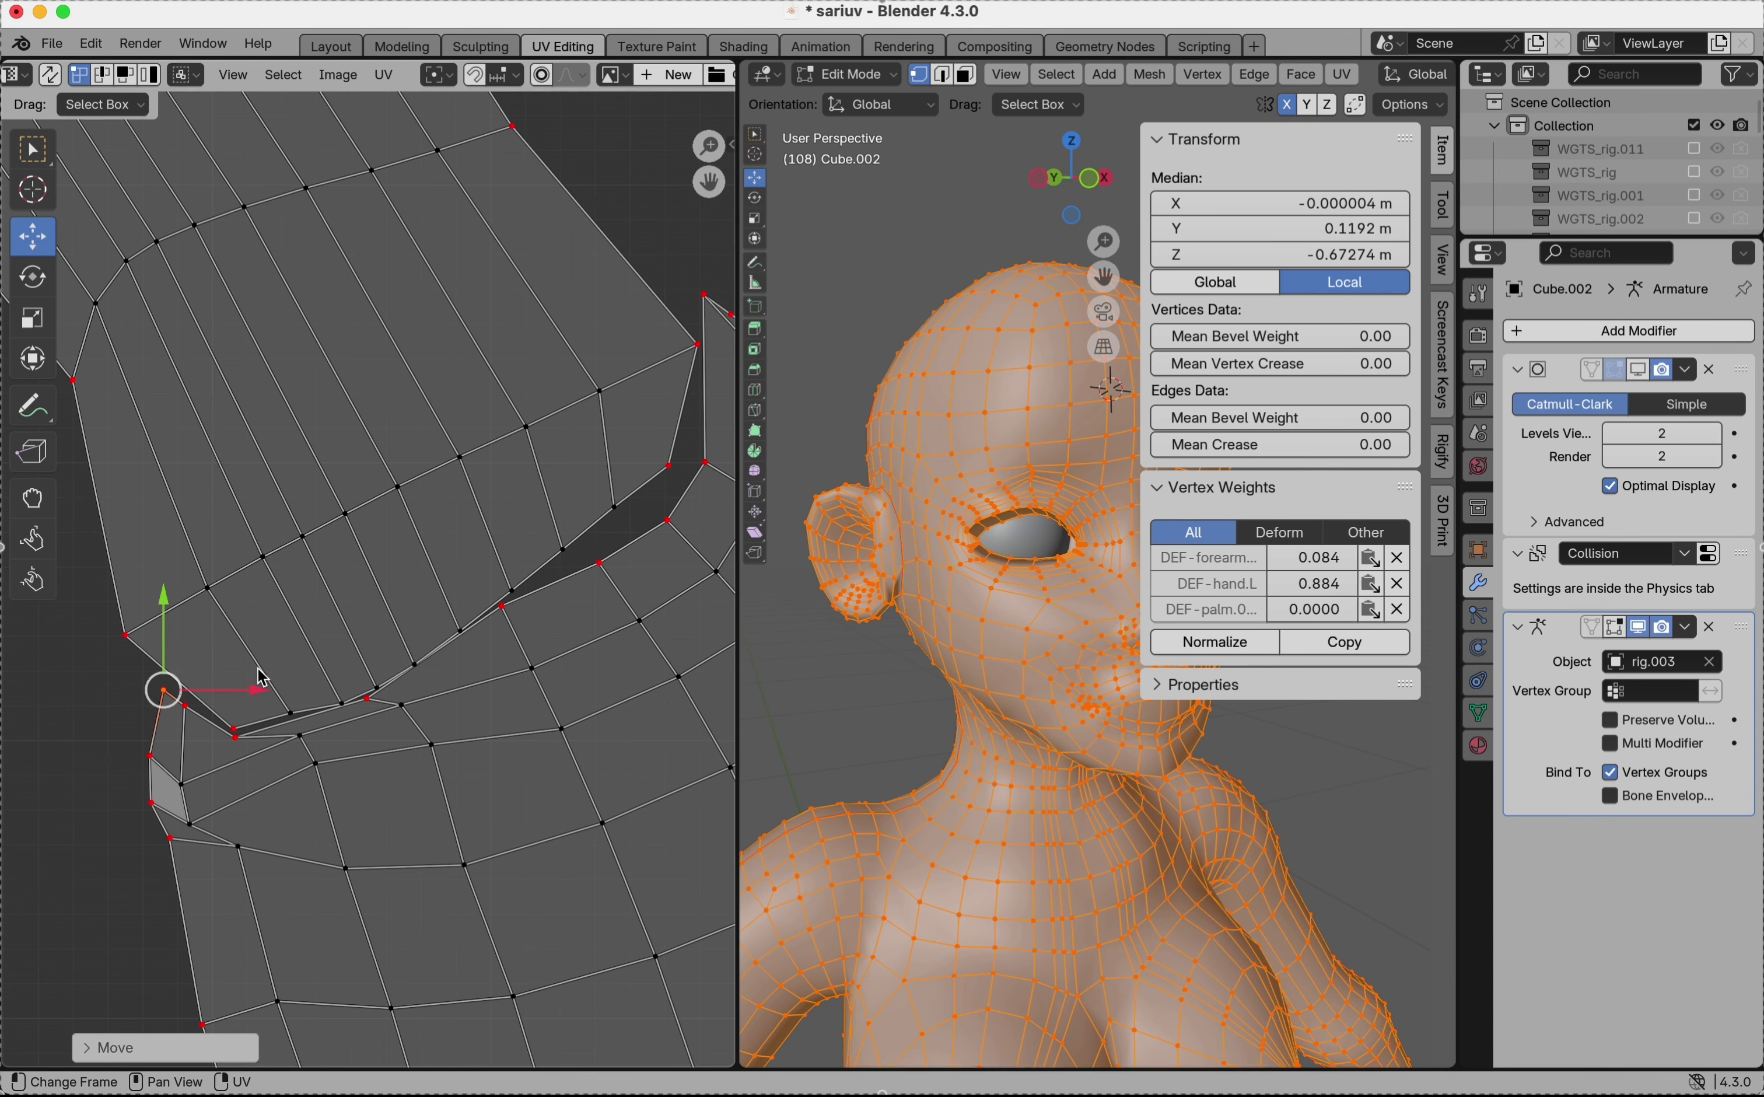
# - Adjust the inner UV vertices at the hand's outer wrist corner to untangle the small overlapping faces
pyautogui.scroll(-2, 259, 668)
pyautogui.click(236, 751)
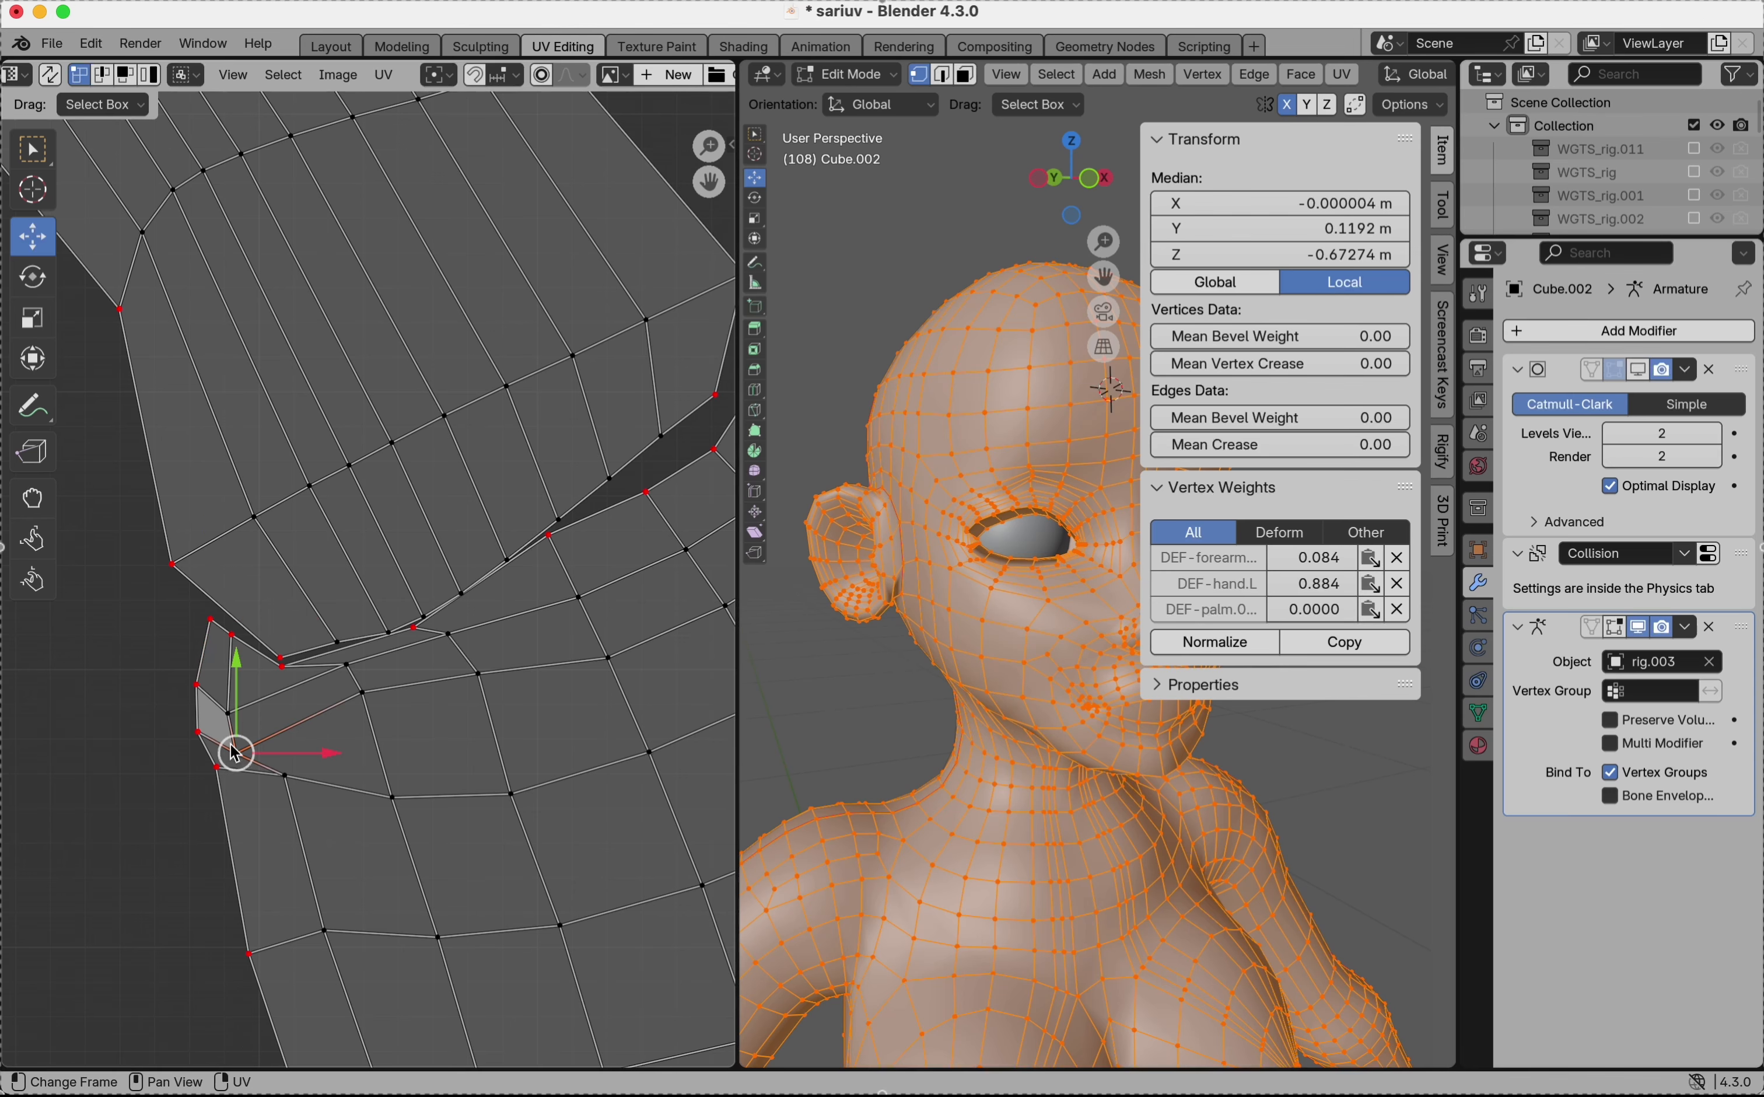
pyautogui.moveTo(236, 750); pyautogui.dragTo(234, 747)
pyautogui.click(239, 733)
pyautogui.click(204, 709)
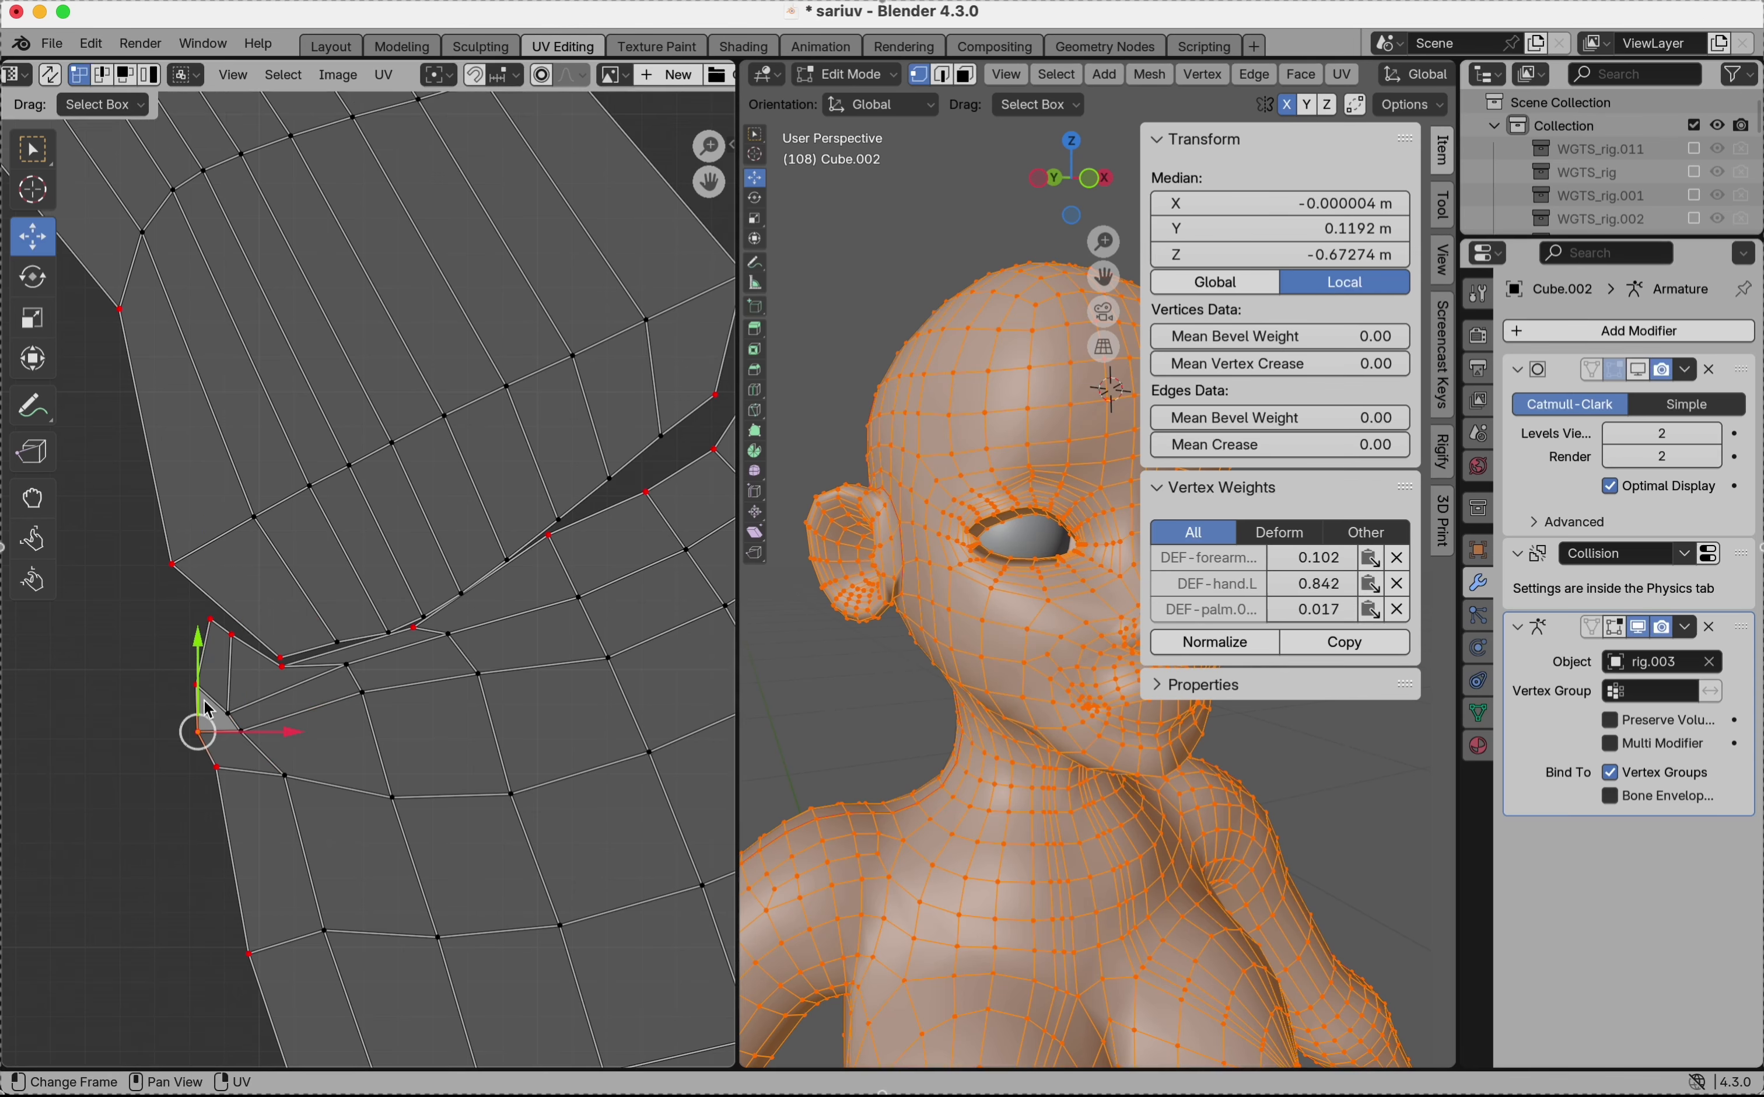
pyautogui.moveTo(247, 733); pyautogui.dragTo(251, 705)
pyautogui.scroll(-4, 608, 665)
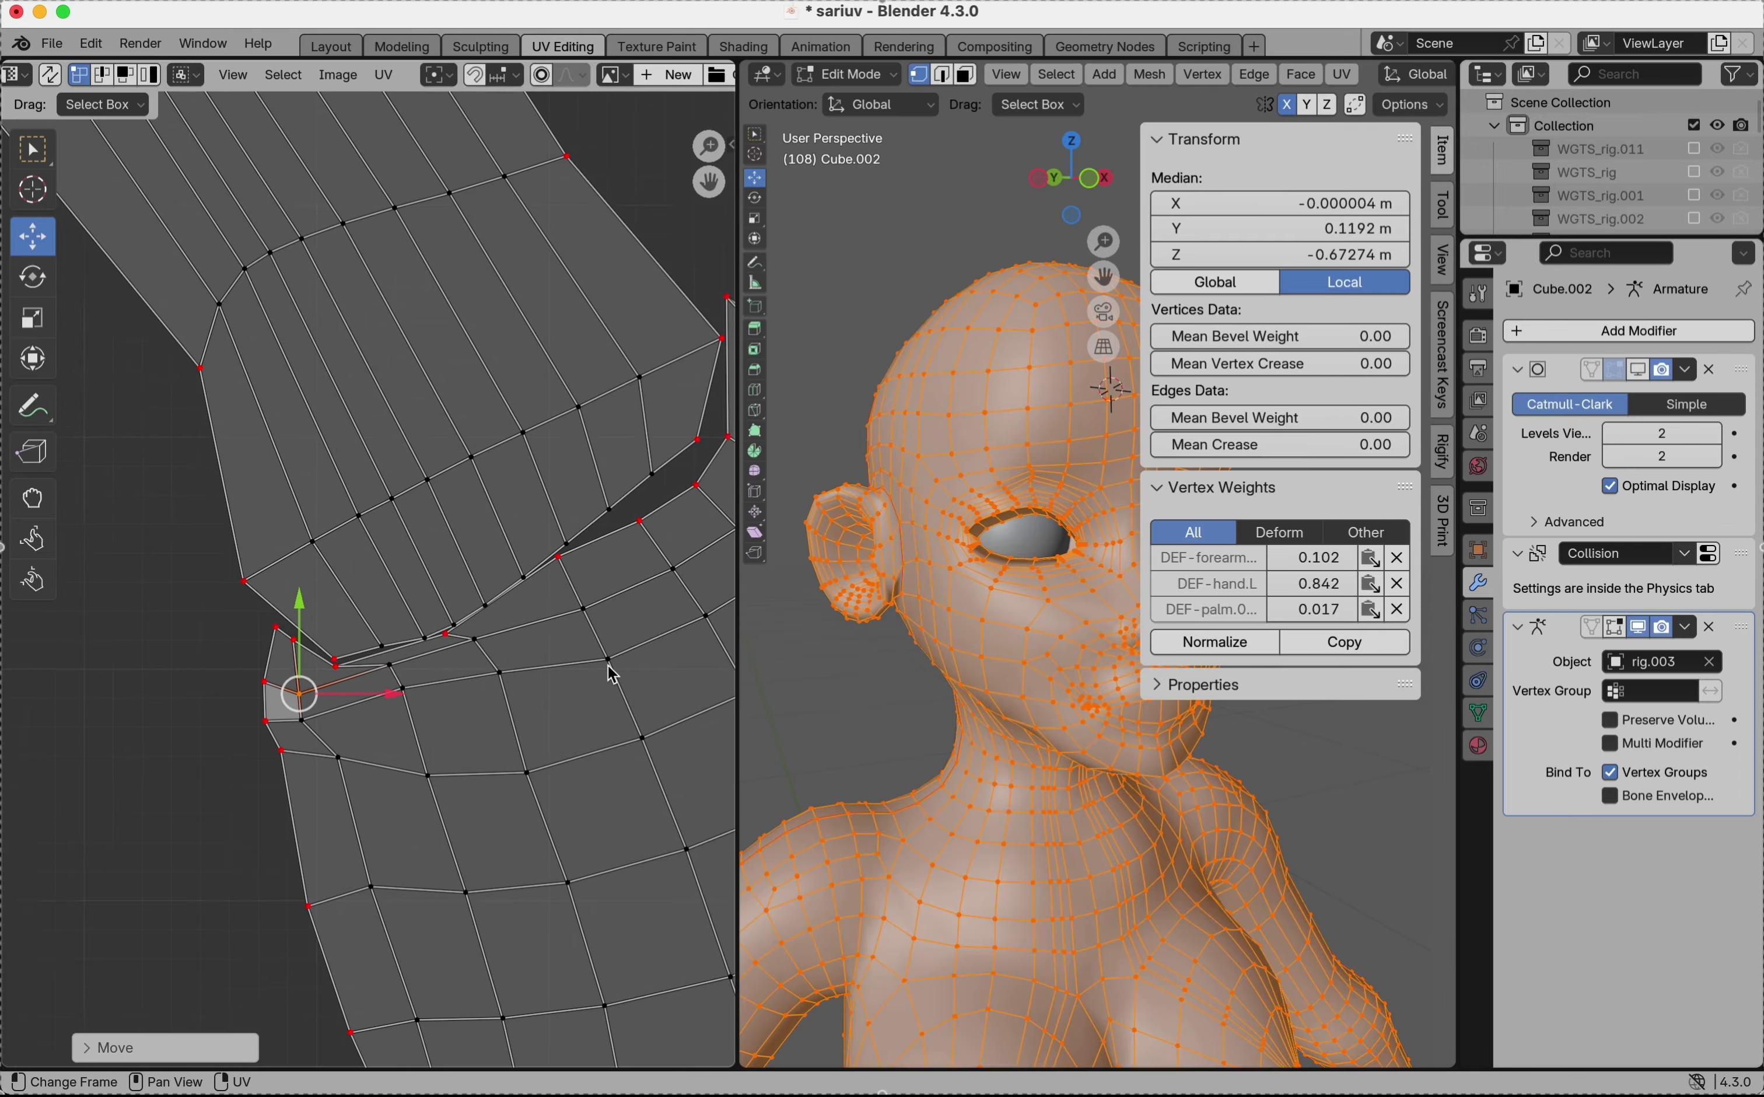
pyautogui.hscroll(3, 608, 665)
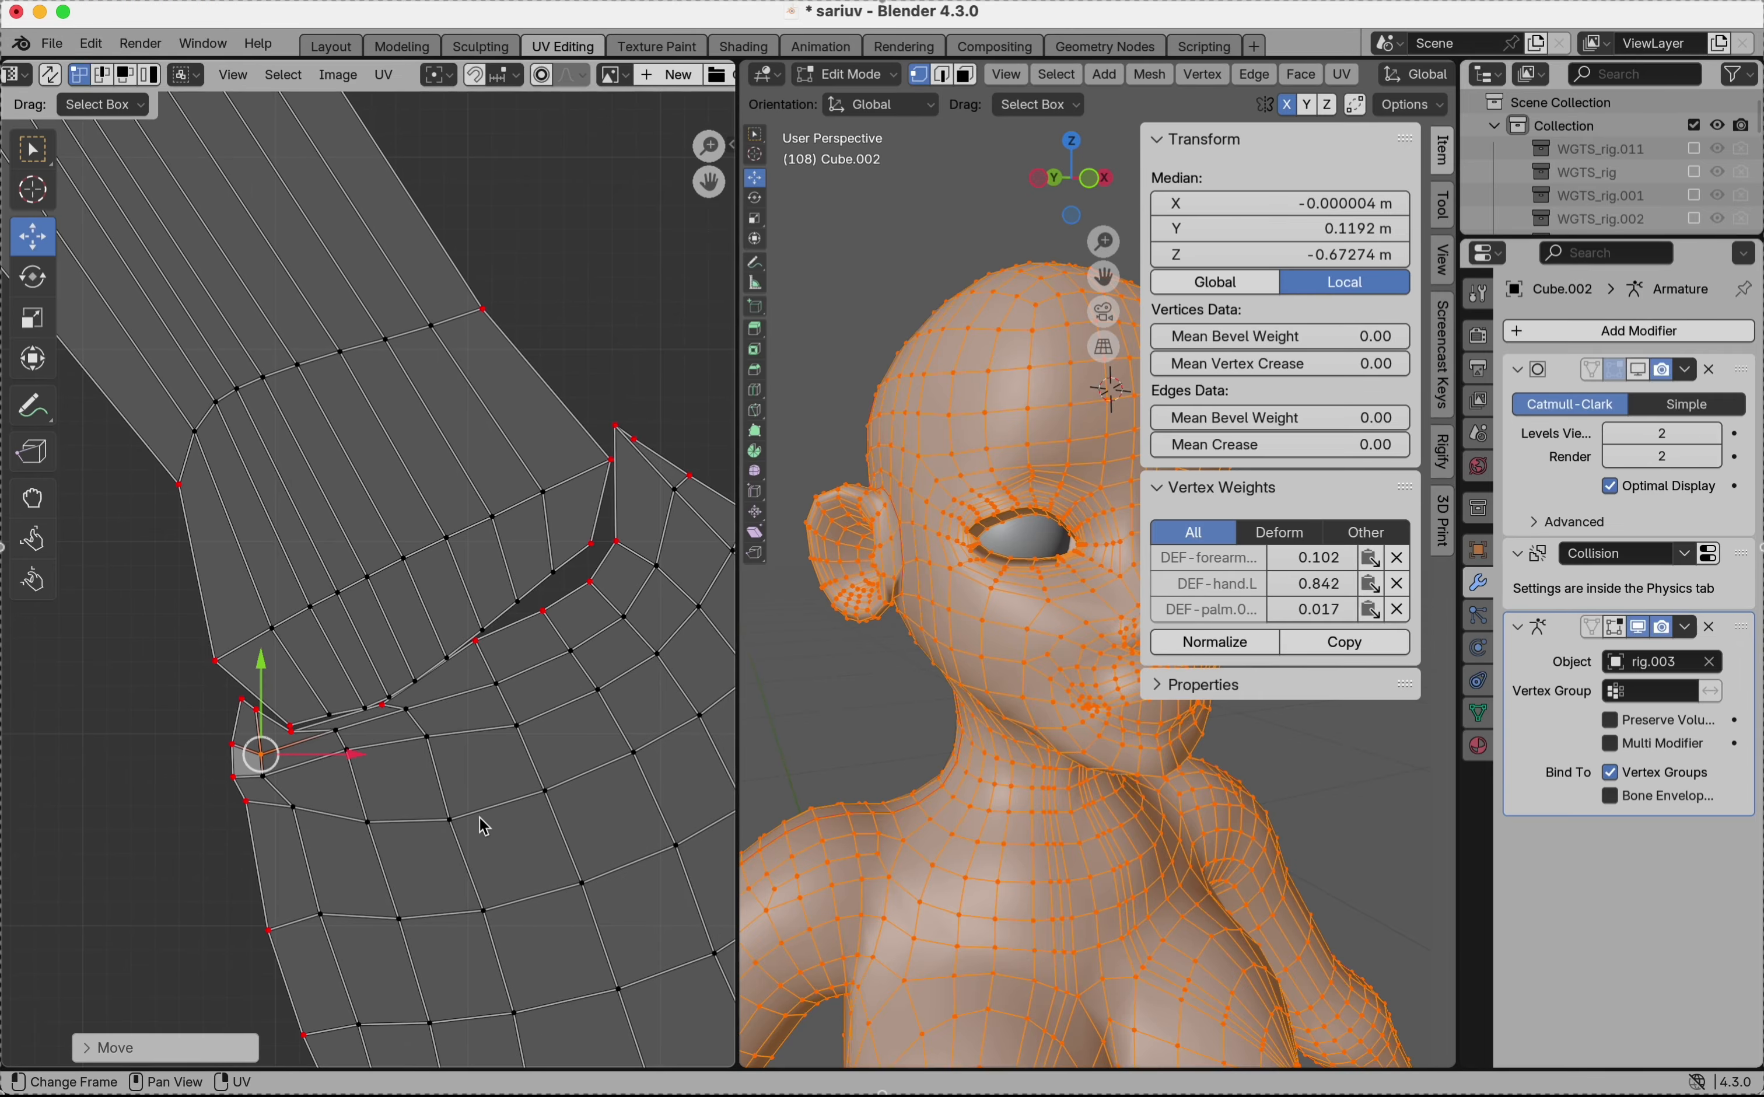
pyautogui.scroll(2, 582, 601)
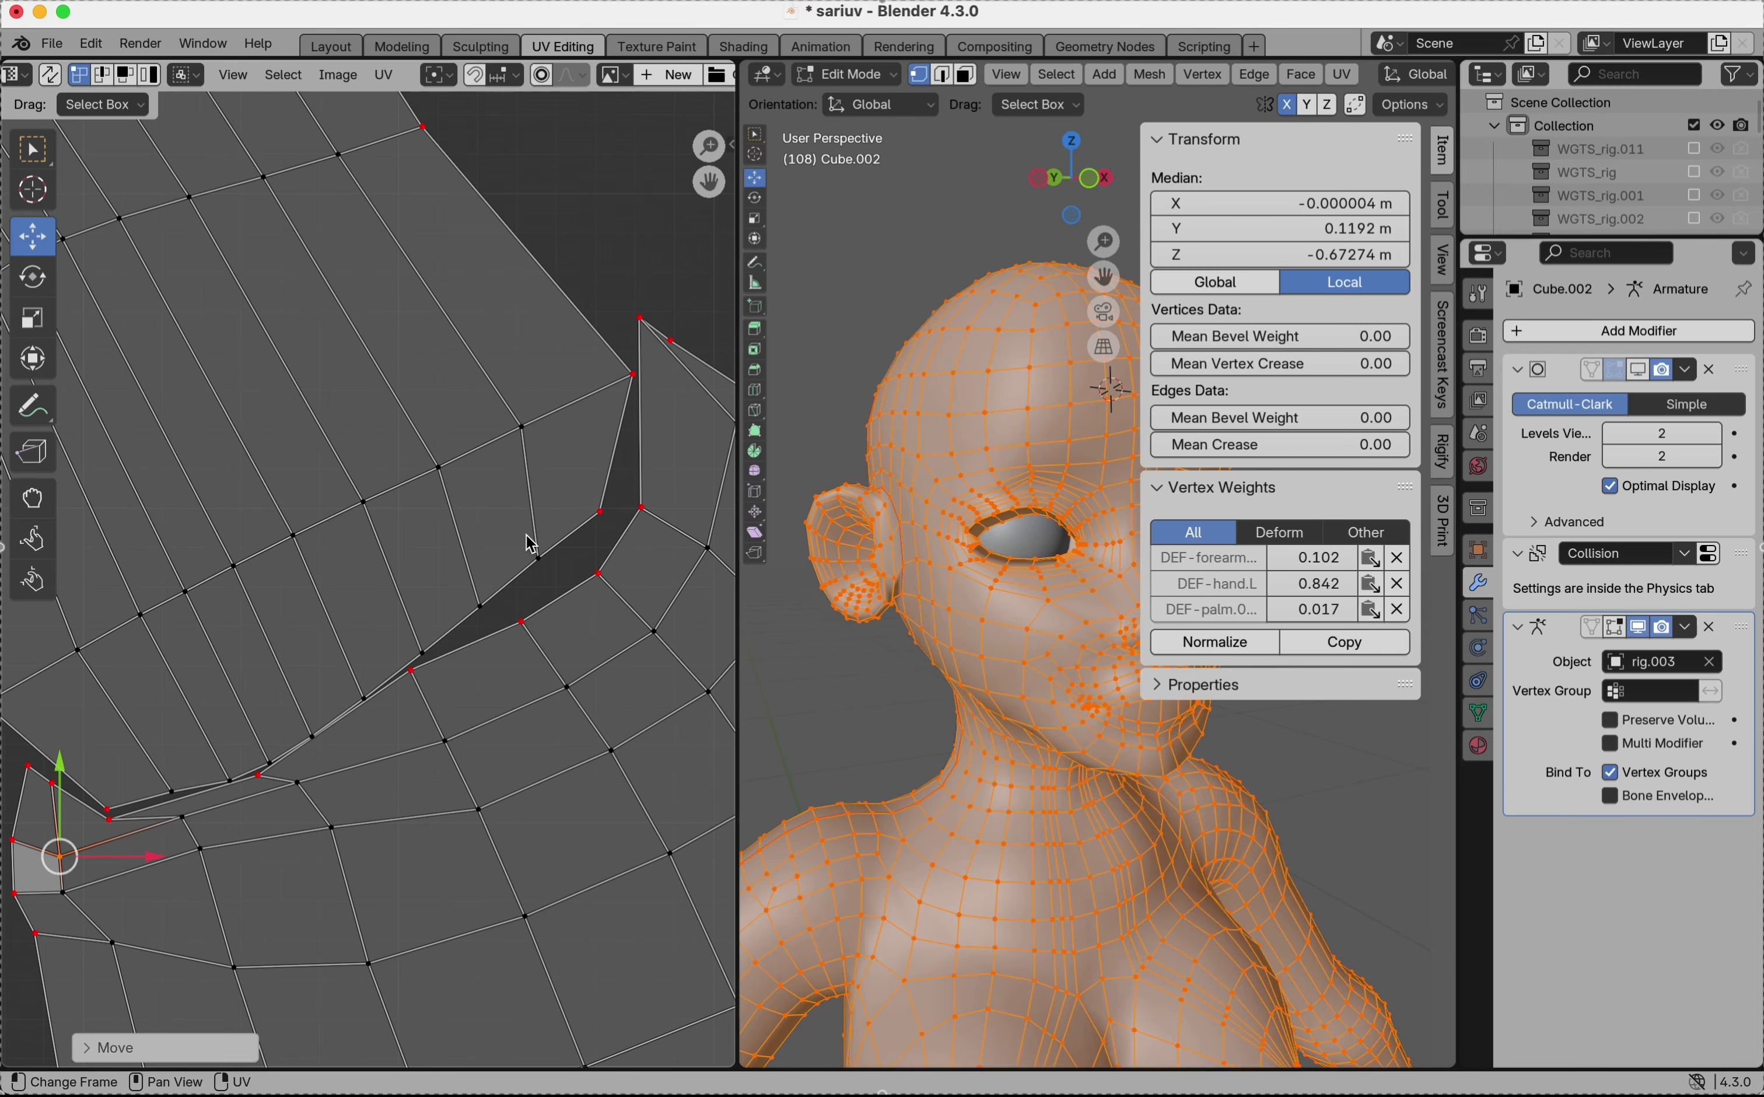
pyautogui.scroll(-4, 588, 582)
# - Select the back head's UV faces in face select mode and move them slightly upward, off the neck
pyautogui.moveTo(391, 173); pyautogui.dragTo(606, 528)
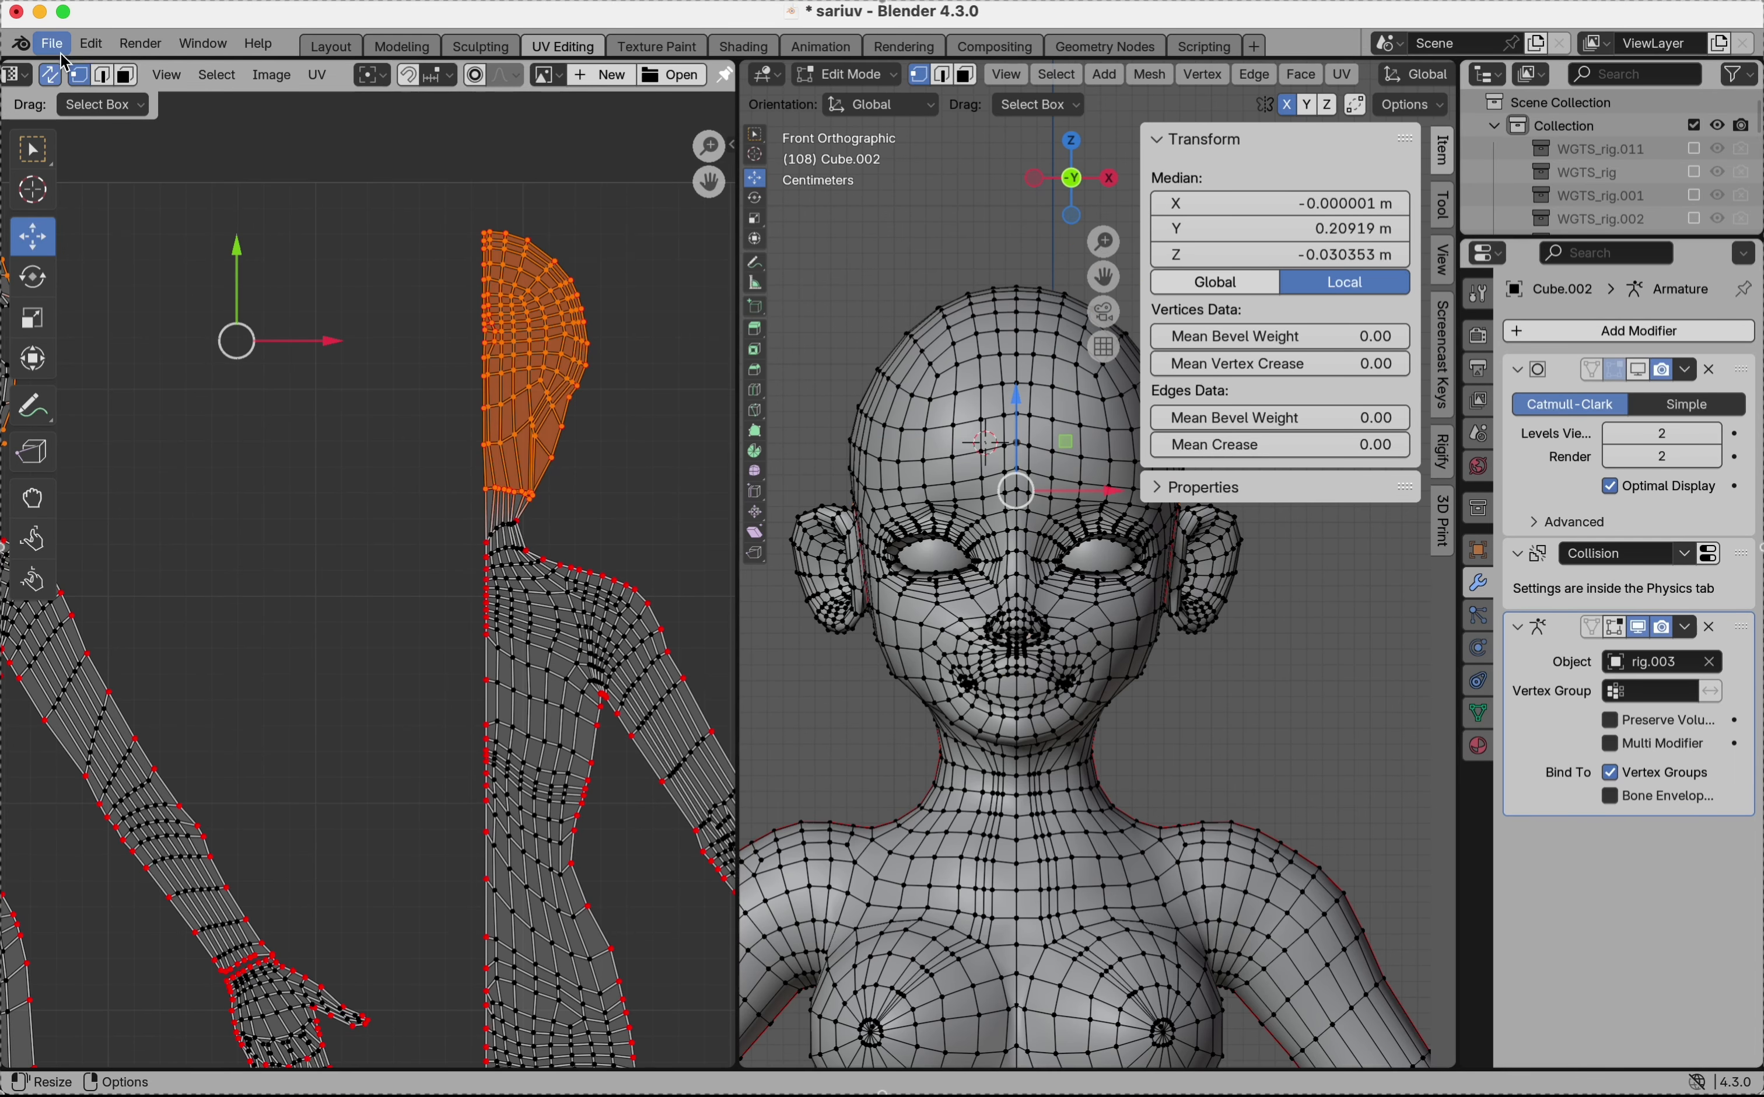
pyautogui.click(128, 75)
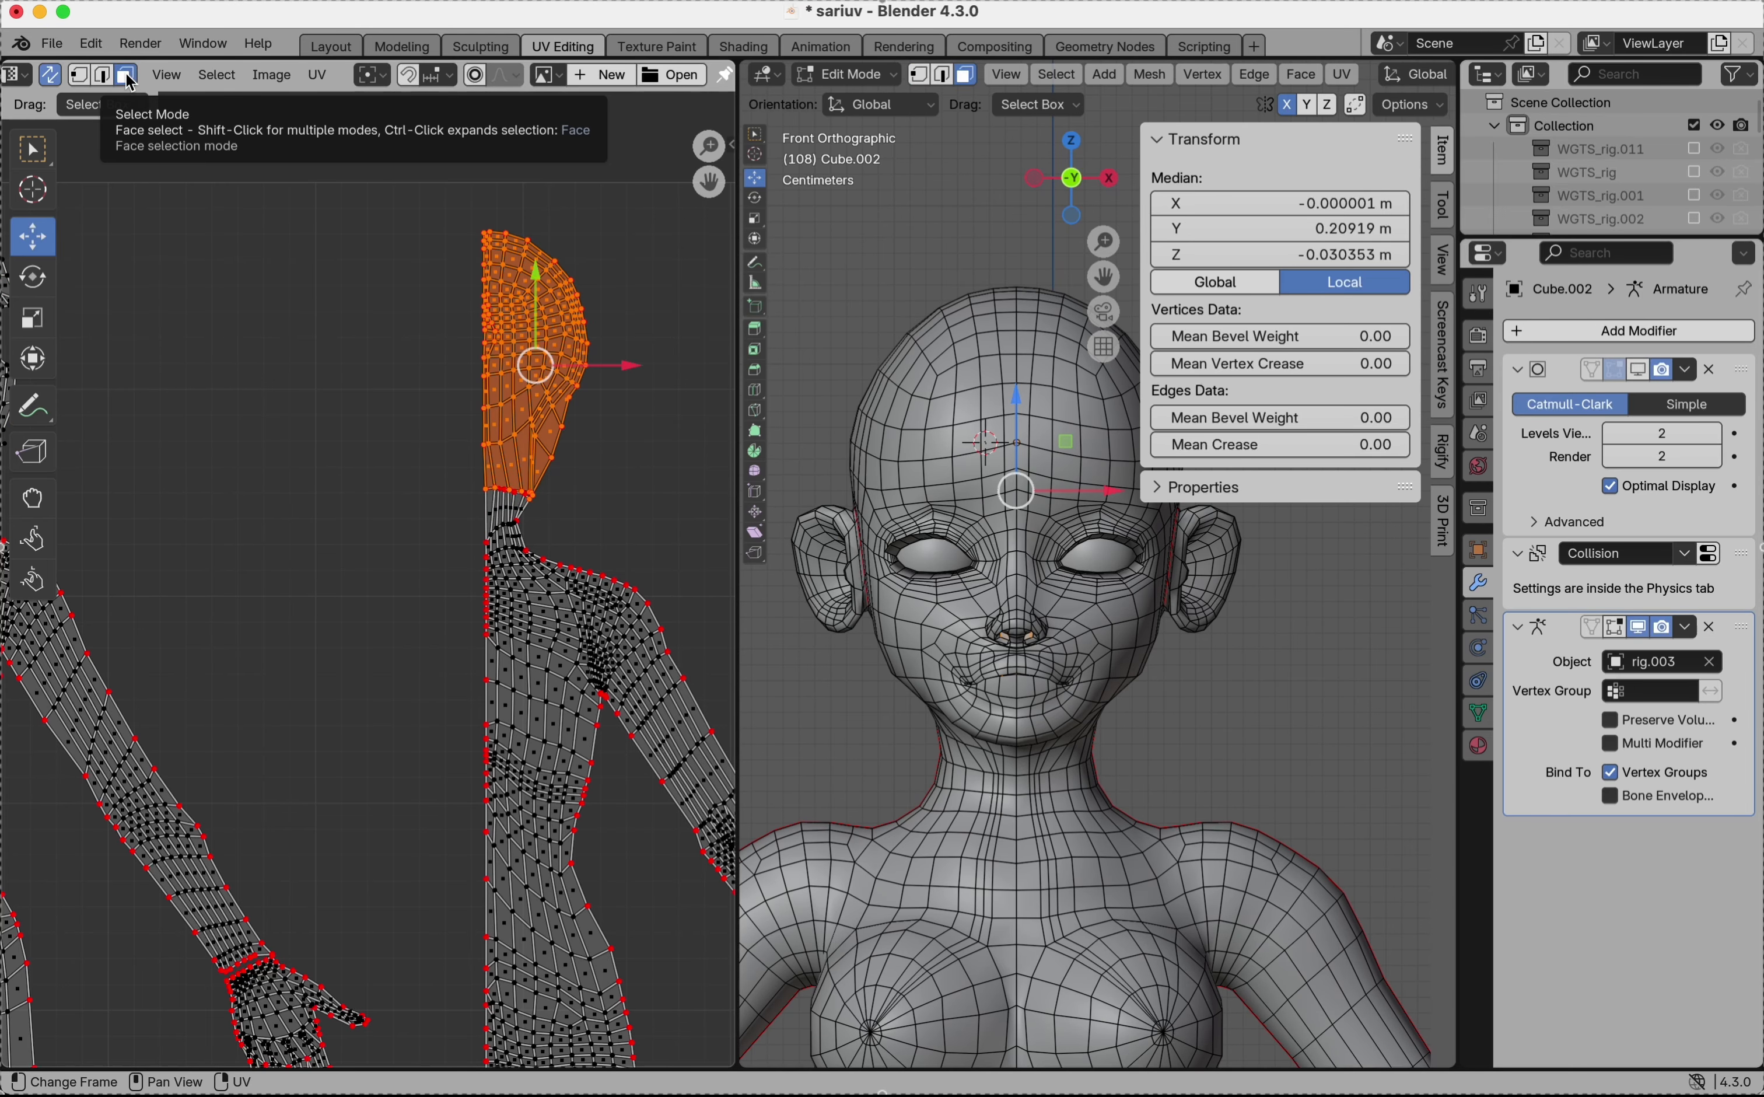
pyautogui.click(386, 316)
pyautogui.moveTo(412, 185); pyautogui.dragTo(665, 518)
pyautogui.scroll(3, 618, 504)
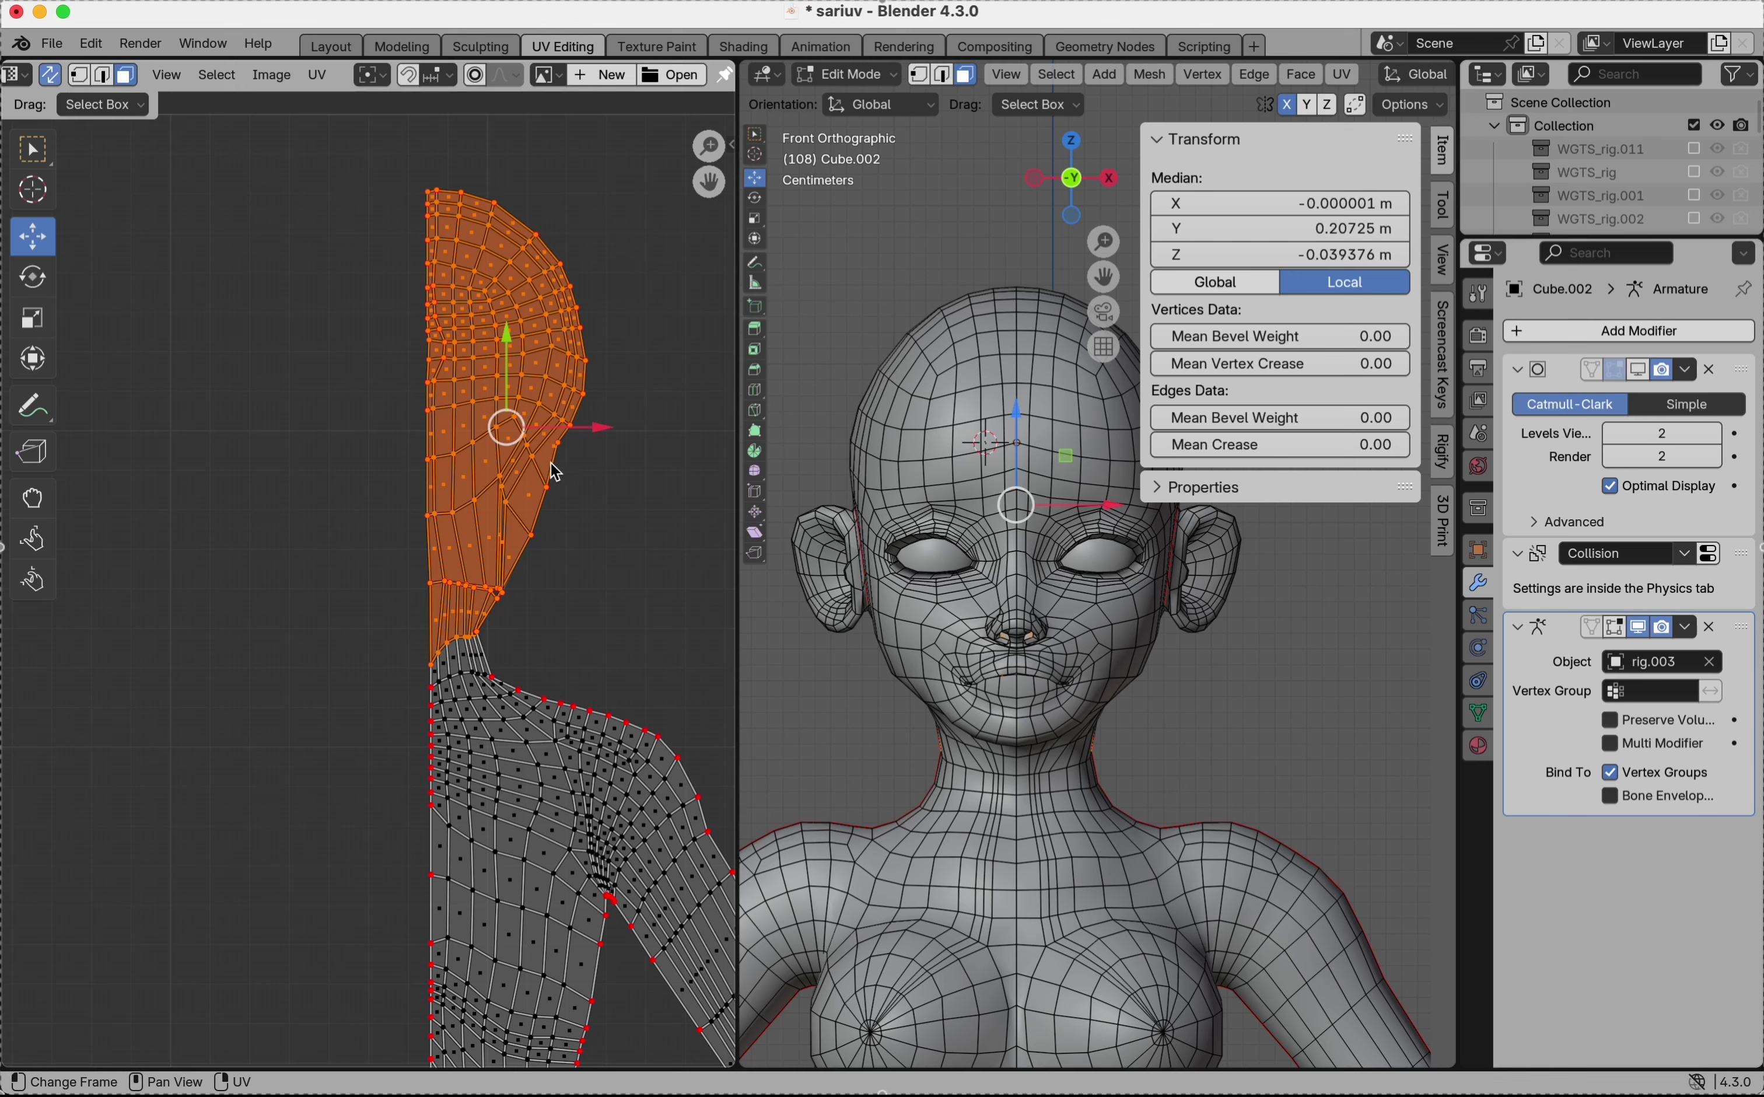
pyautogui.press('g')
pyautogui.moveTo(554, 463); pyautogui.dragTo(553, 456)
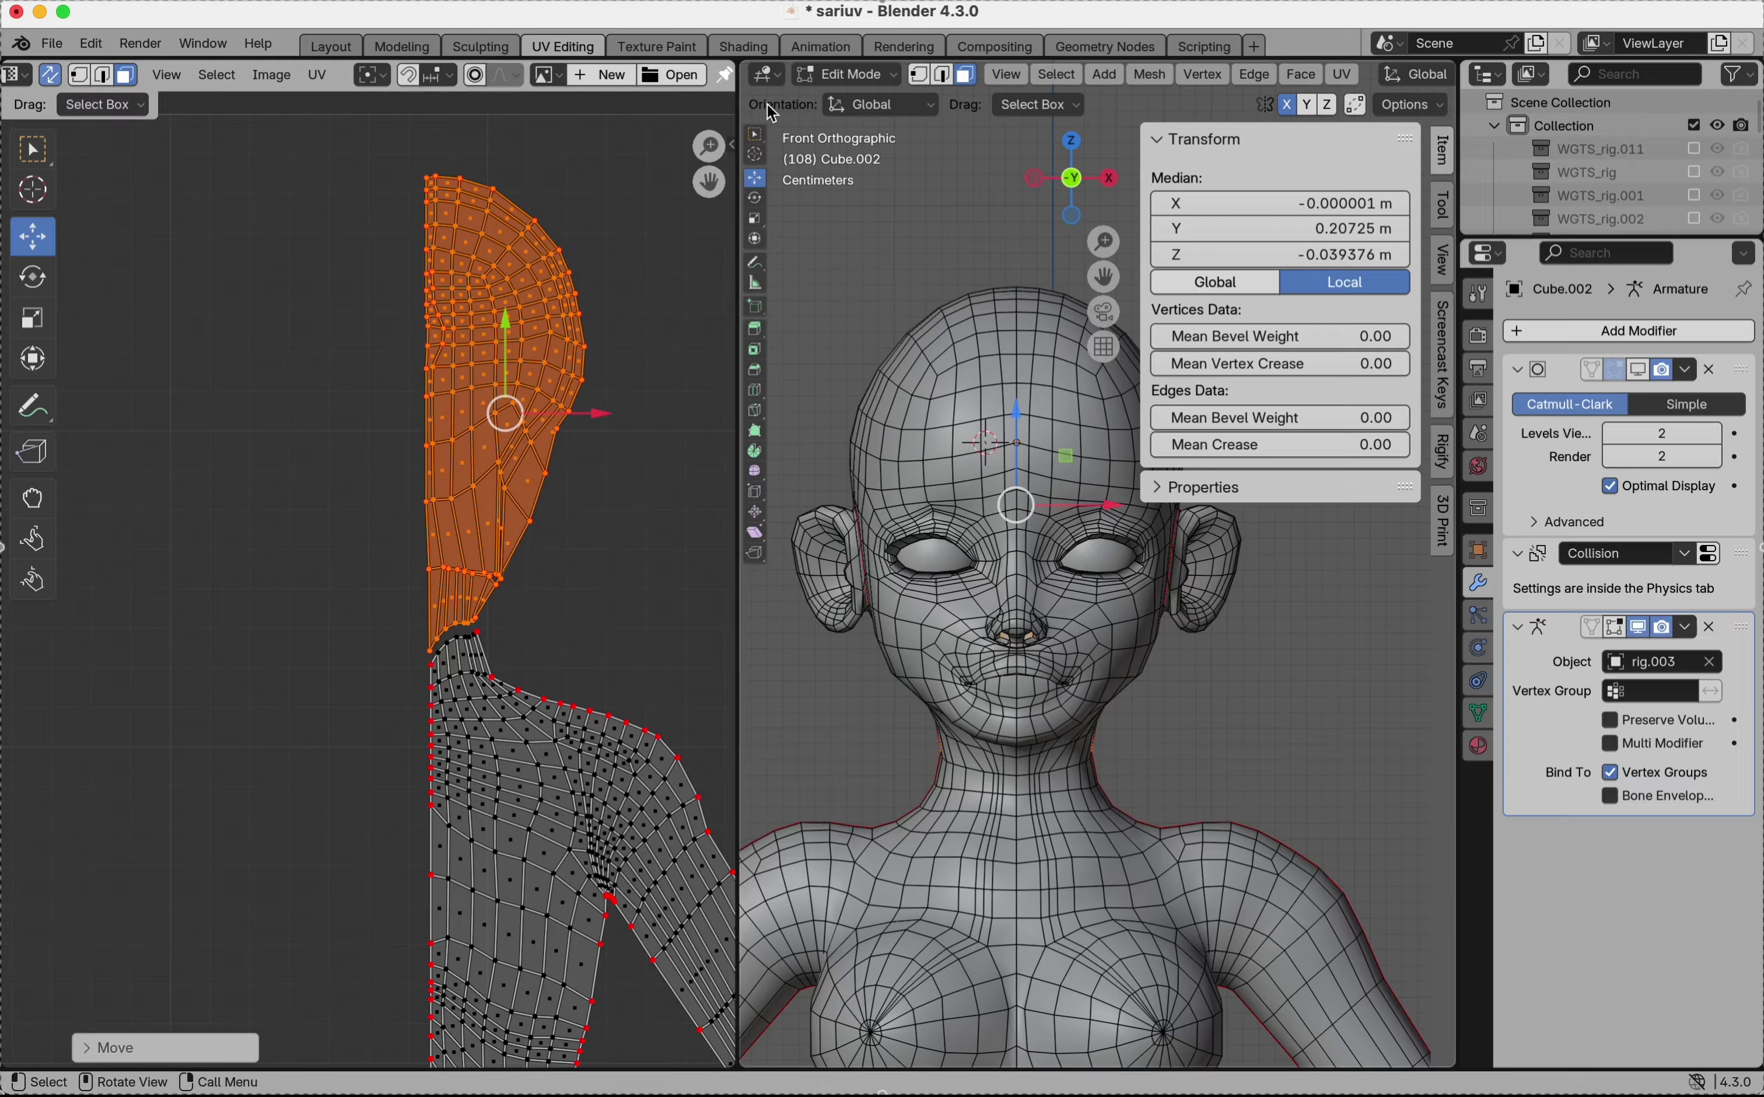
# - Collapse the UV Vertex settings in the UV editor, then enable Screencast Keys and collapse its settings
pyautogui.click(730, 140)
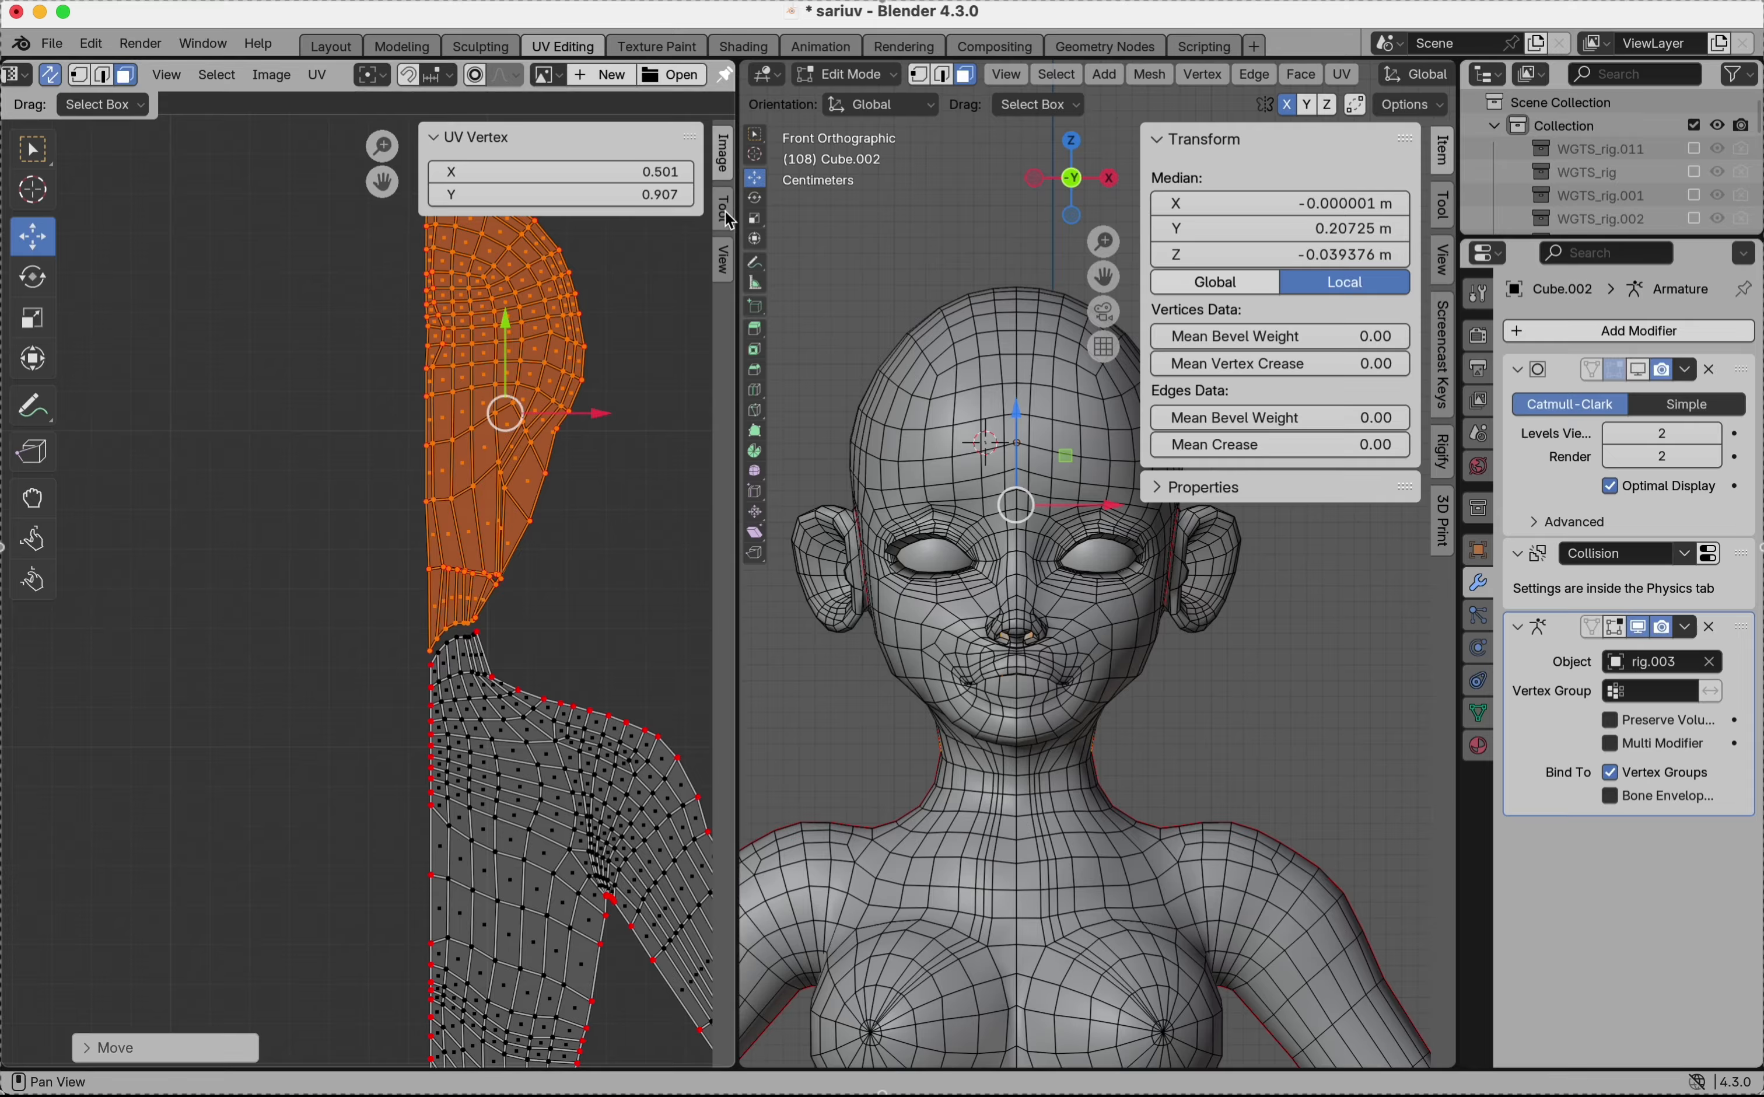
pyautogui.click(435, 137)
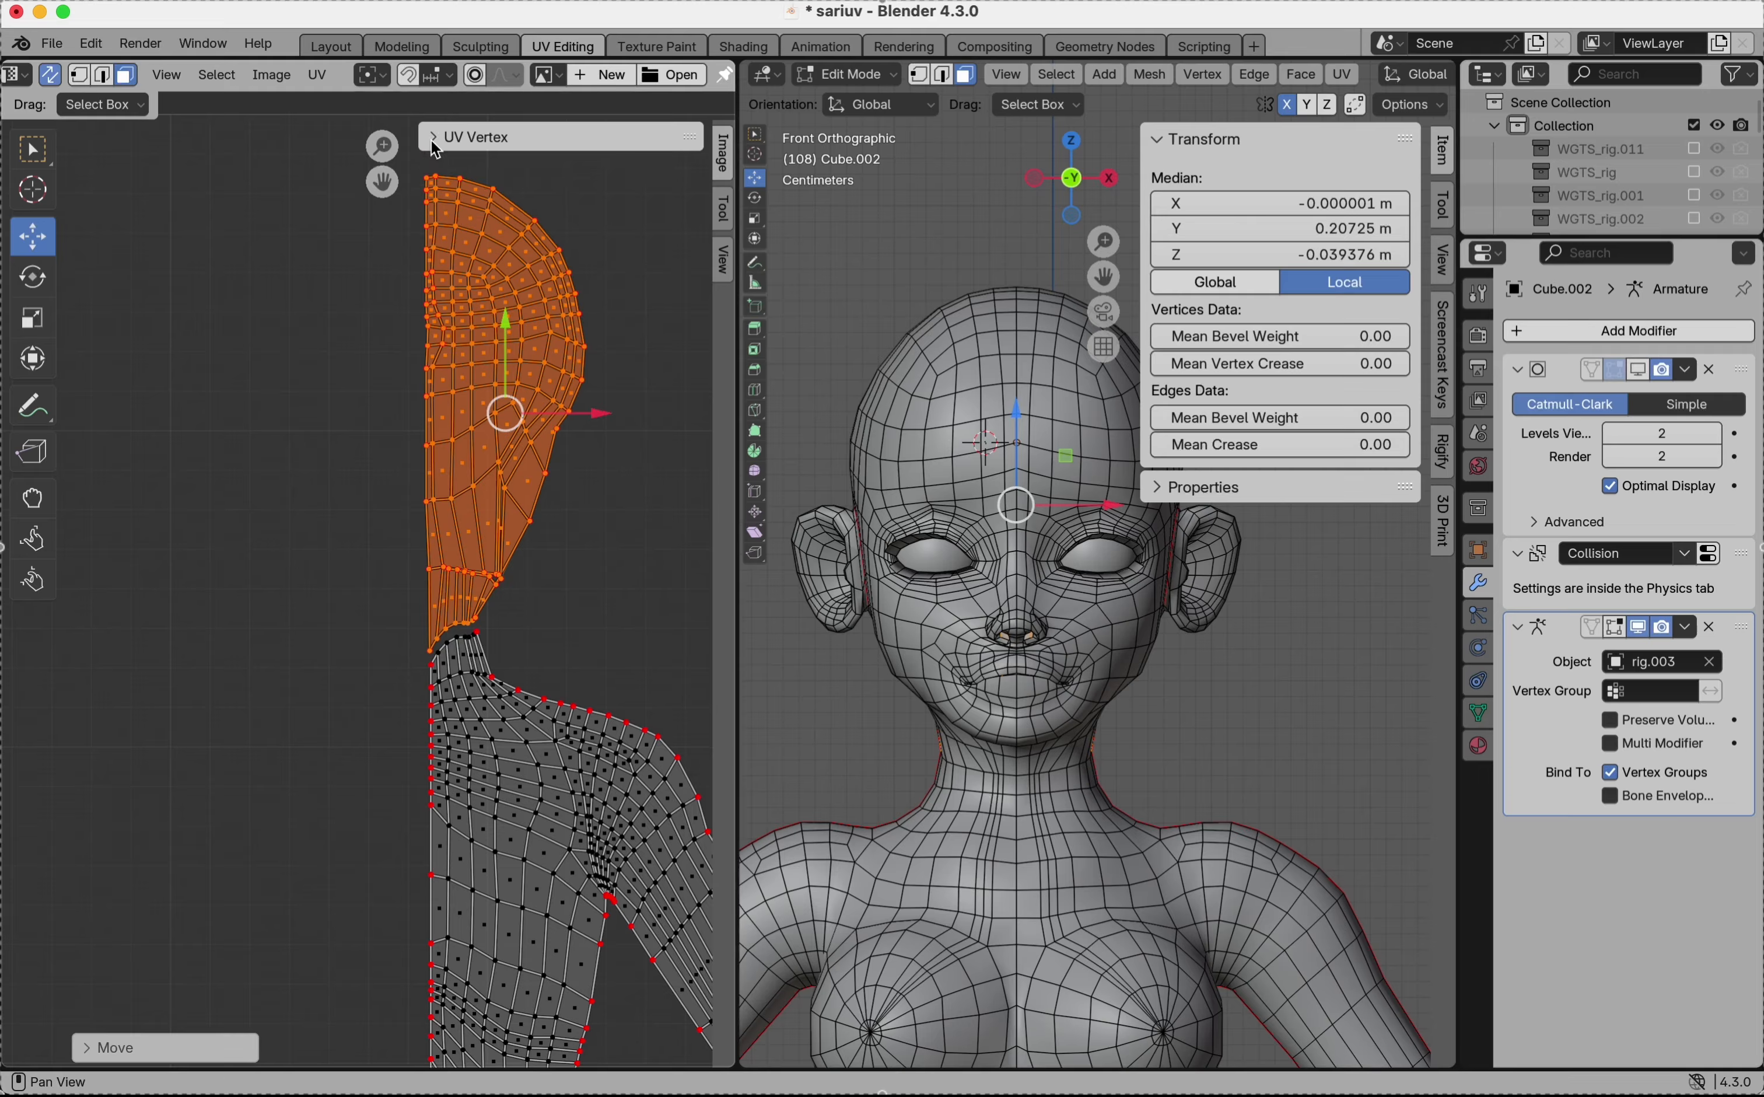
pyautogui.click(1443, 366)
pyautogui.click(1176, 140)
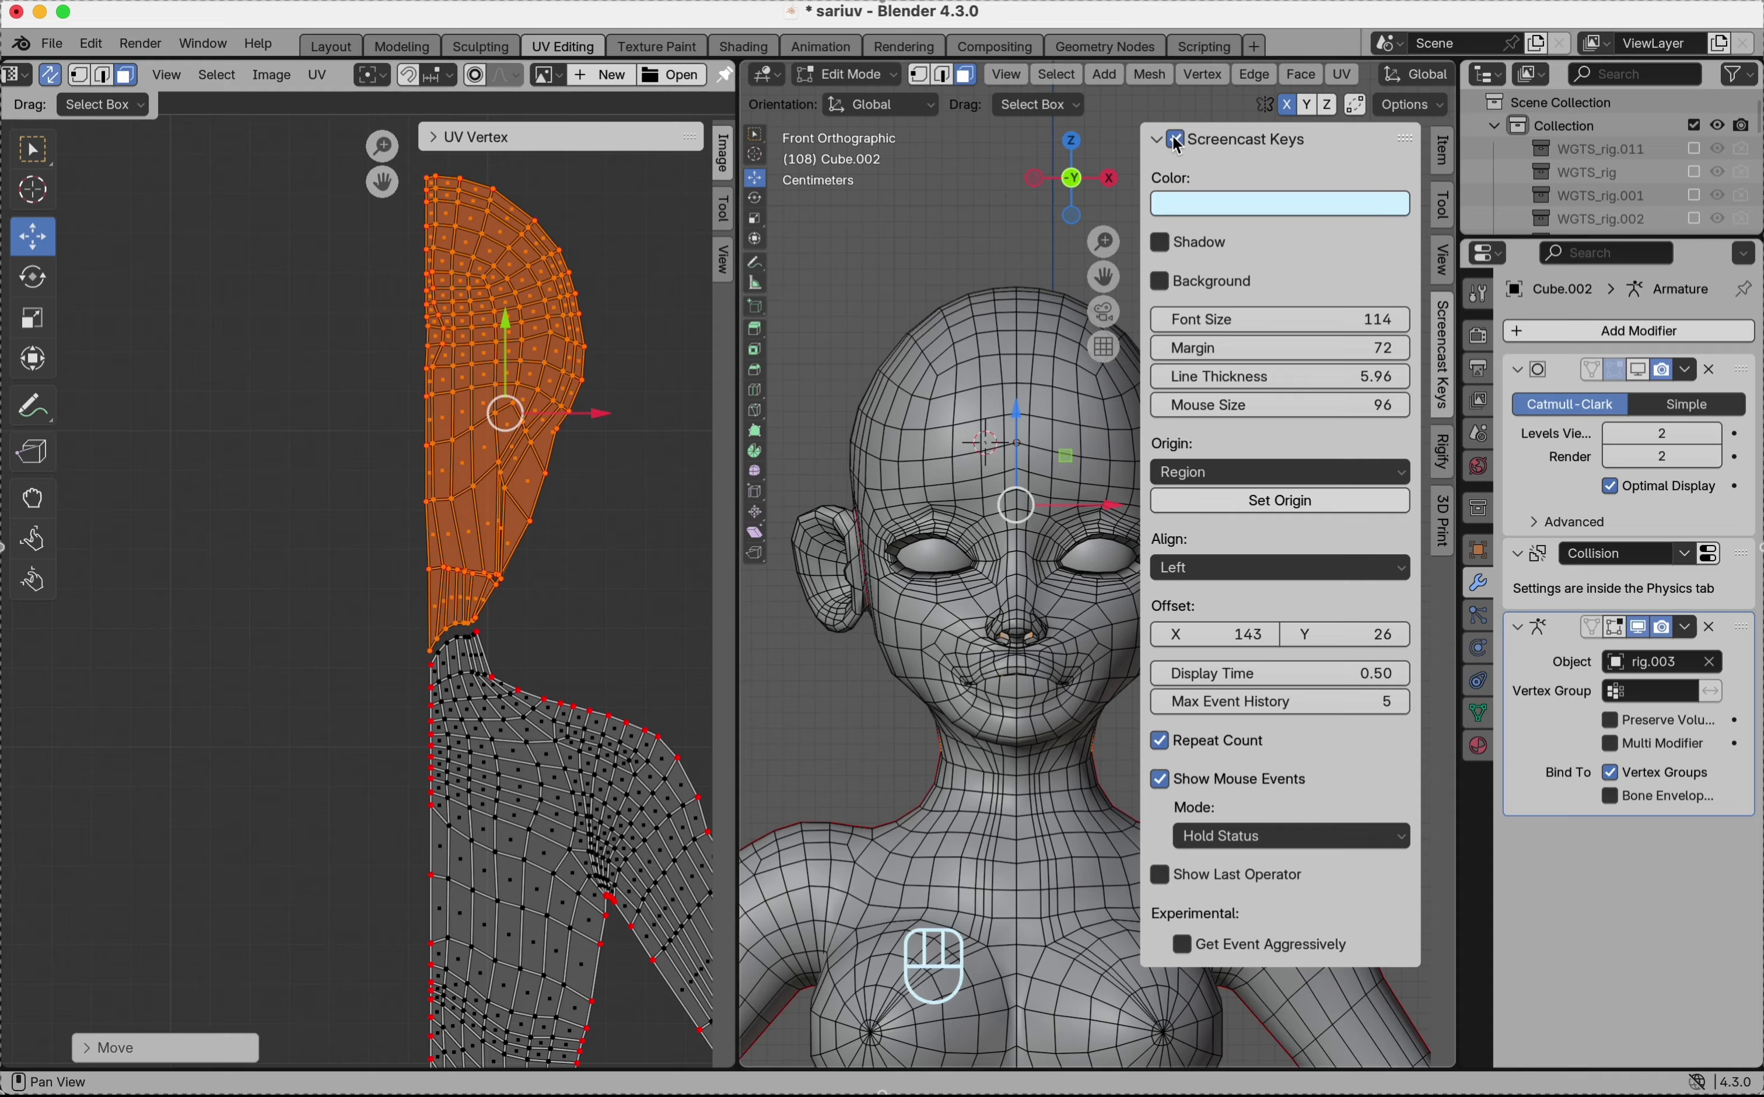
pyautogui.click(1156, 141)
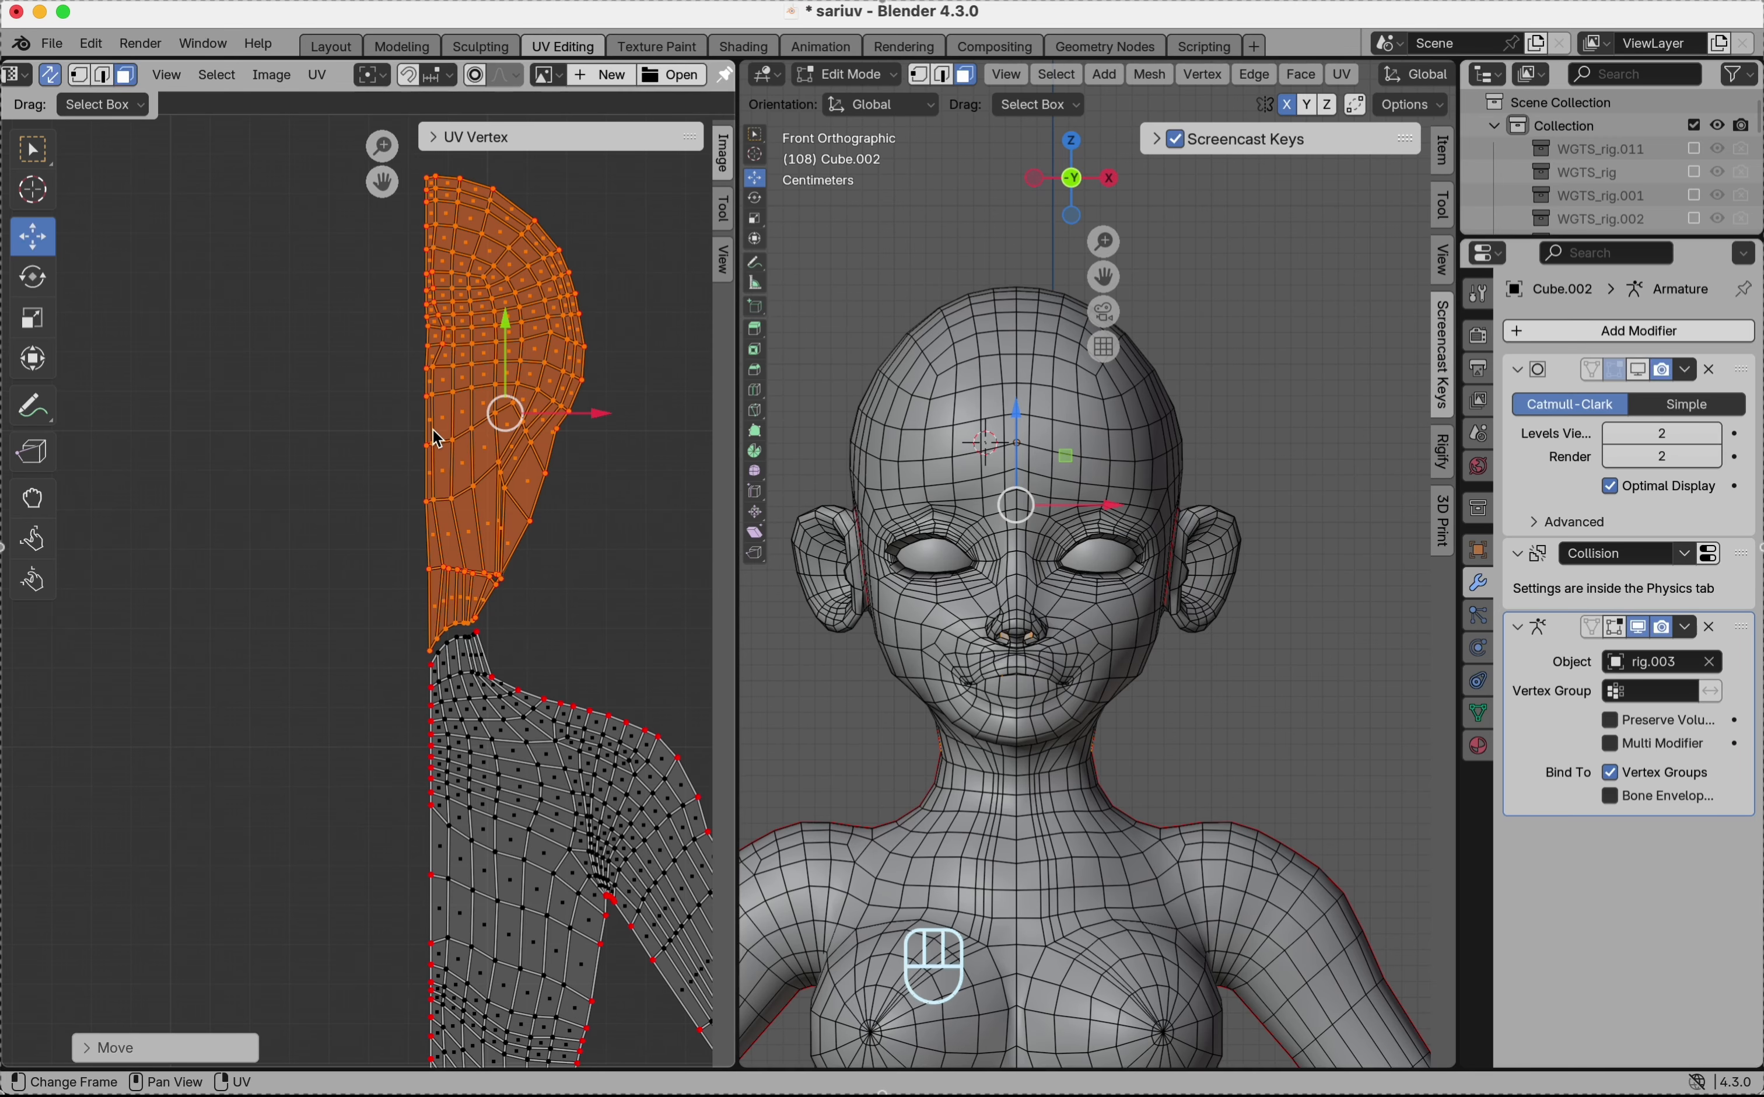
# - Undo the back head's move, move its selected faces upward off the neck again, and deselect them
pyautogui.press('super+z')
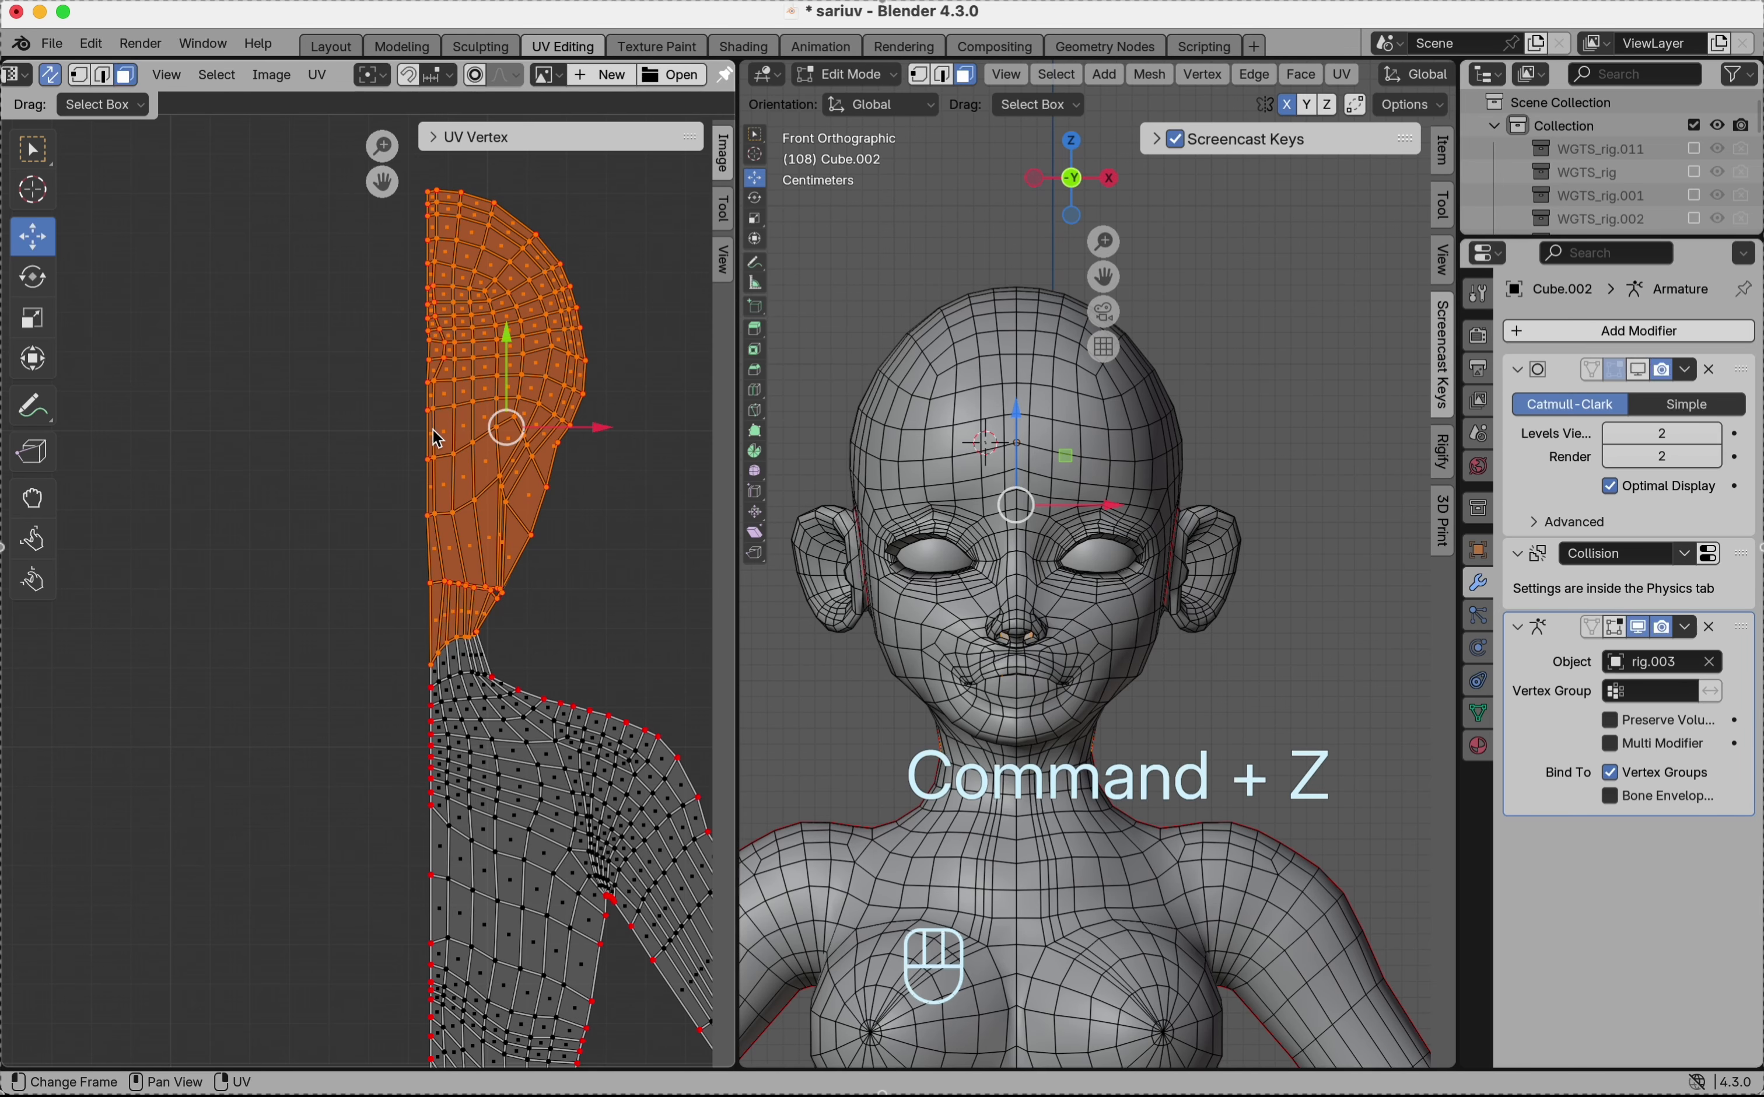
pyautogui.press('g')
pyautogui.click(432, 408)
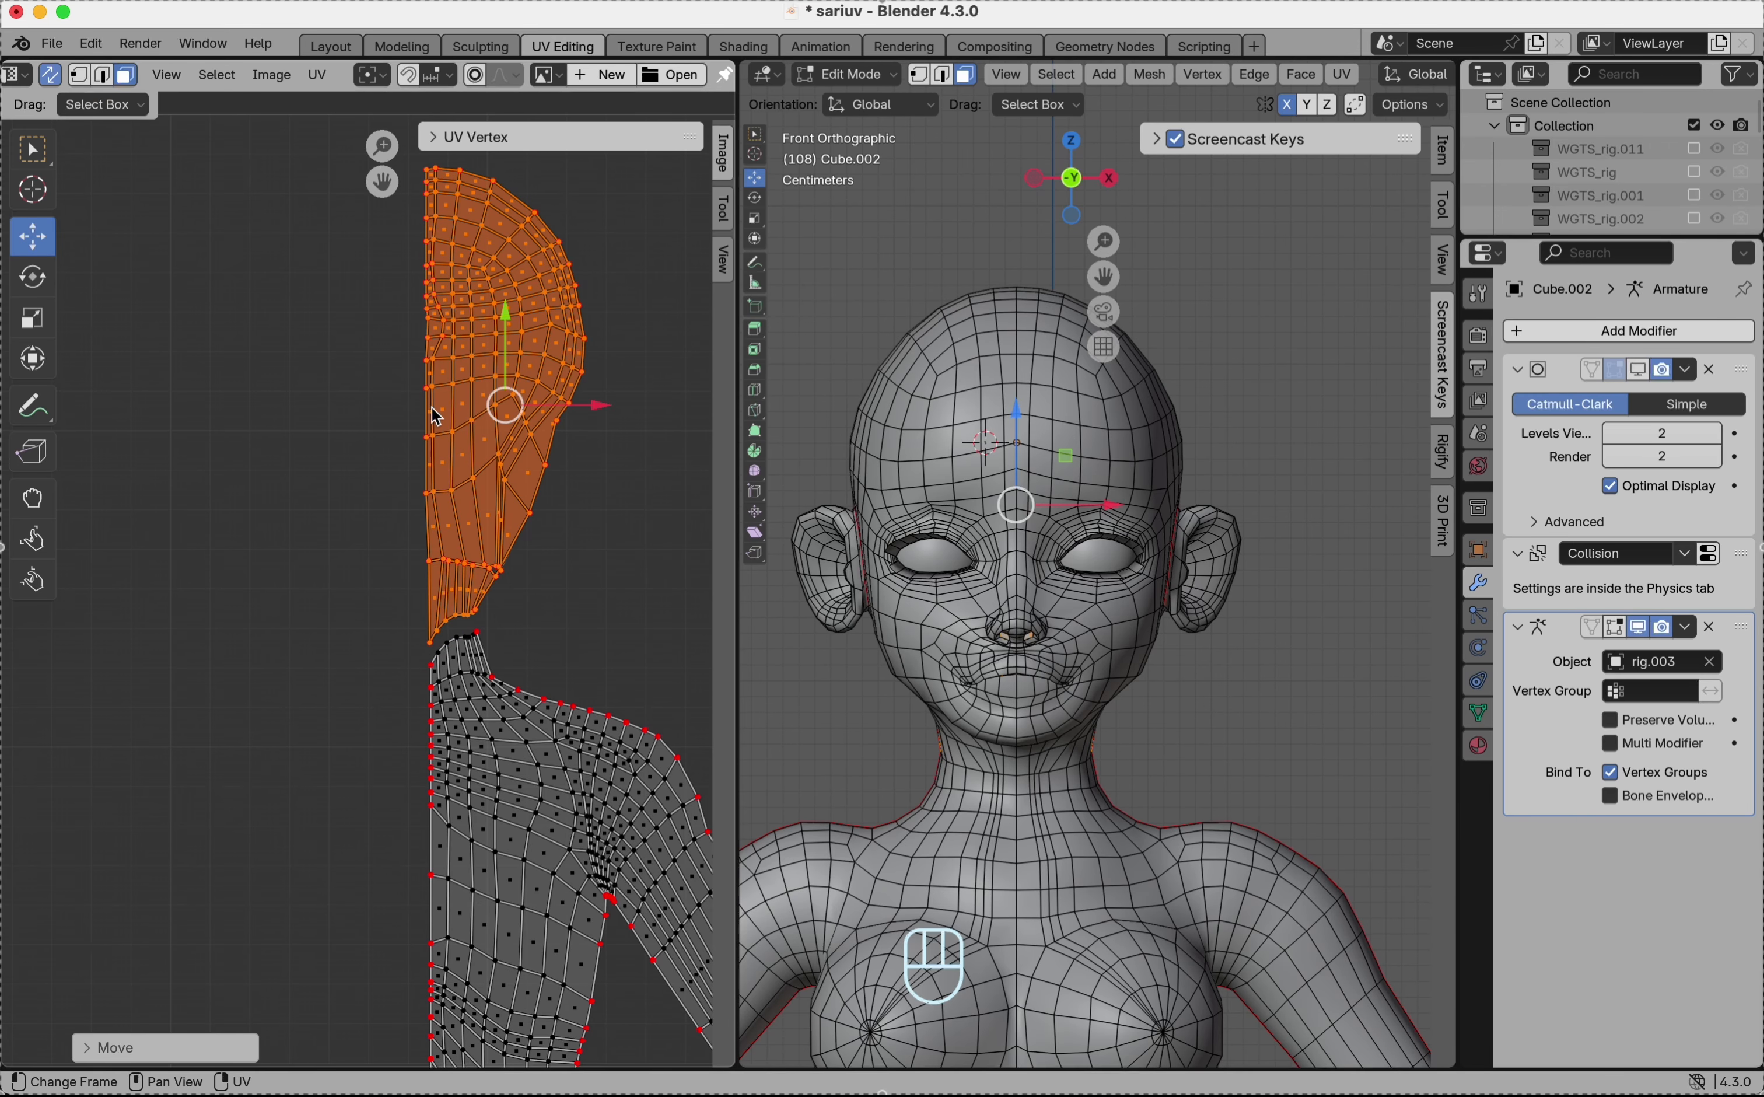
pyautogui.click(313, 556)
# - Try moving the faces of the back torso's midsection out of the body island, and undo the move
pyautogui.scroll(-1, 470, 477)
pyautogui.scroll(-10, 474, 484)
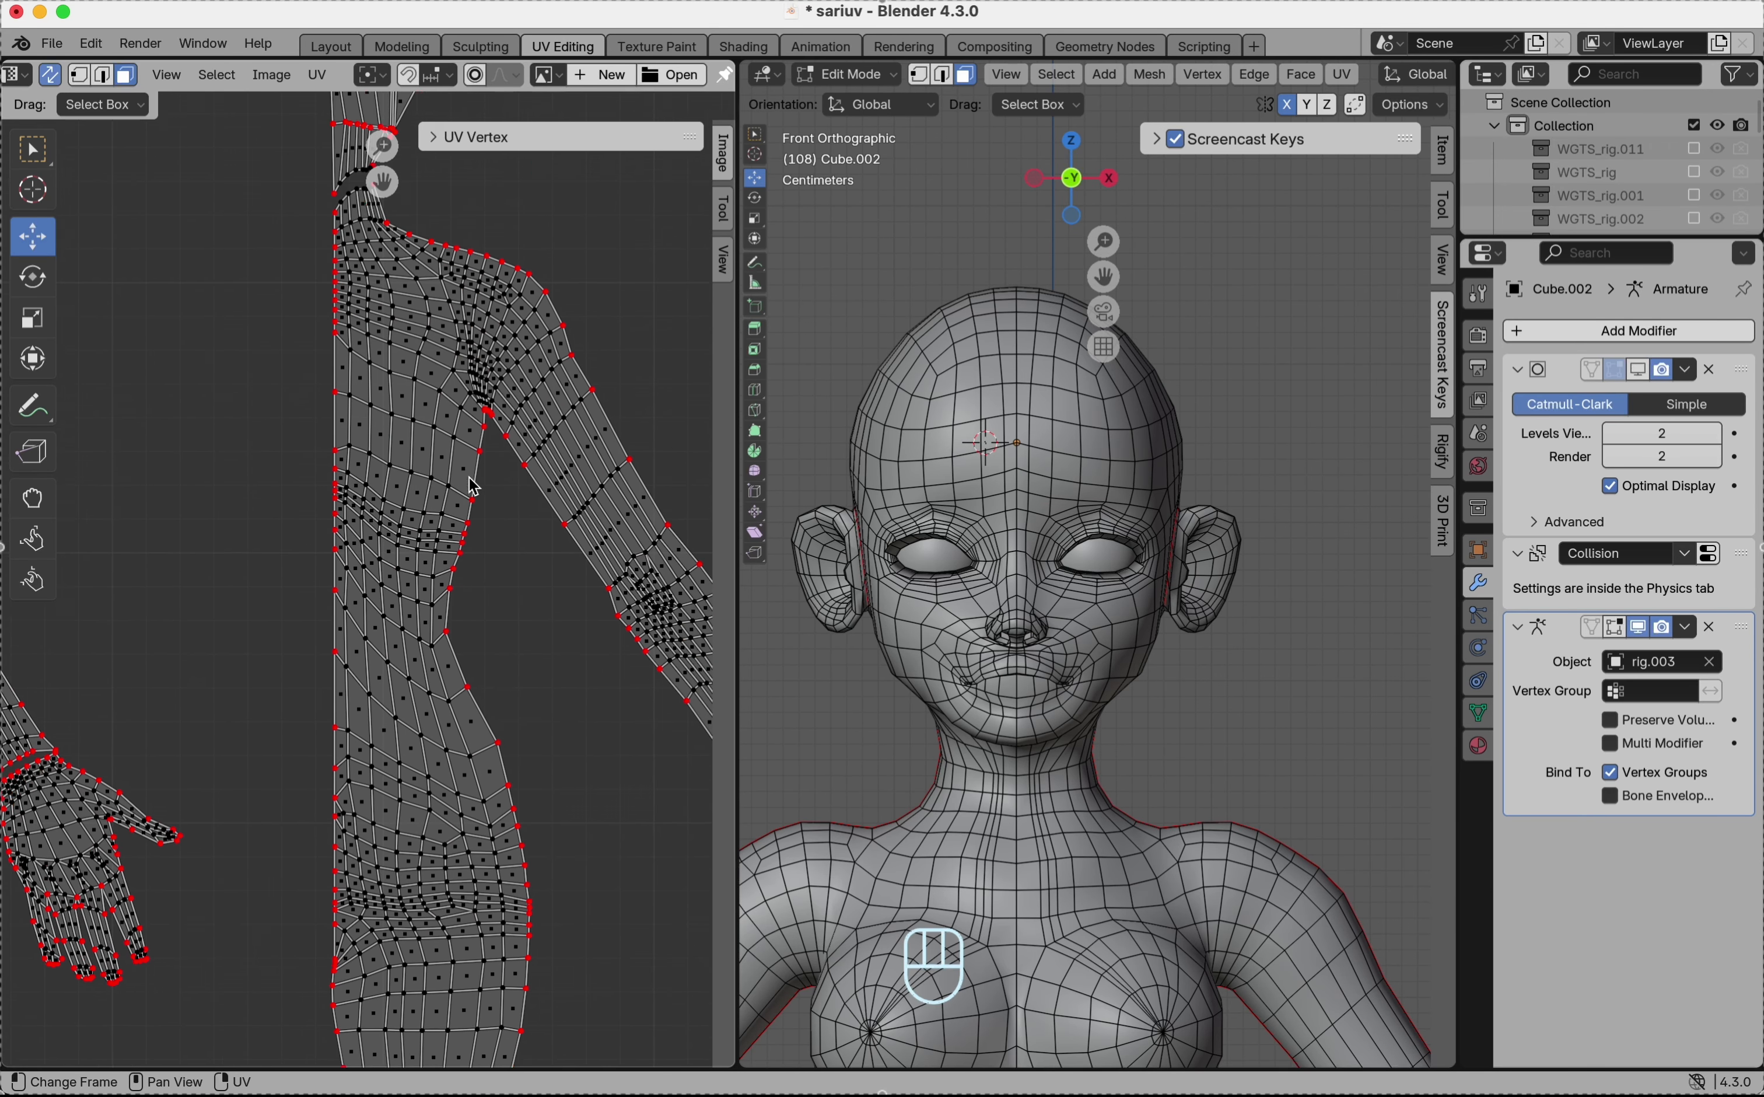
pyautogui.scroll(2, 532, 259)
pyautogui.moveTo(209, 482); pyautogui.dragTo(468, 718)
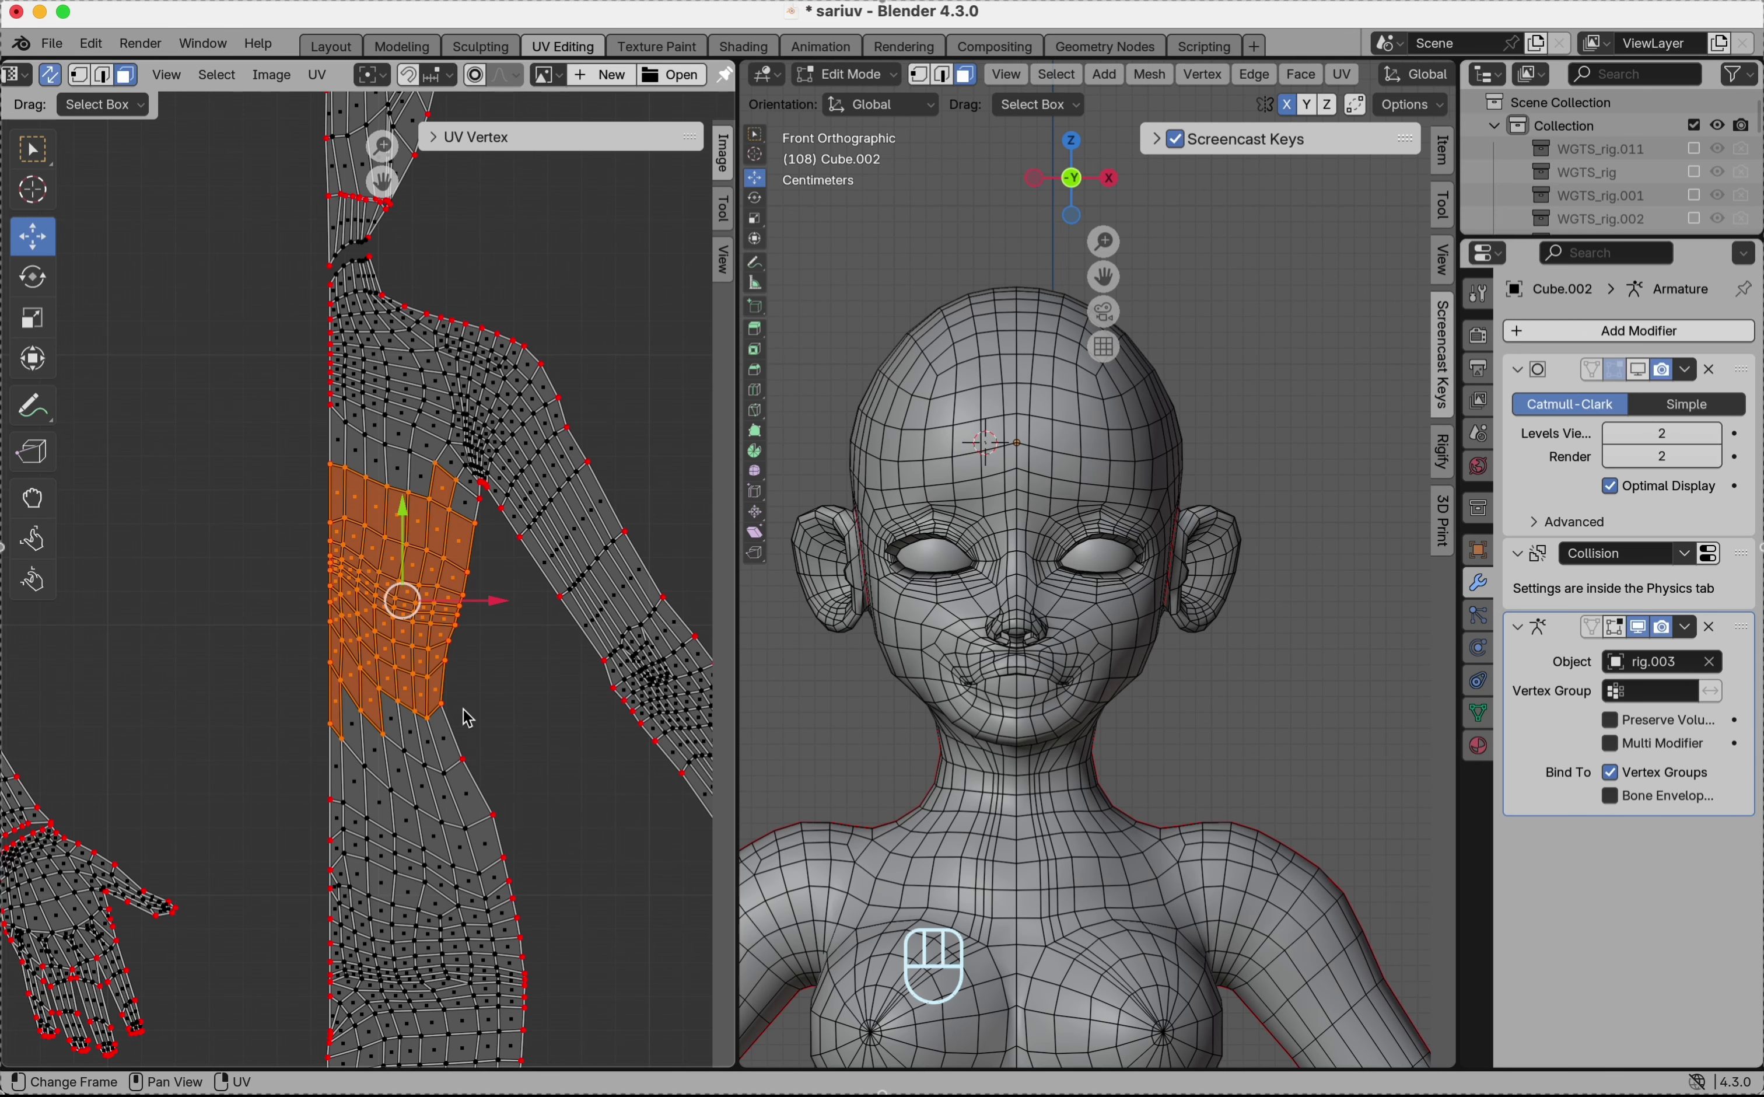
pyautogui.press('g')
pyautogui.click(304, 709)
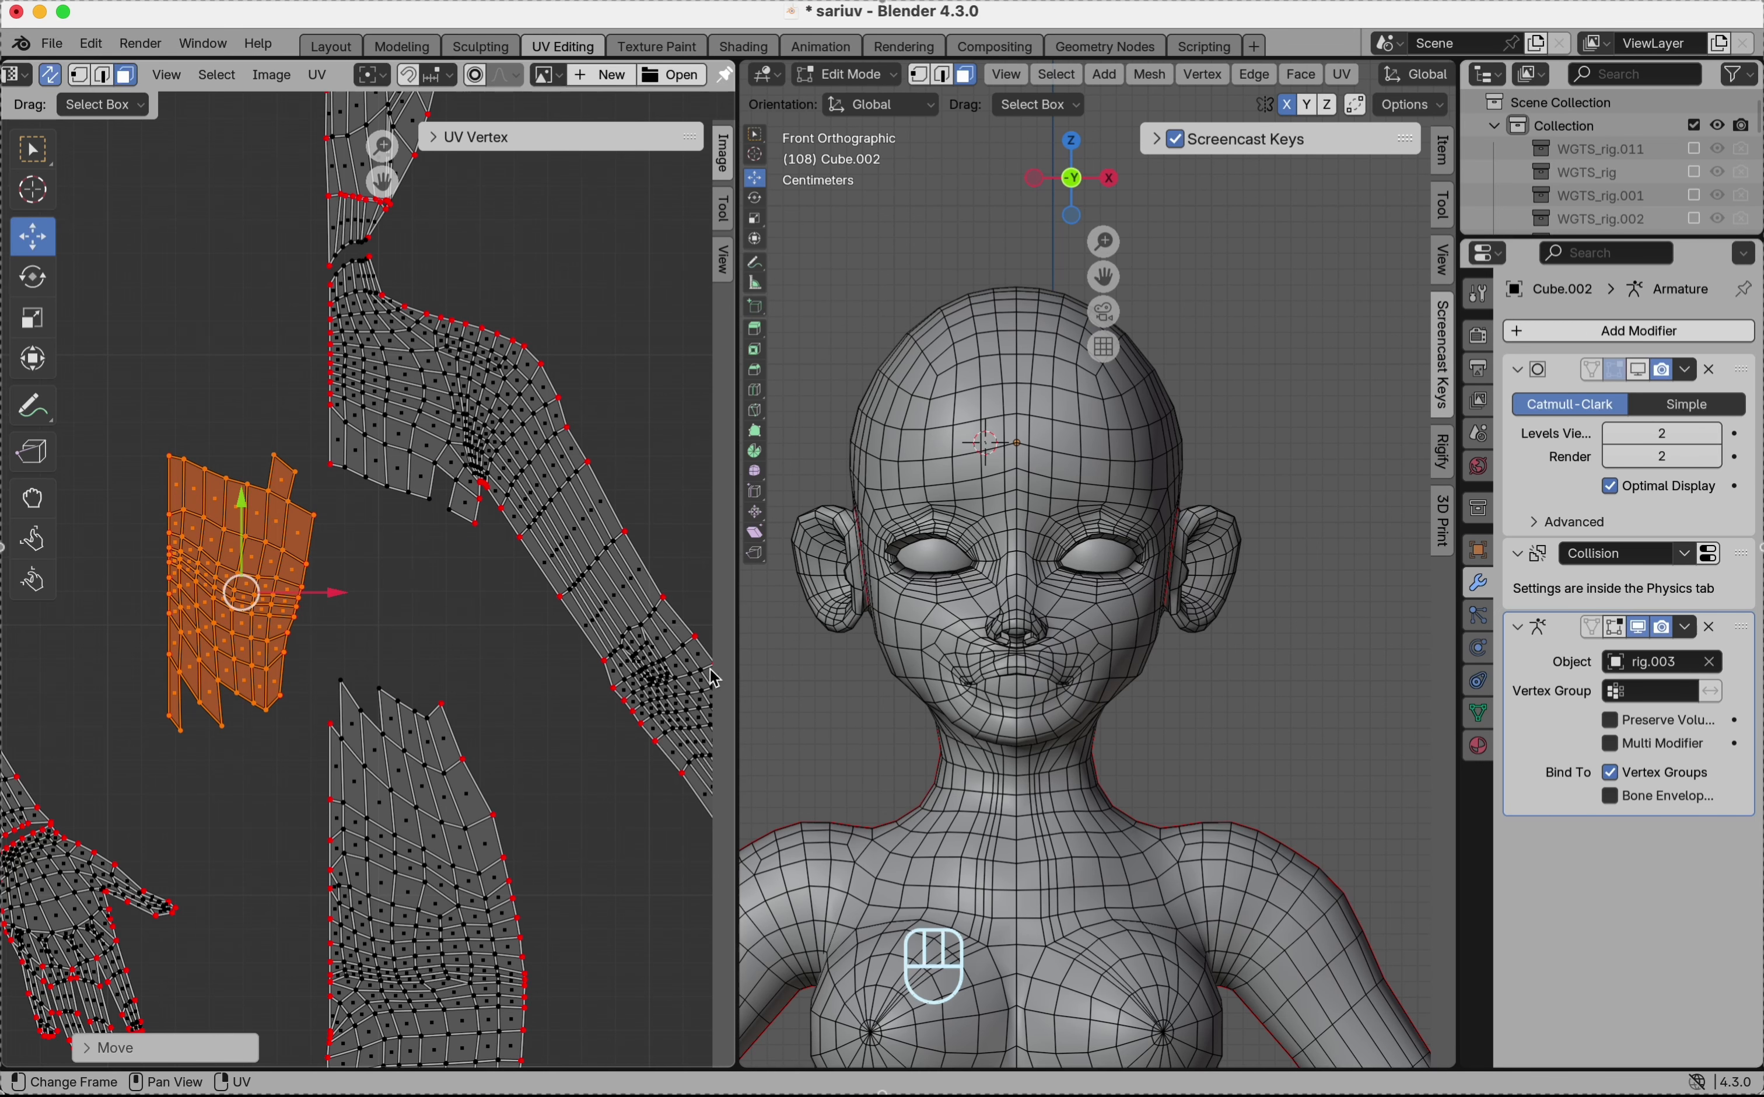
pyautogui.press('super+z')
pyautogui.press('super+z')
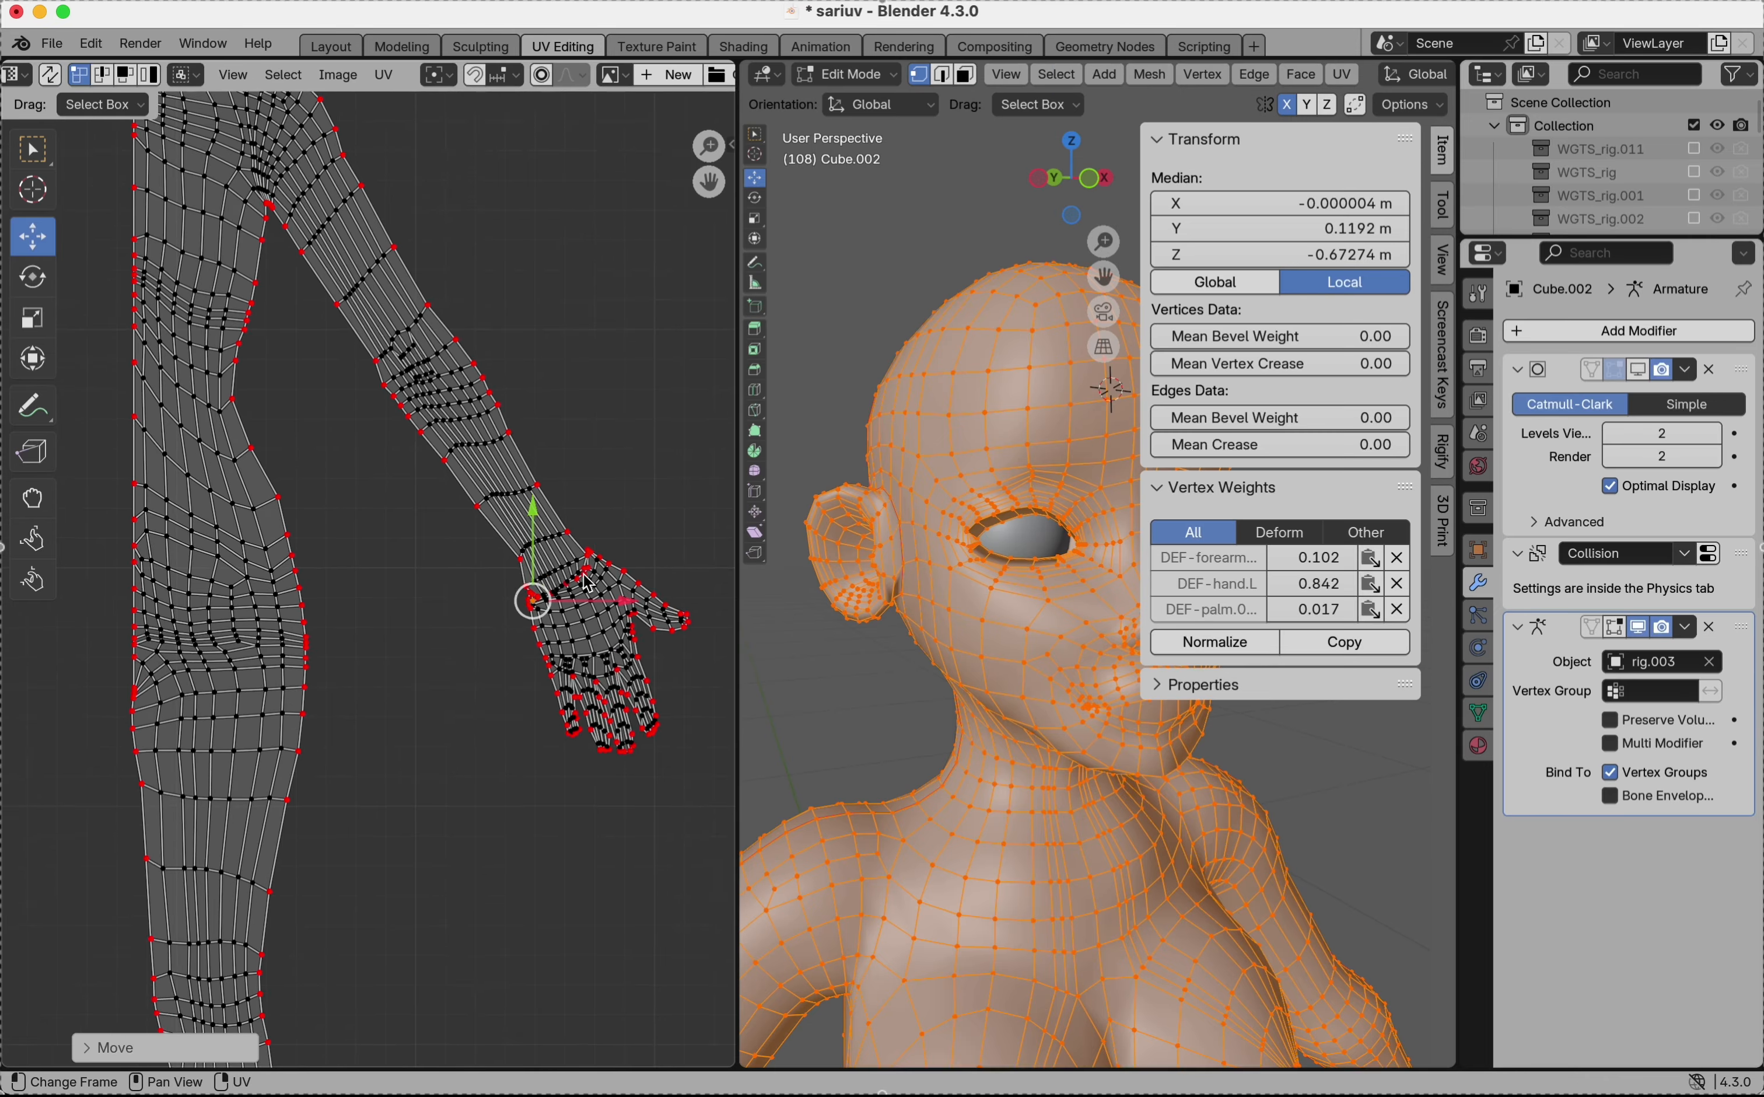
# - Examine the full UV layout, checking the front body island's chest, arm and head areas for distortion
pyautogui.scroll(-5, 584, 584)
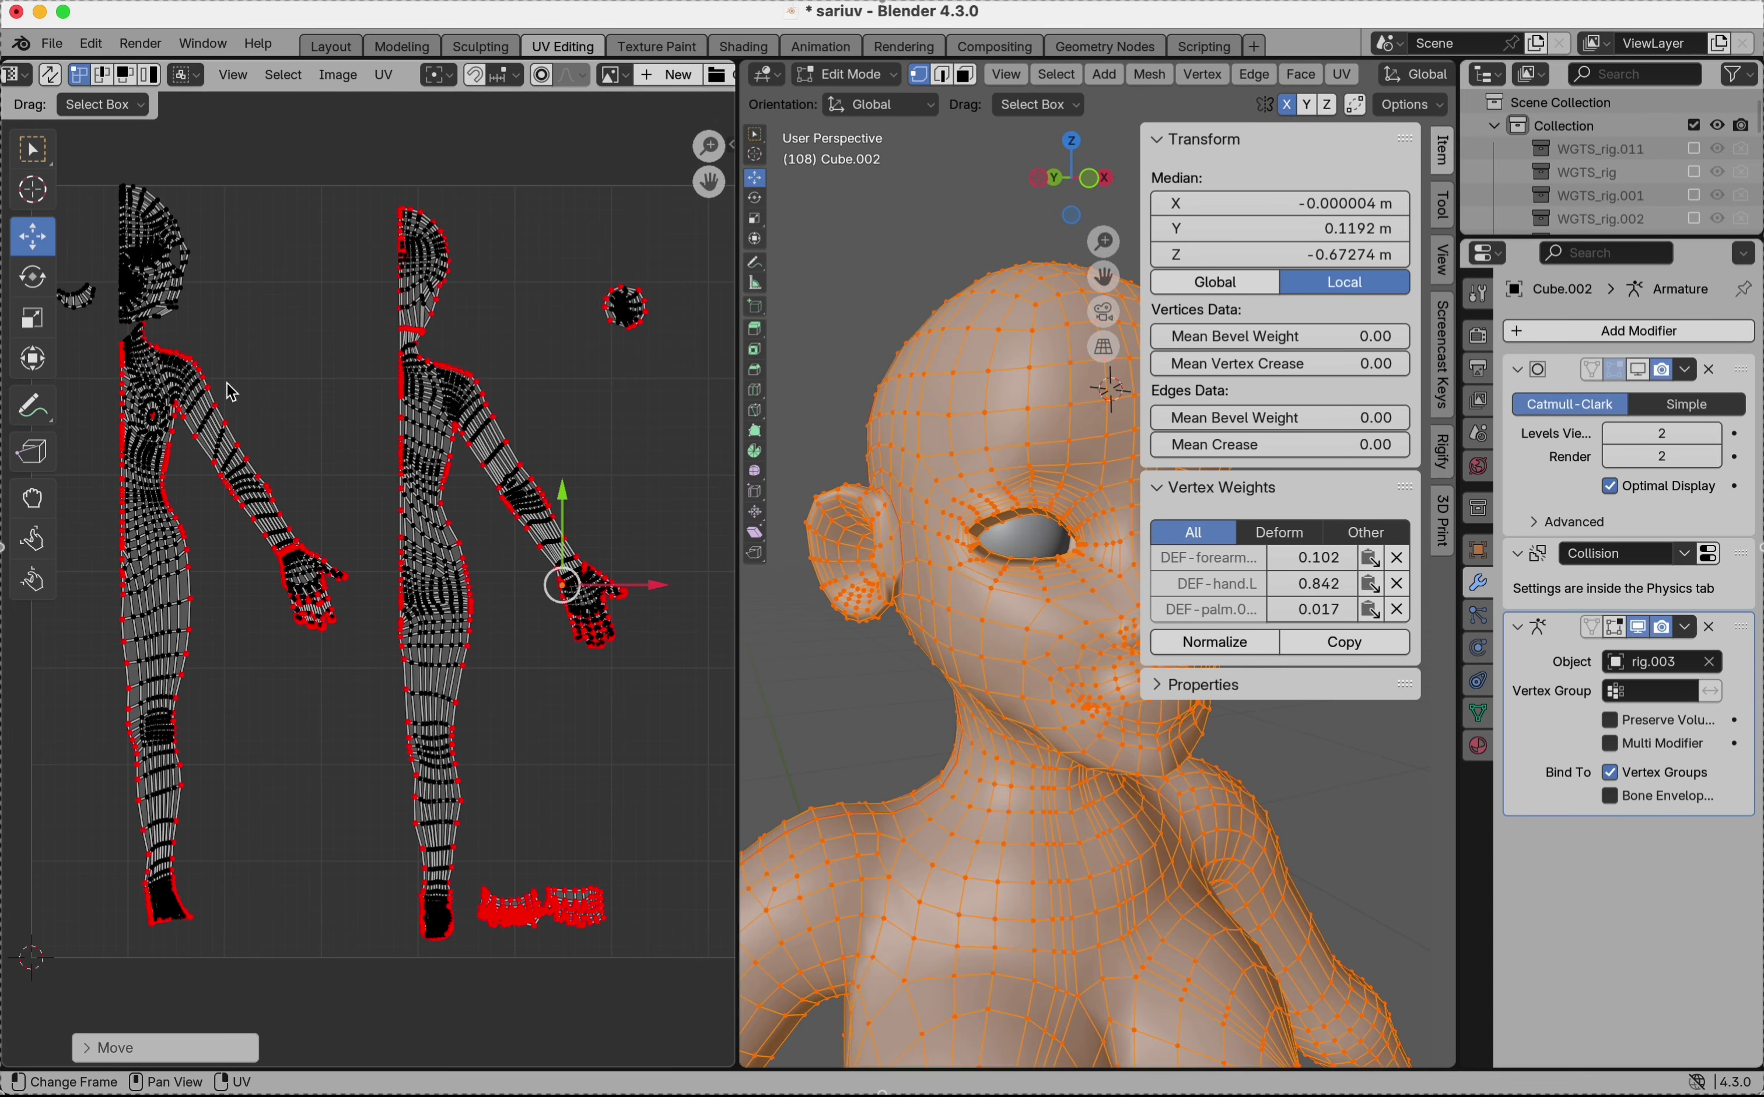
pyautogui.scroll(-2, 230, 391)
pyautogui.scroll(3, 230, 391)
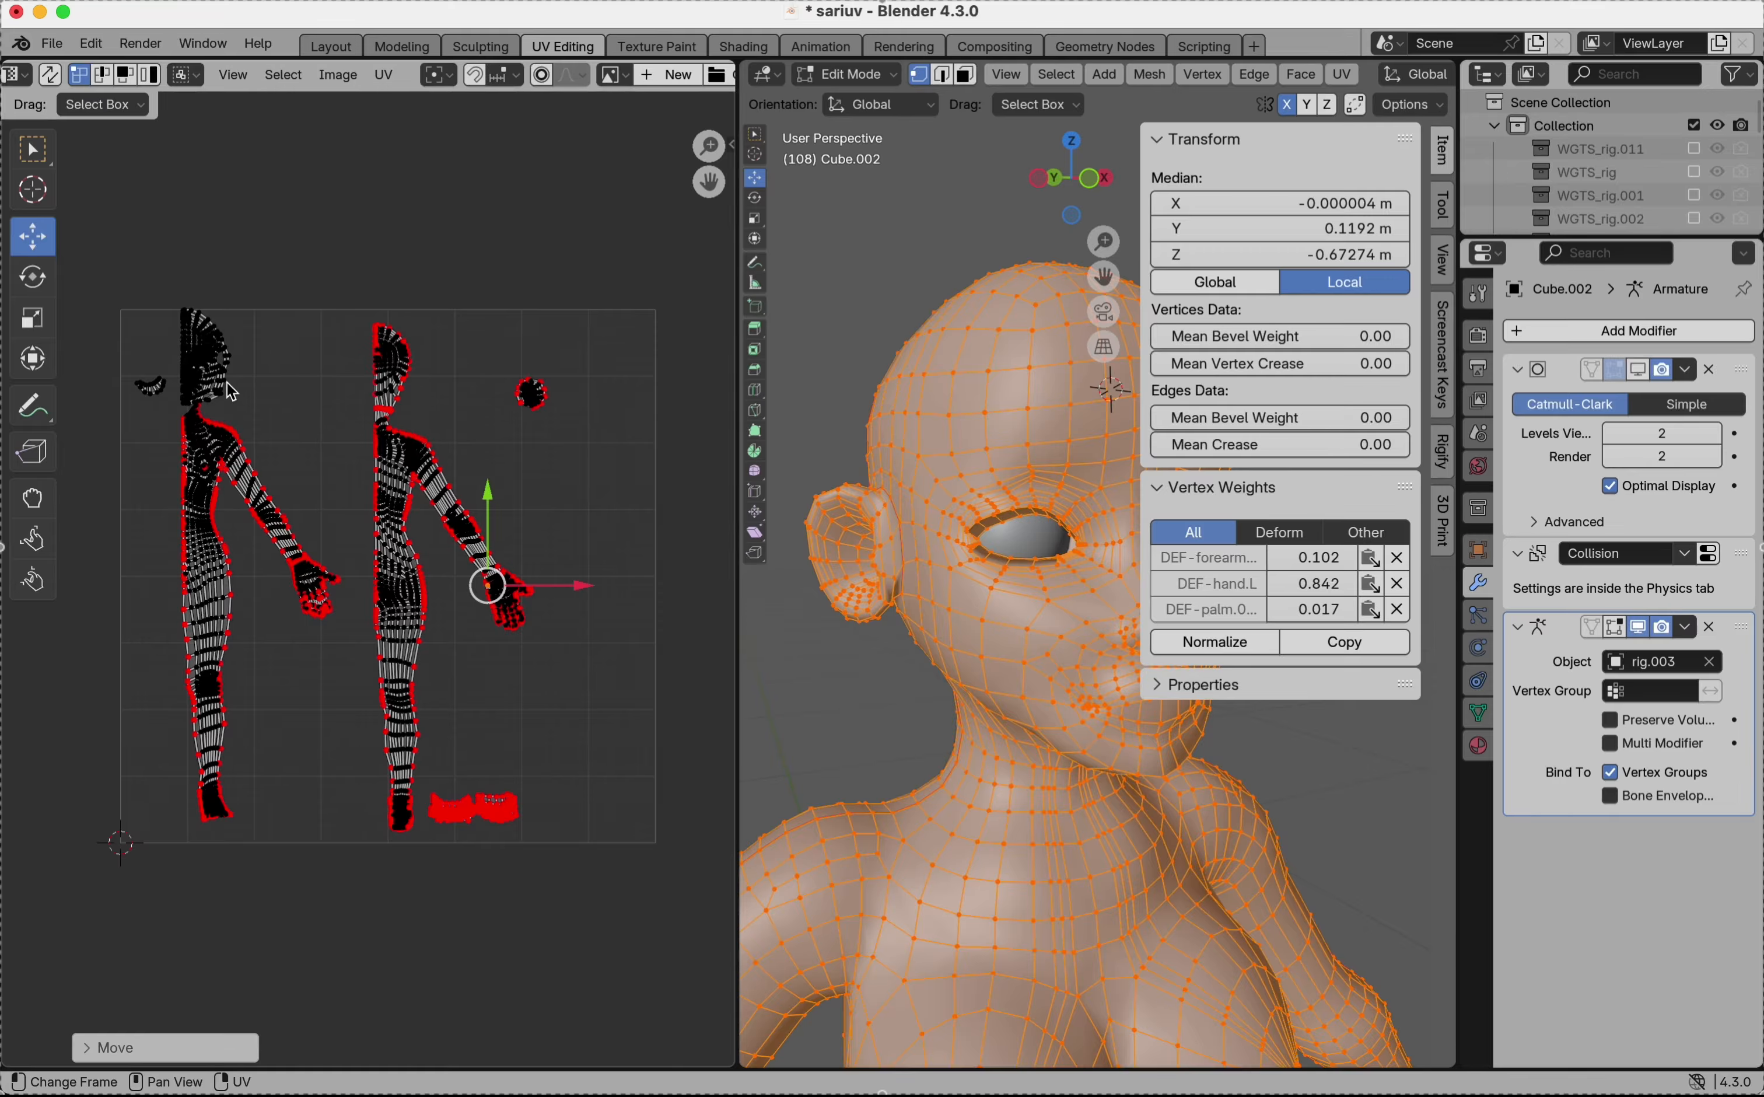
pyautogui.scroll(2, 375, 382)
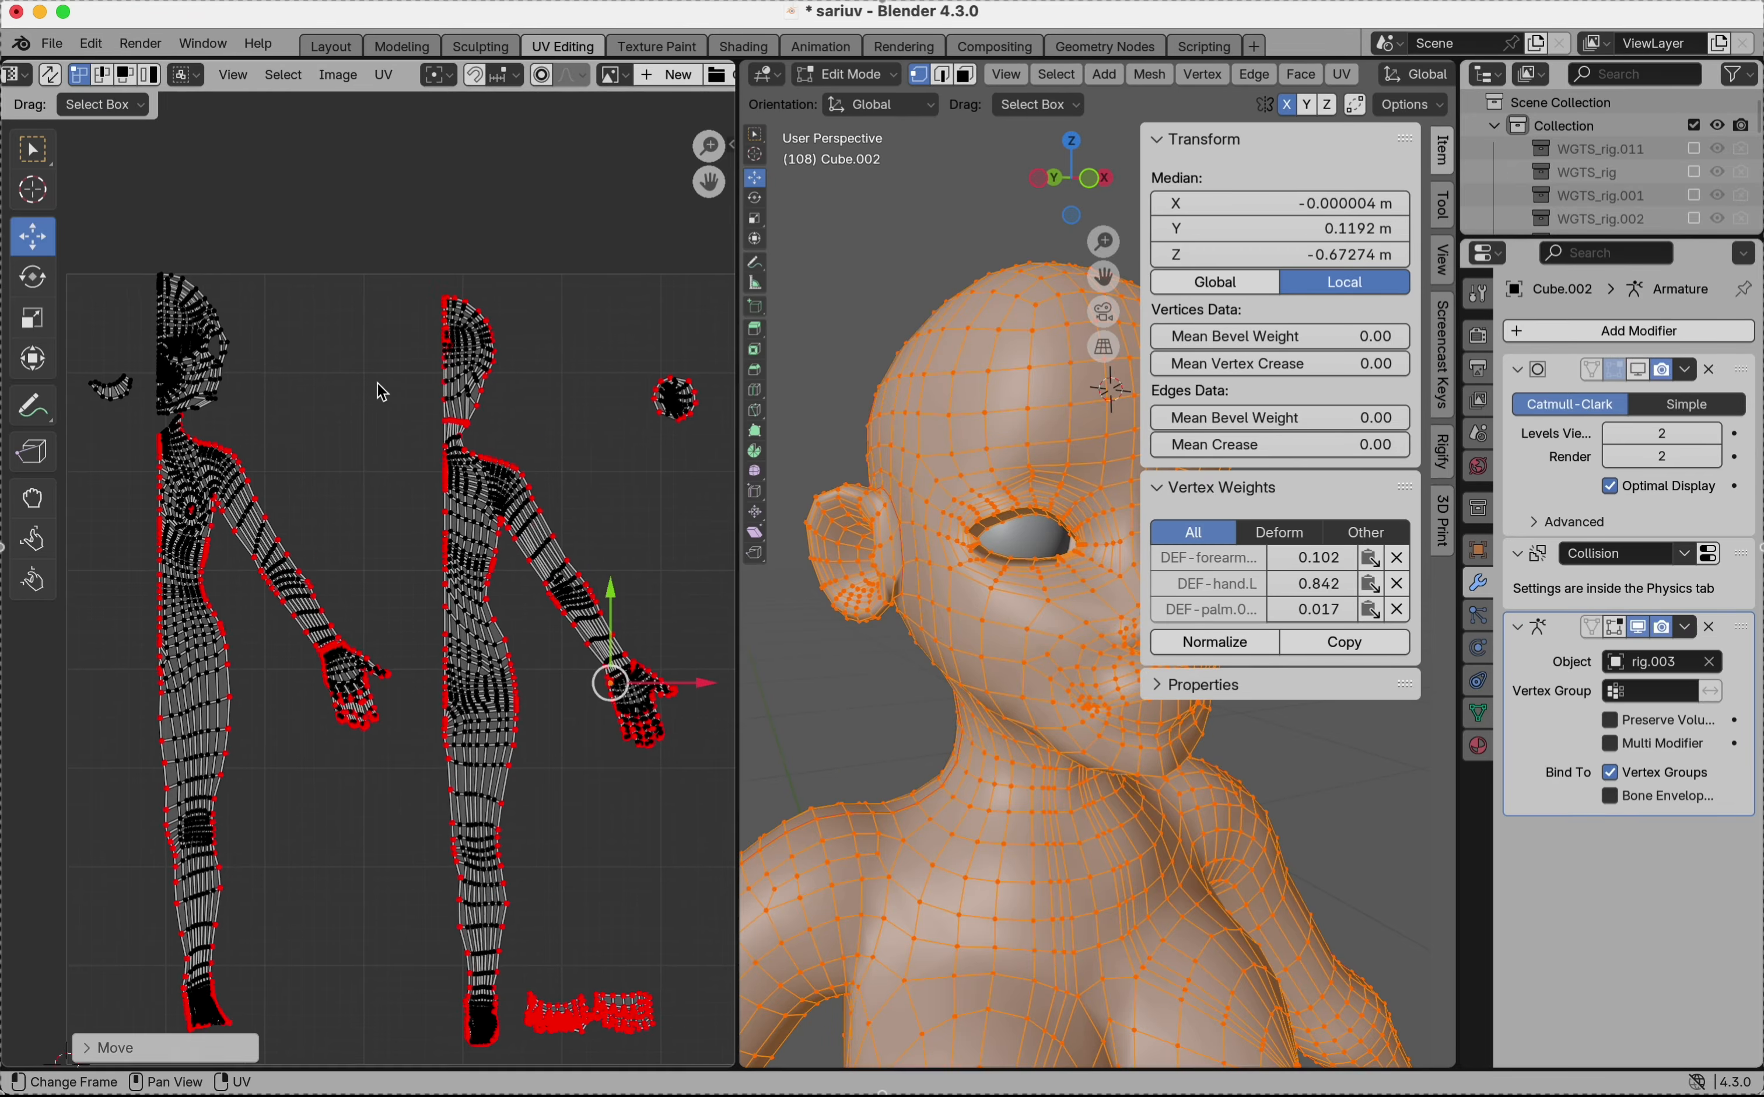
pyautogui.hscroll(-3, 376, 382)
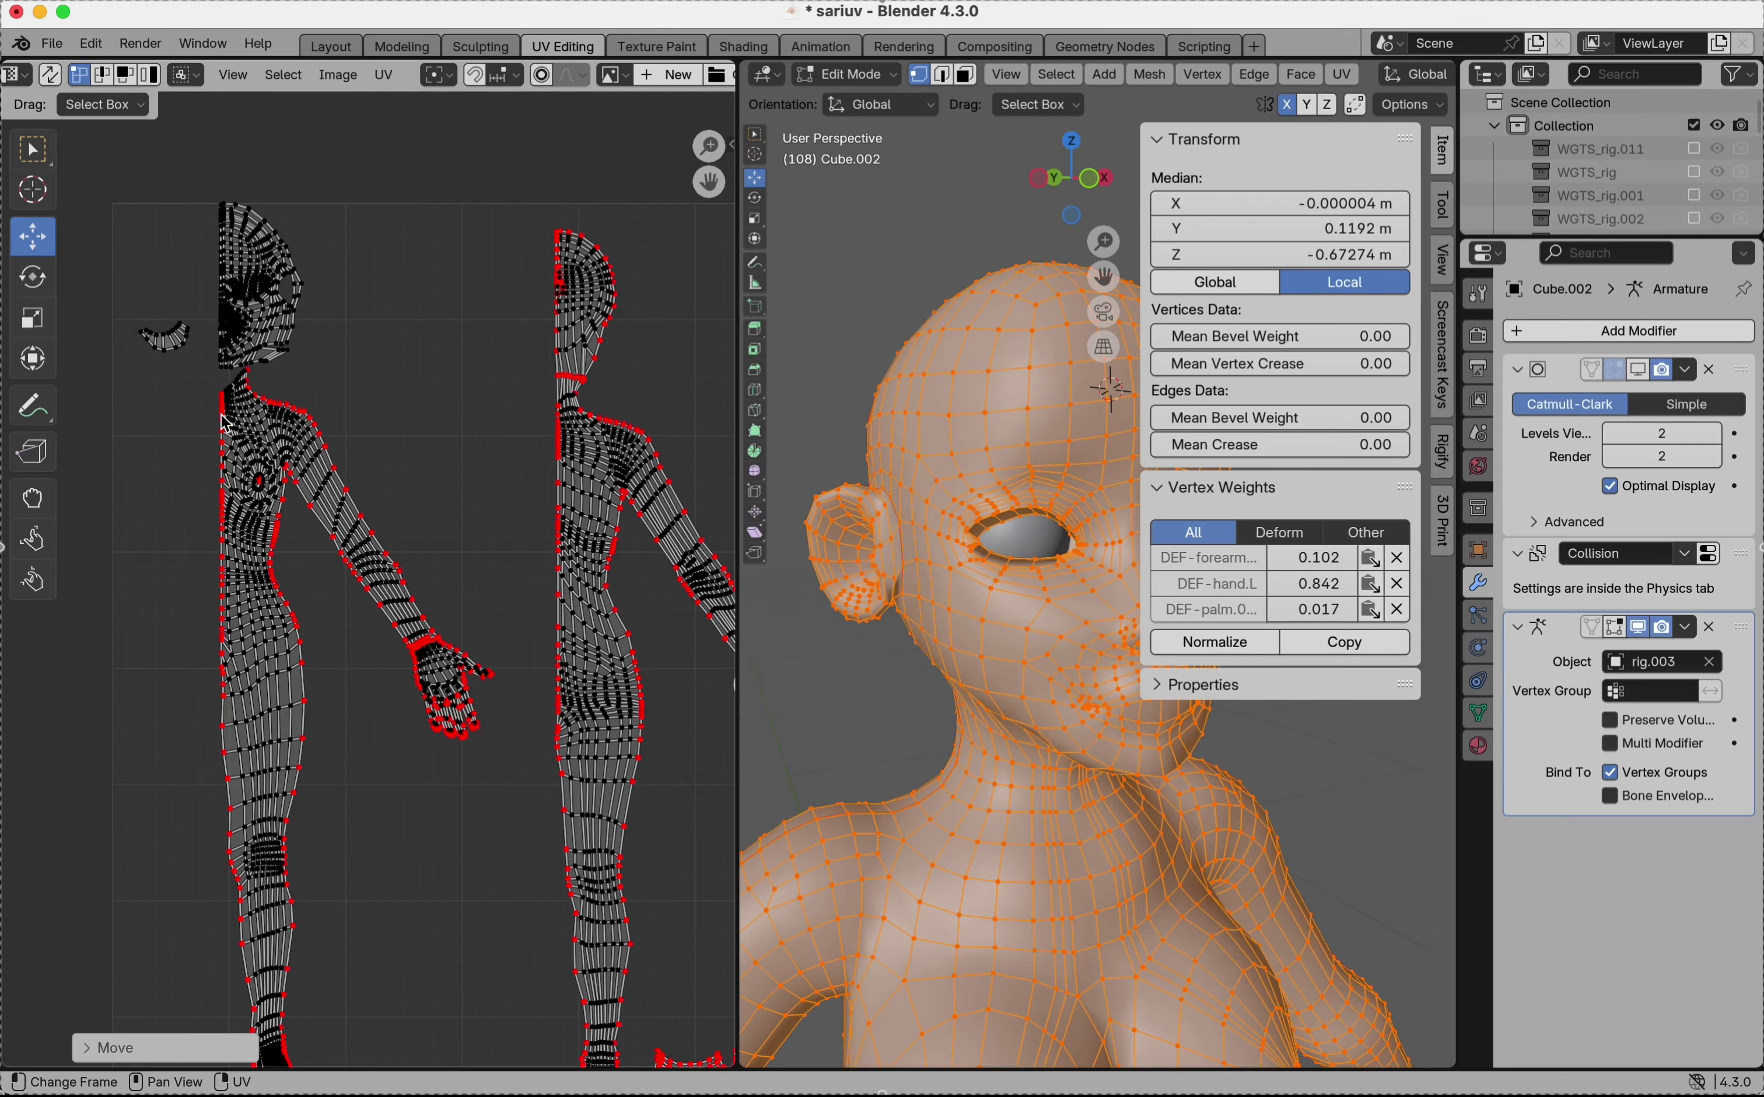
pyautogui.scroll(5, 222, 430)
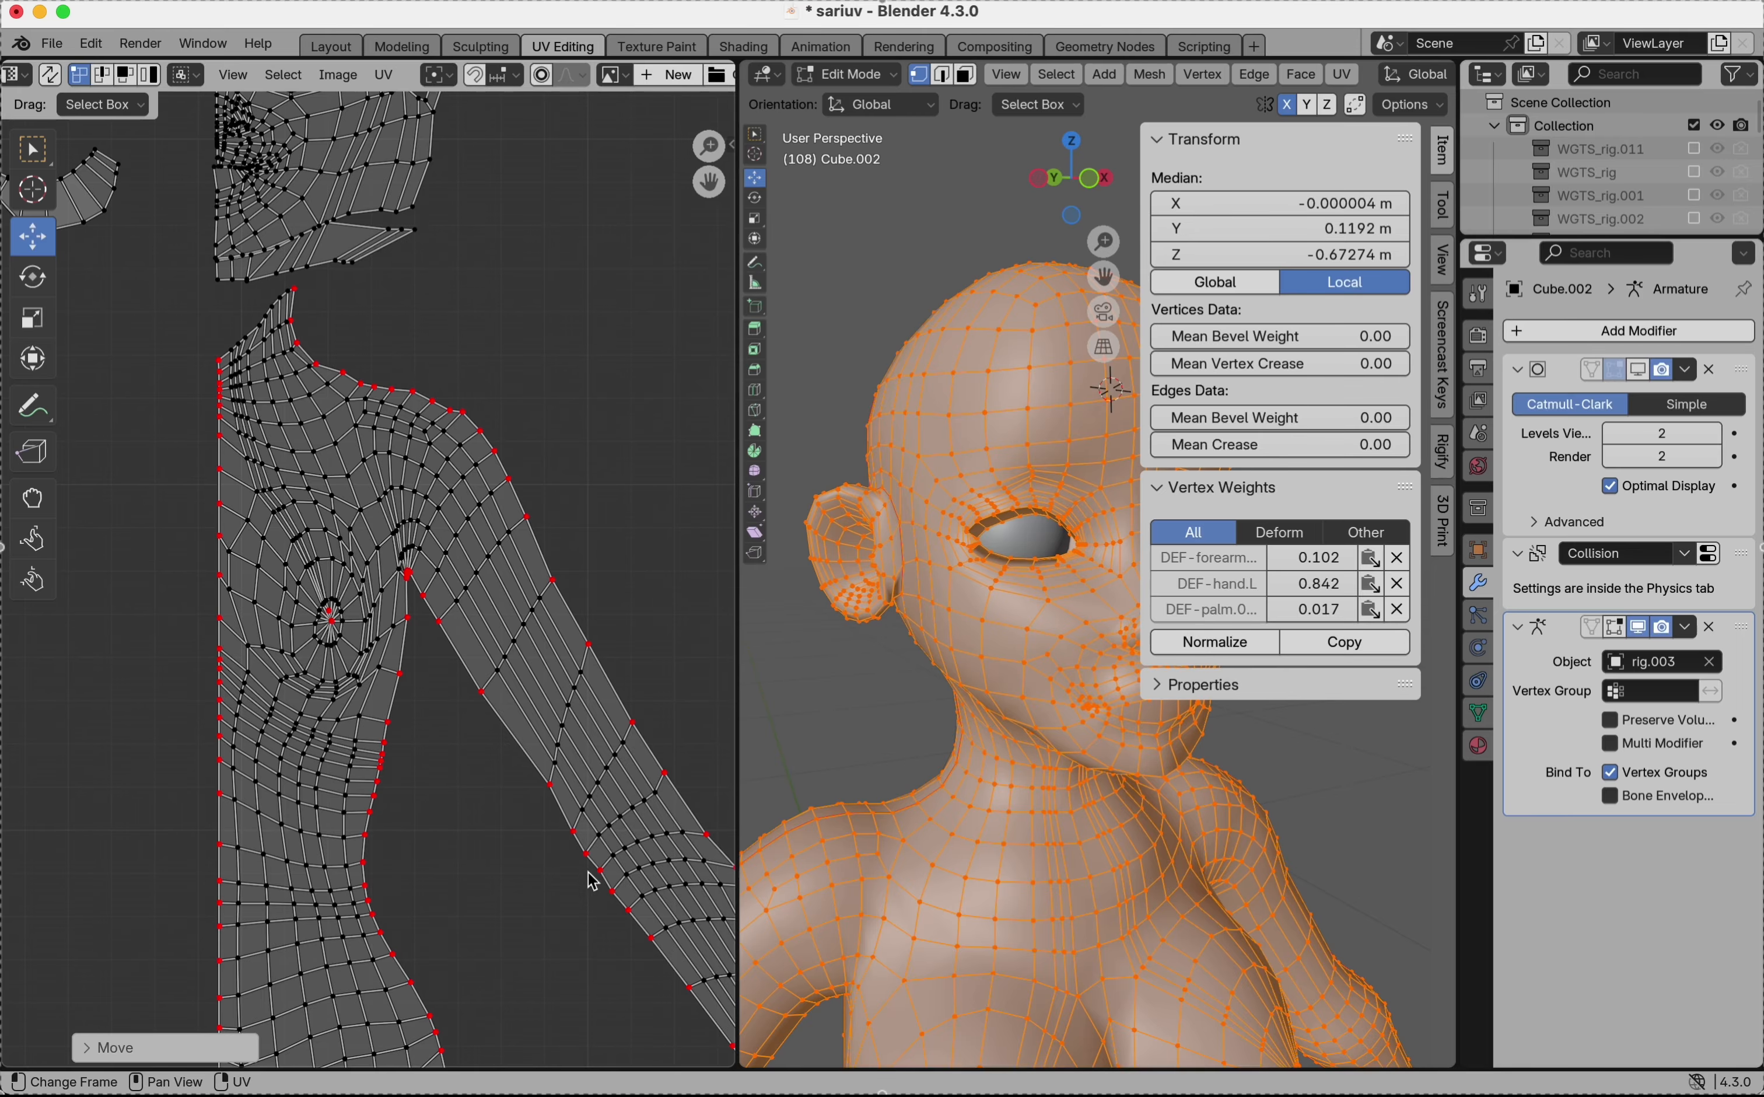
pyautogui.scroll(-4, 423, 524)
pyautogui.scroll(4, 308, 197)
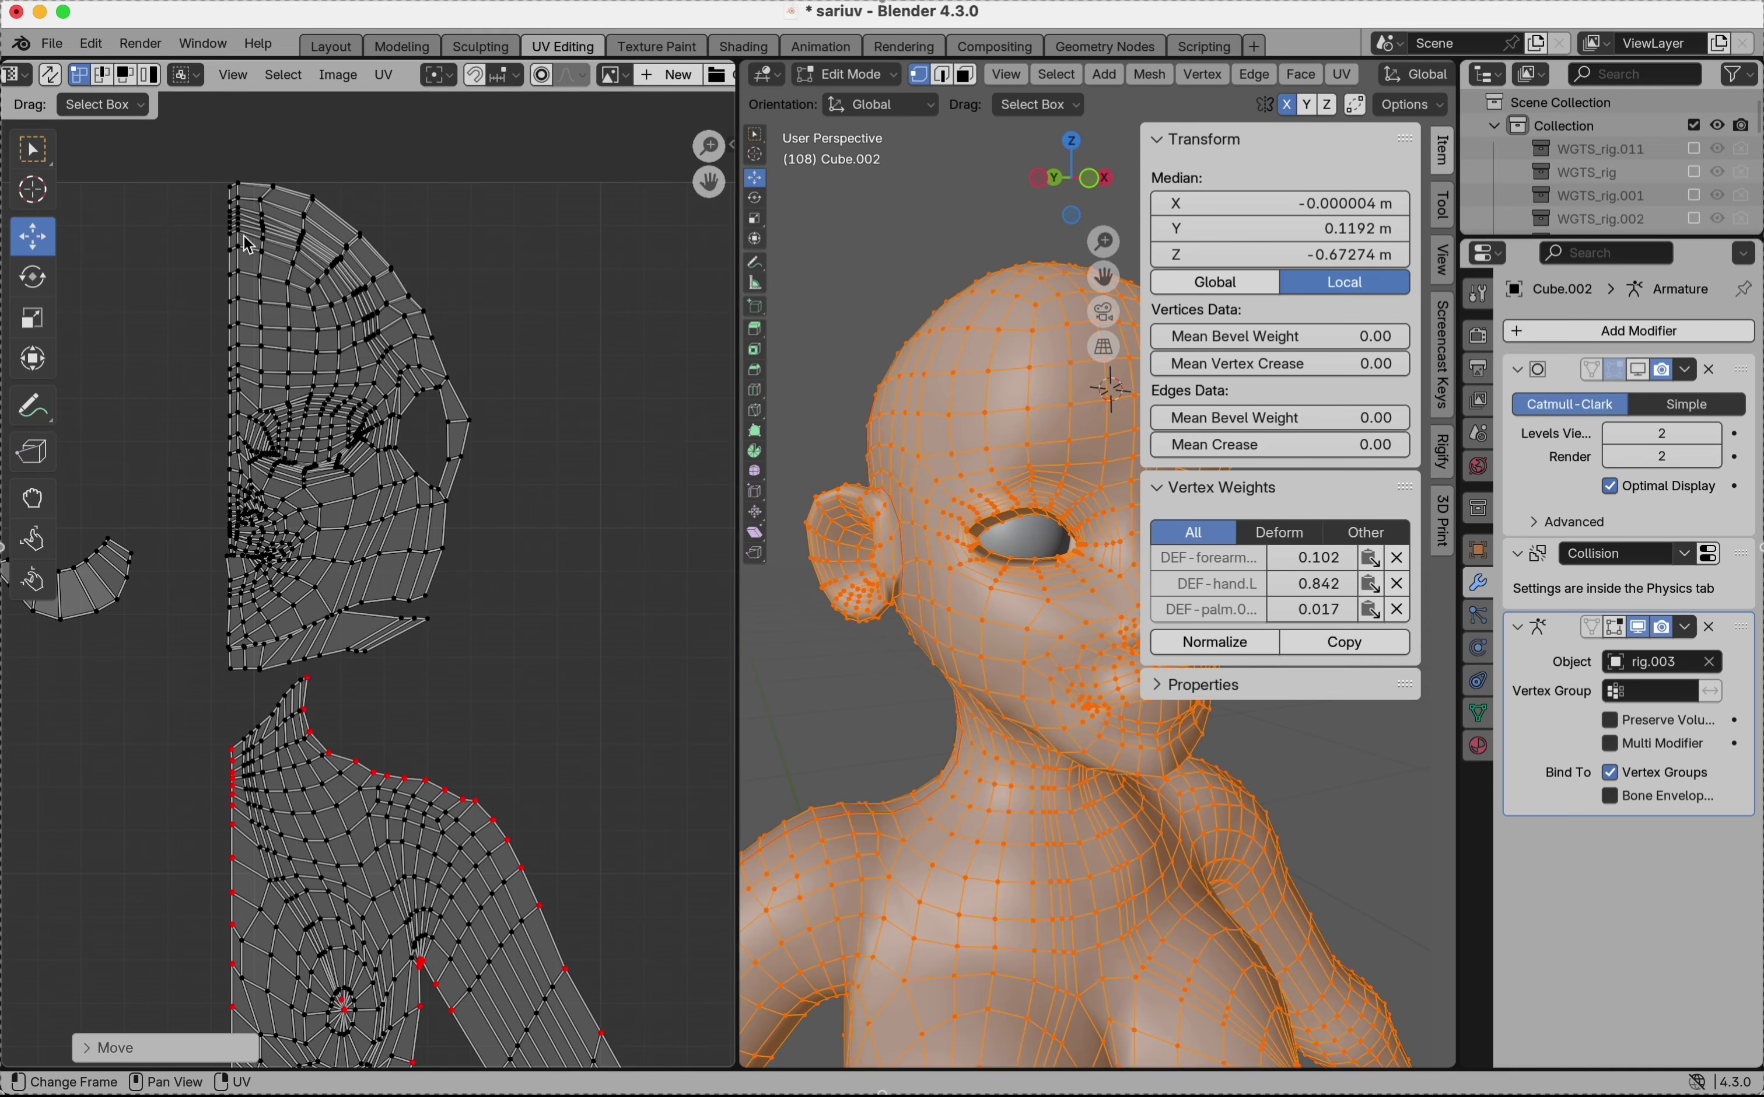
# - Select the front head's centreline, chin, jaw and ear-opening edge loops in the UV editor, pin their vertices and clear the selection
pyautogui.scroll(2, 247, 245)
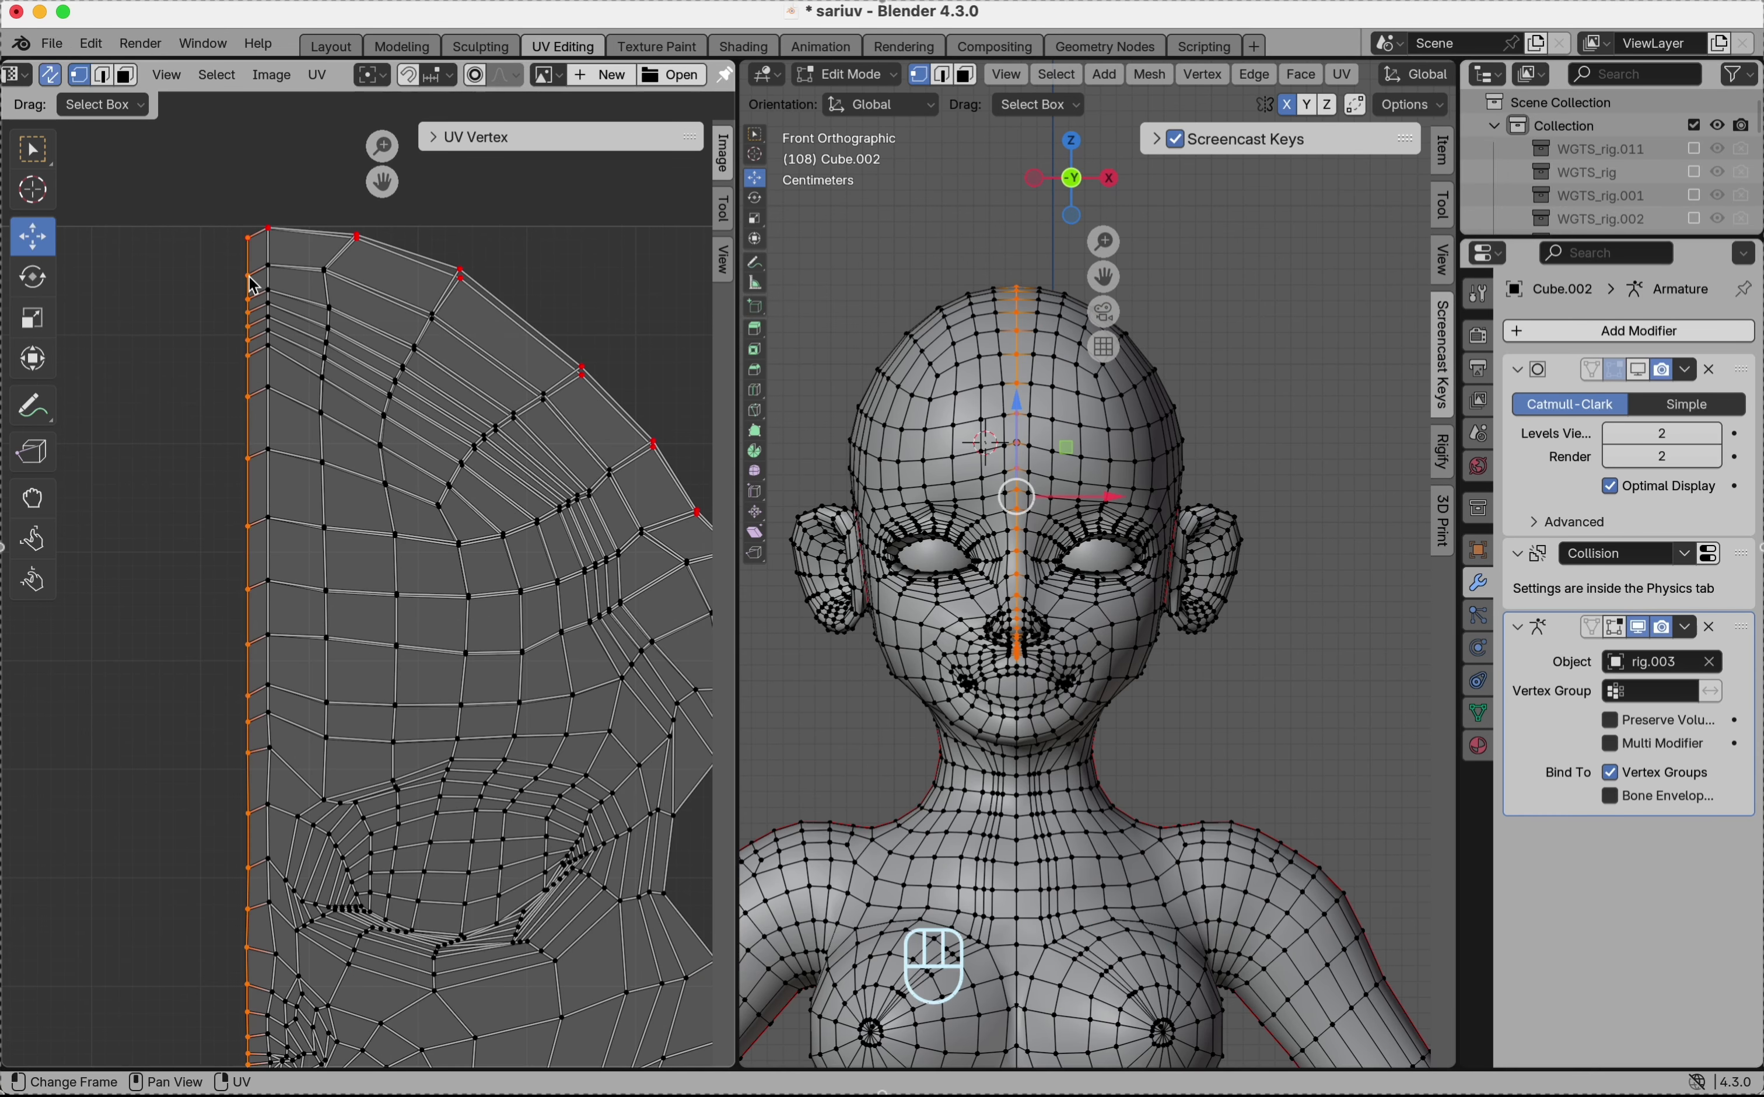
pyautogui.scroll(2, 253, 285)
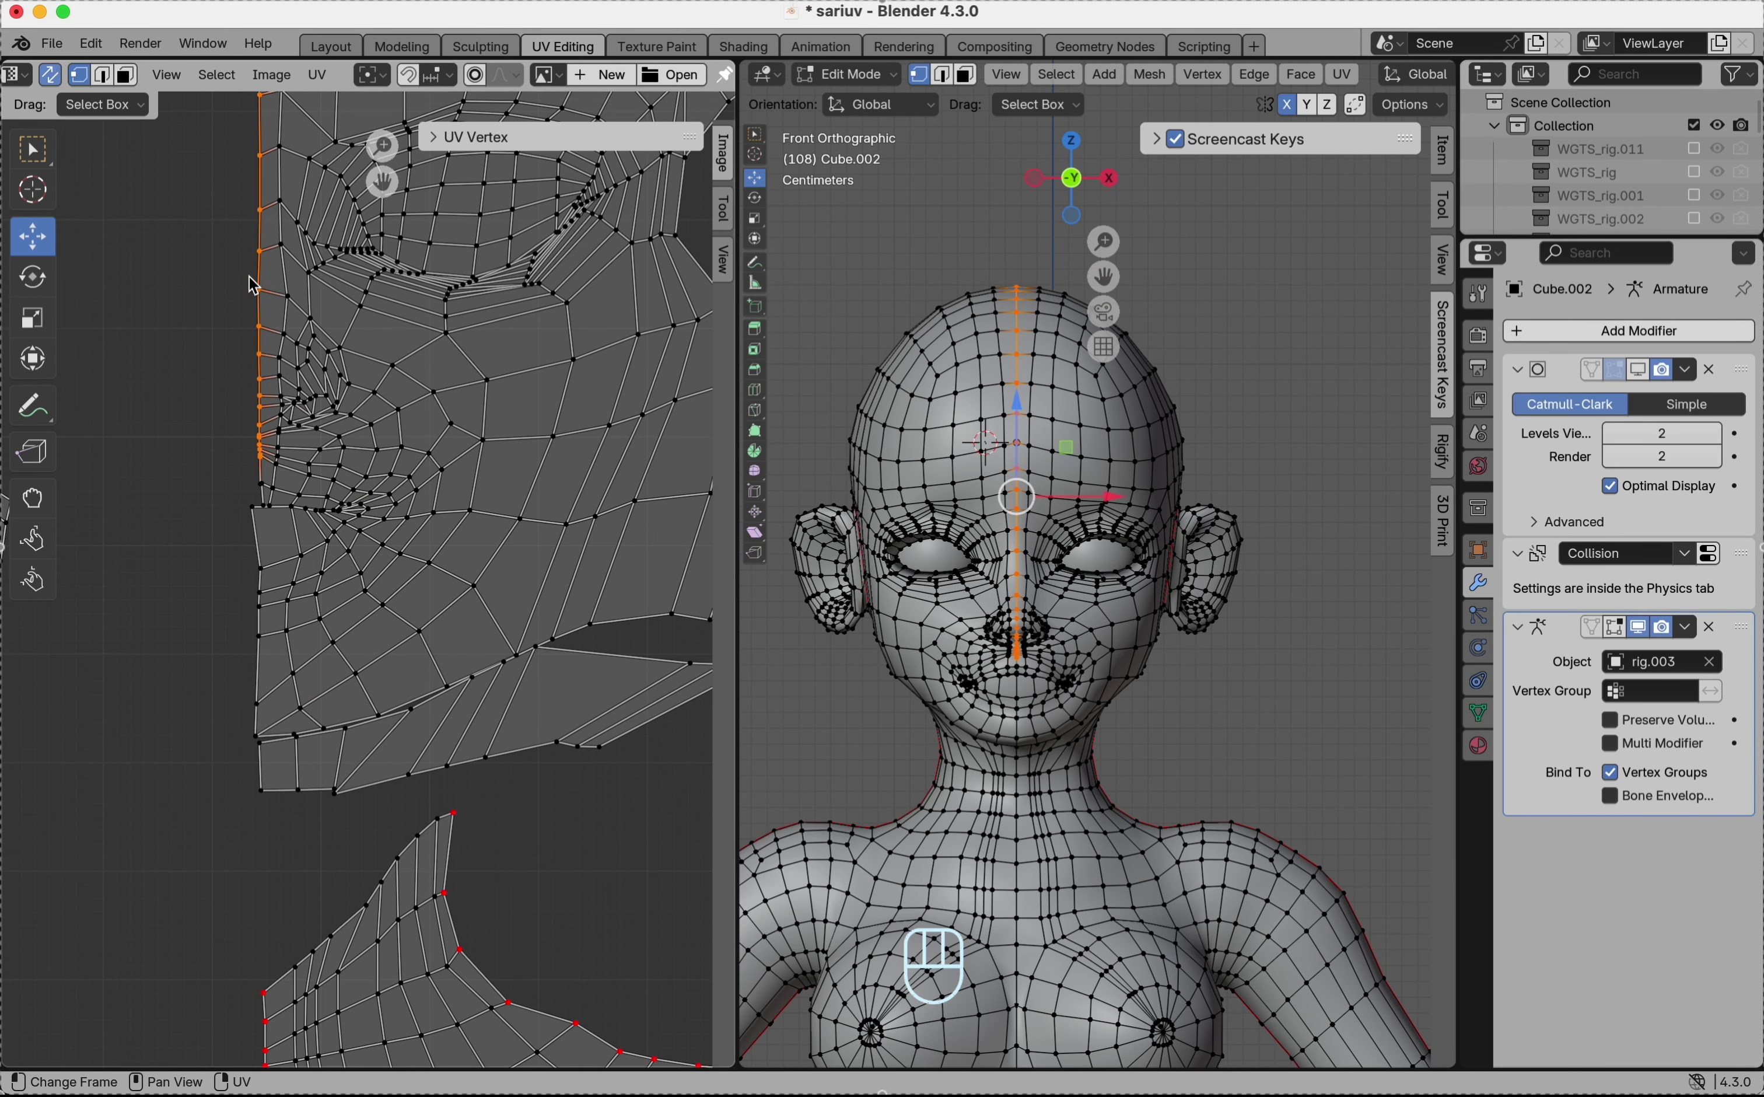
pyautogui.scroll(-1, 253, 285)
pyautogui.keyDown('alt'); pyautogui.keyDown('shift'); pyautogui.click(245, 526); pyautogui.keyUp('shift'); pyautogui.keyUp('alt')
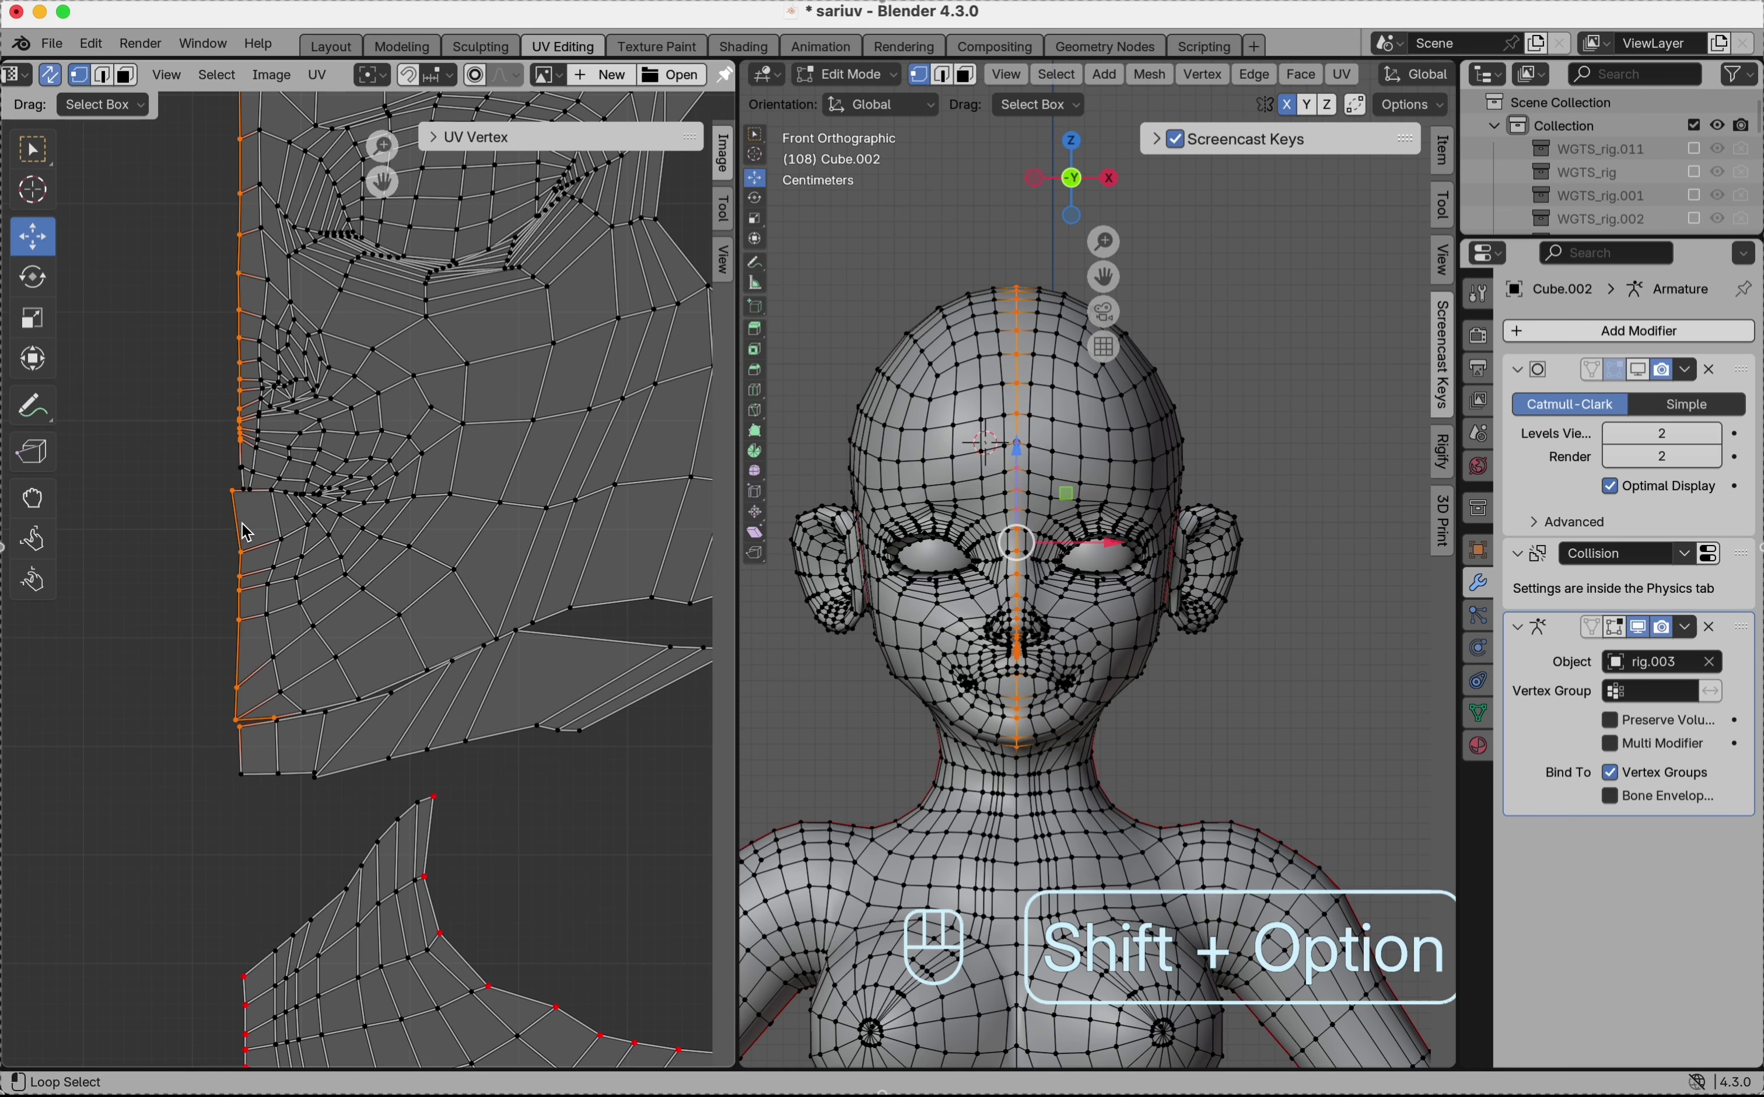
pyautogui.keyDown('alt'); pyautogui.keyDown('shift'); pyautogui.click(263, 776); pyautogui.keyUp('shift'); pyautogui.keyUp('alt')
pyautogui.hscroll(3, 263, 776)
pyautogui.scroll(2, 263, 776)
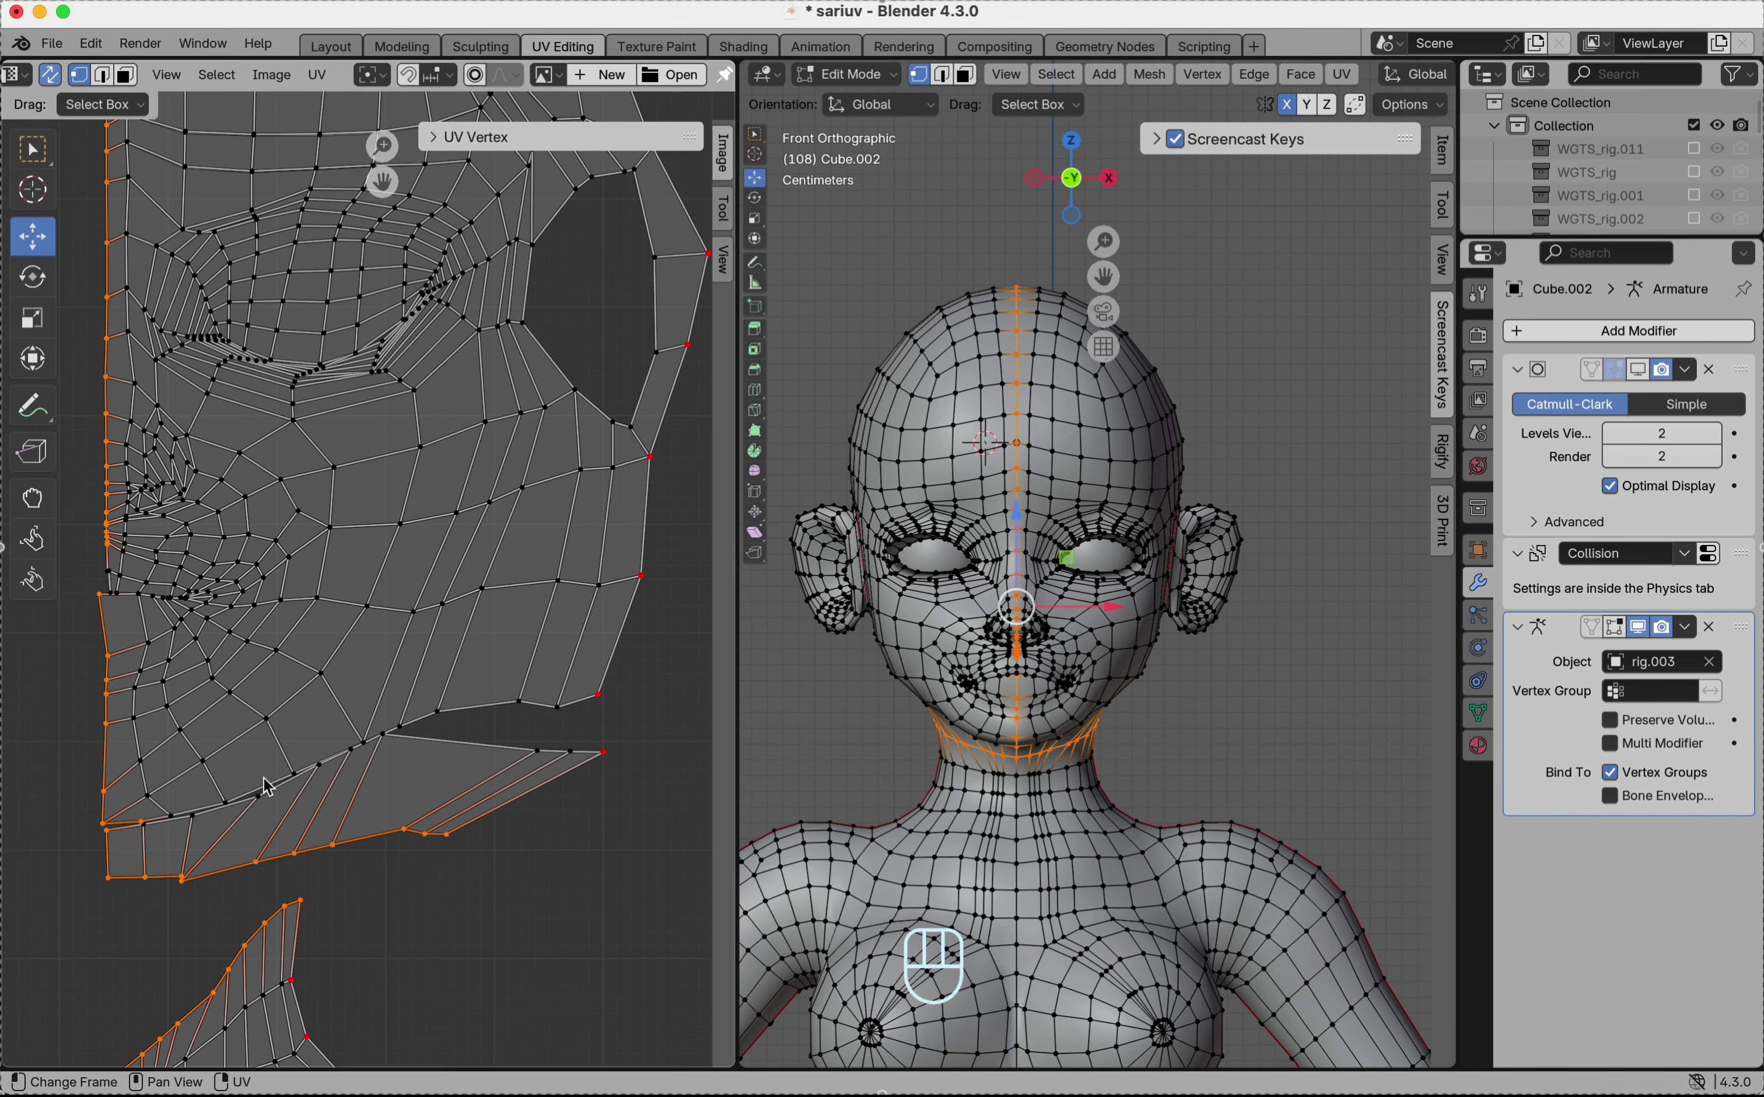
pyautogui.keyDown('alt'); pyautogui.keyDown('shift'); pyautogui.click(481, 728); pyautogui.keyUp('shift'); pyautogui.keyUp('alt')
pyautogui.scroll(2, 476, 723)
pyautogui.hscroll(1, 477, 723)
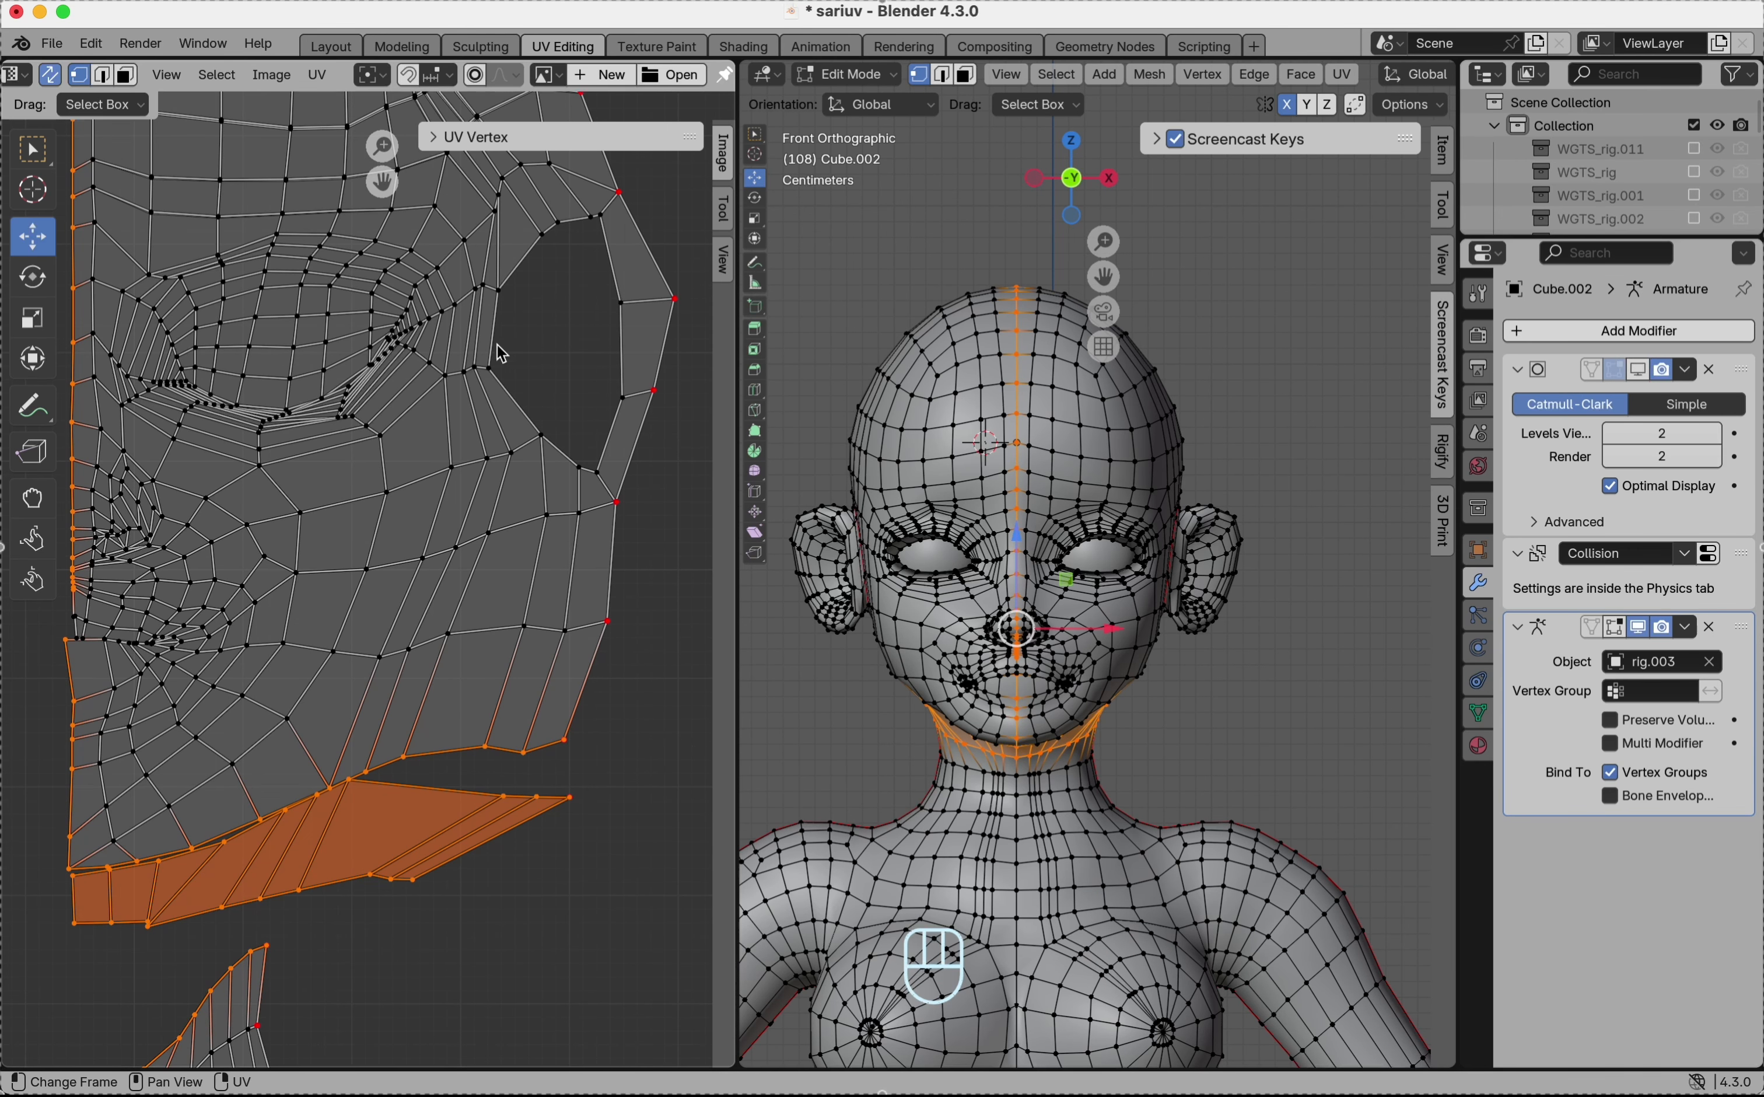
pyautogui.keyDown('alt'); pyautogui.keyDown('shift'); pyautogui.click(498, 349); pyautogui.keyUp('shift'); pyautogui.keyUp('alt')
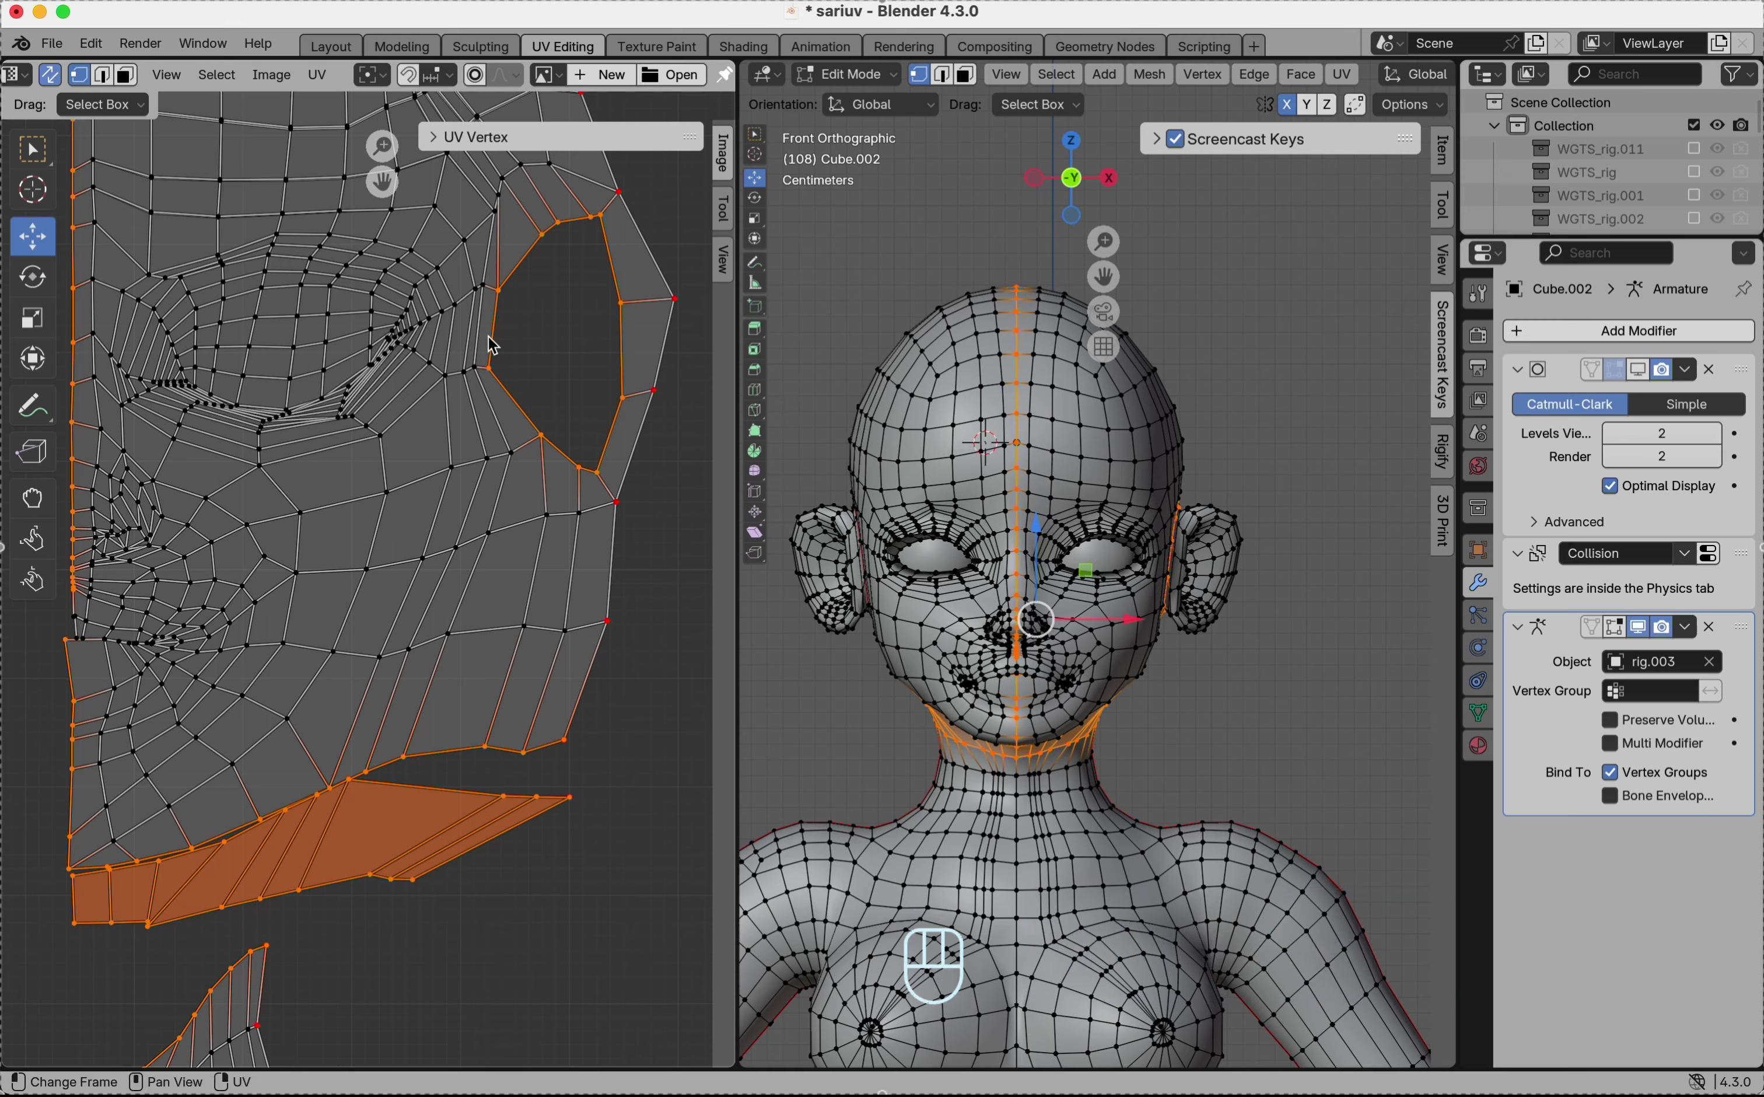
pyautogui.click(312, 76)
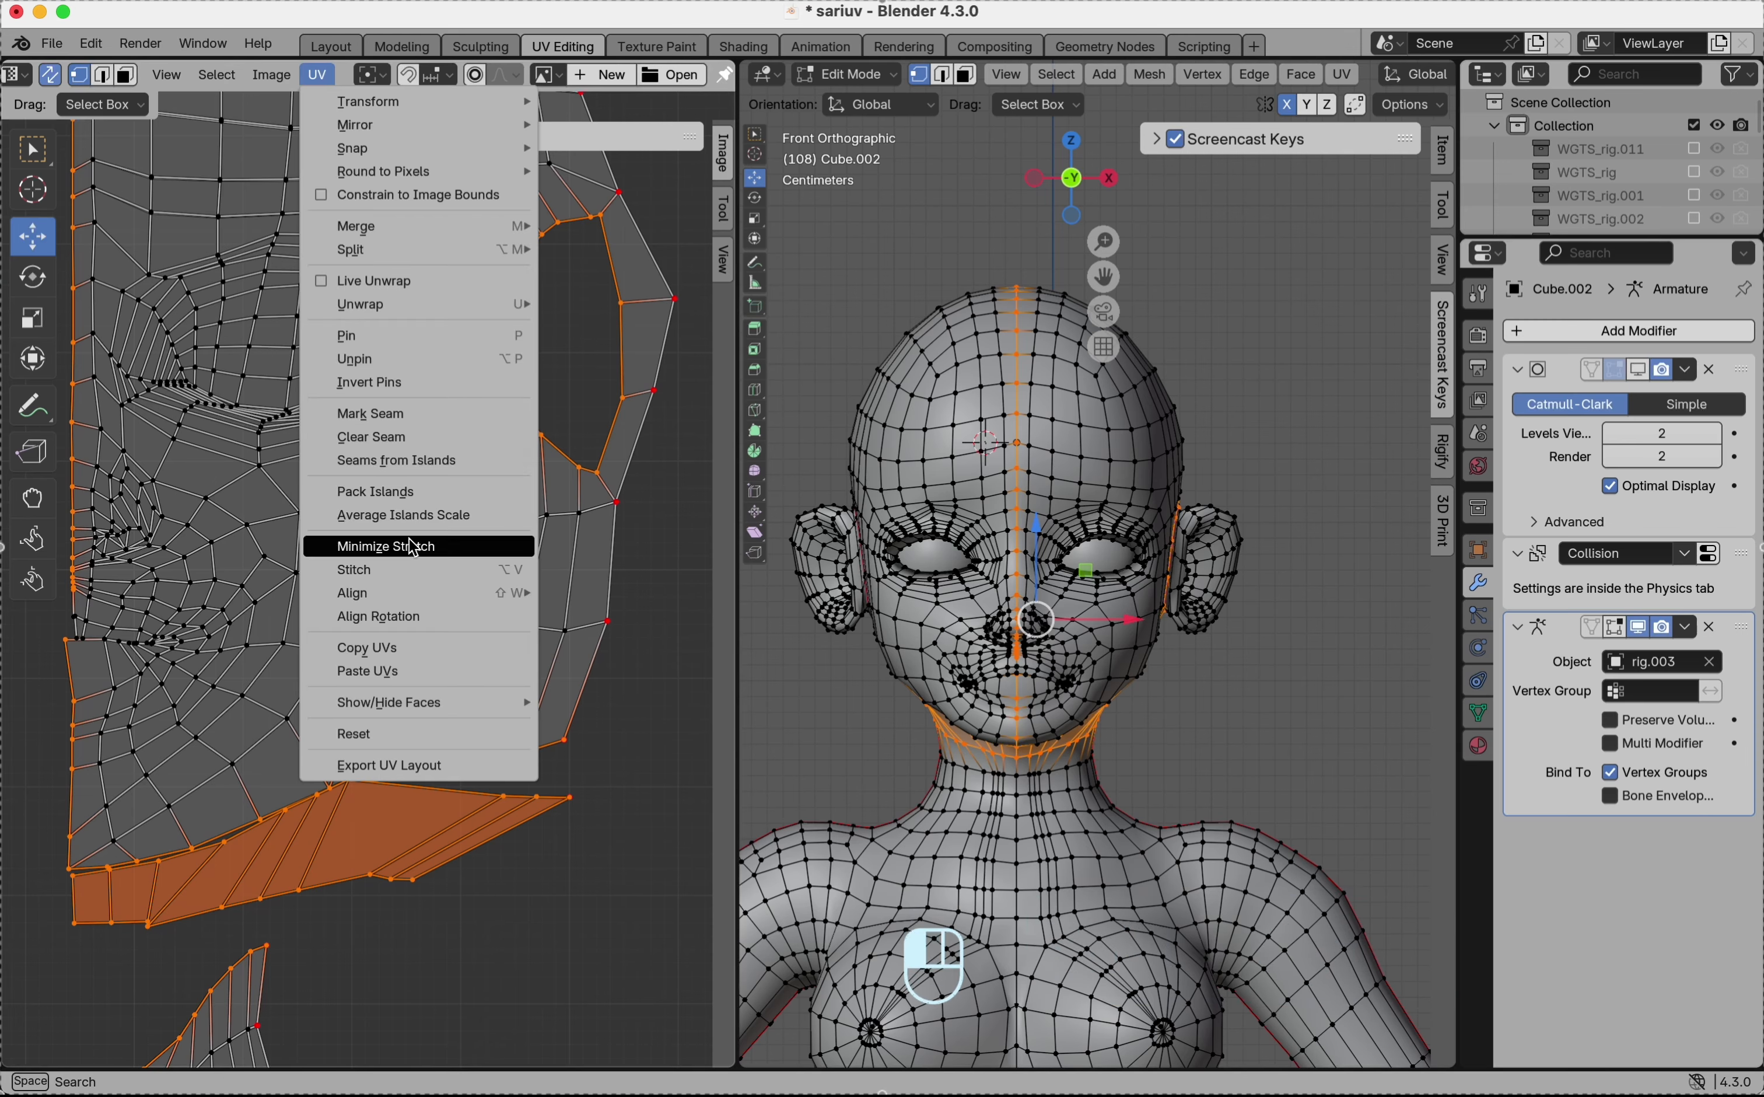
pyautogui.click(404, 337)
pyautogui.click(624, 889)
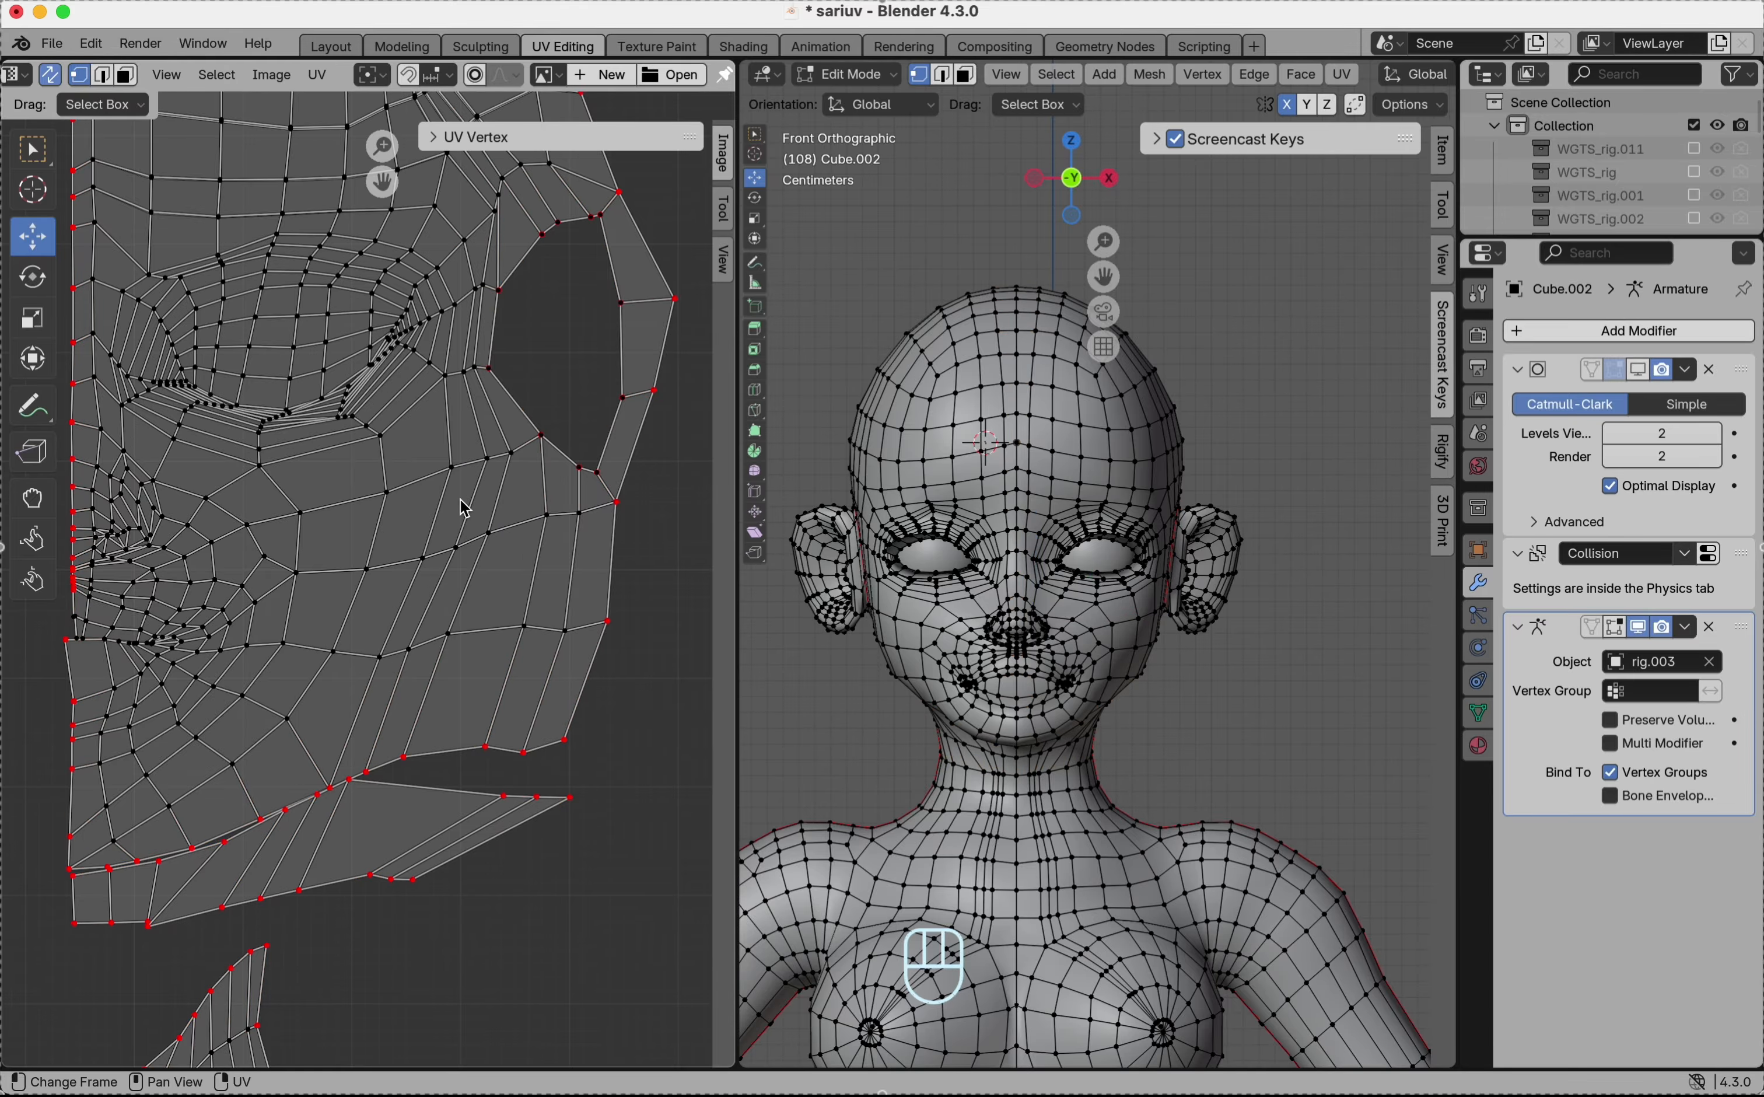
# - Relax the compressed UVs across the front head's forehead with the Relax brush at 202 px and strength 1.000
pyautogui.scroll(-2, 459, 498)
pyautogui.scroll(2, 459, 498)
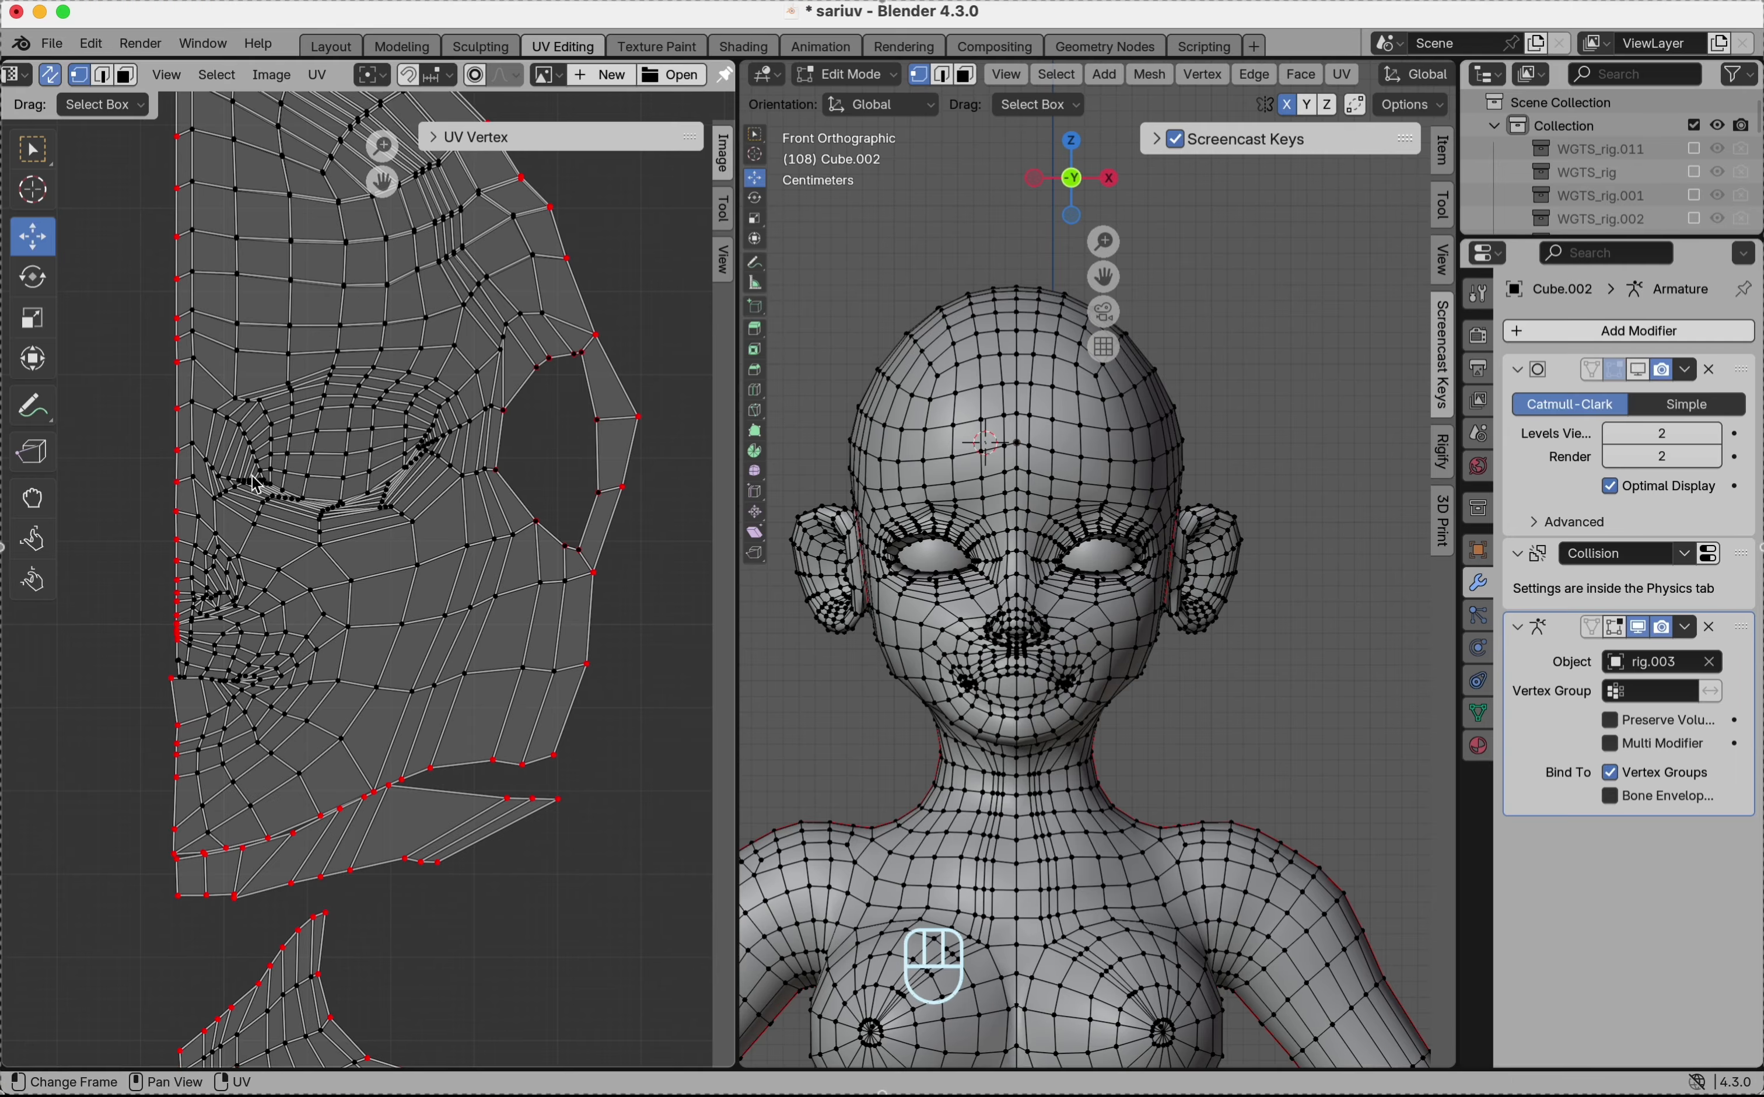
pyautogui.click(51, 554)
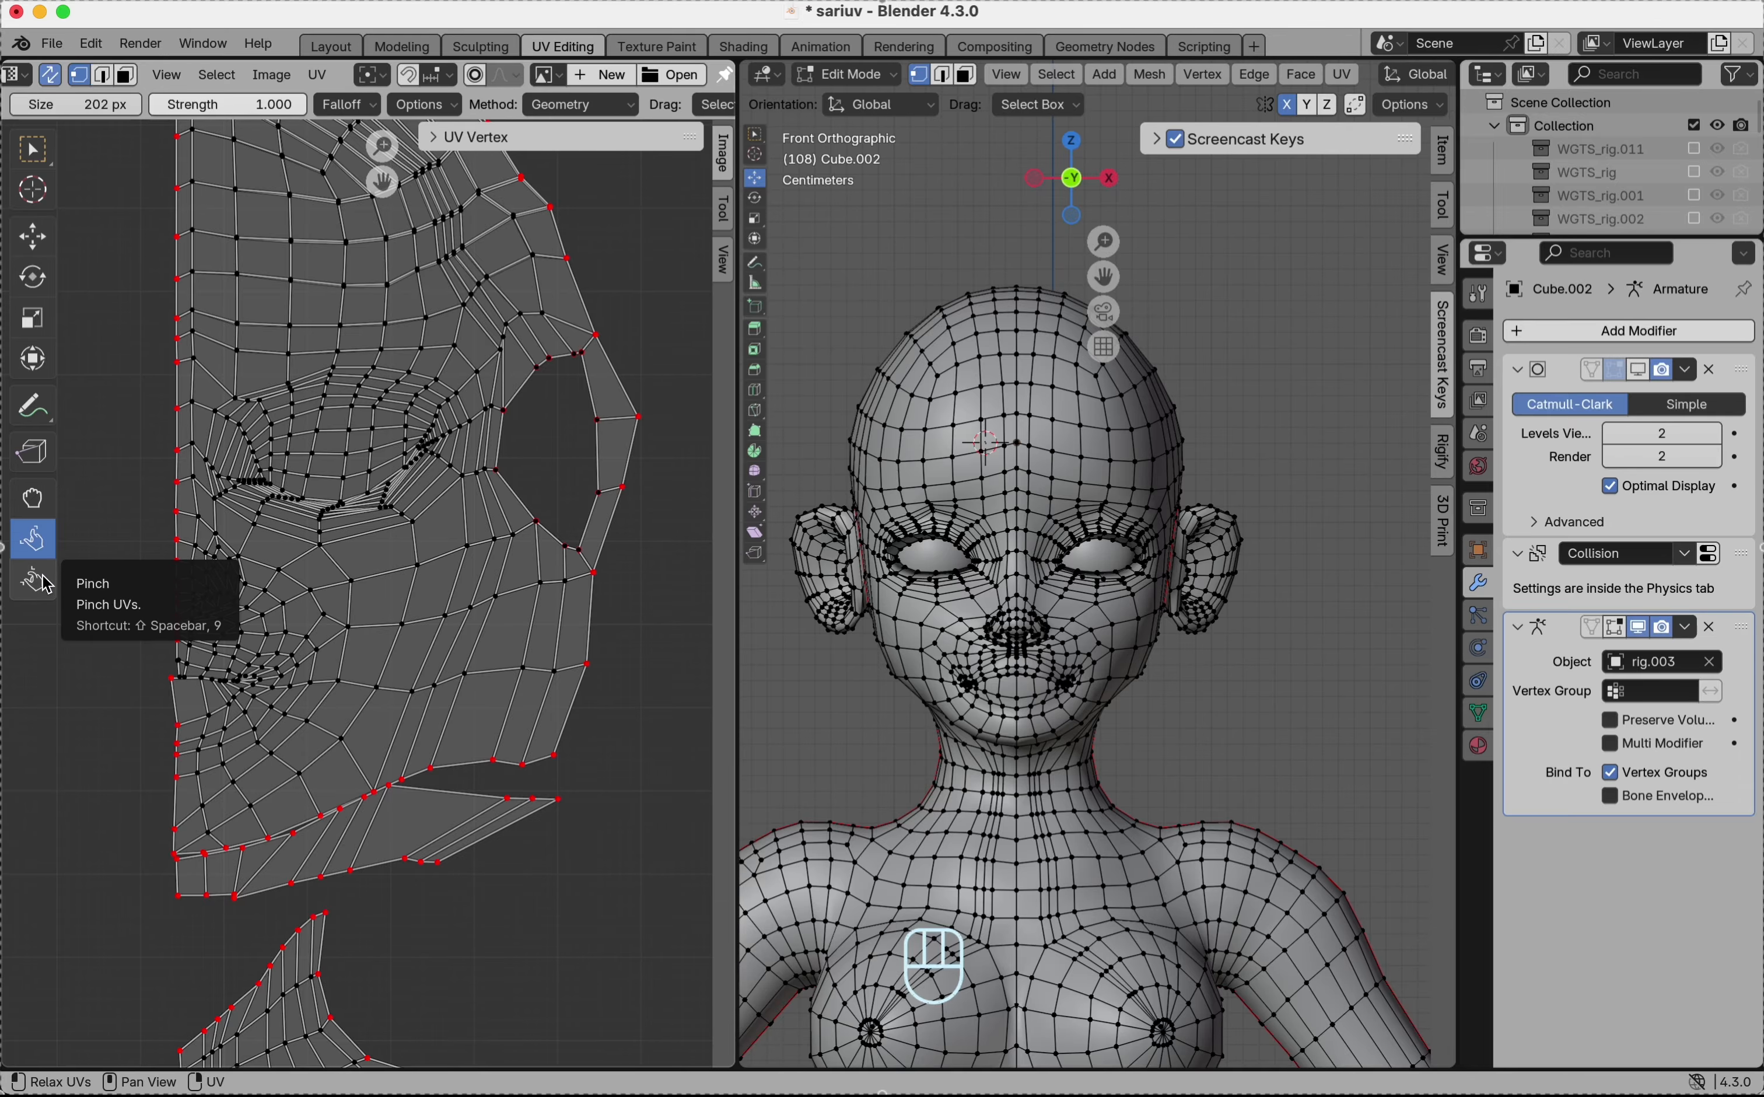
pyautogui.scroll(4, 276, 471)
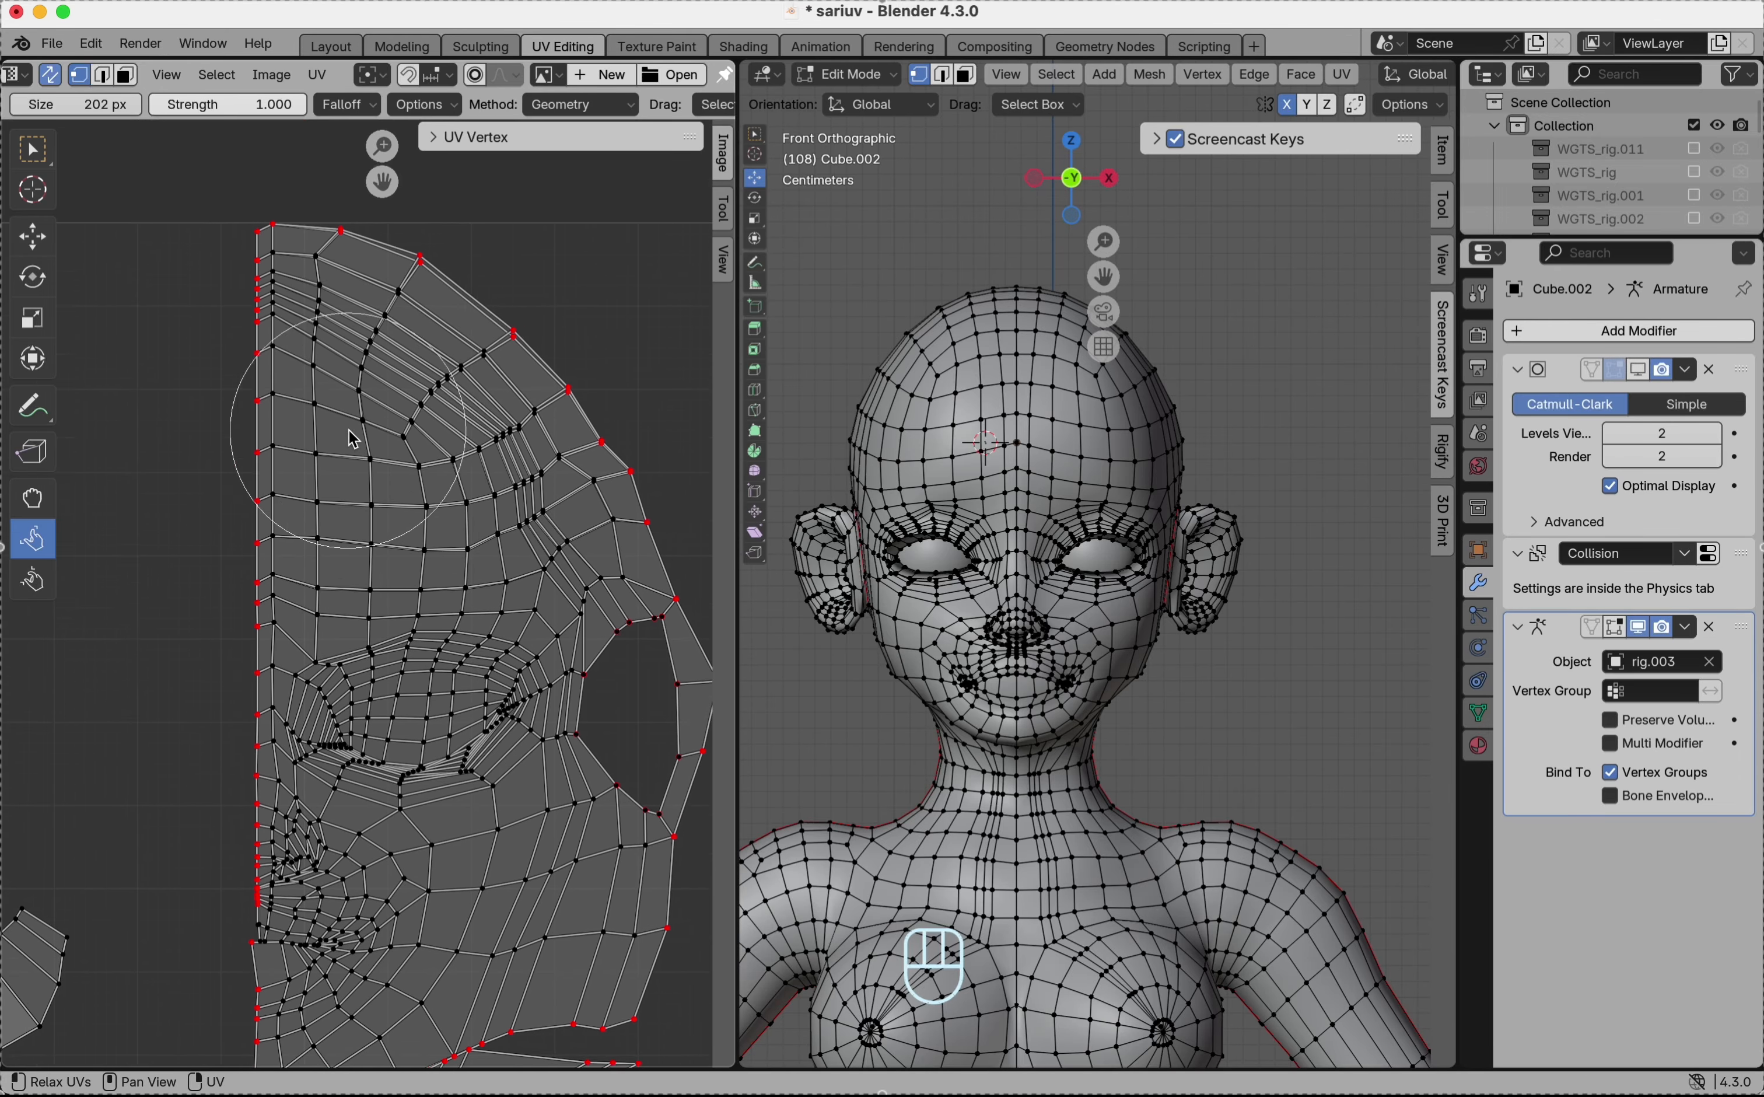
pyautogui.moveTo(312, 341)
pyautogui.mouseDown()
pyautogui.moveTo(319, 290)
pyautogui.moveTo(483, 543)
pyautogui.moveTo(438, 522)
pyautogui.moveTo(541, 522)
pyautogui.moveTo(434, 363)
pyautogui.mouseUp()
pyautogui.click(414, 324)
pyautogui.click(300, 324)
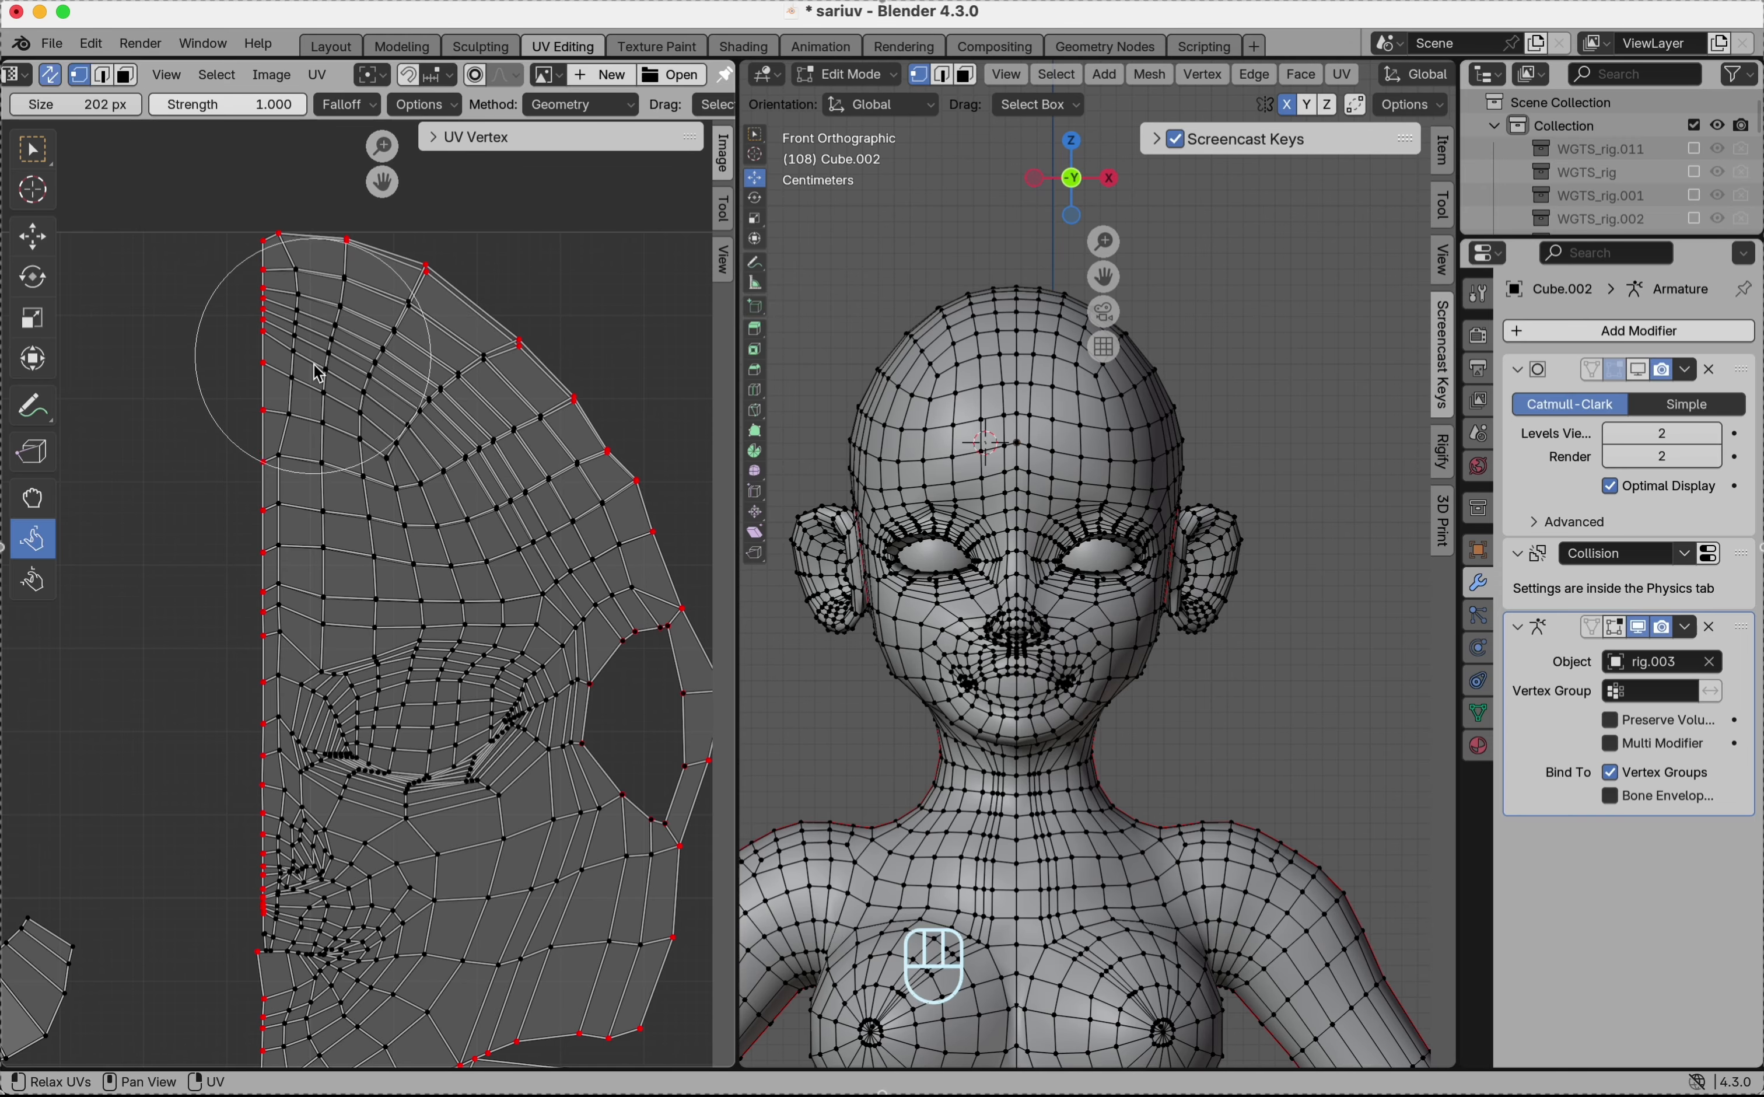
pyautogui.scroll(-3, 315, 360)
pyautogui.scroll(-10, 319, 369)
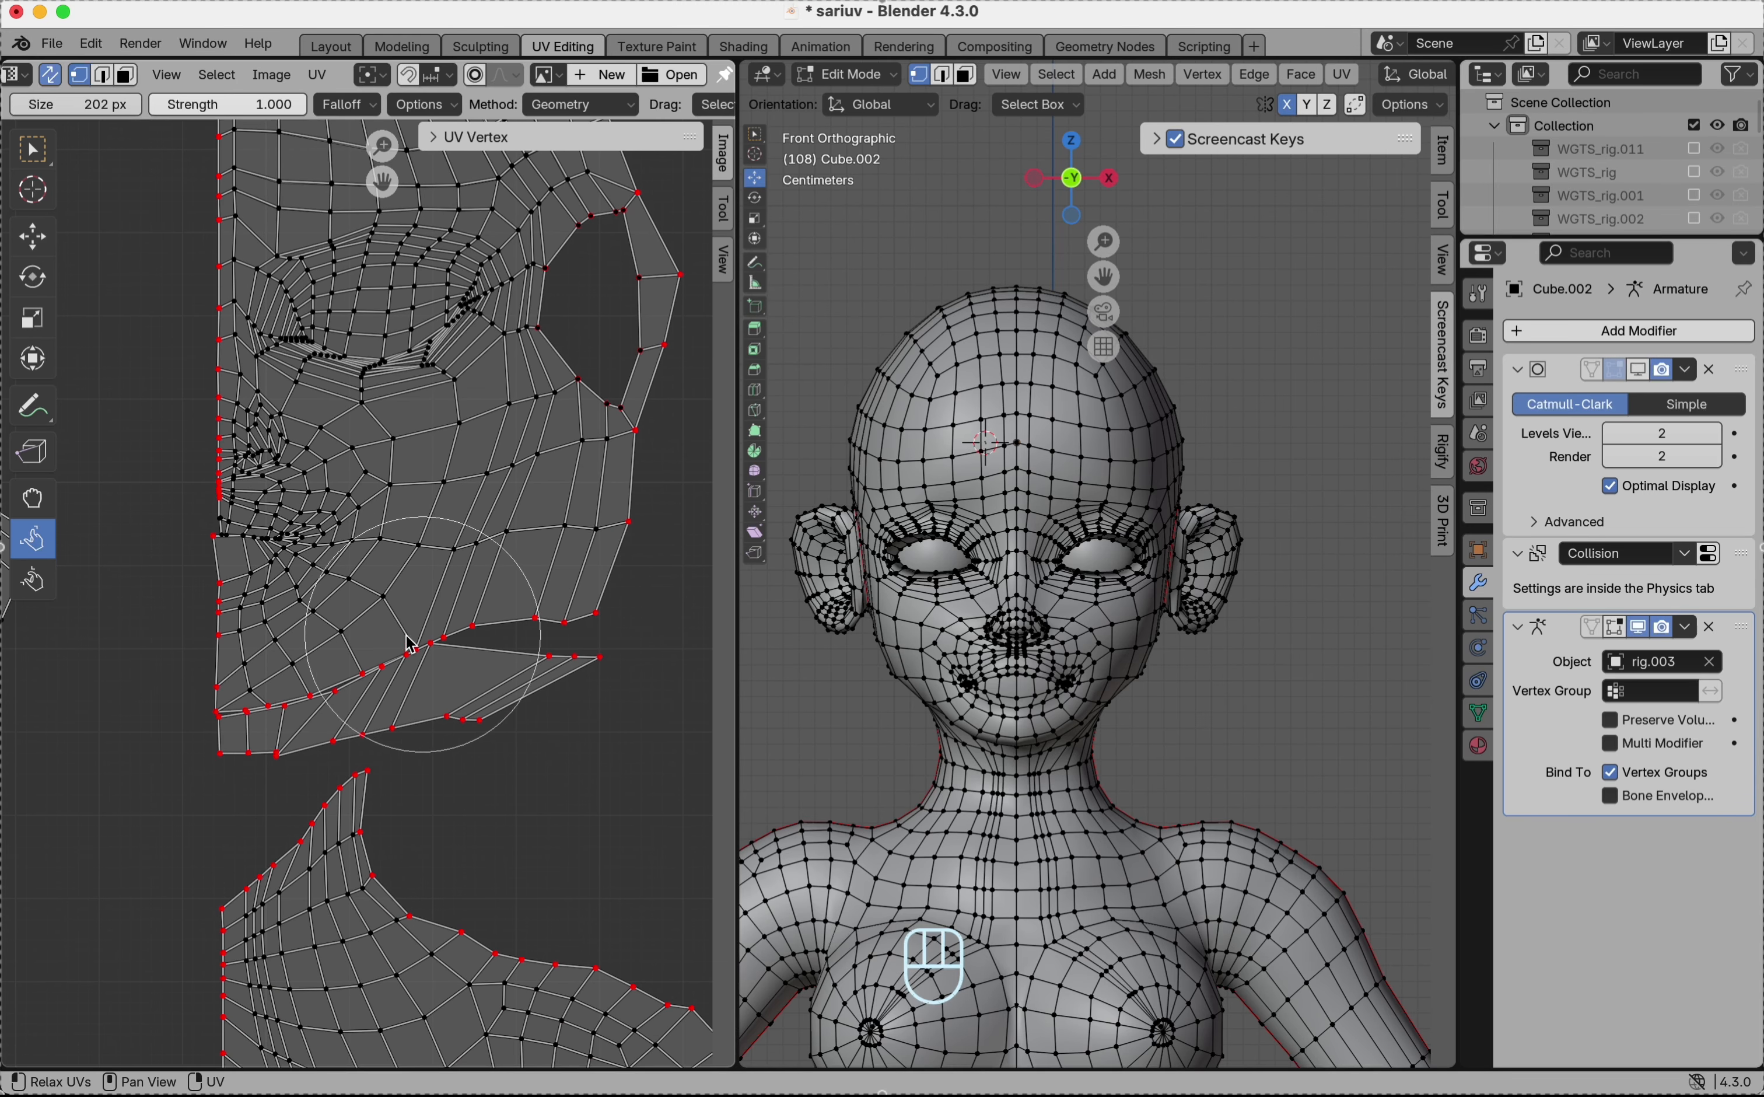
# - Move the crowded vertex on the lower border of the under-chin strip along that border, midway between its neighbours
pyautogui.moveTo(299, 713)
pyautogui.mouseDown()
pyautogui.moveTo(283, 617)
pyautogui.moveTo(236, 657)
pyautogui.mouseUp()
pyautogui.scroll(5, 284, 728)
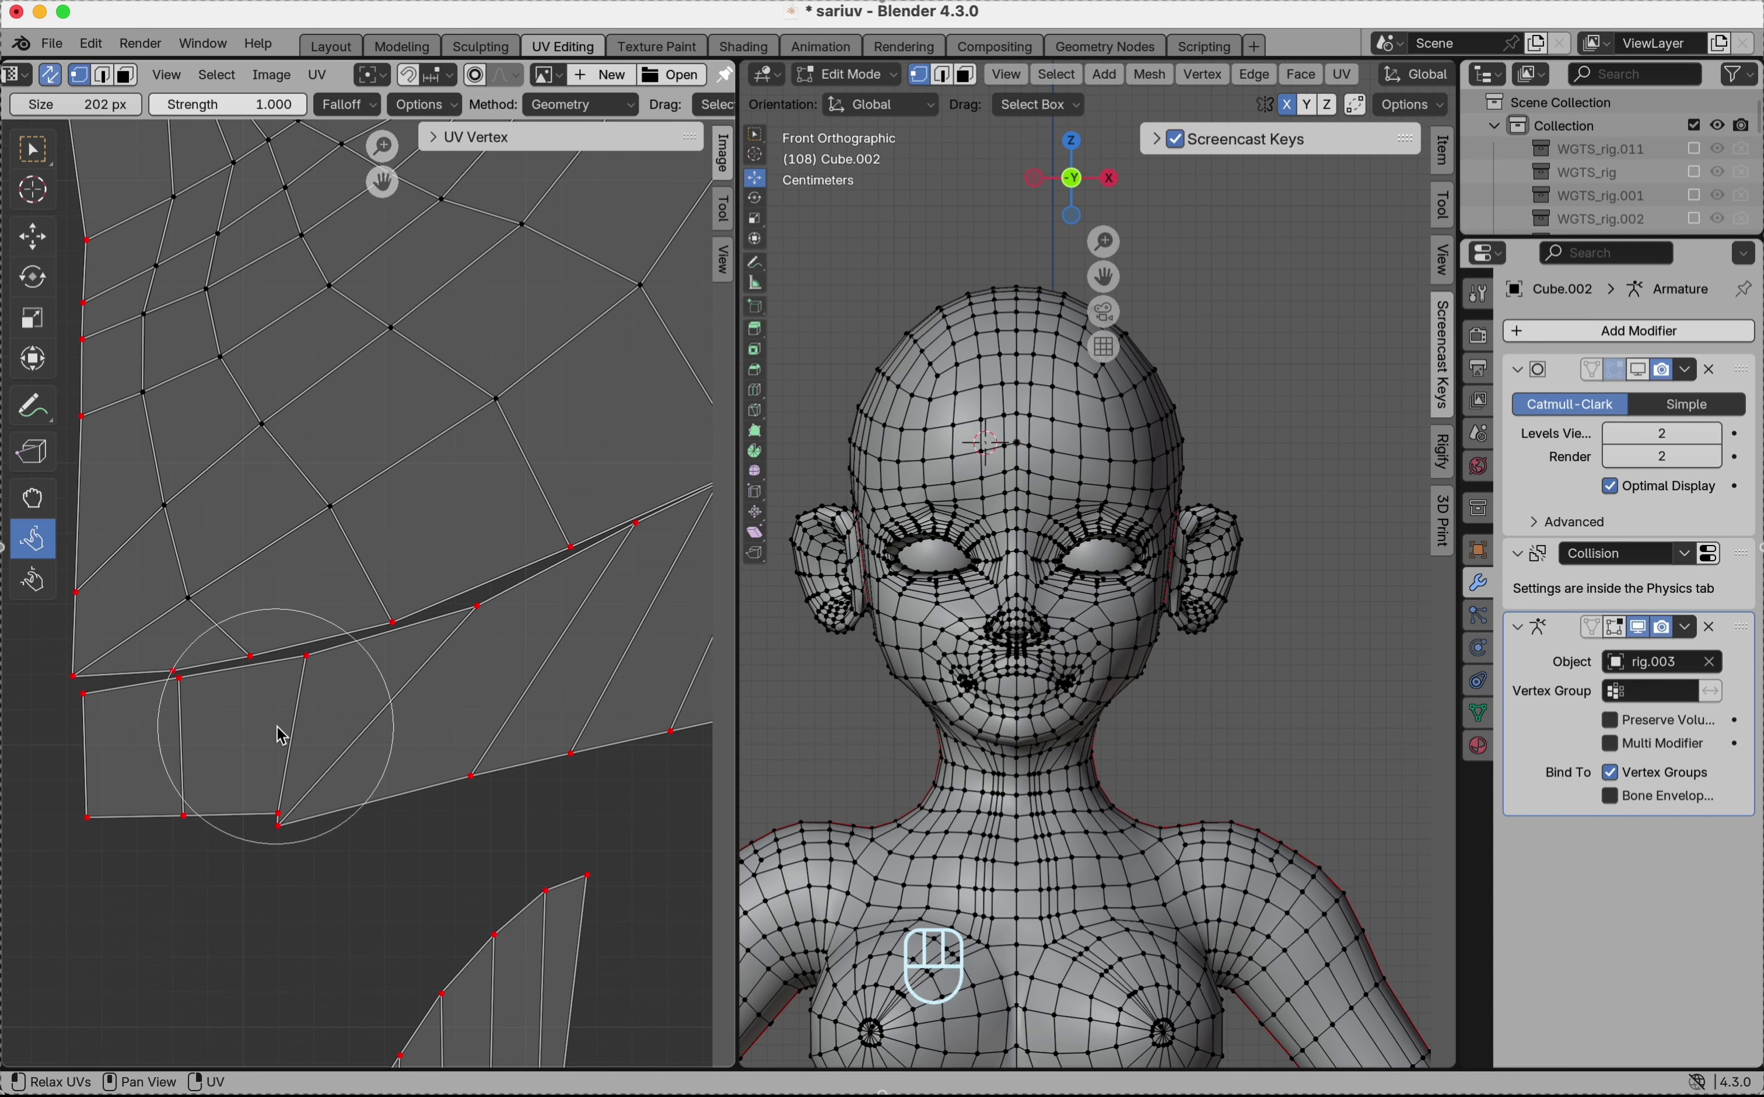
pyautogui.click(36, 238)
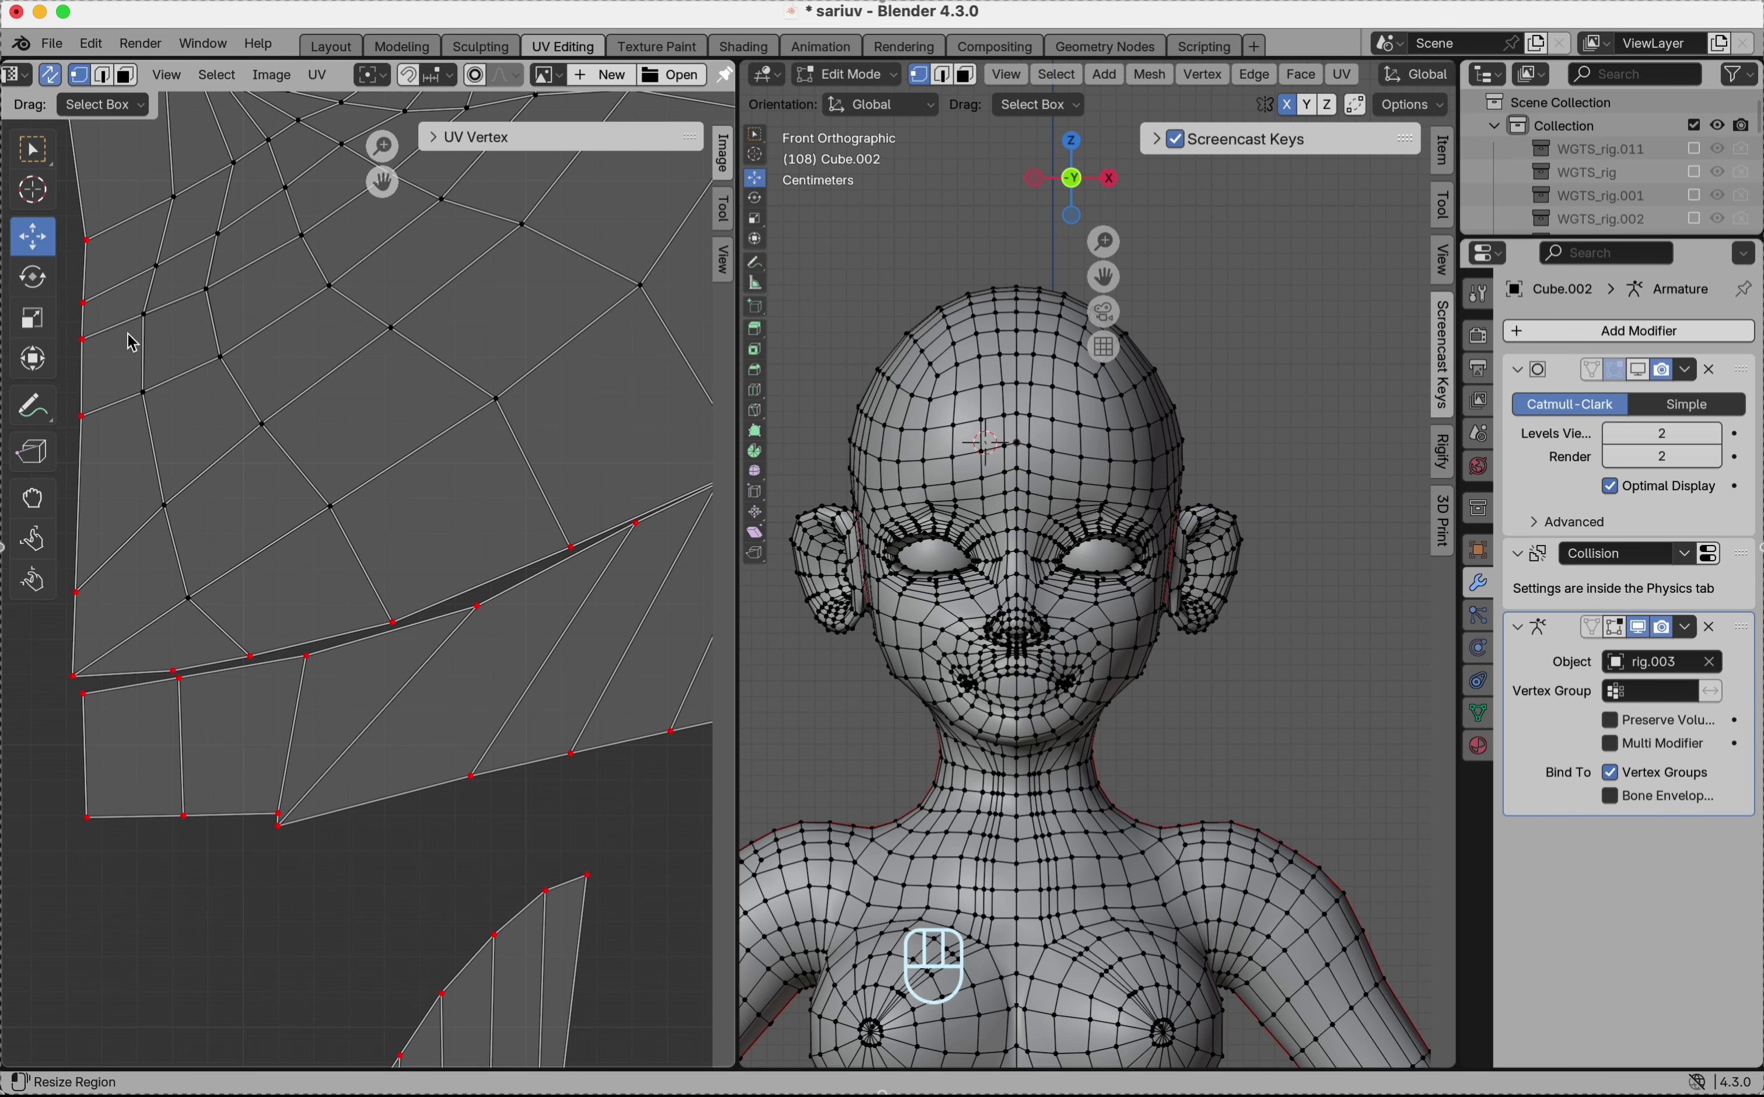
pyautogui.click(281, 825)
pyautogui.moveTo(281, 825); pyautogui.dragTo(361, 799)
pyautogui.click(280, 827)
pyautogui.press('g')
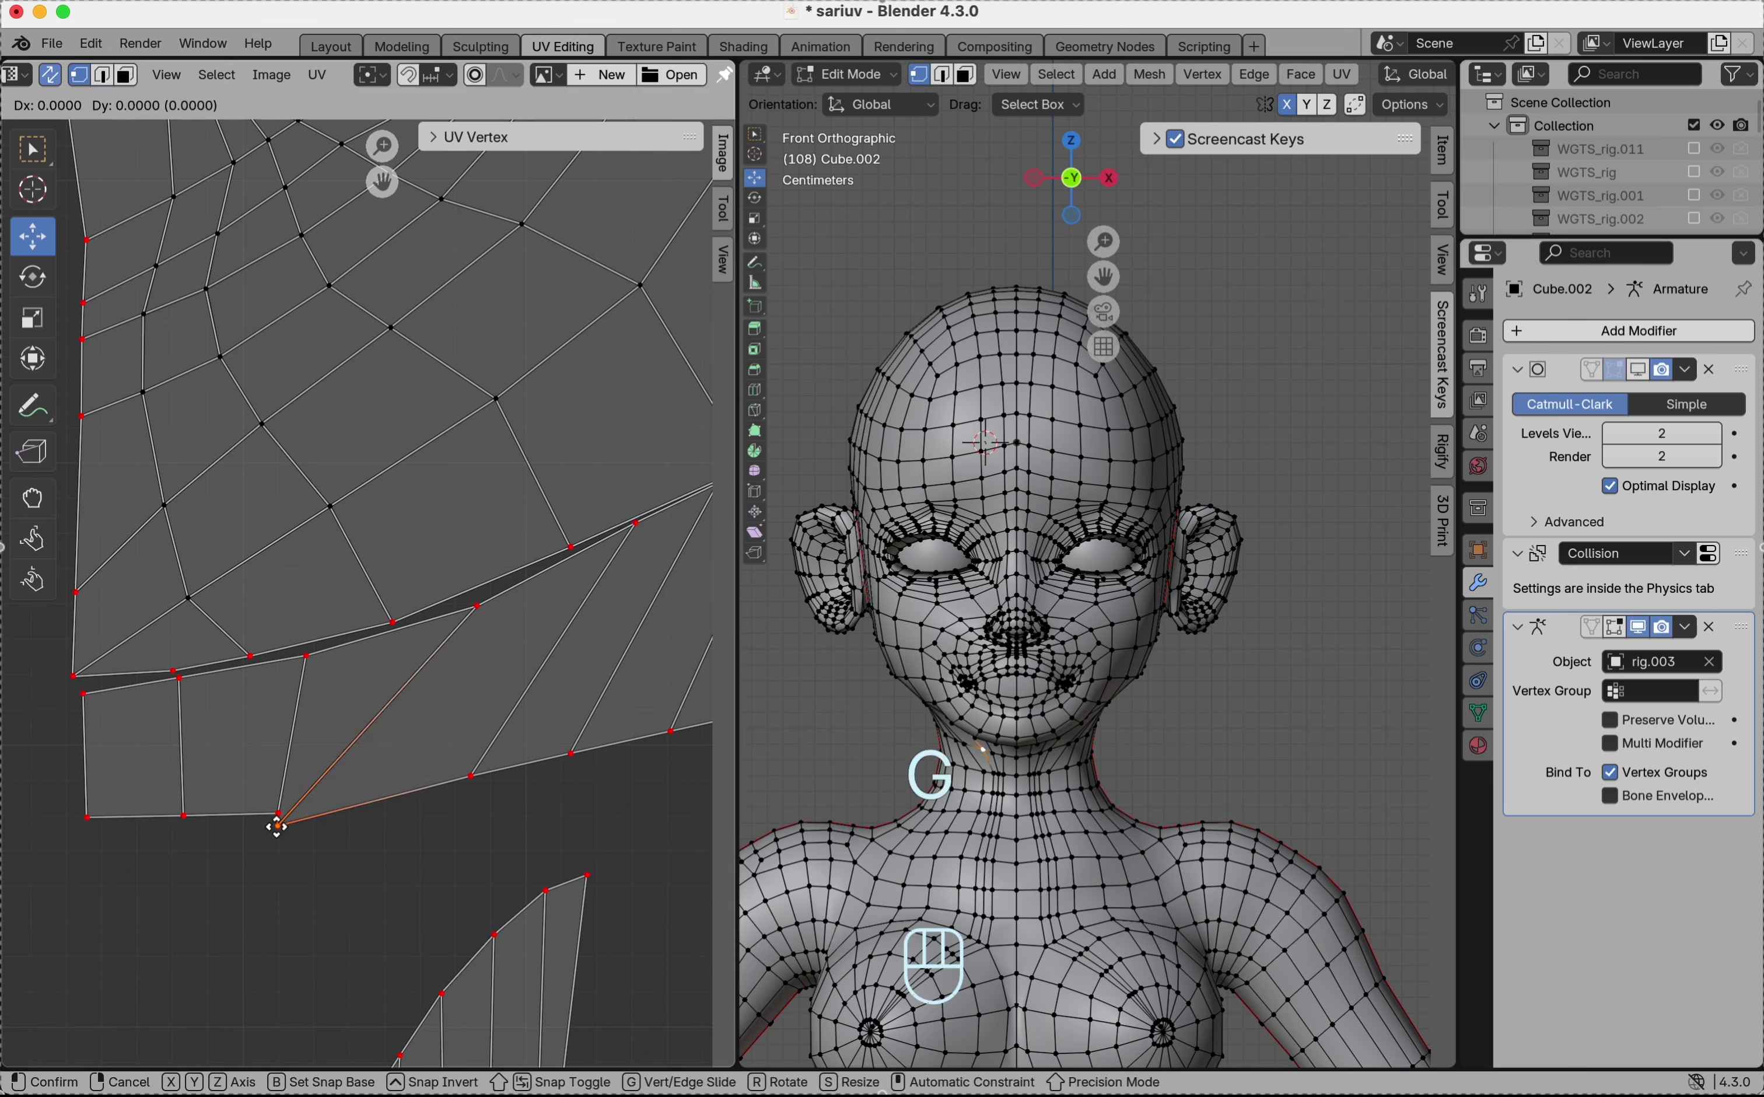
pyautogui.click(350, 801)
pyautogui.press('super+z')
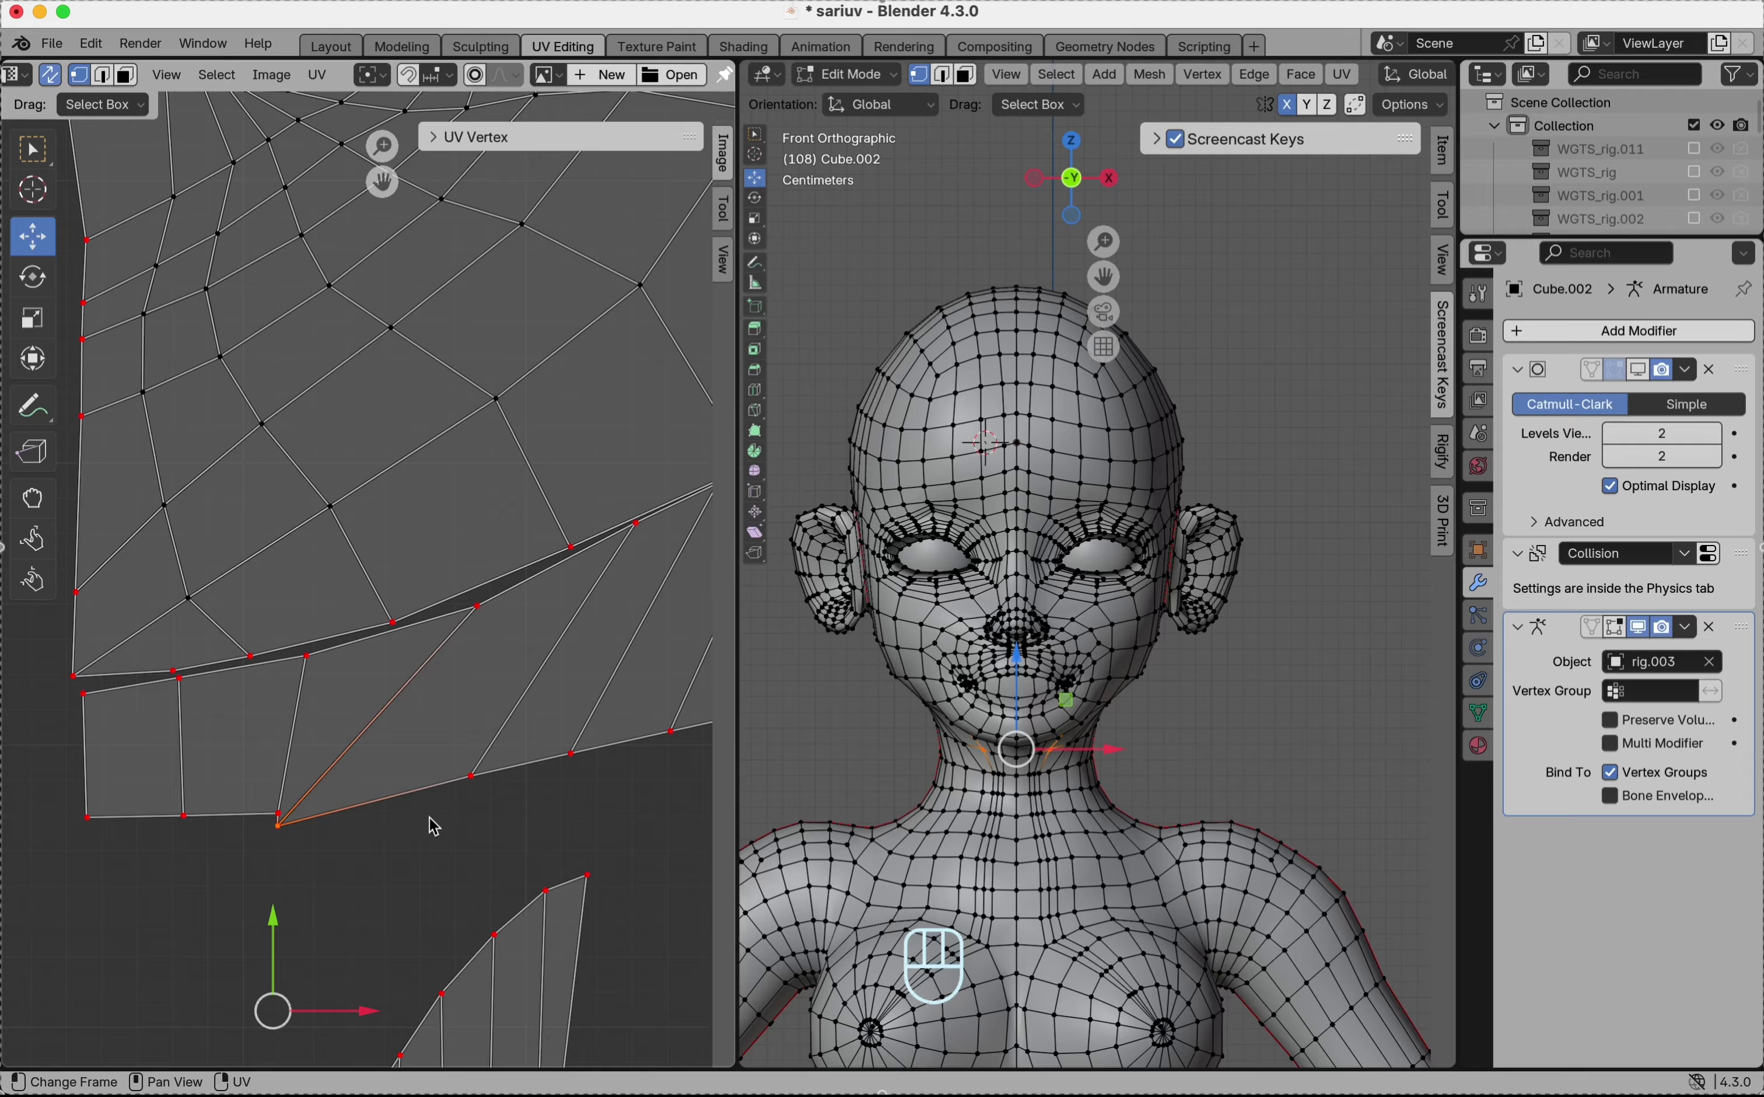
pyautogui.press('g')
pyautogui.click(540, 785)
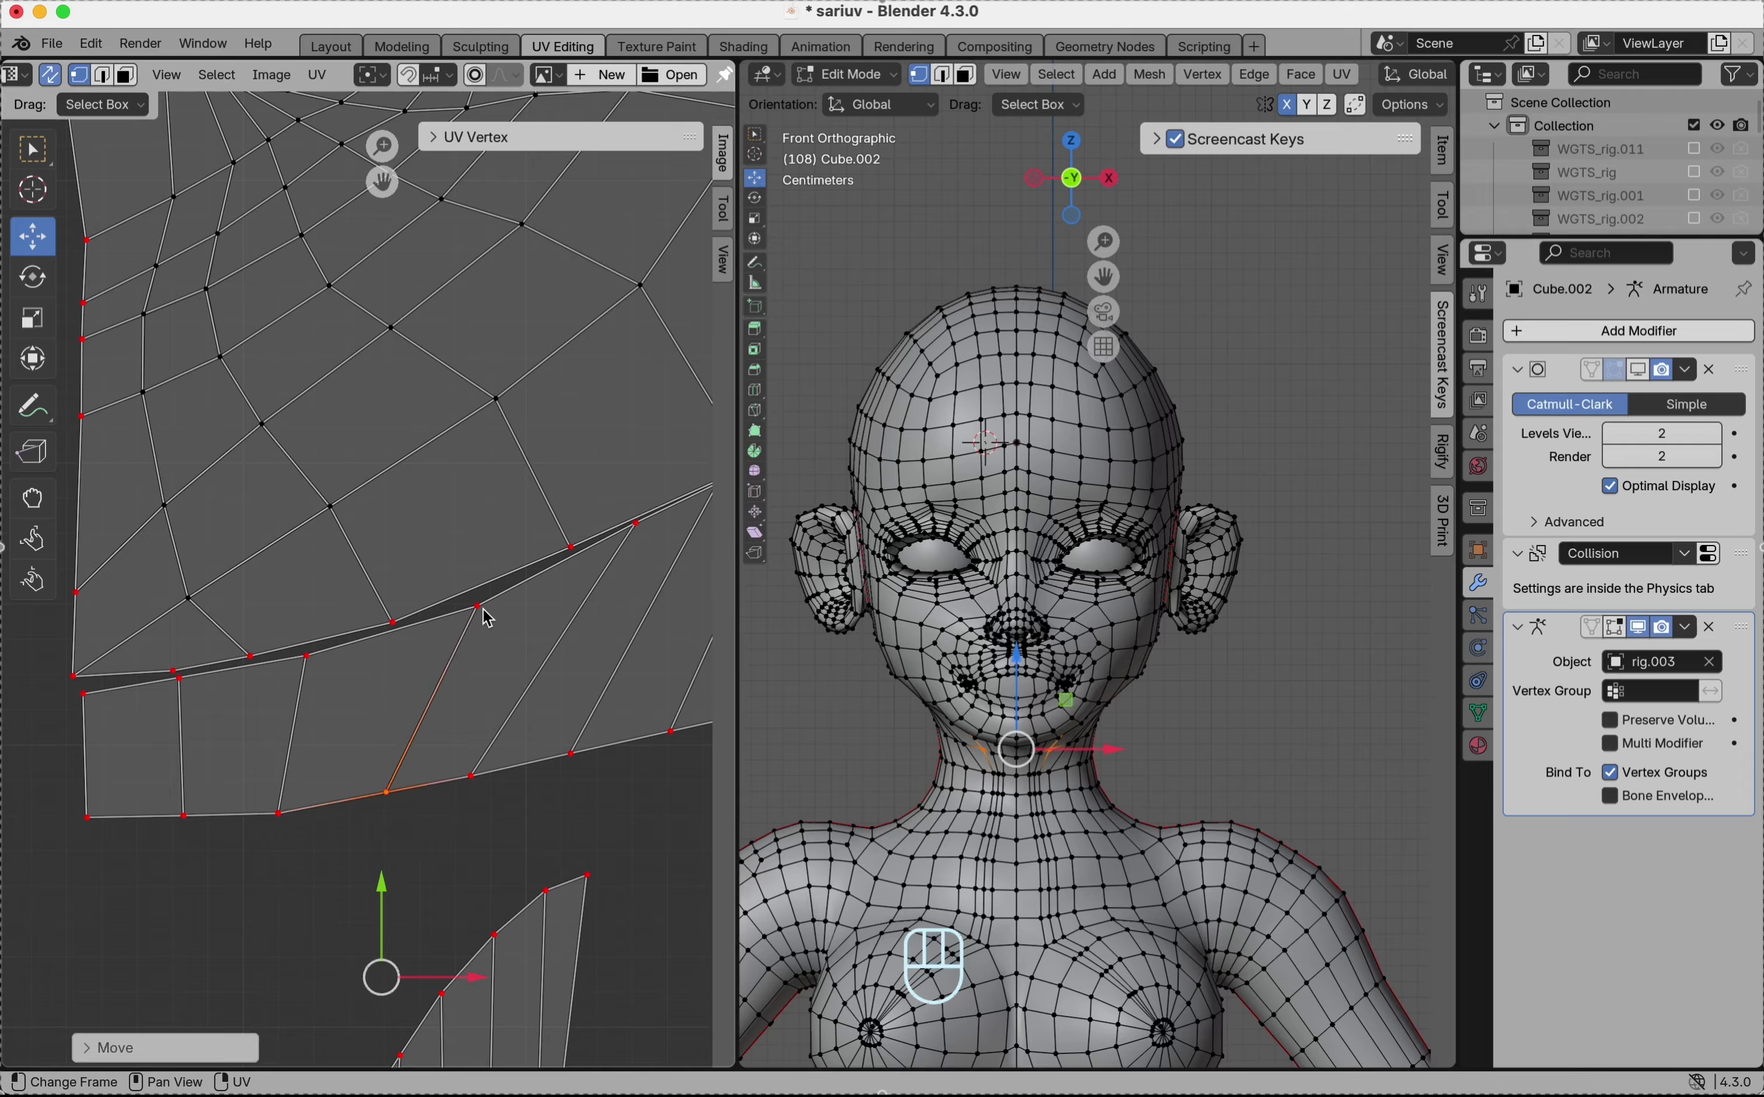
# - Move the jawline seam vertex above it along the strip's upper edge towards the centreline to even out the strip's faces
pyautogui.click(473, 605)
pyautogui.press('g')
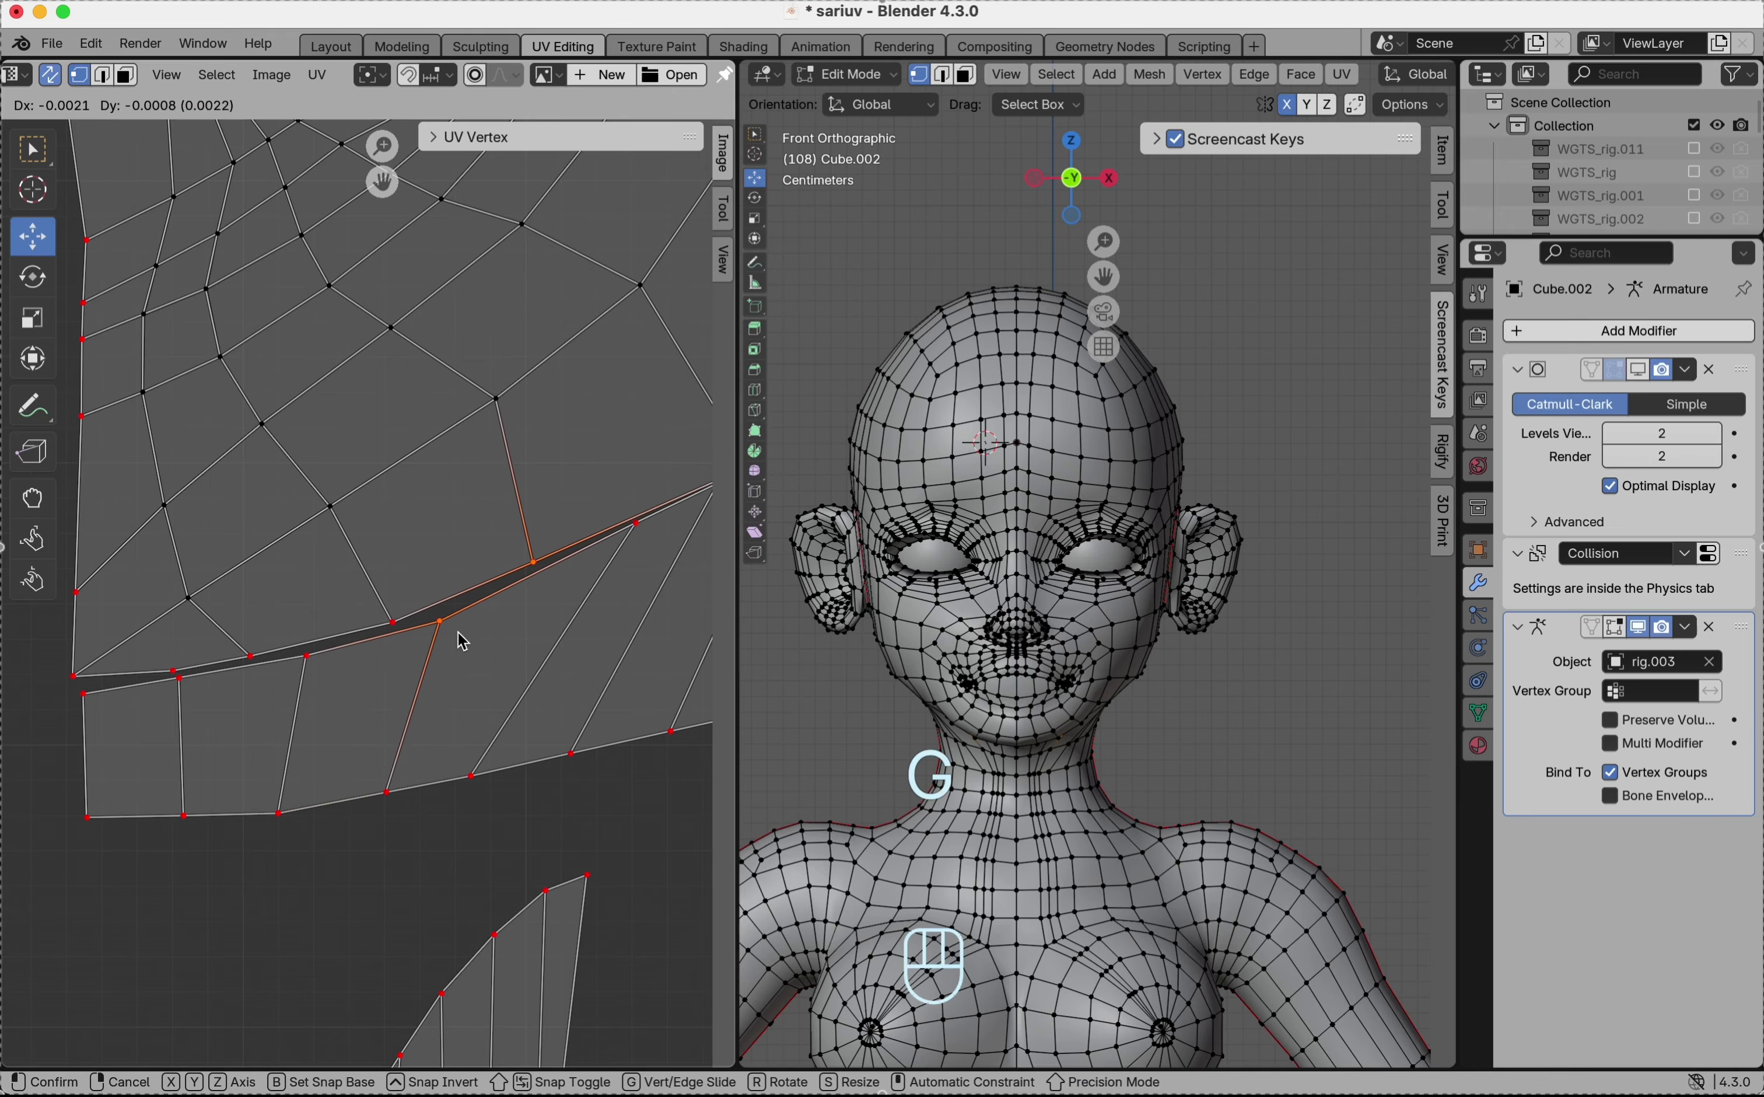
pyautogui.click(462, 641)
# - Merge by distance the doubled border vertices on the outer curve of the front head's crown
pyautogui.scroll(-6, 462, 641)
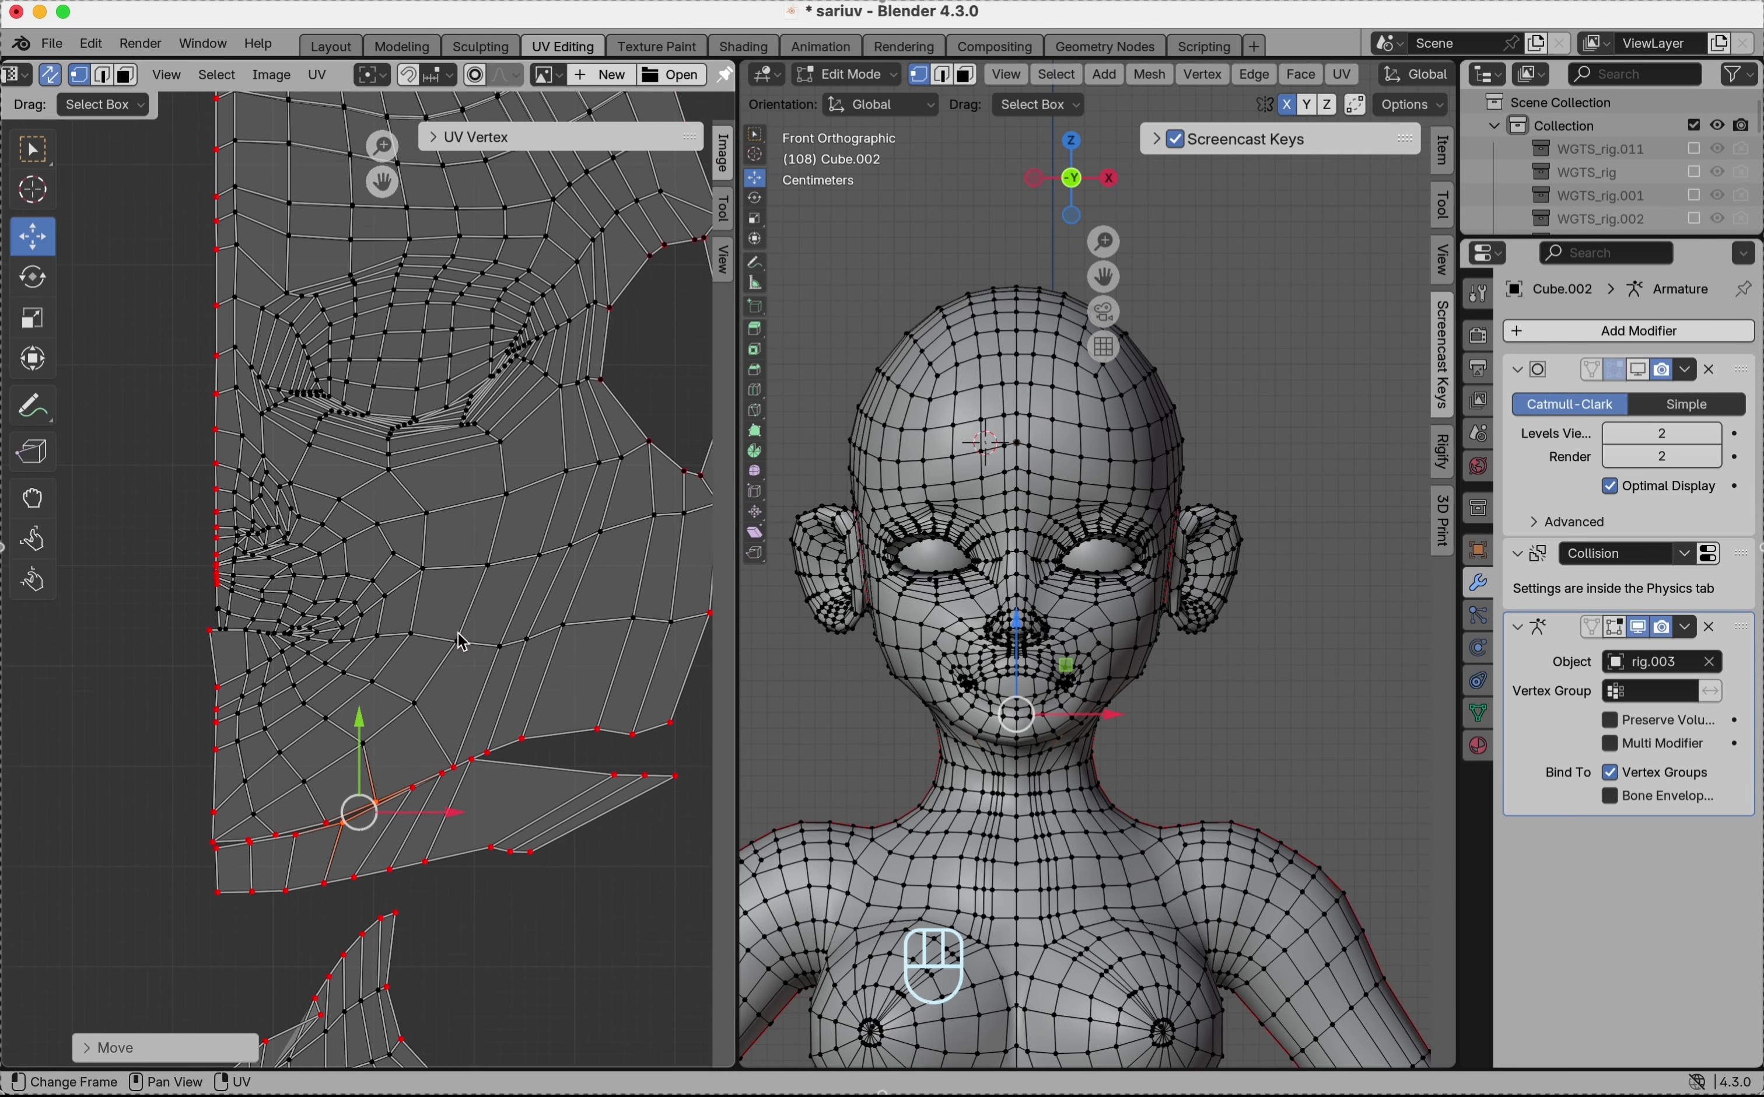
pyautogui.scroll(3, 462, 641)
pyautogui.scroll(-3, 462, 642)
pyautogui.scroll(4, 462, 641)
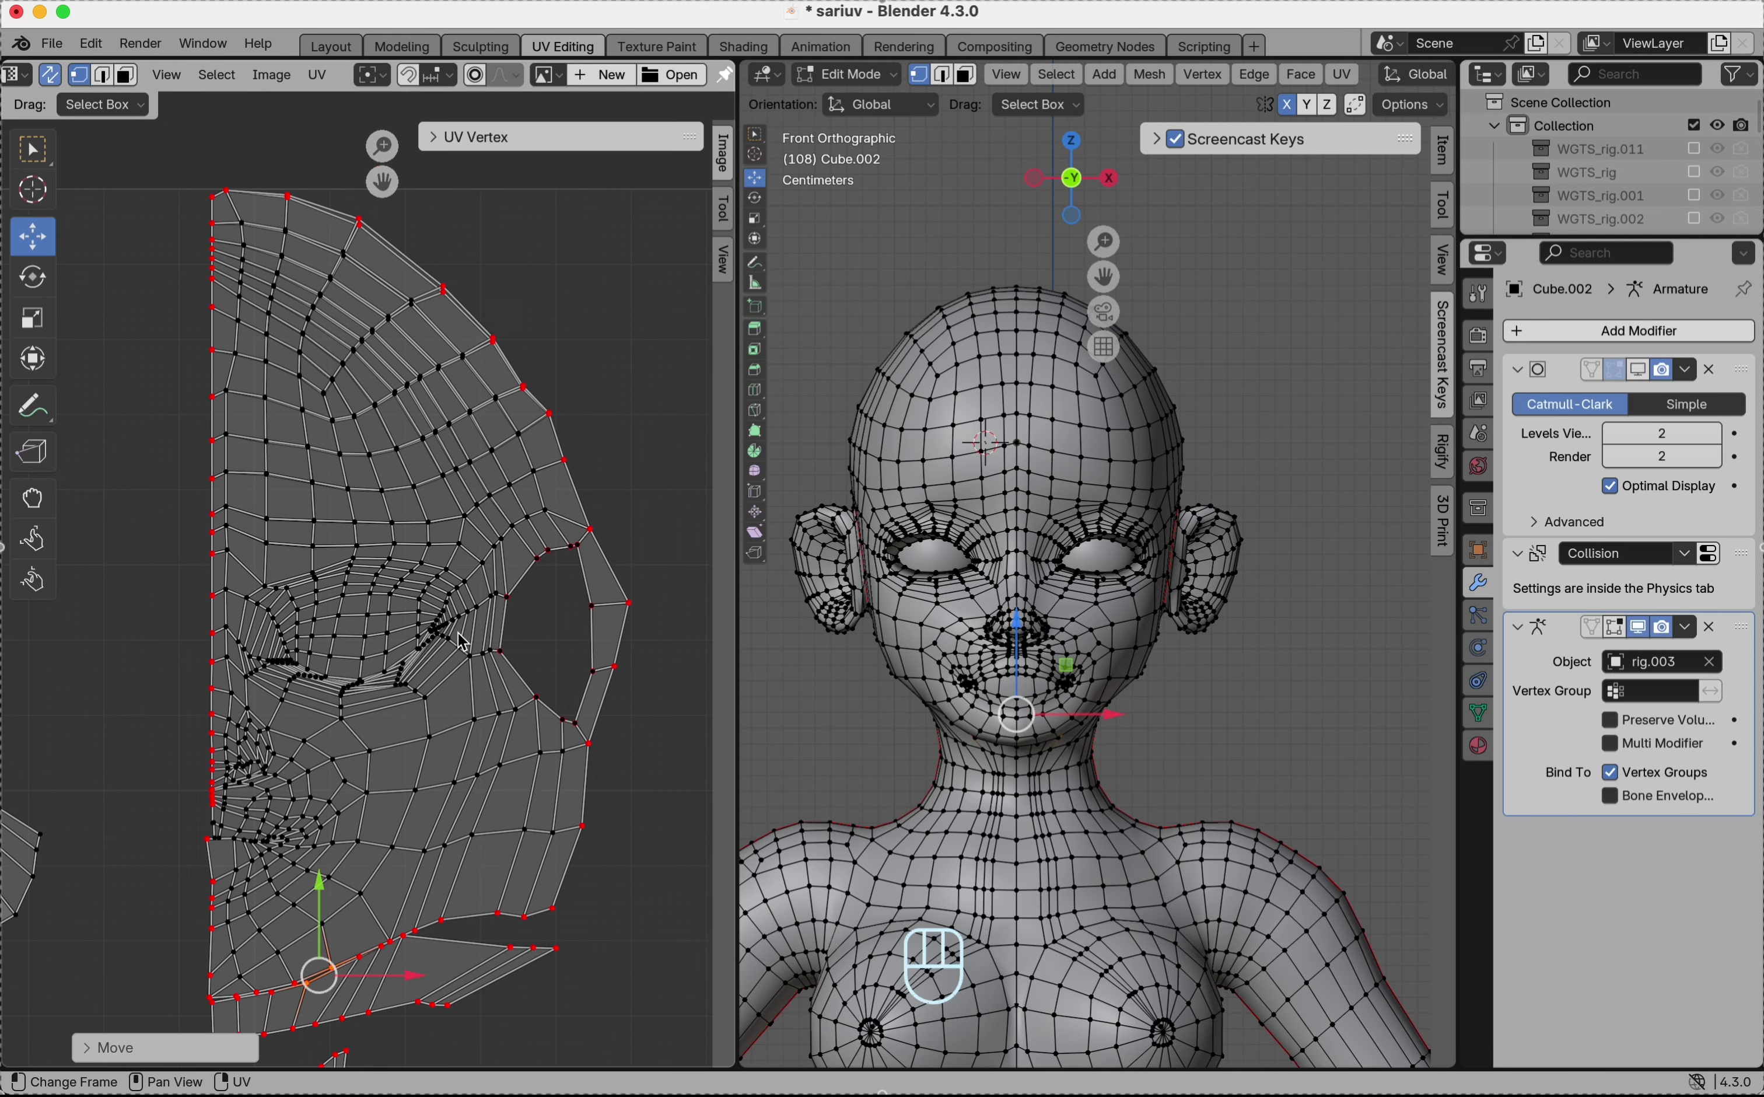
pyautogui.scroll(6, 384, 248)
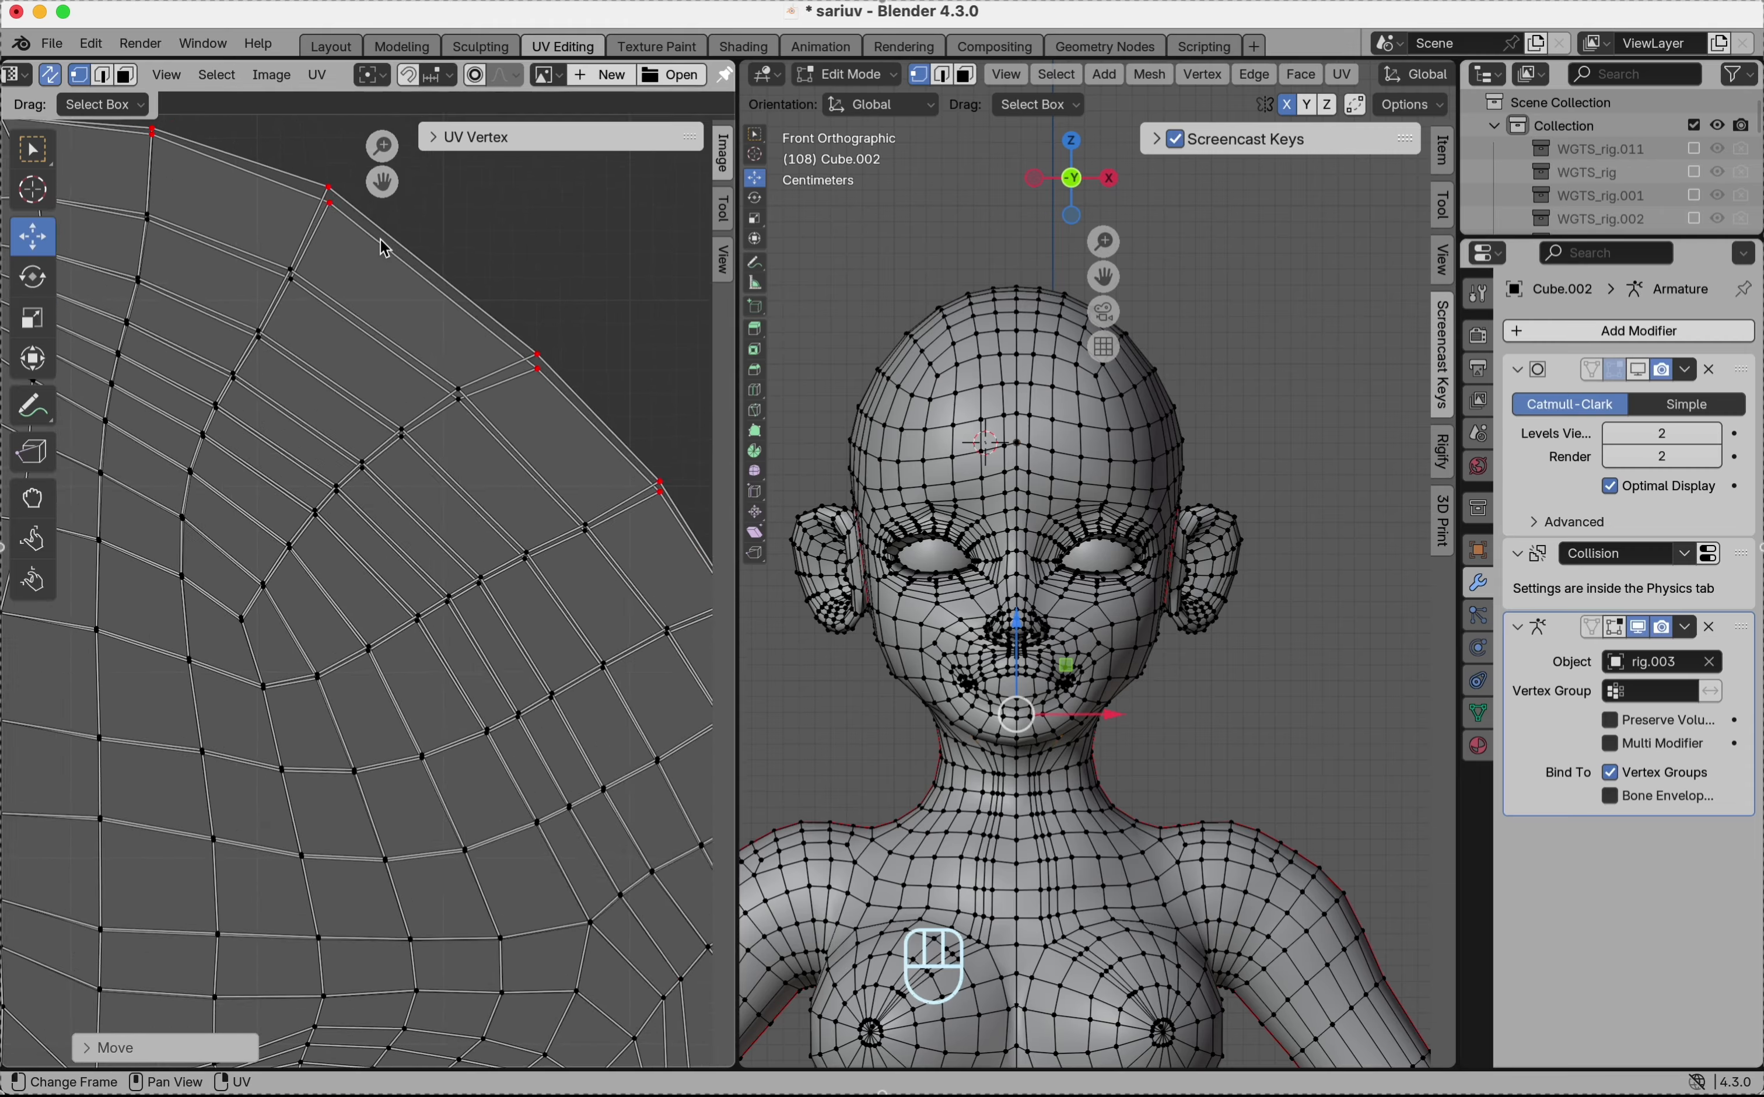
pyautogui.moveTo(372, 288); pyautogui.dragTo(475, 400)
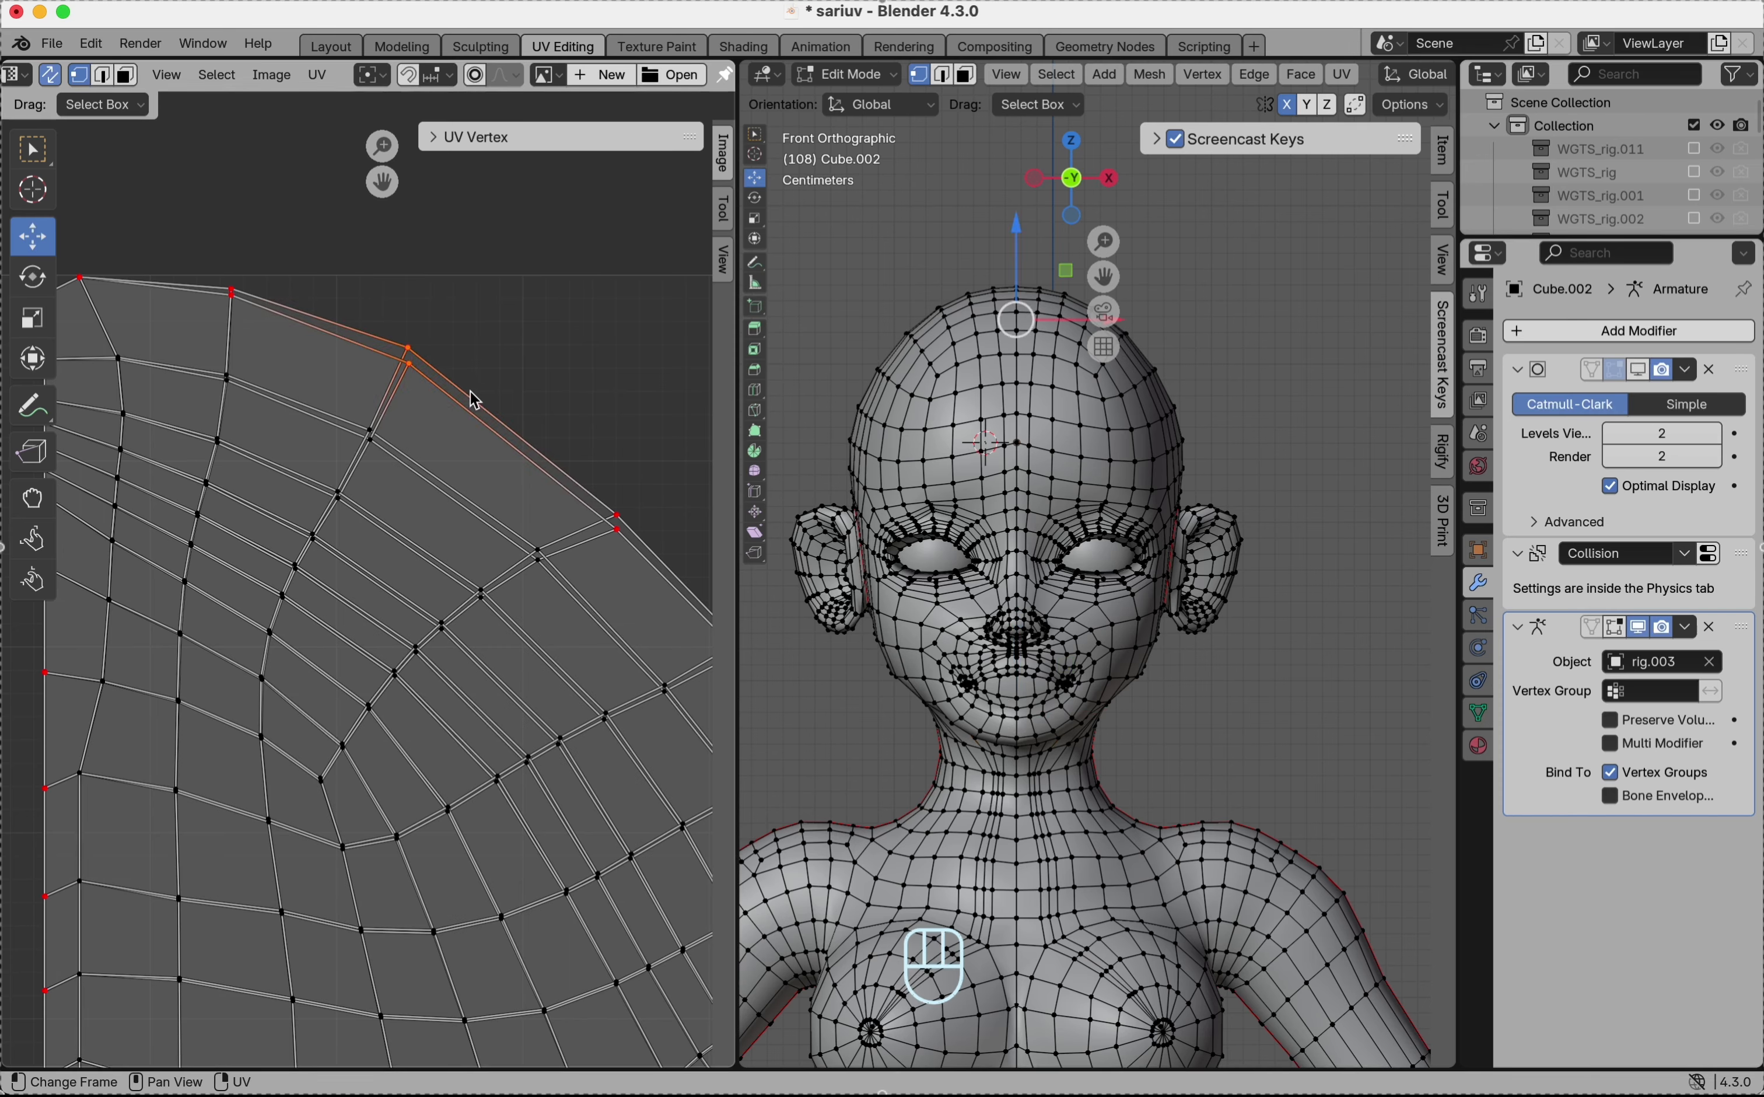
pyautogui.press('m')
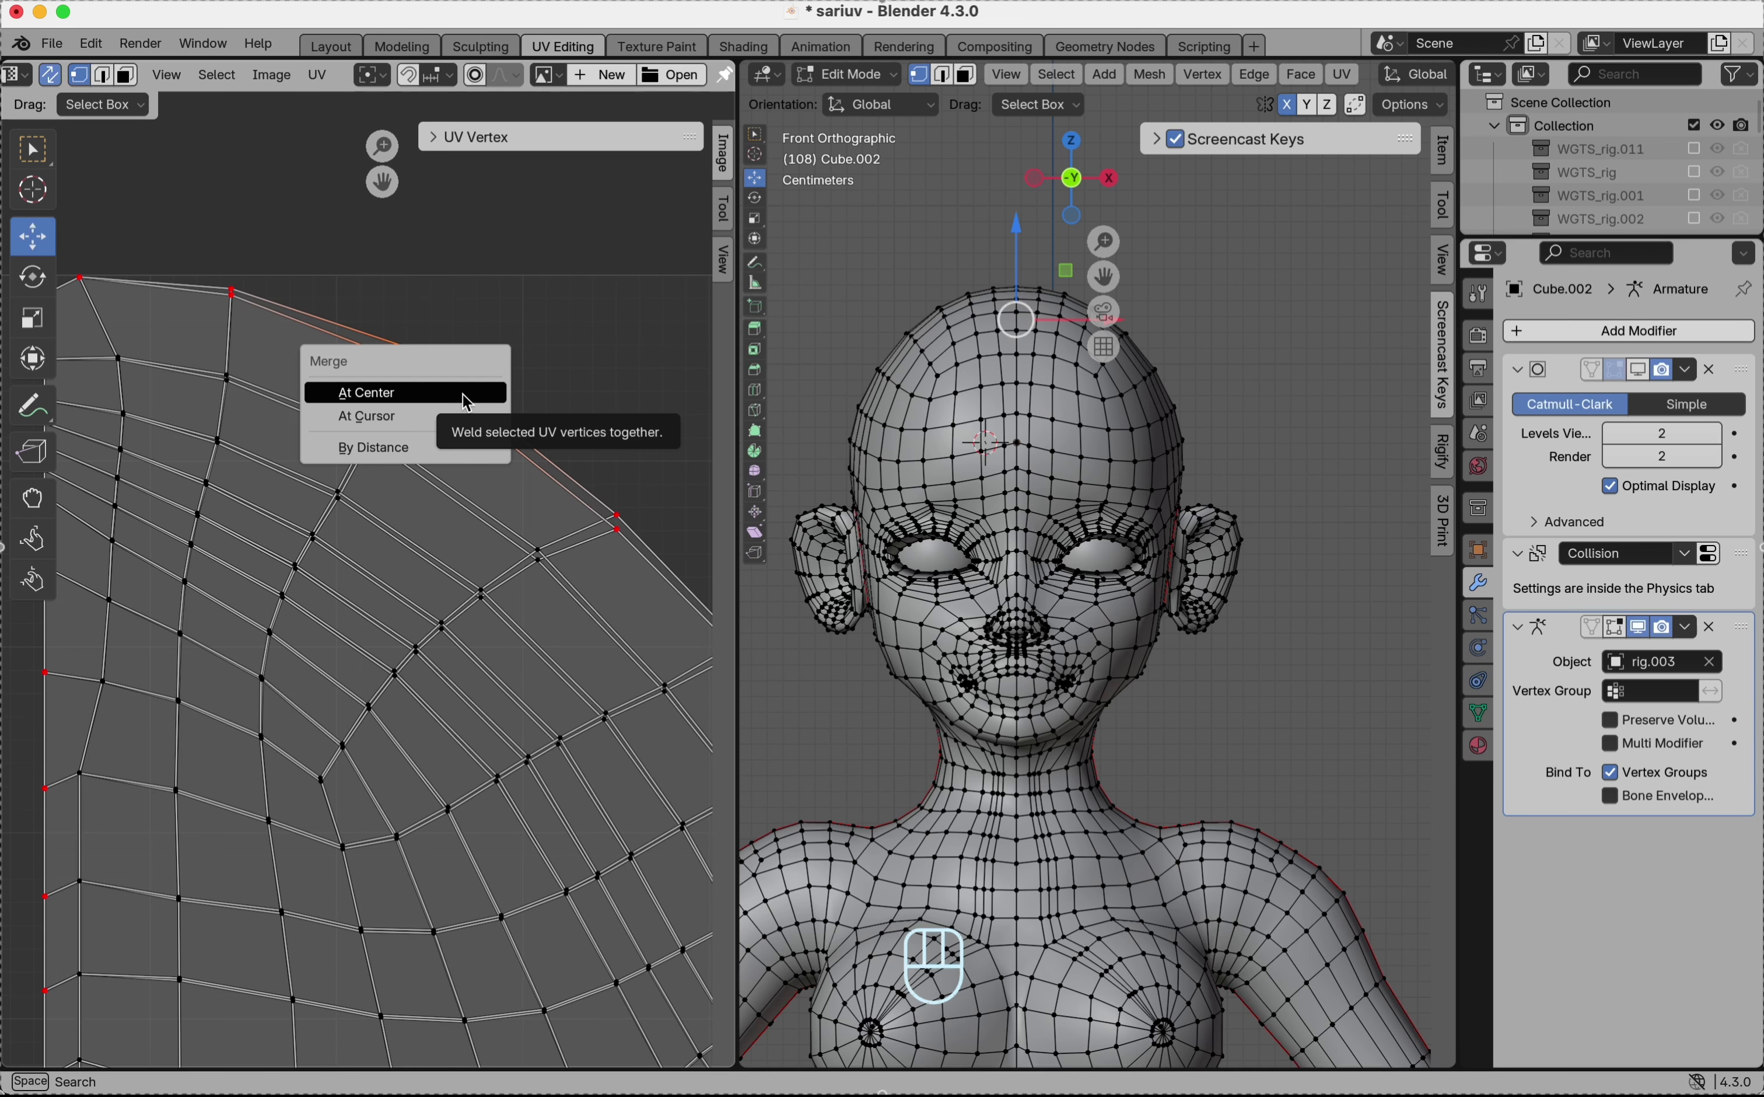
pyautogui.click(464, 446)
# - Merge by distance the next pair of doubled crown border vertices, closer to the head's centreline
pyautogui.hscroll(-3, 321, 273)
pyautogui.hscroll(-2, 321, 273)
pyautogui.moveTo(283, 280); pyautogui.dragTo(364, 370)
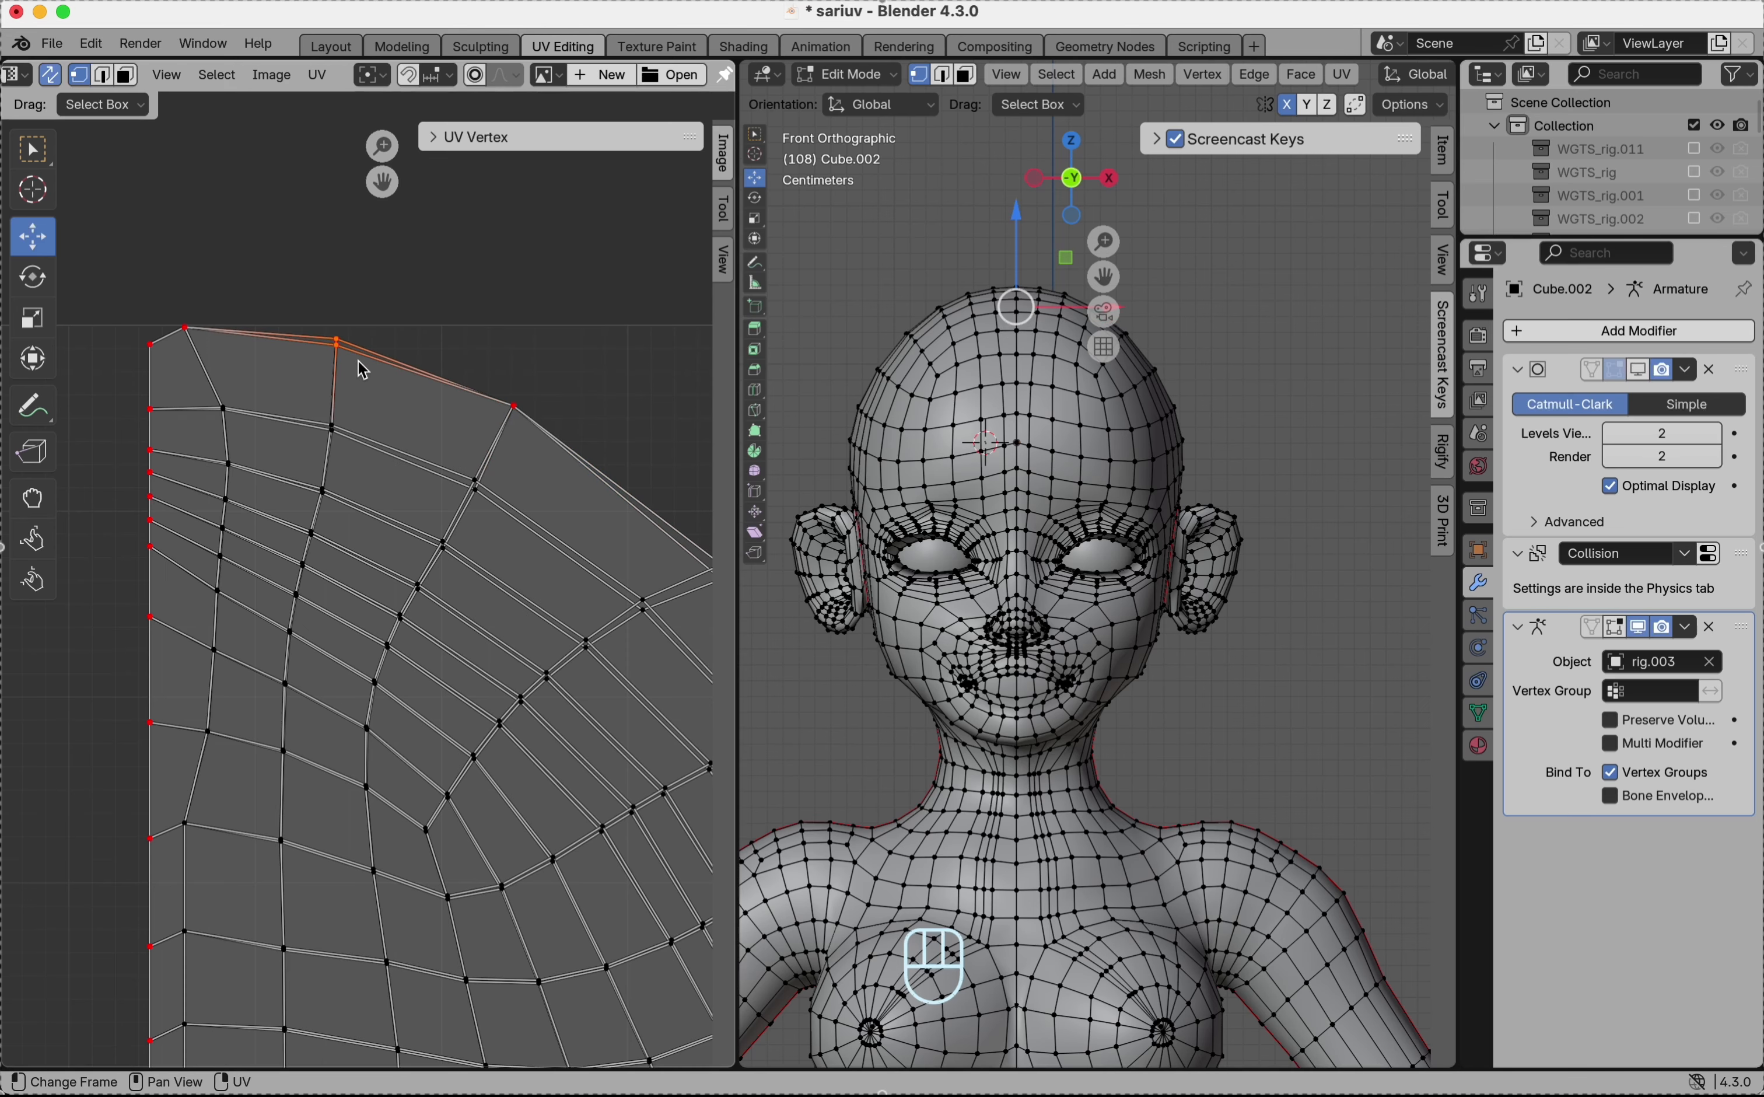
pyautogui.press('m')
pyautogui.click(364, 366)
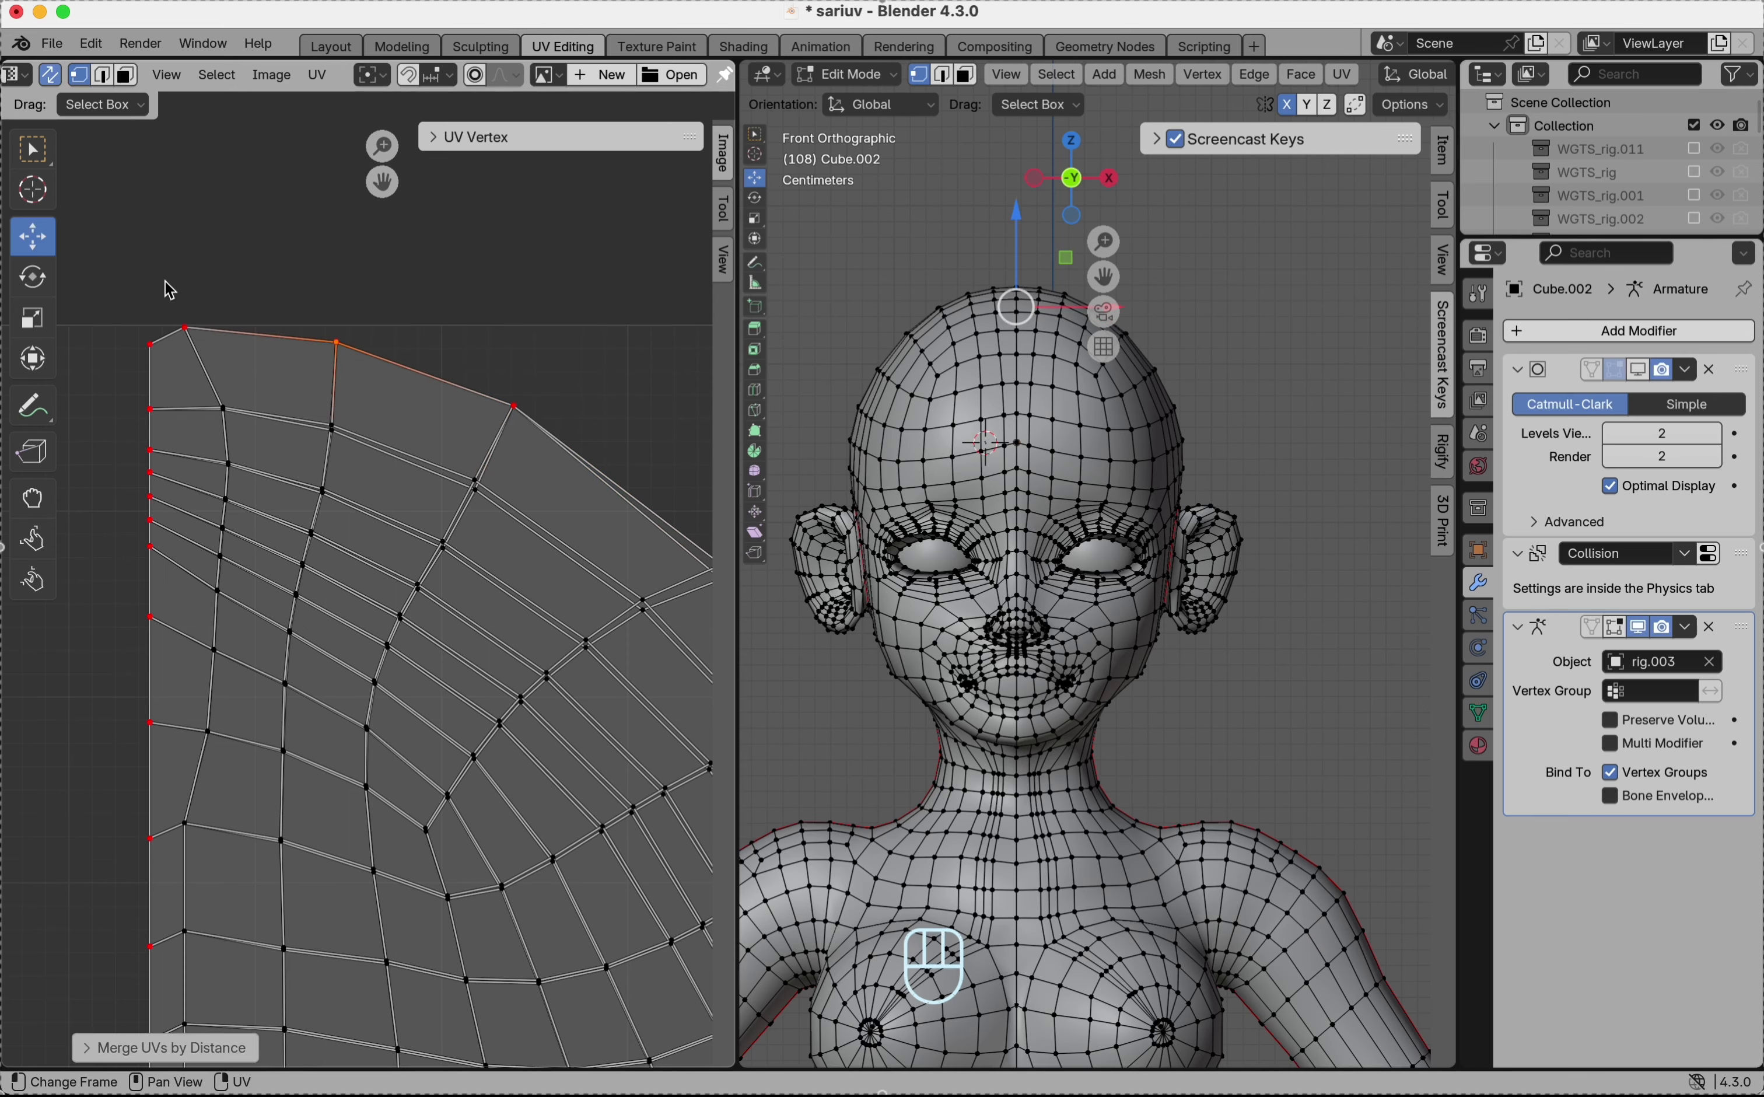
pyautogui.scroll(5, 315, 373)
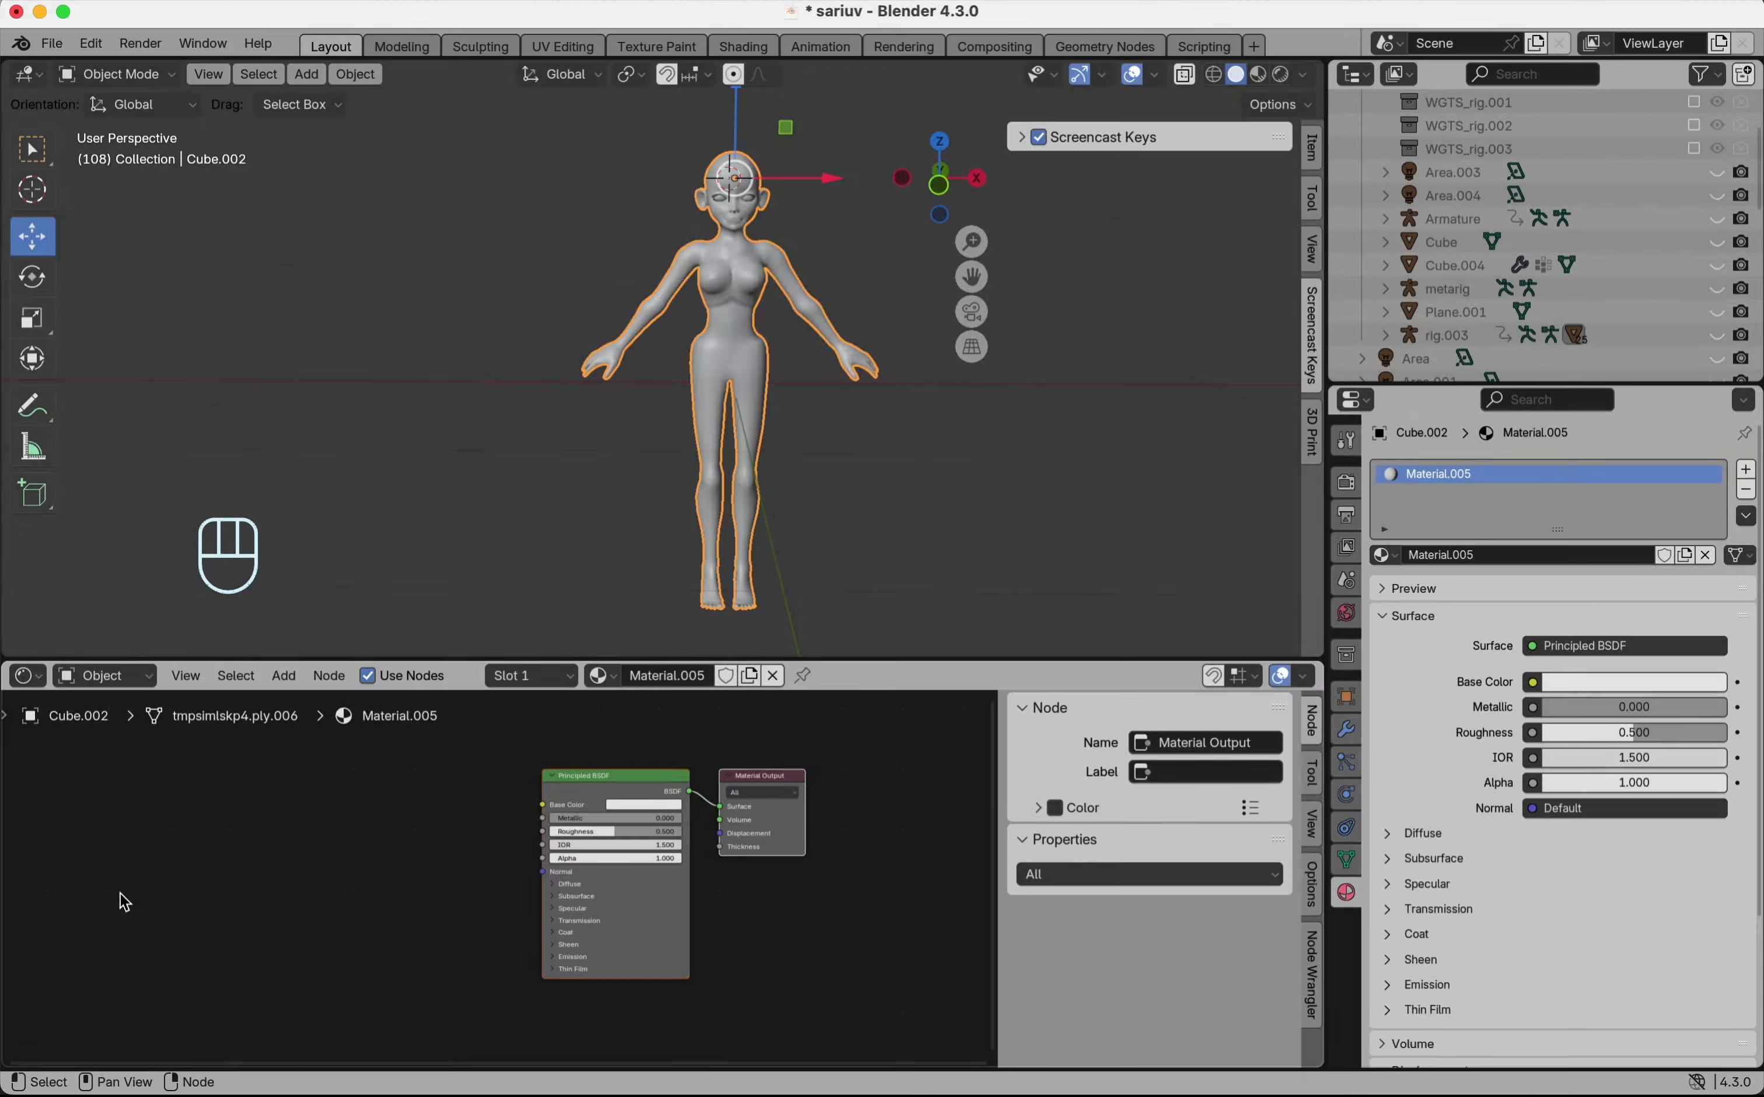
# - Add an Image Texture node to Material.005 and link its Color output to the Principled BSDF's Base Color
pyautogui.hotkey('shift', 'a')
pyautogui.moveTo(125, 892)
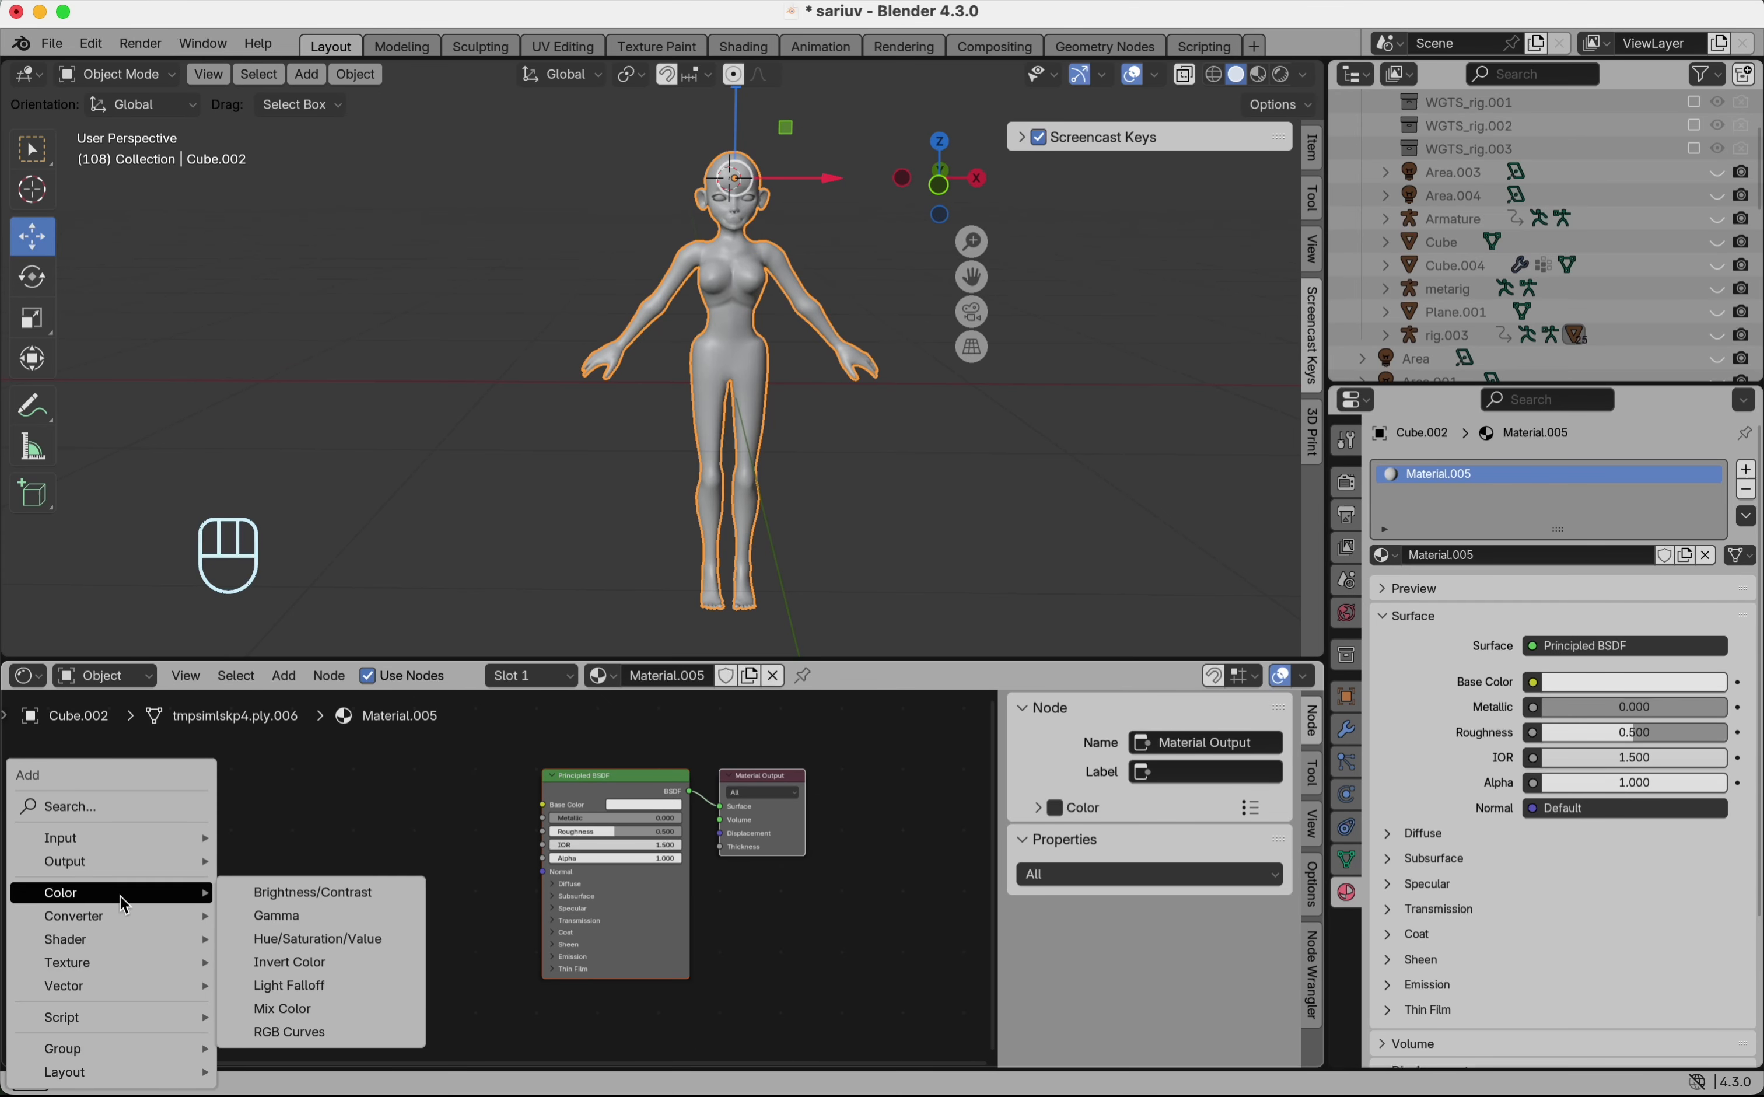
pyautogui.moveTo(114, 972)
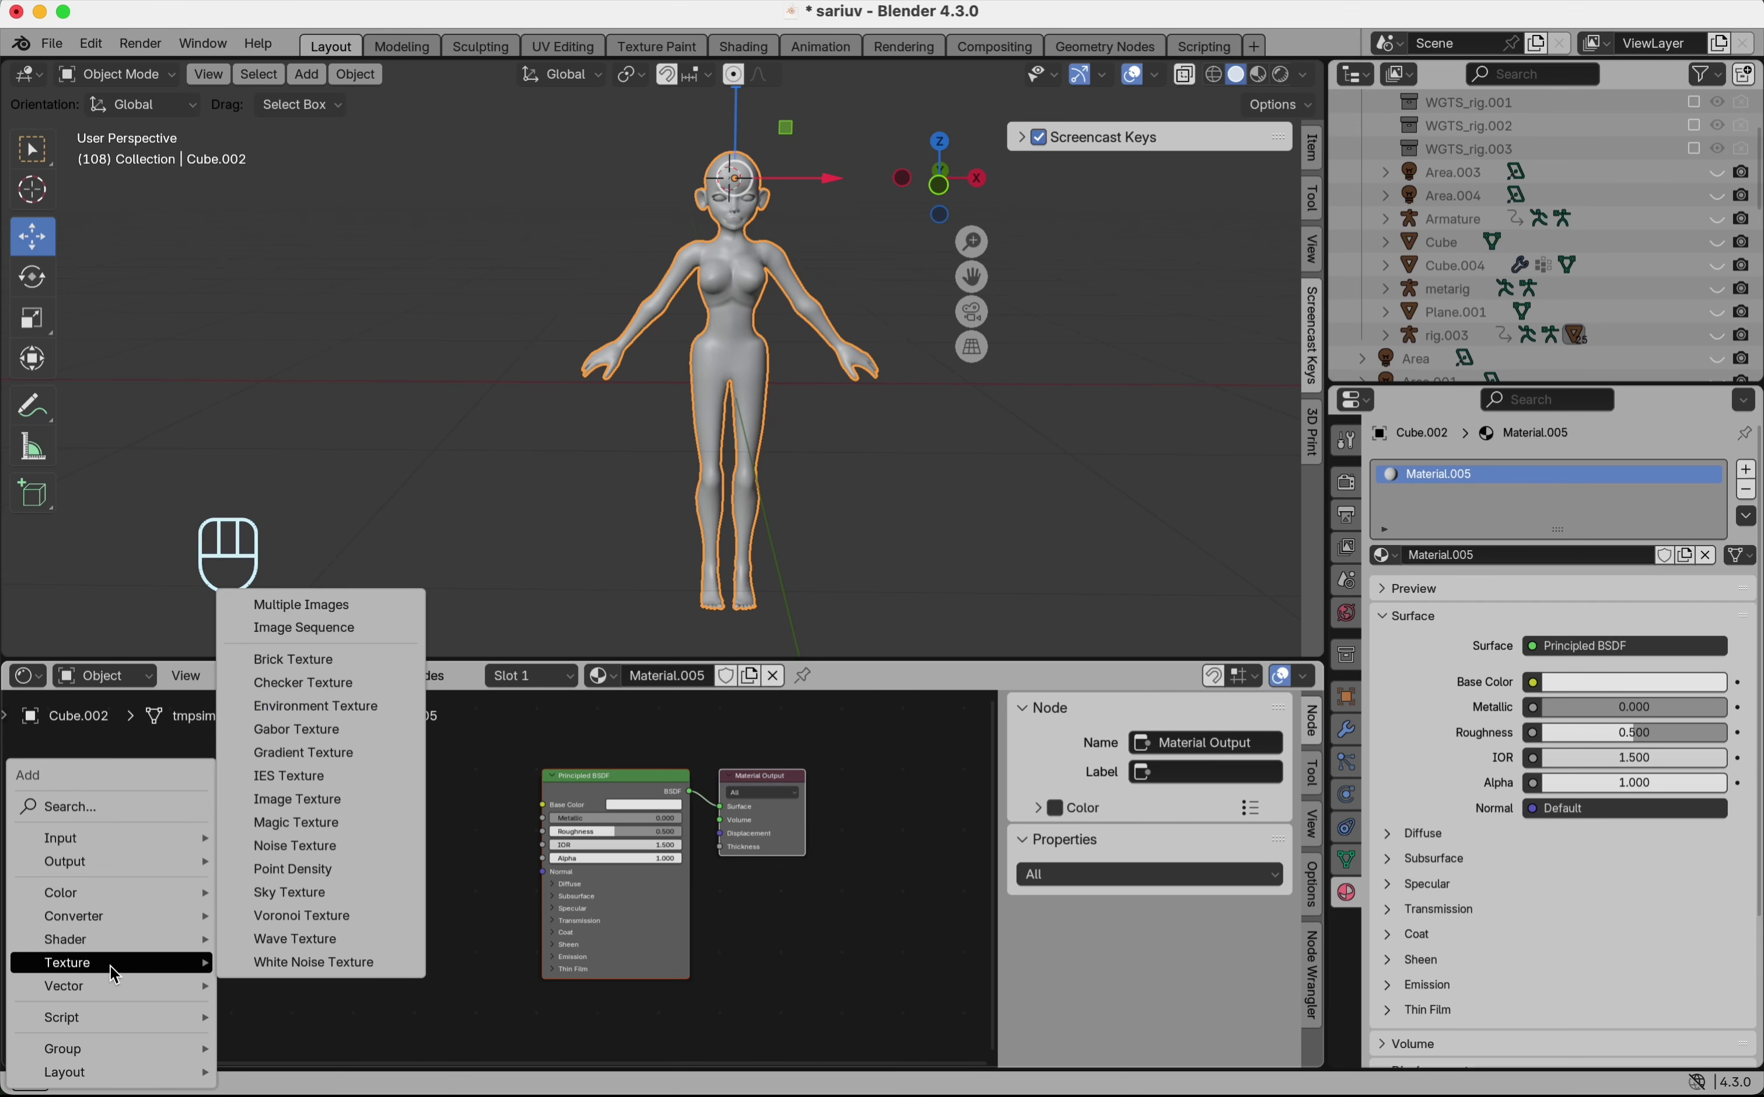
pyautogui.click(313, 798)
pyautogui.click(356, 799)
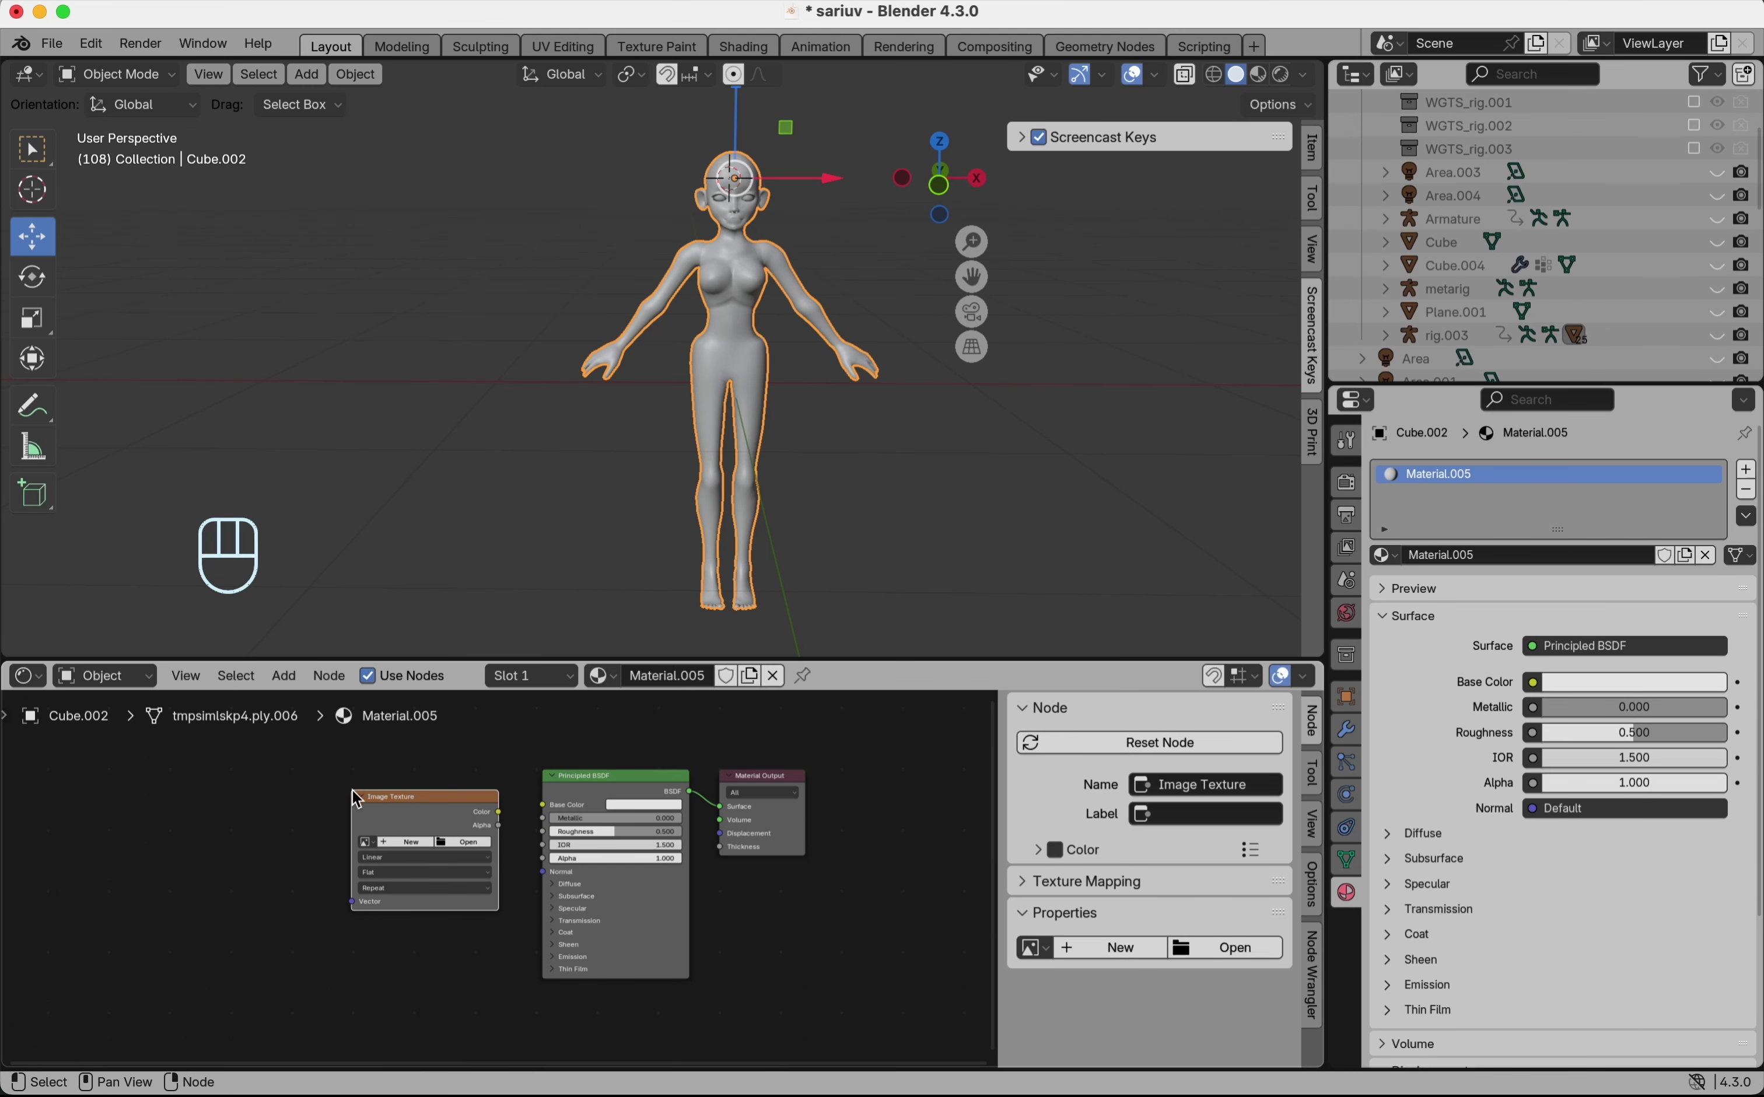
pyautogui.moveTo(497, 814); pyautogui.dragTo(544, 813)
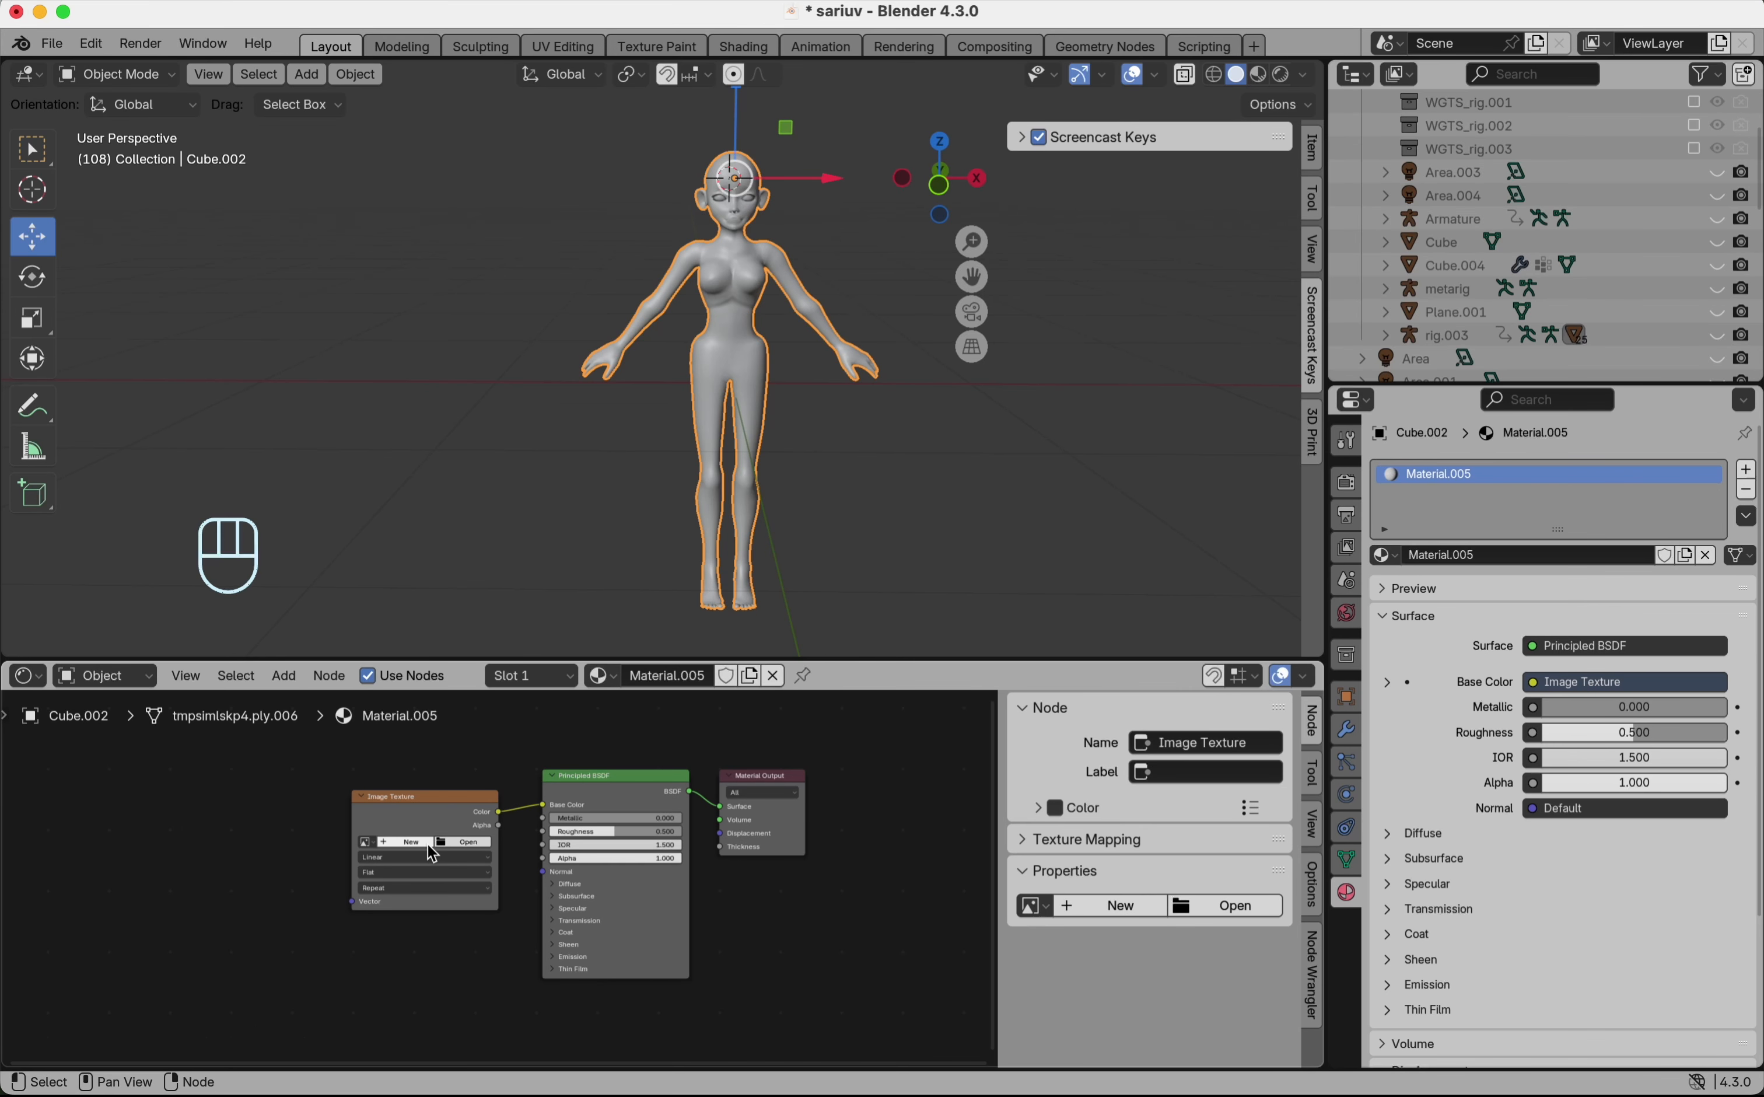
# - Start a new image for the texture node, 4096 px wide and 4096 px high, named body
pyautogui.click(419, 841)
pyautogui.click(404, 880)
pyautogui.click(402, 879)
pyautogui.write('4096')
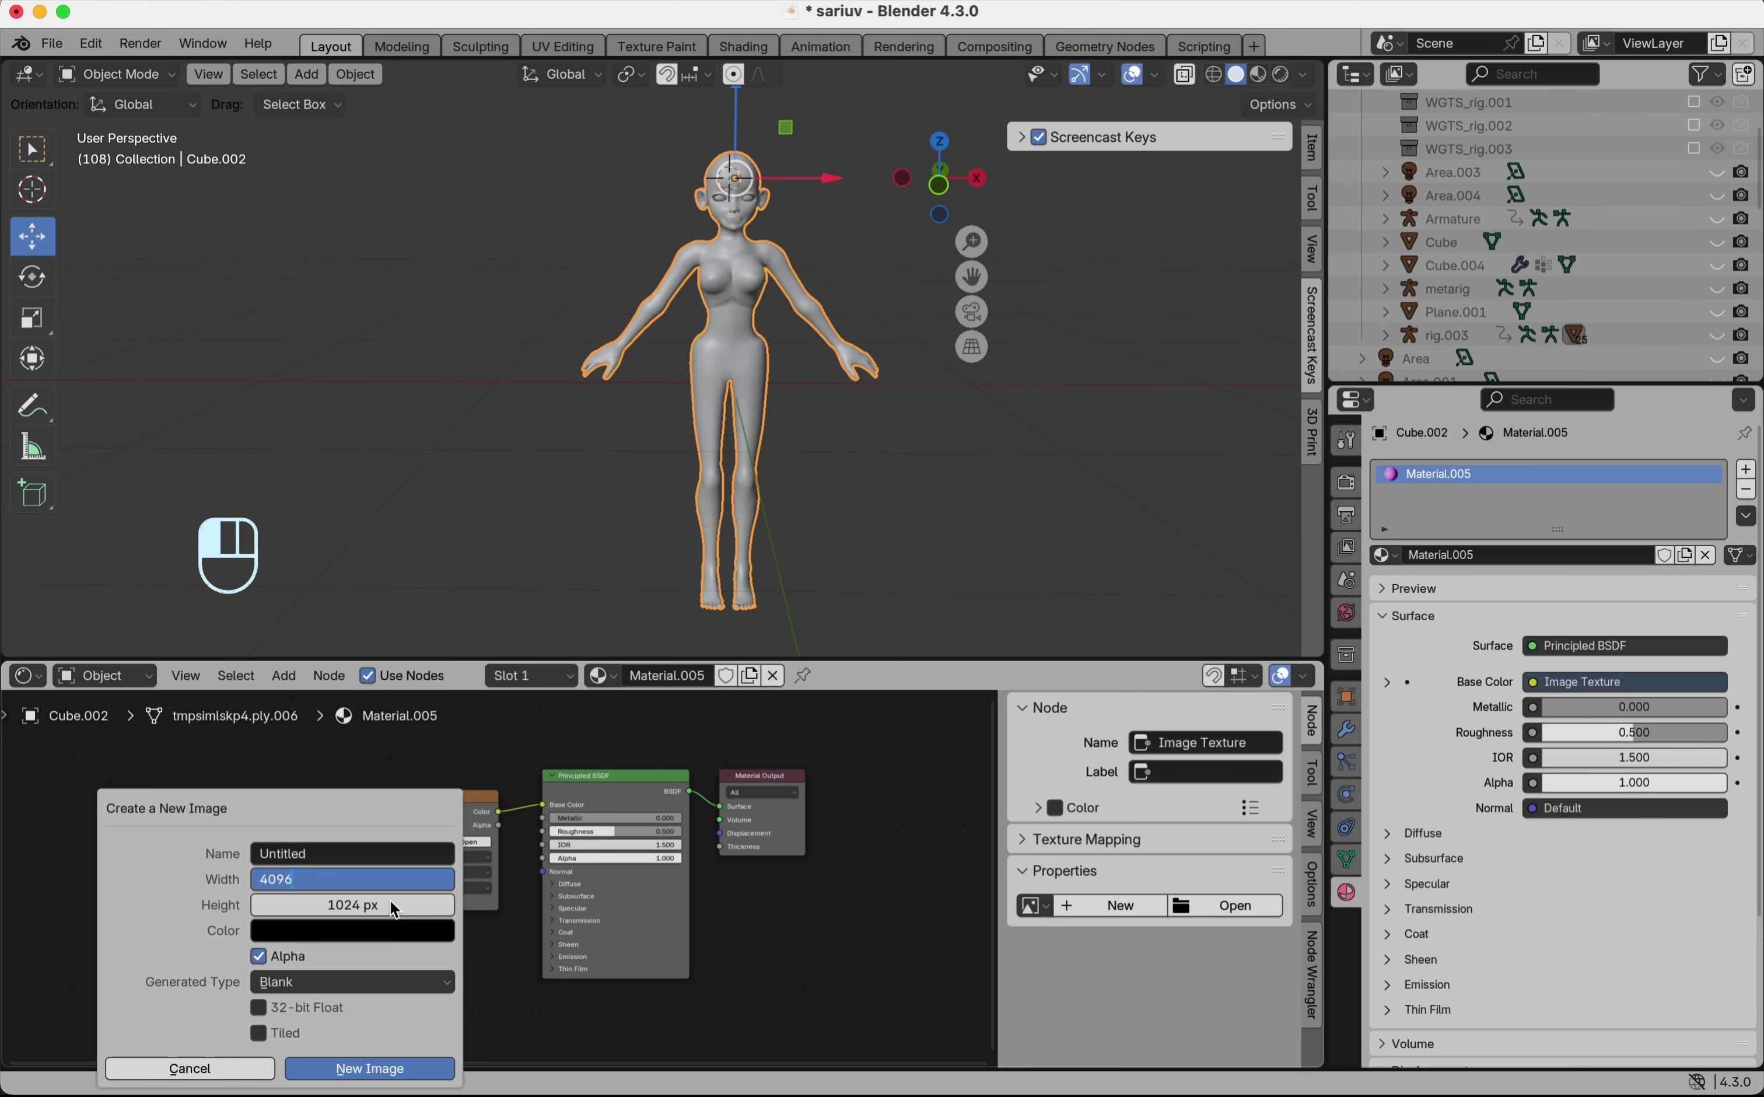
pyautogui.click(393, 907)
pyautogui.write('4096')
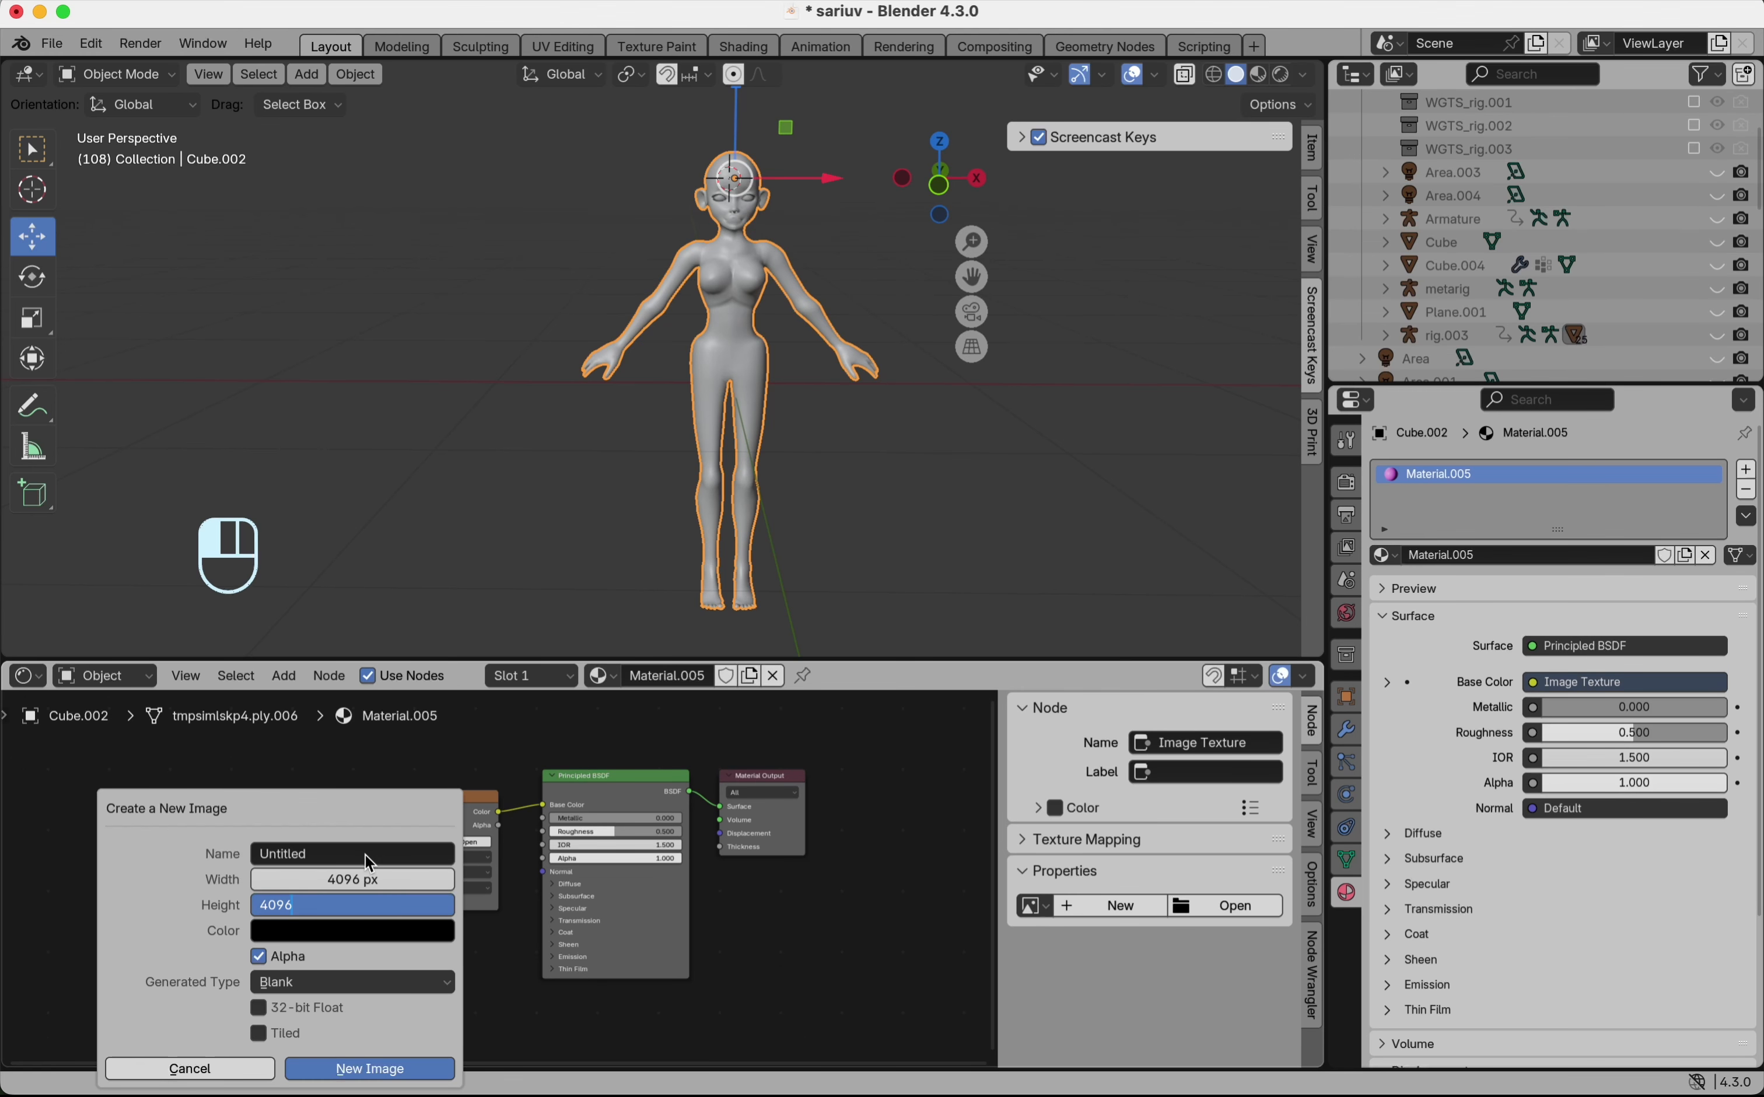
pyautogui.click(366, 856)
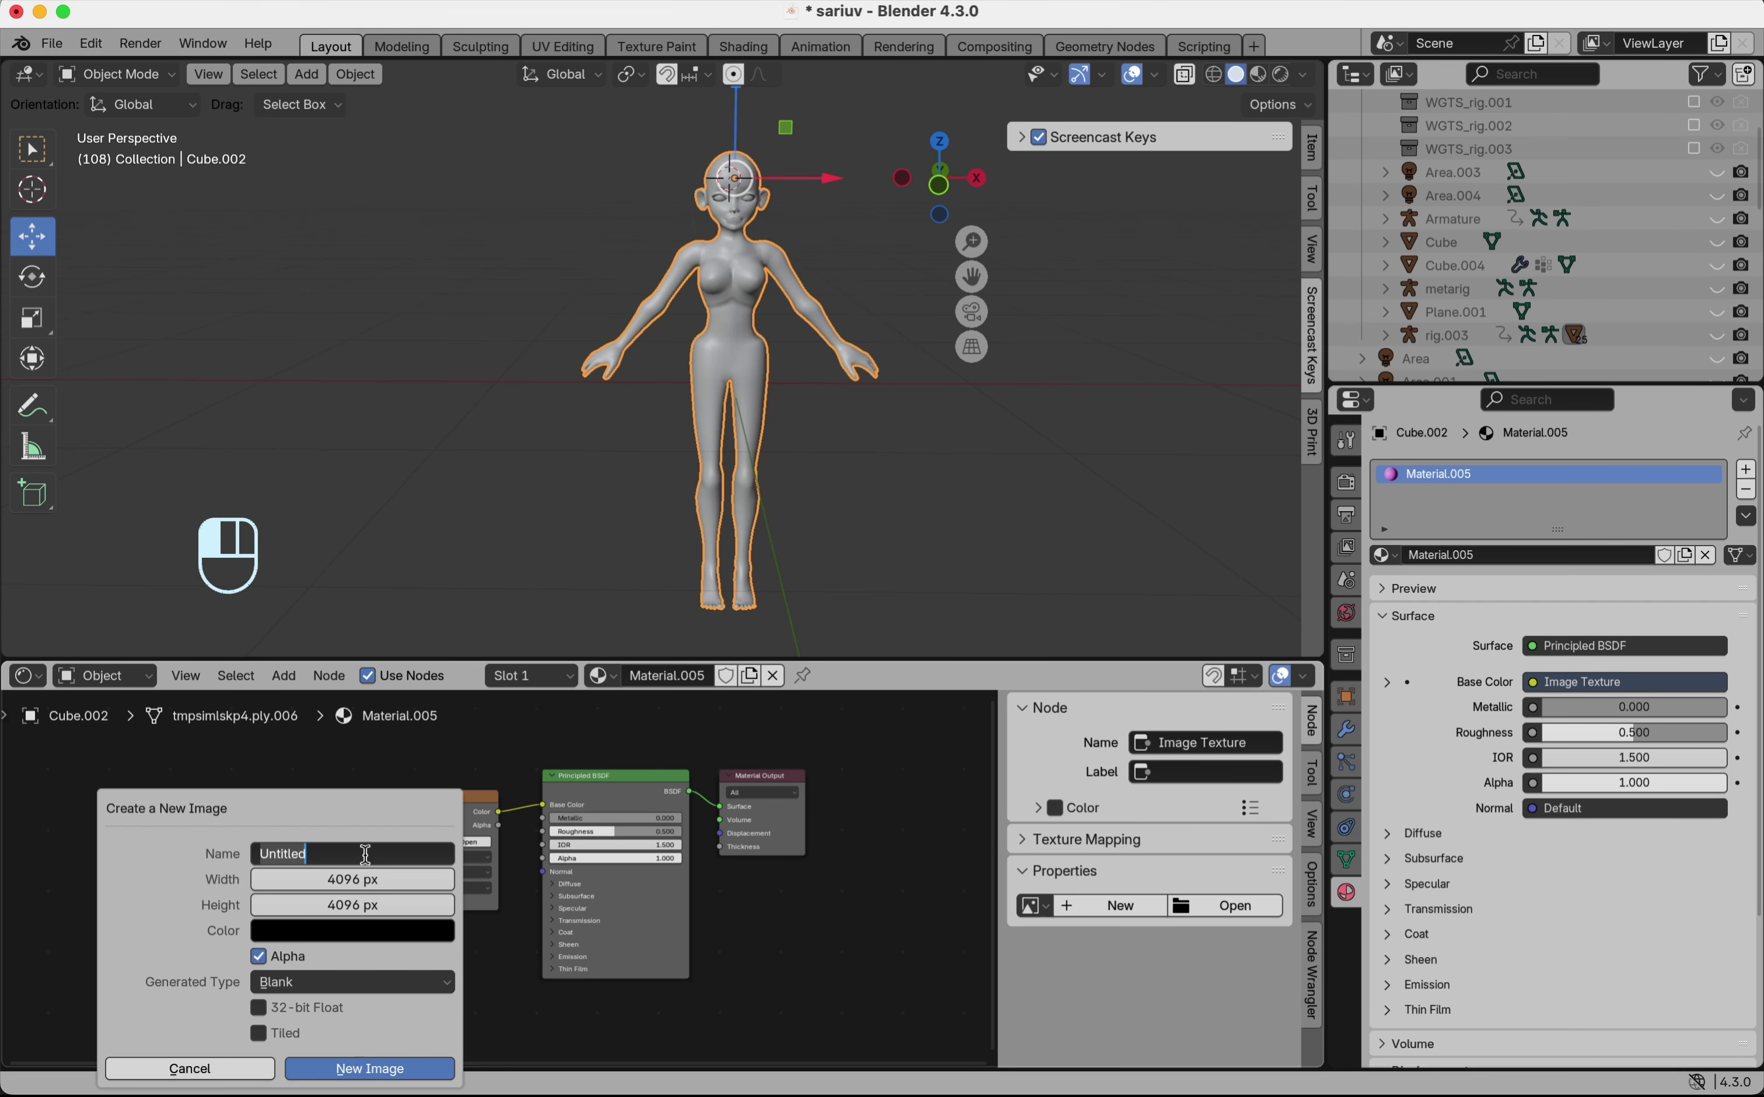
pyautogui.write('body')
pyautogui.press('Return')
# - Lower the alpha of the image's black fill colour to make it transparent, keep it untiled and create the image
pyautogui.click(317, 936)
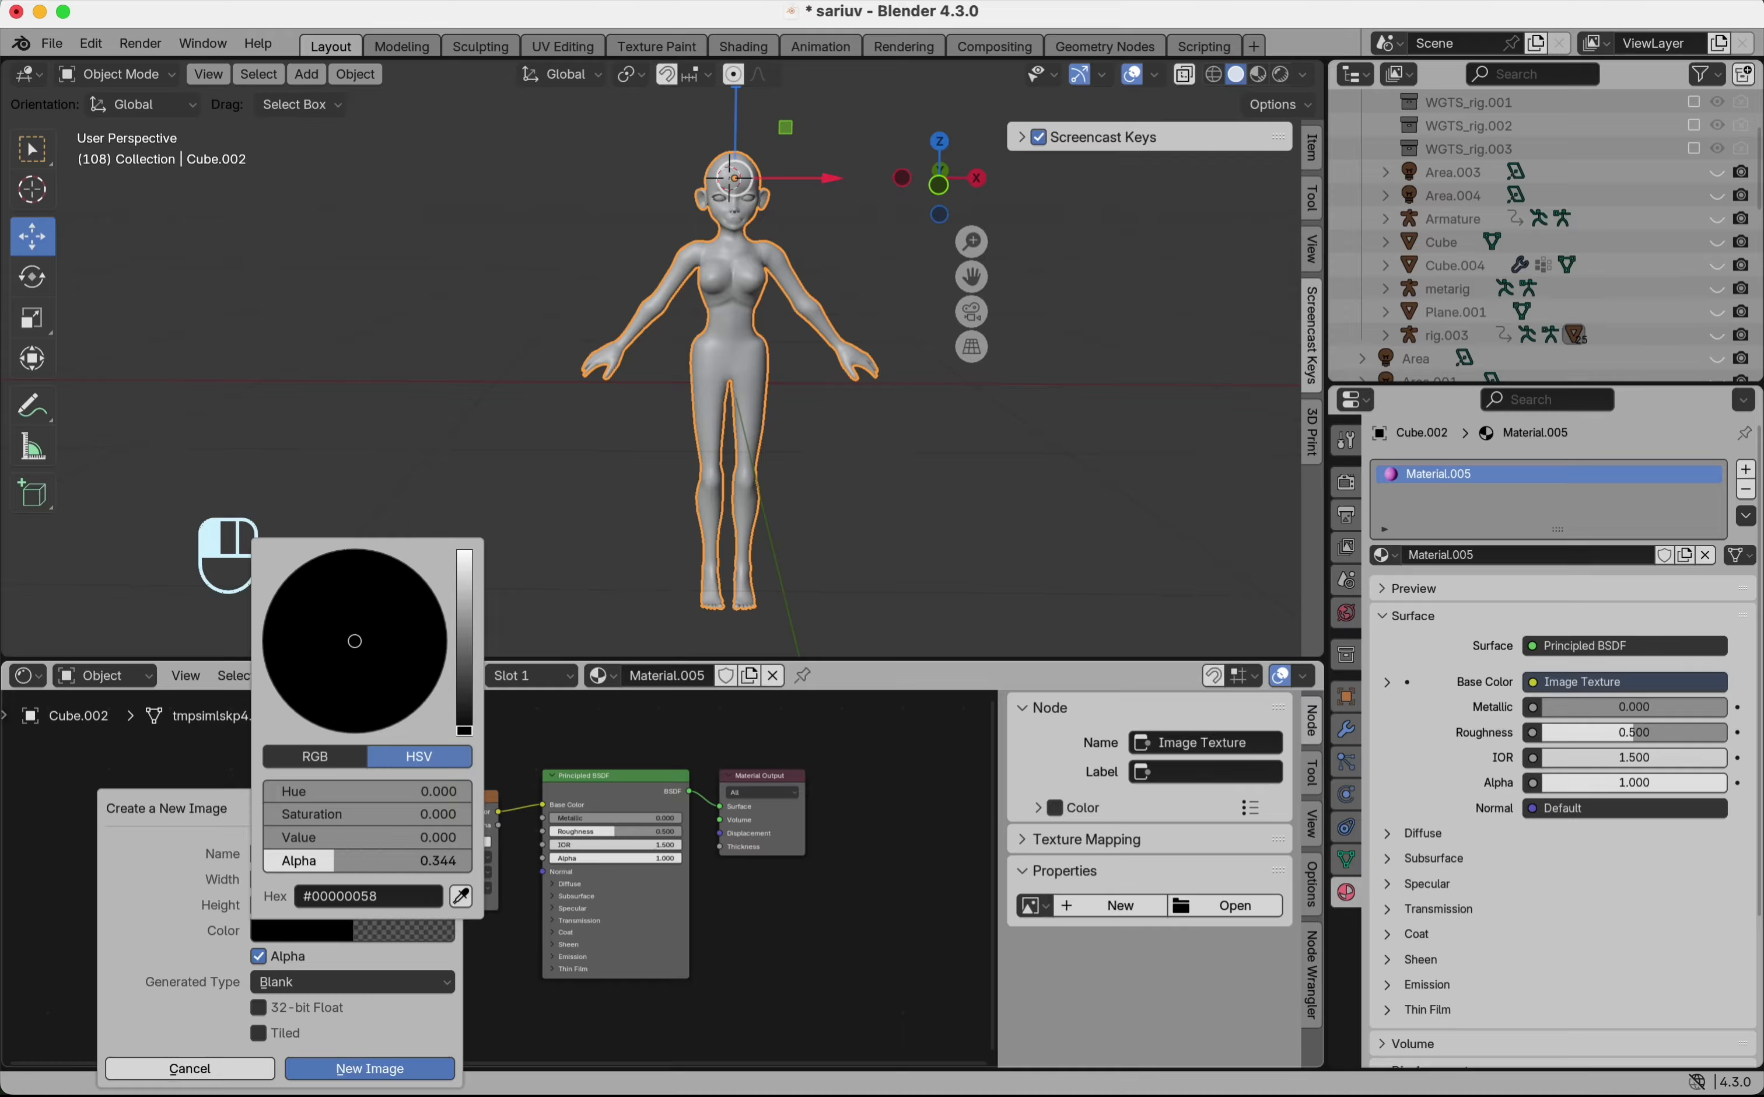
pyautogui.click(385, 1030)
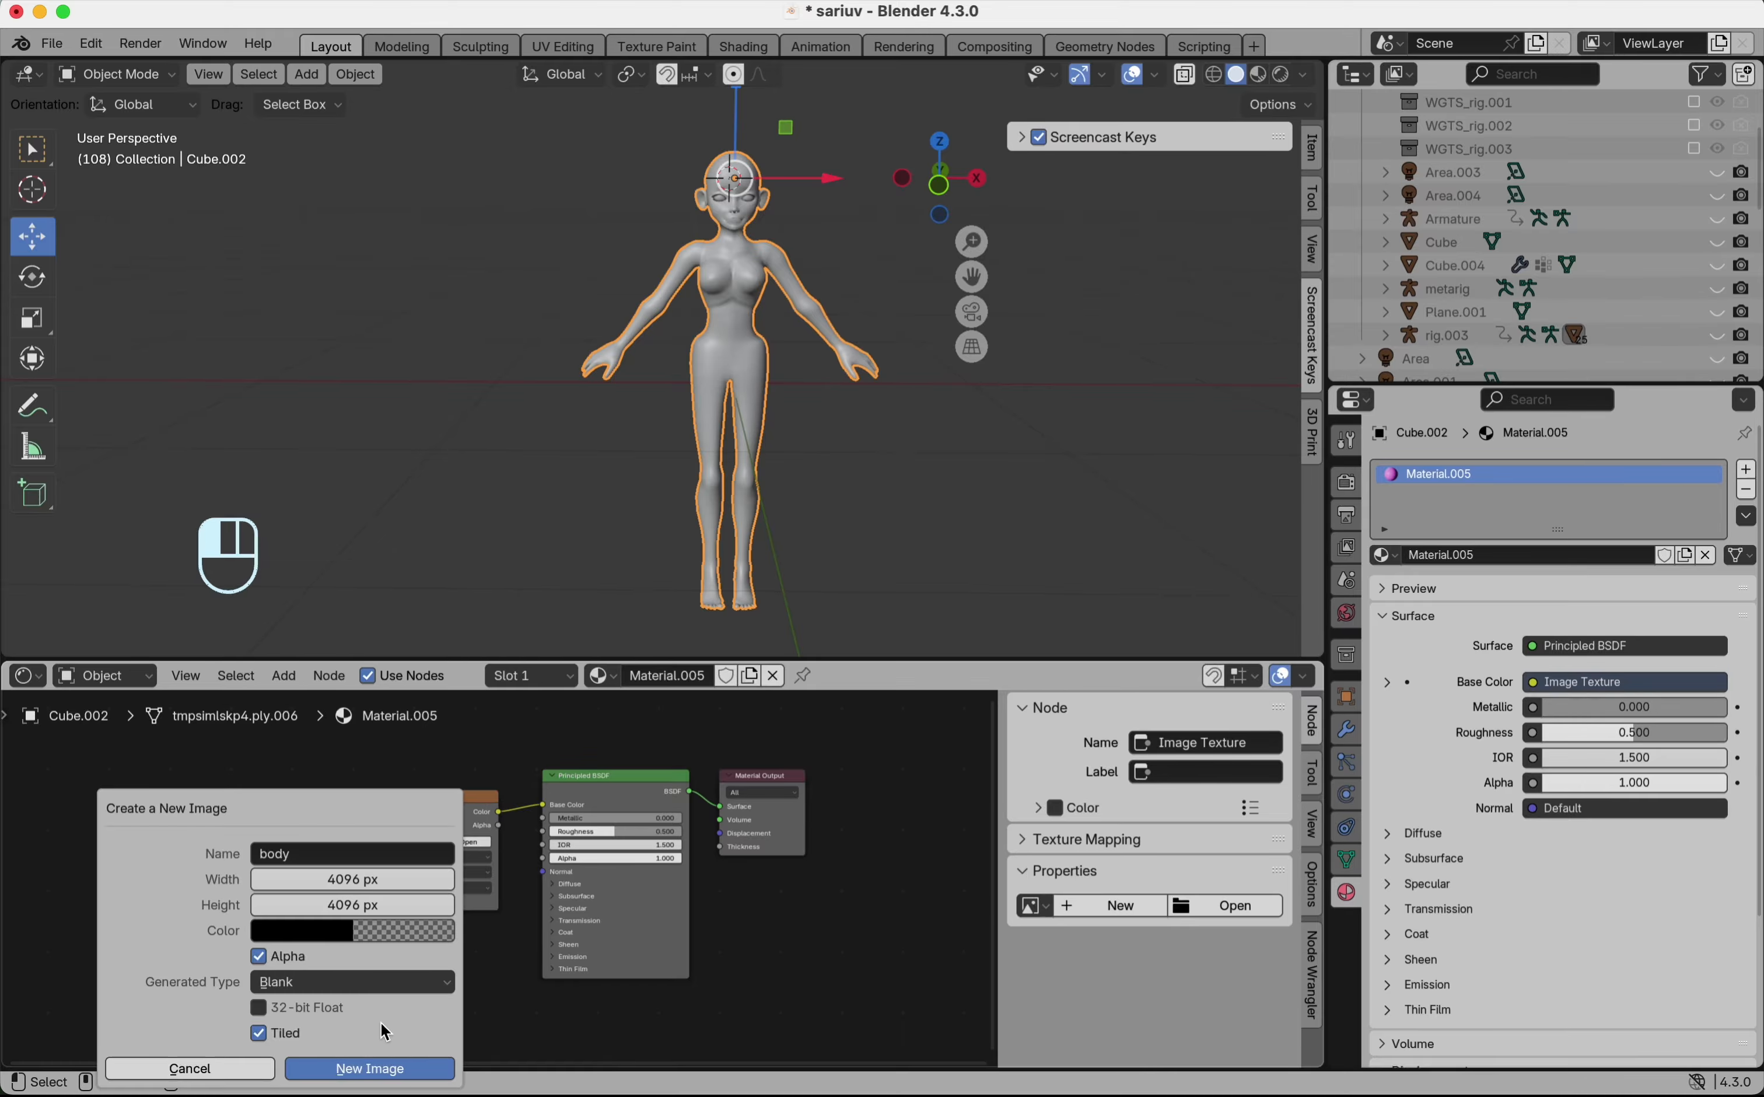
pyautogui.click(370, 1033)
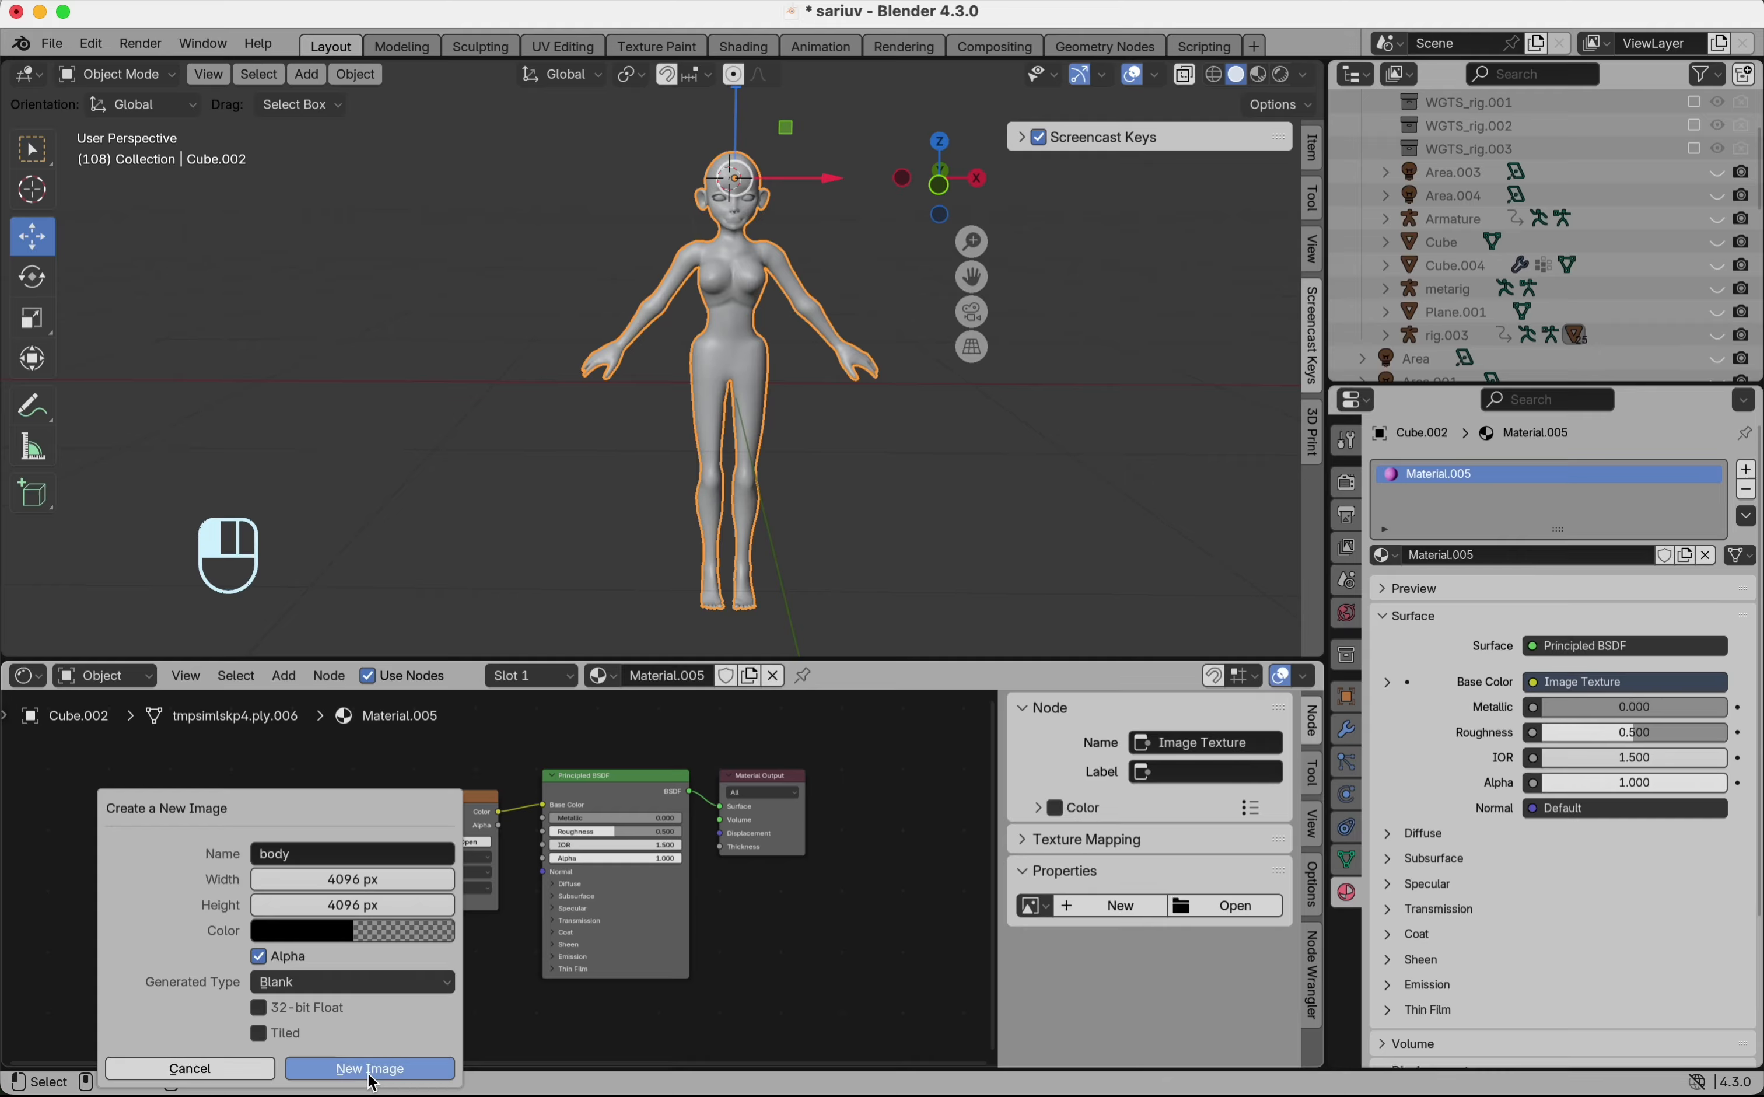
pyautogui.click(370, 1068)
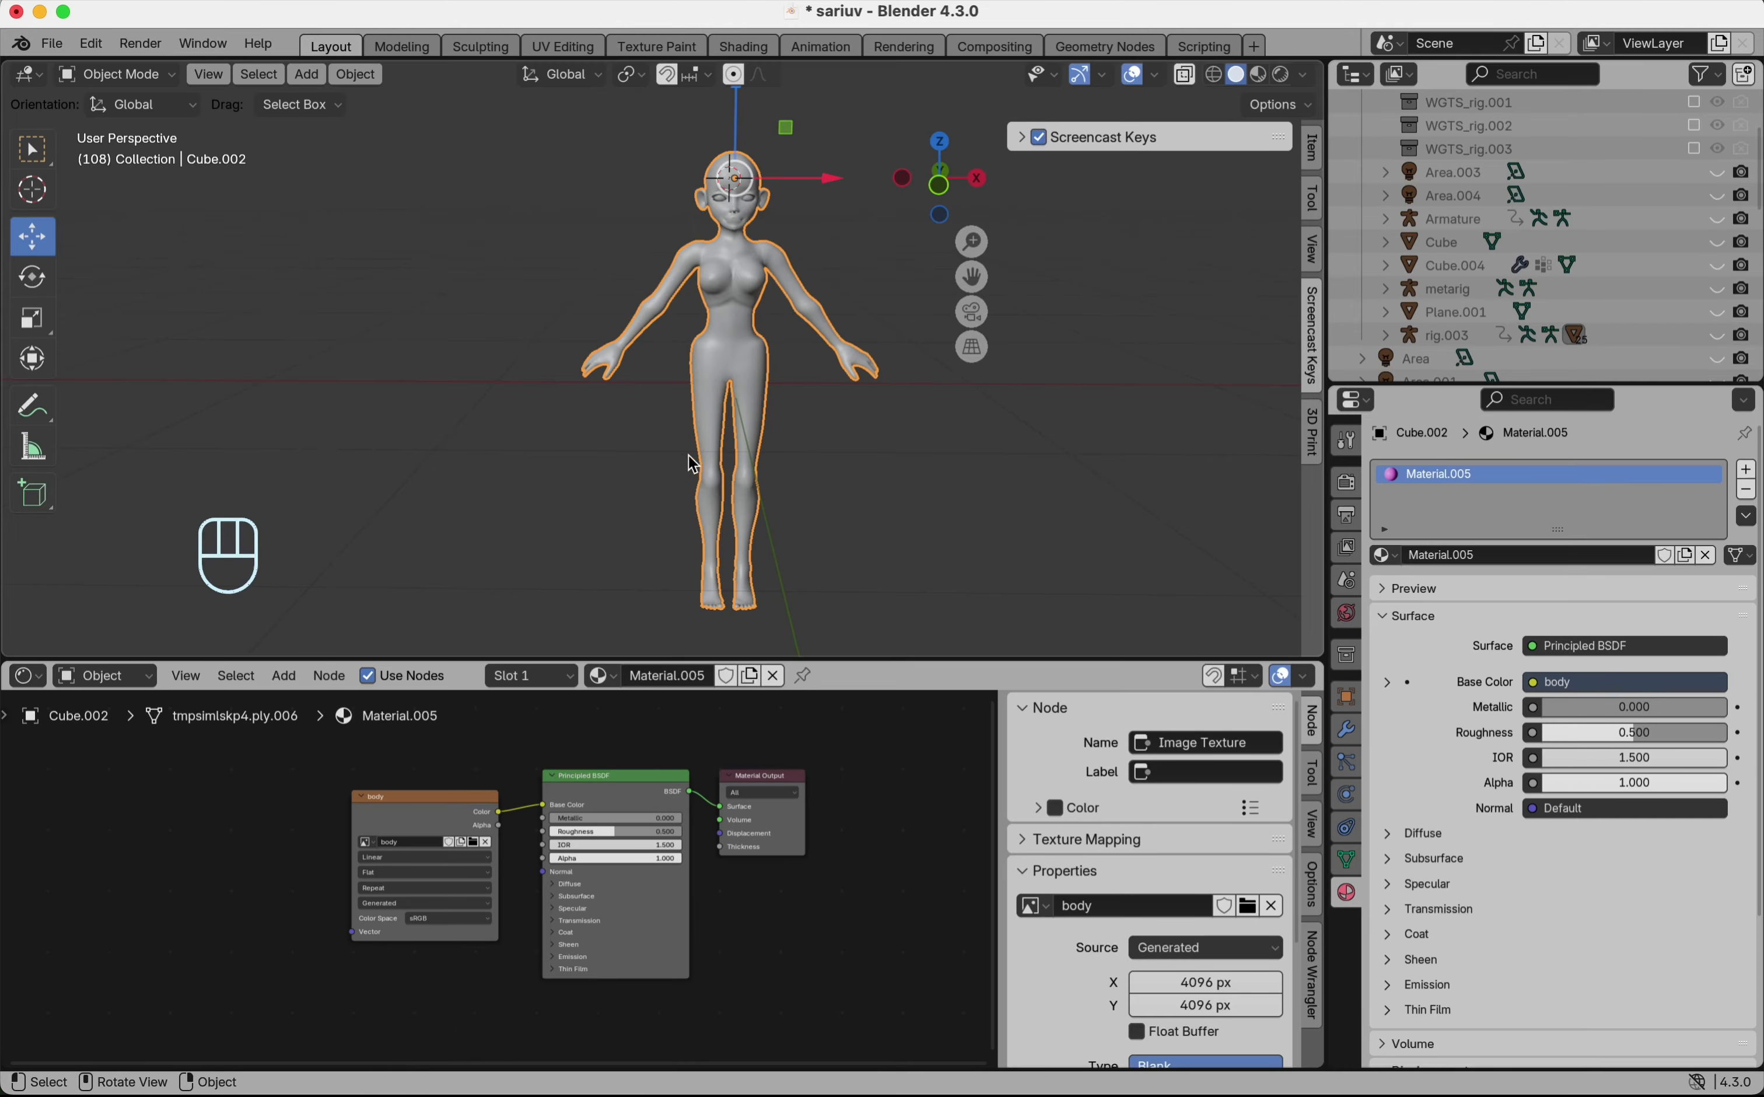
# - Show the model in Material Preview and link the body texture's Alpha output to the Principled BSDF's Alpha input
pyautogui.press('z')
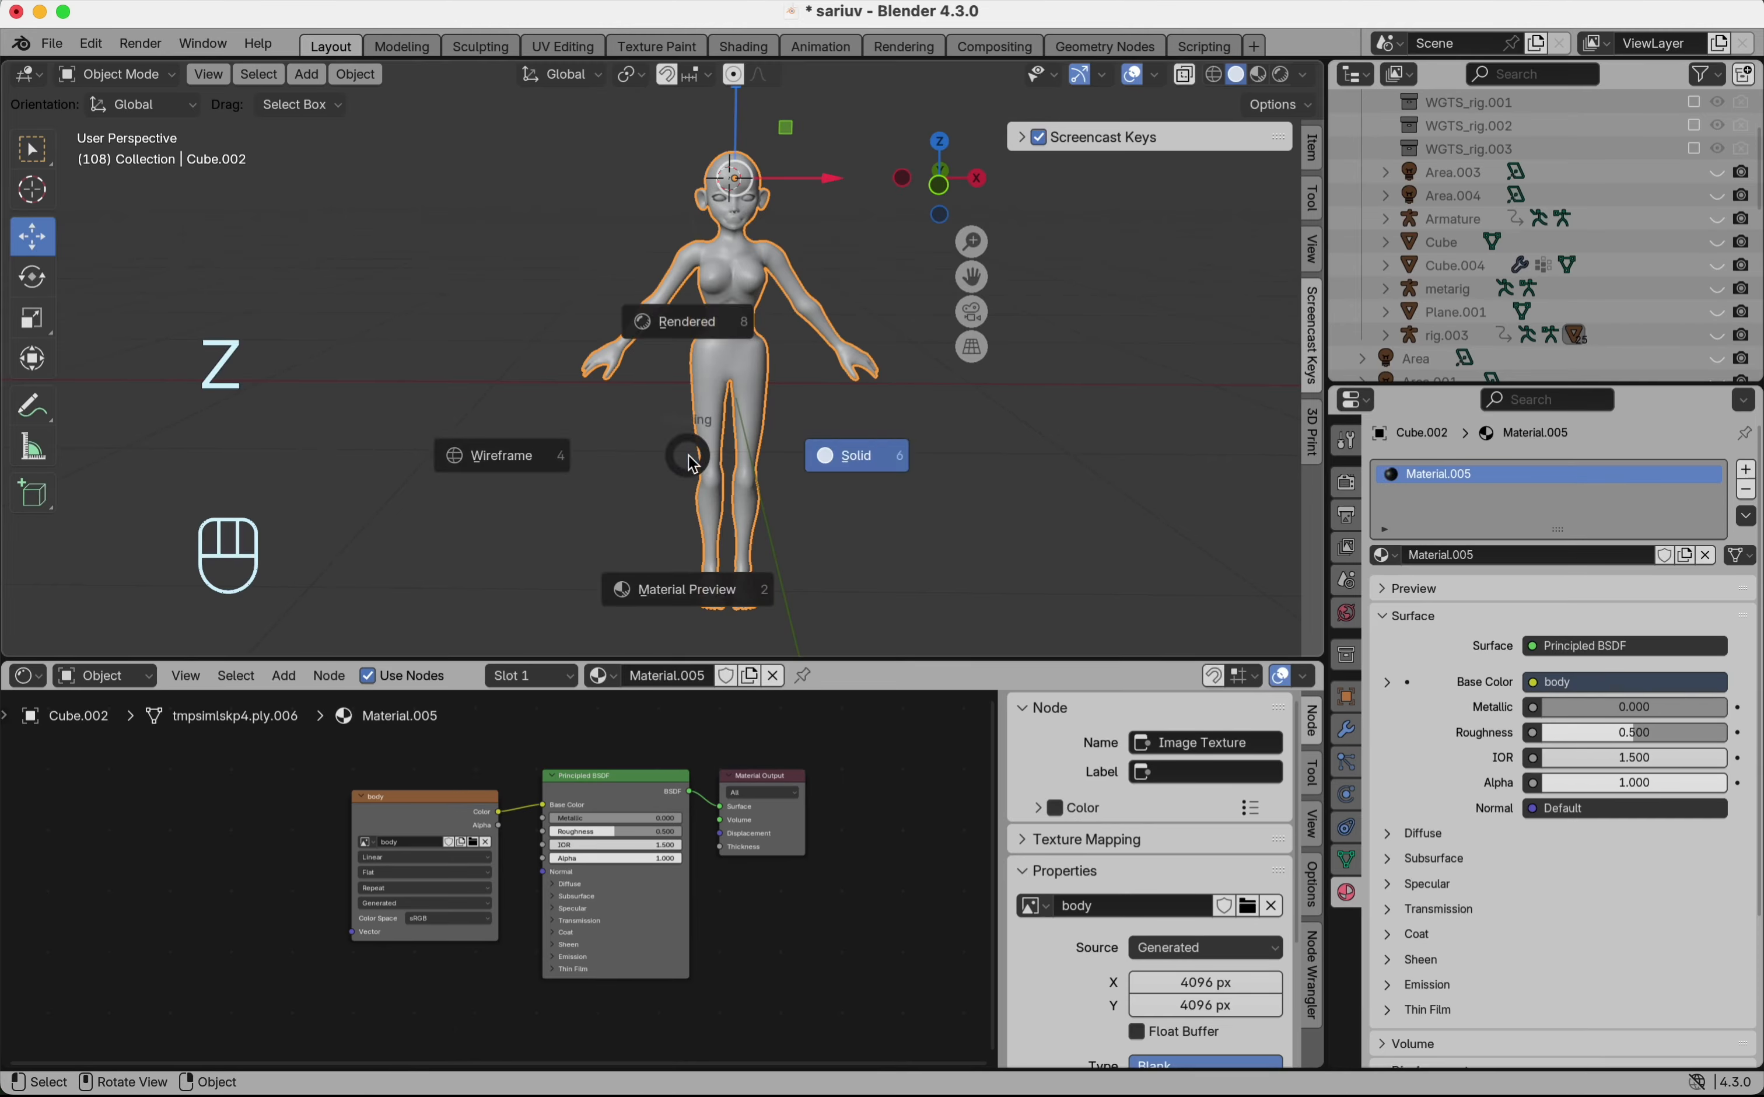
pyautogui.click(694, 589)
pyautogui.scroll(5, 725, 218)
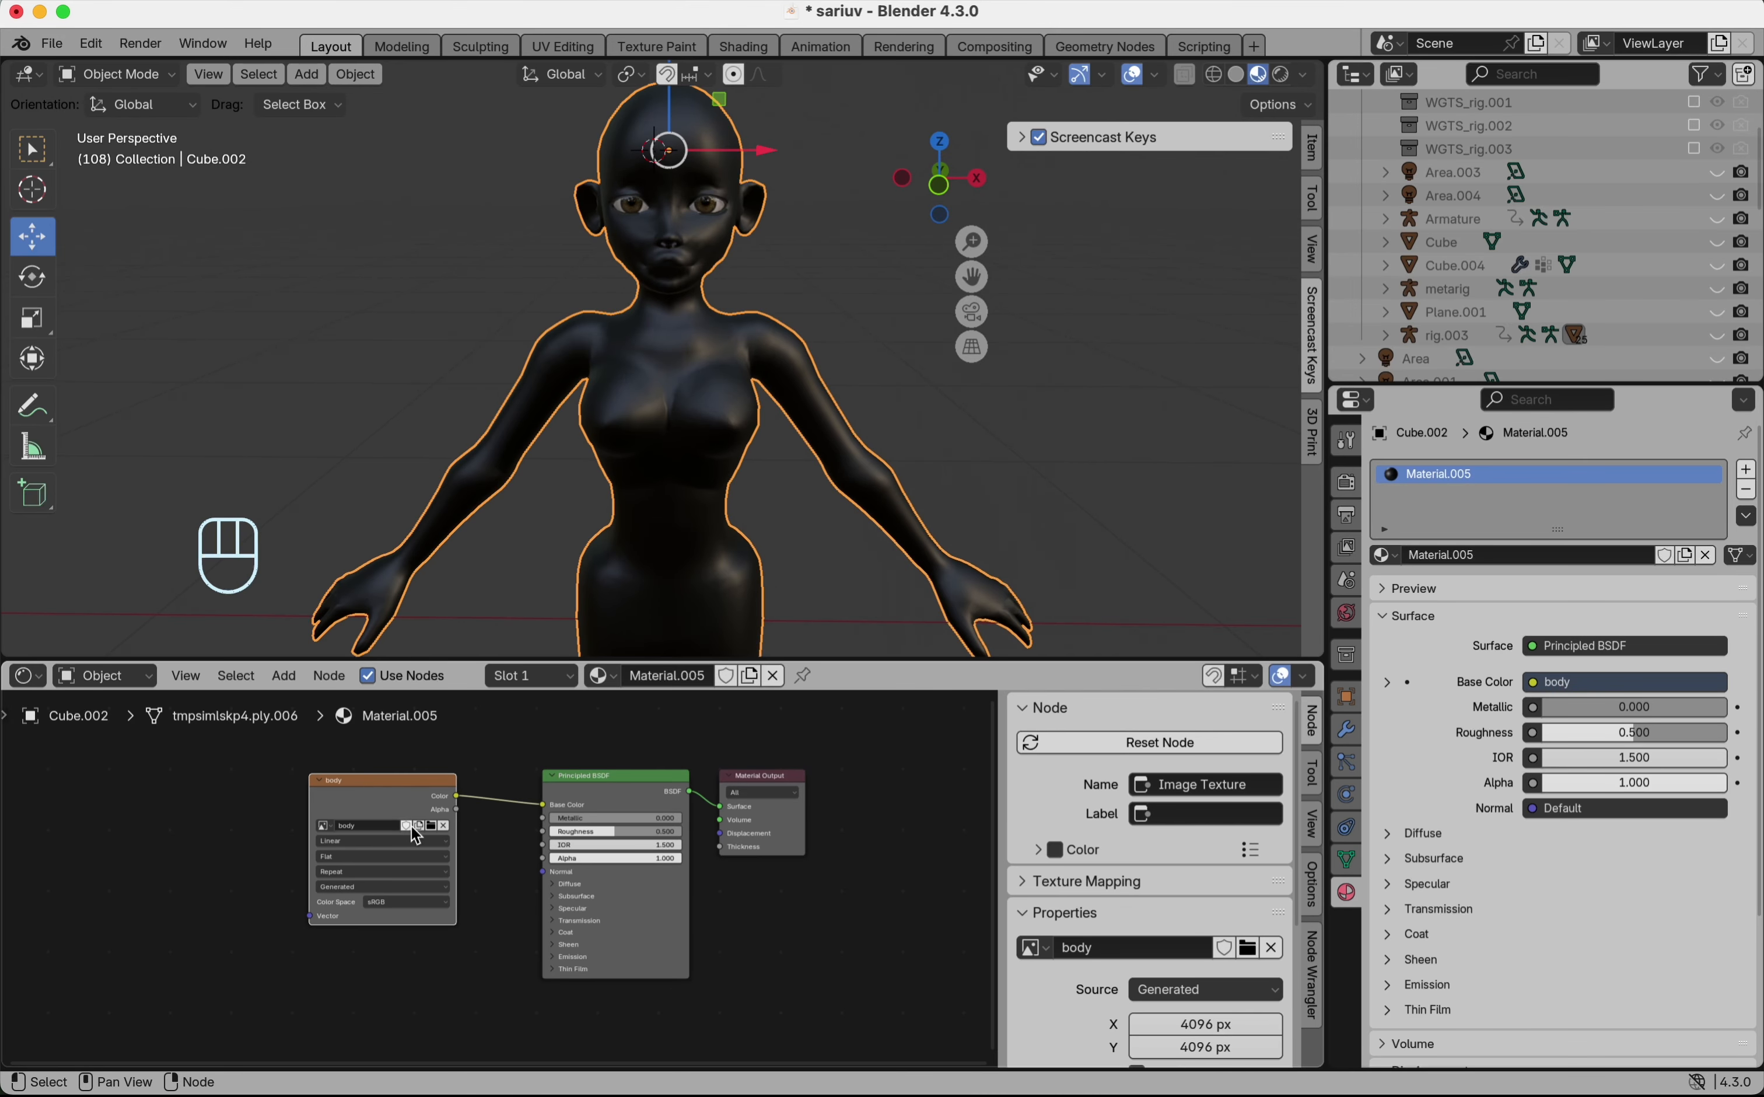
pyautogui.scroll(2, 485, 785)
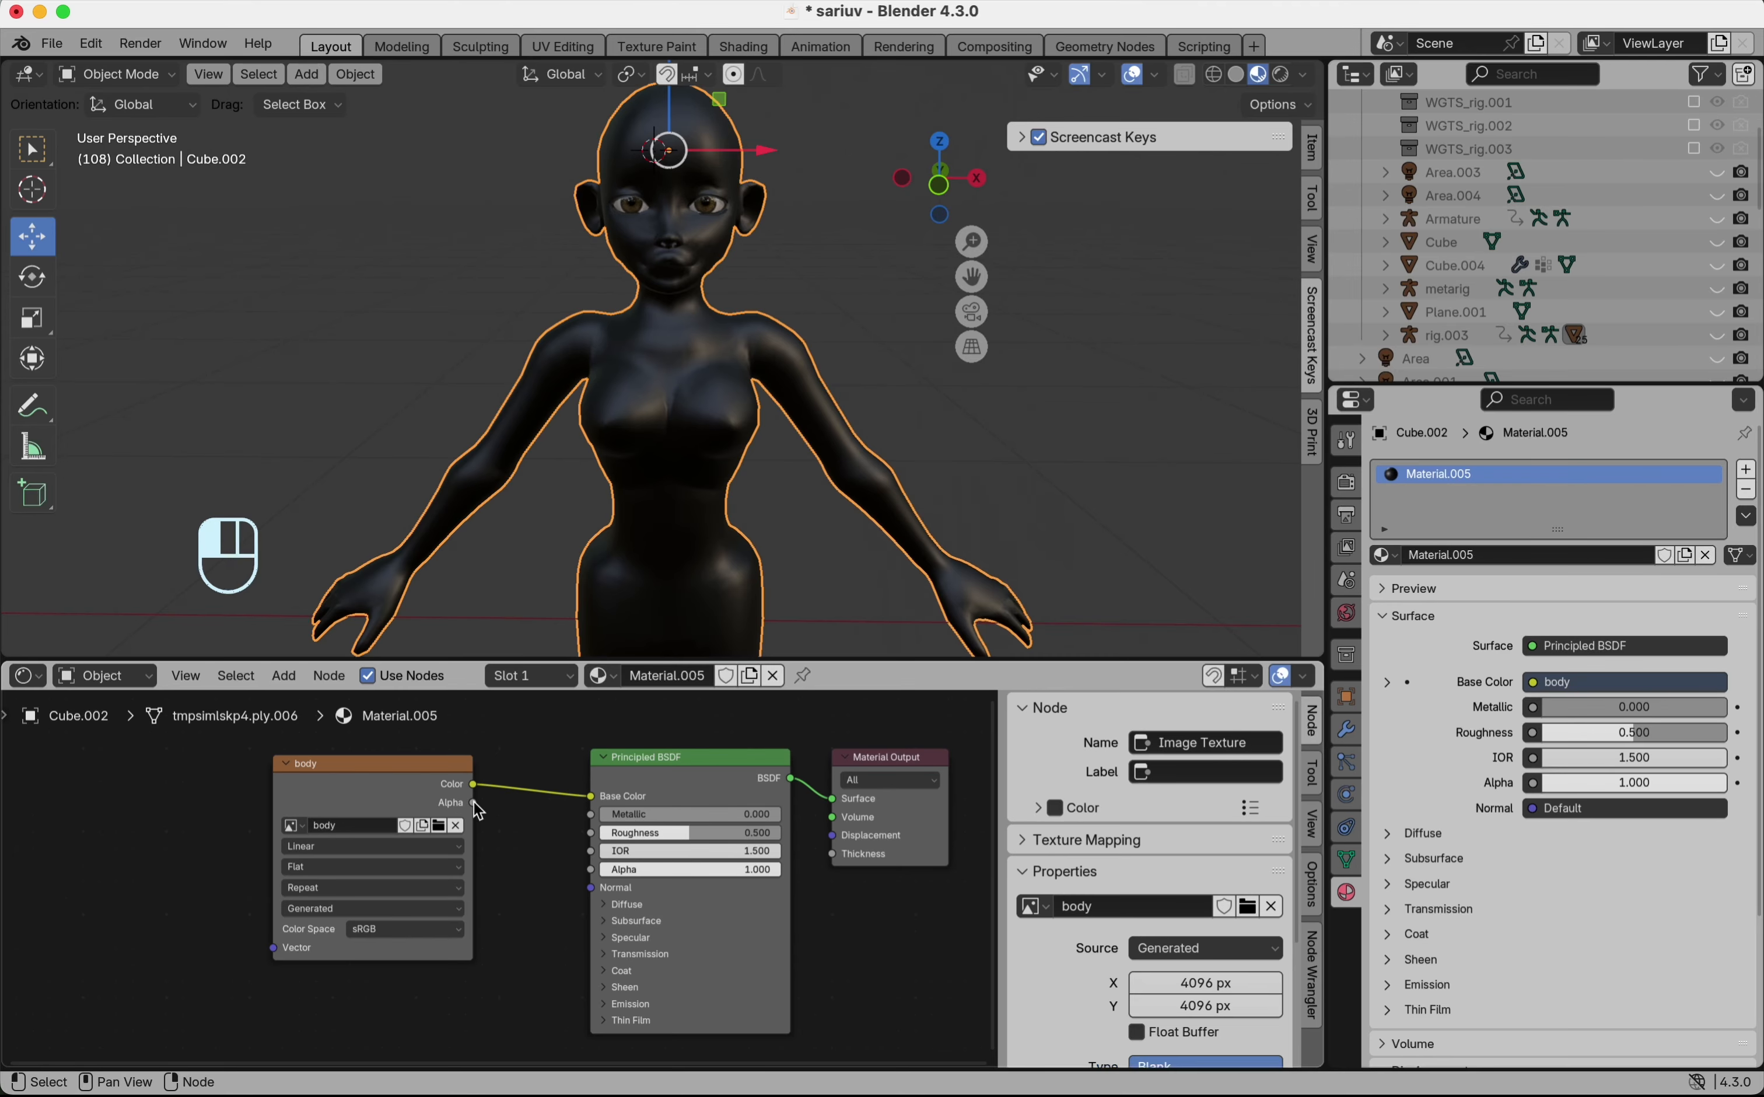
pyautogui.moveTo(474, 802); pyautogui.dragTo(591, 870)
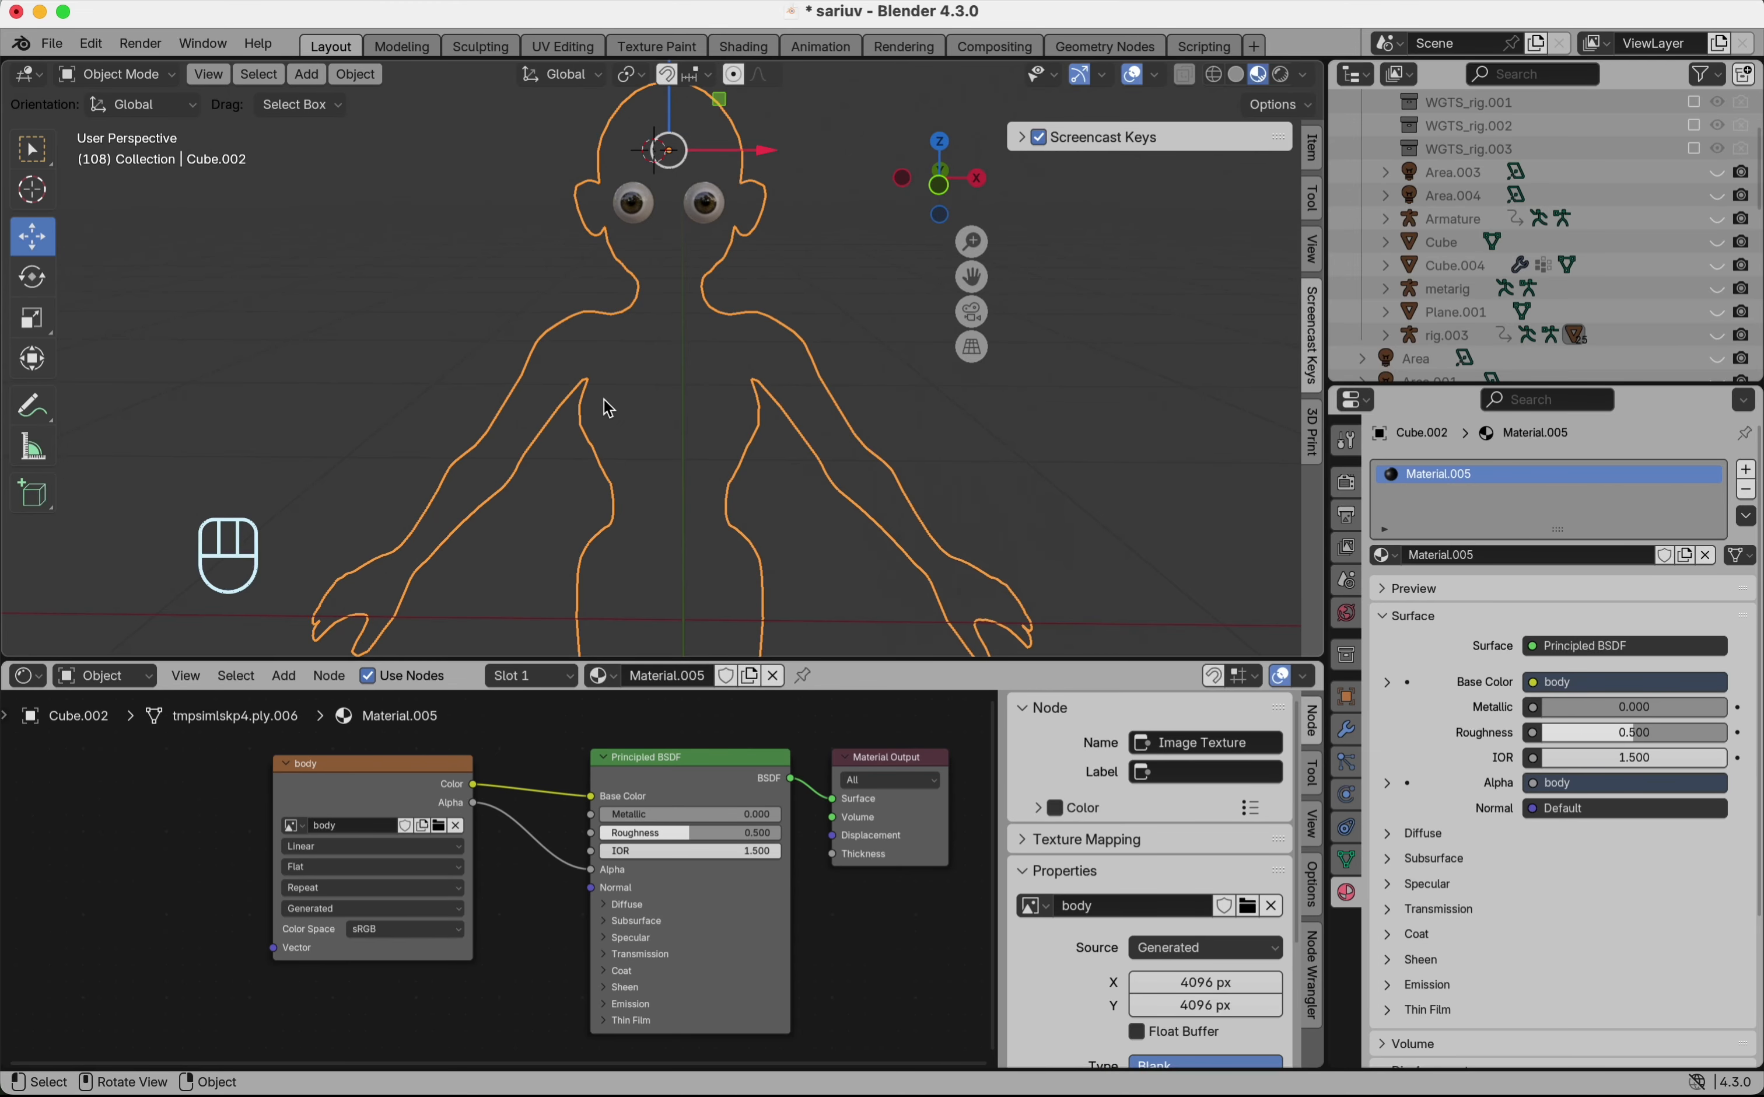
pyautogui.scroll(-3, 604, 406)
pyautogui.moveTo(606, 406); pyautogui.dragTo(608, 408, button='middle')
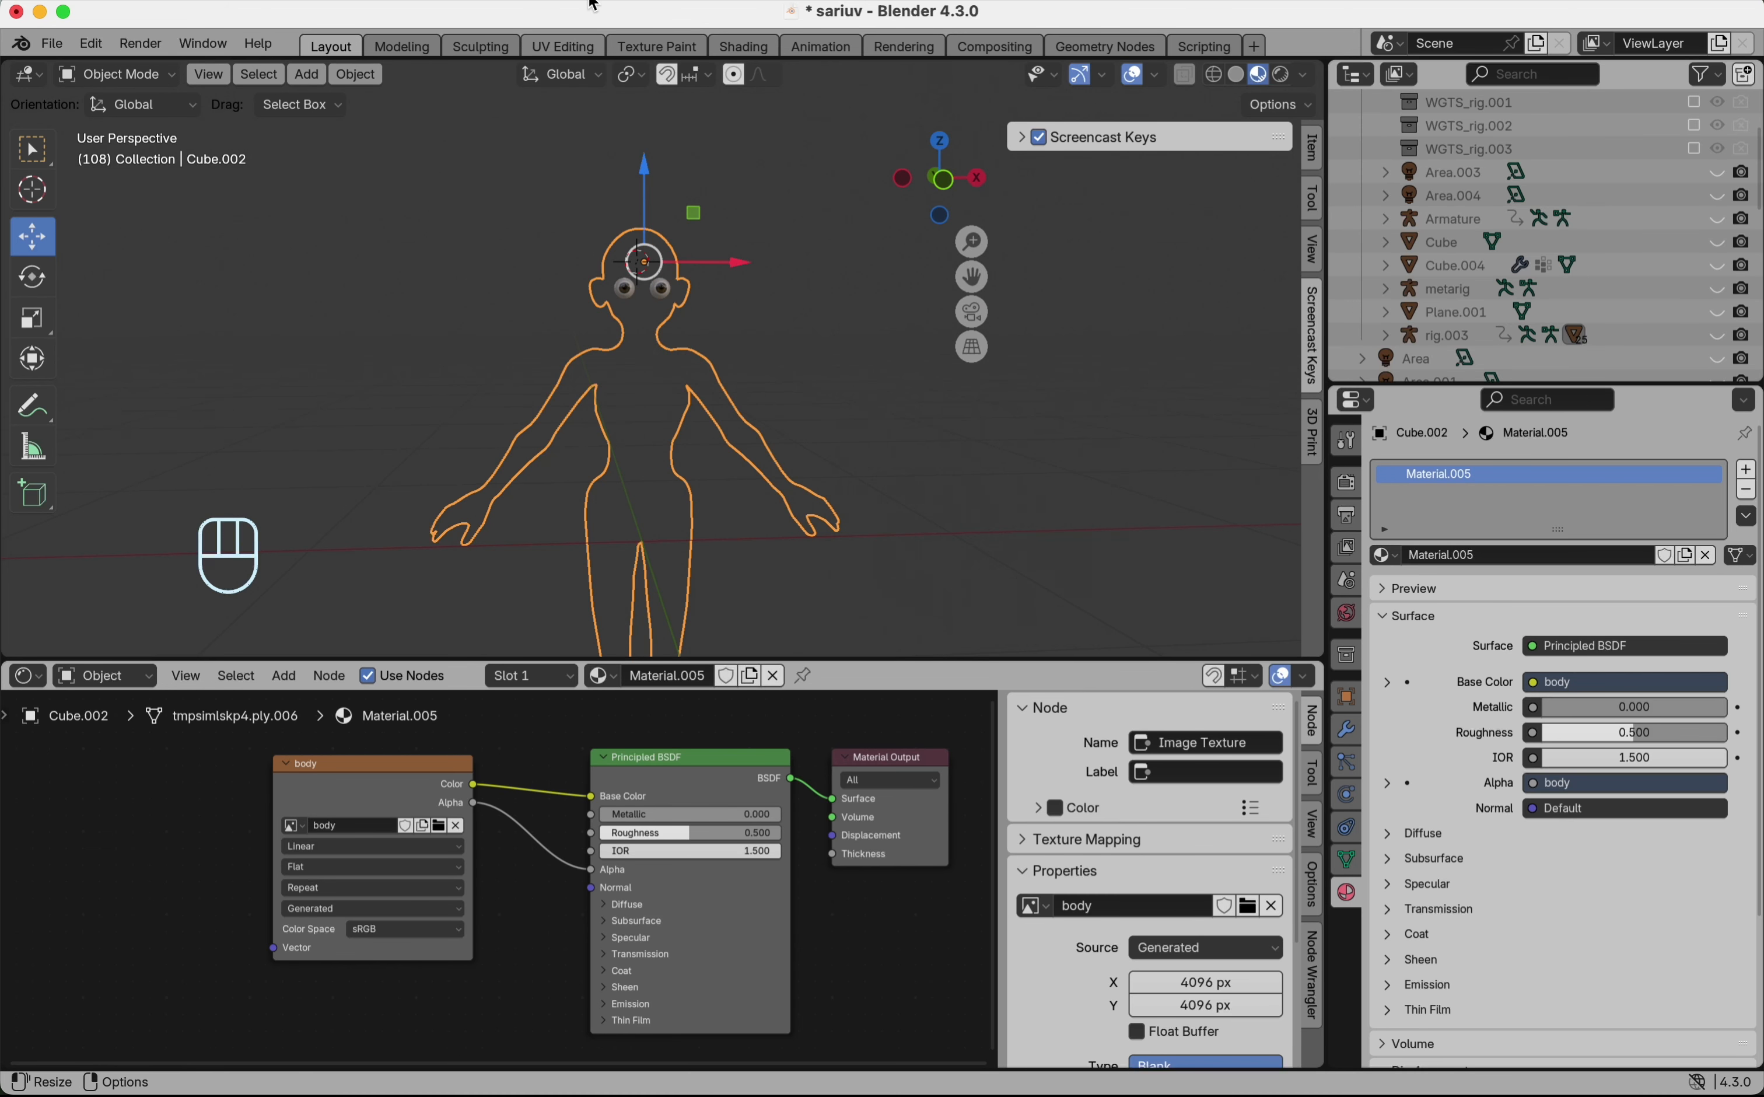
# - In the Texture Paint workspace, fill the body texture with a light reddish-brown skin tone using the Fill tool at strength 1.000
pyautogui.click(657, 47)
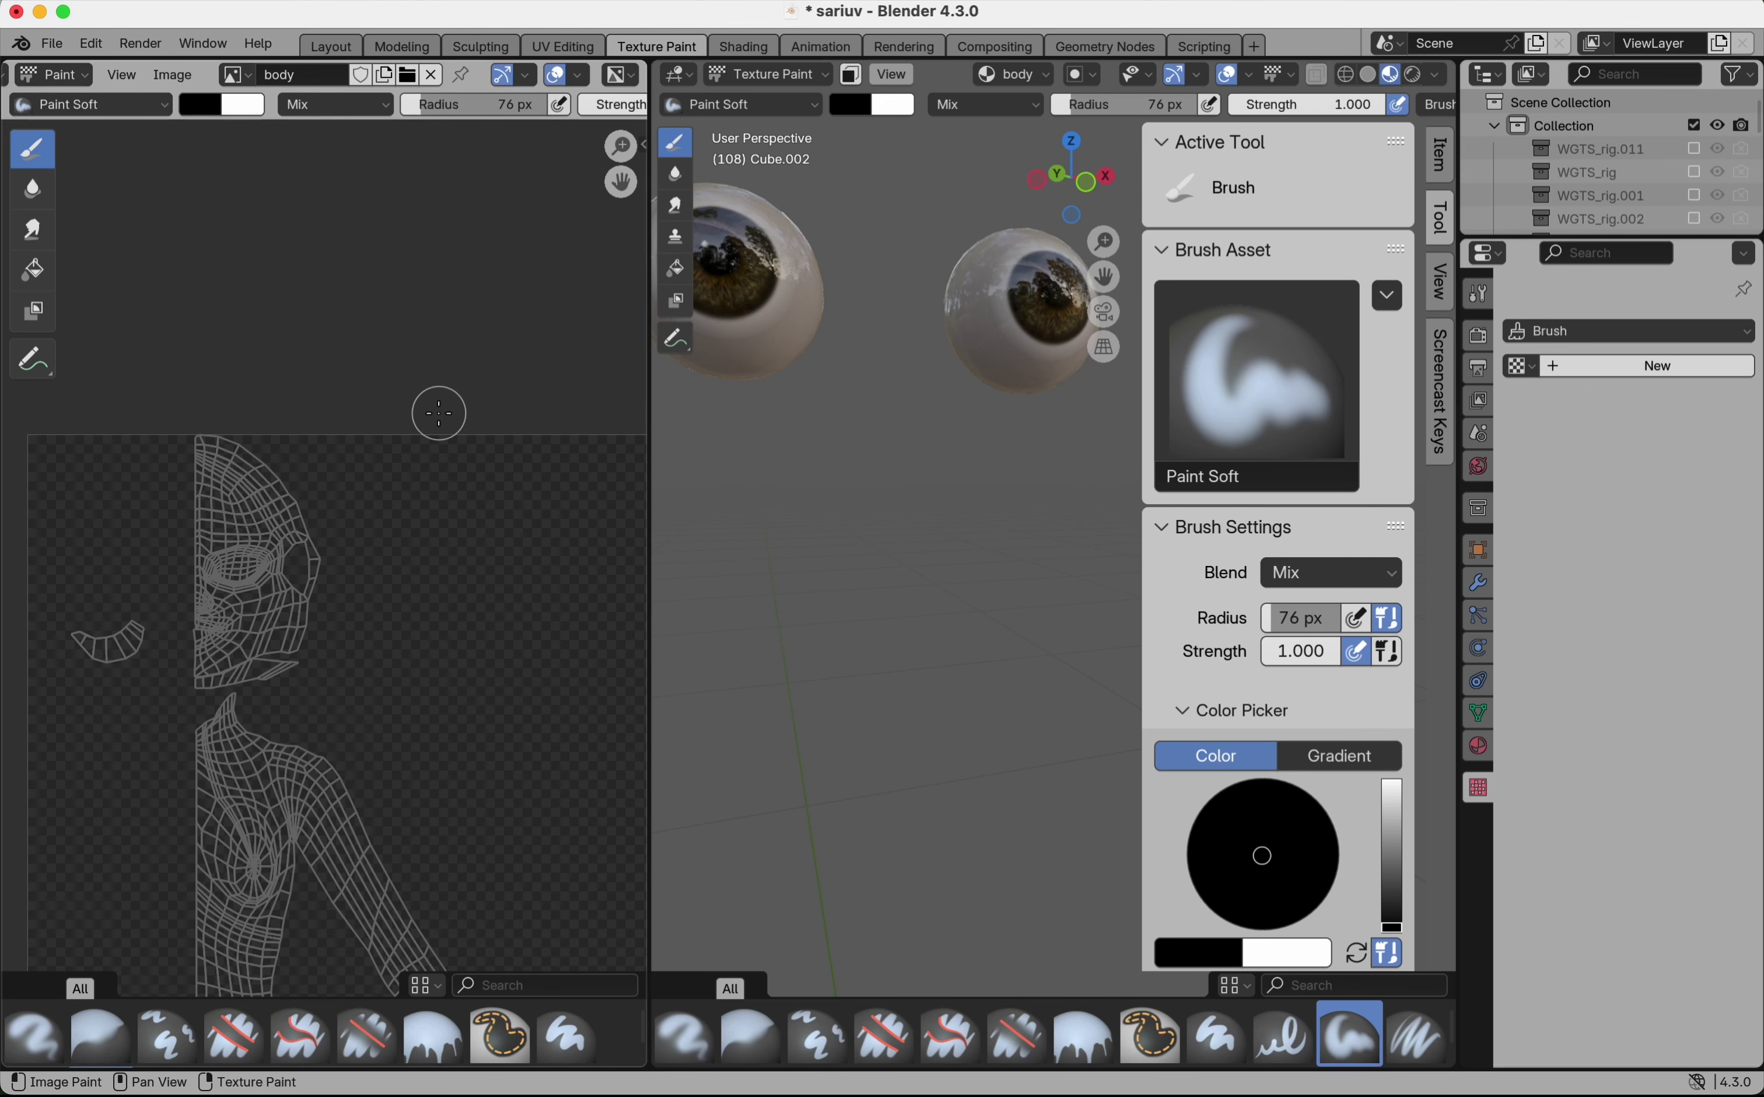
pyautogui.scroll(-4, 438, 410)
pyautogui.scroll(2, 439, 414)
pyautogui.hscroll(2, 438, 413)
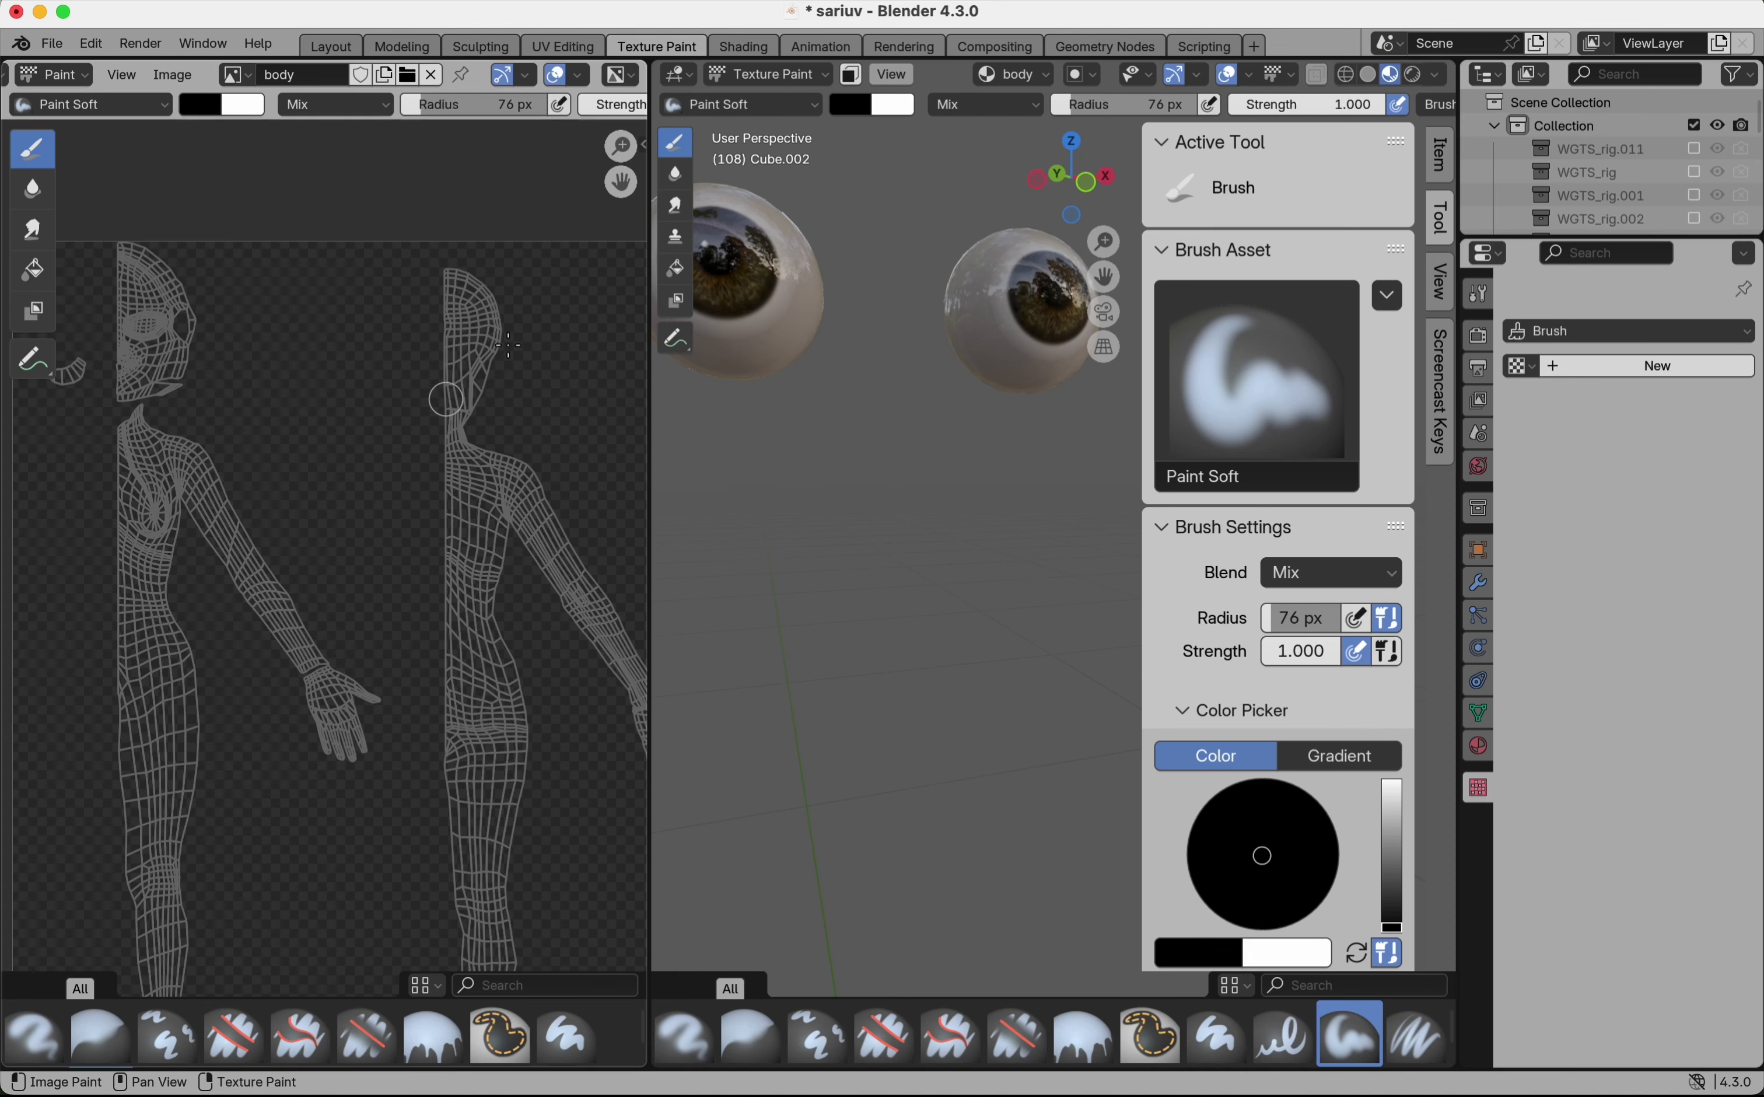
pyautogui.click(676, 271)
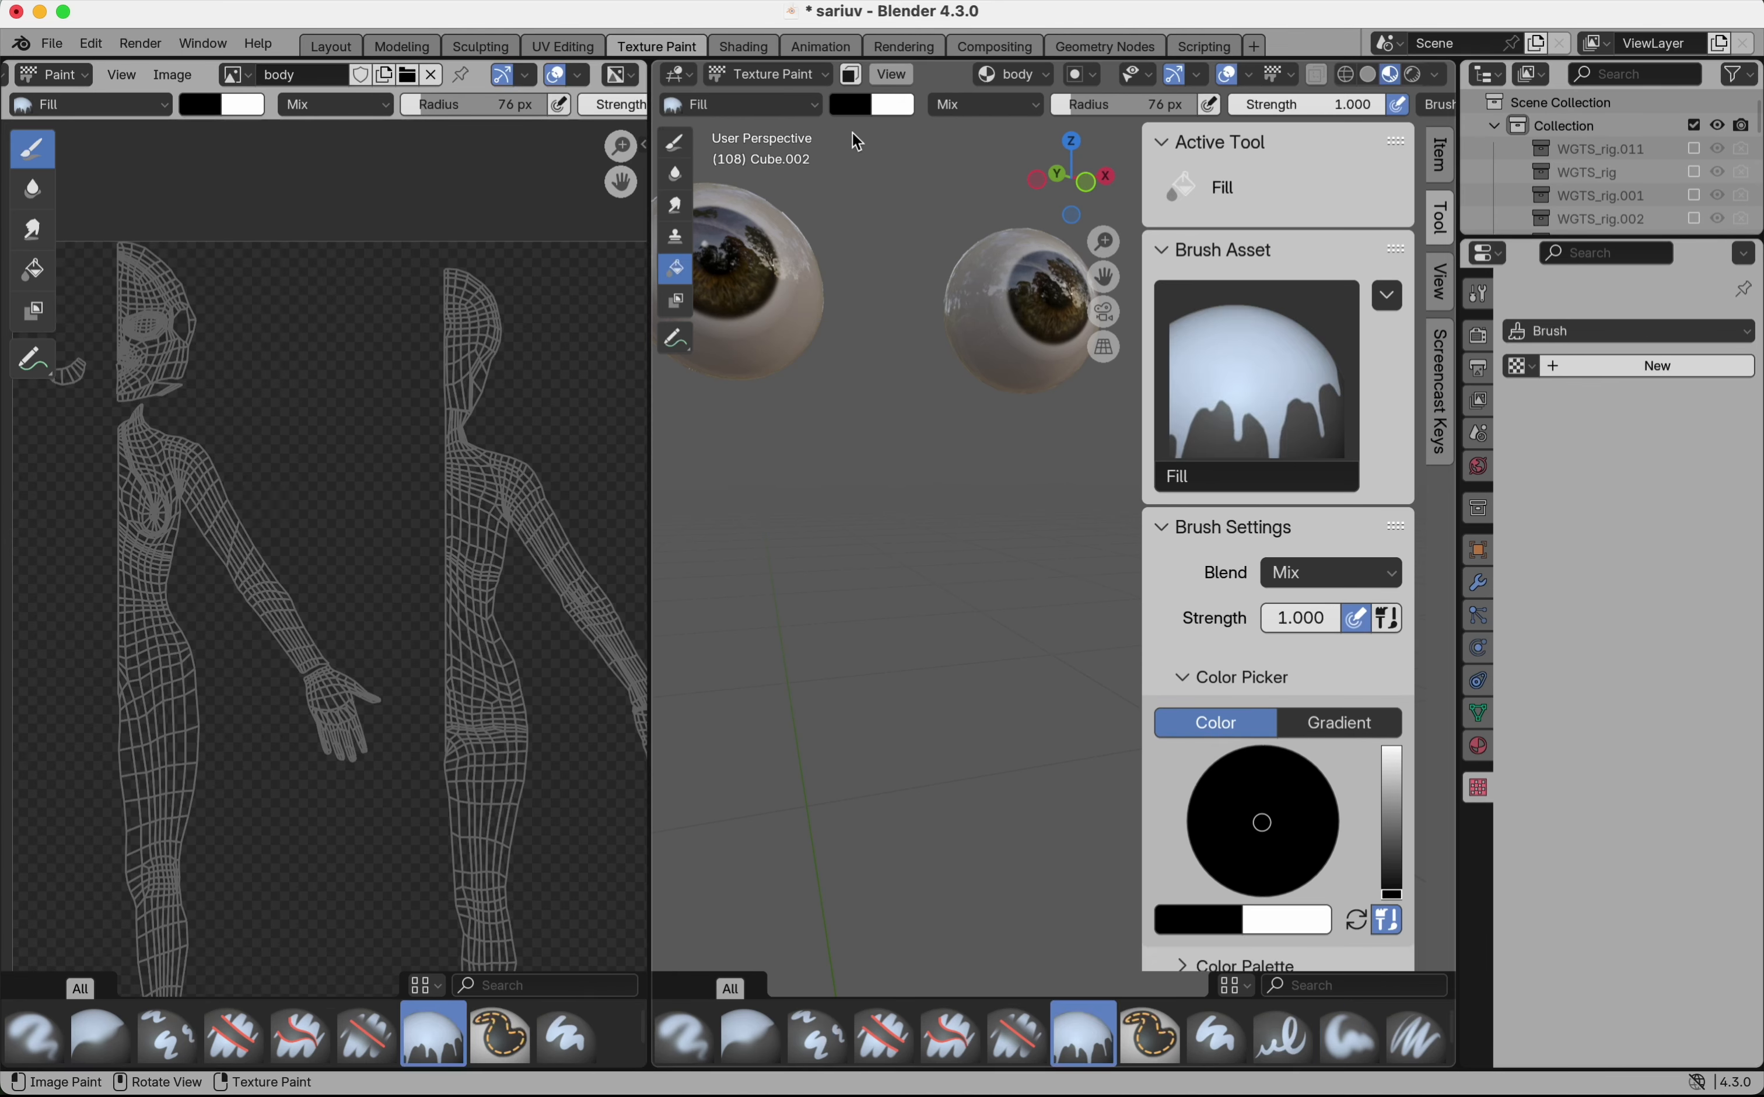
pyautogui.click(846, 105)
pyautogui.click(1042, 171)
pyautogui.moveTo(948, 233); pyautogui.dragTo(921, 248)
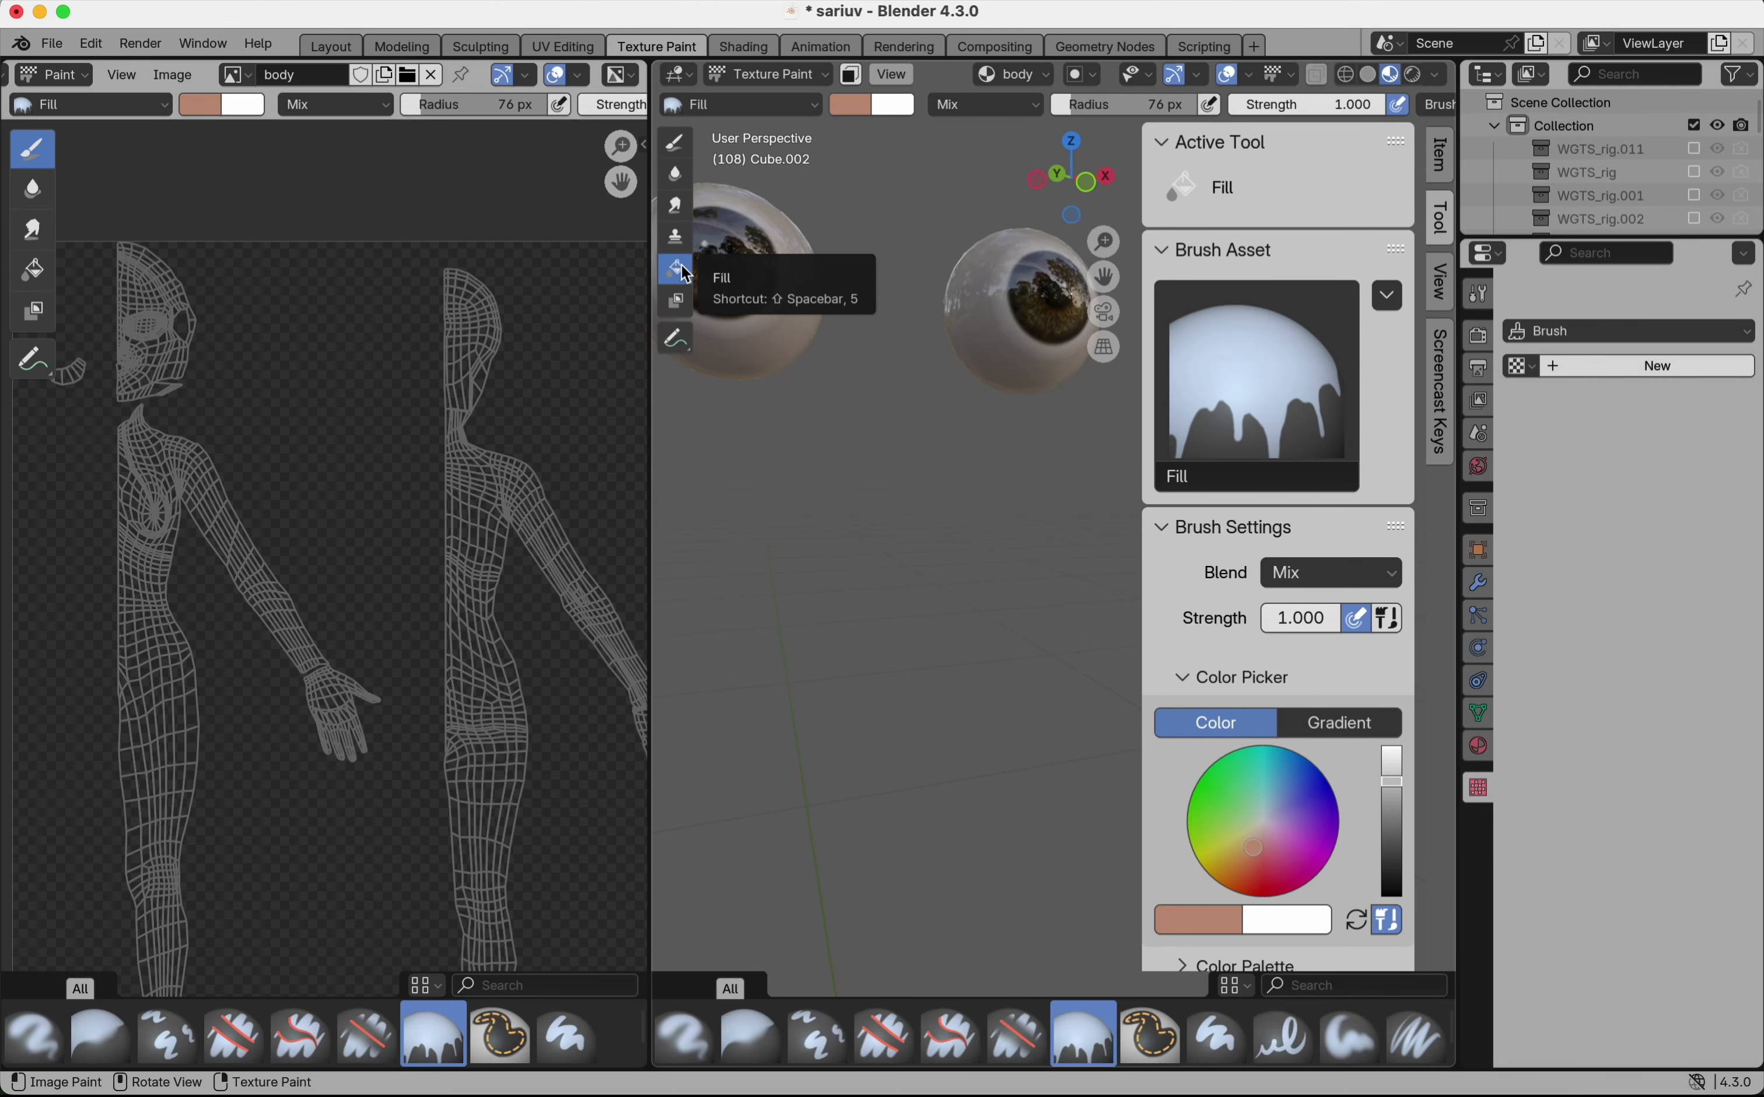
pyautogui.click(822, 527)
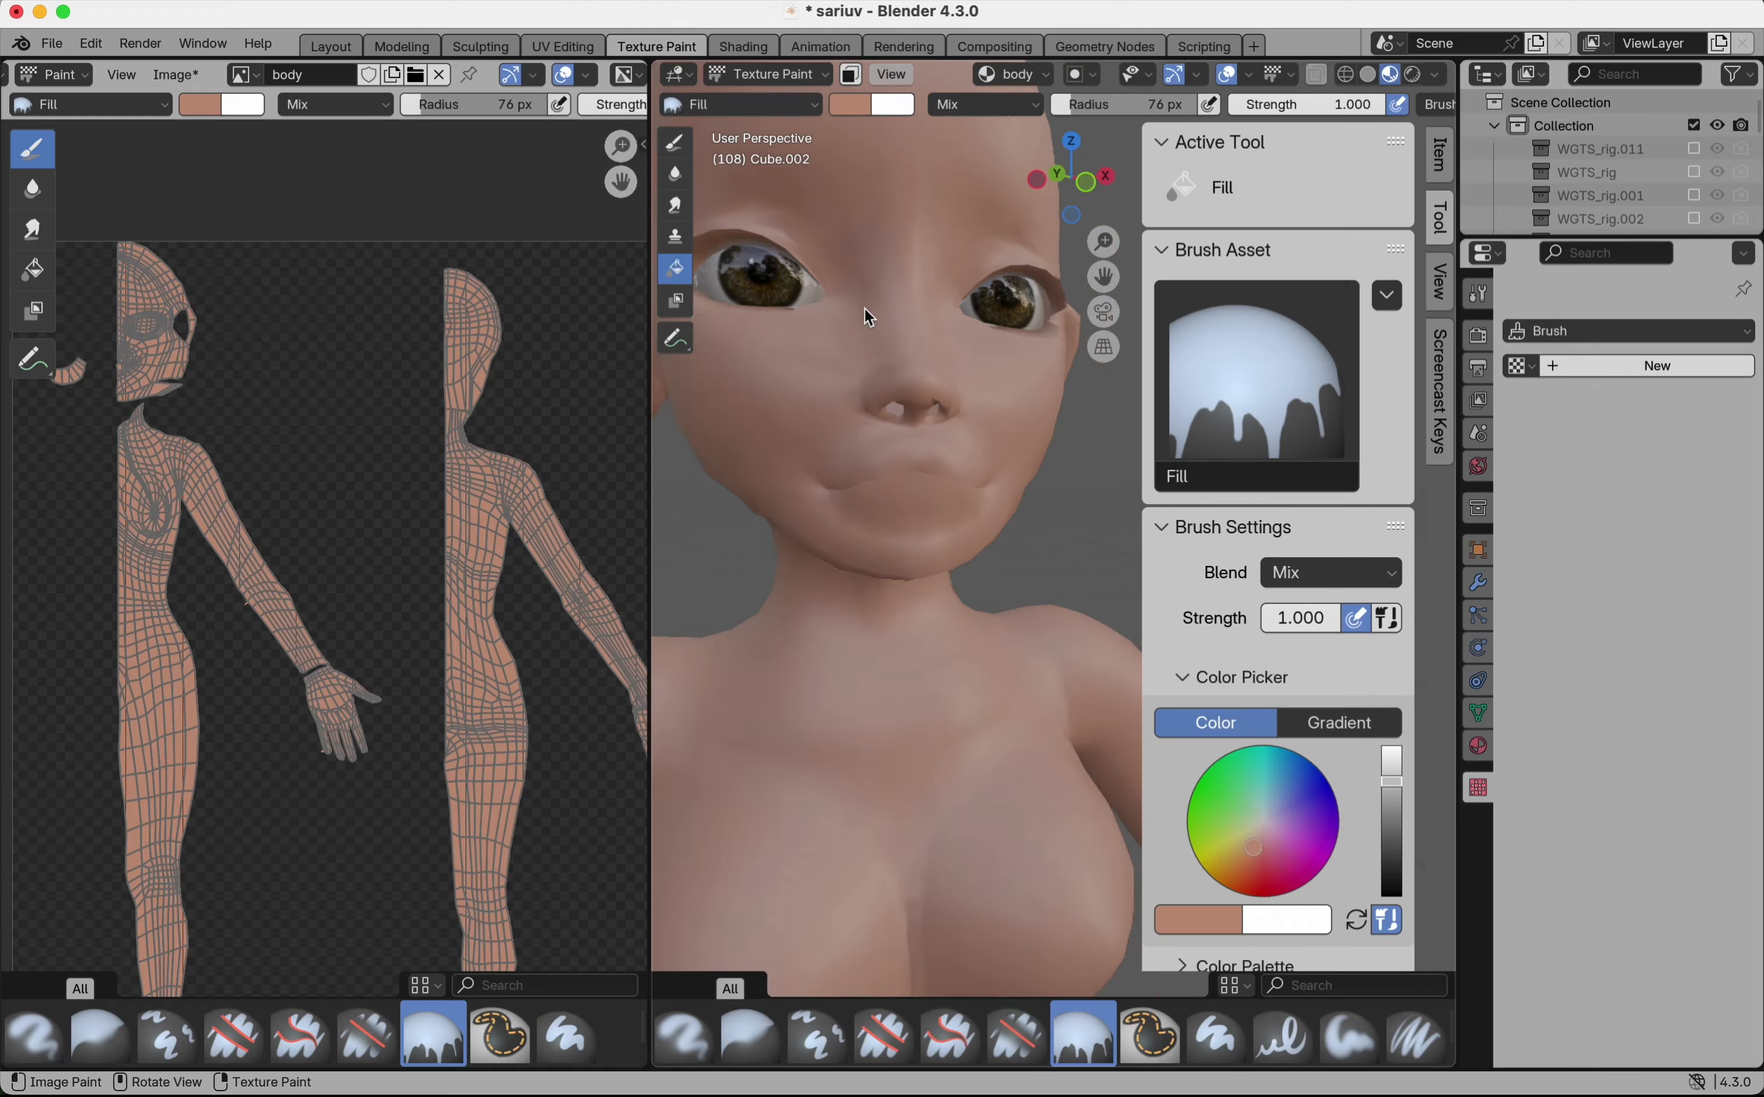
# - Switch to the Paint Soft brush and set its colour to a muted red with a 37 px radius
pyautogui.scroll(-4, 864, 308)
pyautogui.scroll(2, 864, 308)
pyautogui.hscroll(-15, 864, 307)
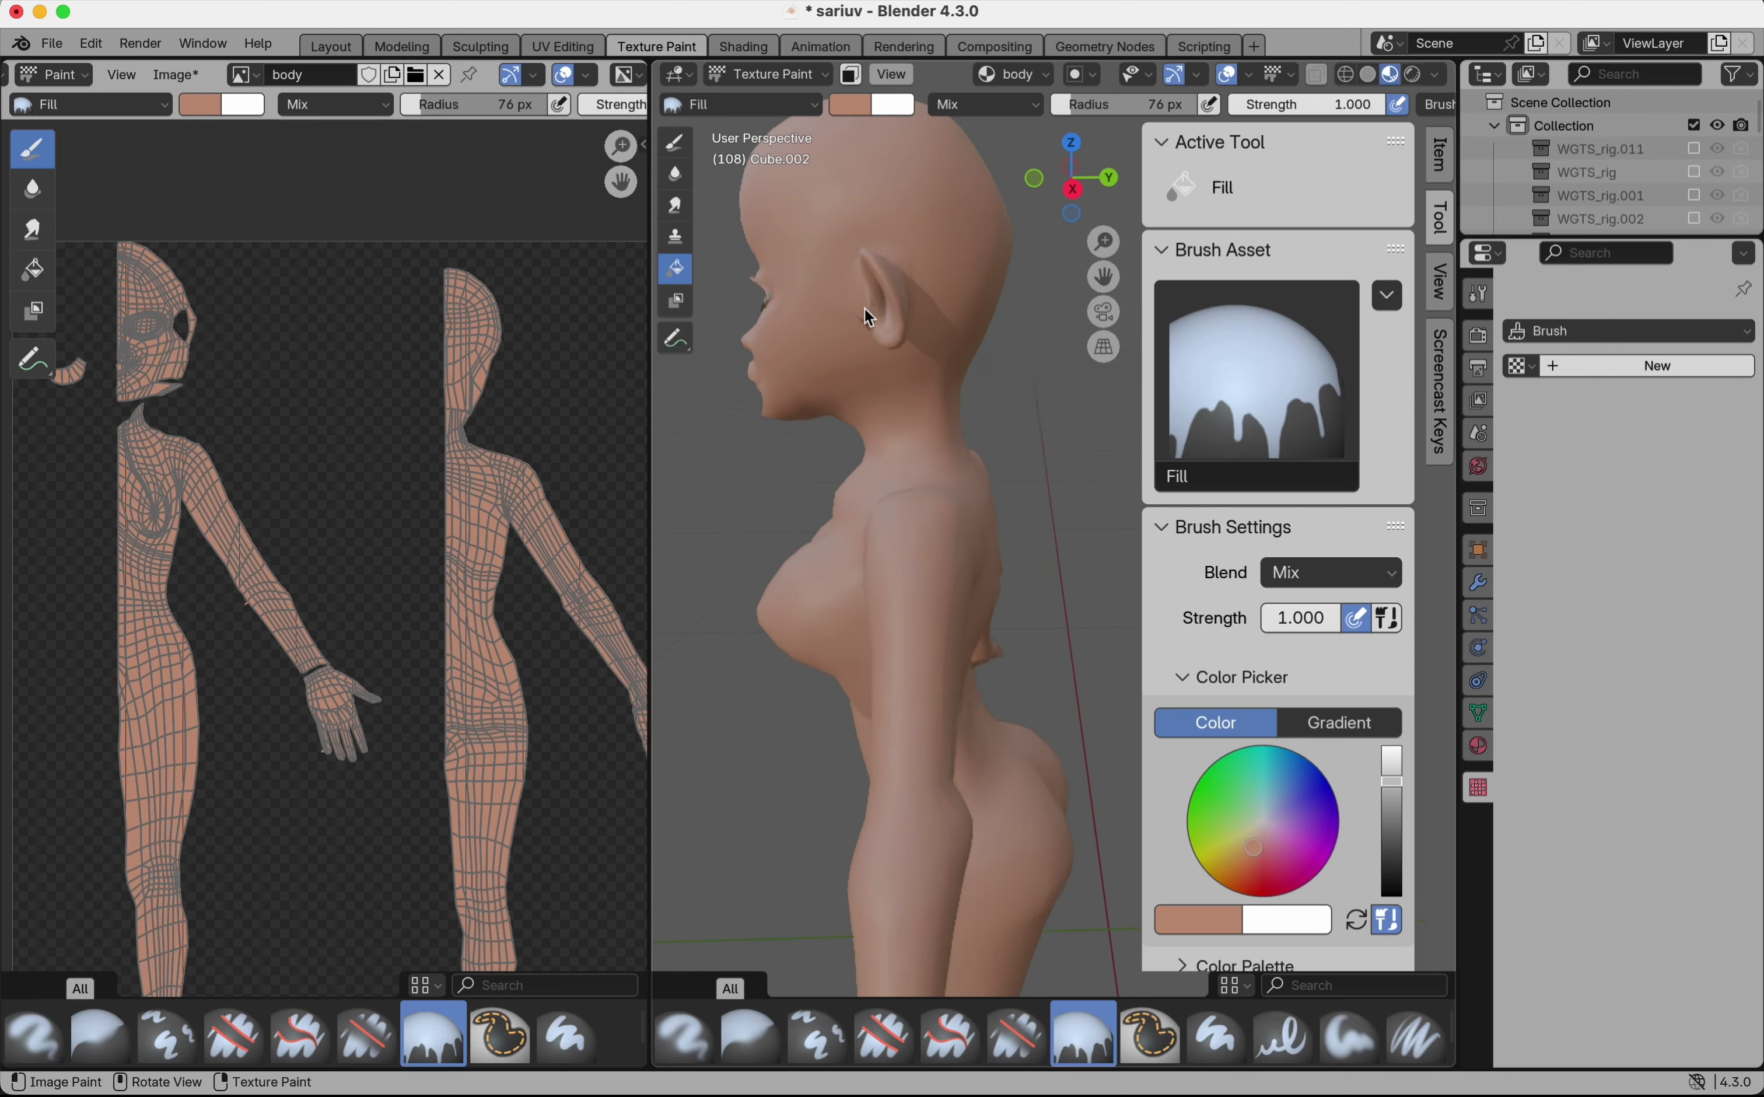
pyautogui.hscroll(5, 864, 308)
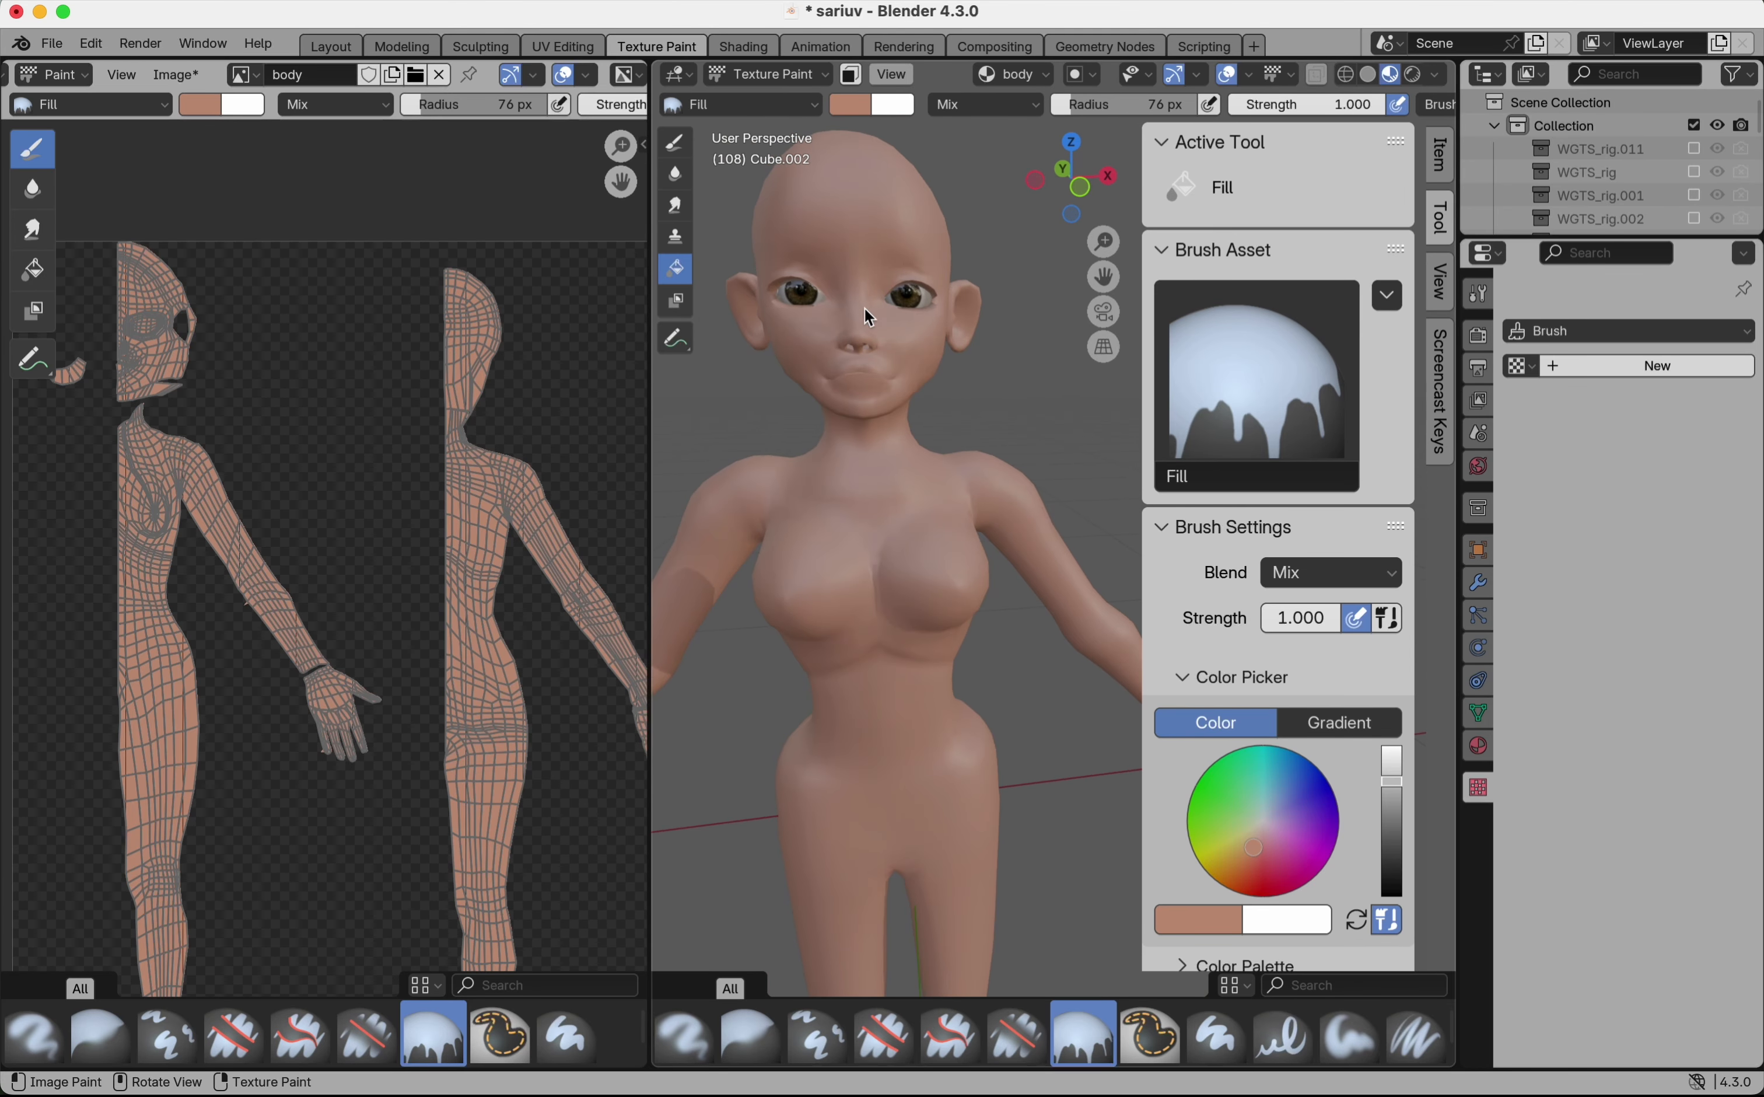
pyautogui.scroll(-4, 864, 307)
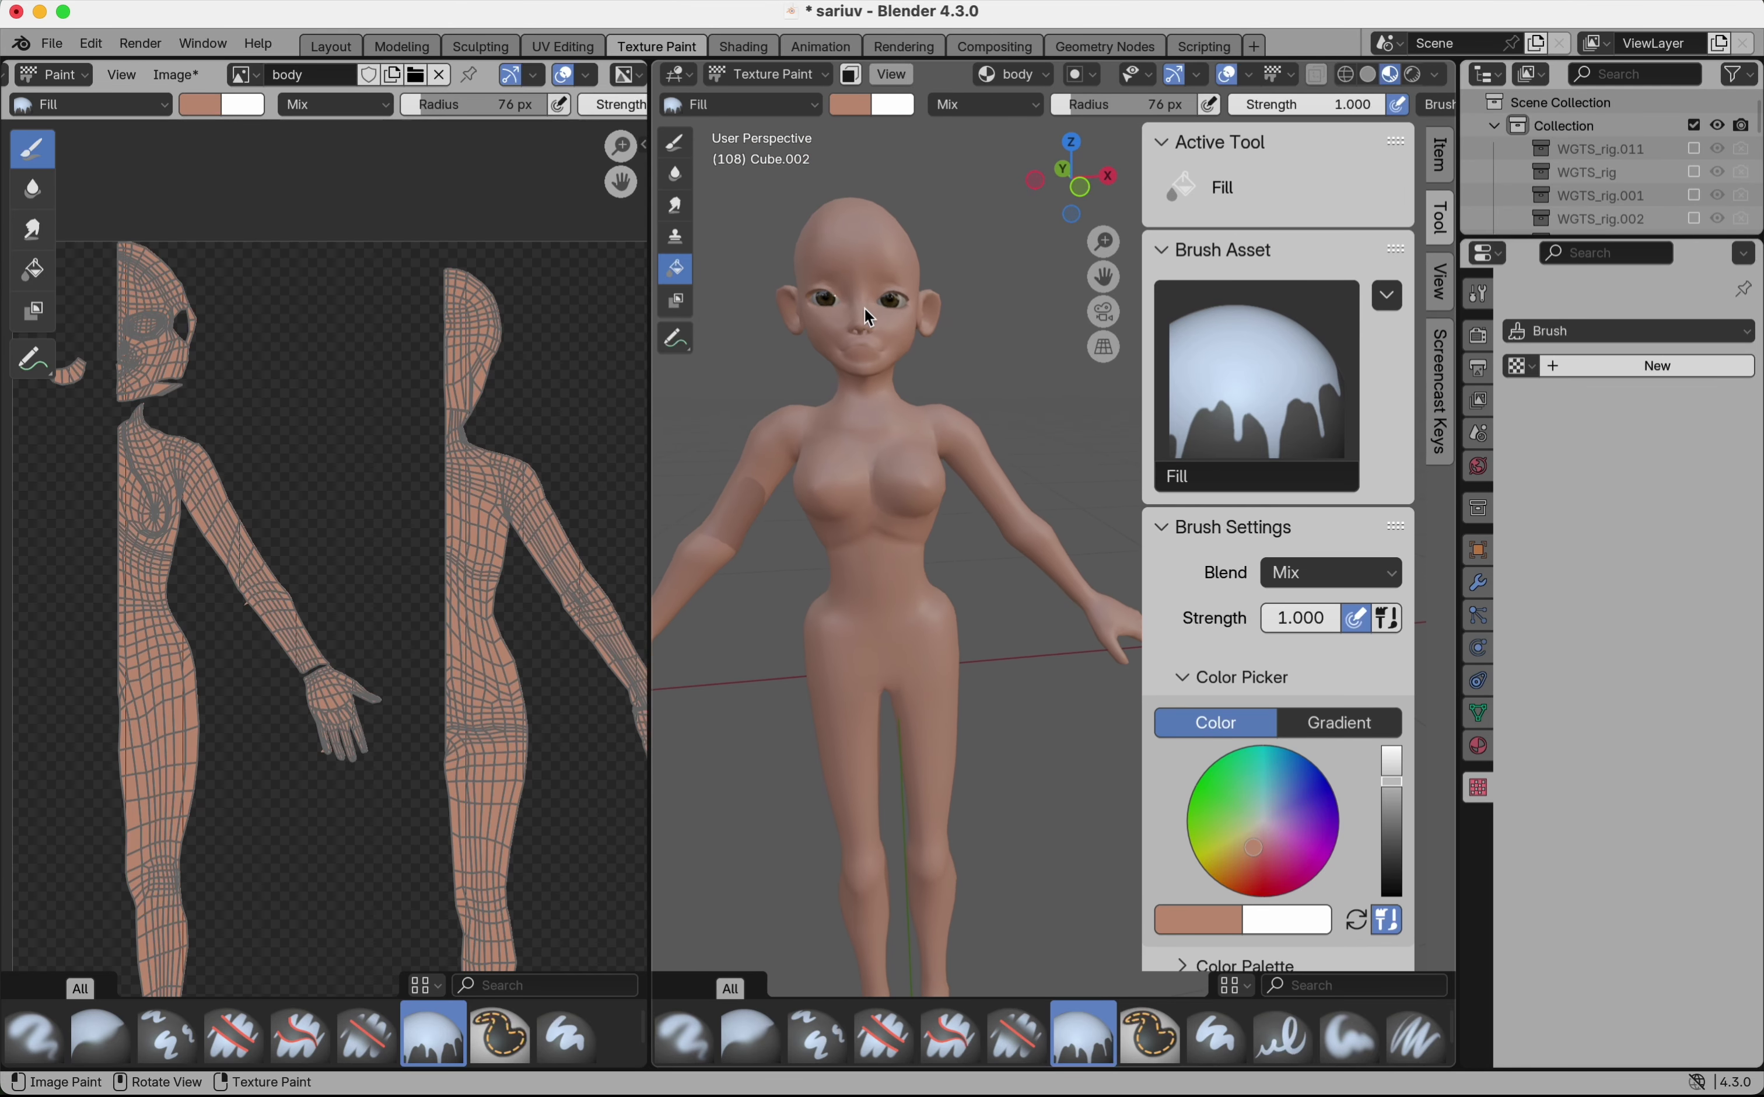
pyautogui.click(680, 144)
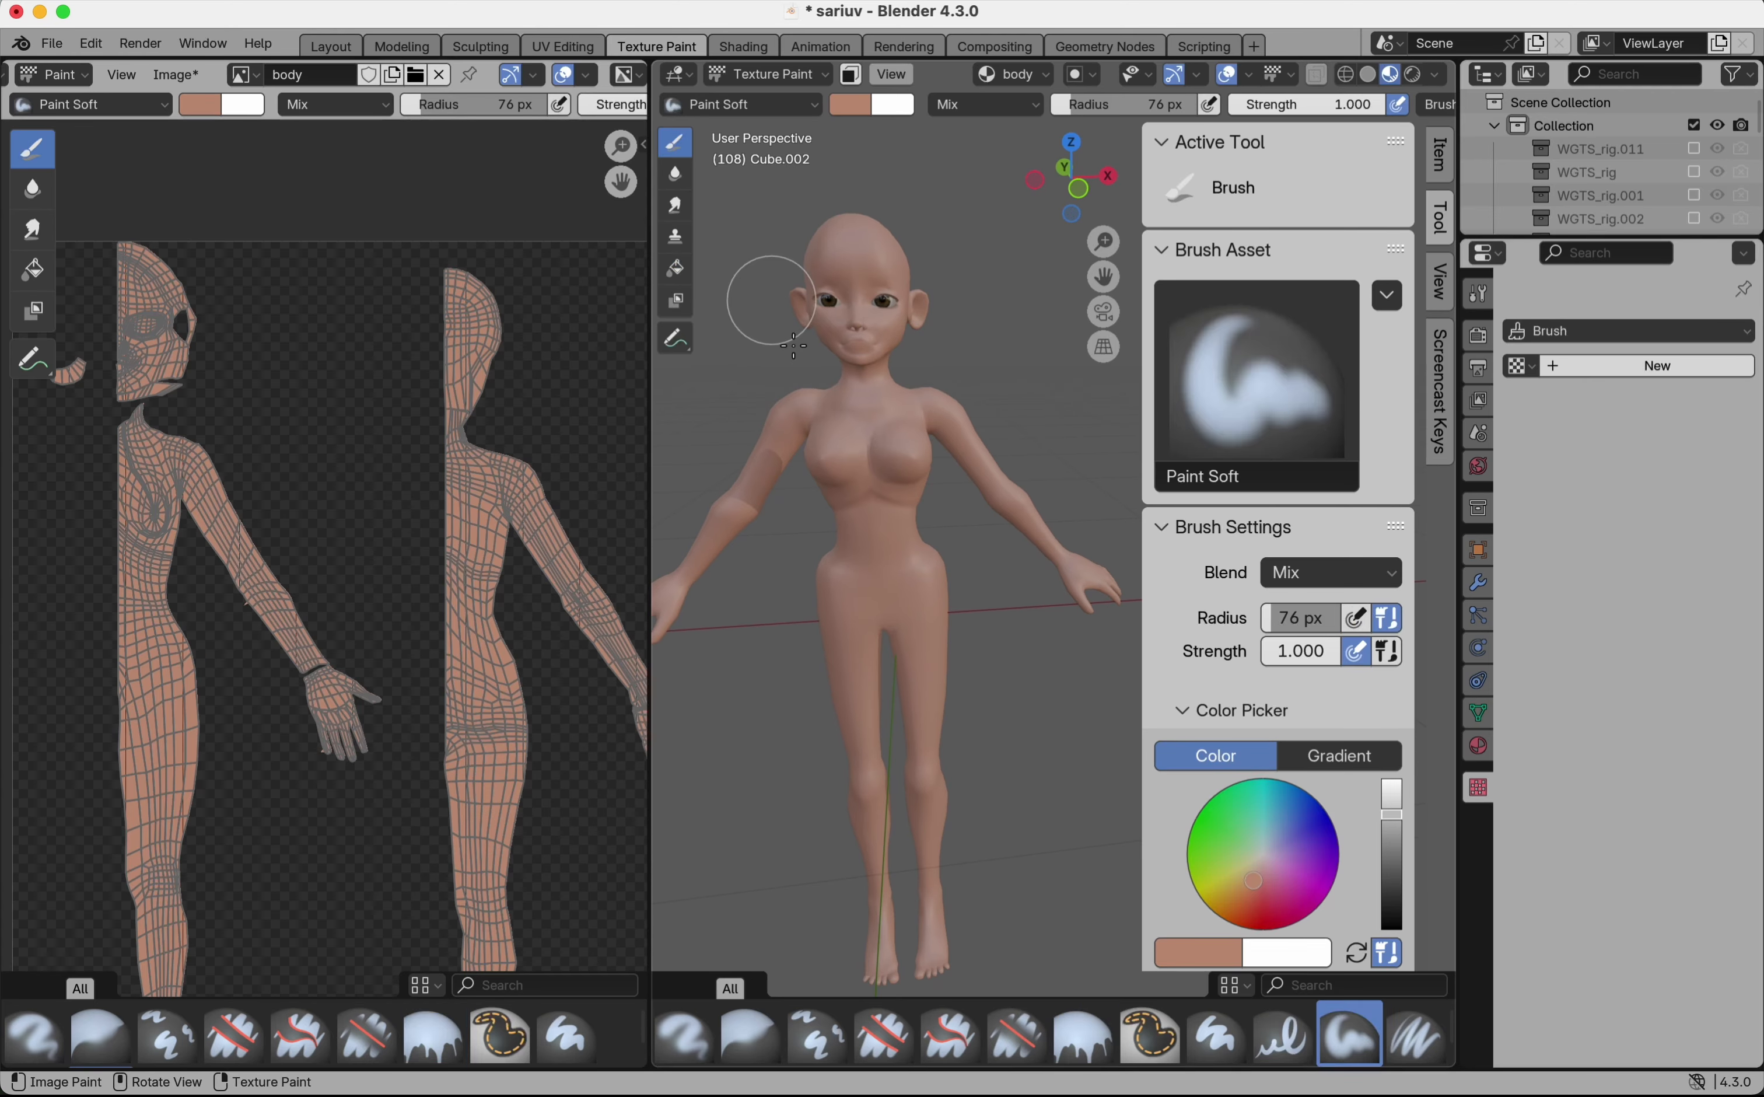
pyautogui.scroll(2, 882, 399)
pyautogui.scroll(5, 852, 265)
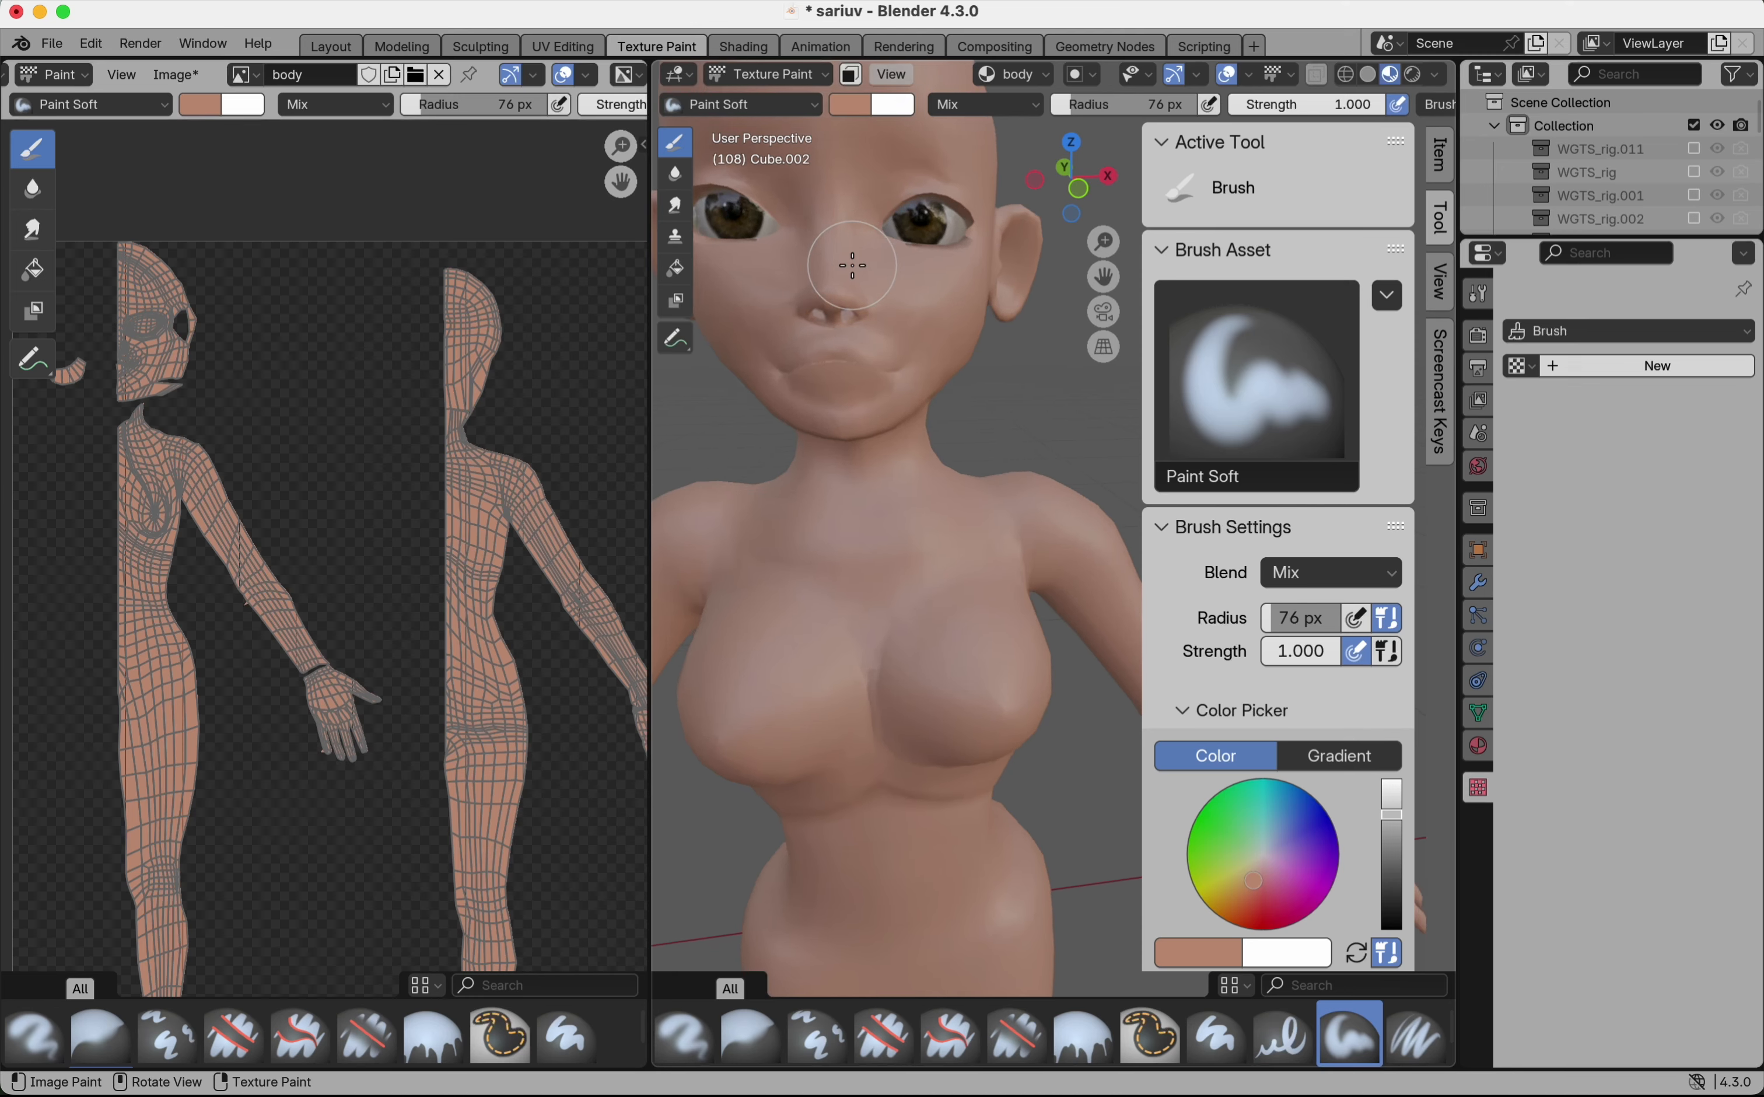
pyautogui.click(853, 105)
pyautogui.click(937, 280)
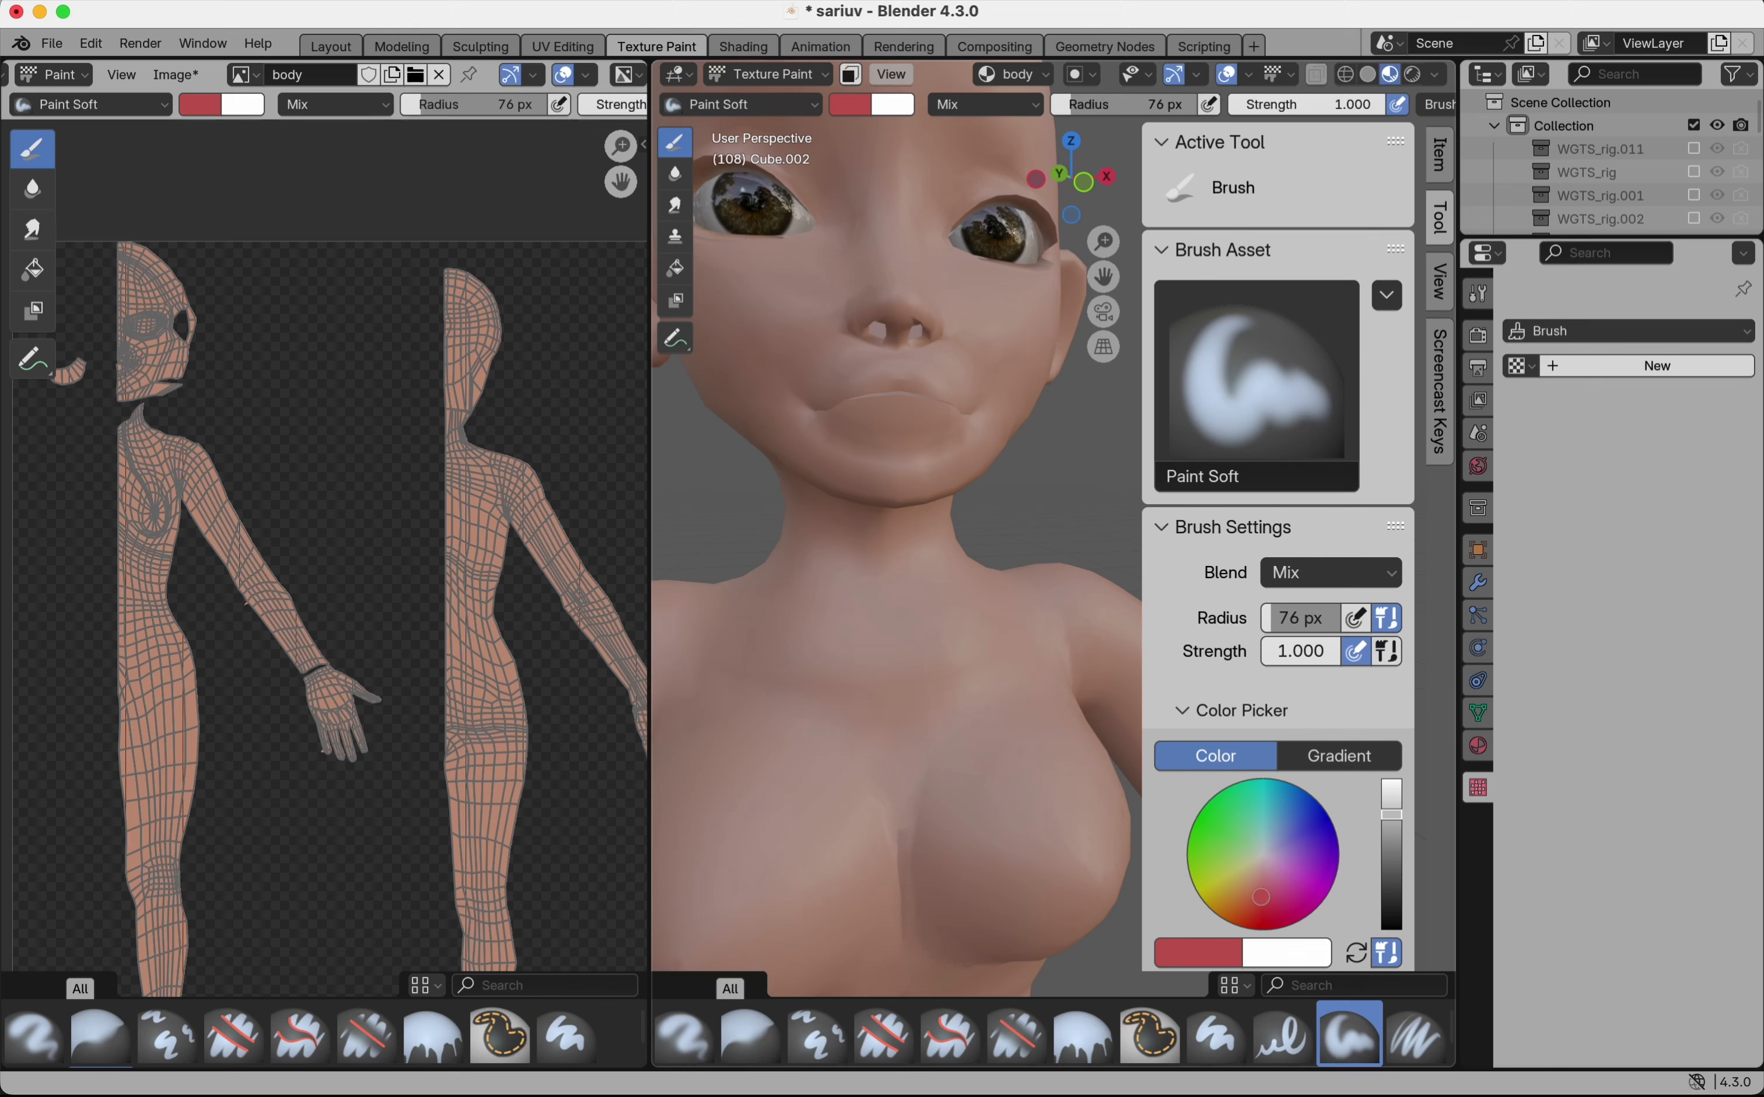
pyautogui.moveTo(1069, 107); pyautogui.dragTo(1060, 107)
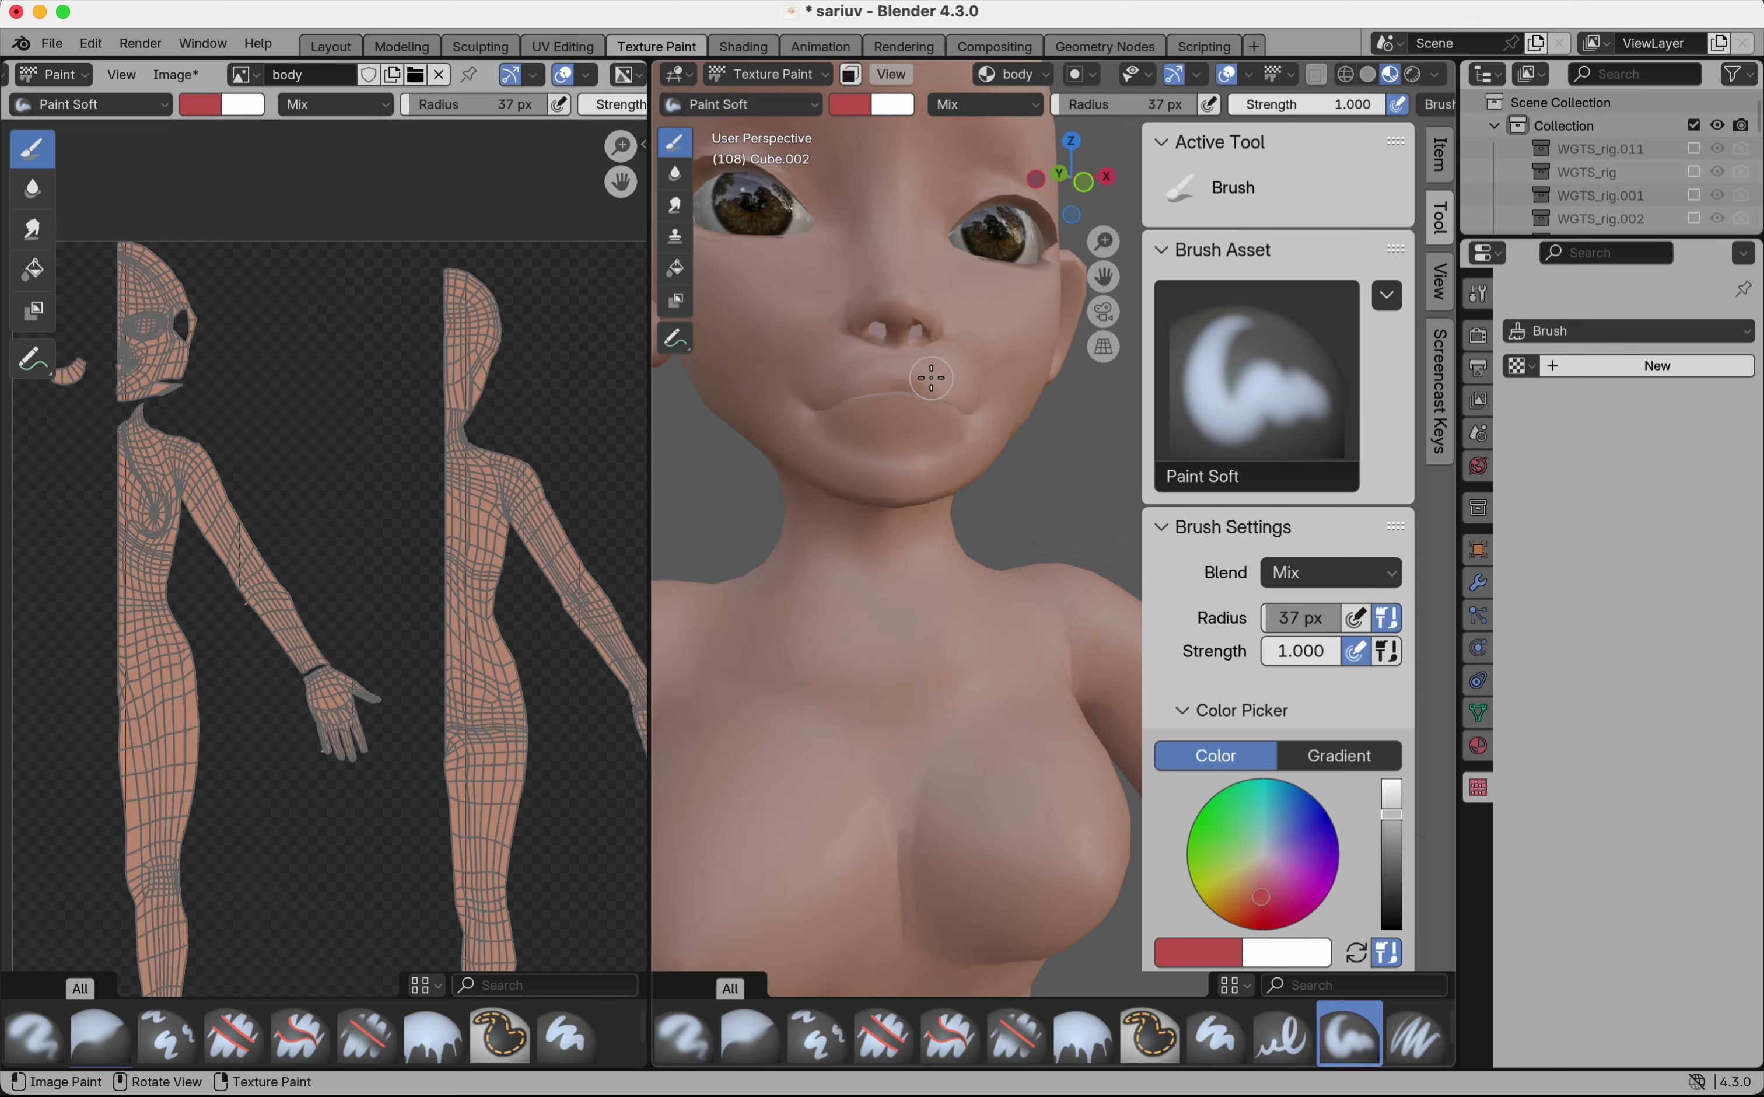
# - Paint the character's upper and lower lips red with the soft brush at strength 1.000
pyautogui.scroll(3, 931, 378)
pyautogui.scroll(1, 932, 378)
pyautogui.moveTo(883, 415)
pyautogui.mouseDown()
pyautogui.moveTo(903, 418)
pyautogui.moveTo(859, 417)
pyautogui.moveTo(870, 461)
pyautogui.moveTo(961, 436)
pyautogui.moveTo(878, 384)
pyautogui.moveTo(951, 418)
pyautogui.mouseUp()
pyautogui.hscroll(5, 951, 416)
pyautogui.hscroll(10, 951, 416)
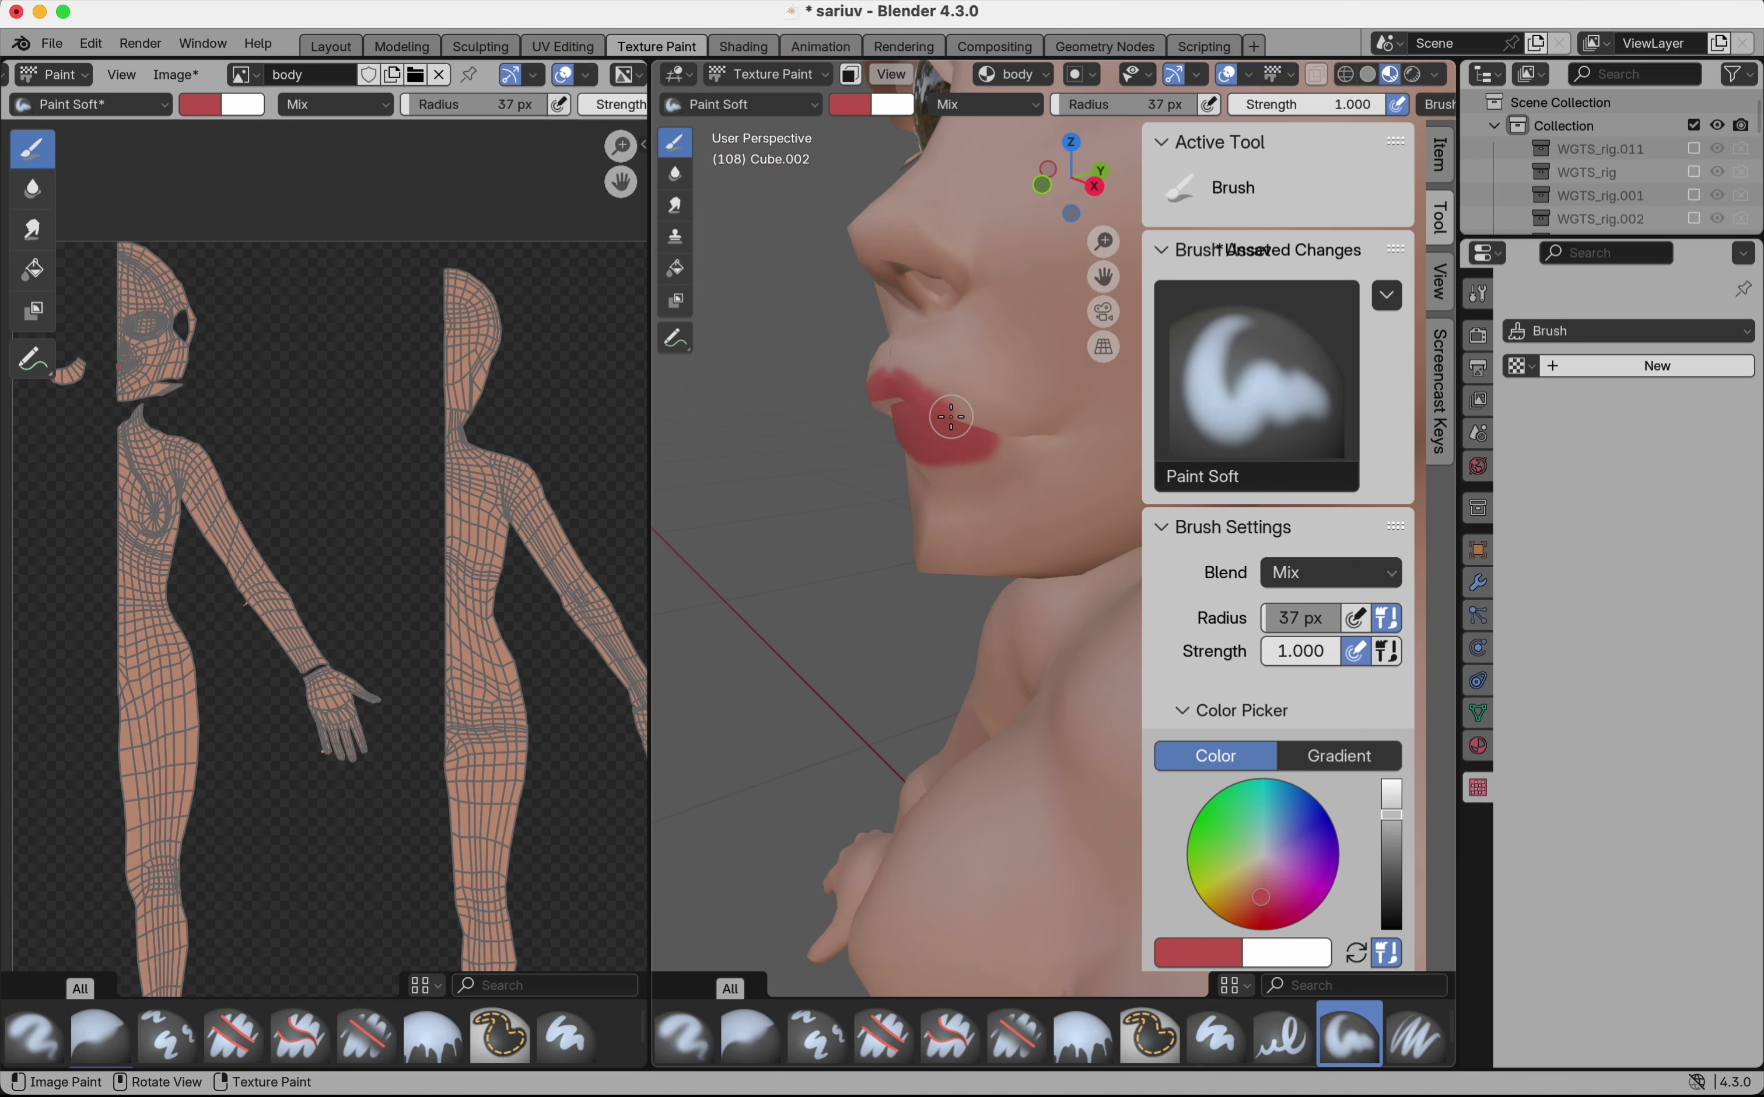
pyautogui.hscroll(-10, 951, 416)
pyautogui.scroll(3, 951, 417)
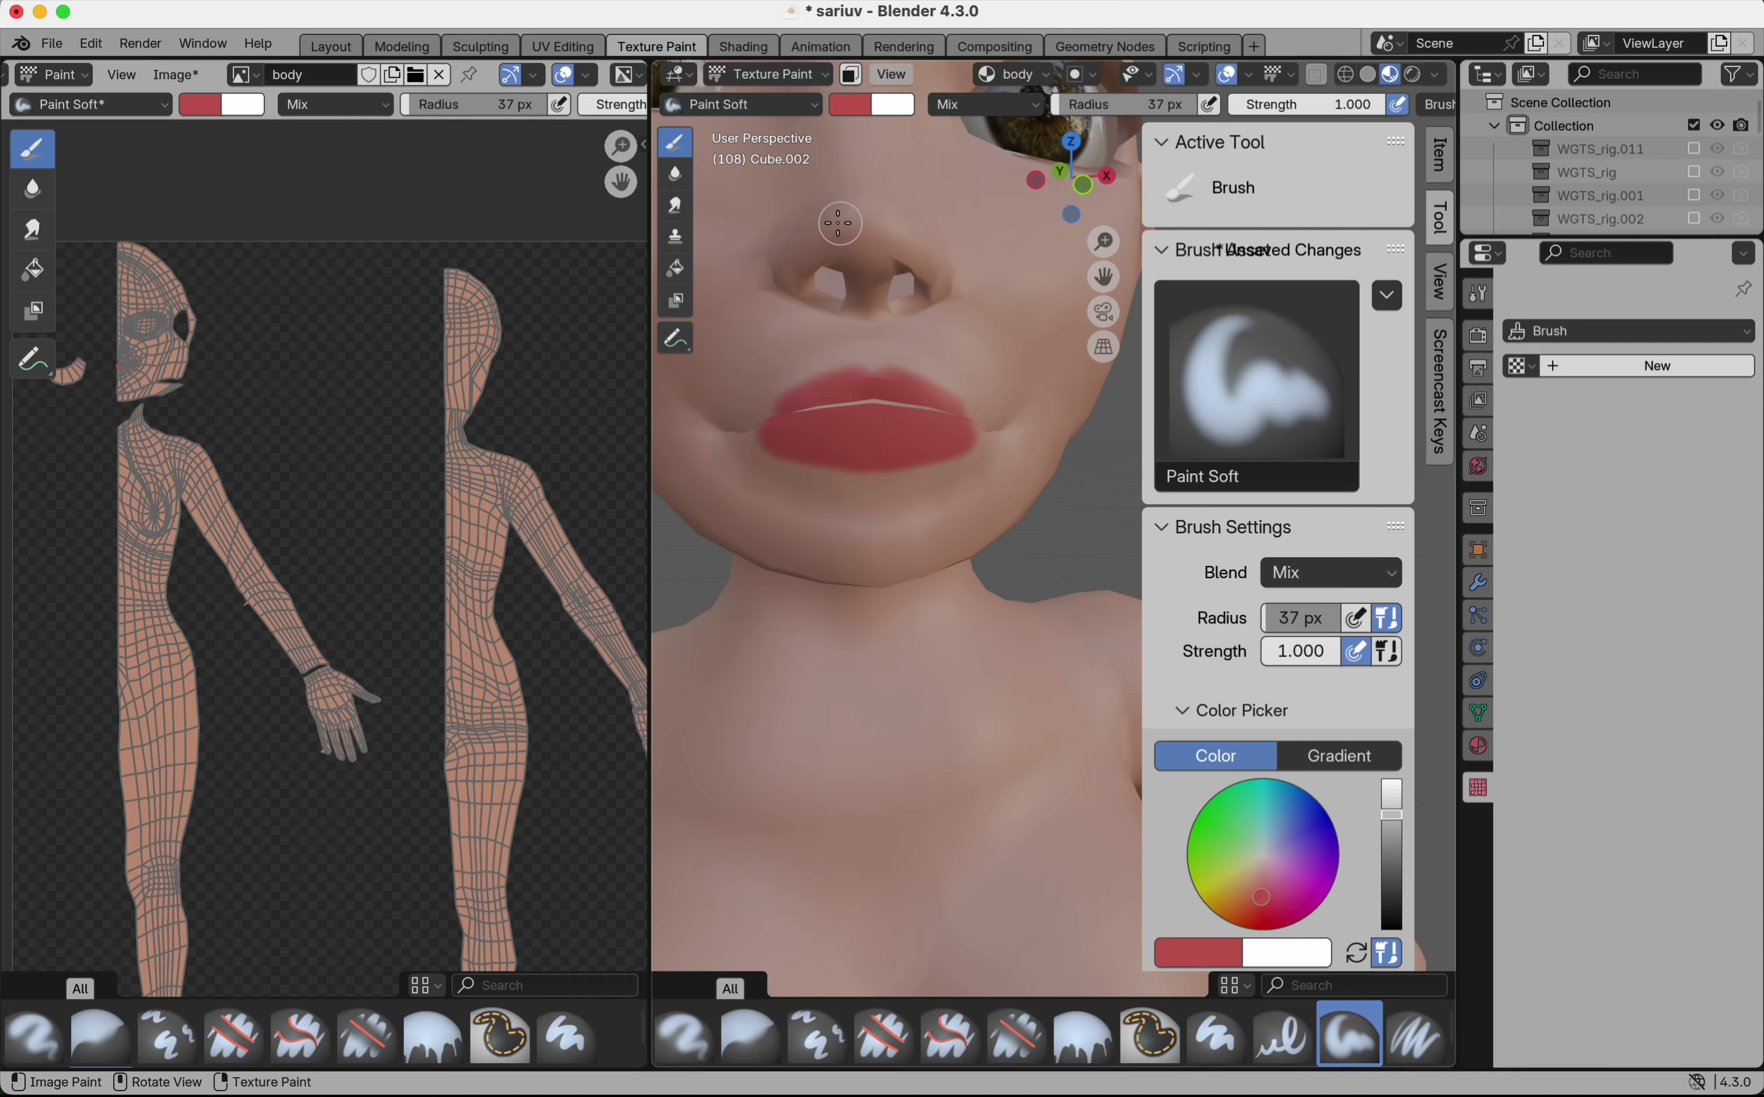
pyautogui.scroll(-3, 836, 227)
pyautogui.scroll(2, 835, 227)
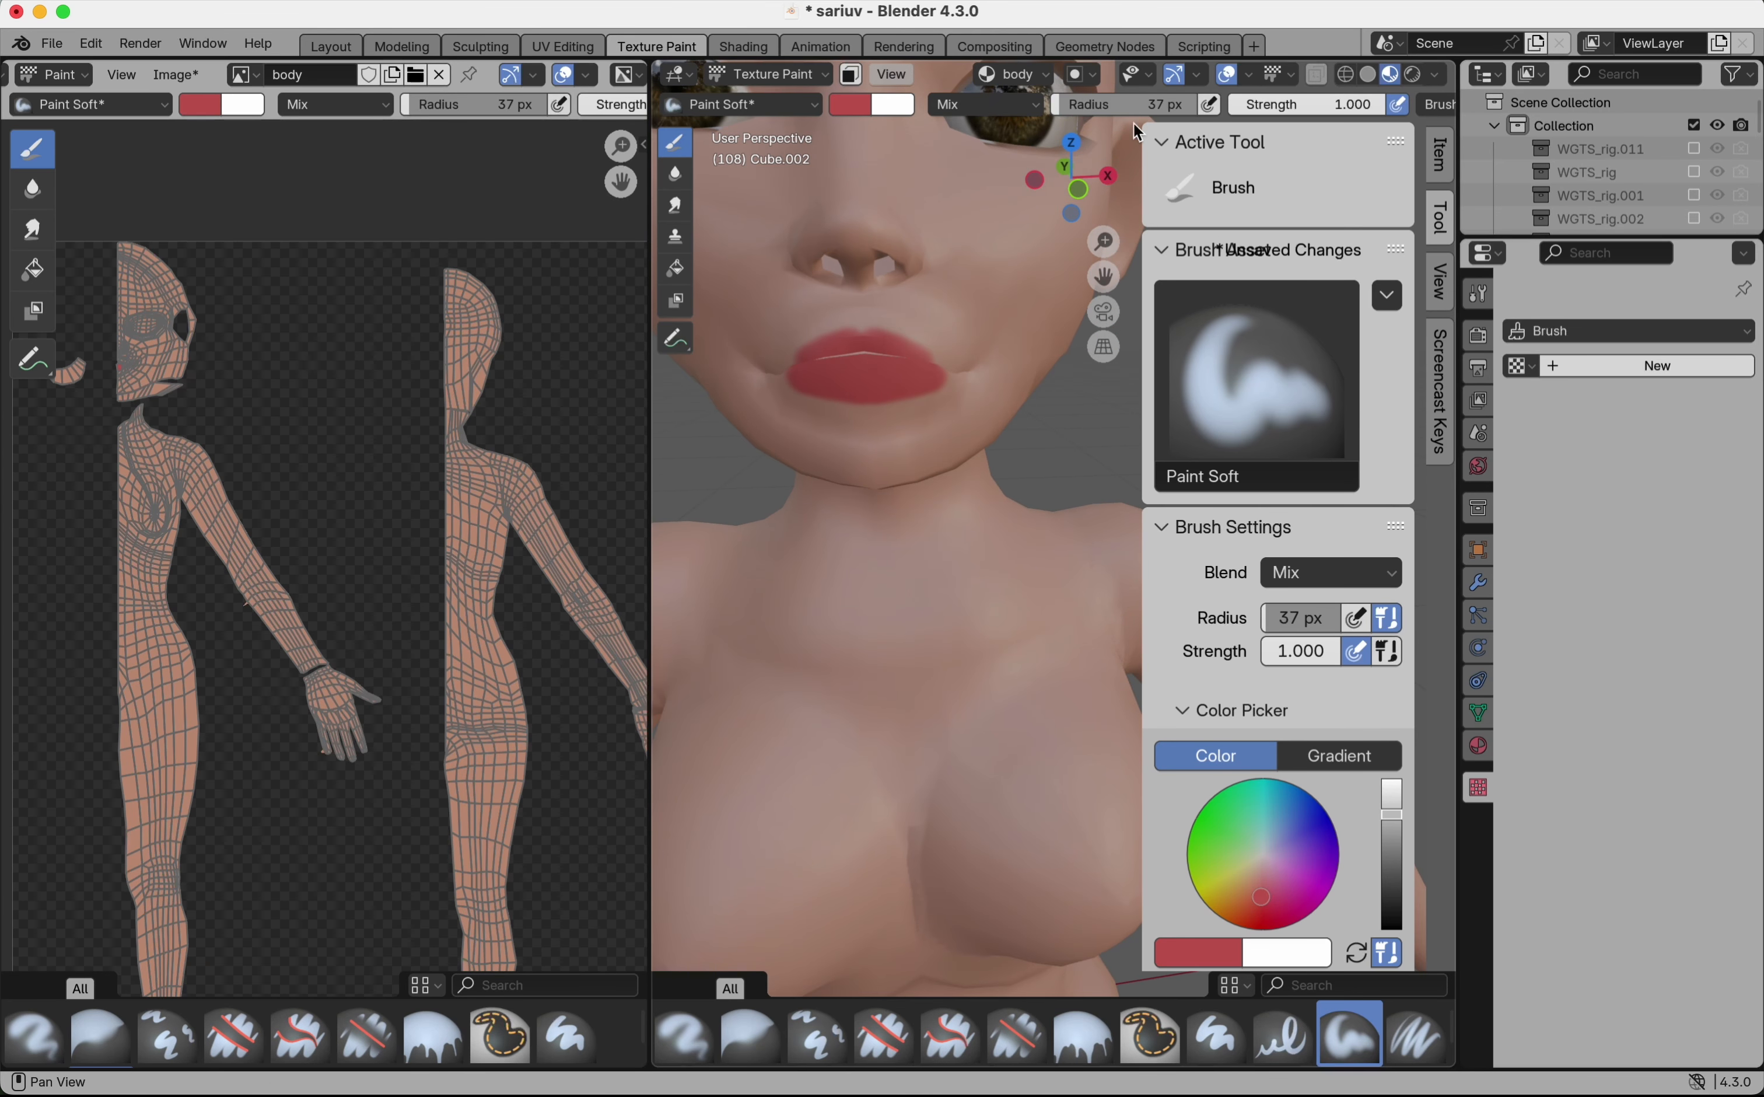
# - Brush a soft red blush onto the character's cheek, using a 131 px radius and a strength of 0.194
pyautogui.moveTo(1123, 105); pyautogui.dragTo(1150, 106)
pyautogui.scroll(-5, 866, 482)
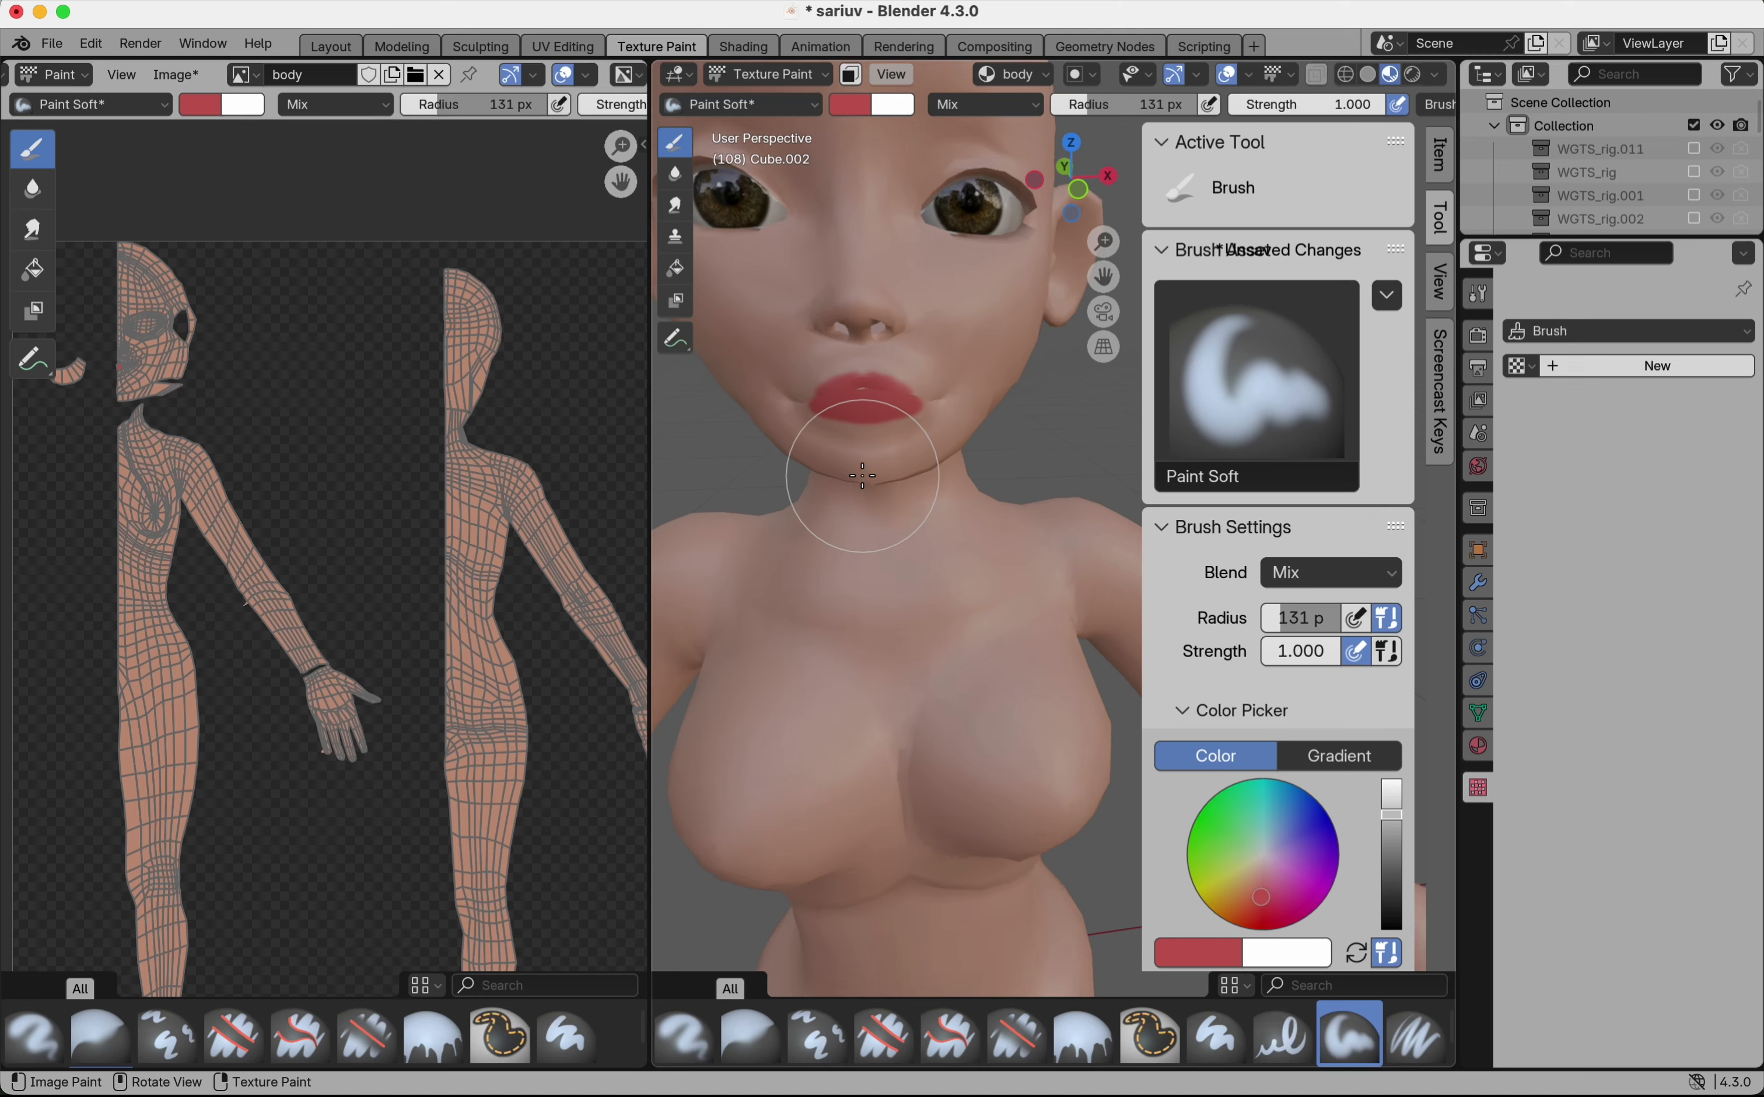
pyautogui.hscroll(5, 873, 480)
pyautogui.moveTo(1371, 111); pyautogui.dragTo(1261, 105)
pyautogui.hscroll(-5, 998, 325)
pyautogui.moveTo(1004, 318); pyautogui.dragTo(998, 359)
pyautogui.scroll(-4, 835, 644)
pyautogui.hscroll(3, 835, 644)
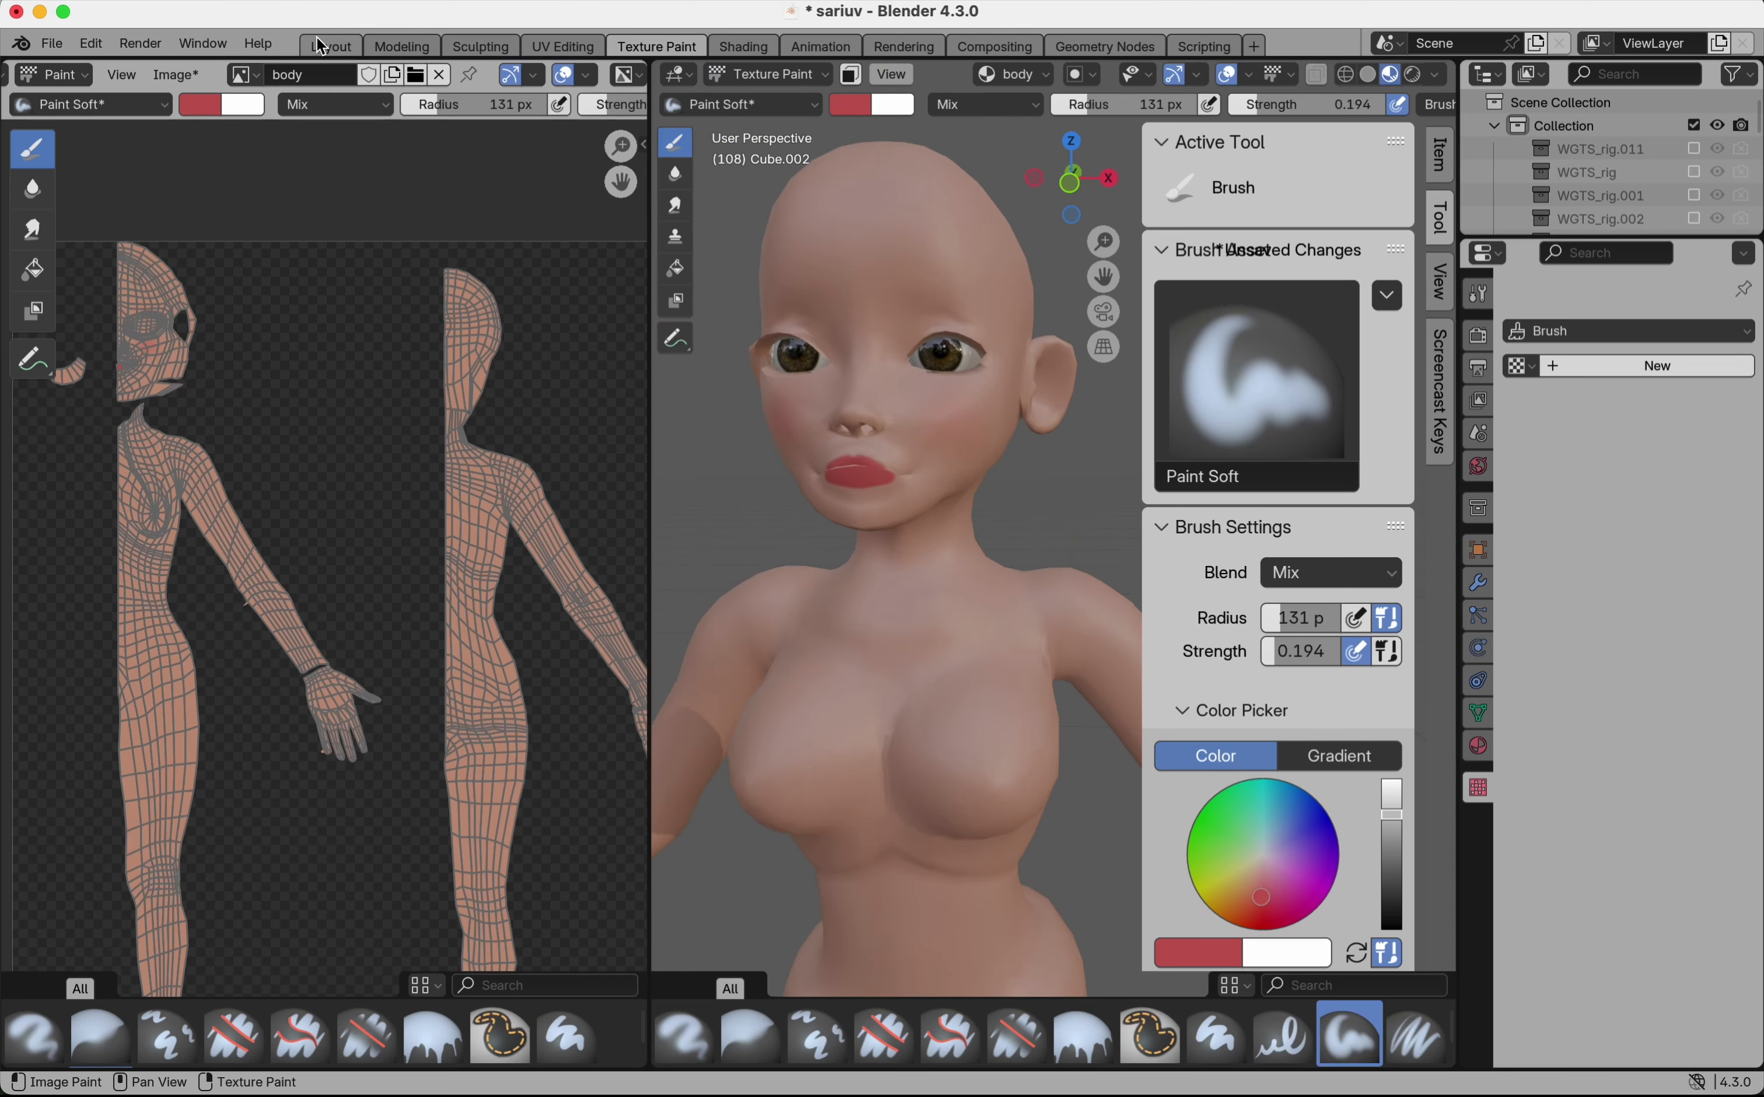
pyautogui.scroll(-2, 939, 305)
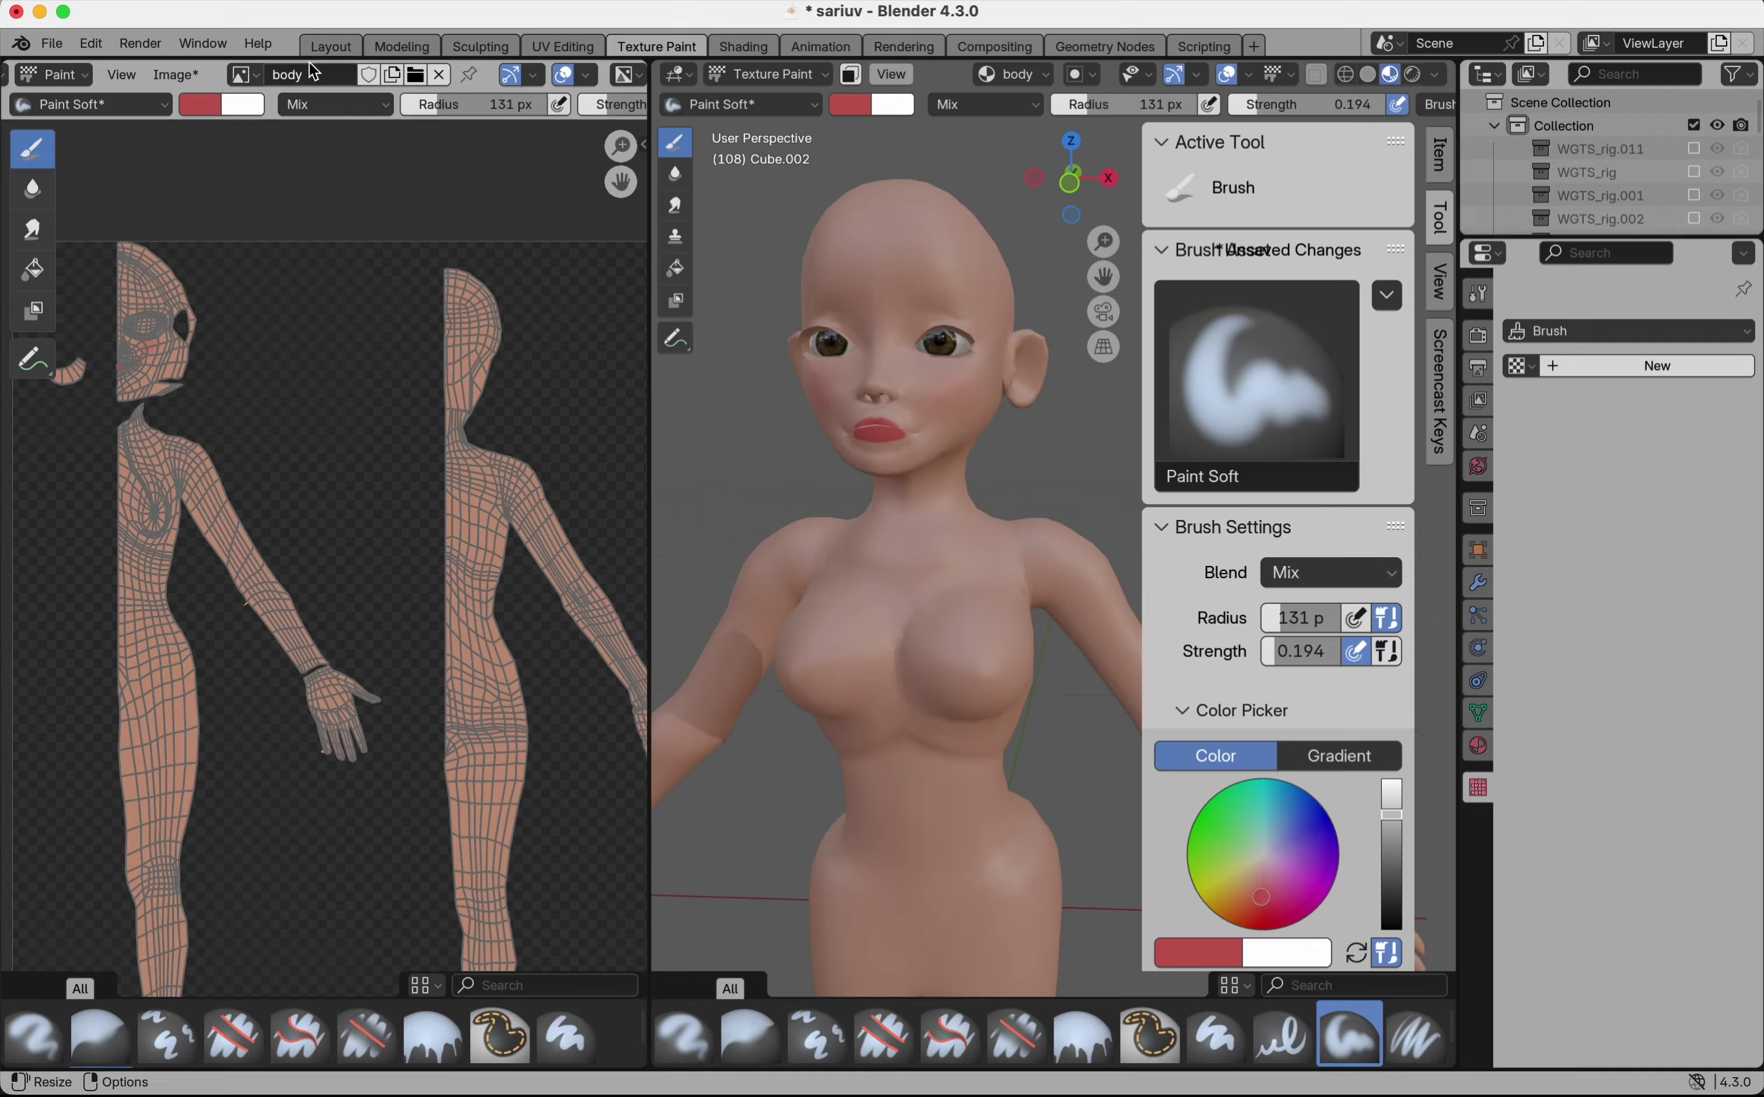
# - Switch to the Layout workspace and examine the painted character from the front, sides and back, and the face up close
pyautogui.click(331, 45)
pyautogui.hscroll(3, 641, 393)
pyautogui.scroll(-3, 653, 221)
pyautogui.scroll(4, 641, 438)
pyautogui.hscroll(-5, 641, 439)
pyautogui.hscroll(3, 641, 438)
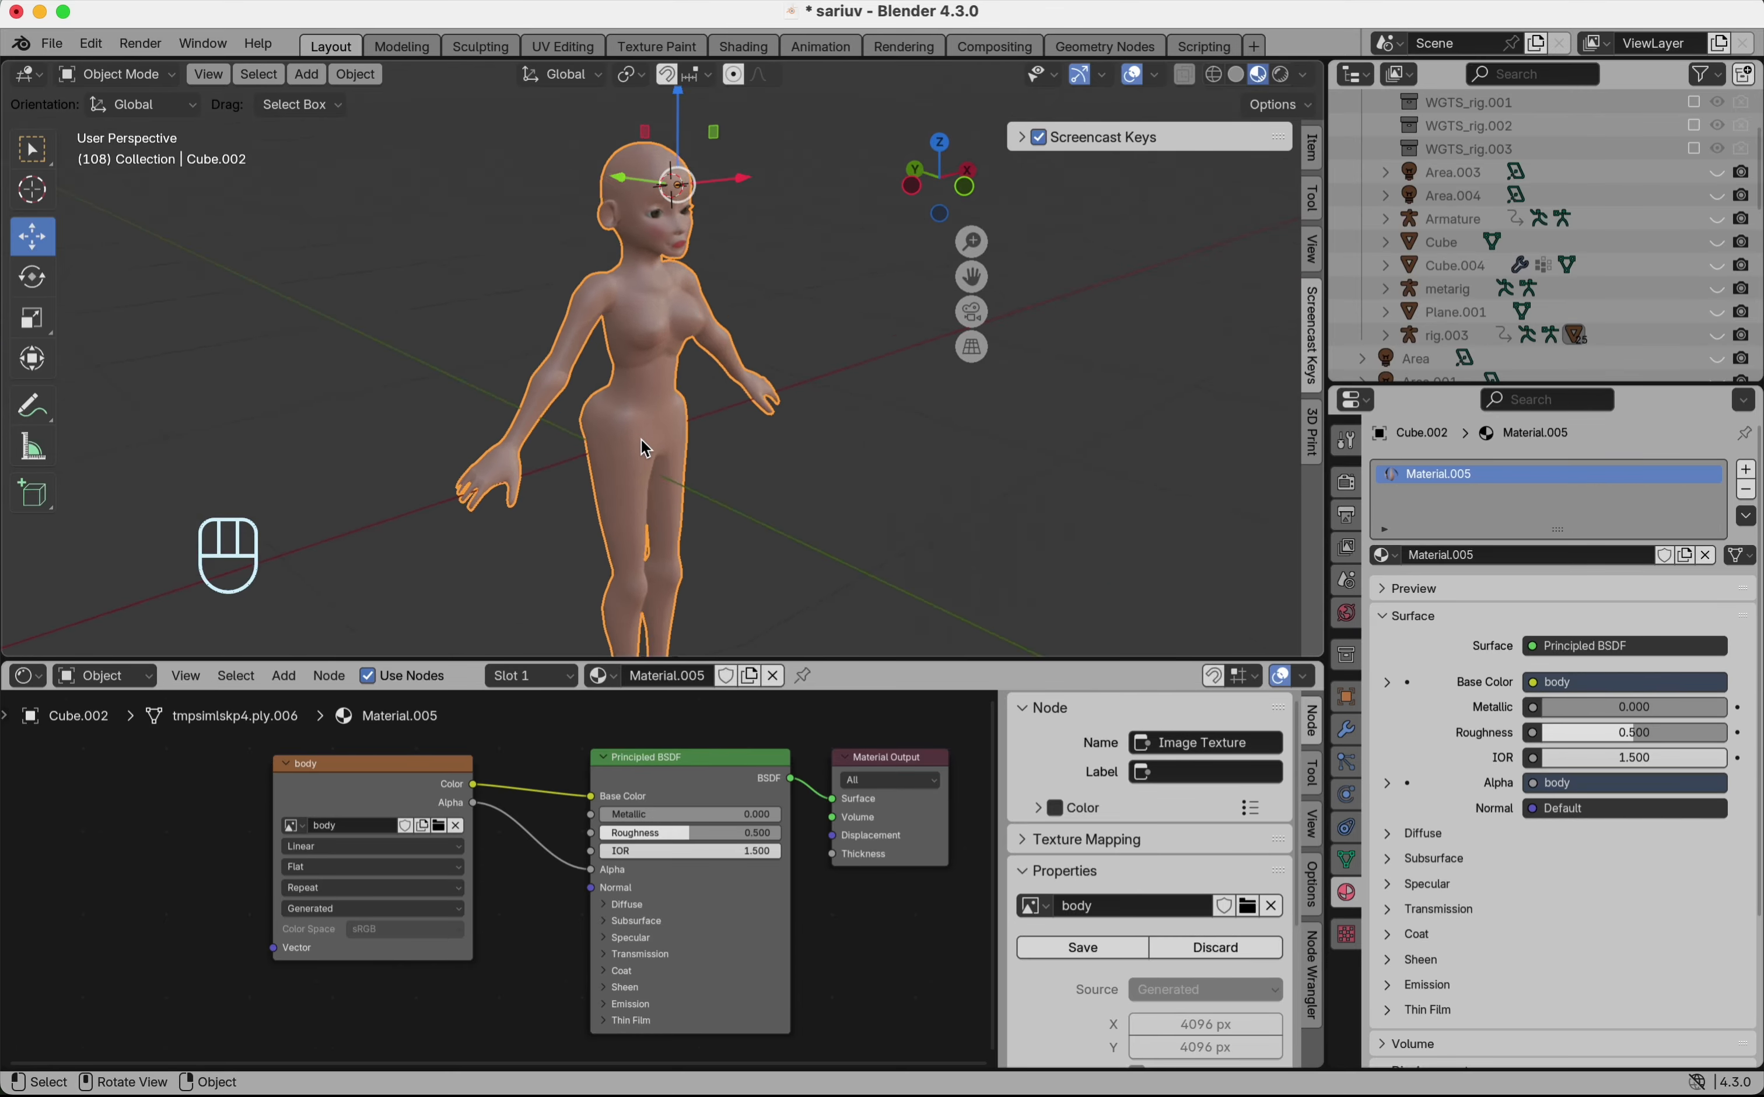
pyautogui.hscroll(6, 642, 438)
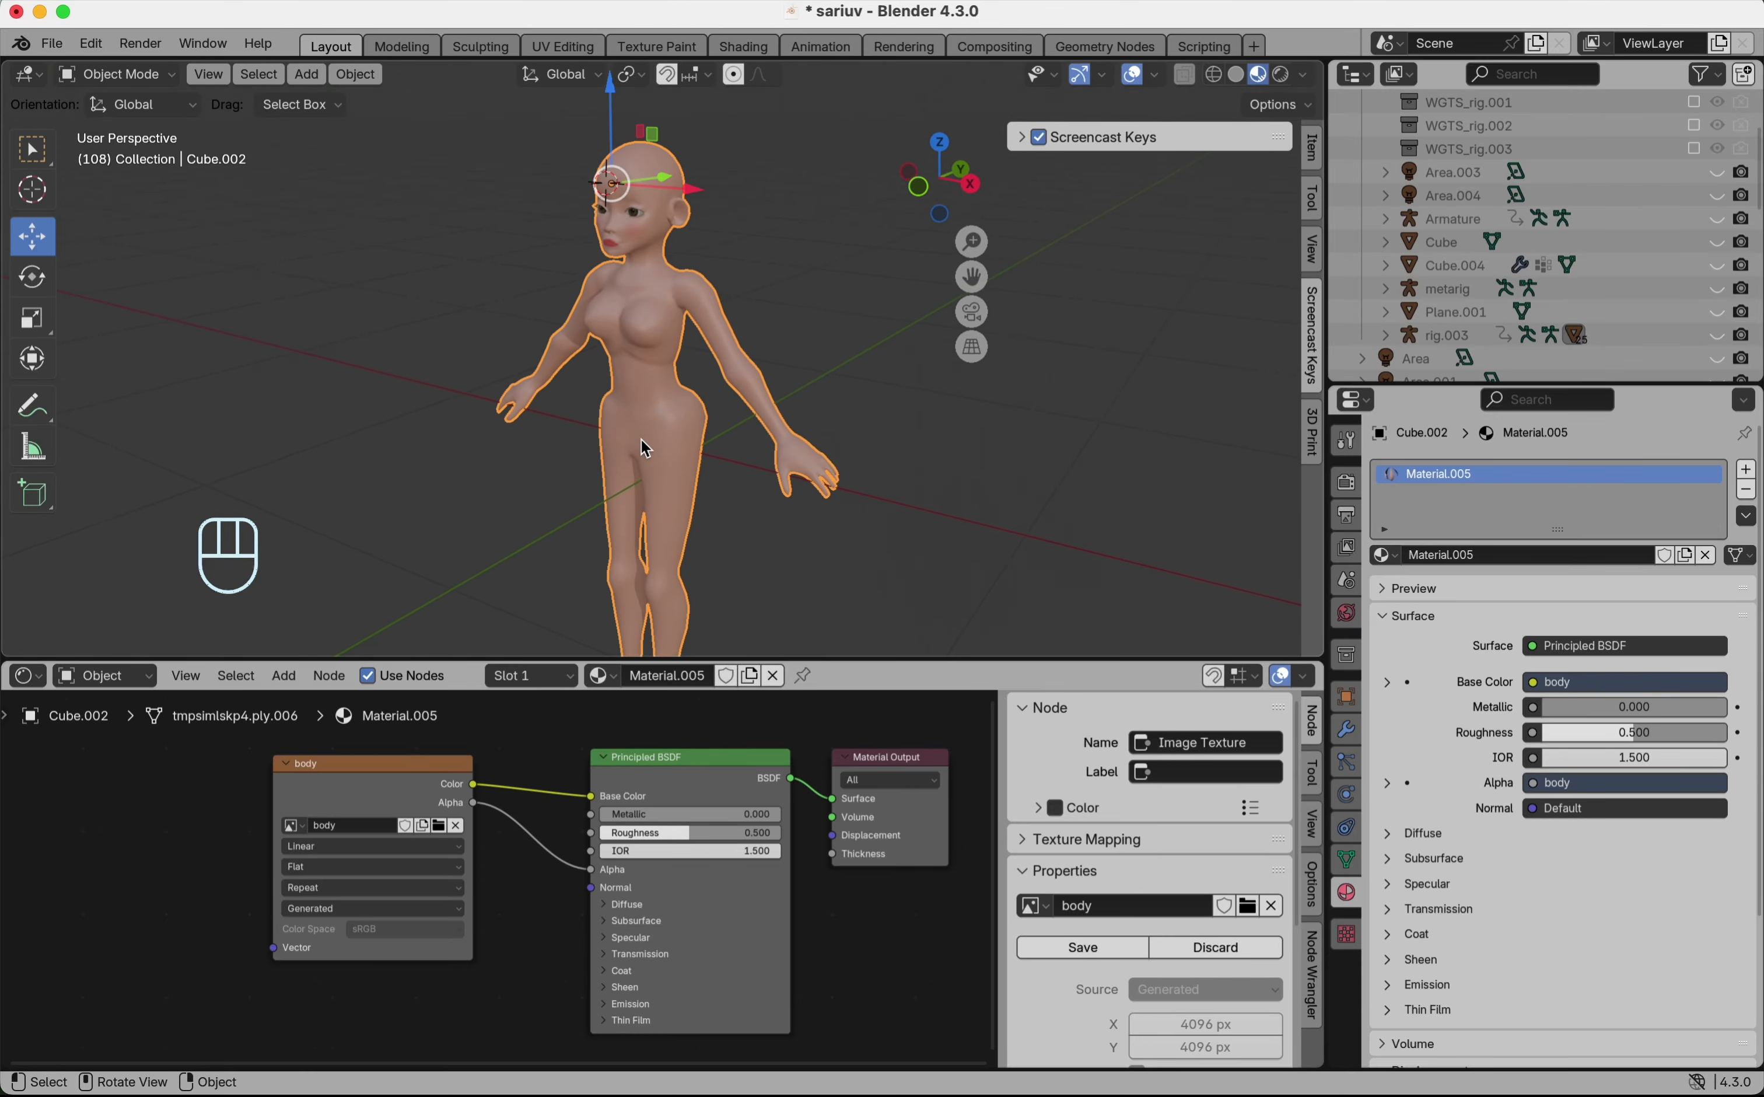
pyautogui.hscroll(-6, 641, 438)
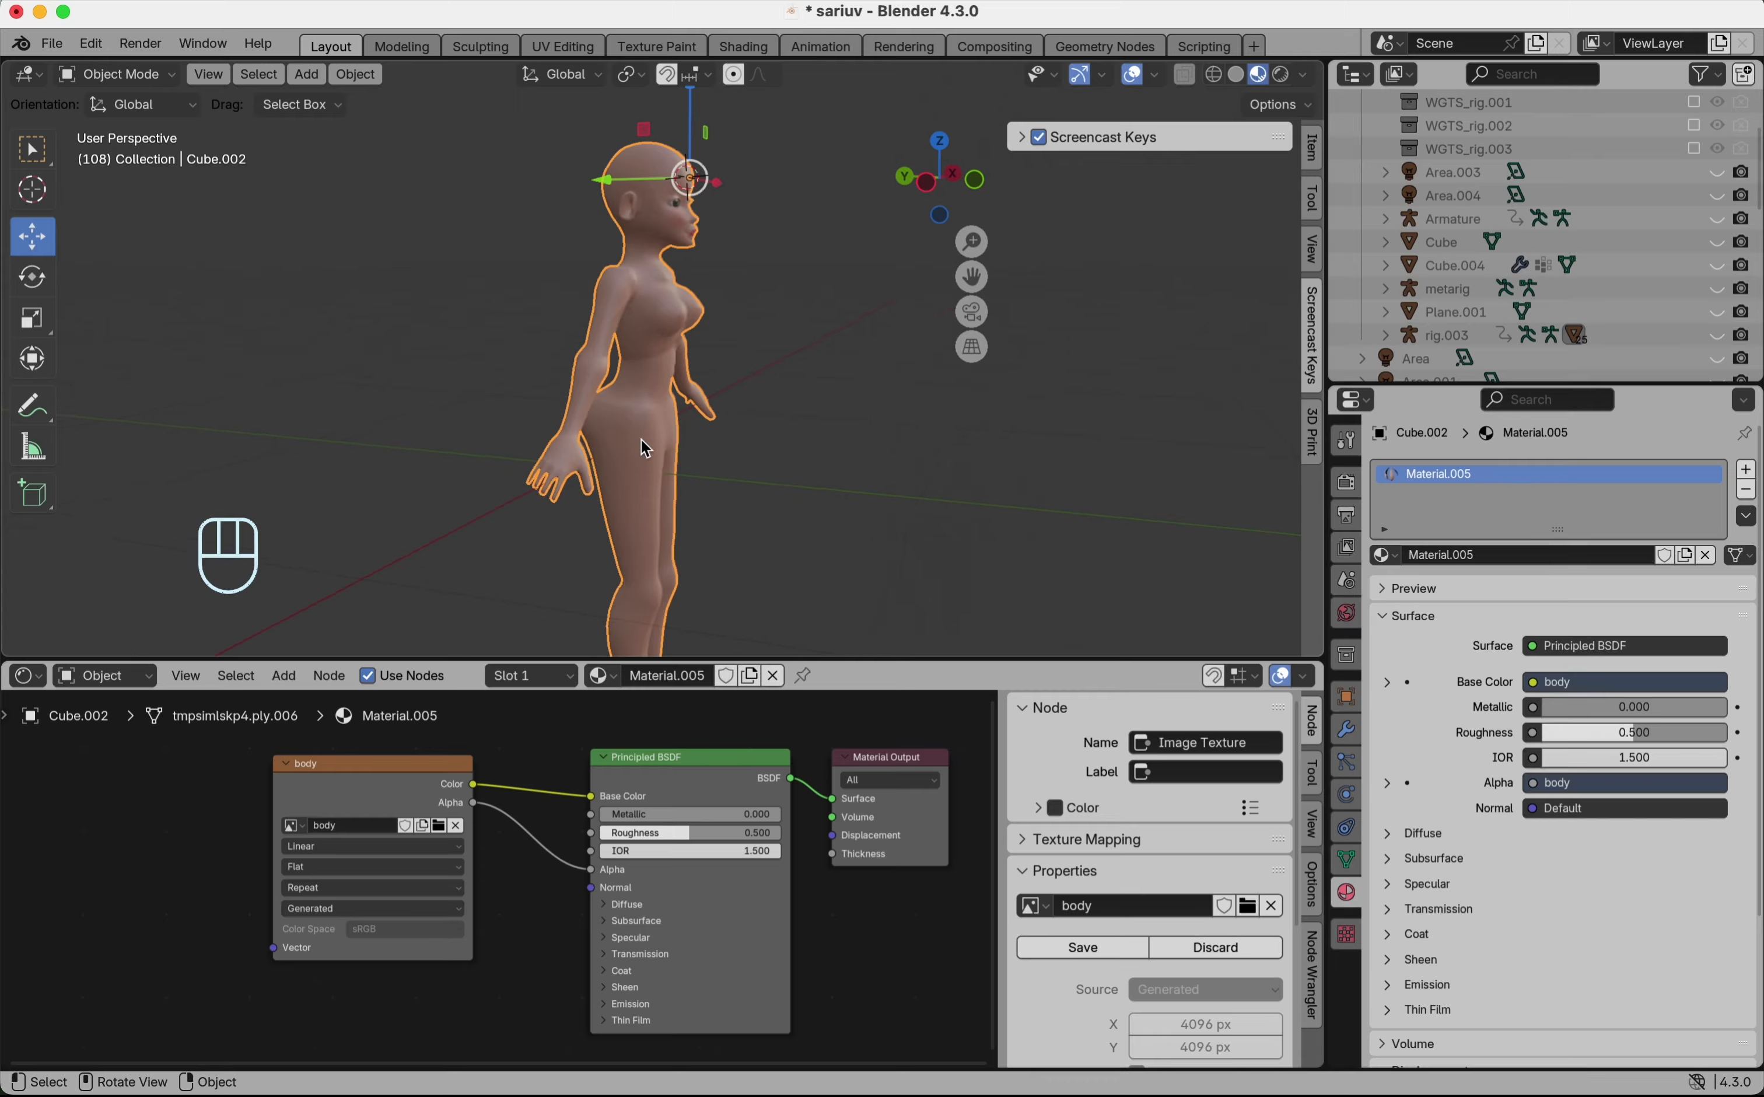
pyautogui.hscroll(-10, 641, 438)
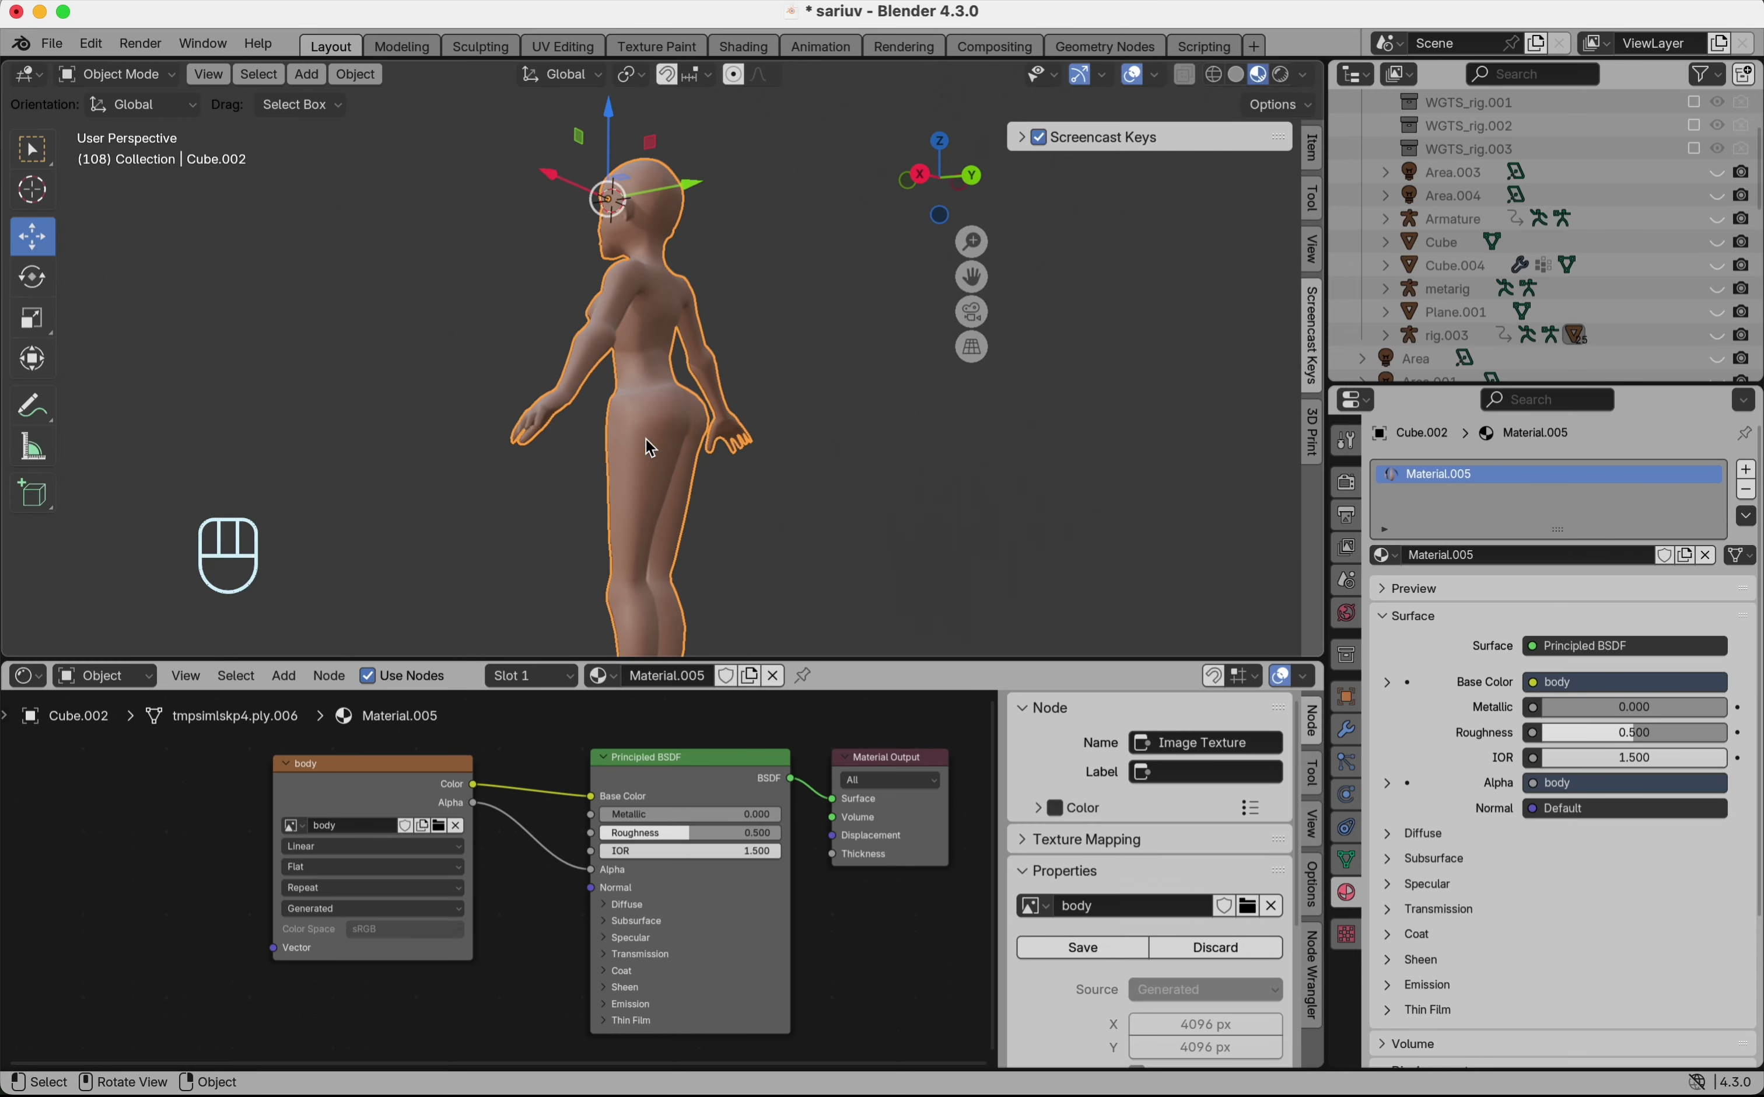
pyautogui.hscroll(-3, 650, 447)
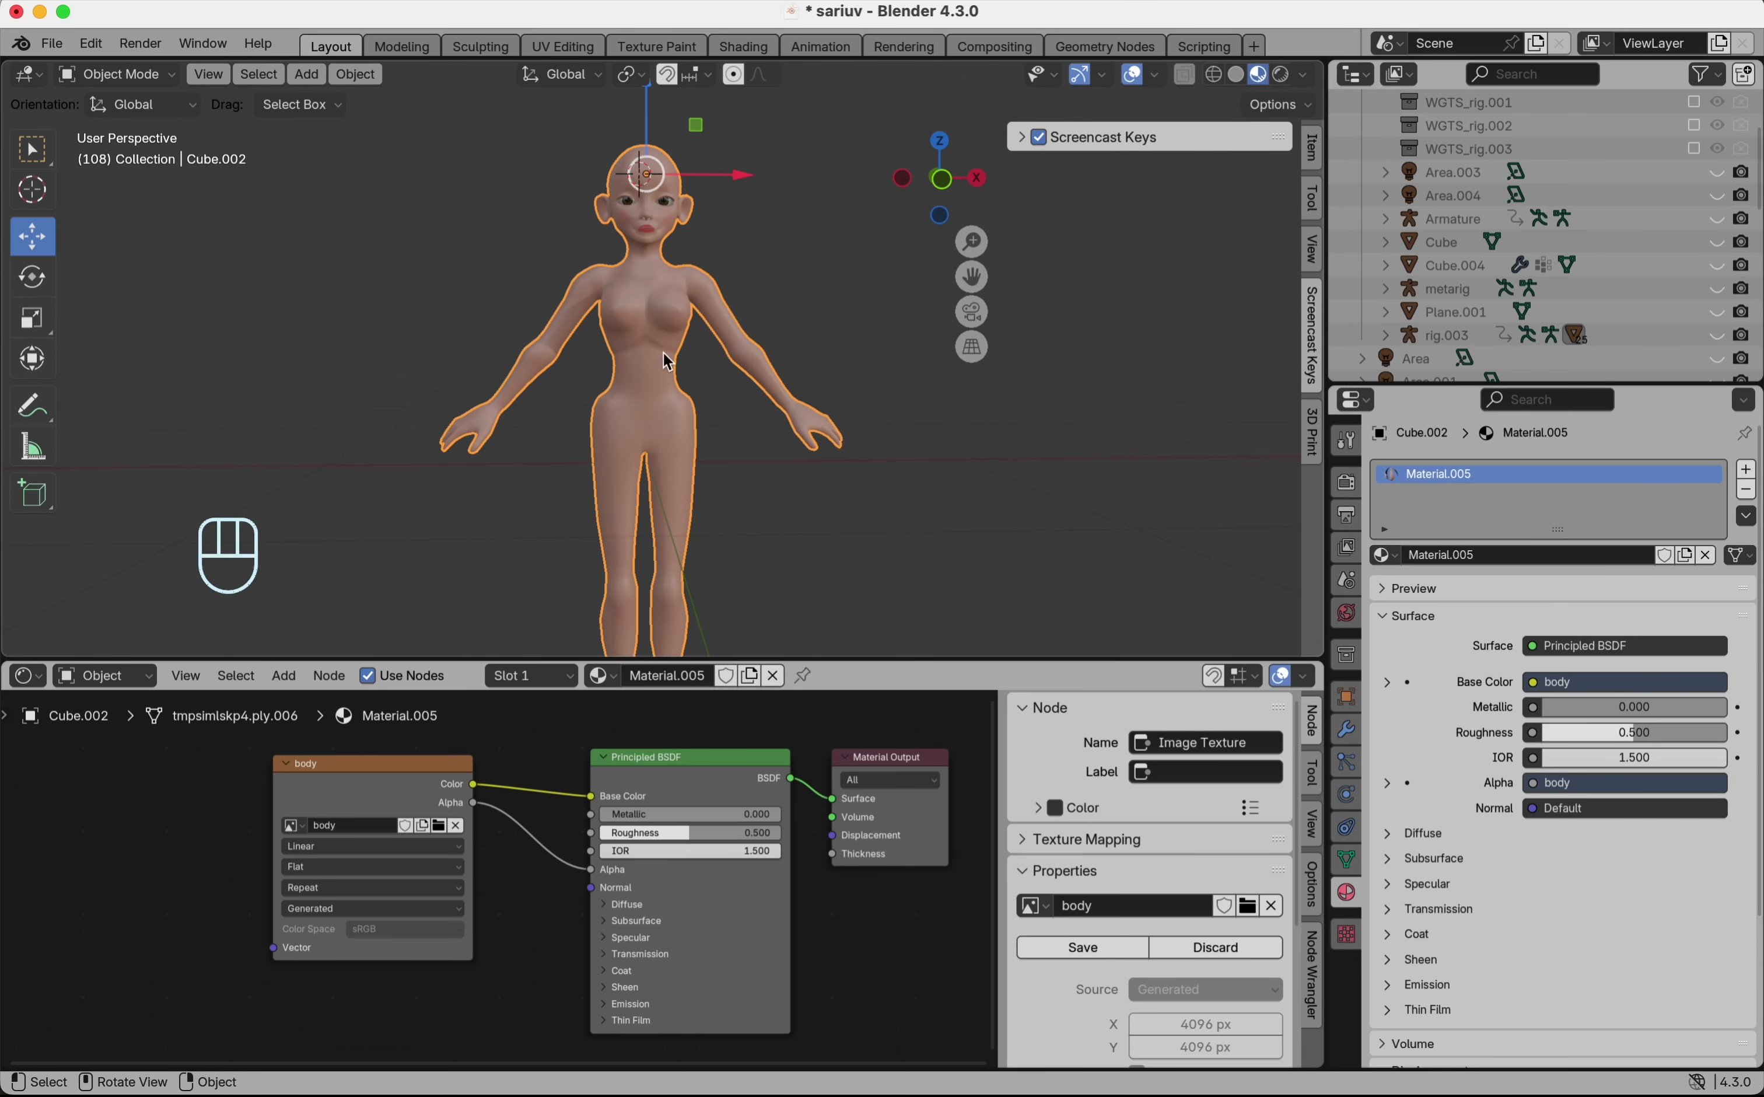
pyautogui.scroll(4, 652, 211)
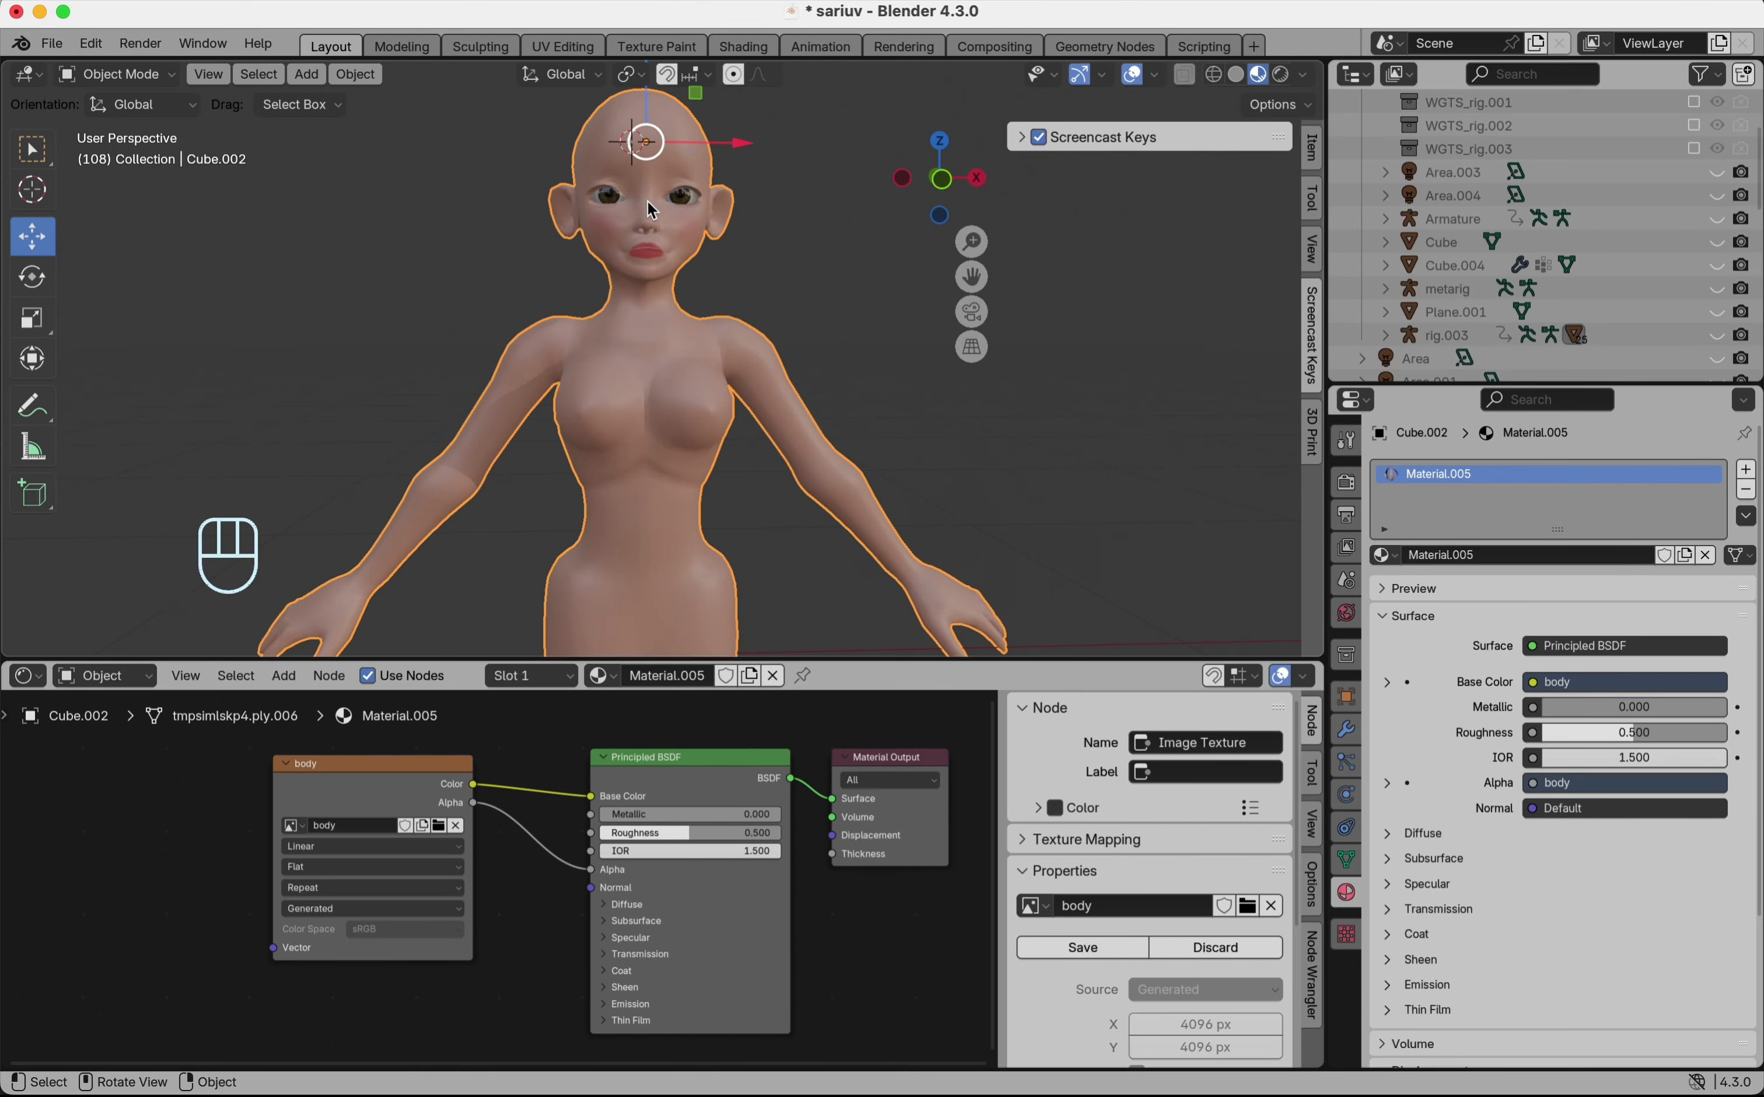
pyautogui.click(684, 47)
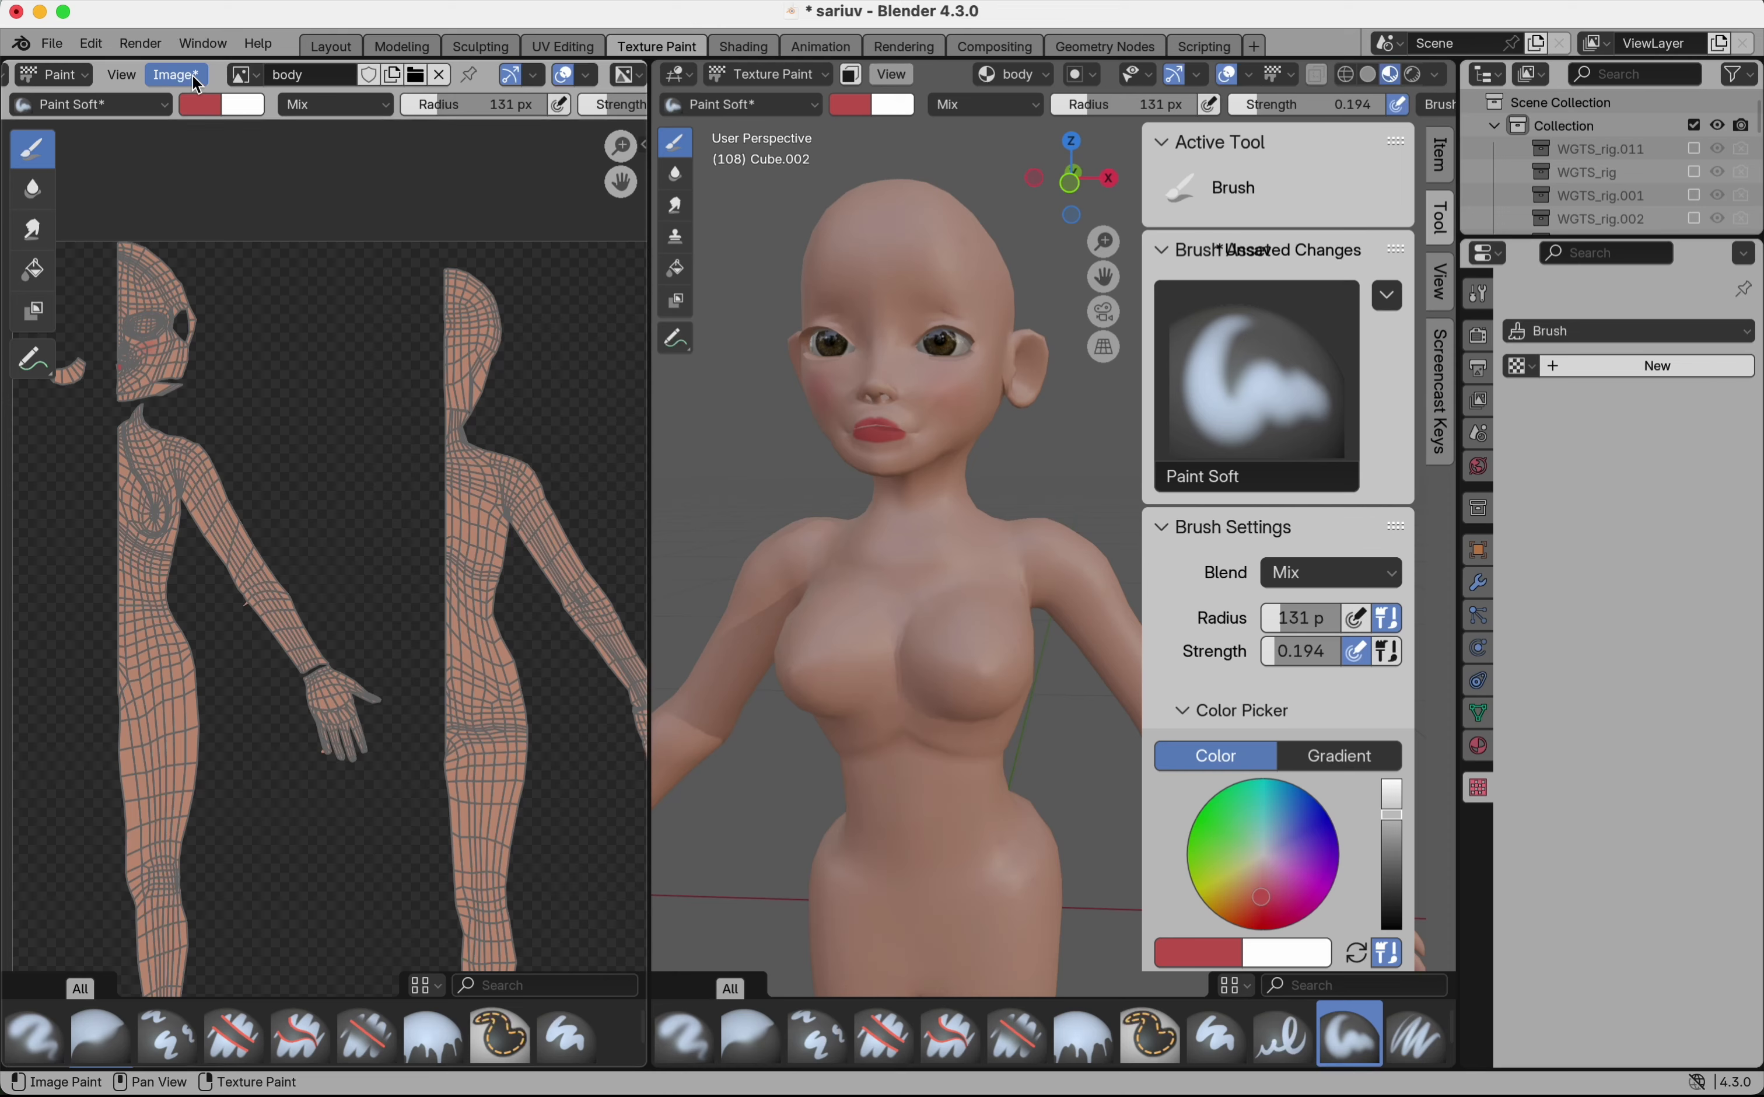
pyautogui.click(176, 75)
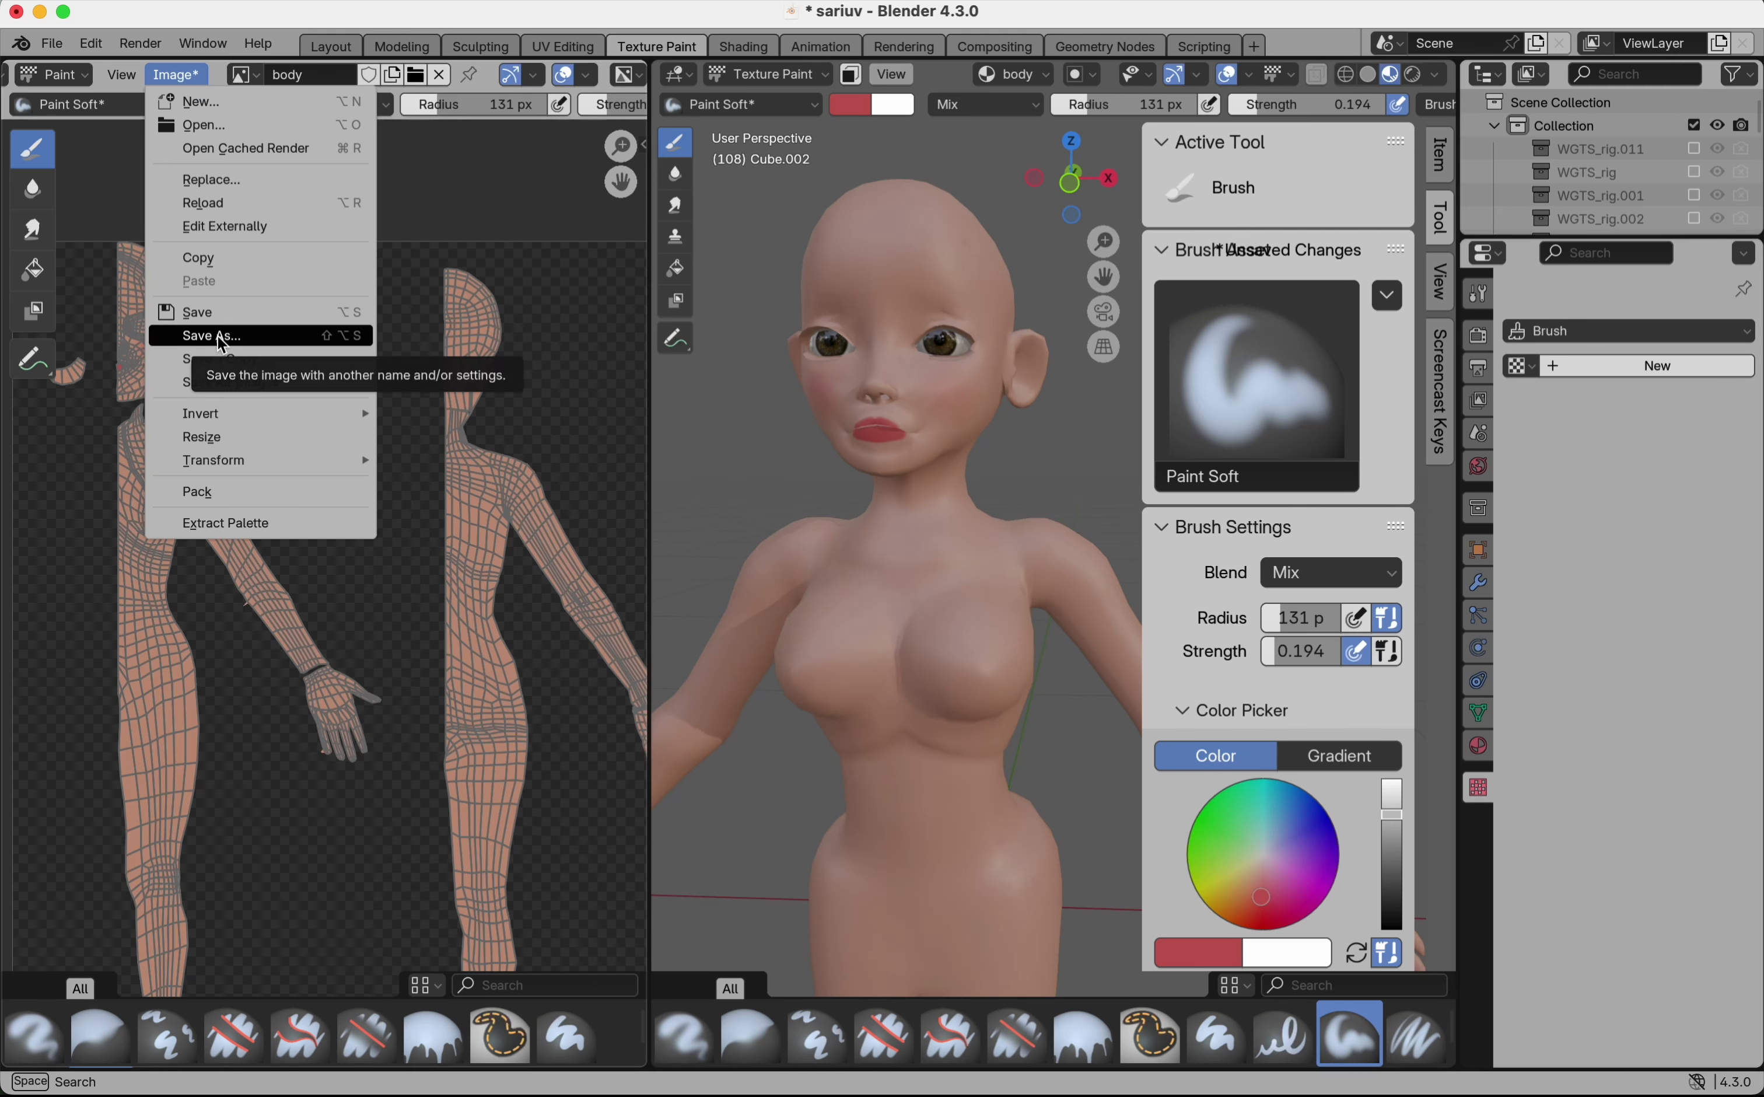
pyautogui.click(331, 45)
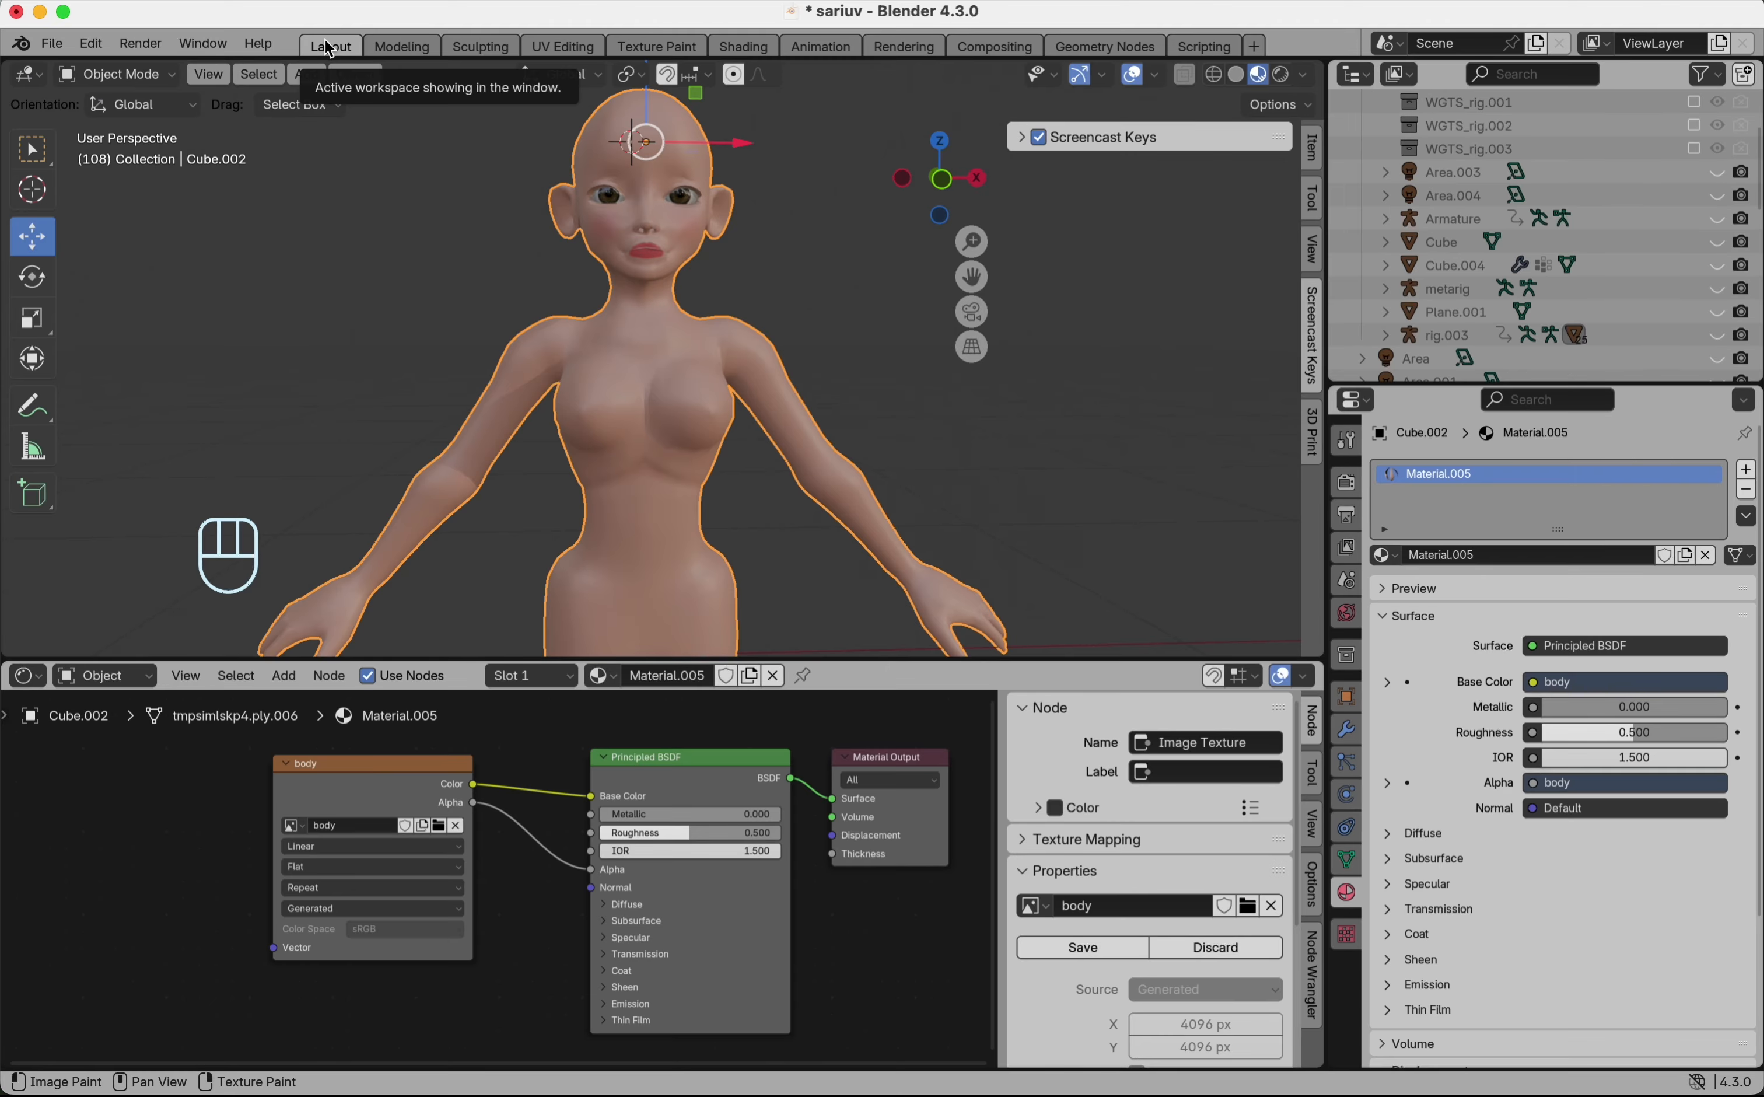
# - Add an unconnected Image Texture node to Material.005, placed ahead of the body texture node
pyautogui.scroll(-4, 534, 328)
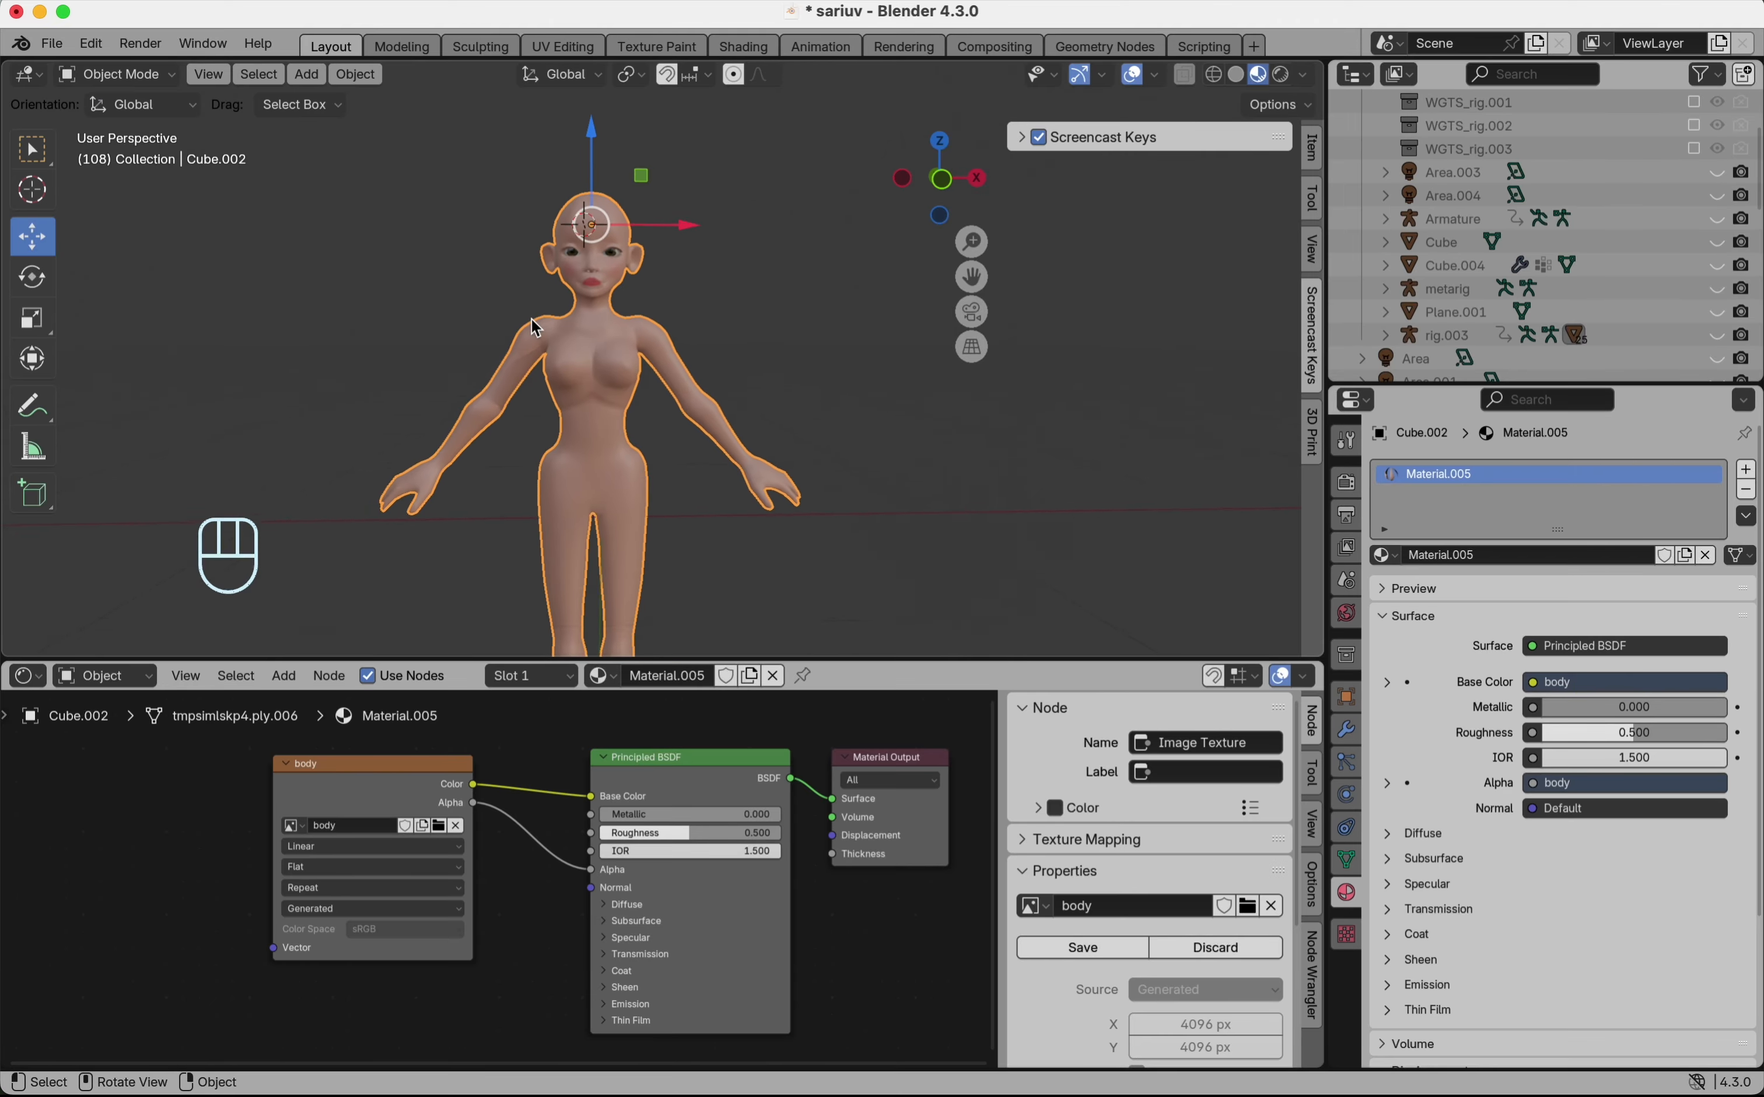
pyautogui.moveTo(534, 328); pyautogui.dragTo(543, 344, button='middle')
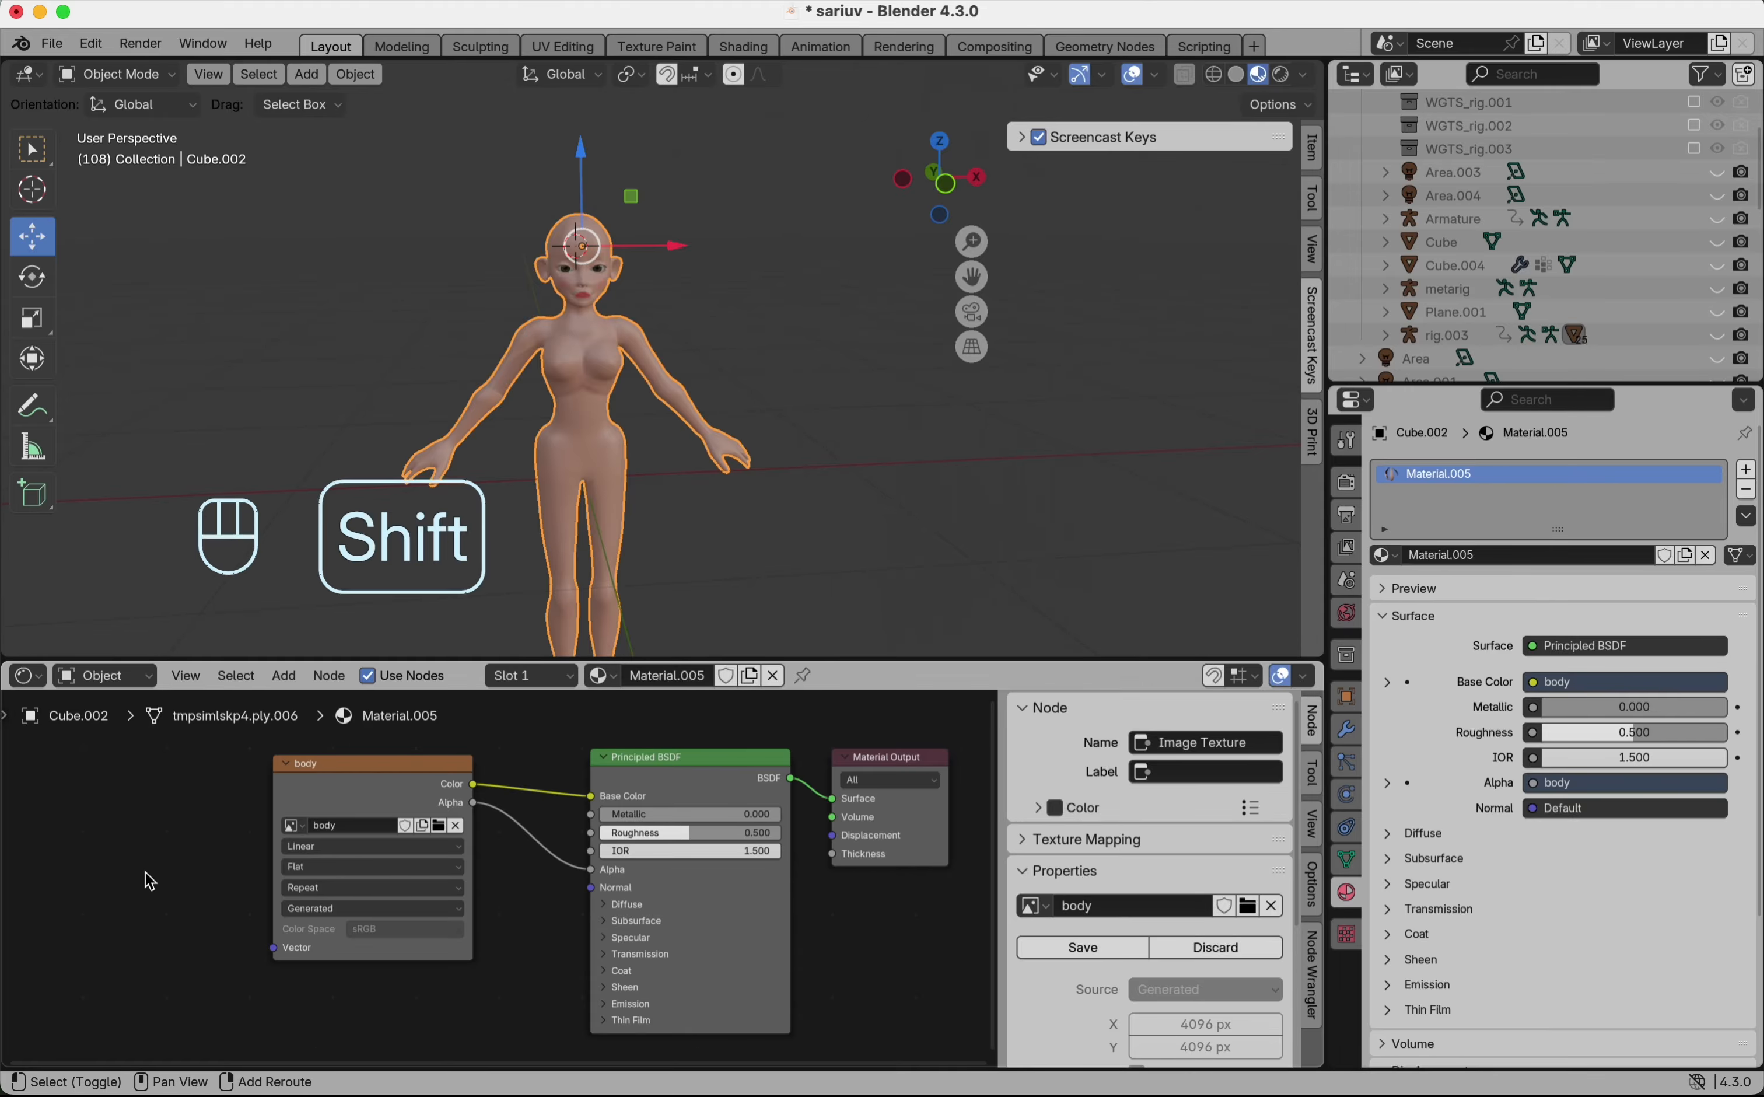
pyautogui.hotkey('shift', 'a')
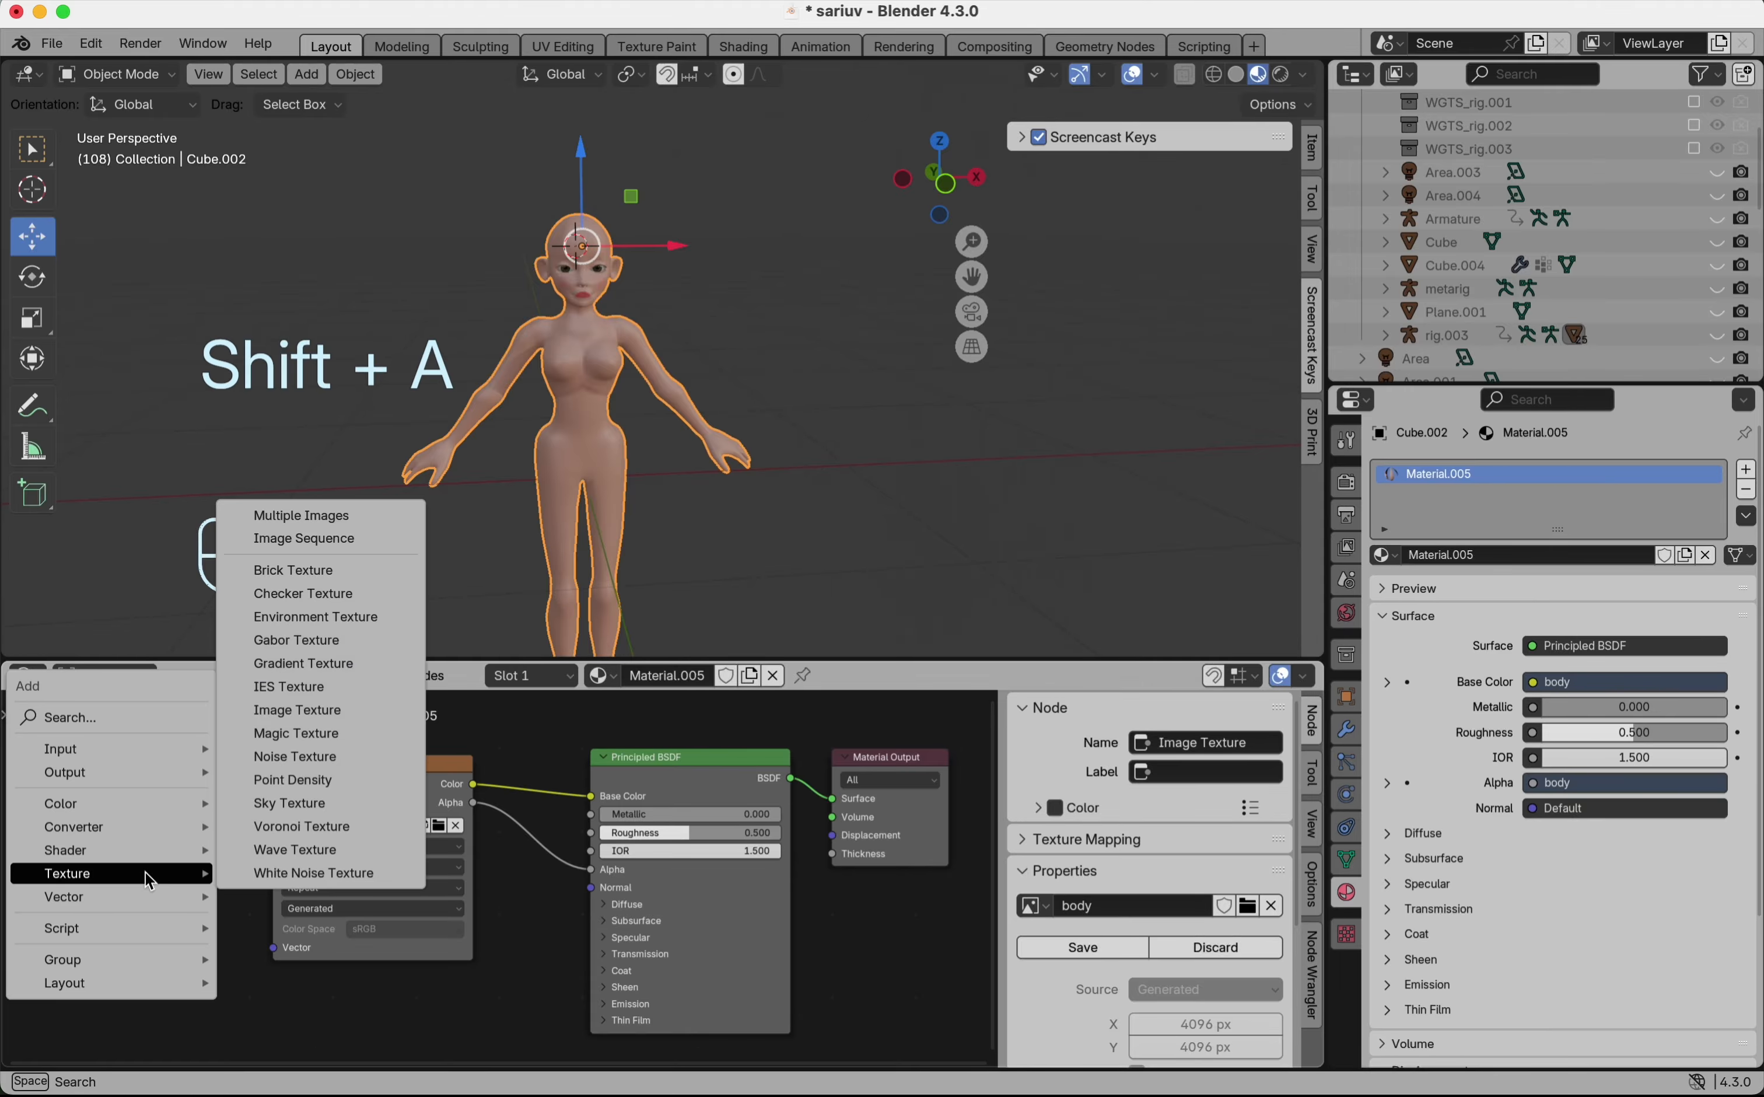
pyautogui.click(276, 711)
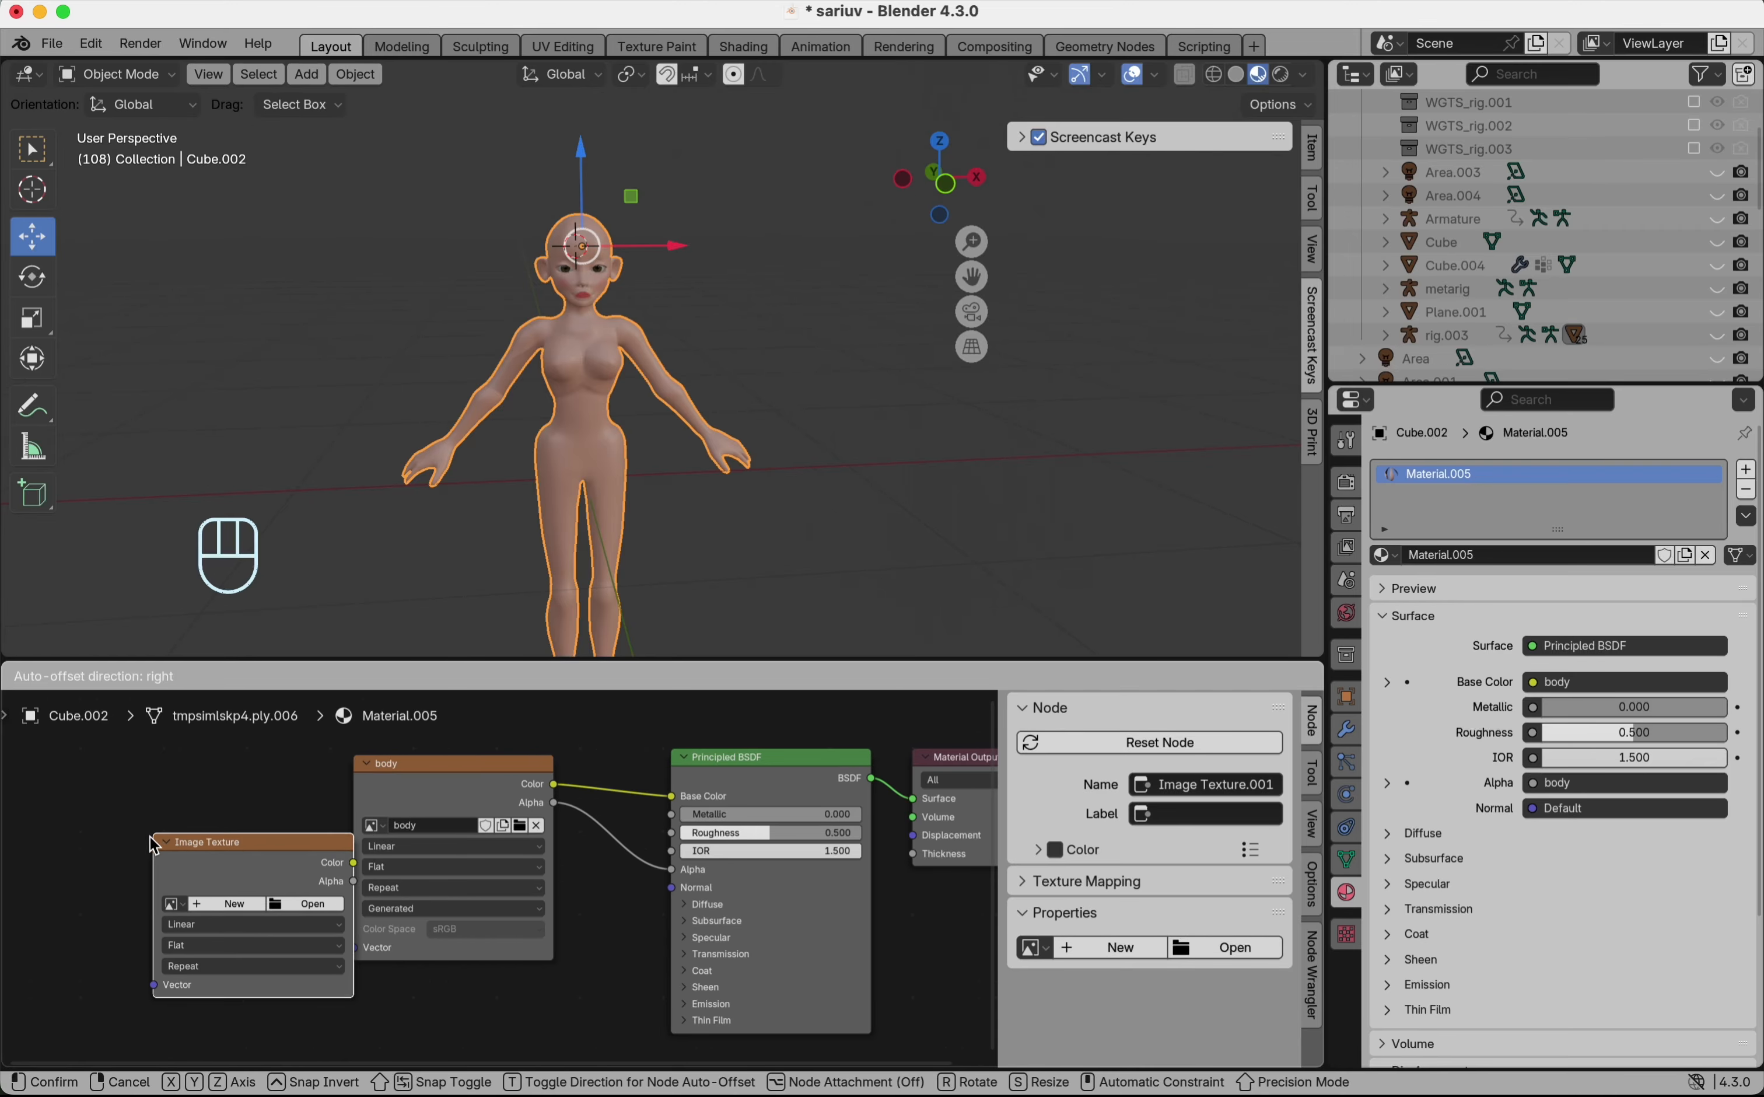
pyautogui.click(140, 858)
pyautogui.scroll(-3, 274, 878)
pyautogui.scroll(2, 273, 878)
pyautogui.hscroll(-2, 274, 877)
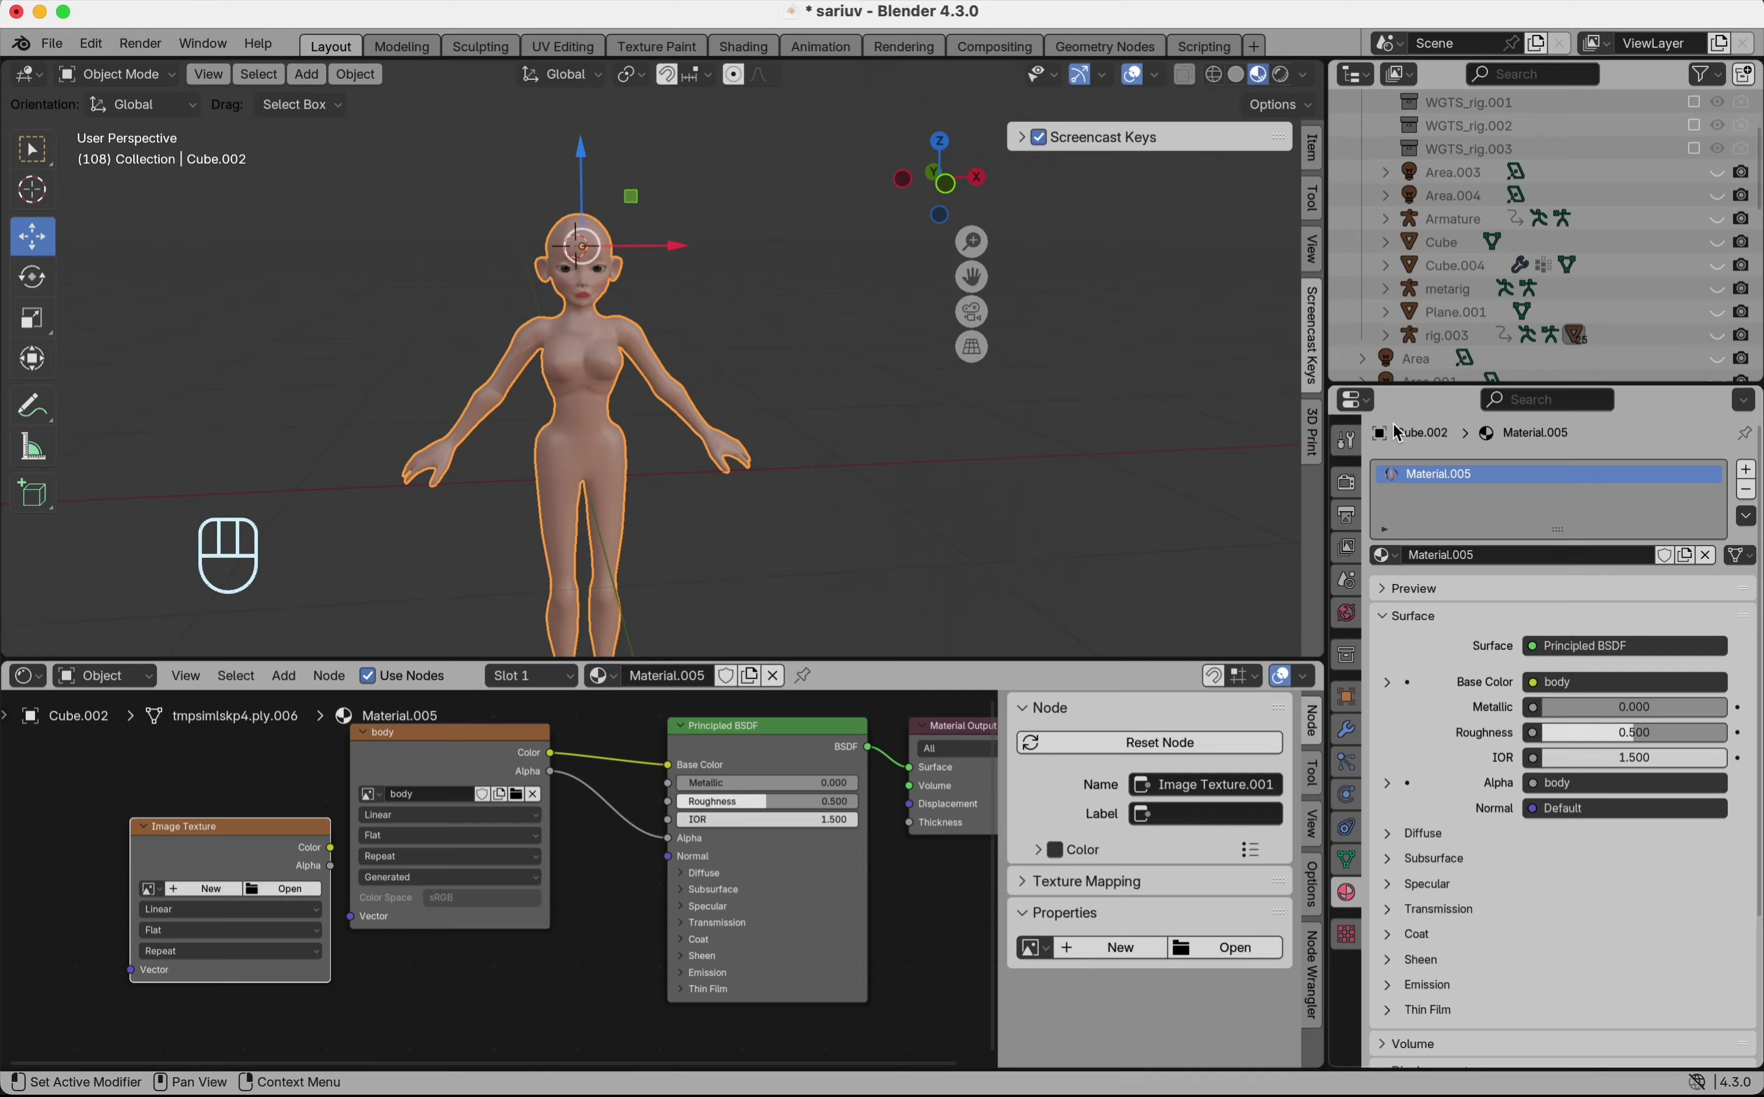
# - Try to bake Ambient Occlusion to image textures from the Cycles render settings
pyautogui.click(1345, 483)
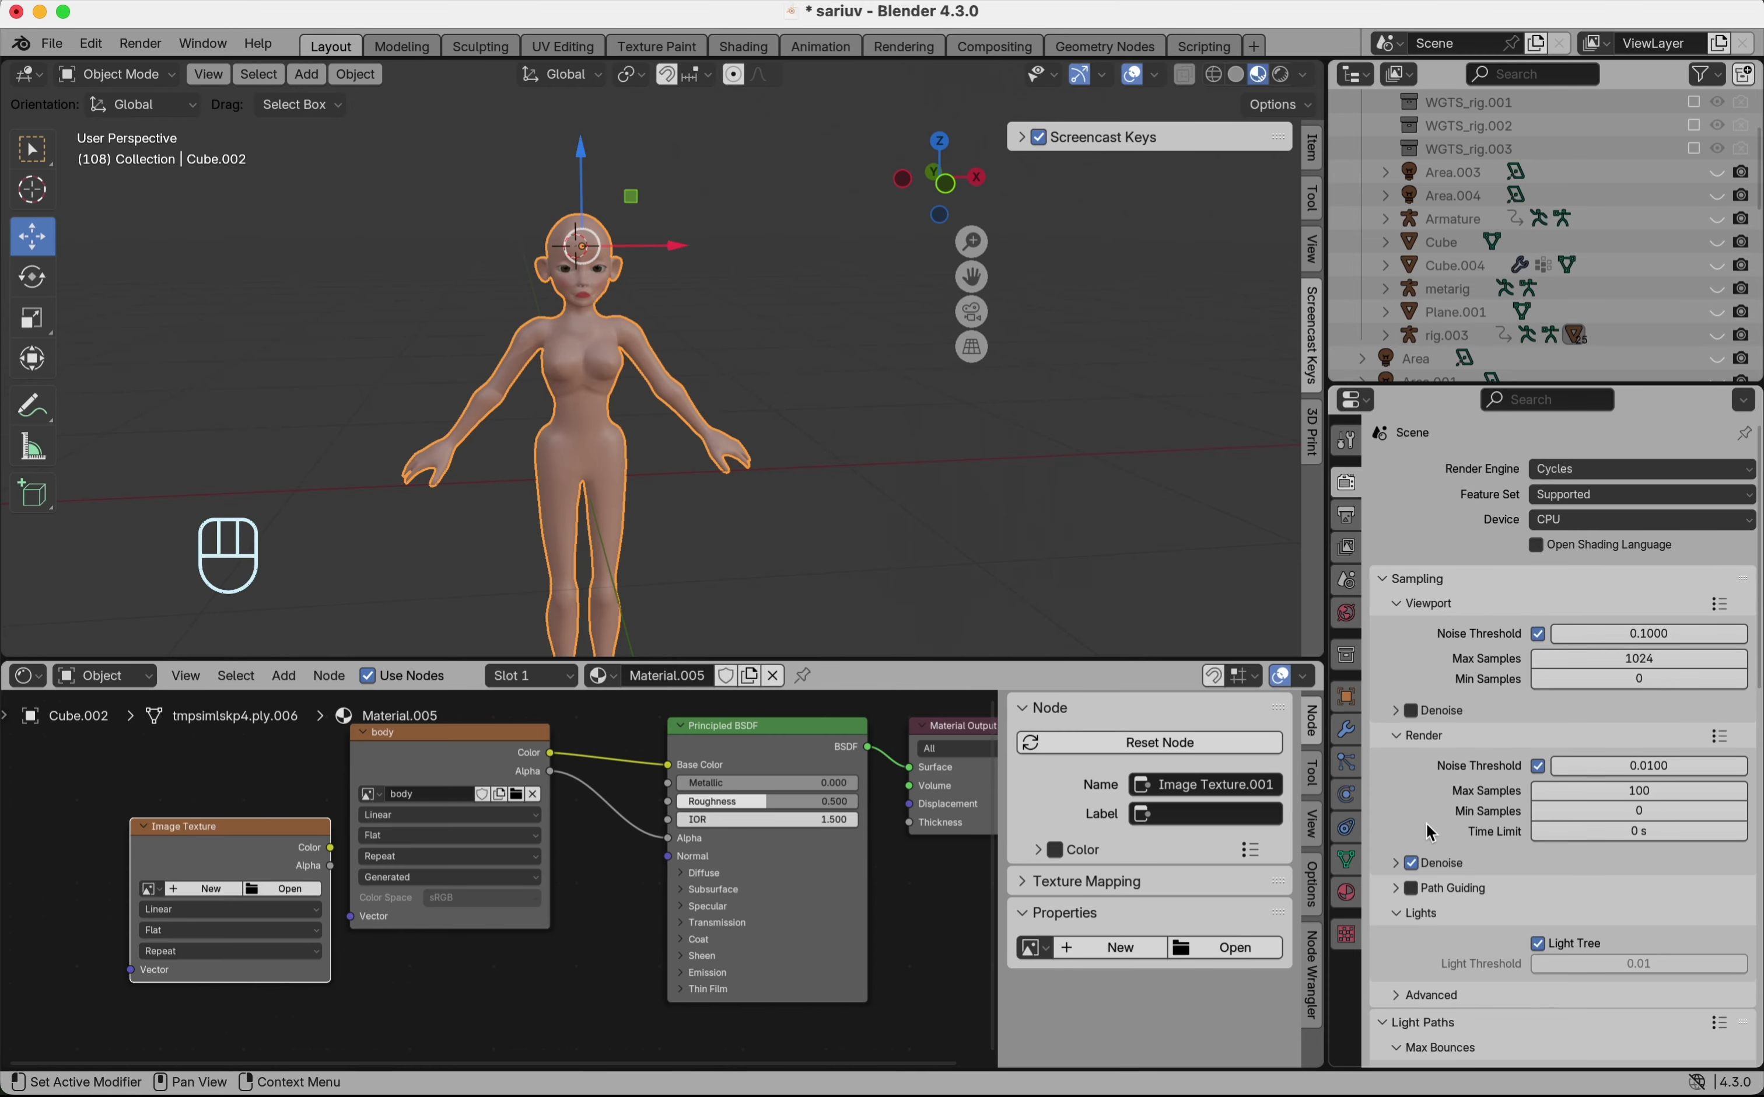
pyautogui.scroll(-15, 1427, 823)
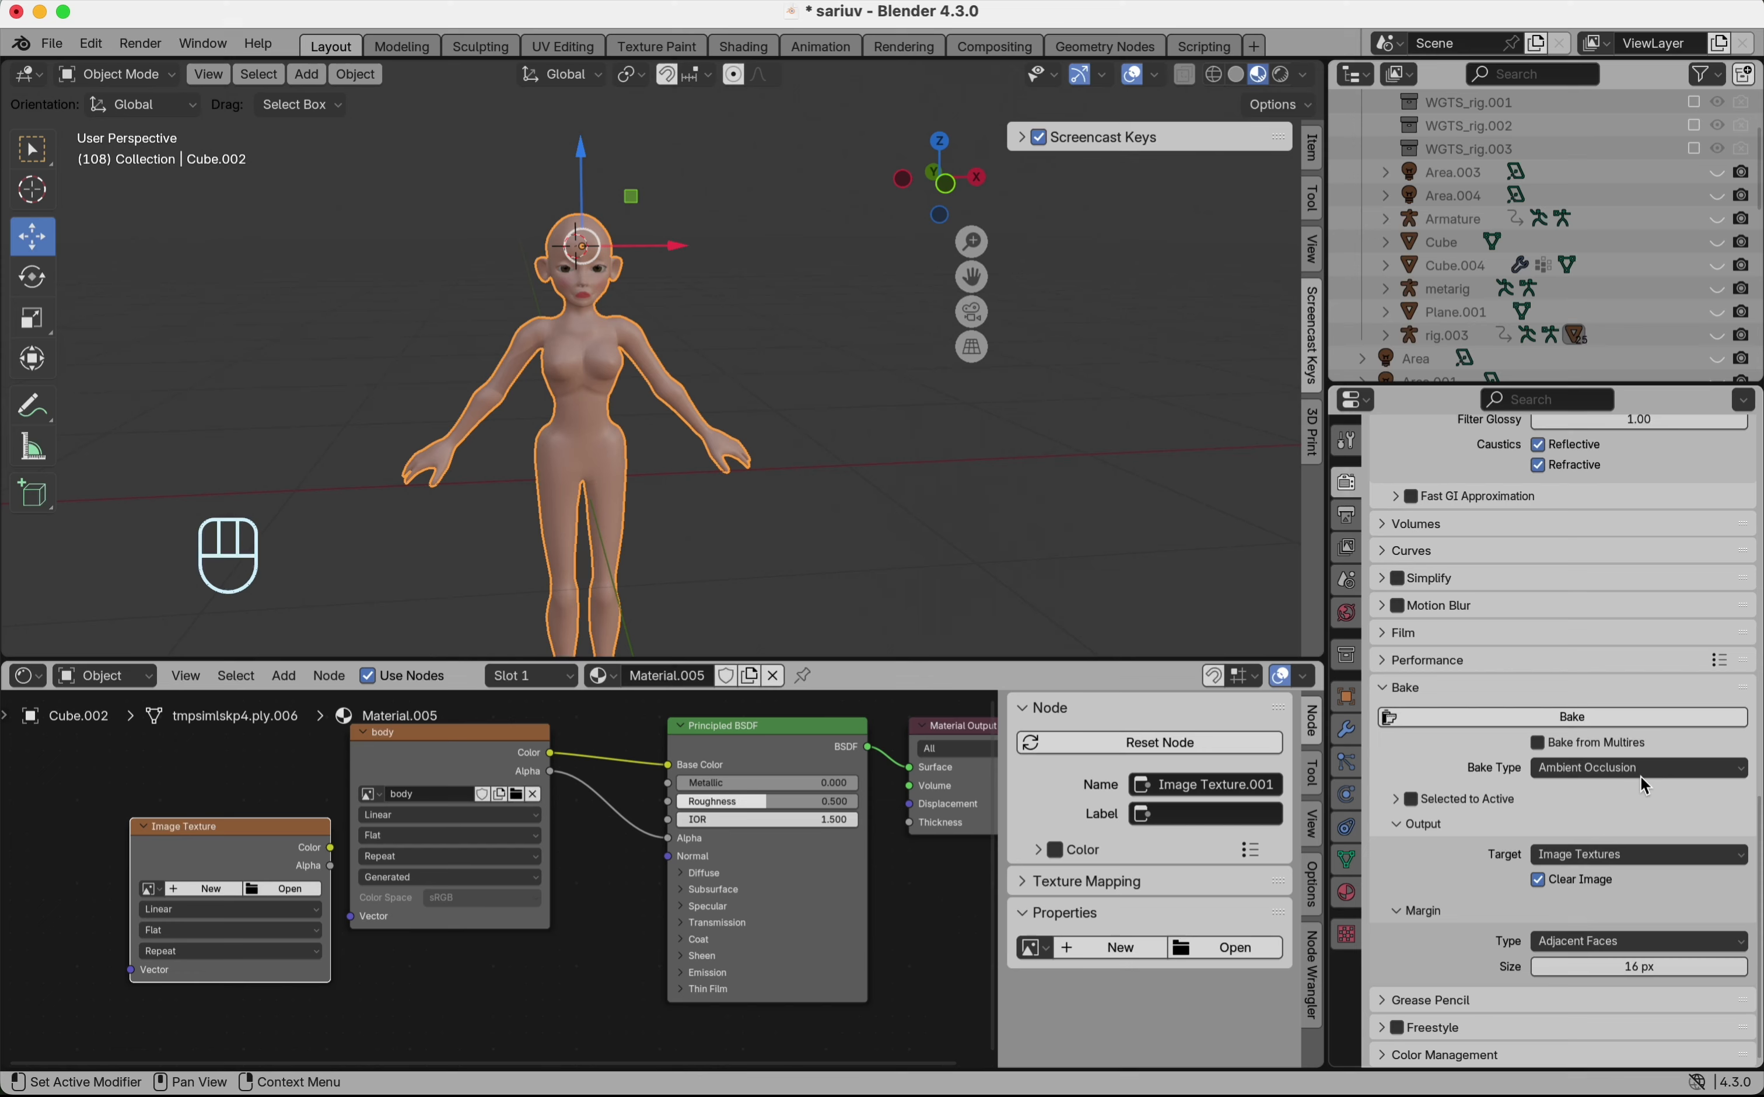
pyautogui.click(1623, 722)
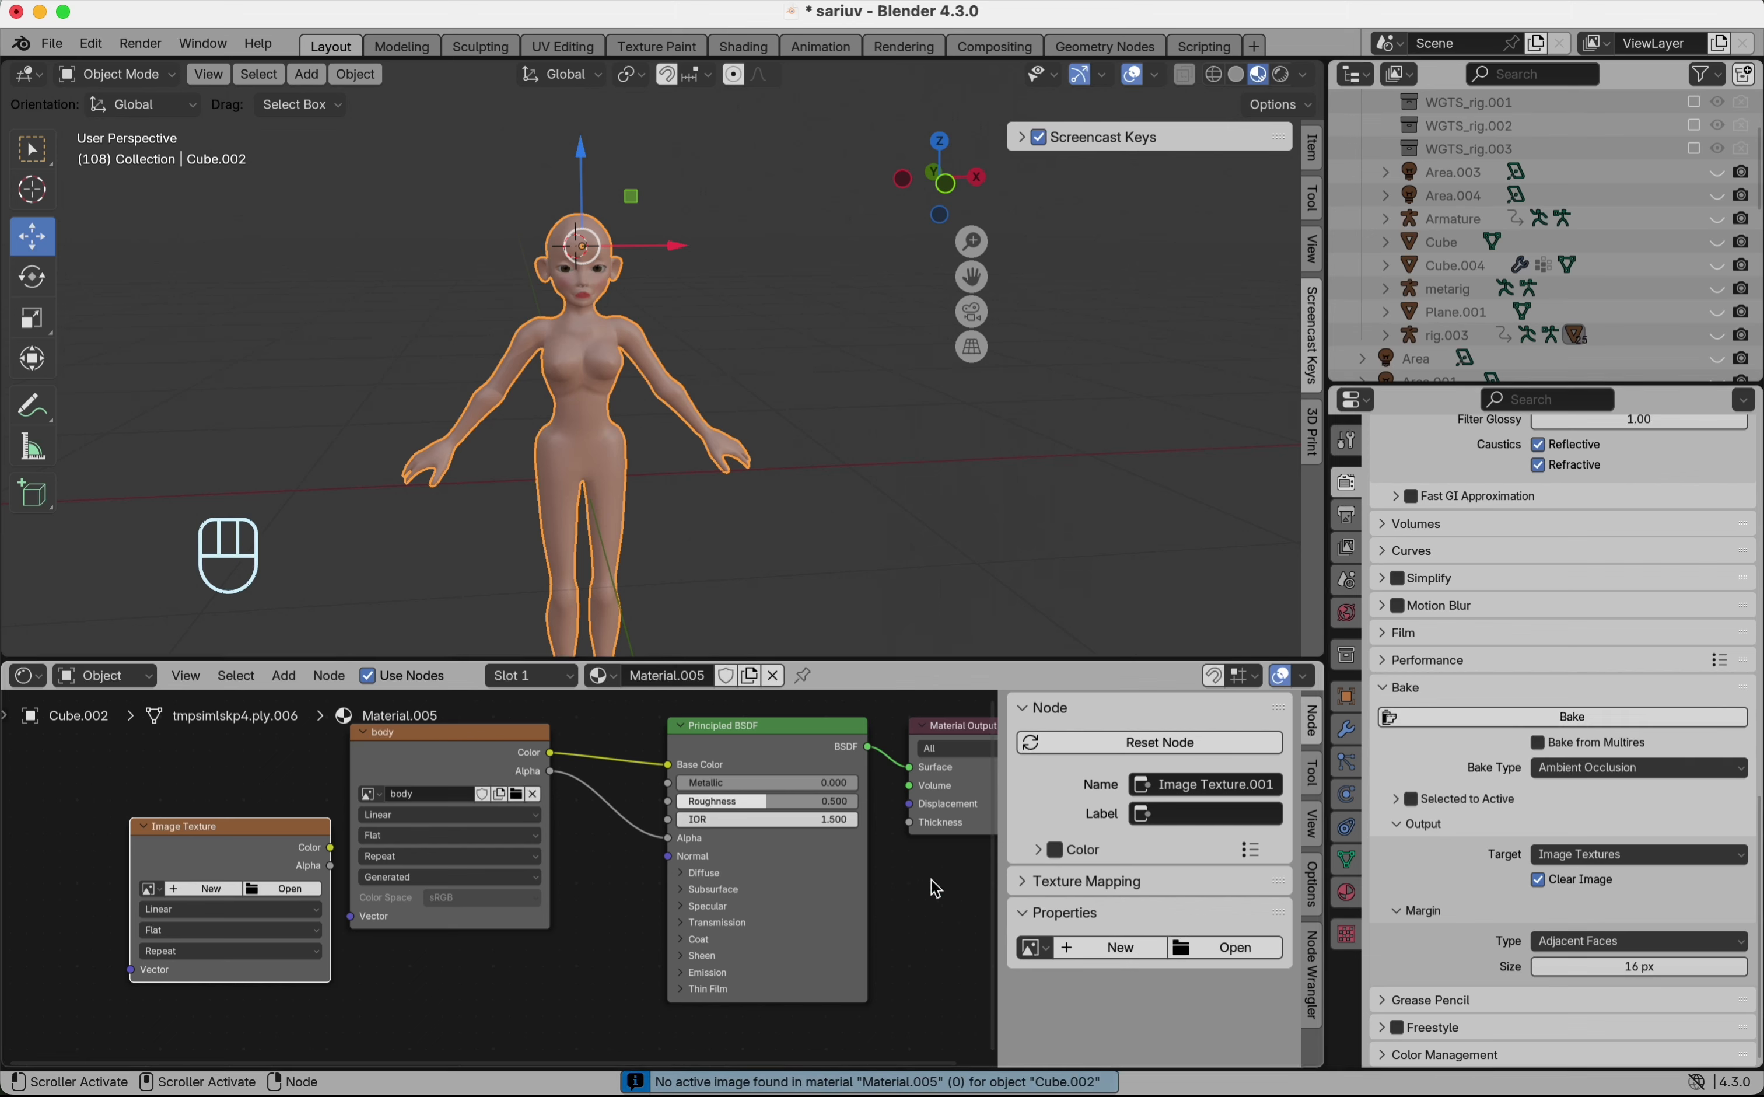
pyautogui.scroll(-2, 610, 410)
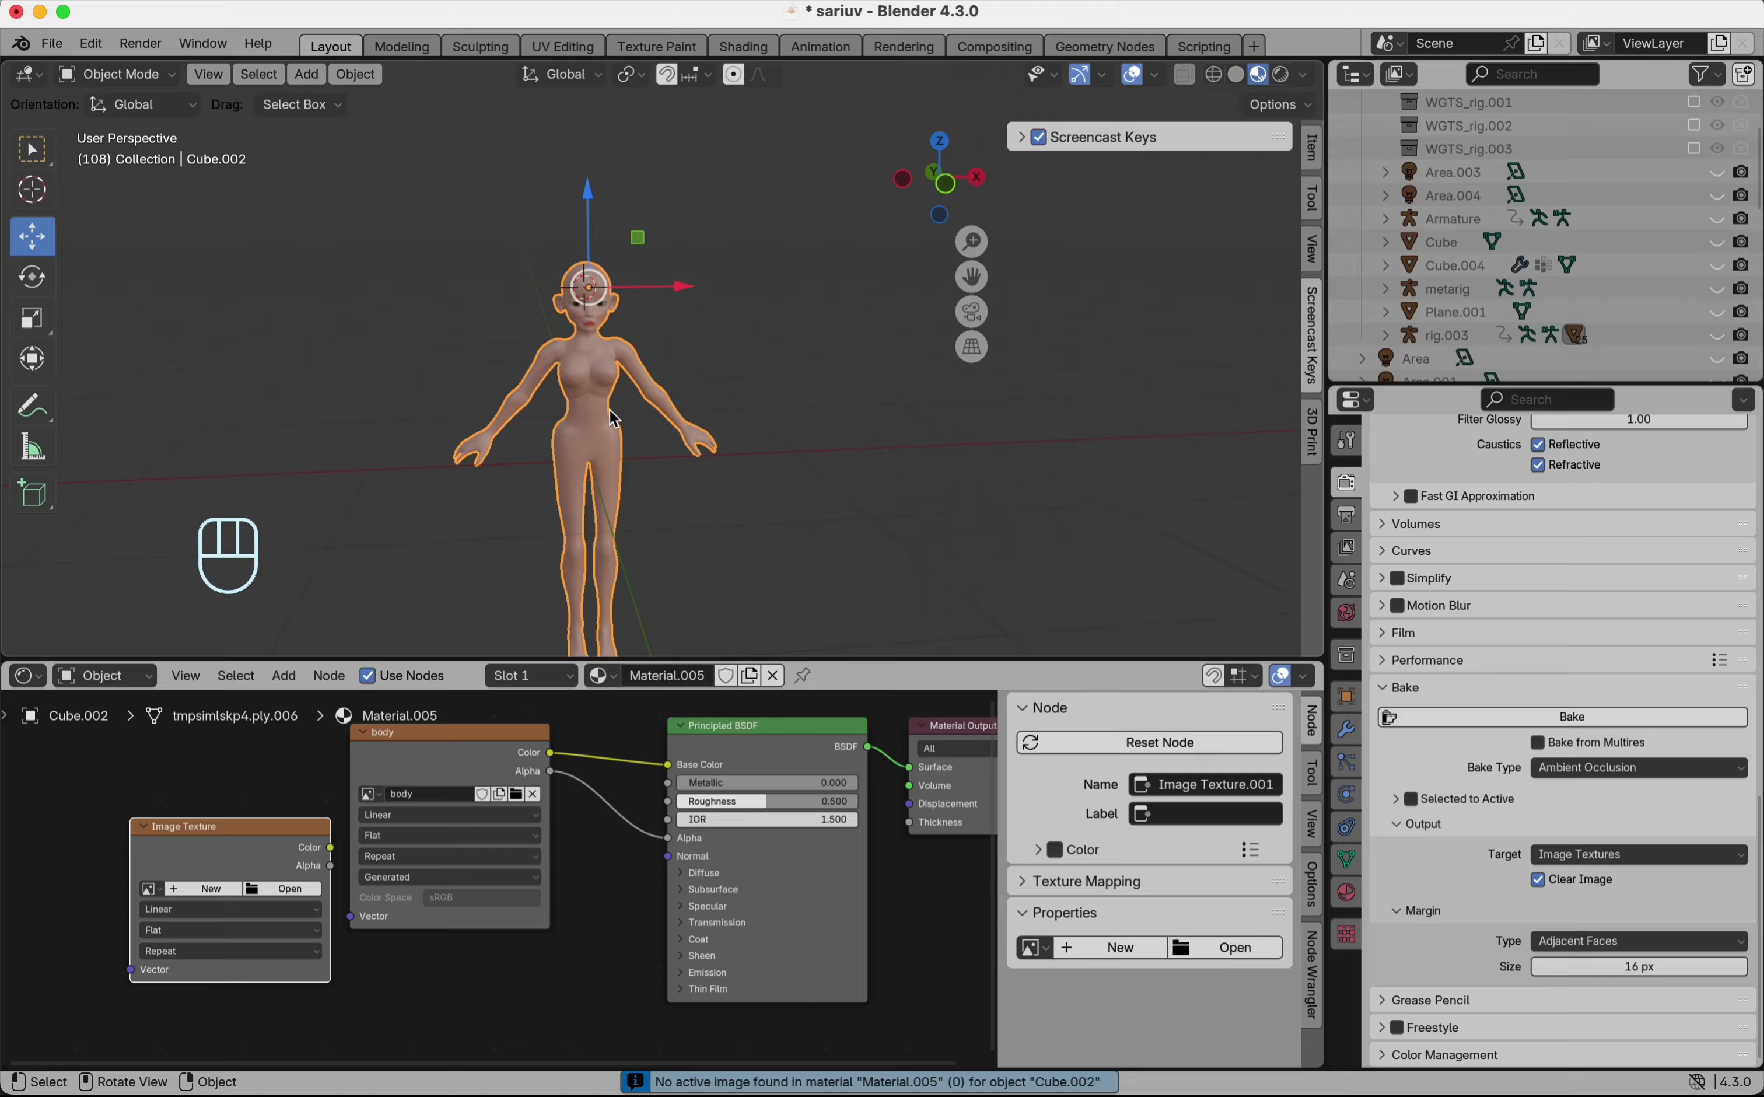
pyautogui.hscroll(10, 611, 410)
pyautogui.hscroll(10, 610, 410)
pyautogui.hscroll(-20, 610, 410)
pyautogui.hscroll(5, 610, 410)
pyautogui.hscroll(-5, 610, 418)
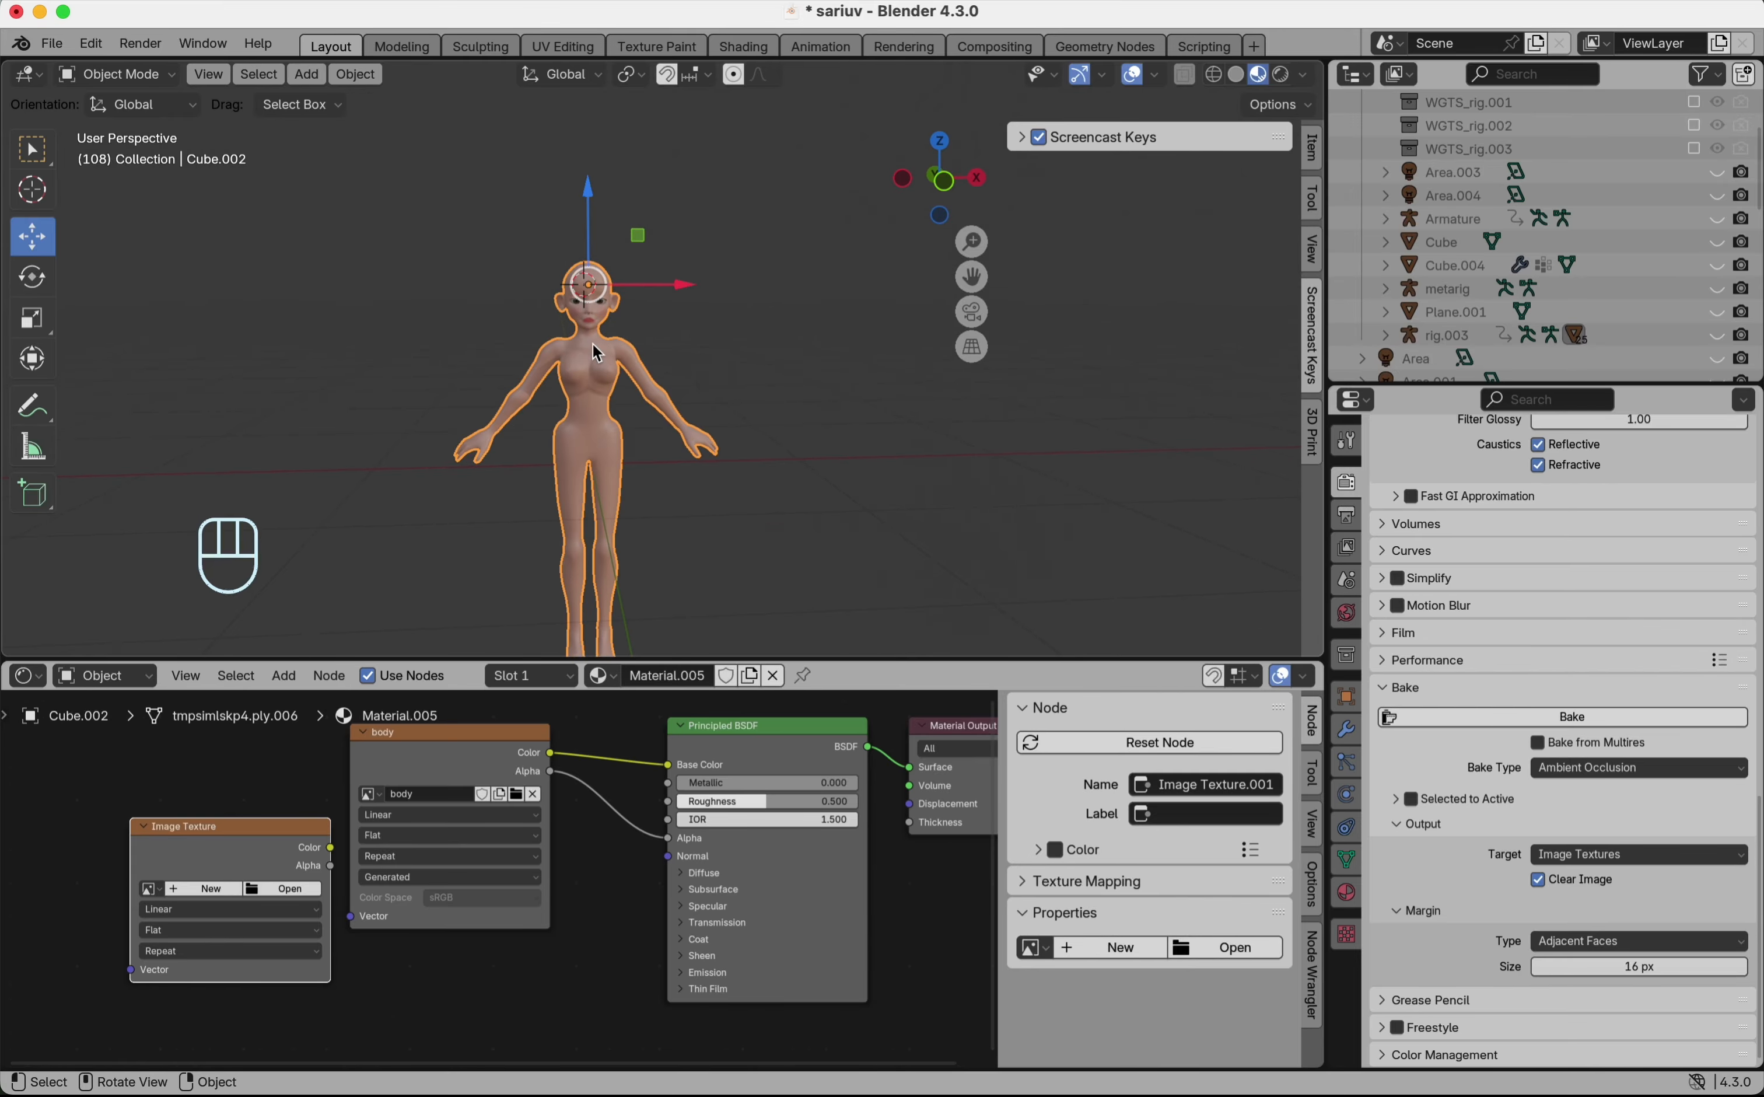
pyautogui.scroll(2, 596, 352)
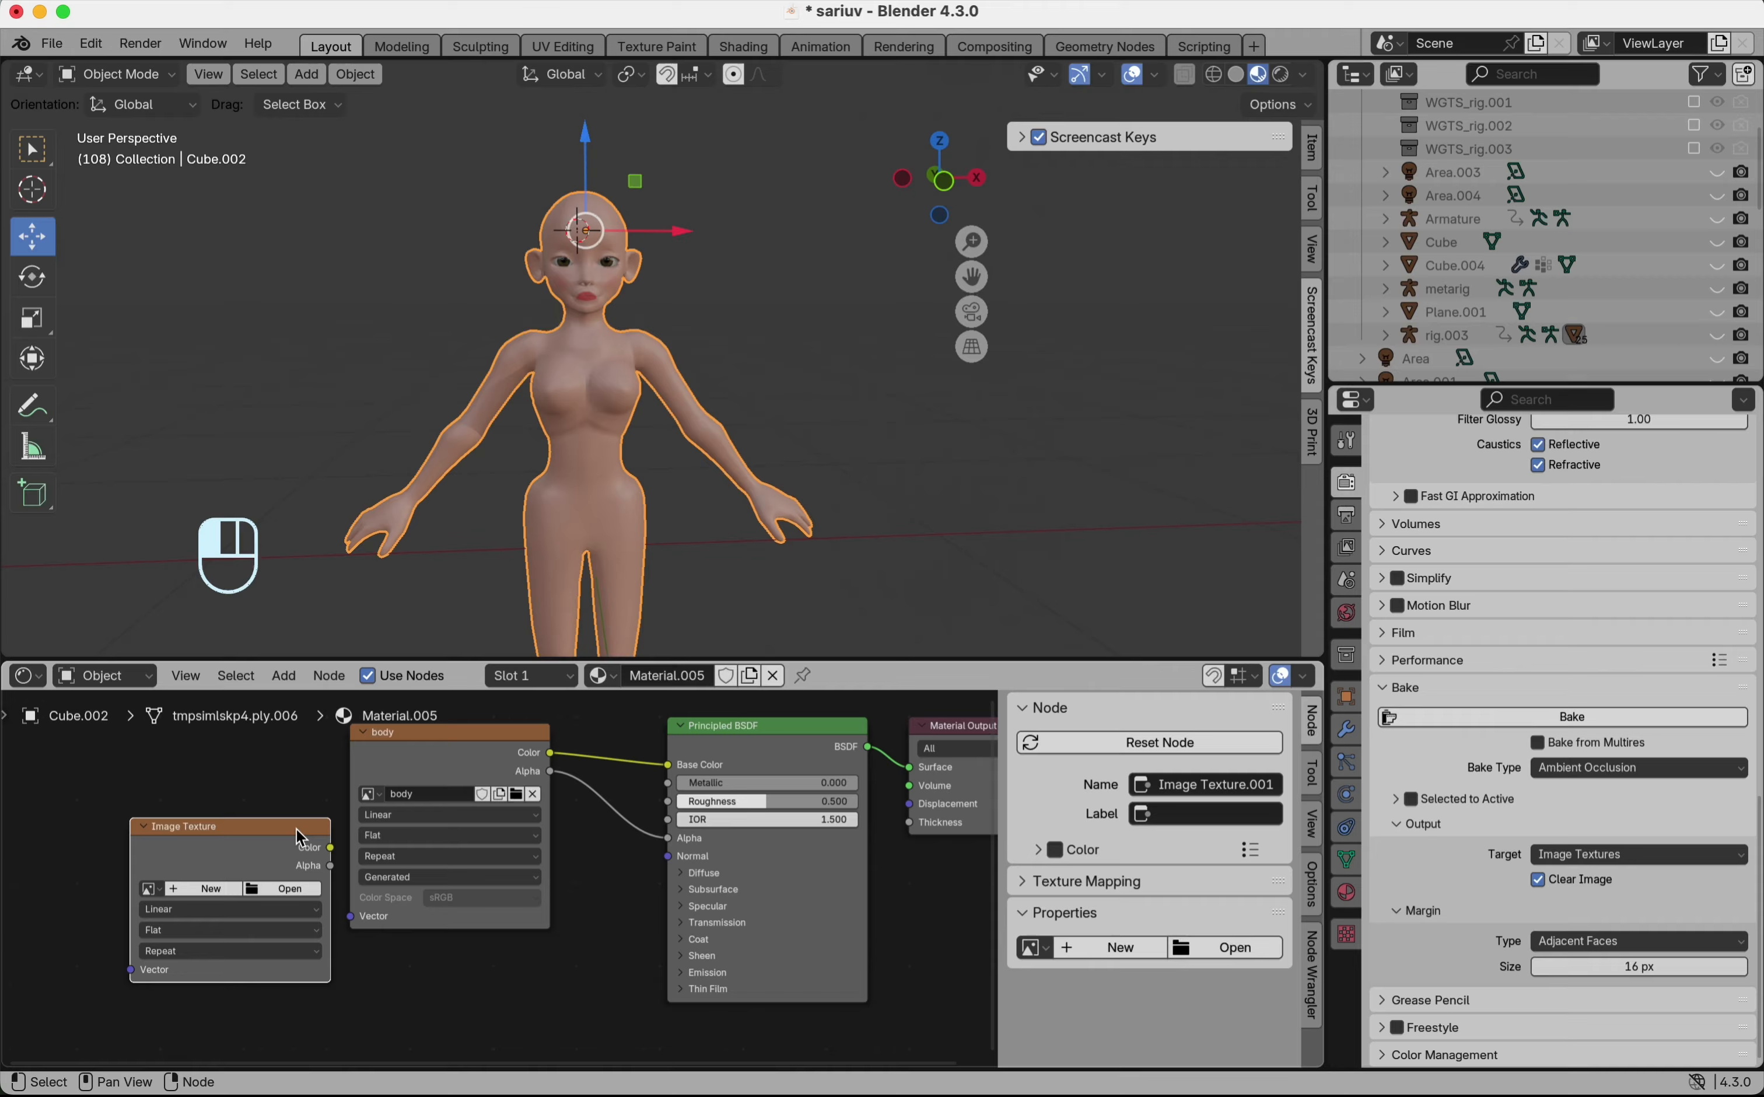
# - Move the empty Image Texture node farther away from the body texture node
pyautogui.moveTo(300, 835); pyautogui.dragTo(229, 836)
pyautogui.moveTo(349, 819); pyautogui.dragTo(424, 860, button='middle')
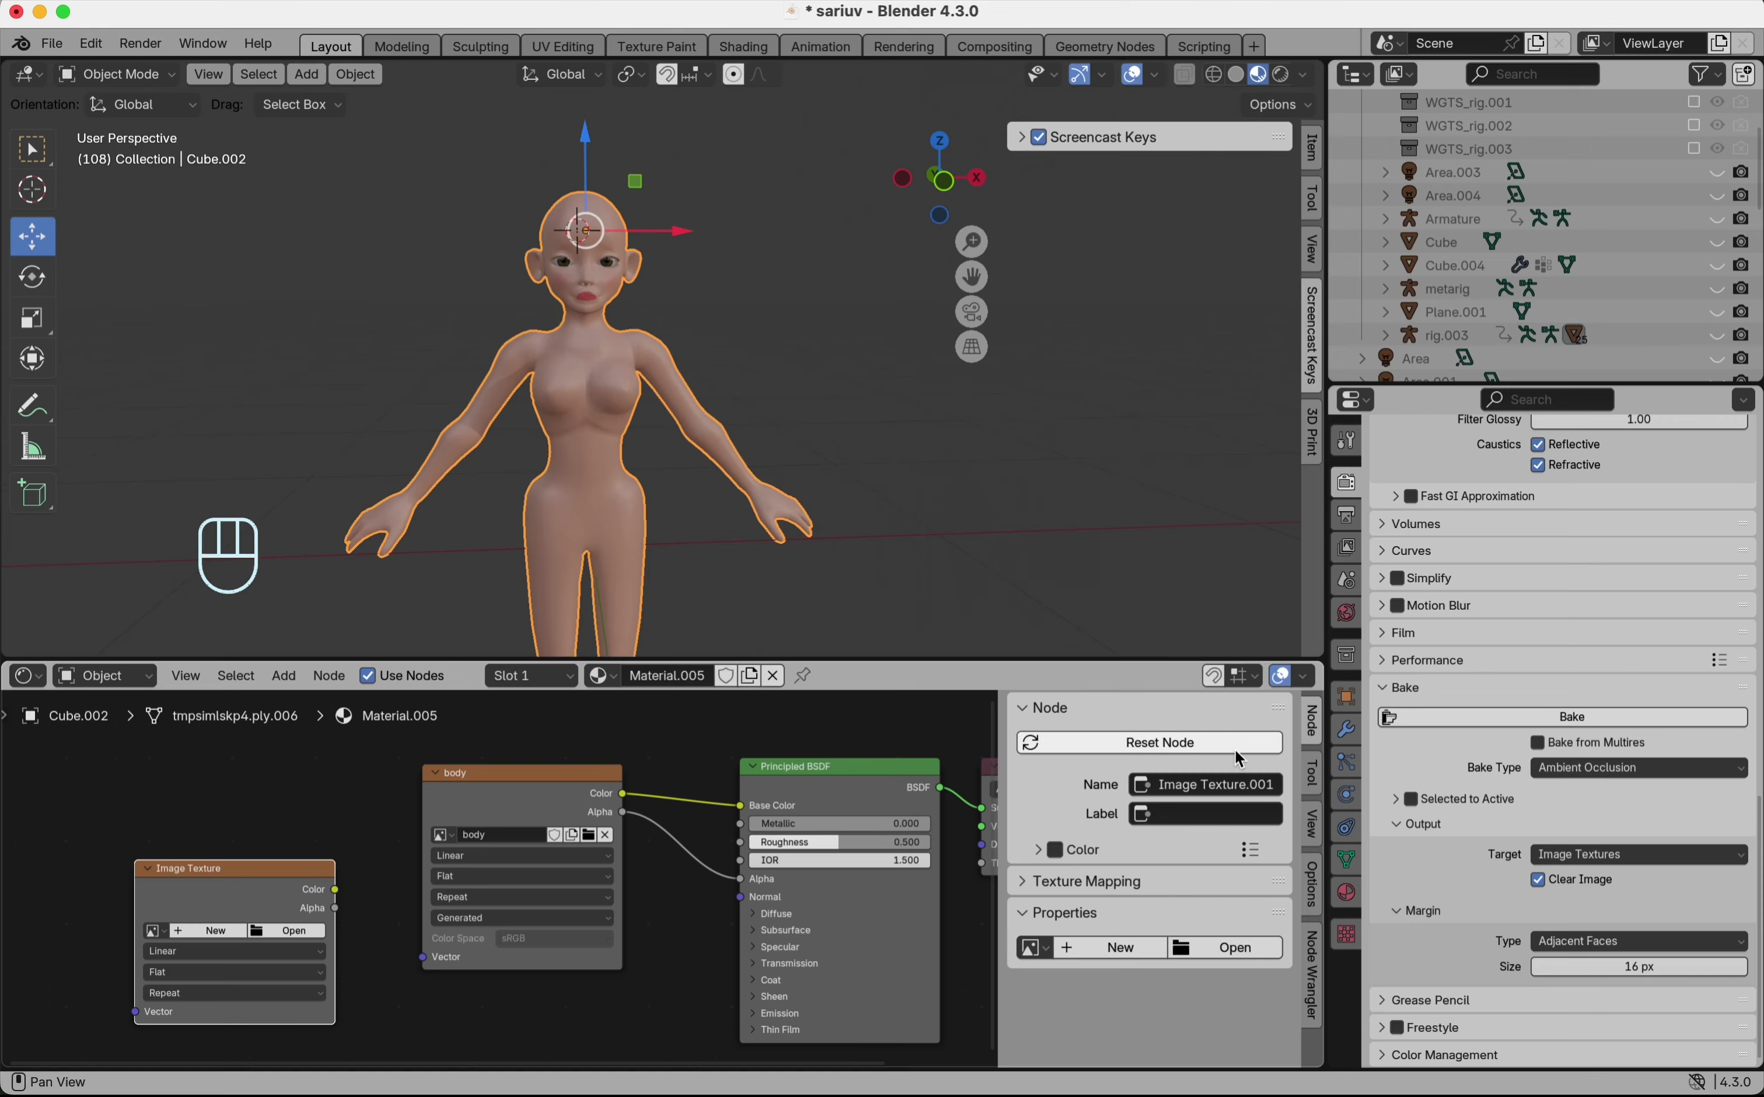
pyautogui.click(1312, 773)
pyautogui.click(1312, 722)
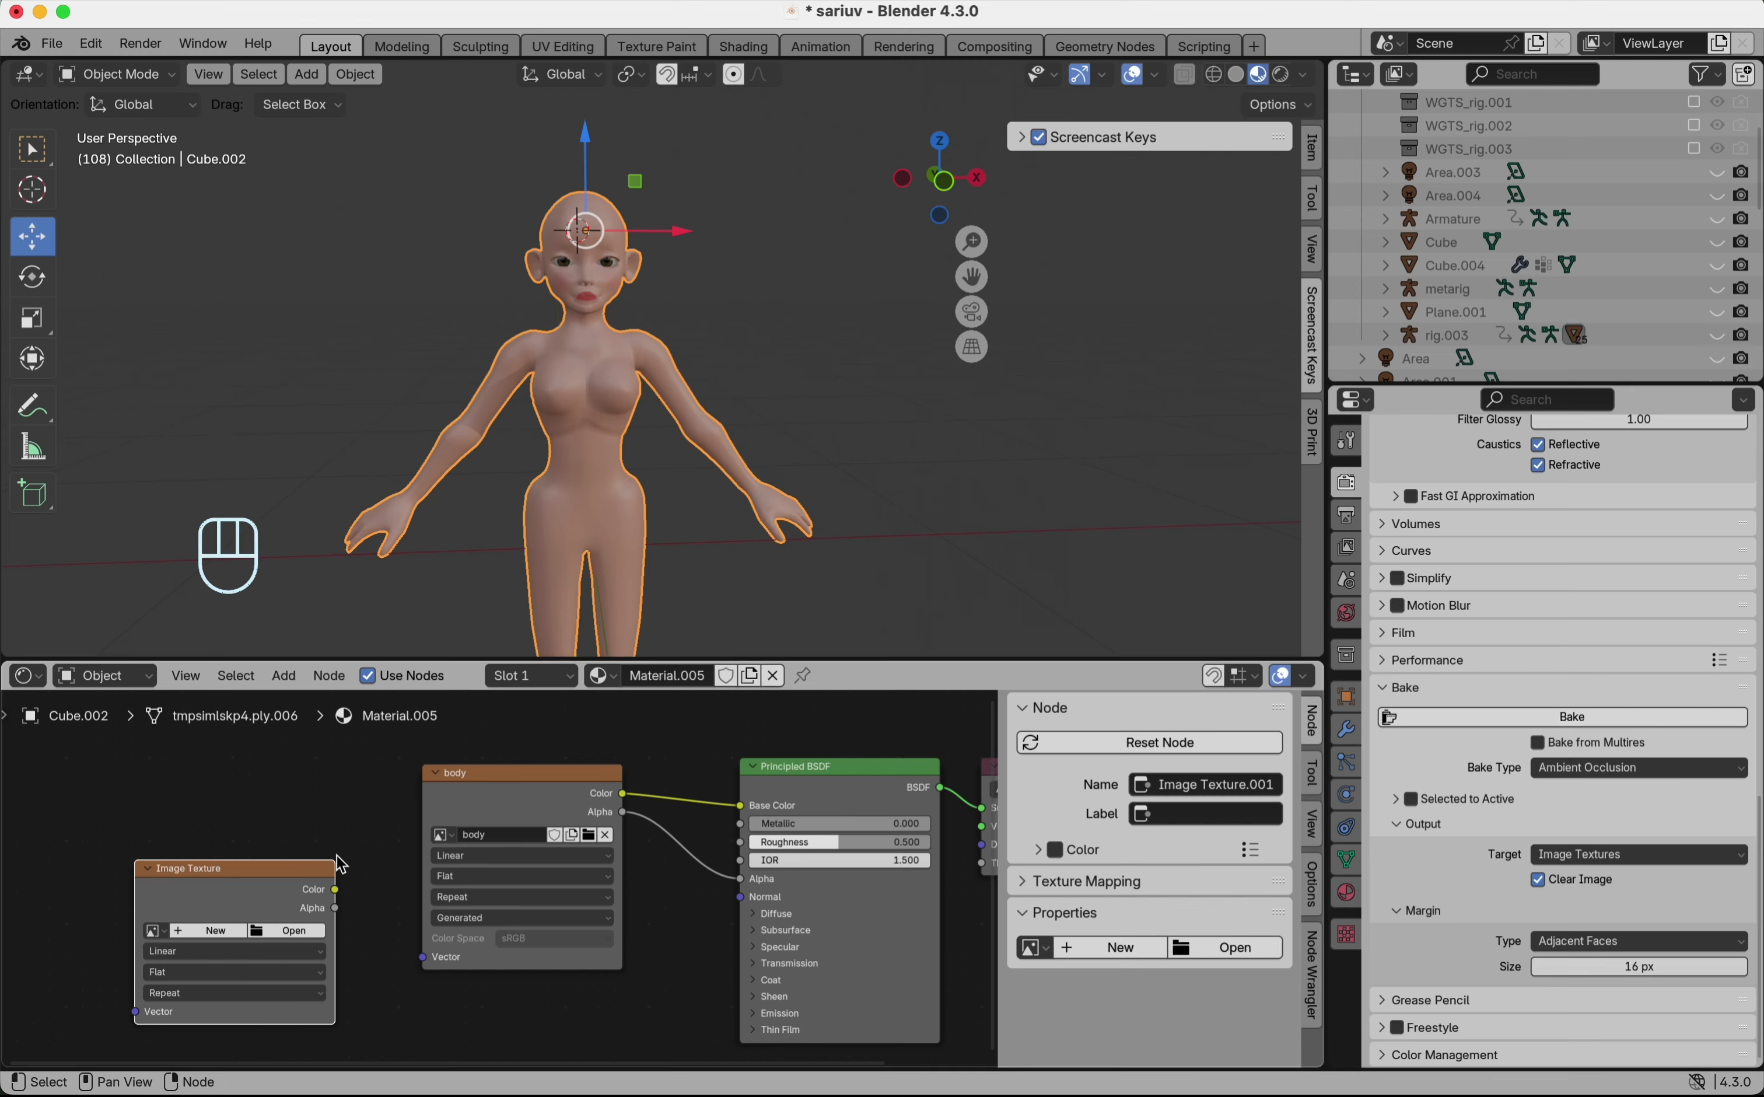
# - Create a new 4096 px image named body1 in the unconnected Image Texture node
pyautogui.click(235, 930)
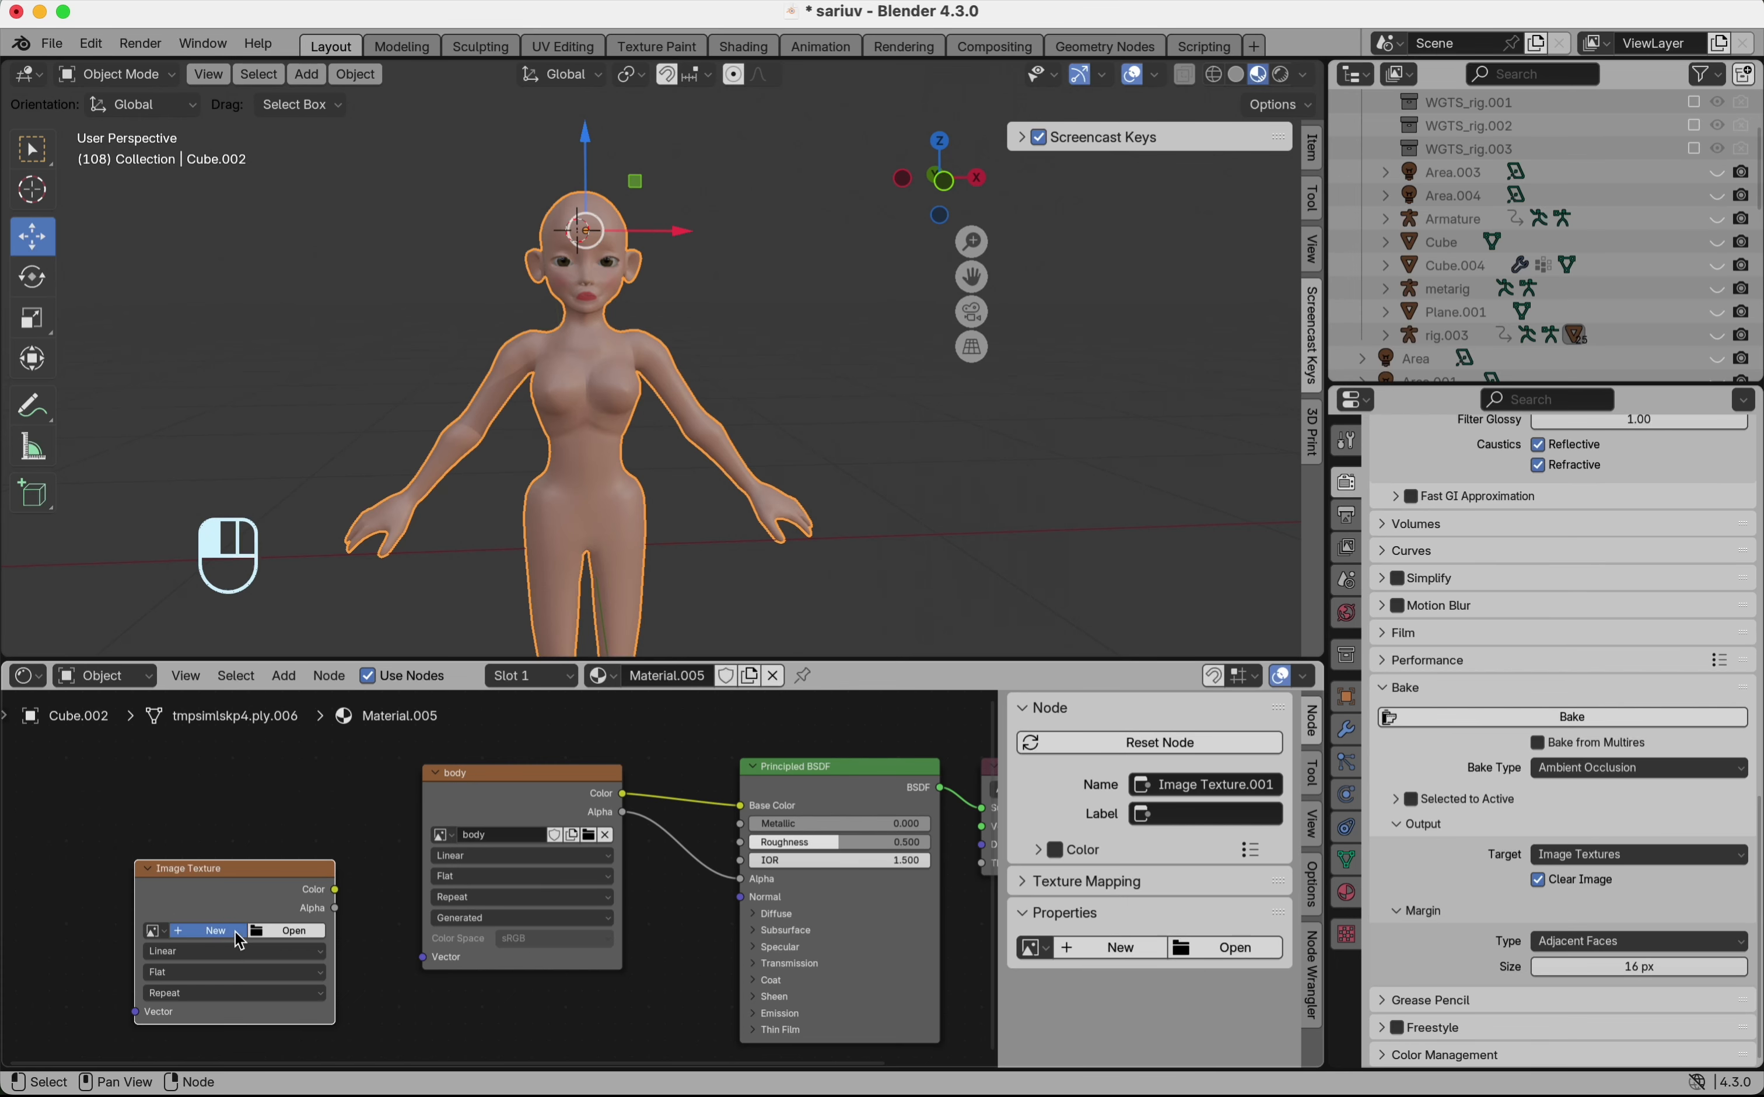
pyautogui.click(245, 858)
pyautogui.hotkey('ctrl', 'a')
pyautogui.write('body1')
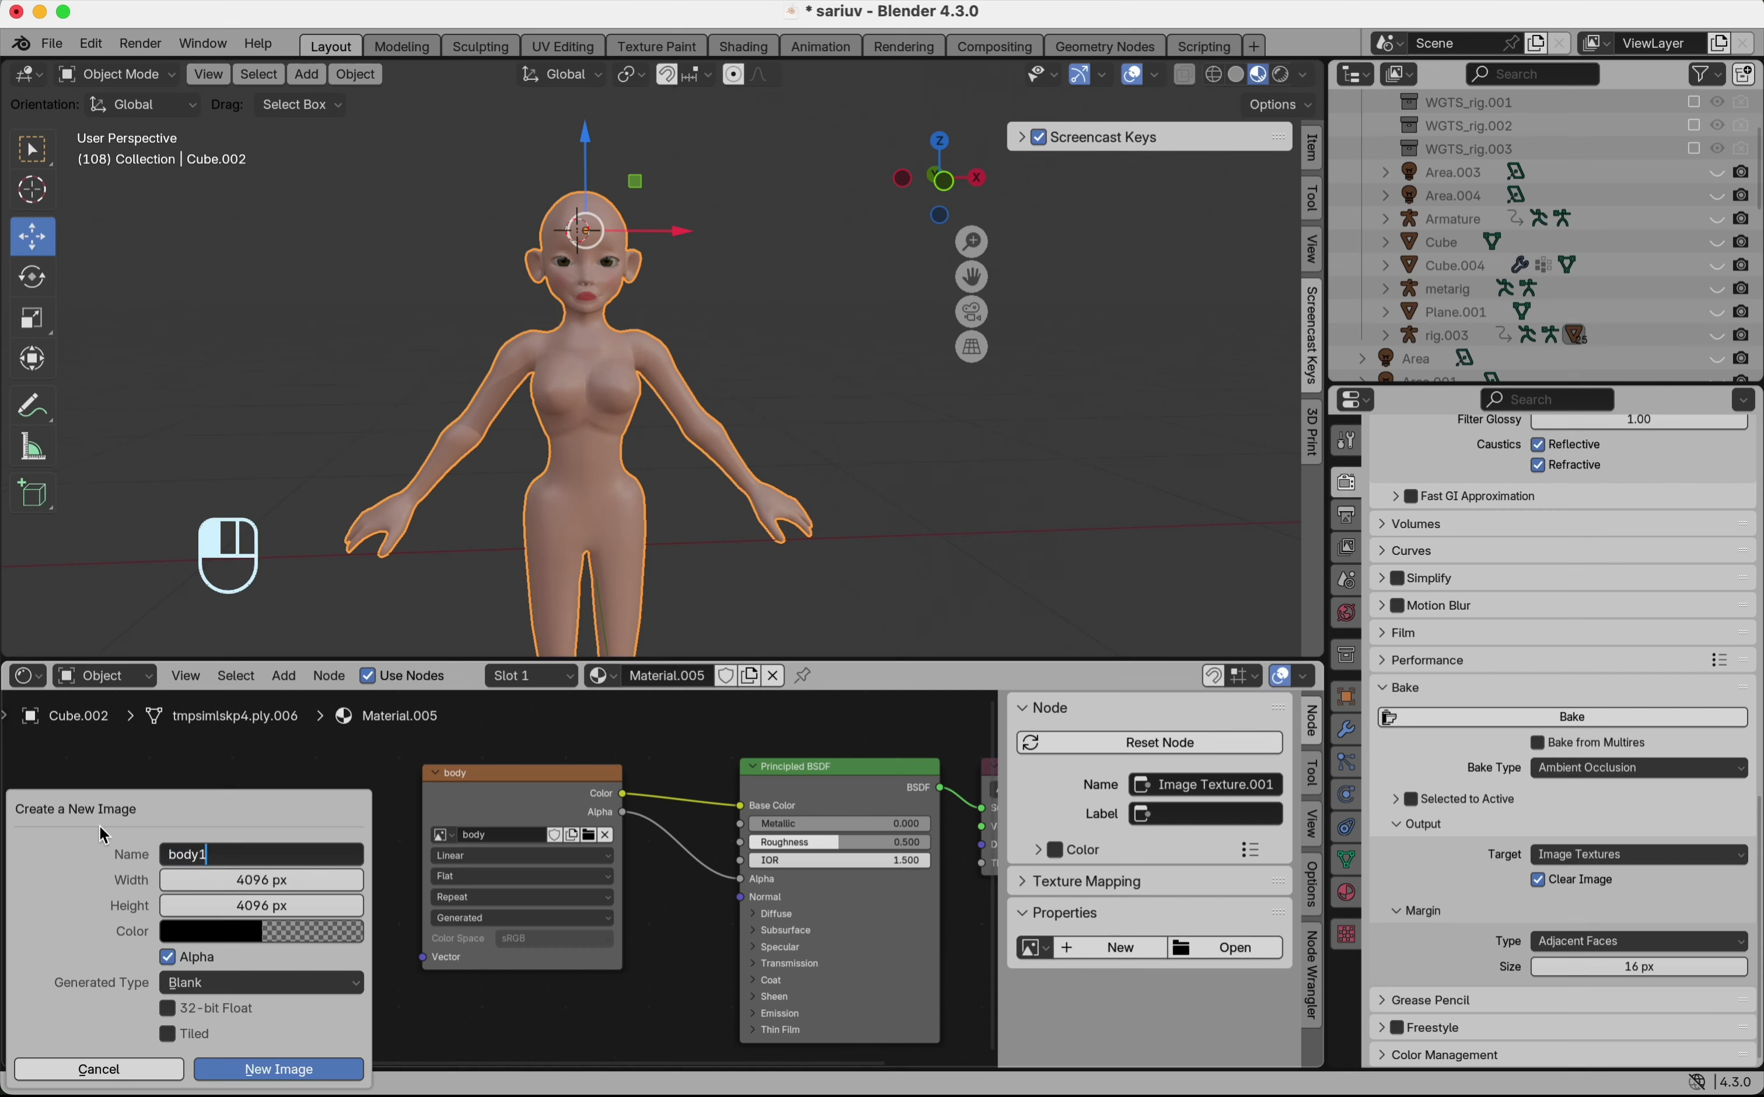
pyautogui.click(275, 1070)
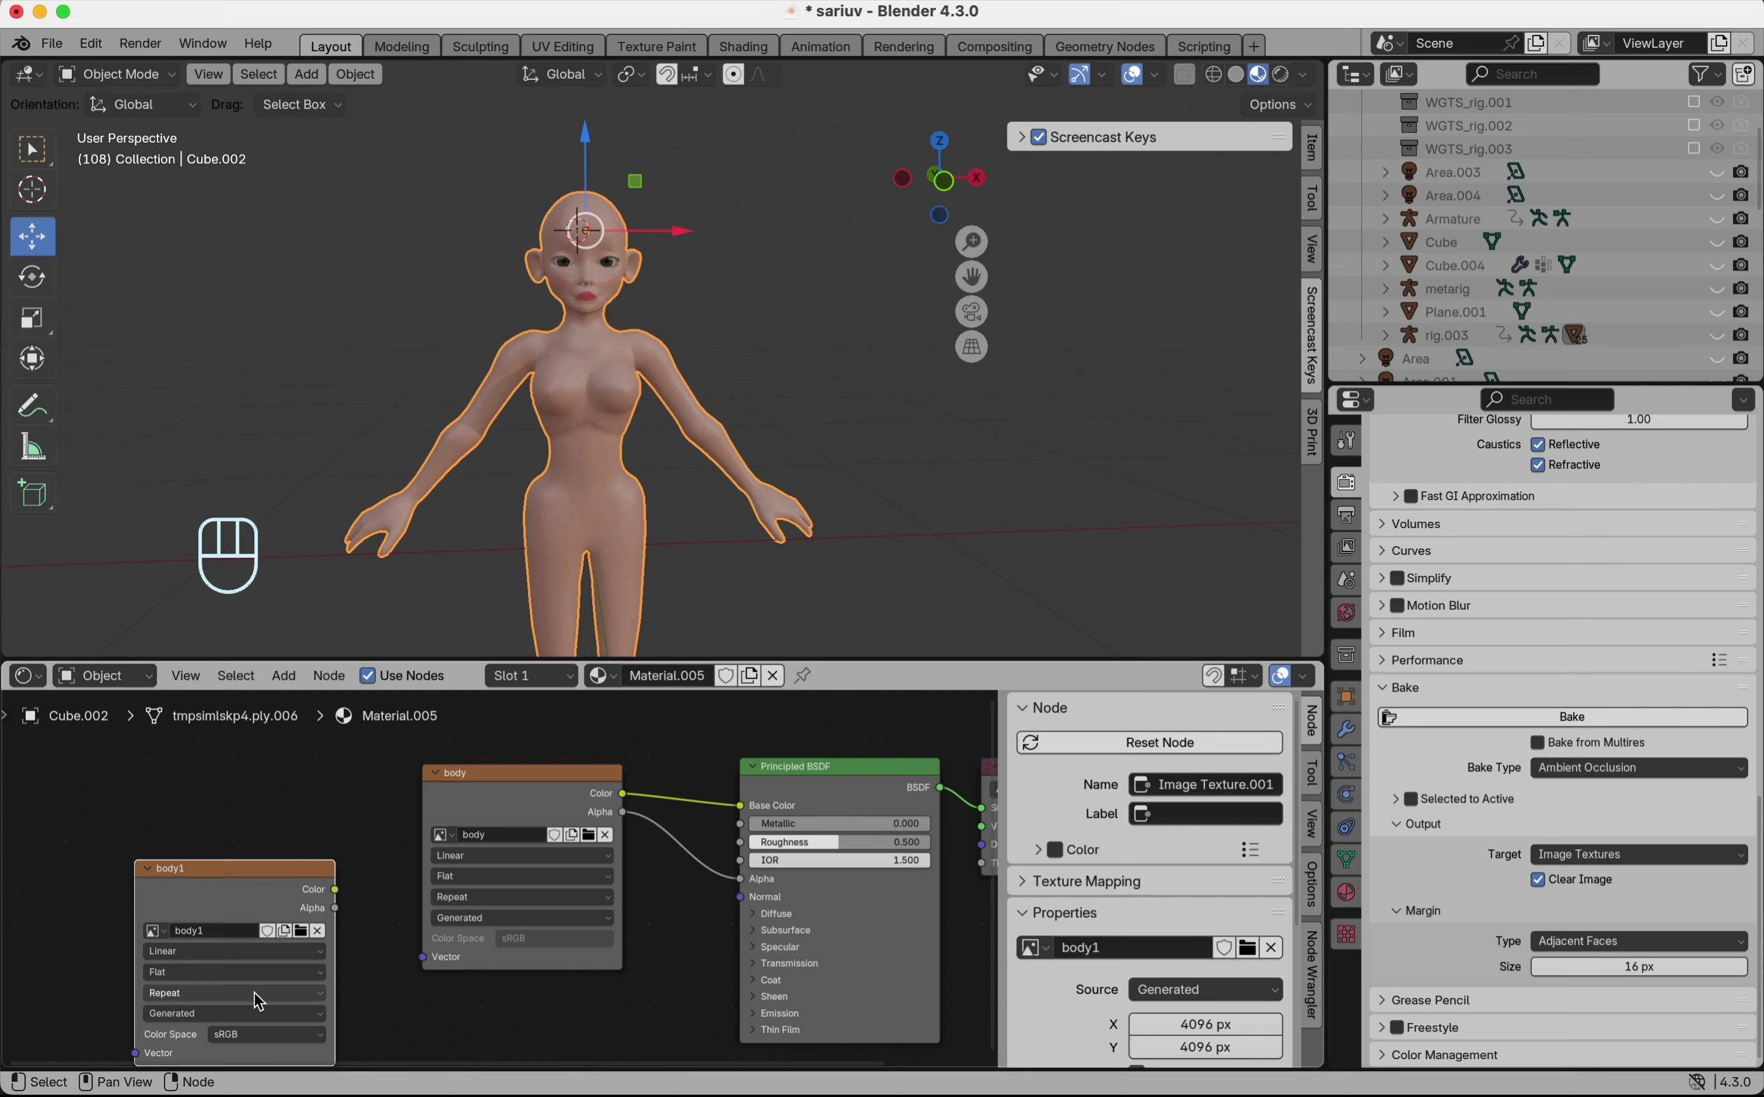
# - Bake Ambient Occlusion into the body1 image texture, with Image Textures as the output target
pyautogui.scroll(-3, 256, 995)
pyautogui.scroll(2, 254, 994)
pyautogui.scroll(1, 254, 993)
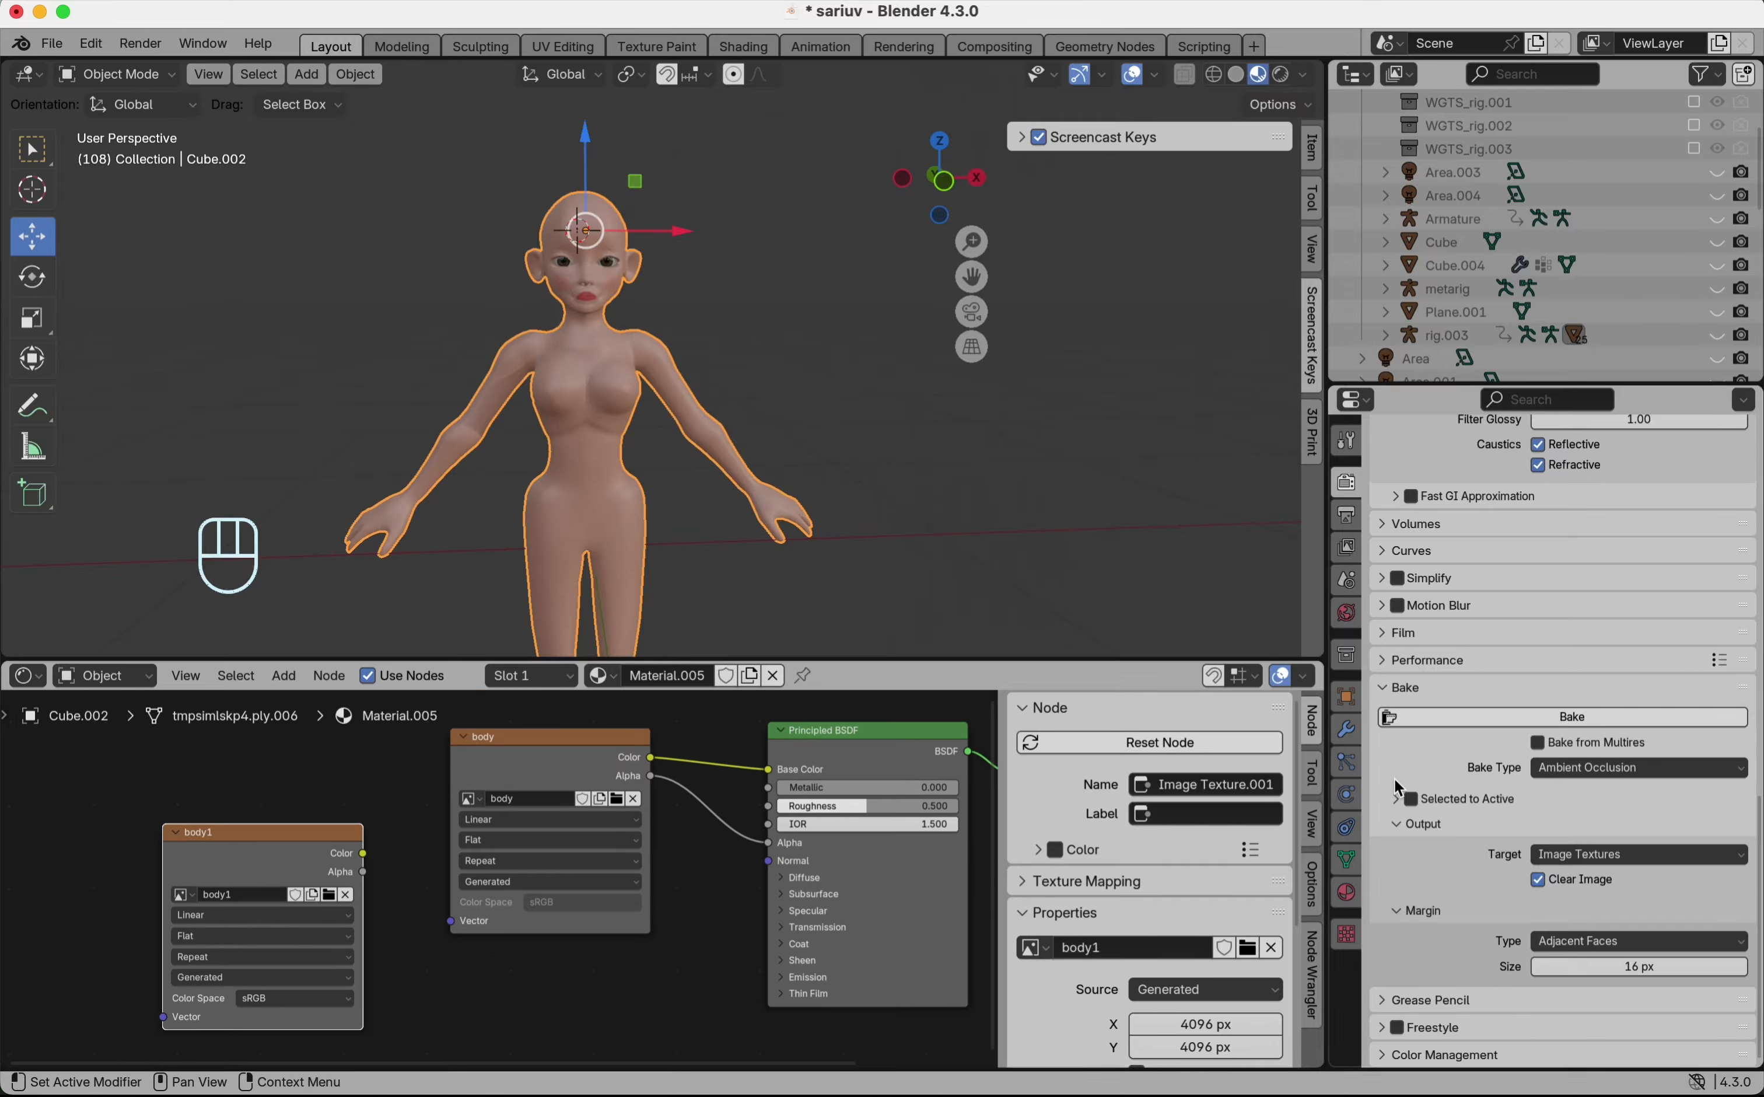
pyautogui.click(1572, 718)
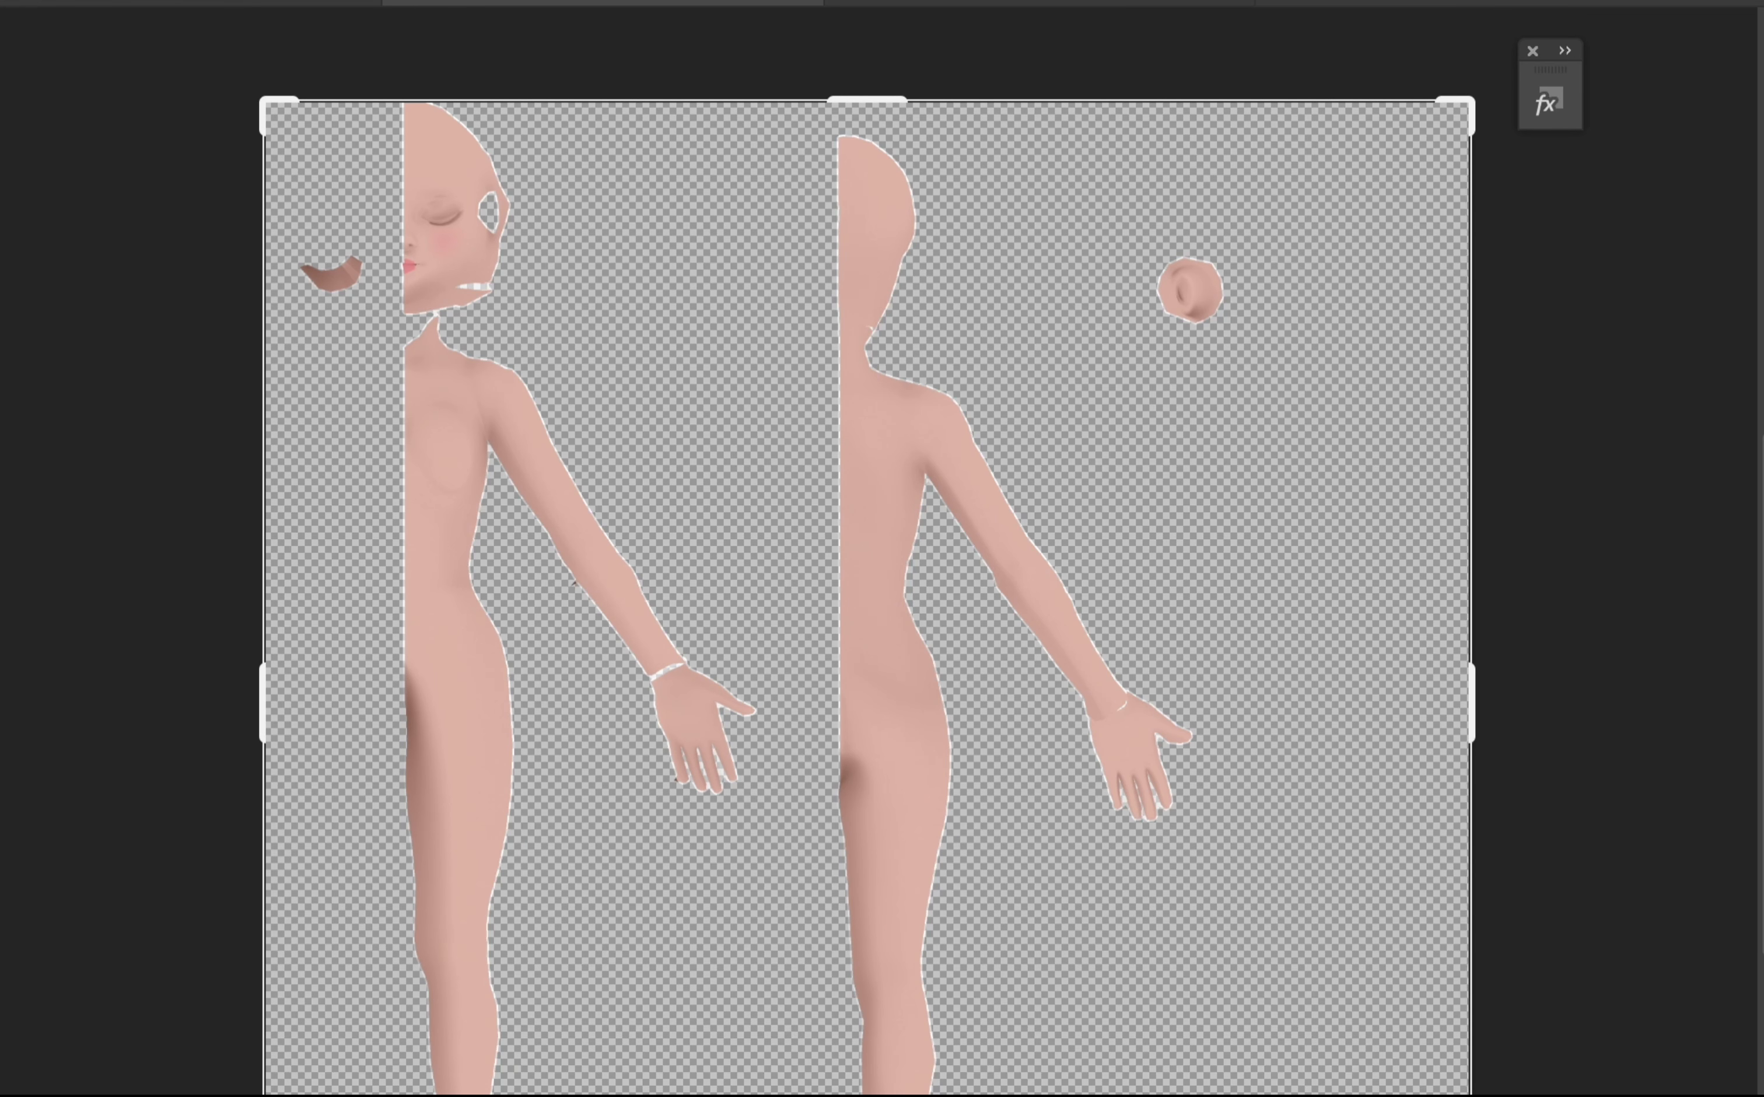
# - Switch to the image editor, commit the ambient occlusion map placed over the skin texture and delete its pixels outside the body islands
pyautogui.press('Return')
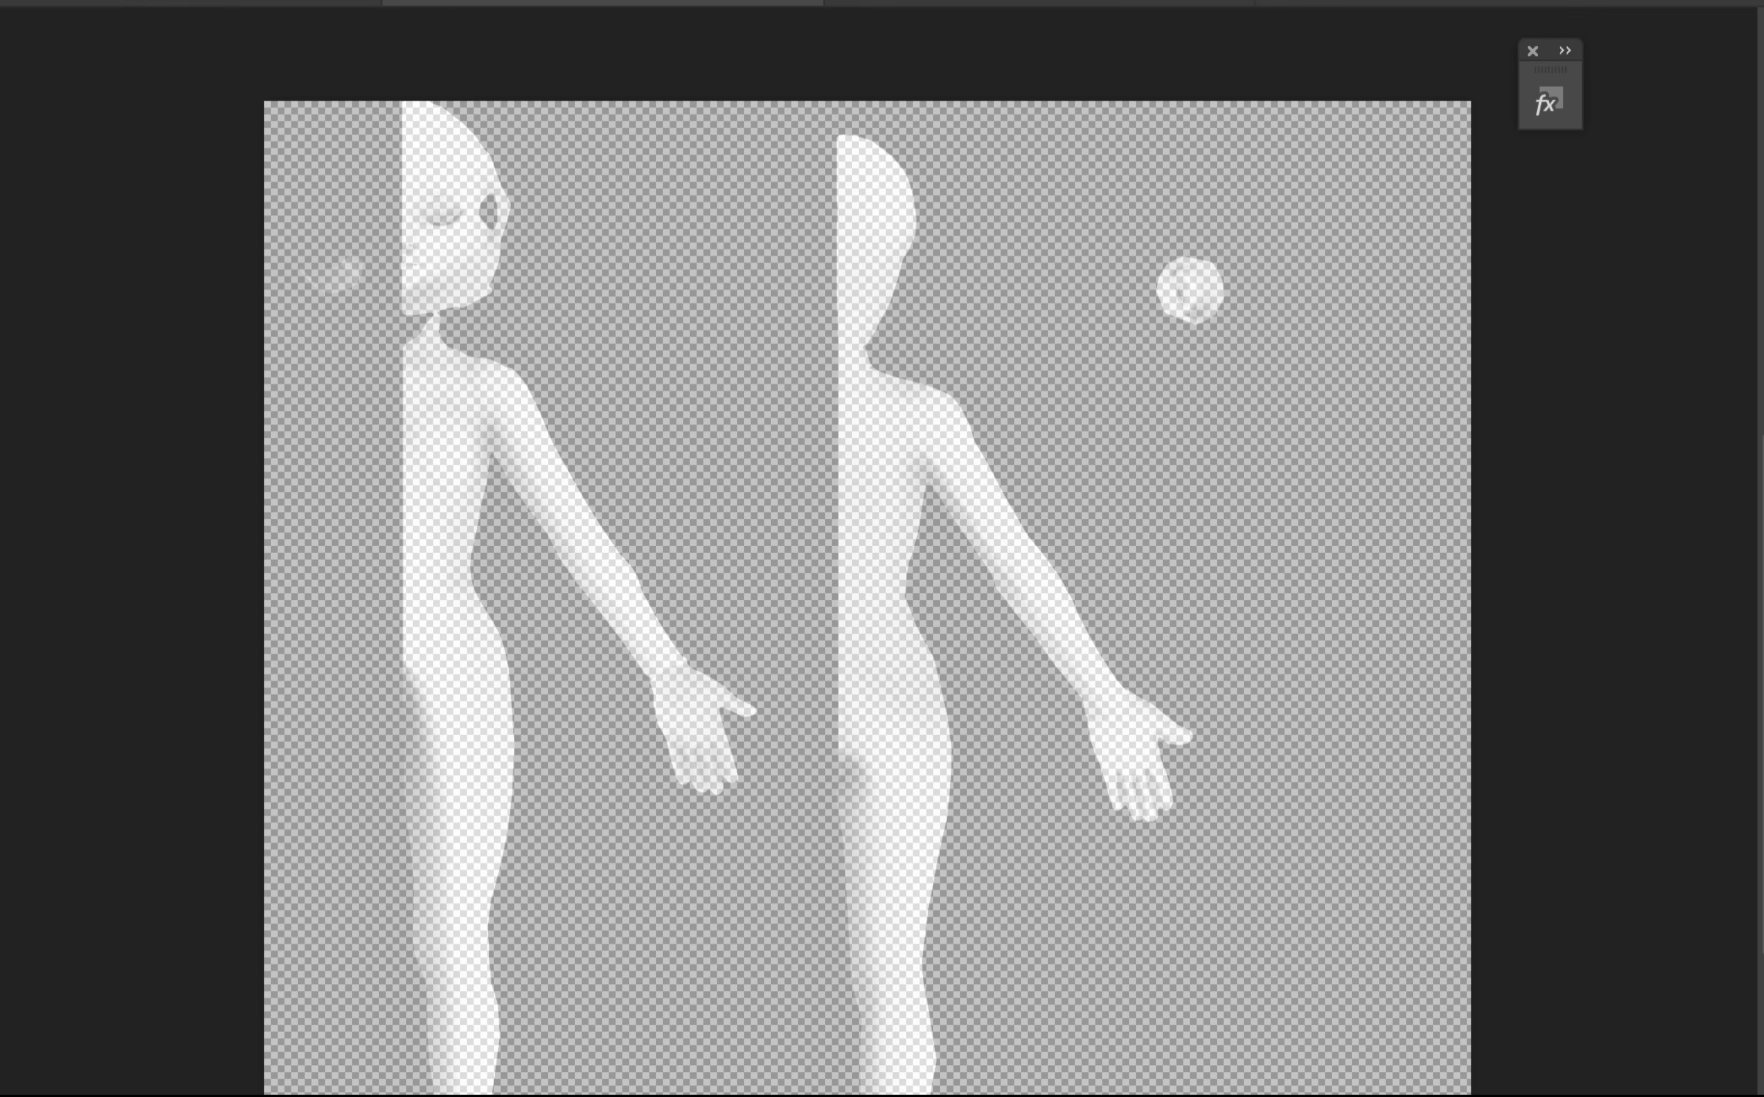
pyautogui.click(333, 932)
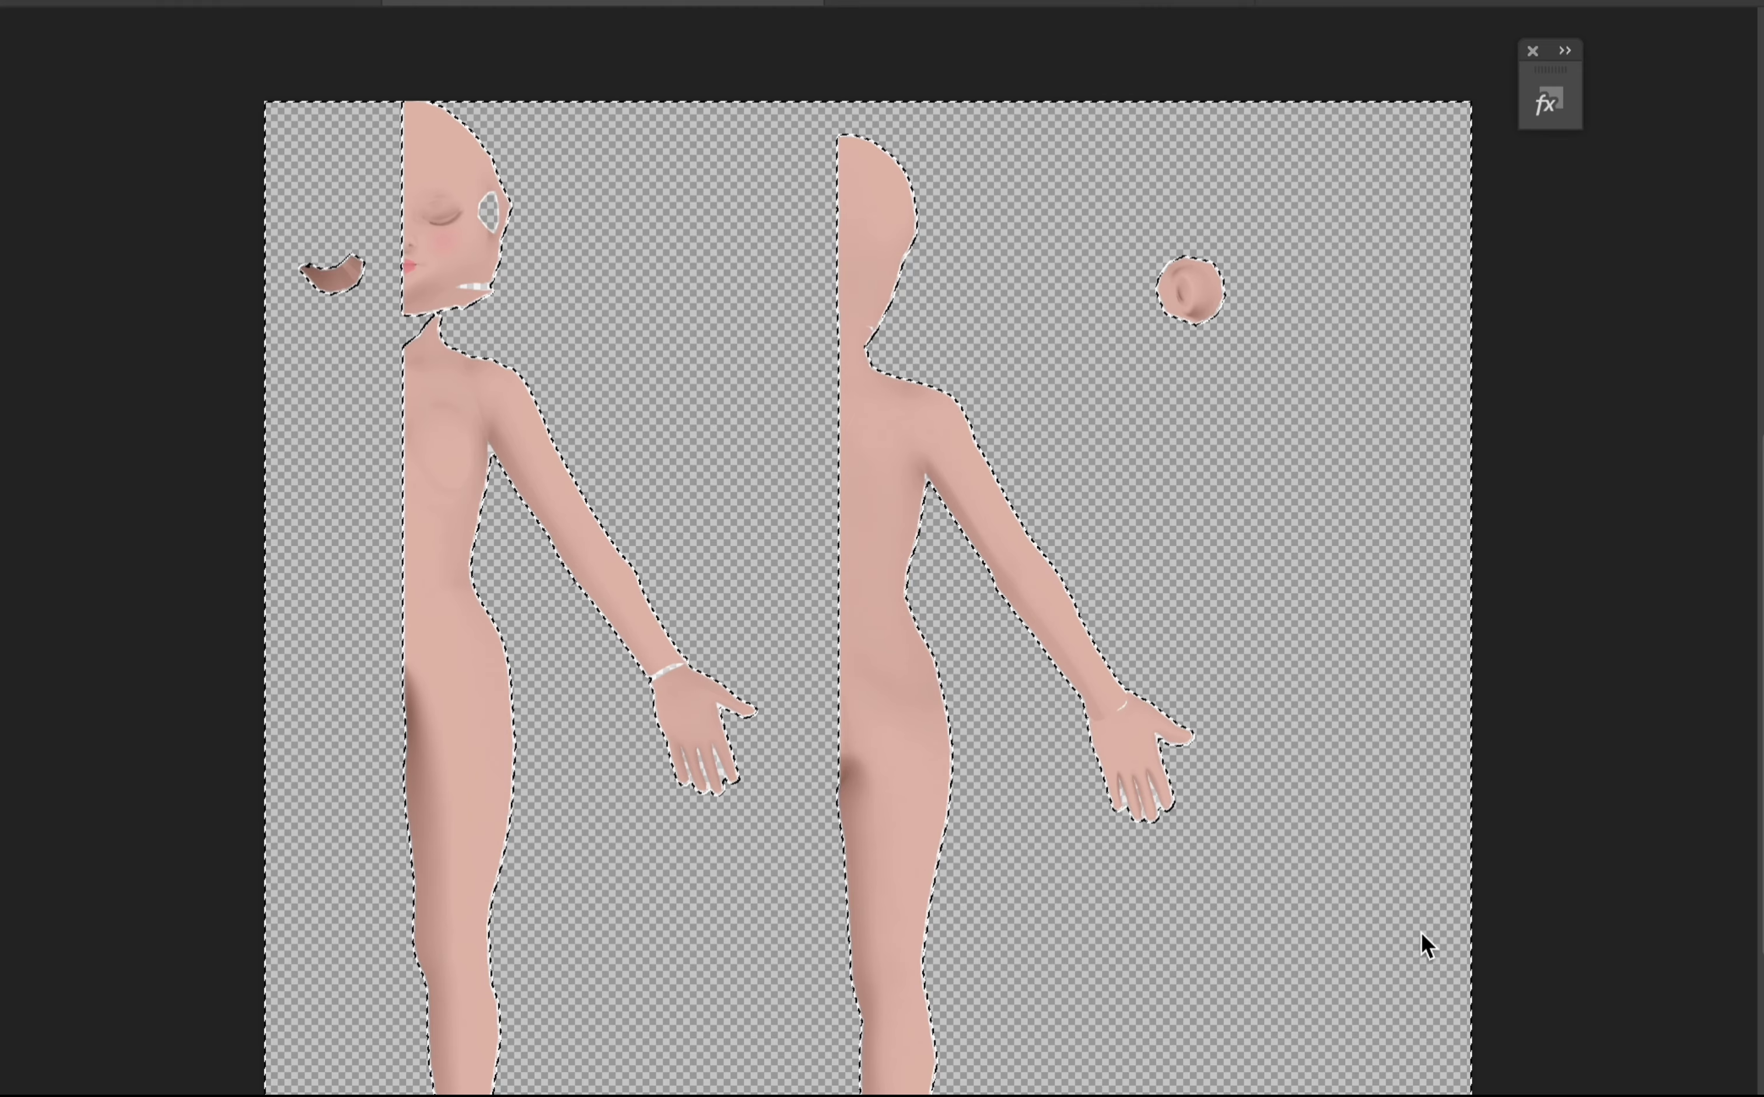
pyautogui.press('Delete')
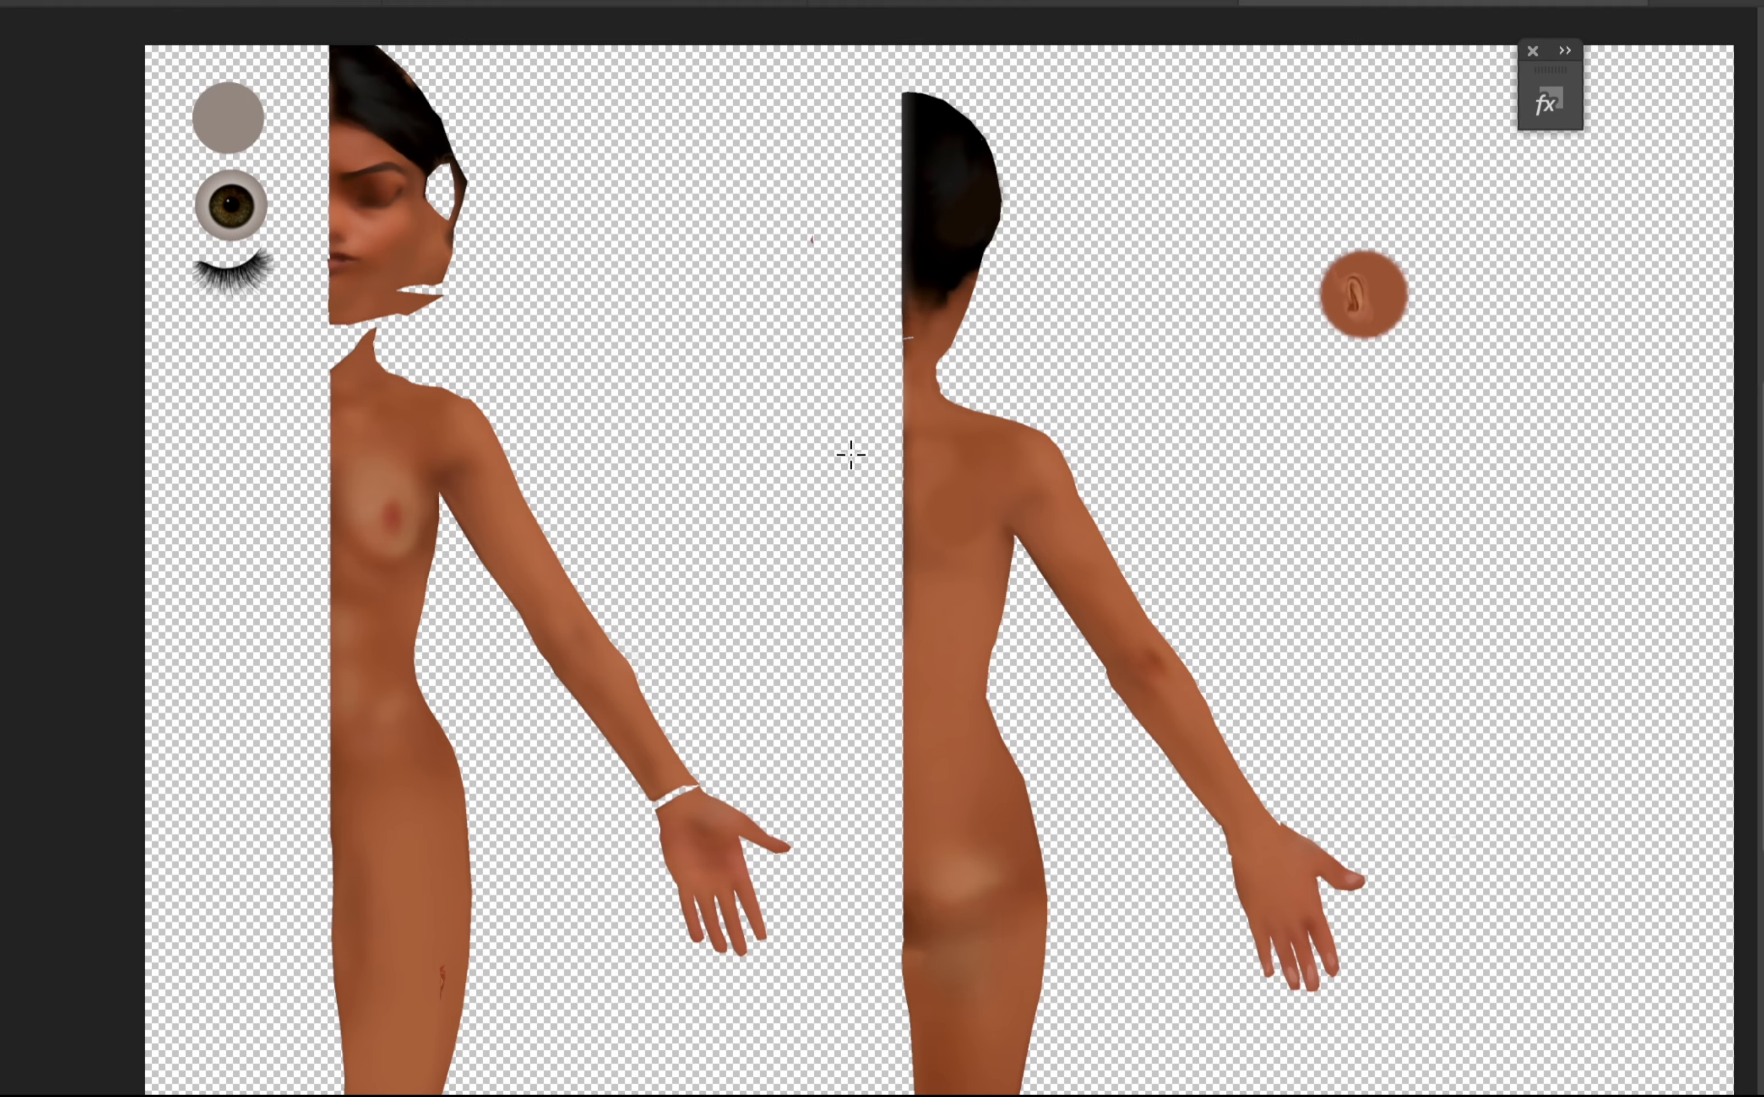
# - Examine the finished dark-haired character texture up close, including the face, hair, eyeball, eyelashes, torso and back of the body
pyautogui.hscroll(1, 851, 455)
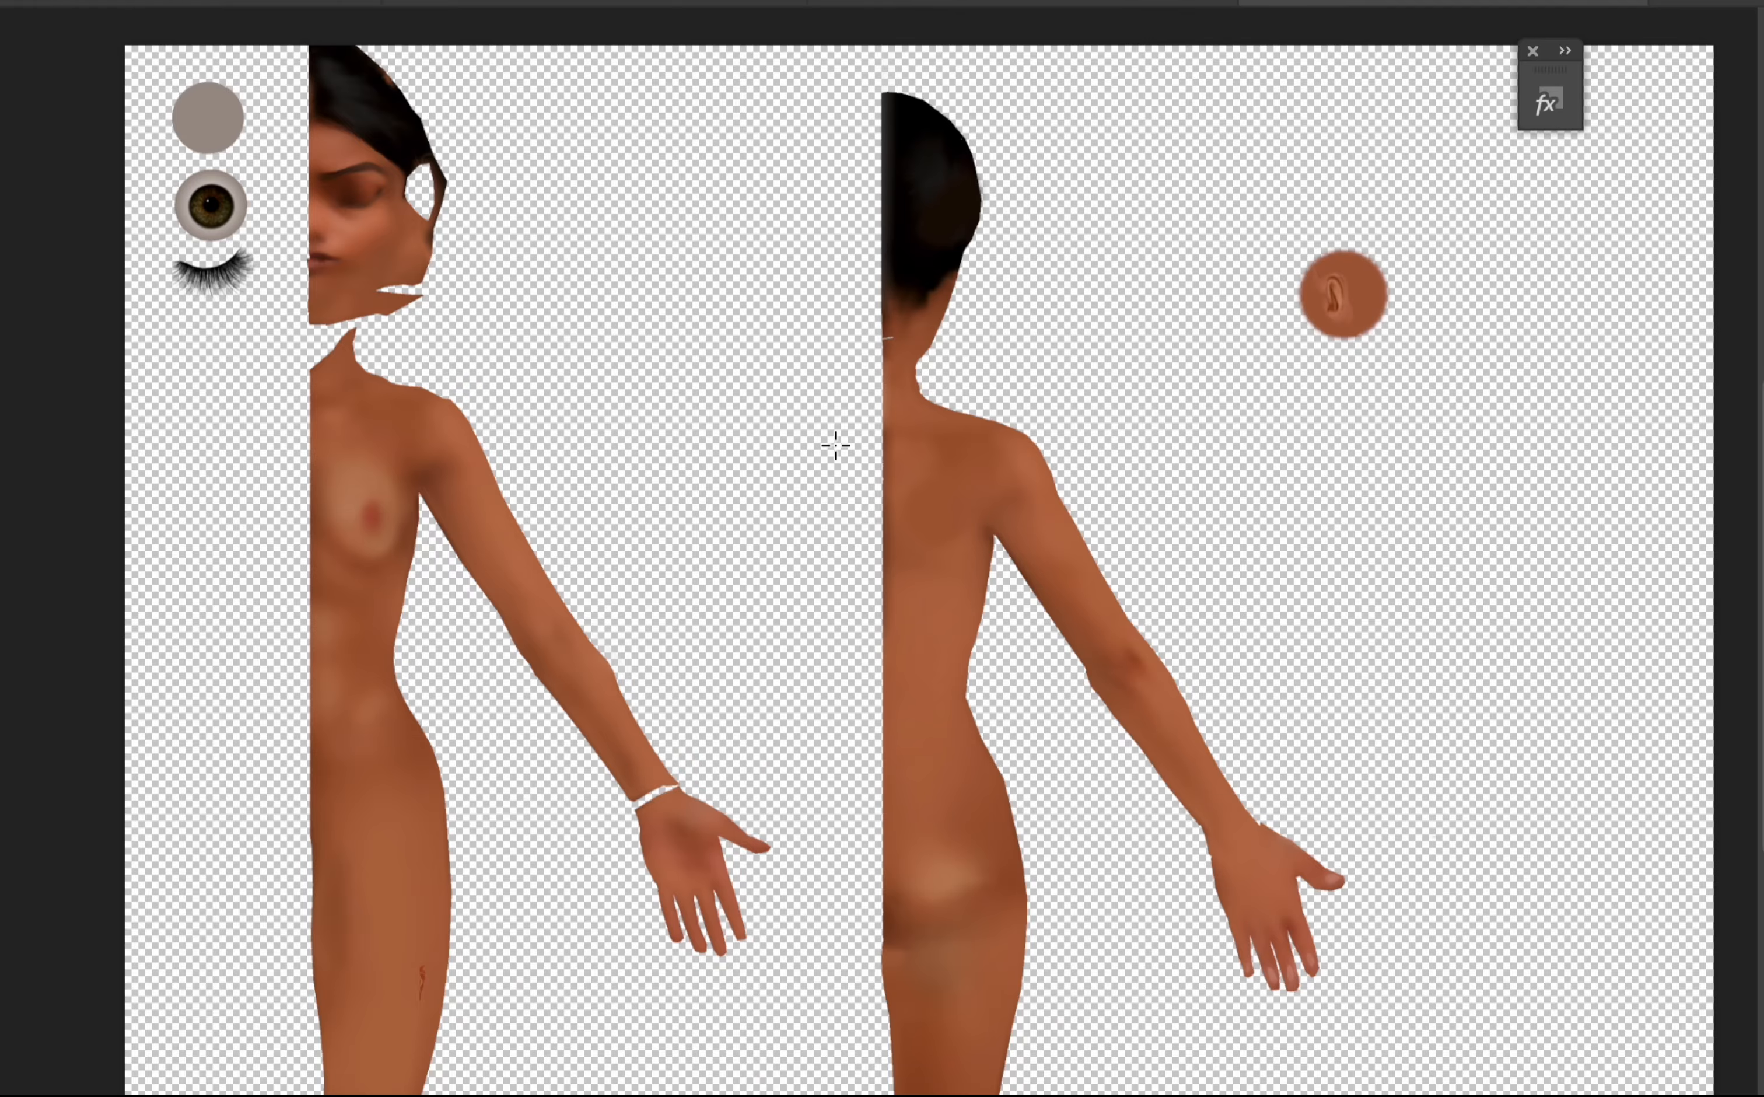
pyautogui.hscroll(-3, 835, 445)
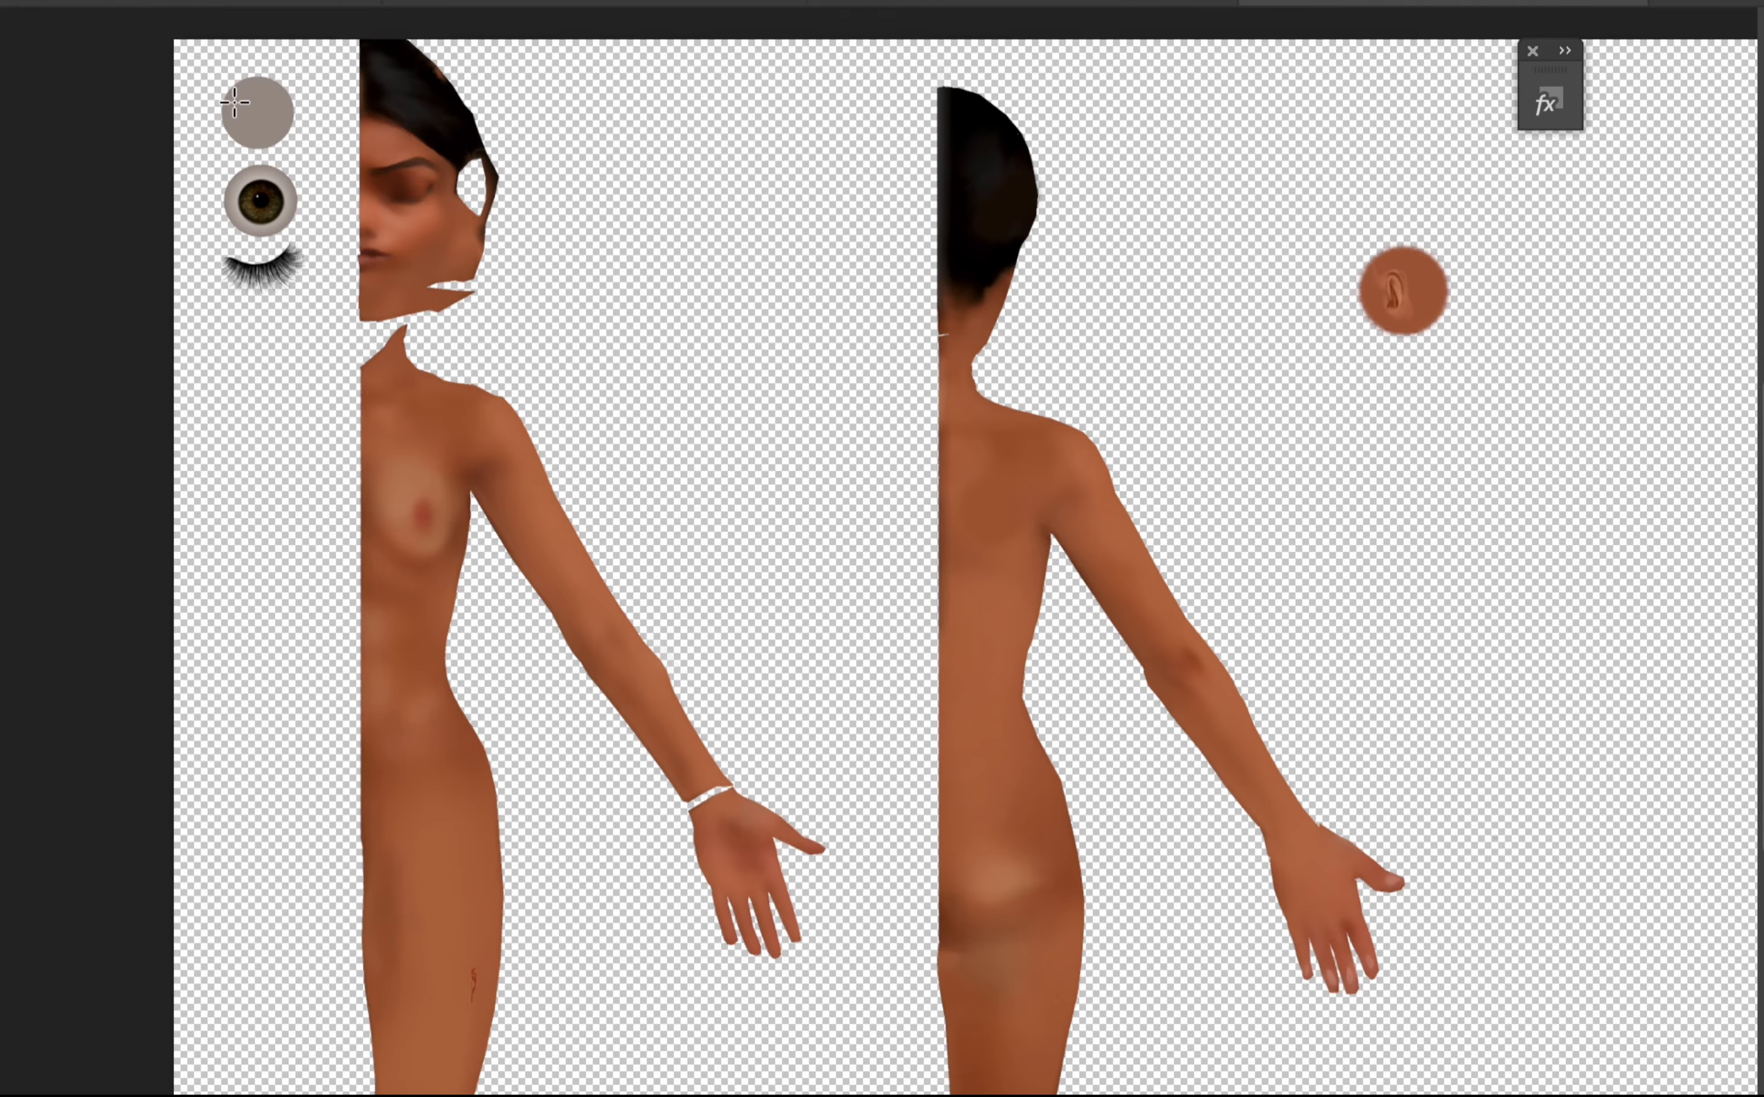
pyautogui.keyDown('alt'); pyautogui.scroll(4, 874, 551); pyautogui.keyUp('alt')
pyautogui.scroll(10, 234, 103)
pyautogui.hscroll(-8, 234, 102)
pyautogui.hscroll(15, 234, 102)
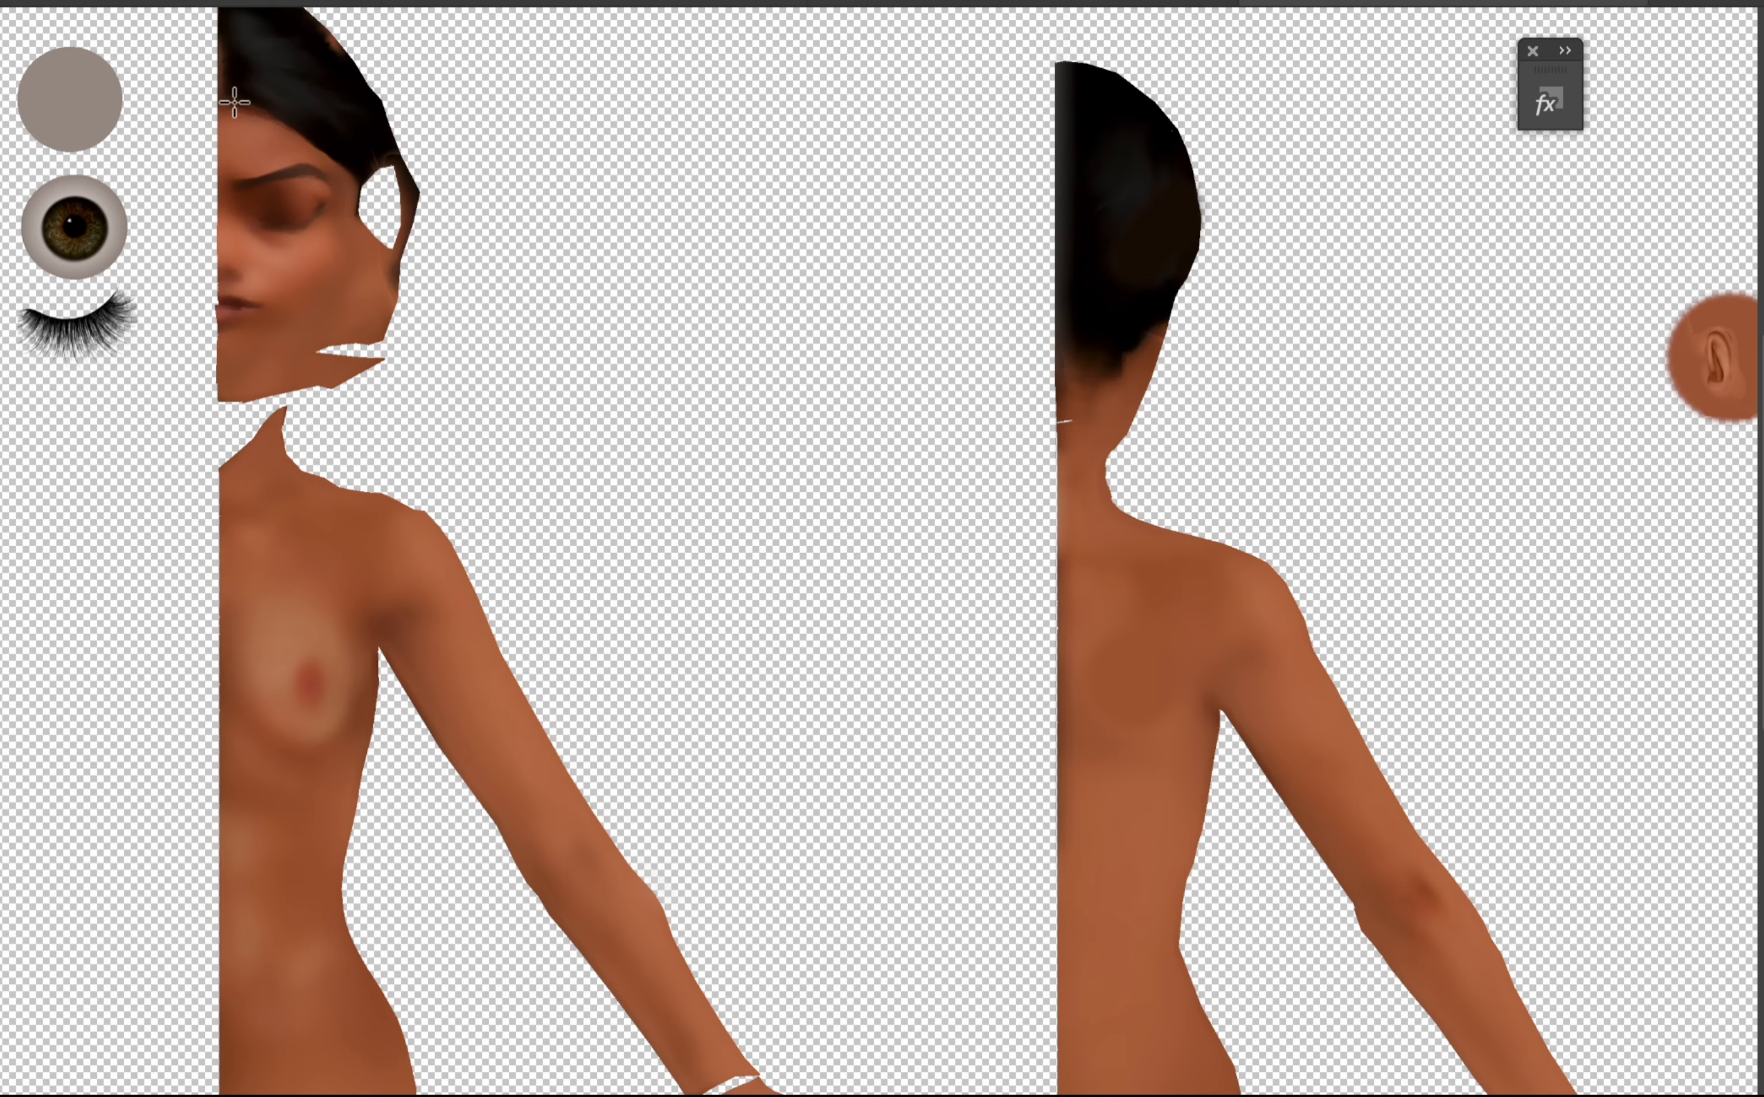
pyautogui.hscroll(3, 235, 102)
pyautogui.hscroll(-20, 235, 102)
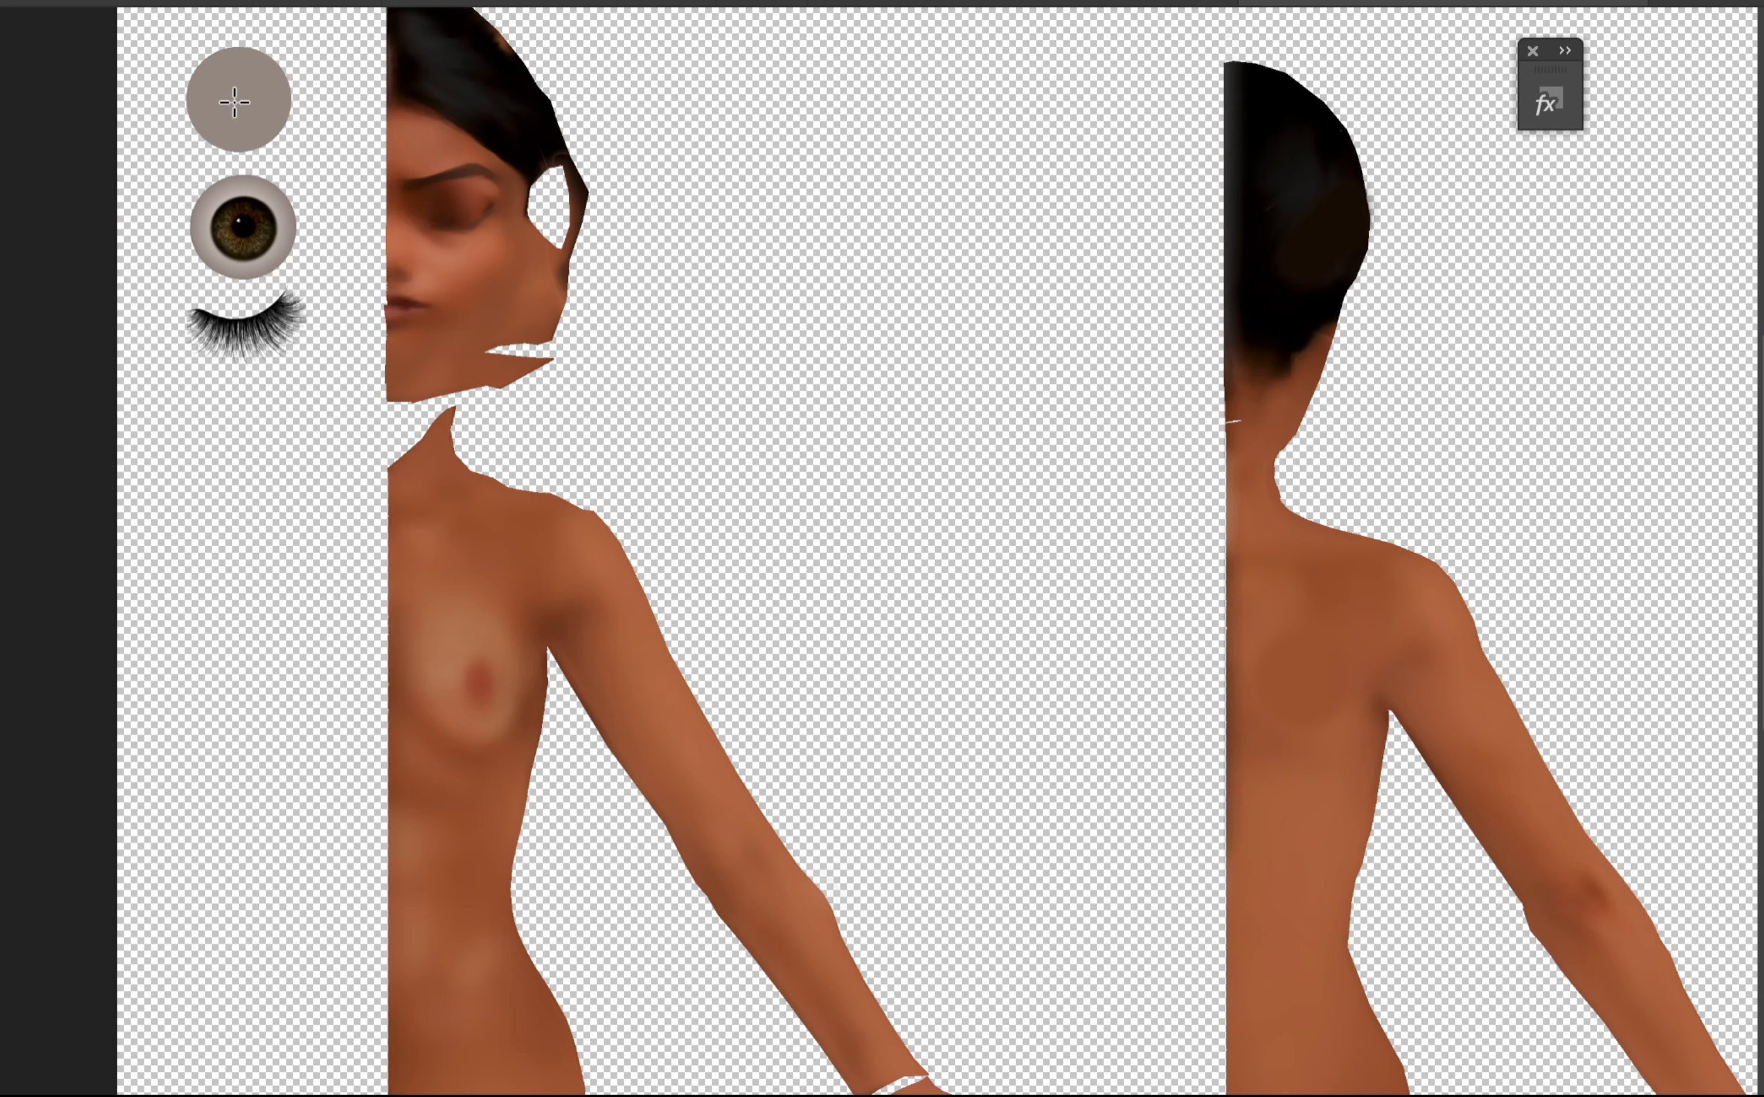
pyautogui.press('super+plus')
pyautogui.scroll(10, 594, 98)
pyautogui.hscroll(-4, 593, 99)
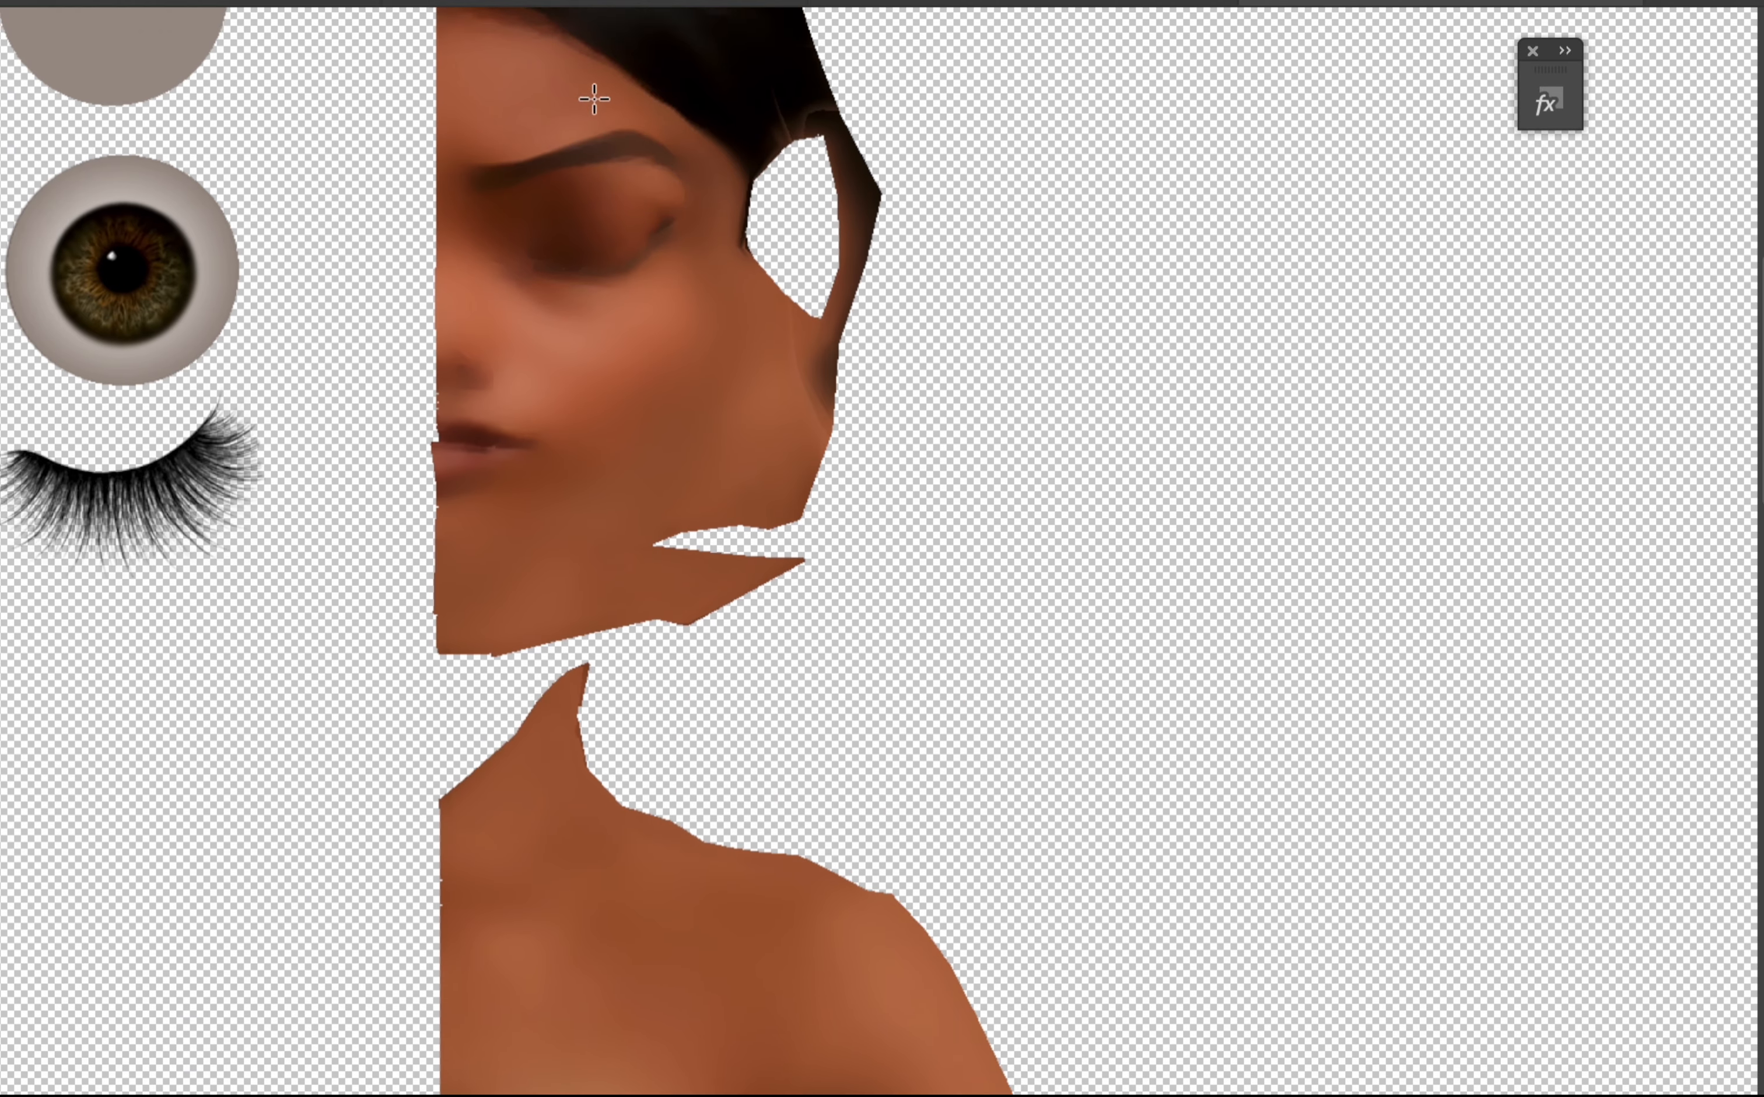
pyautogui.press('super+plus')
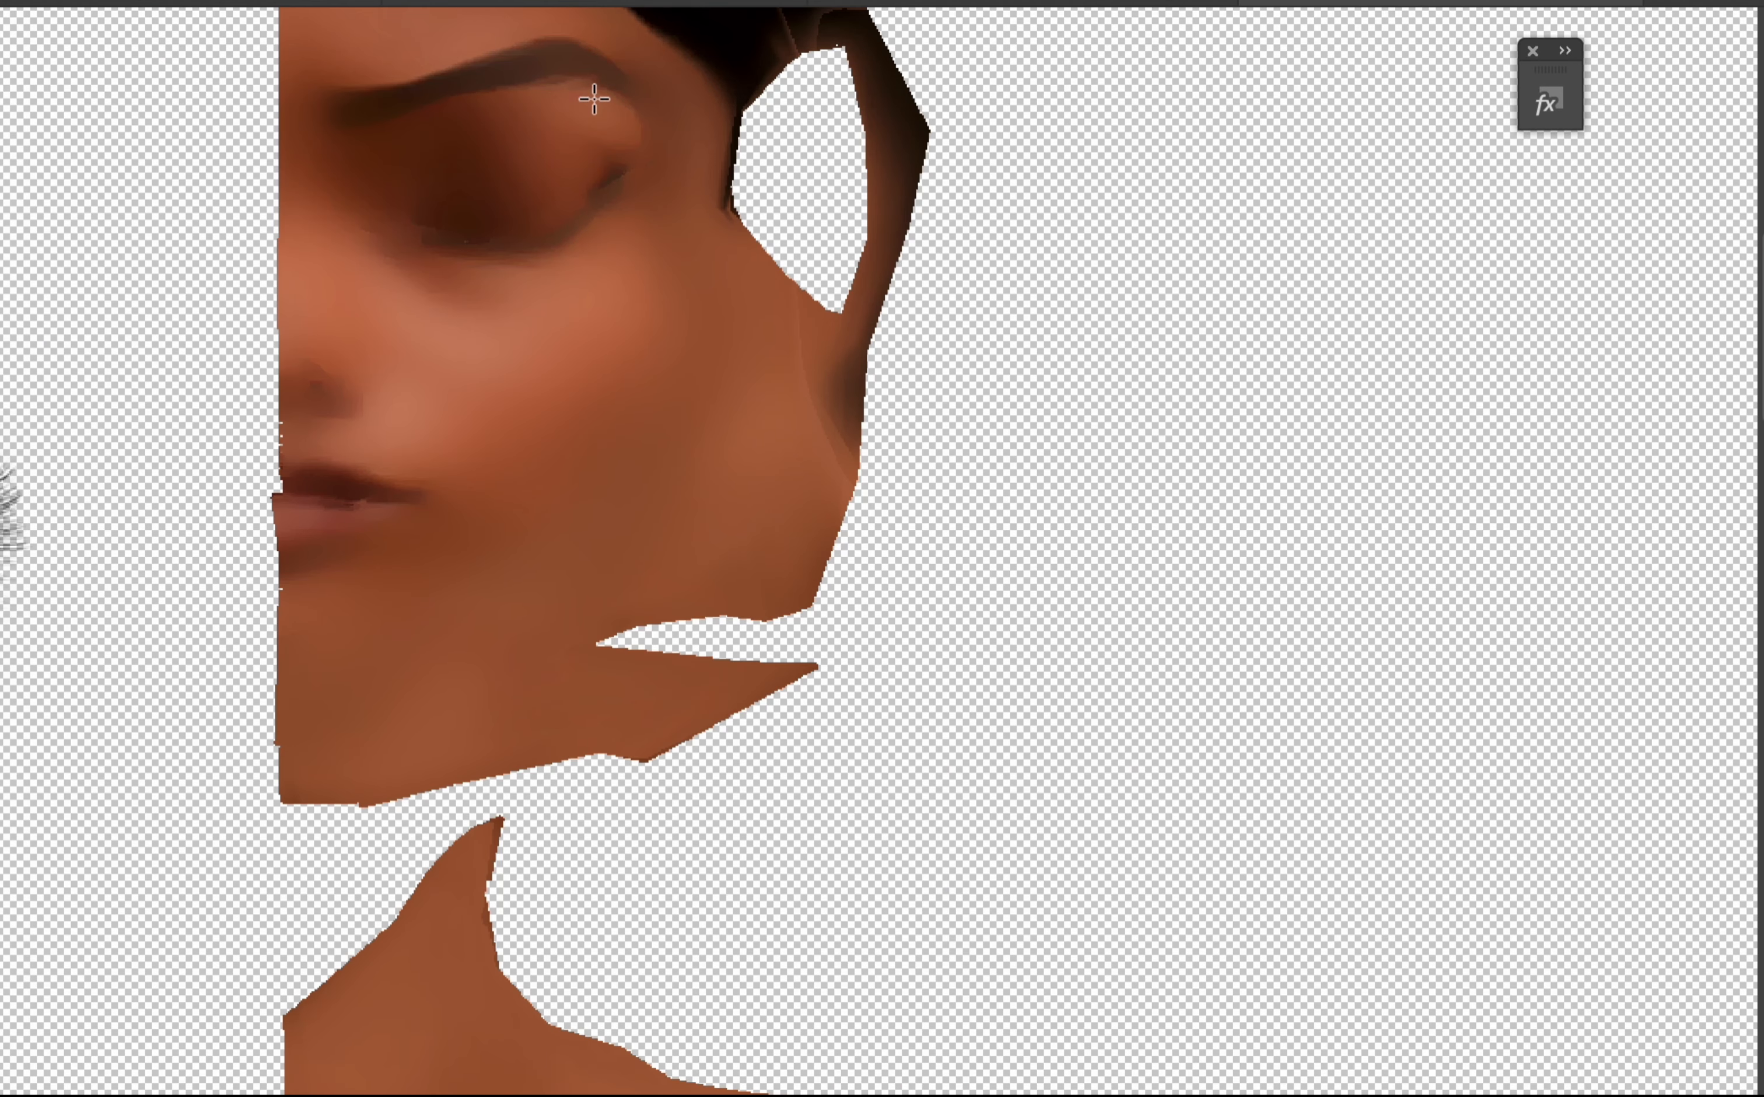
pyautogui.scroll(4, 594, 99)
pyautogui.hscroll(-2, 594, 99)
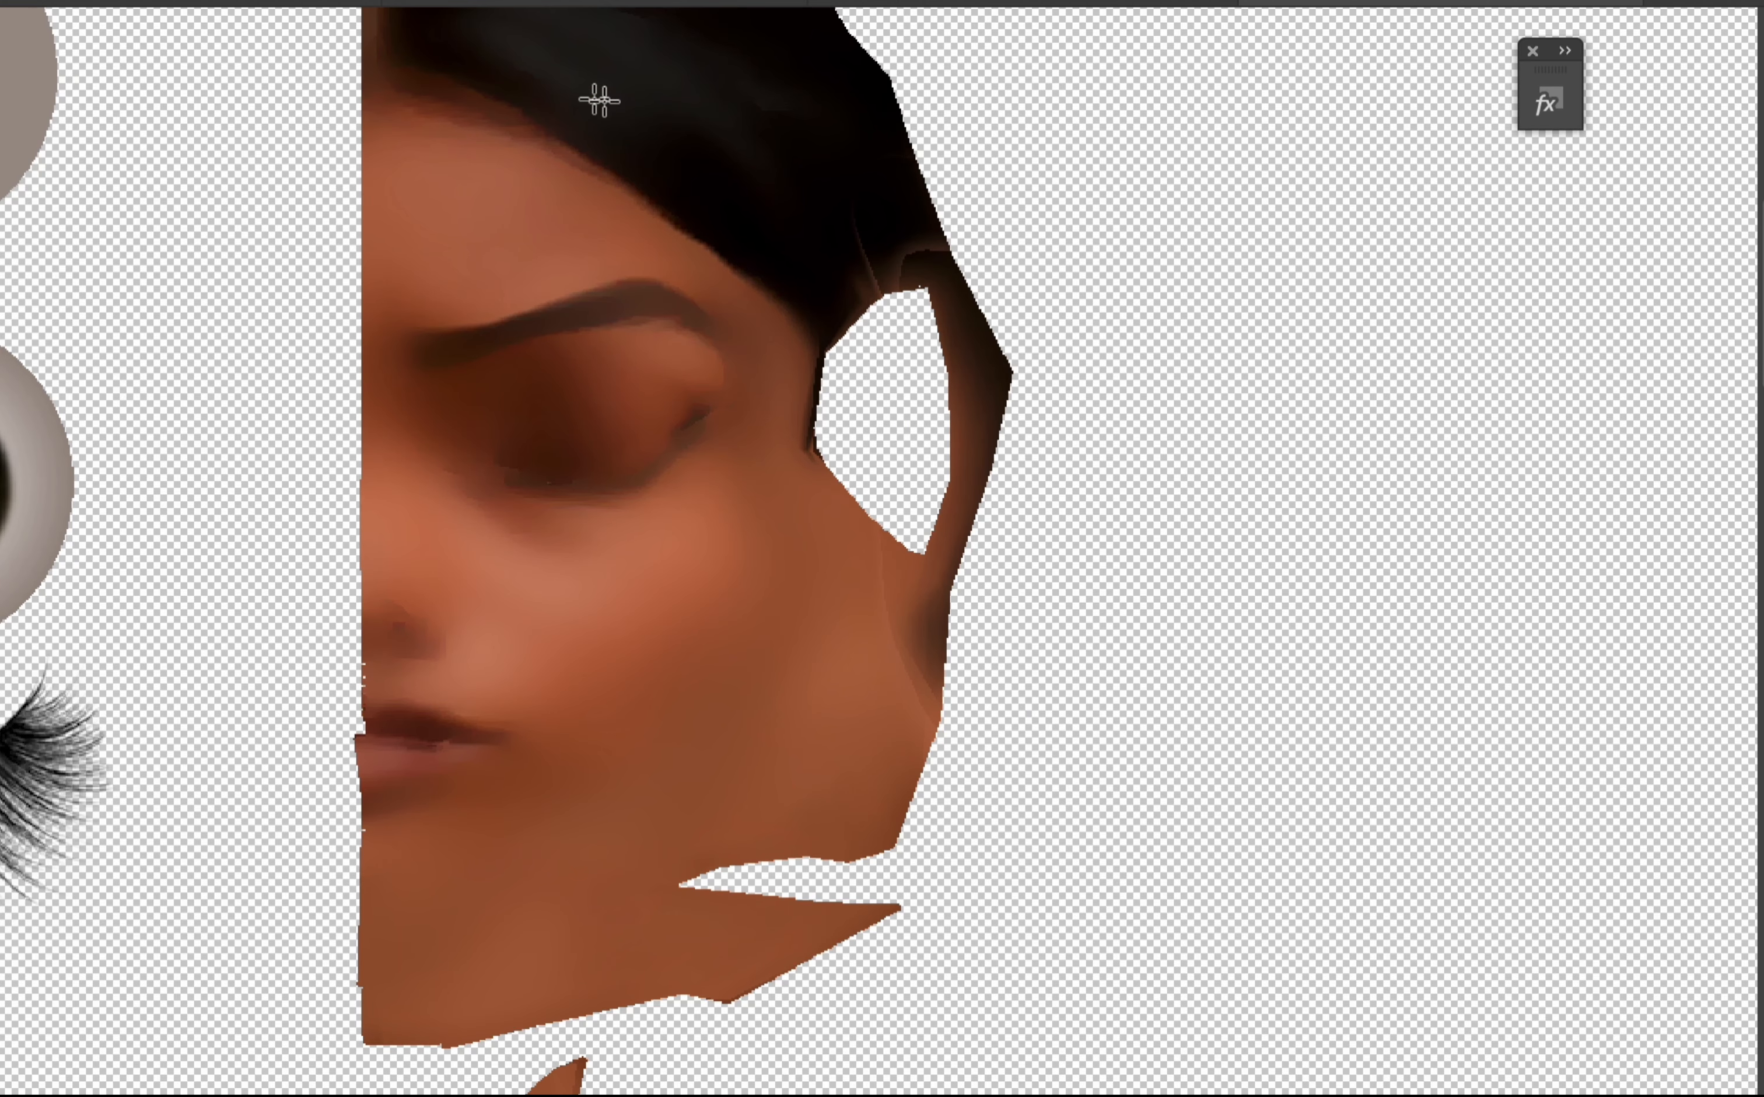
pyautogui.keyDown('alt'); pyautogui.scroll(-8, 1018, 641); pyautogui.keyUp('alt')
pyautogui.scroll(-3, 1018, 641)
pyautogui.hscroll(4, 1018, 641)
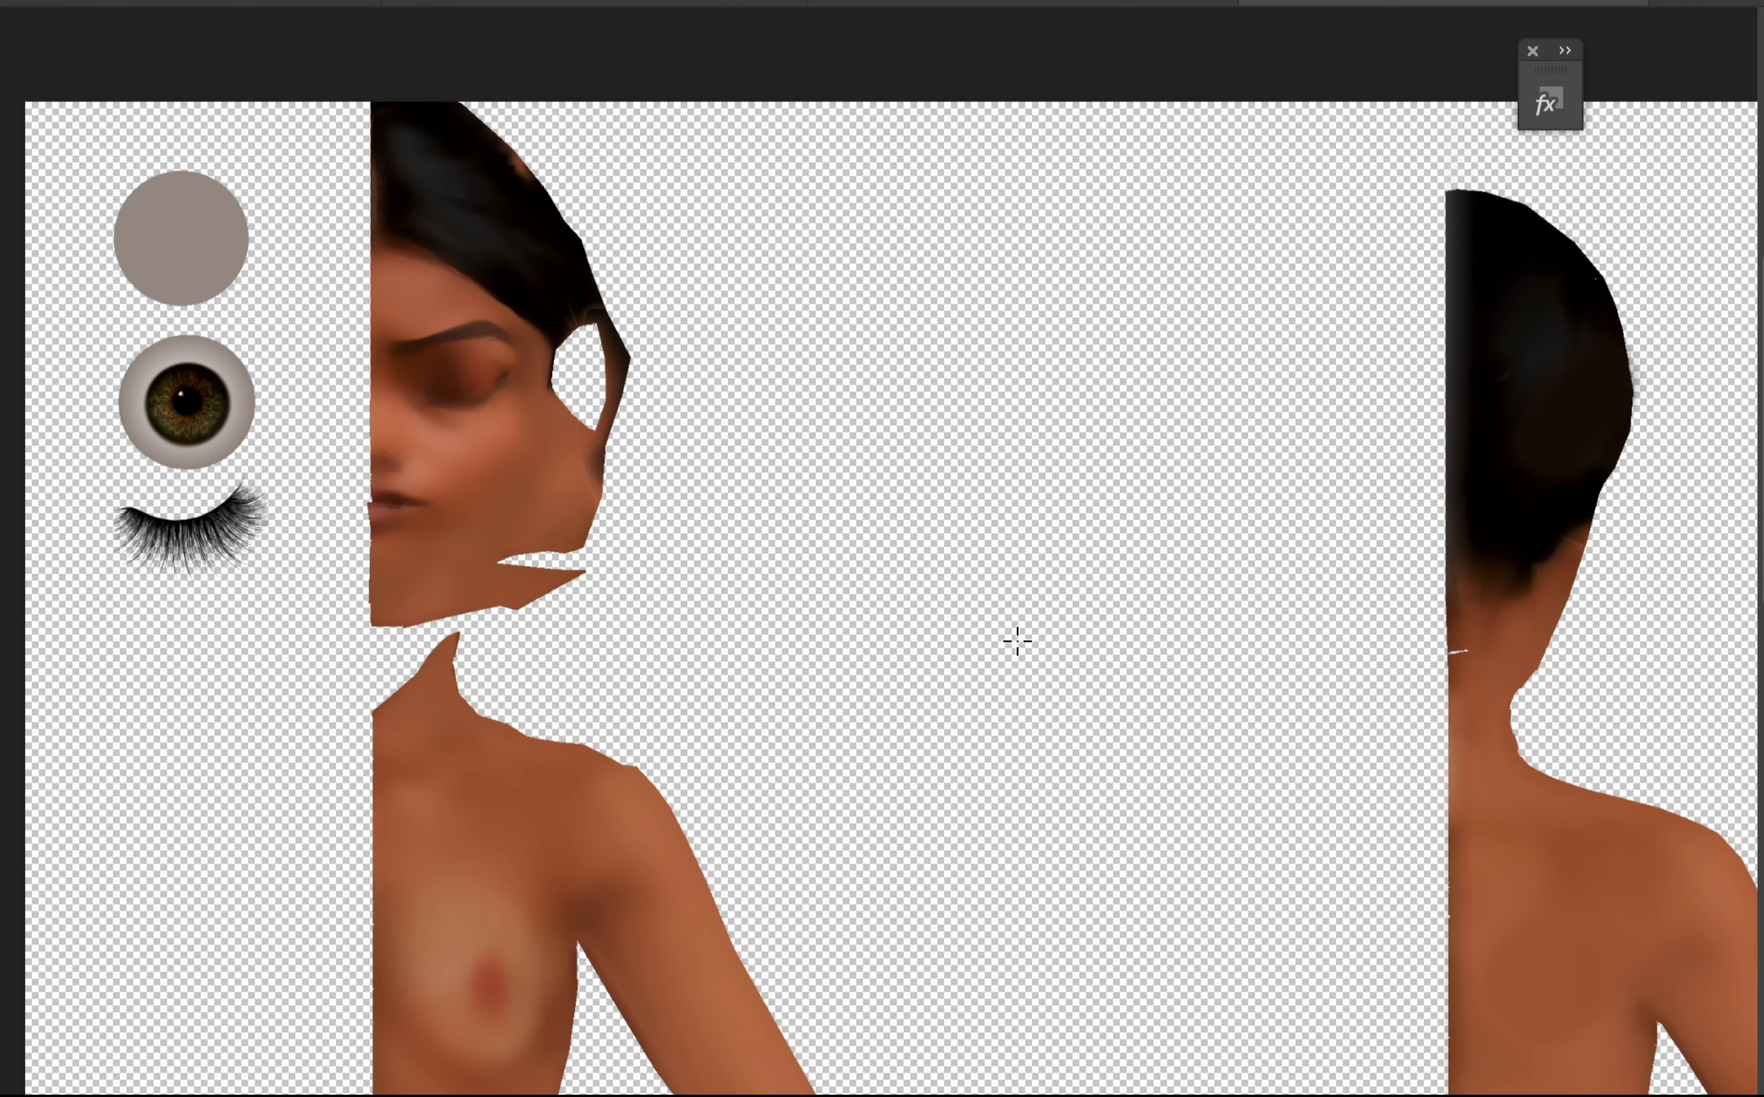
pyautogui.keyDown('alt'); pyautogui.scroll(-4, 1018, 641); pyautogui.keyUp('alt')
pyautogui.scroll(-6, 1018, 641)
pyautogui.hscroll(3, 1018, 641)
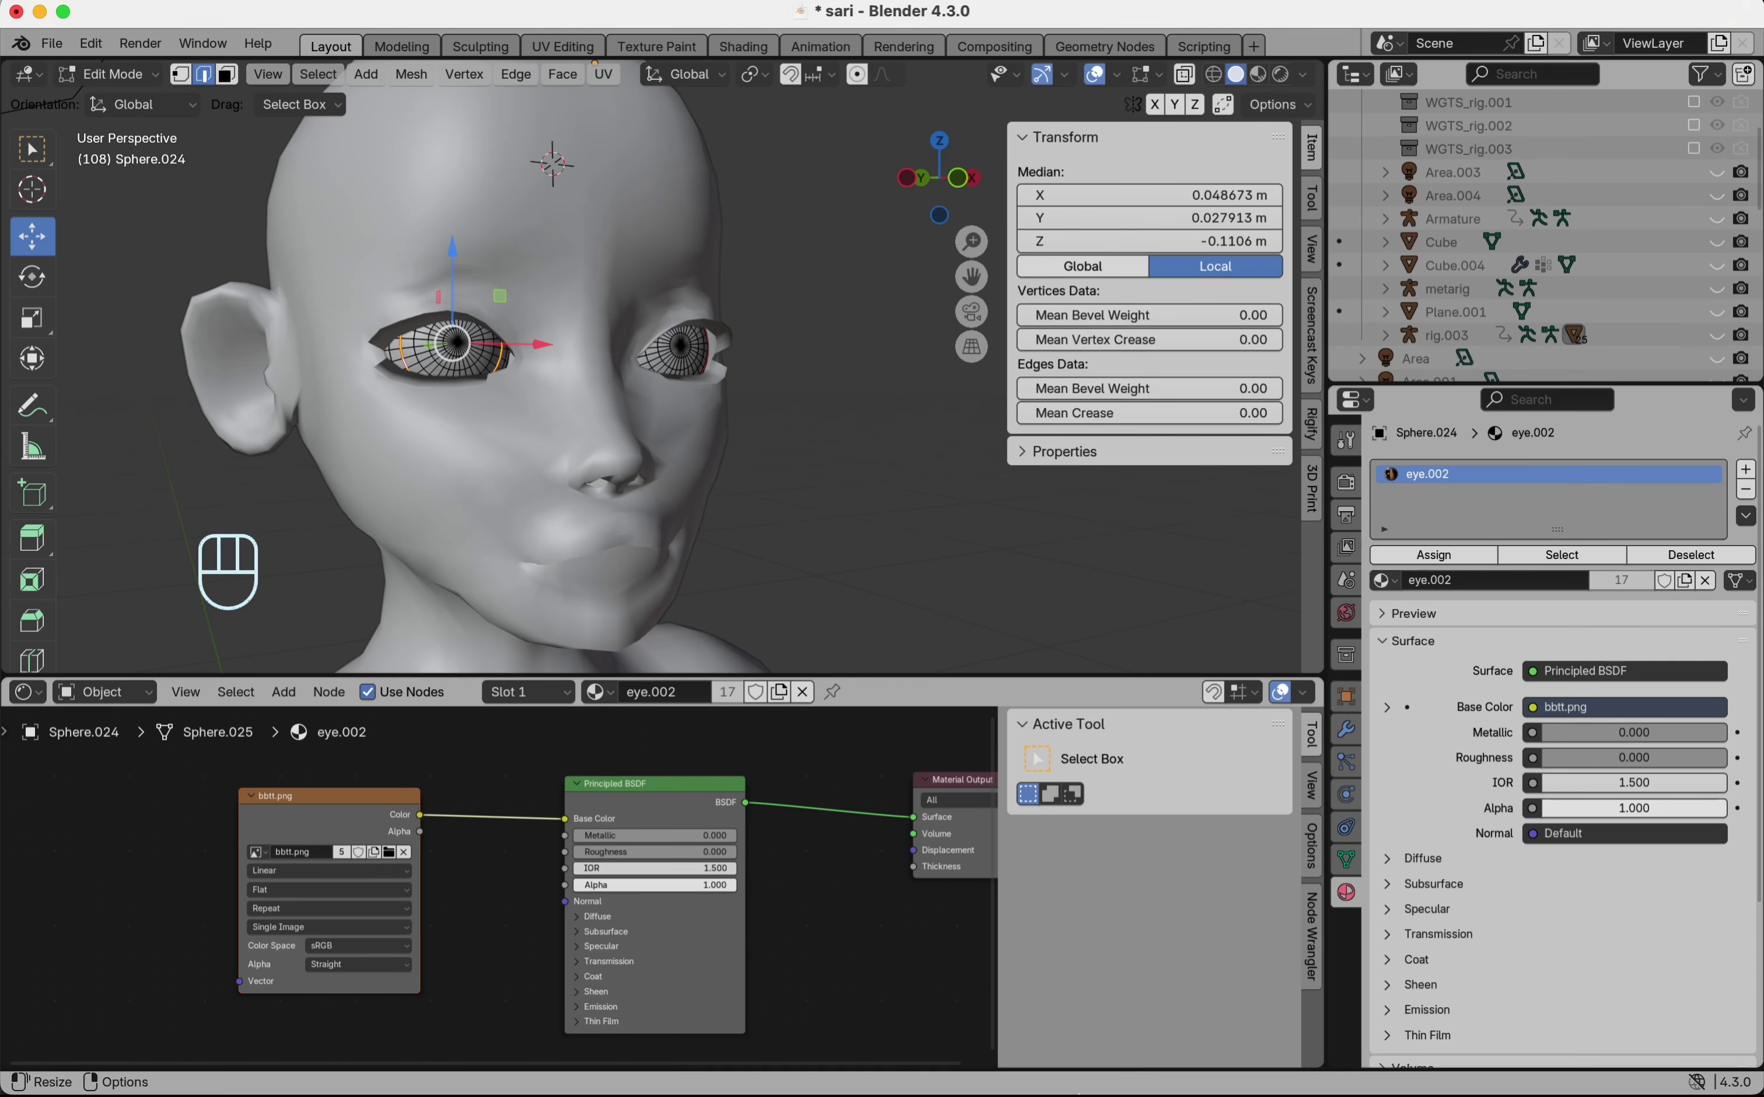
# - Switch to the 3D program, isolate the eyeballs in local view and mark the selected edge loop around the eyeball as a seam
pyautogui.press('/')
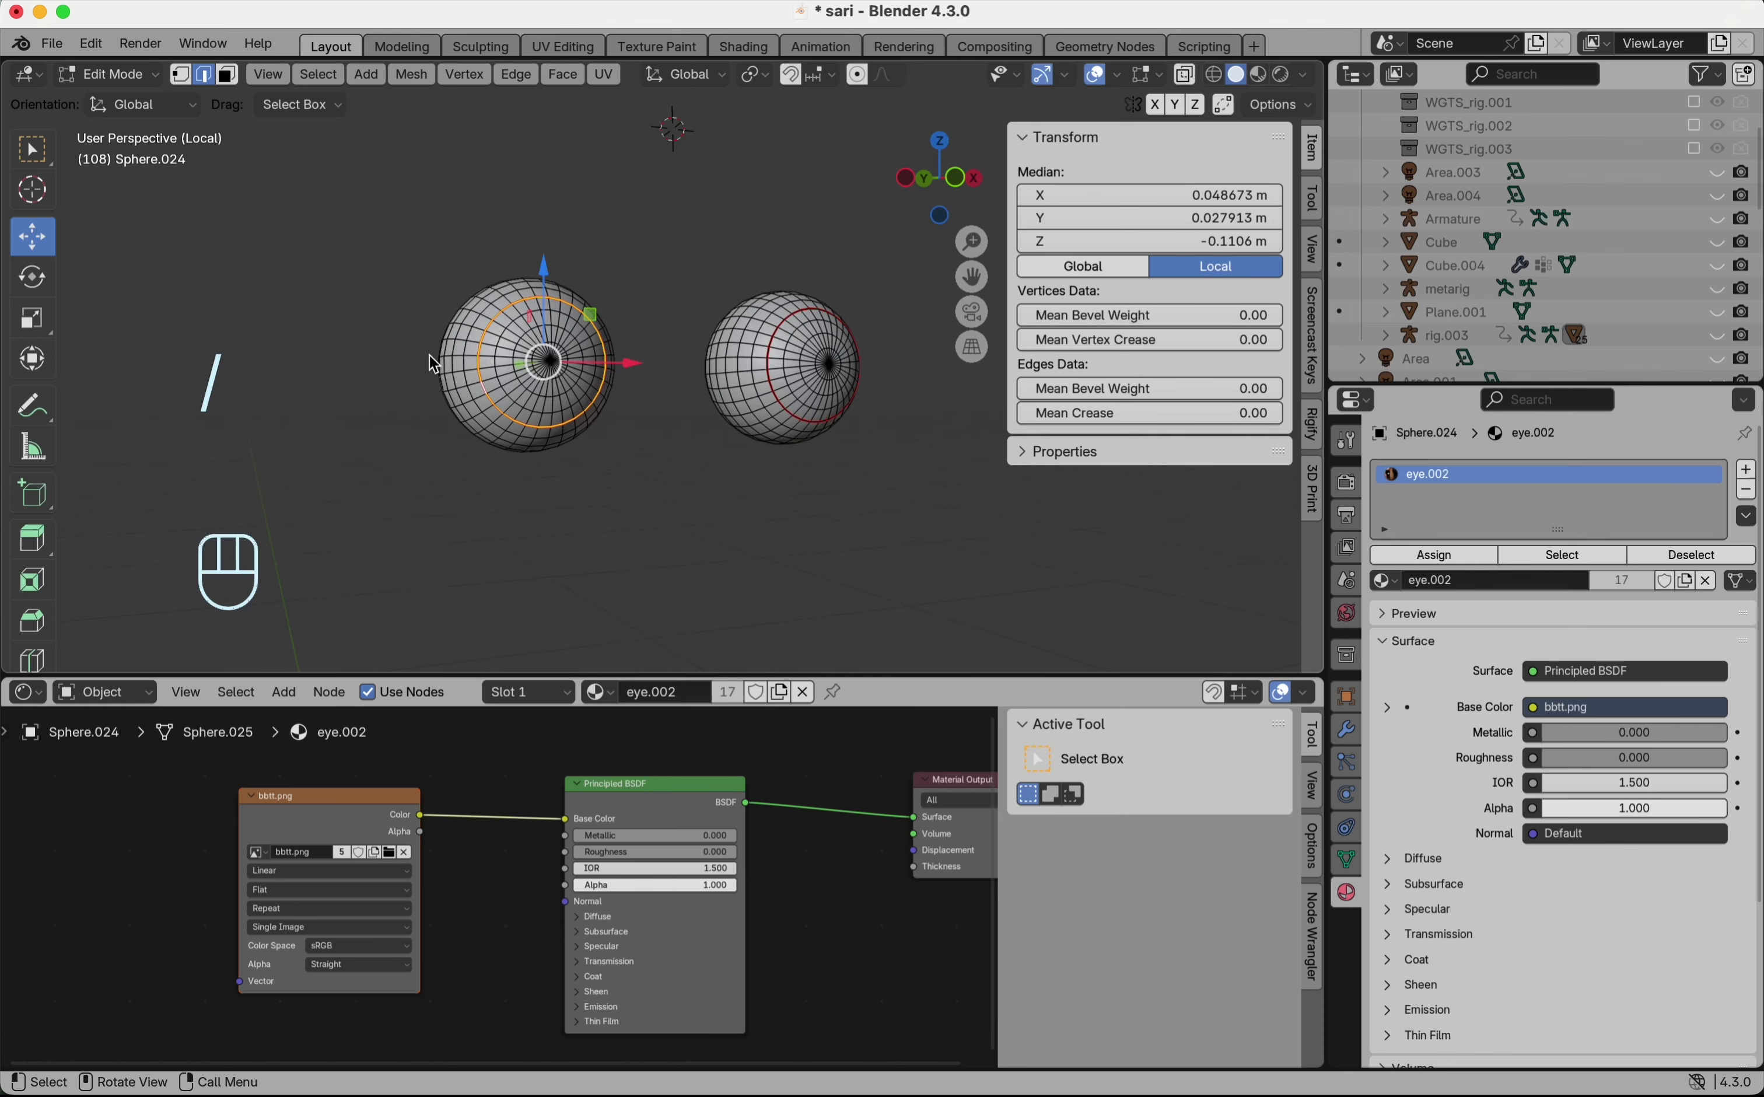
pyautogui.scroll(4, 558, 298)
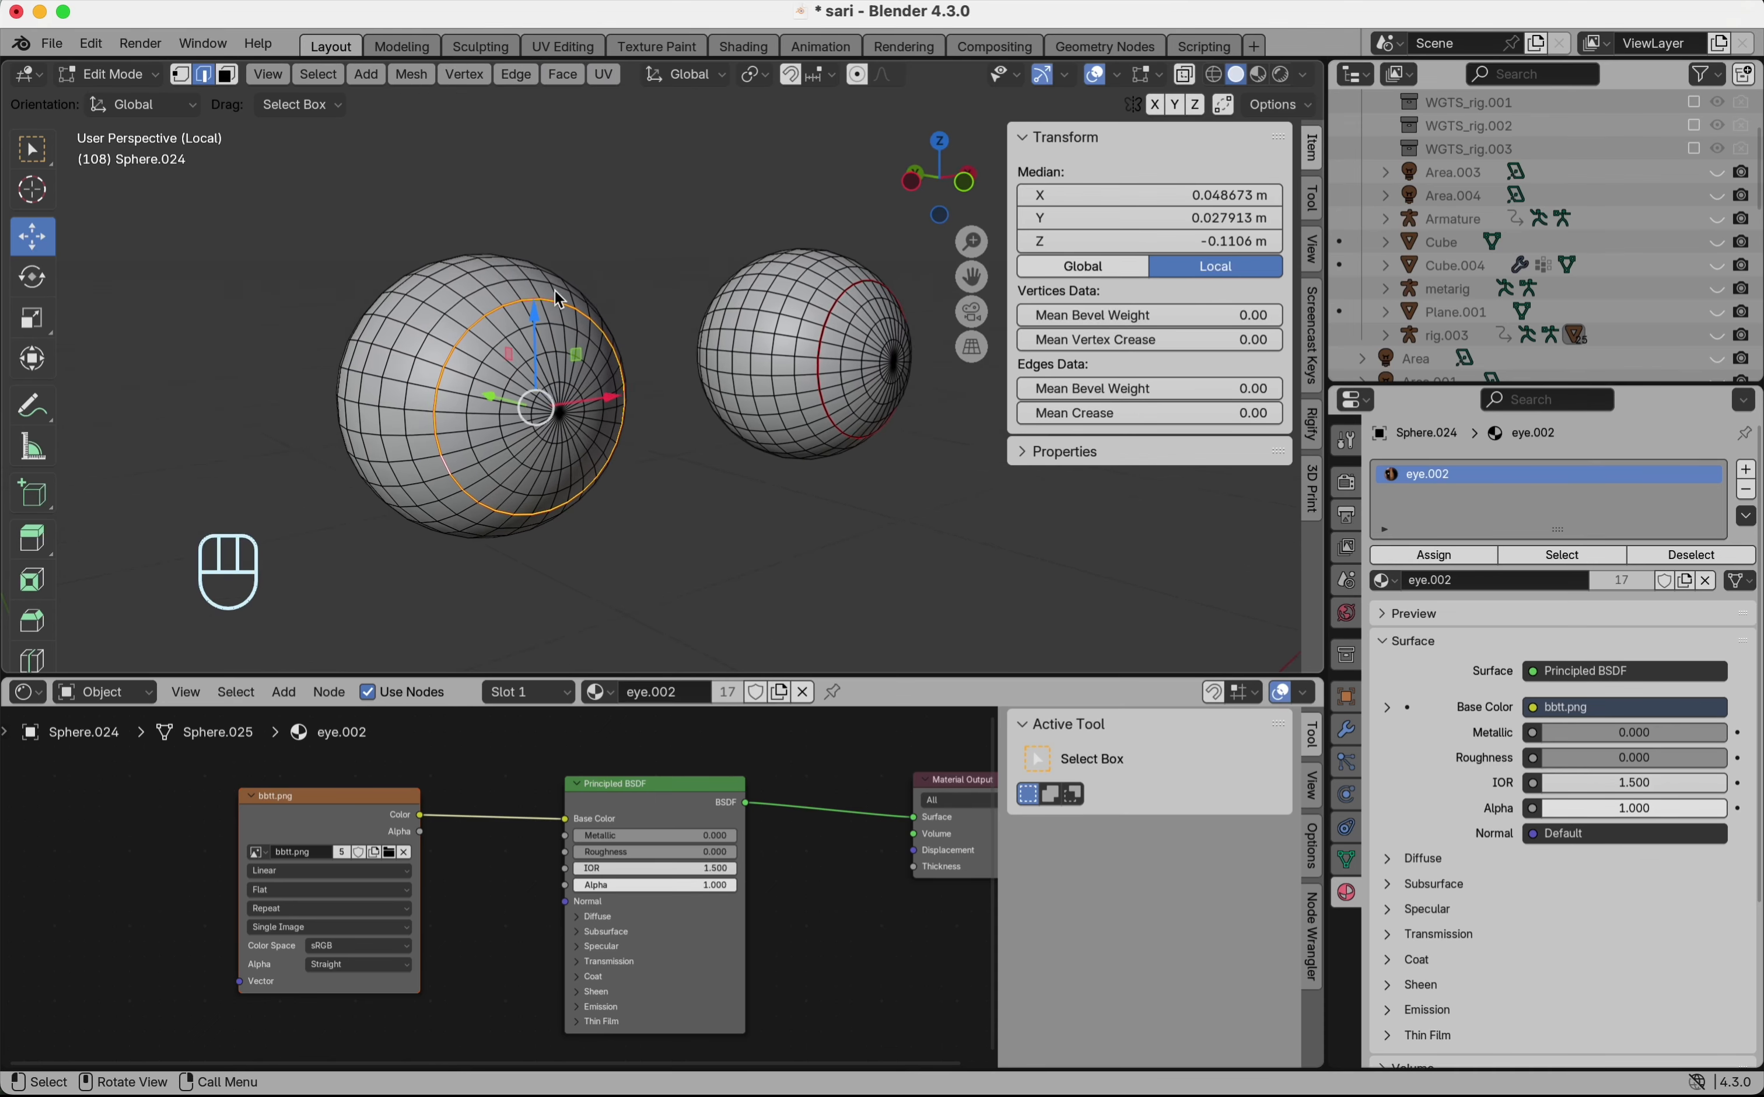
pyautogui.hotkey('ctrl', 'e')
pyautogui.click(693, 729)
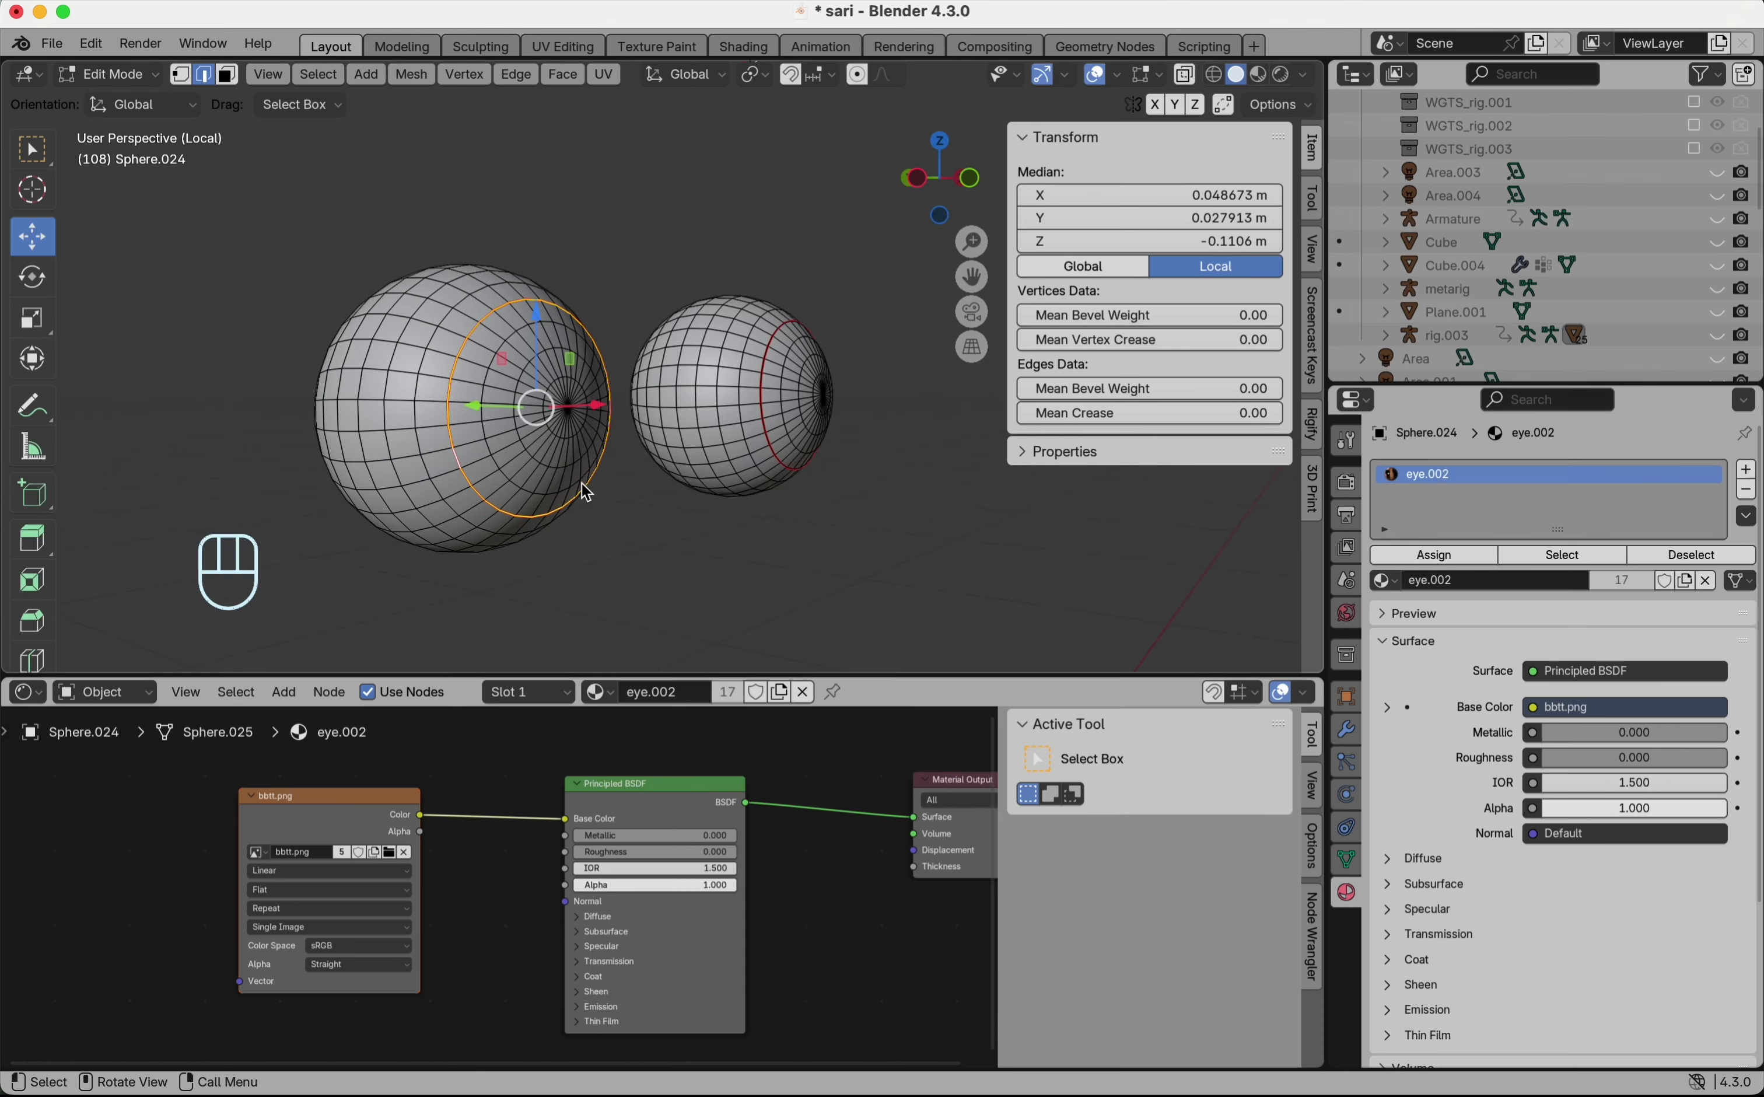
# - Unwrap the entire eyeball mesh with the Angle Based method
pyautogui.press('a')
pyautogui.press('u')
pyautogui.moveTo(583, 486)
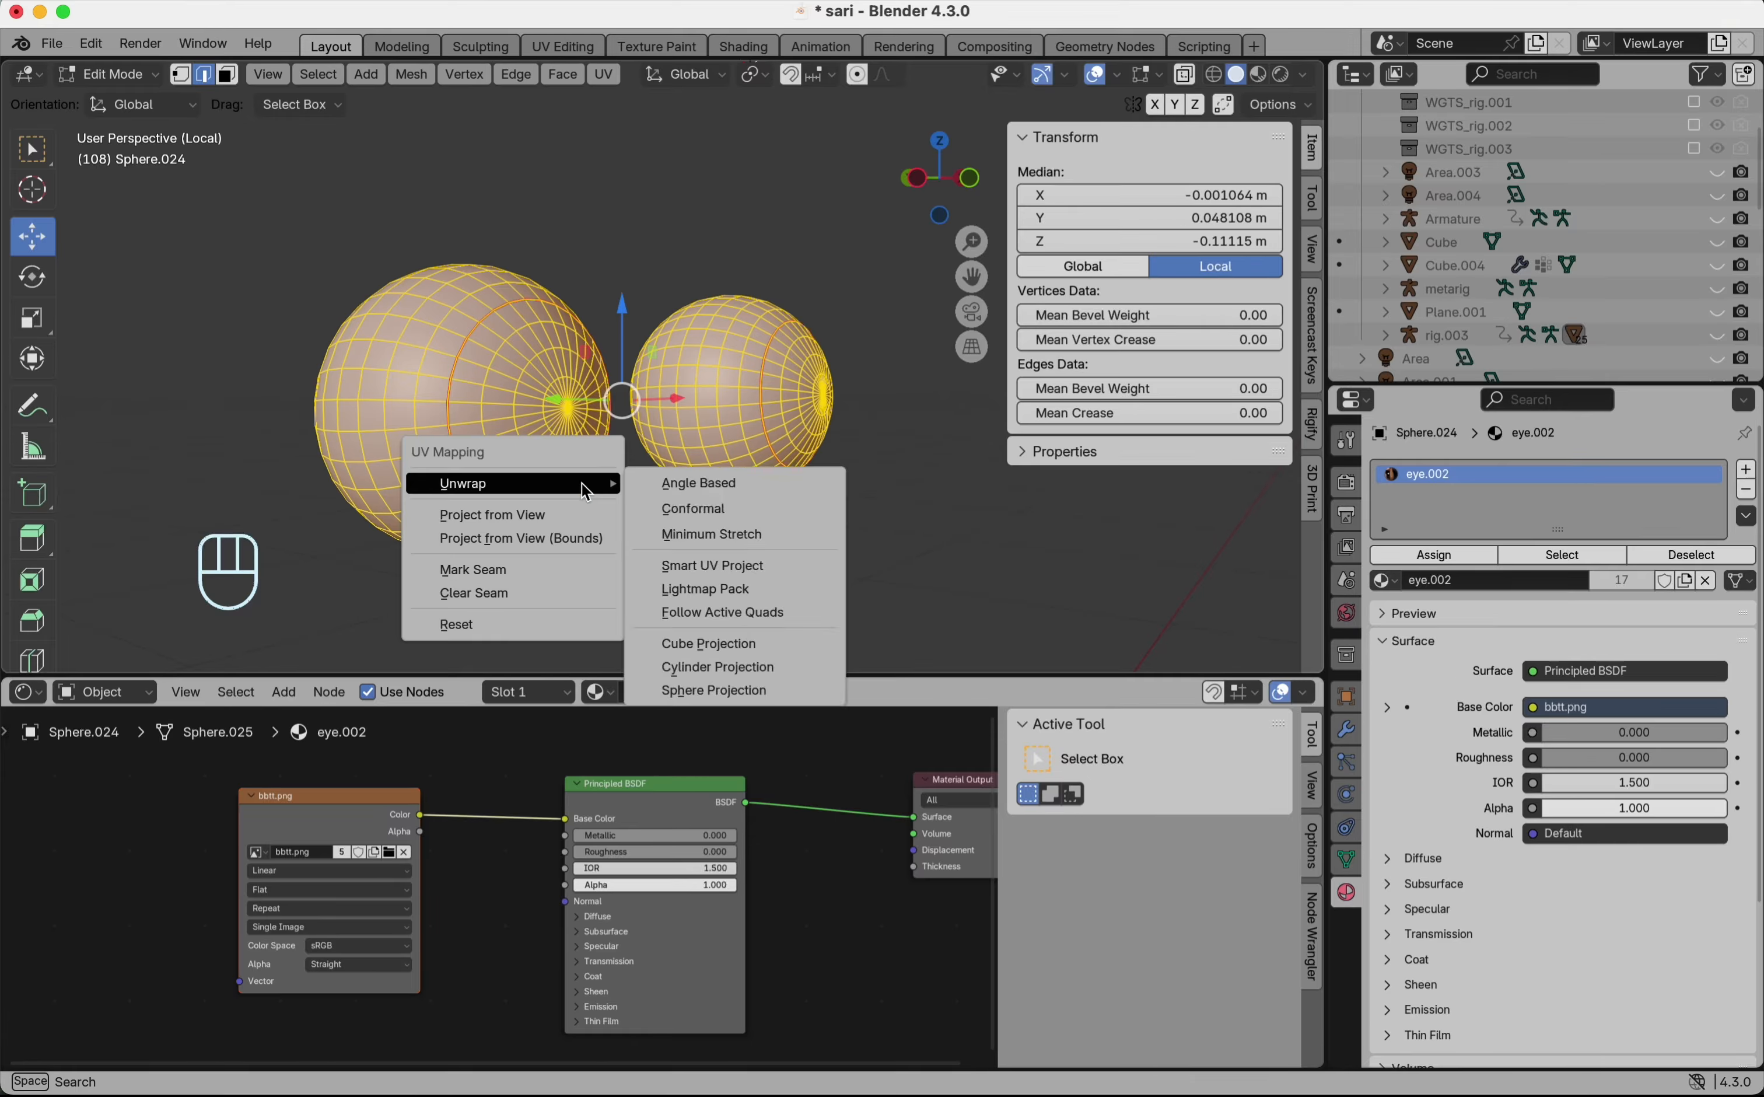
pyautogui.click(707, 484)
# - In the UV Editing workspace, position one eyeball island over the plain grey disc and the other over the iris image of bbtt.png
pyautogui.click(563, 45)
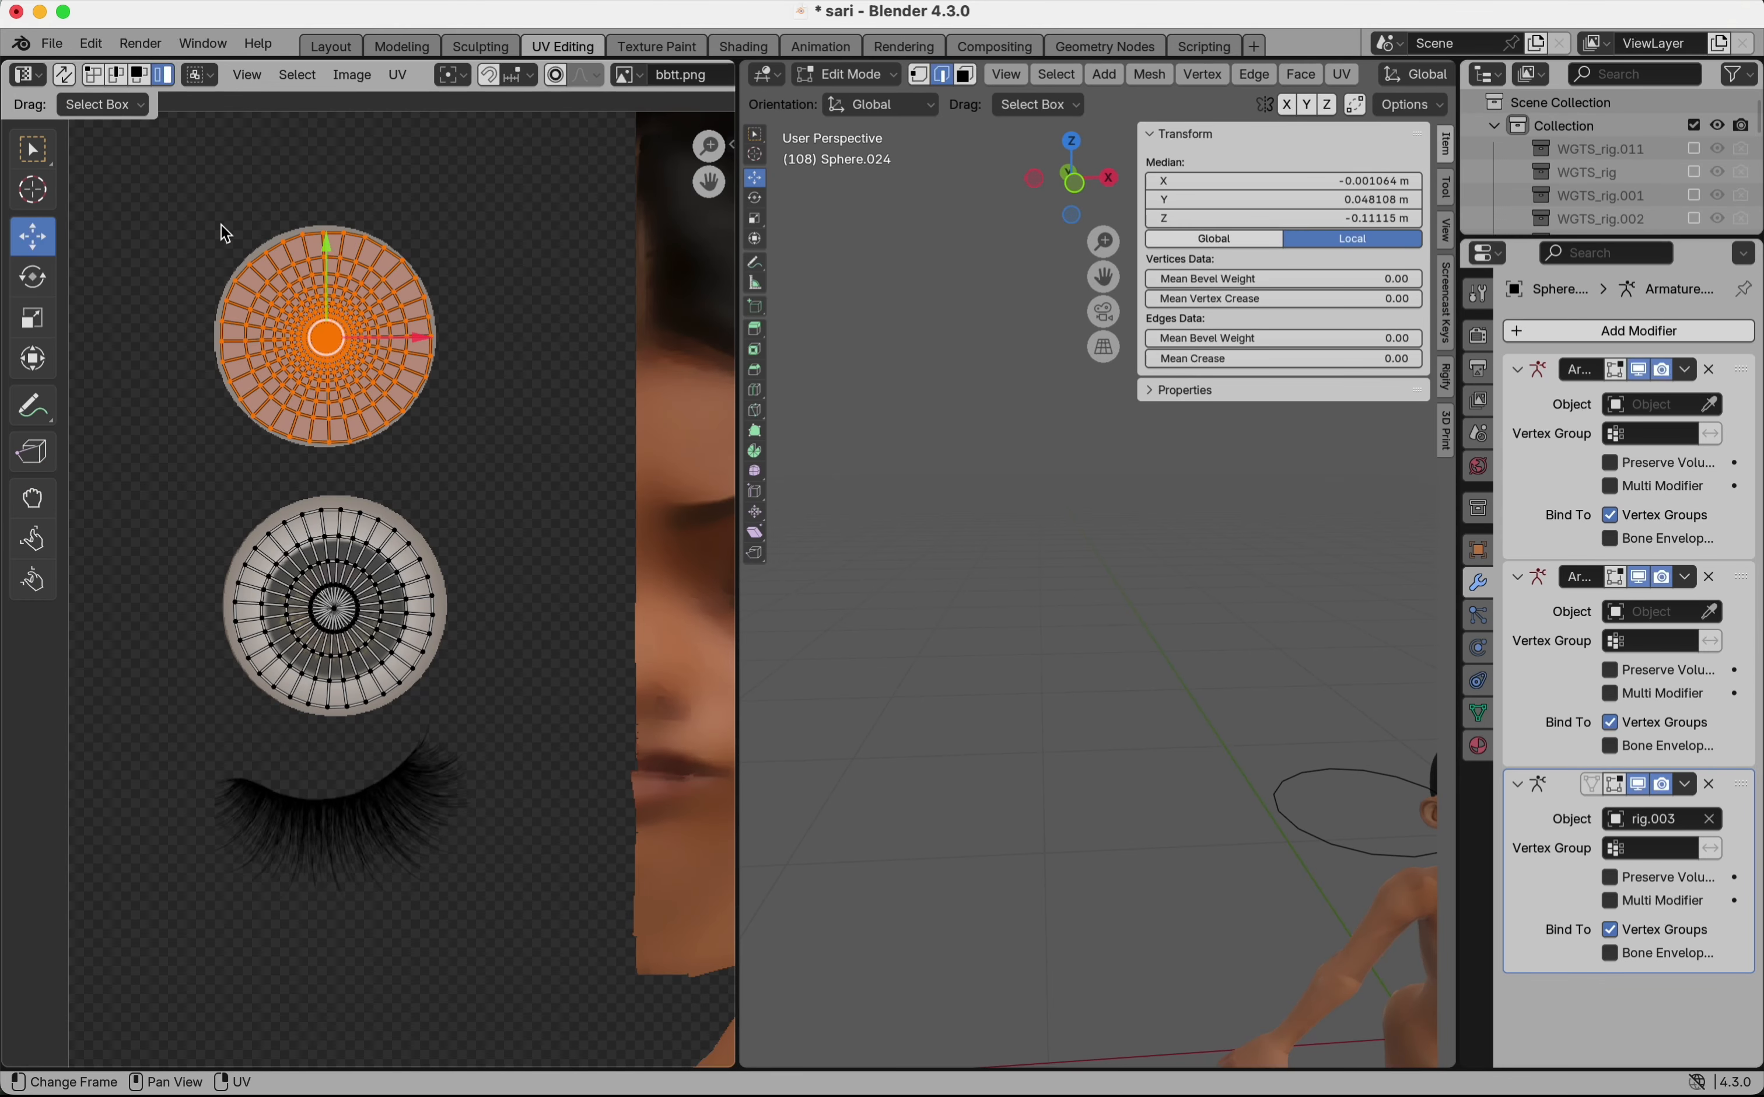
pyautogui.moveTo(213, 218); pyautogui.dragTo(457, 468)
pyautogui.moveTo(324, 256); pyautogui.dragTo(313, 241)
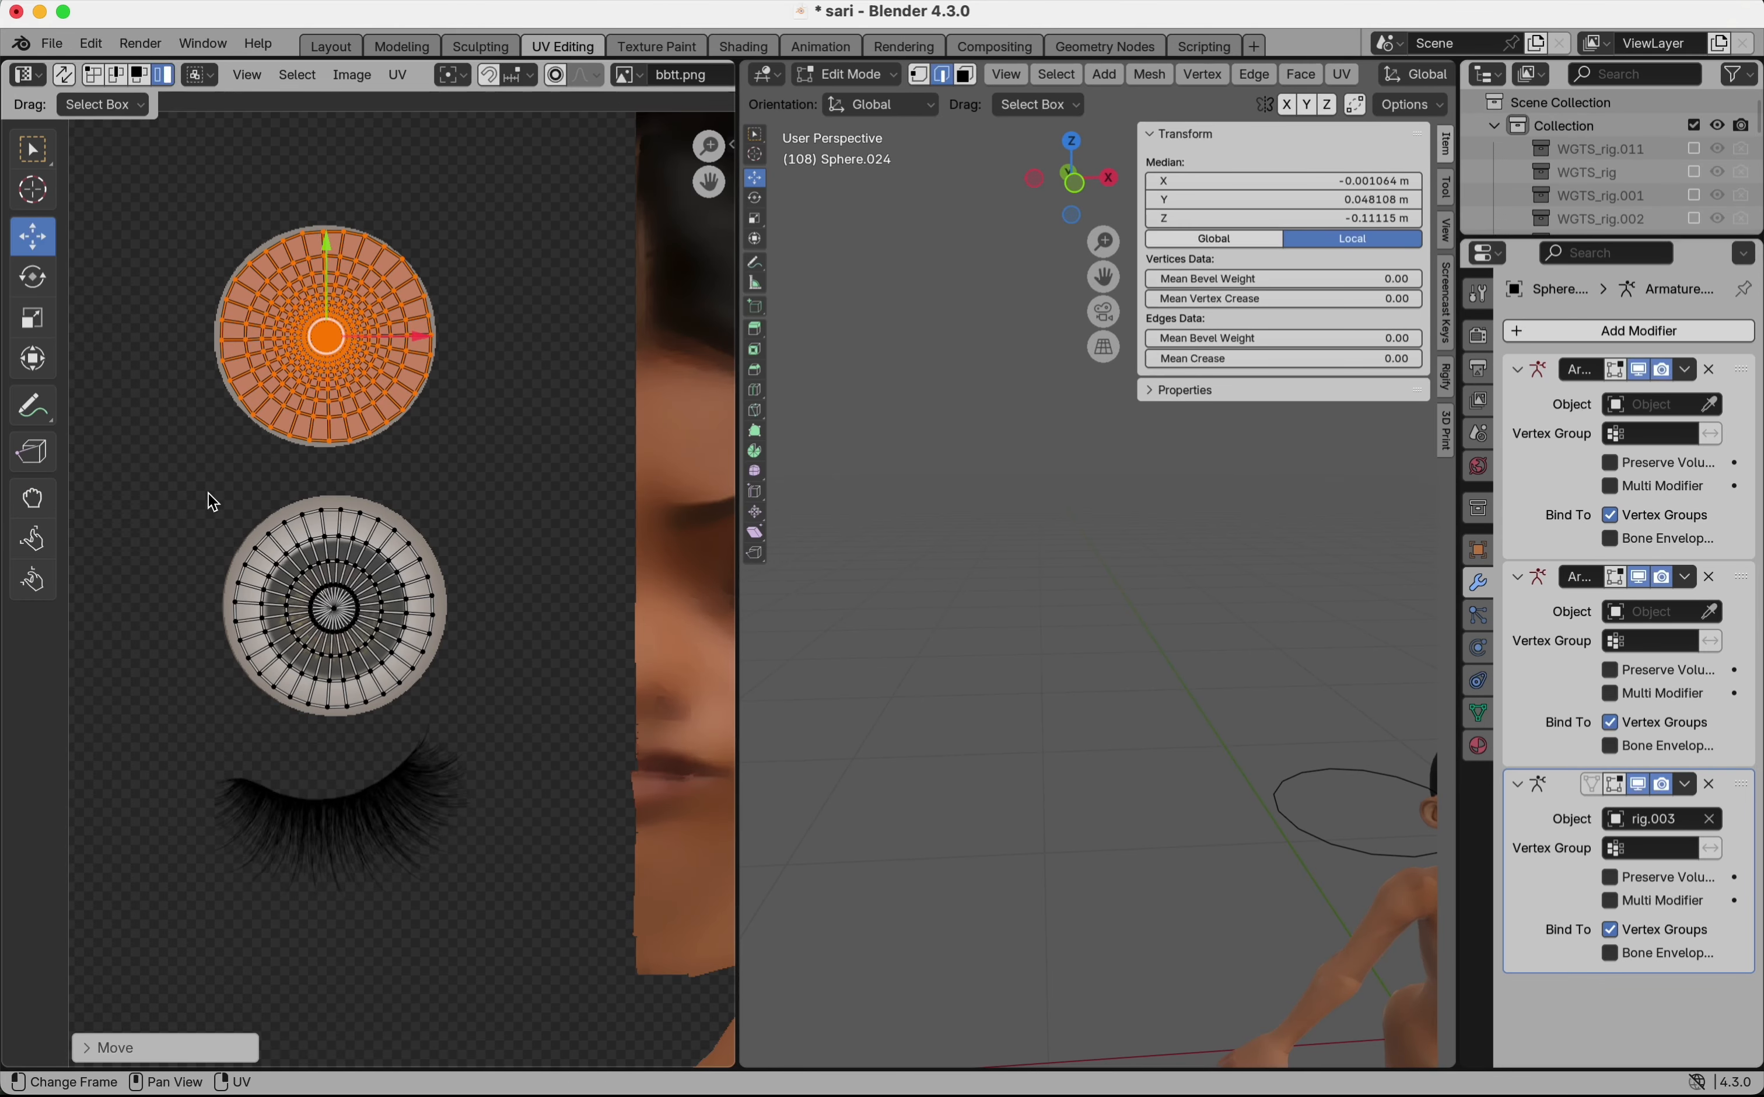
pyautogui.moveTo(459, 718); pyautogui.dragTo(459, 698)
pyautogui.press('g')
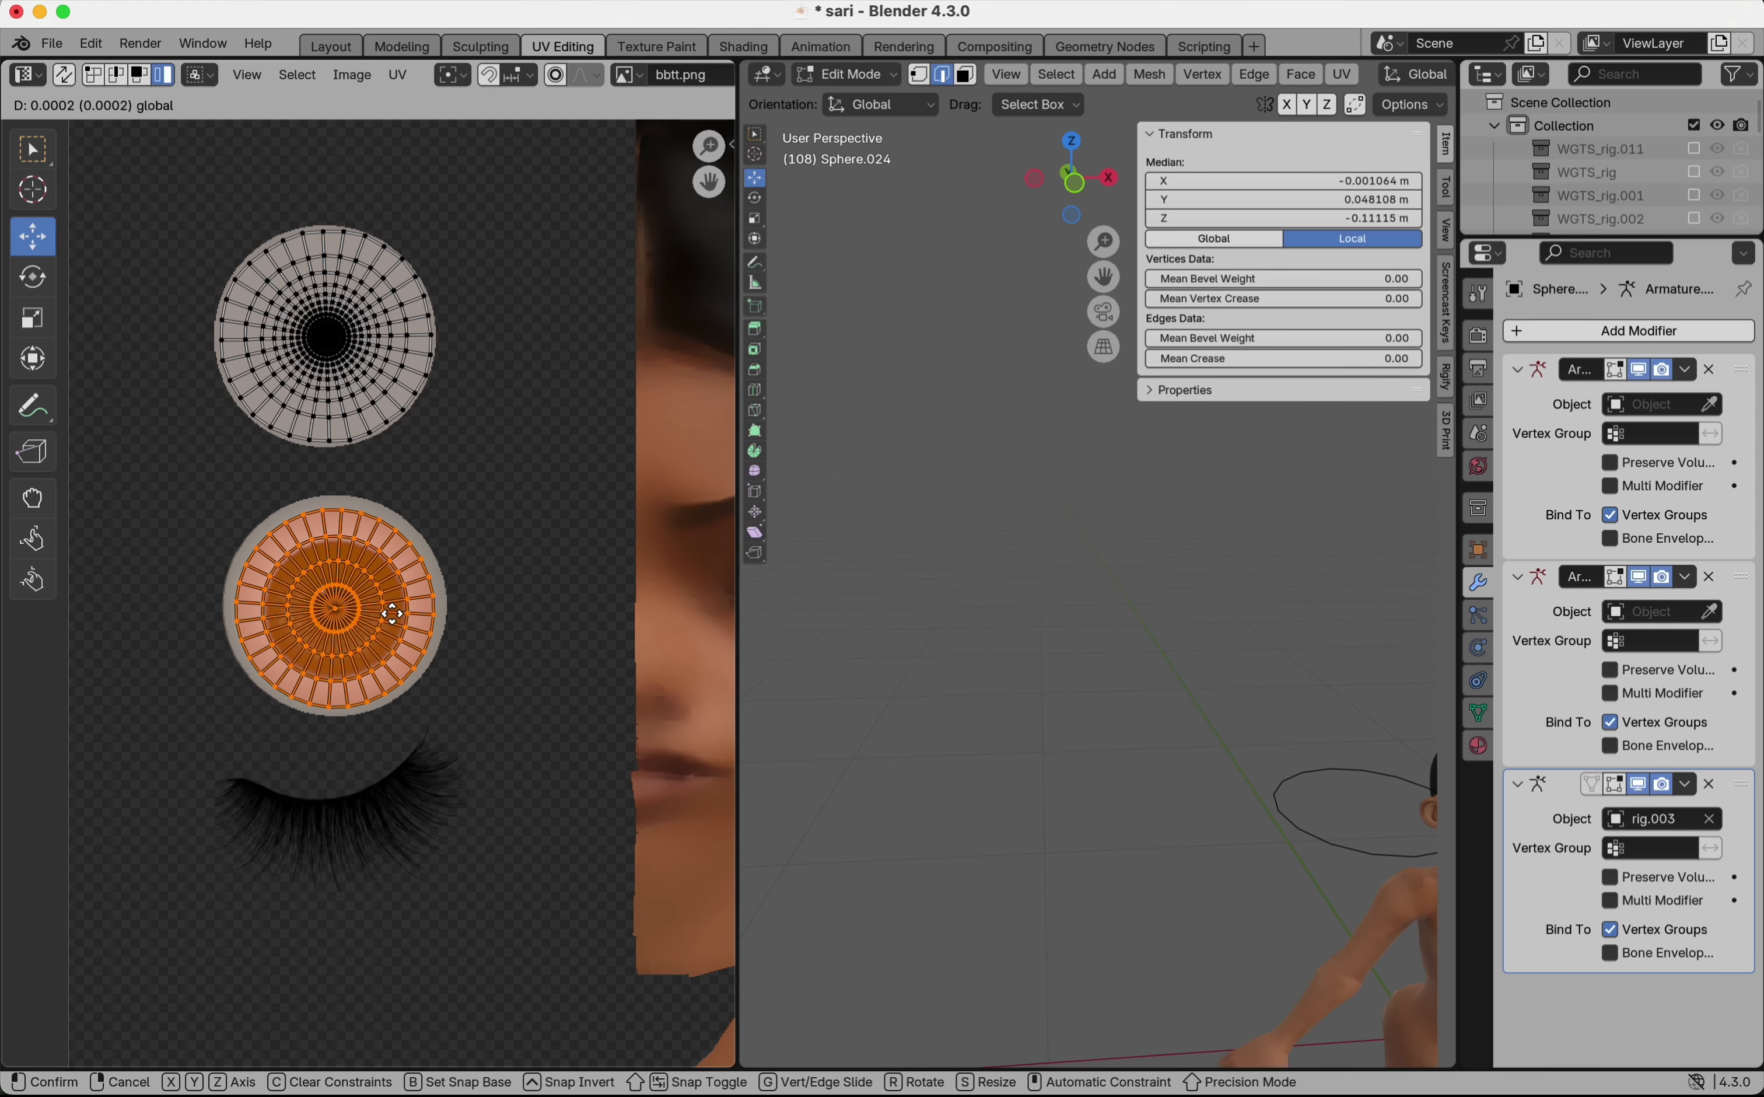
pyautogui.click(393, 614)
# - Return to the Layout workspace and inspect the textured eyeballs in Material Preview shading
pyautogui.click(330, 46)
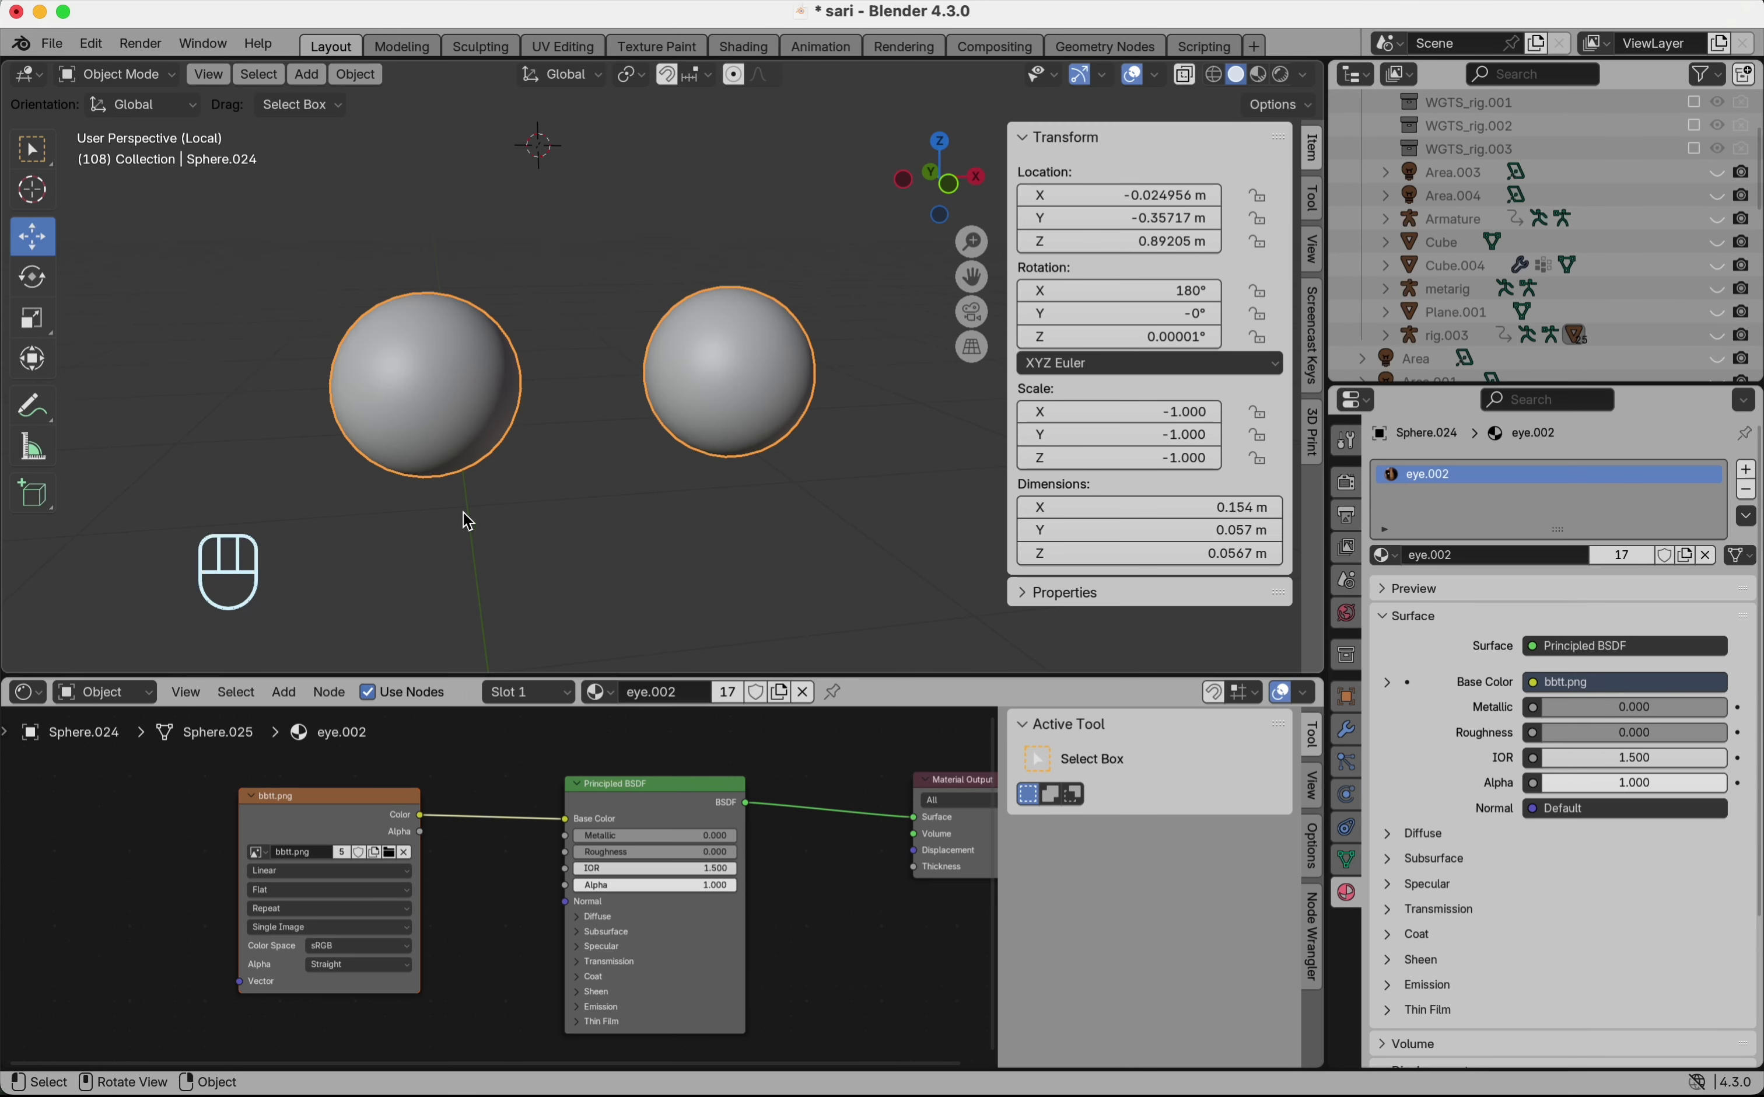
pyautogui.press('z')
pyautogui.click(482, 648)
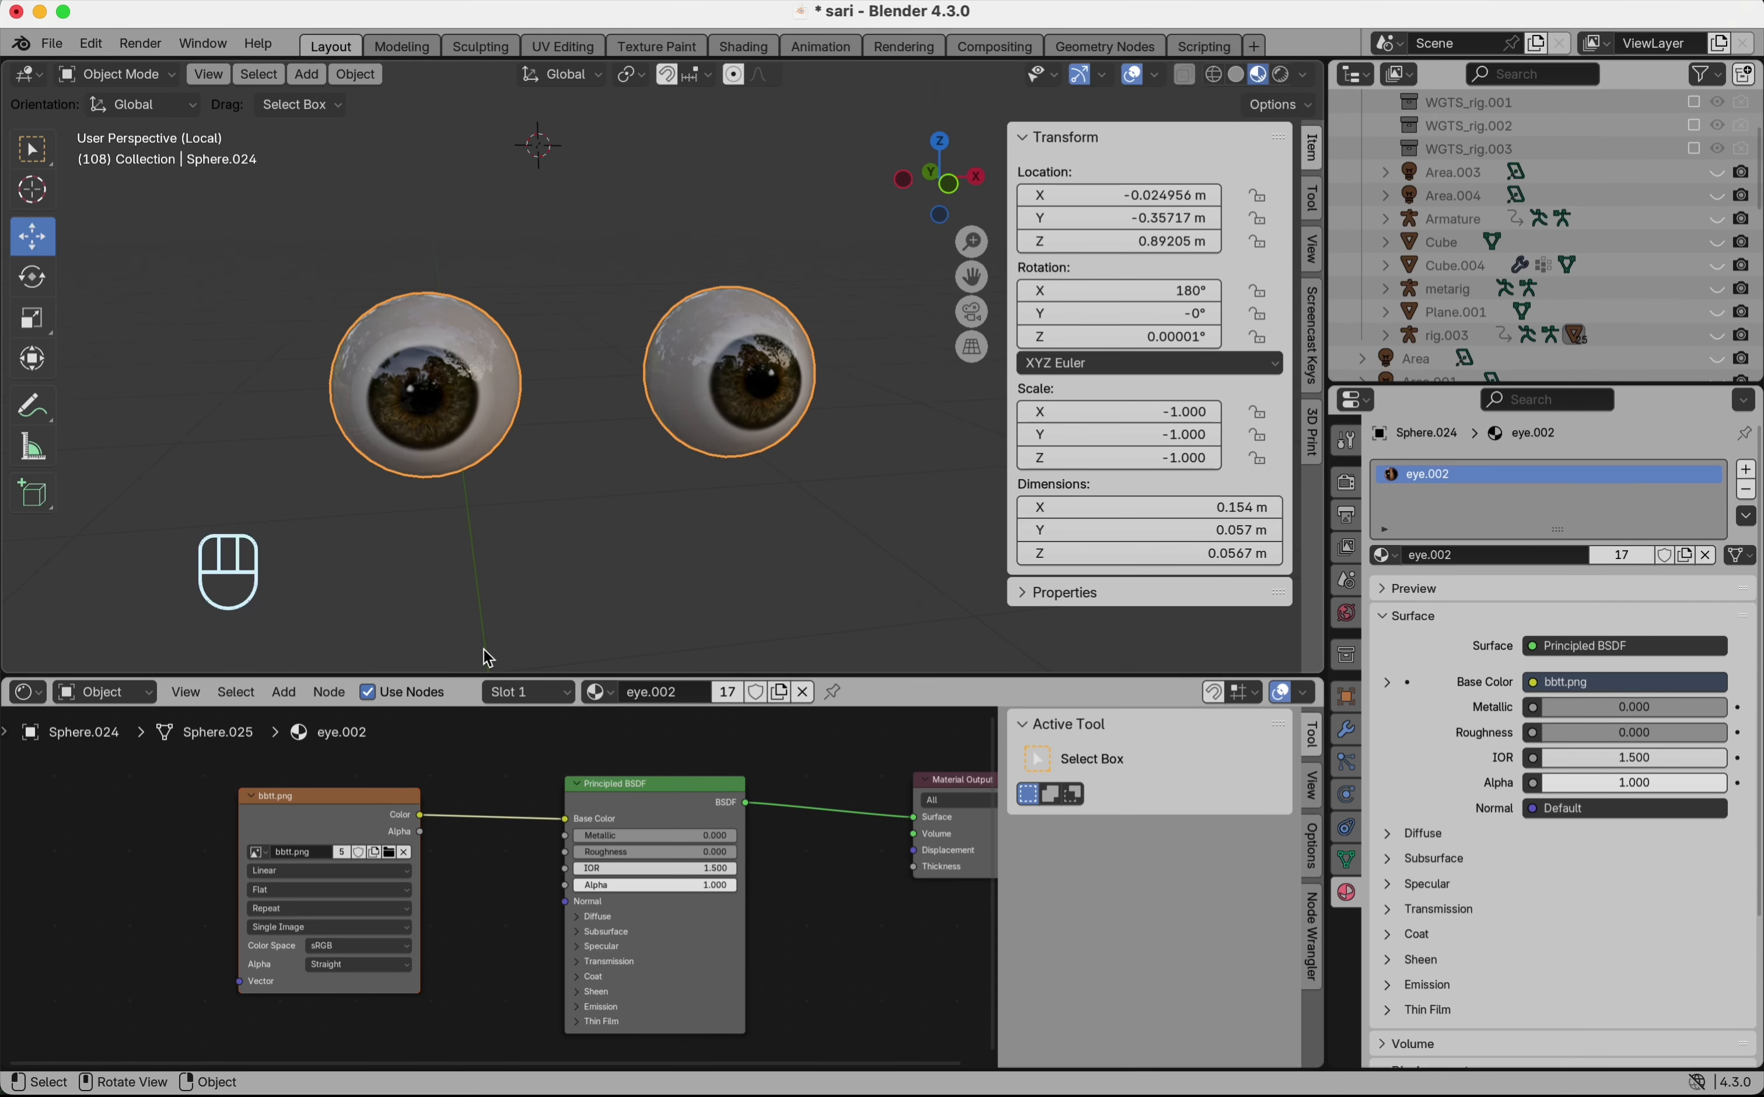
pyautogui.scroll(5, 467, 449)
pyautogui.hscroll(-5, 467, 450)
pyautogui.hscroll(3, 467, 449)
pyautogui.hscroll(-3, 467, 449)
# - Delete the selected eyeball object and leave local view to show the whole character
pyautogui.press('x')
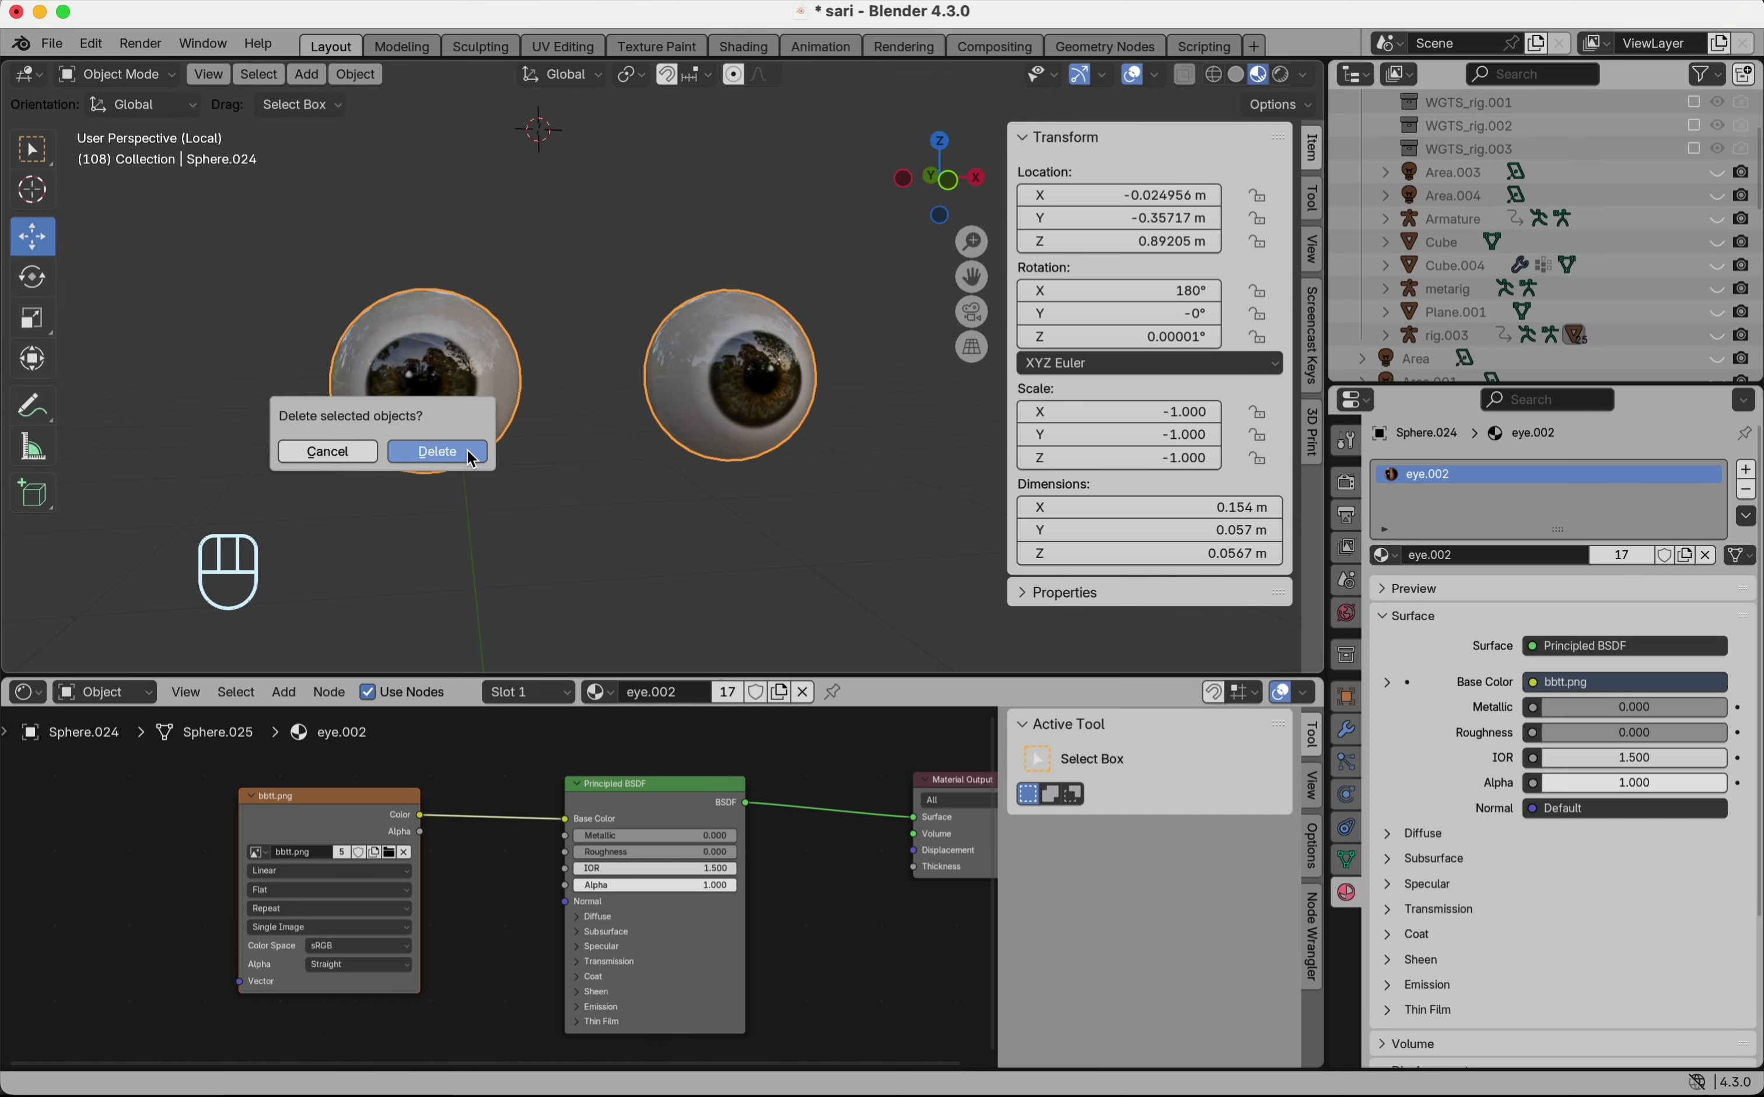
pyautogui.press('KP_Divide')
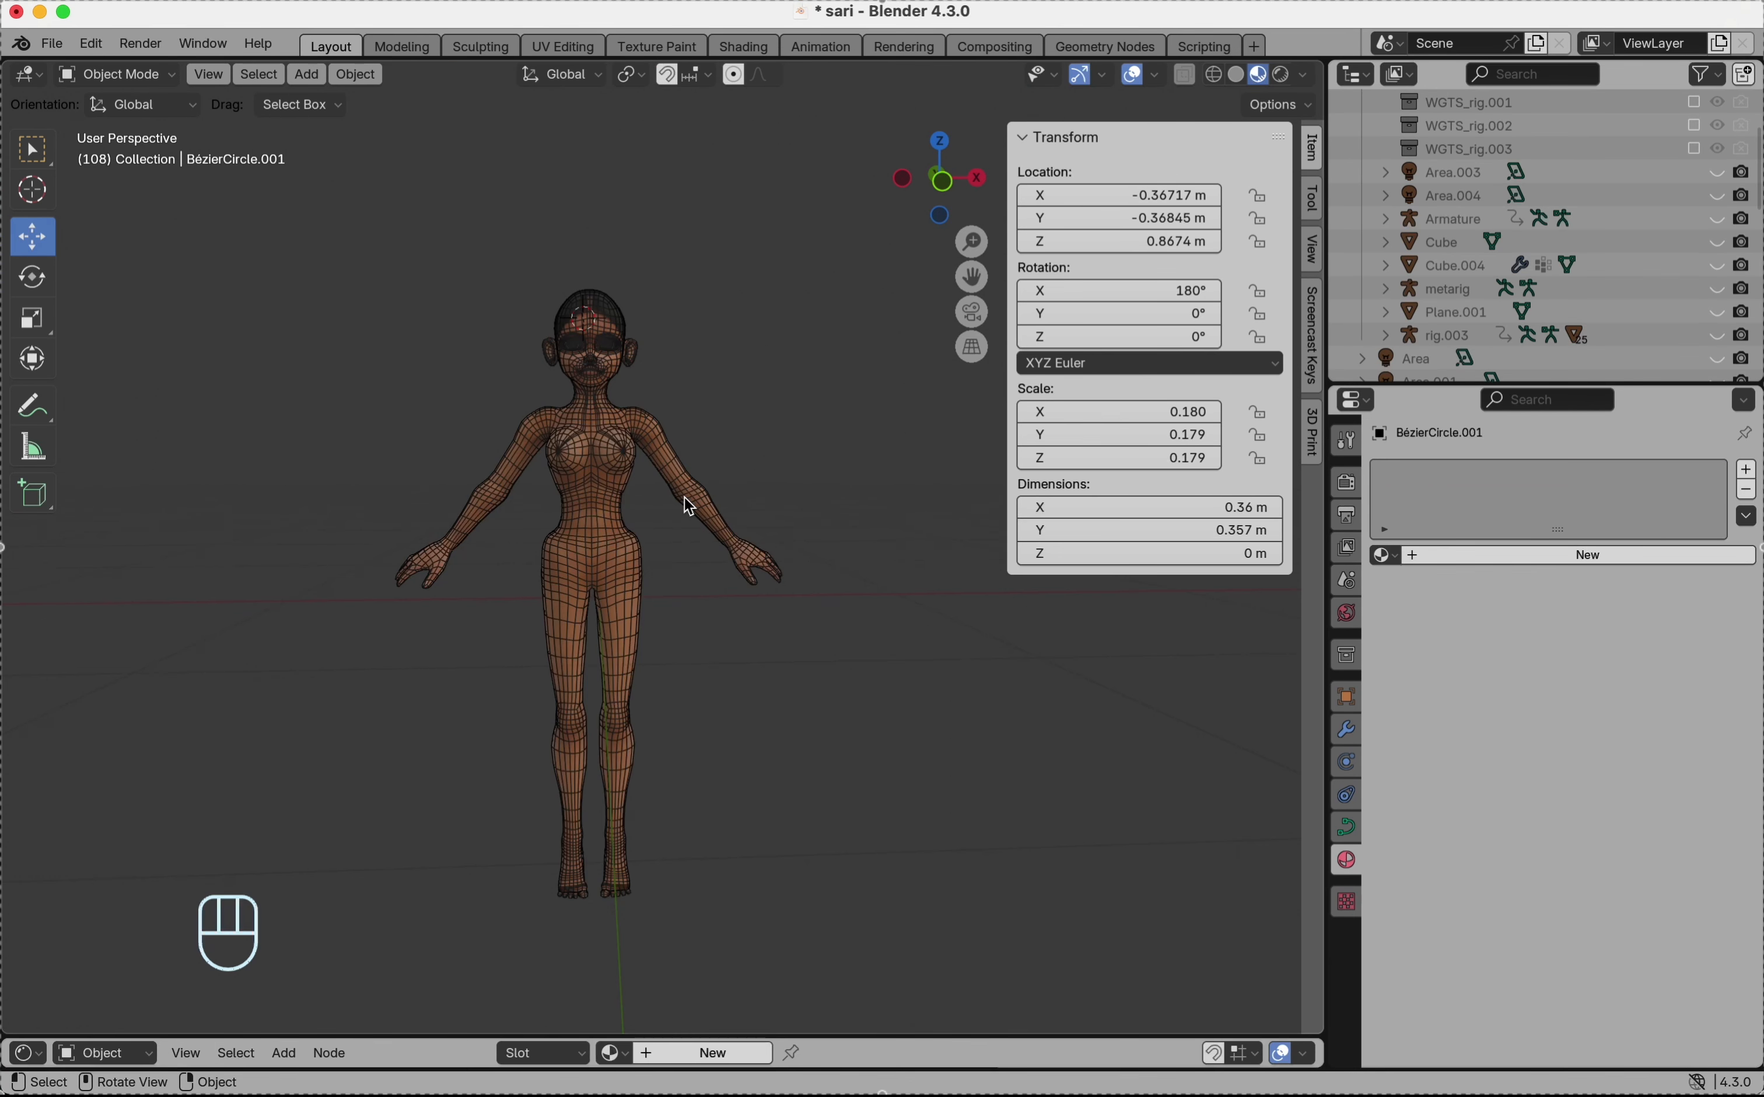
# - Examine the textured character's wireframe from the front and sides, placing the 3D cursor in the empty space beside its feet
pyautogui.hscroll(-5, 685, 496)
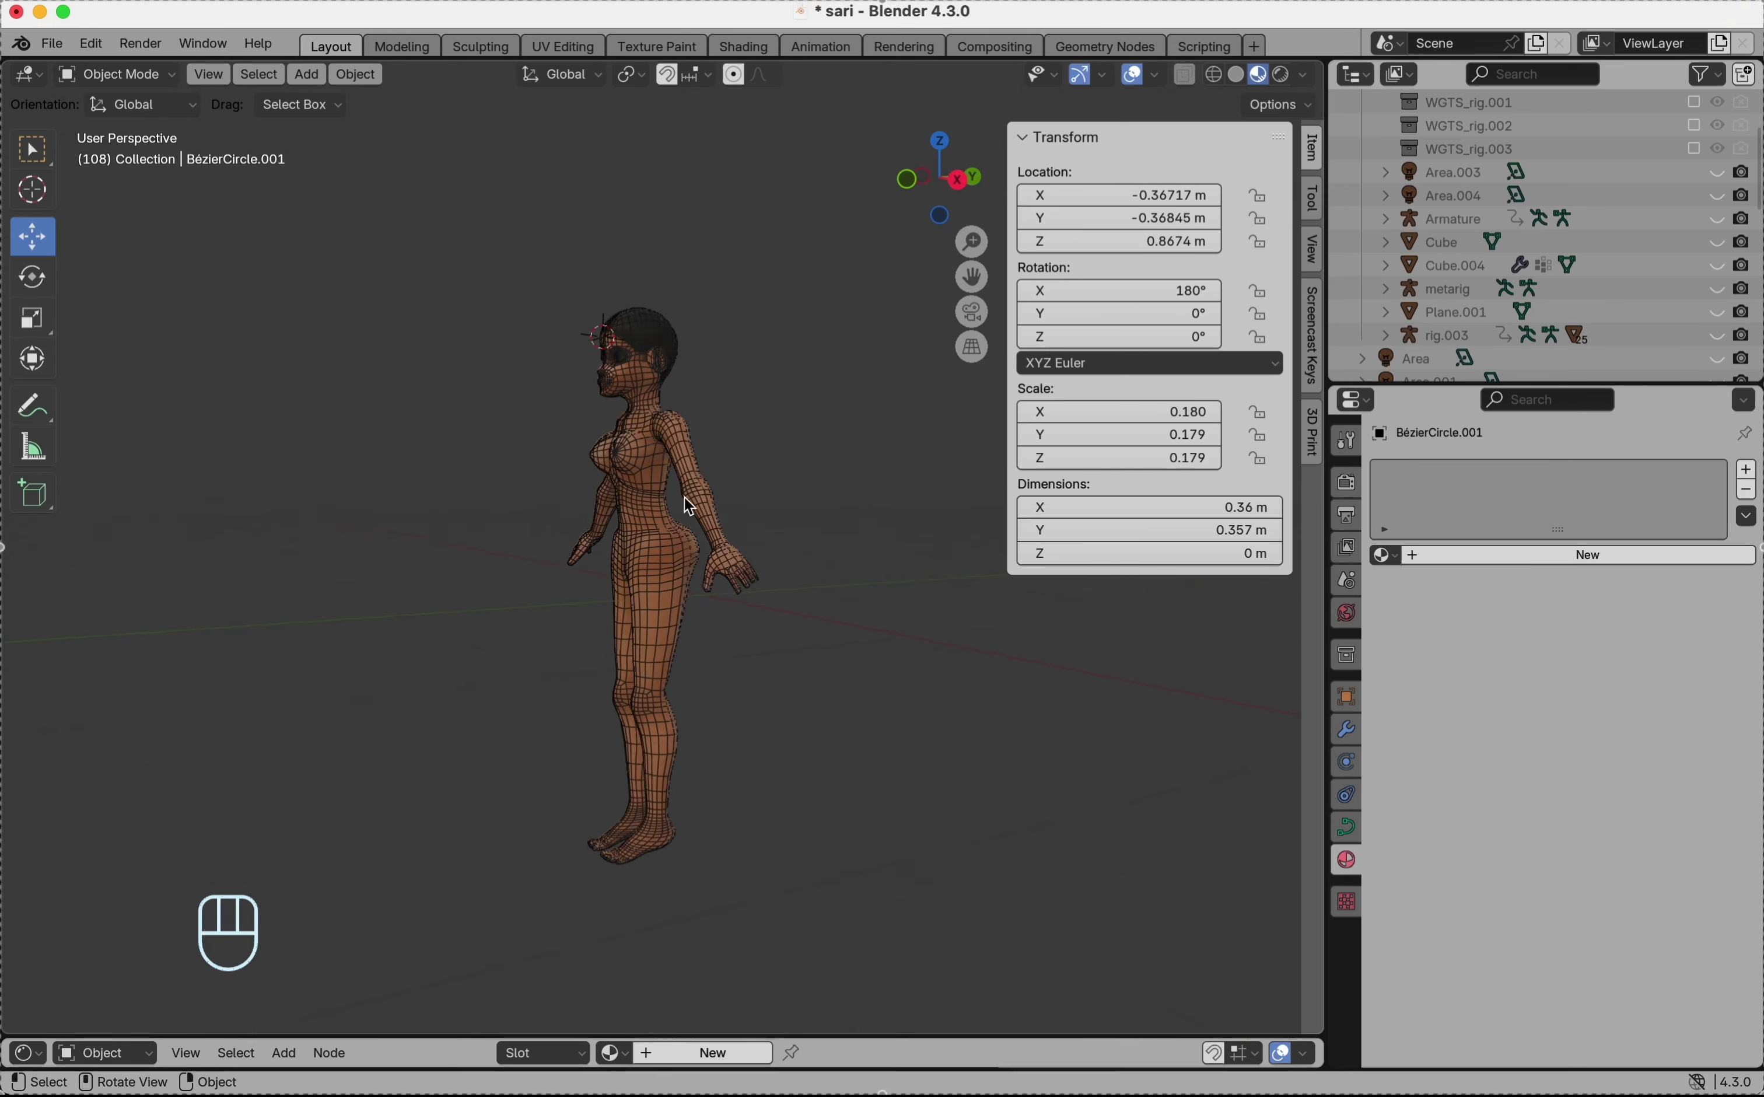
pyautogui.hscroll(10, 685, 496)
pyautogui.hscroll(-8, 685, 496)
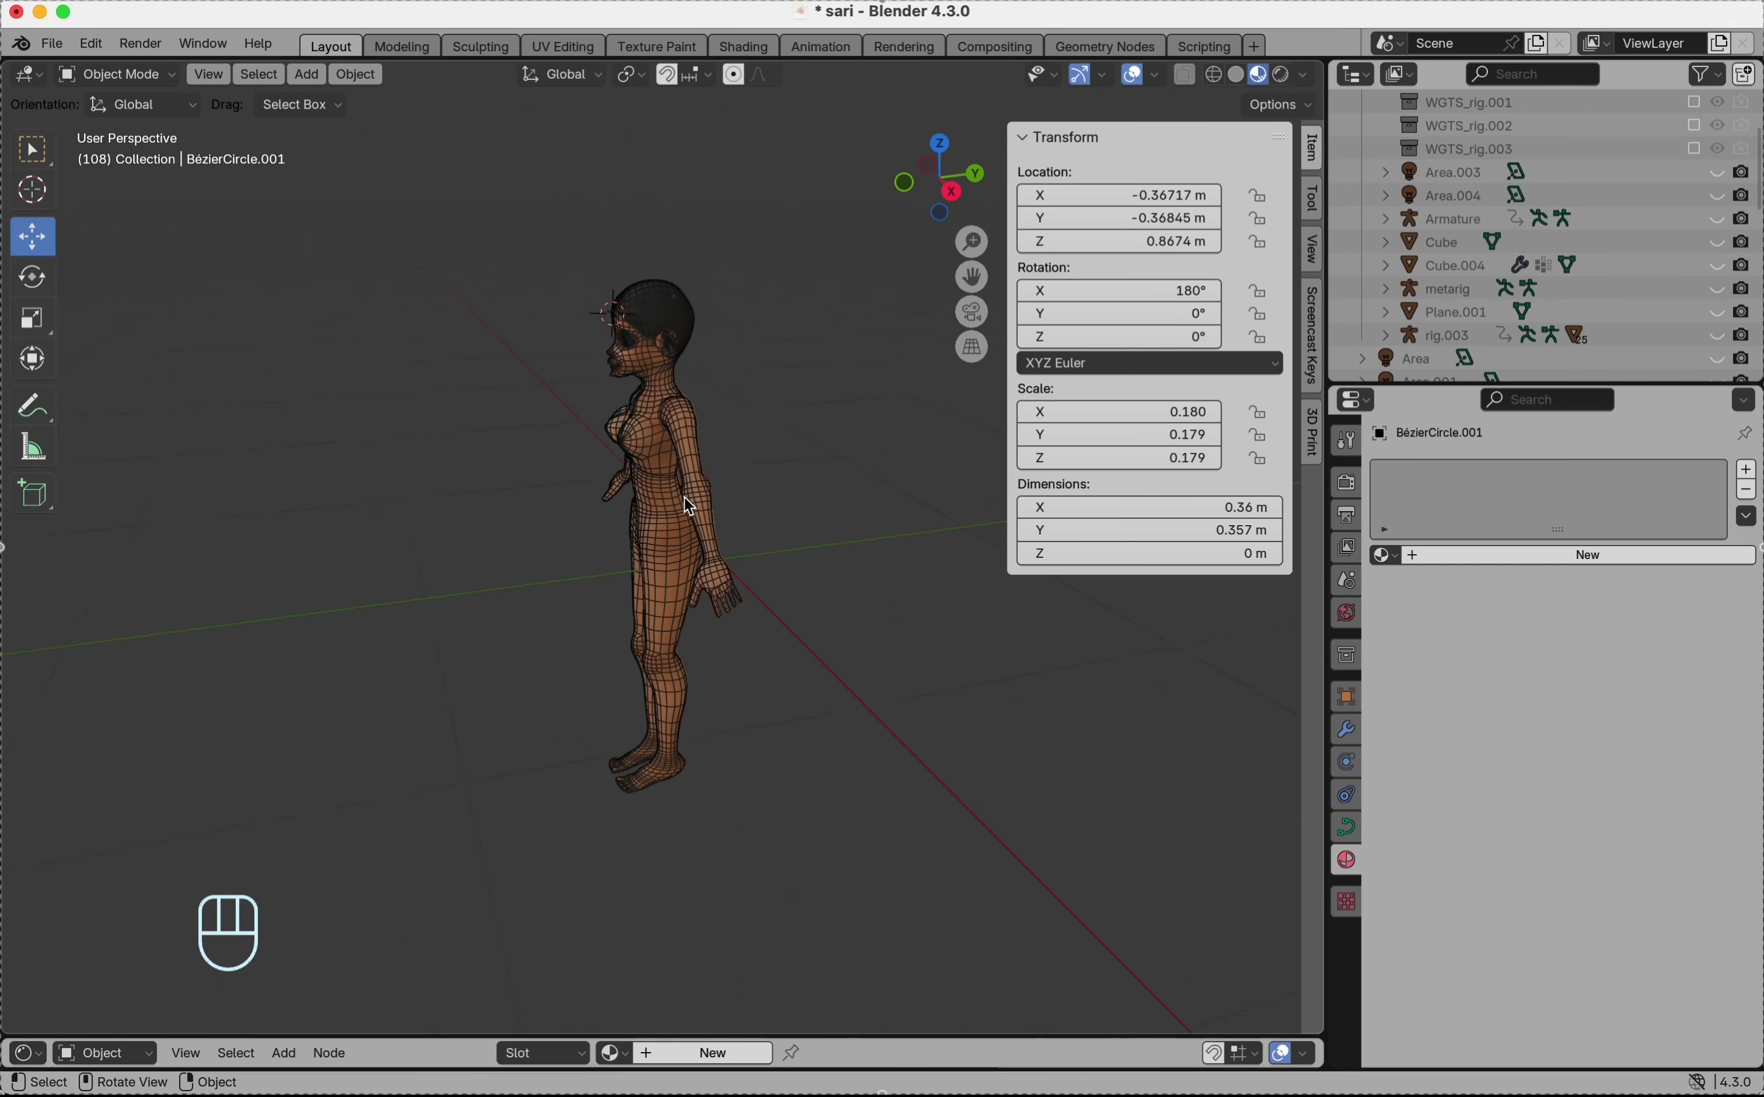
pyautogui.hscroll(-10, 685, 496)
pyautogui.hscroll(2, 685, 496)
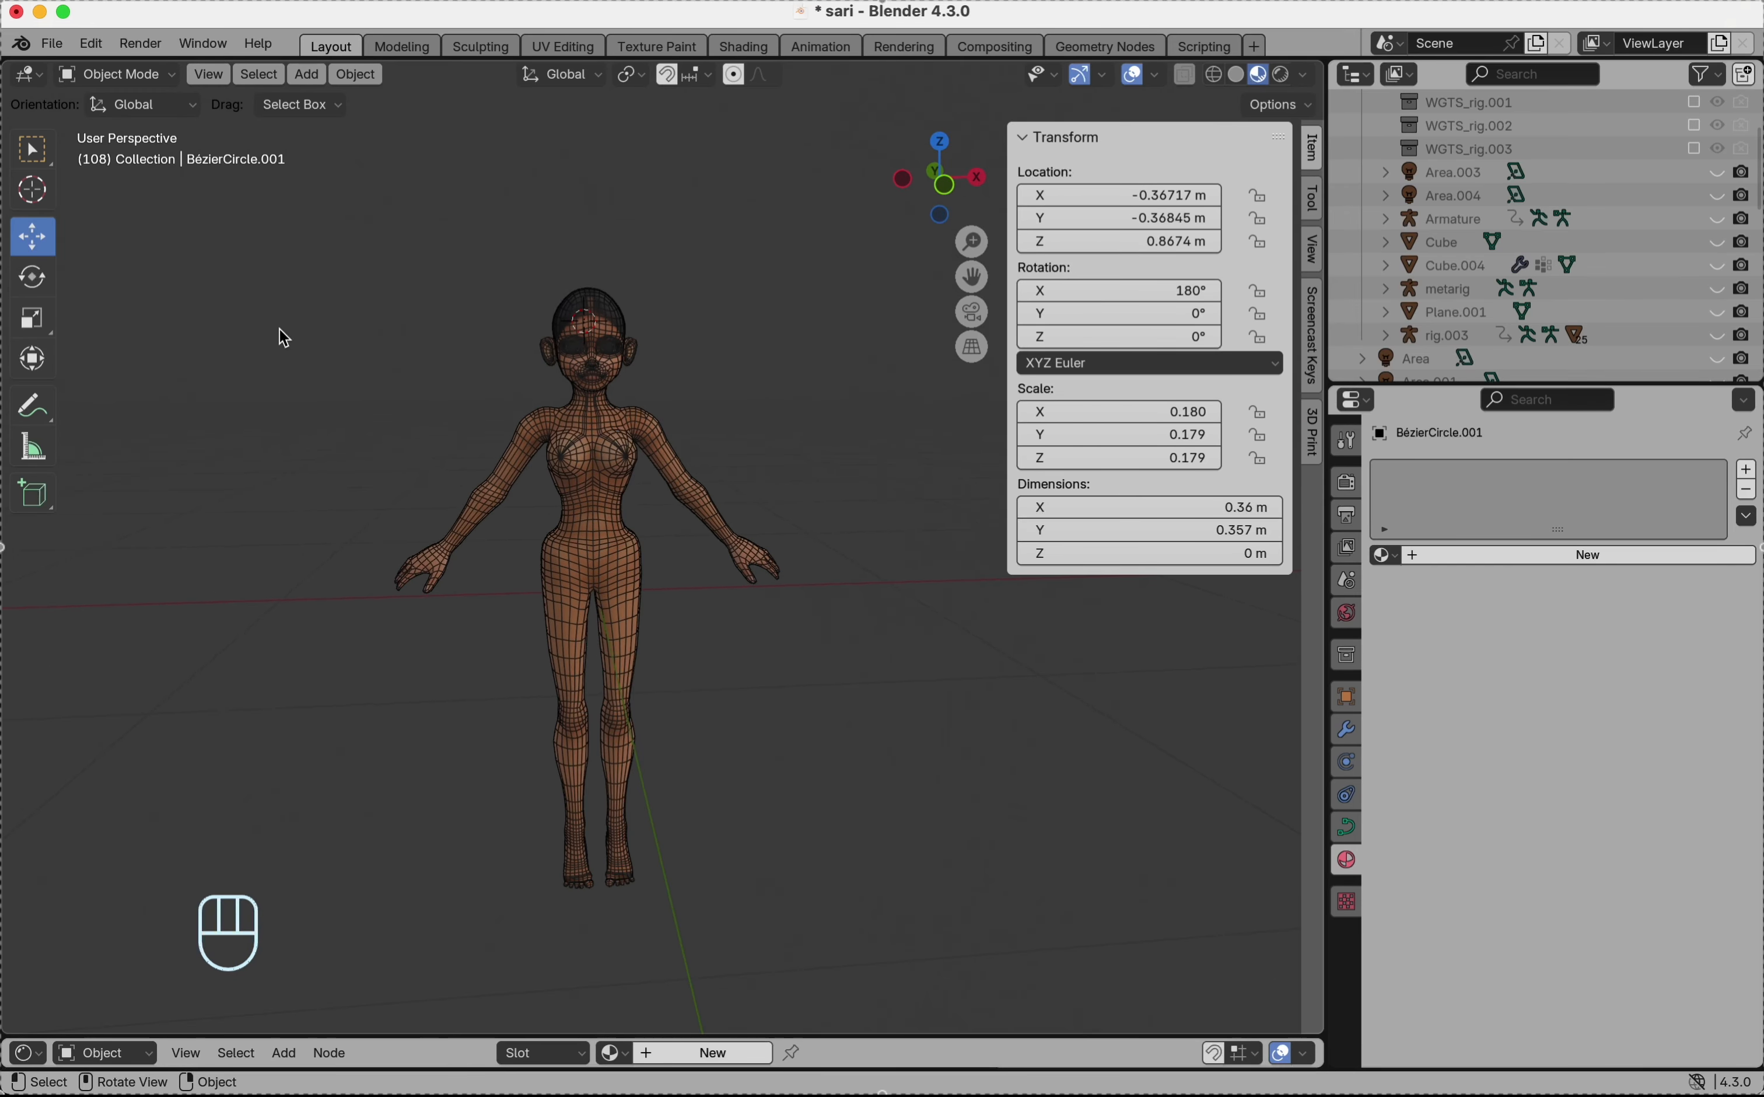
pyautogui.click(32, 192)
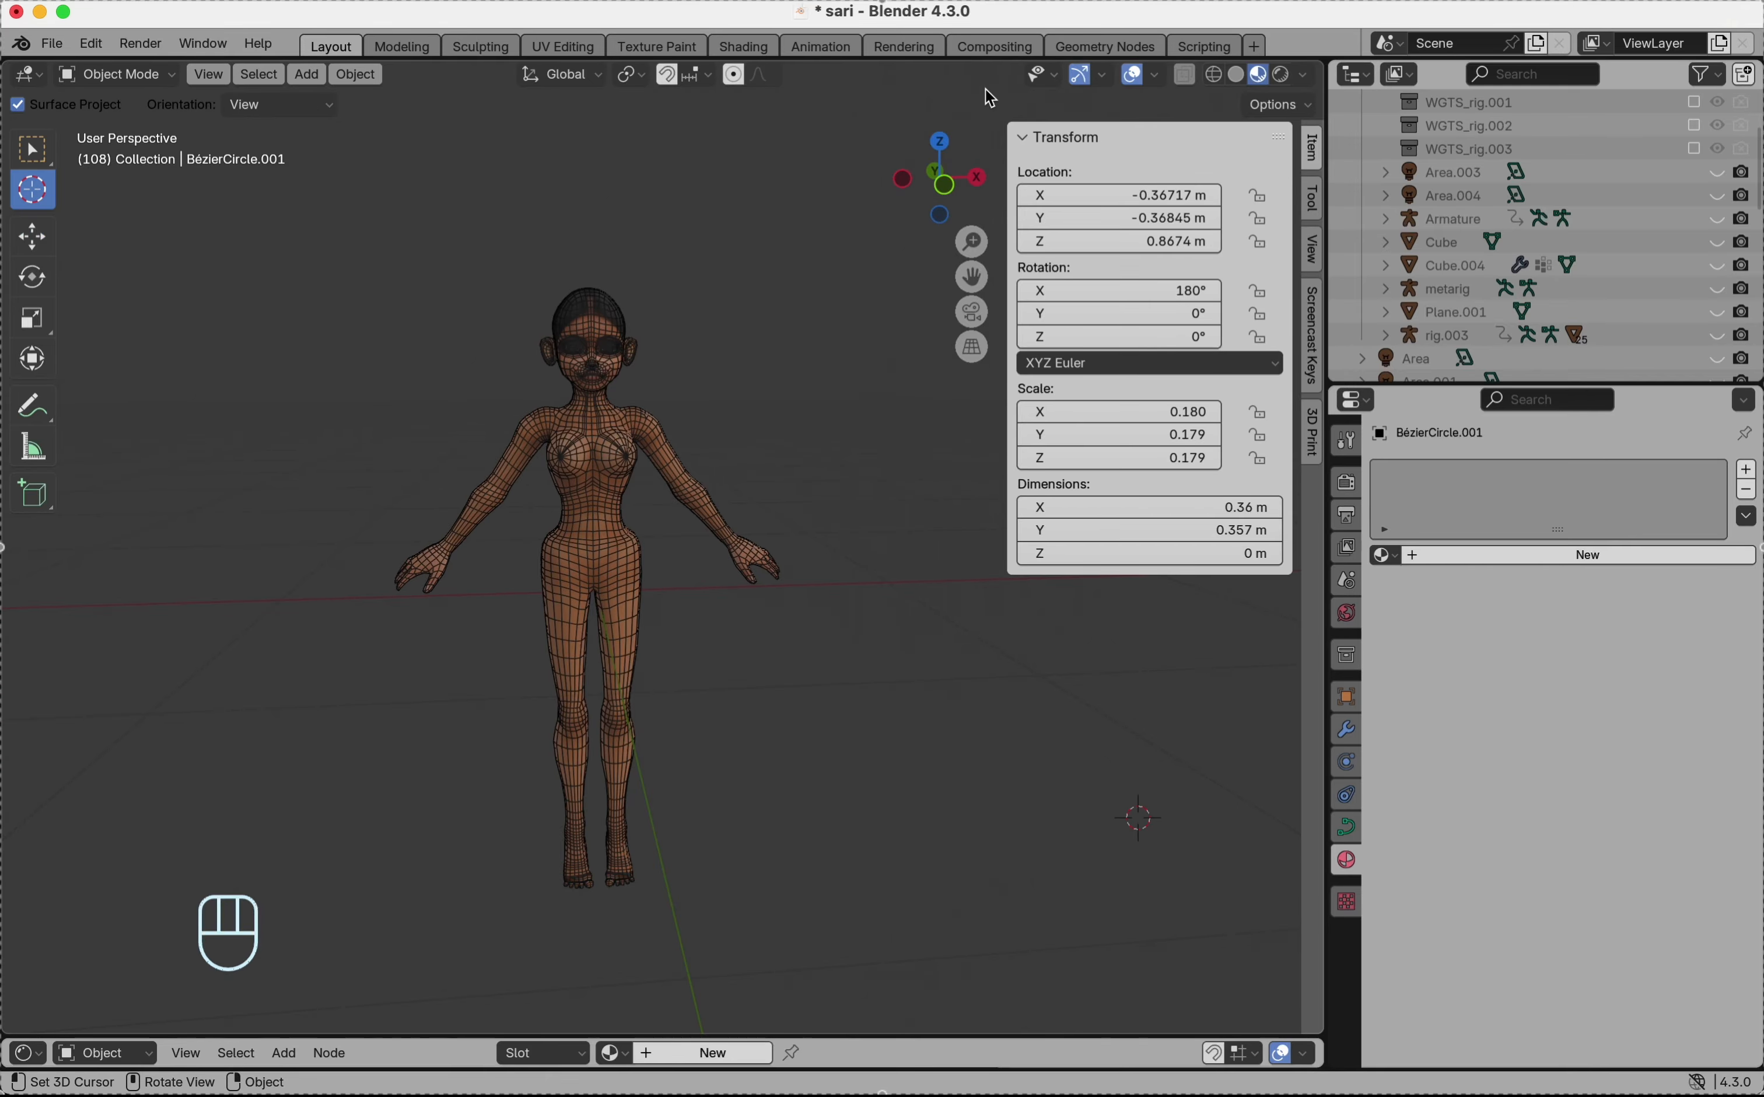
pyautogui.hscroll(10, 588, 350)
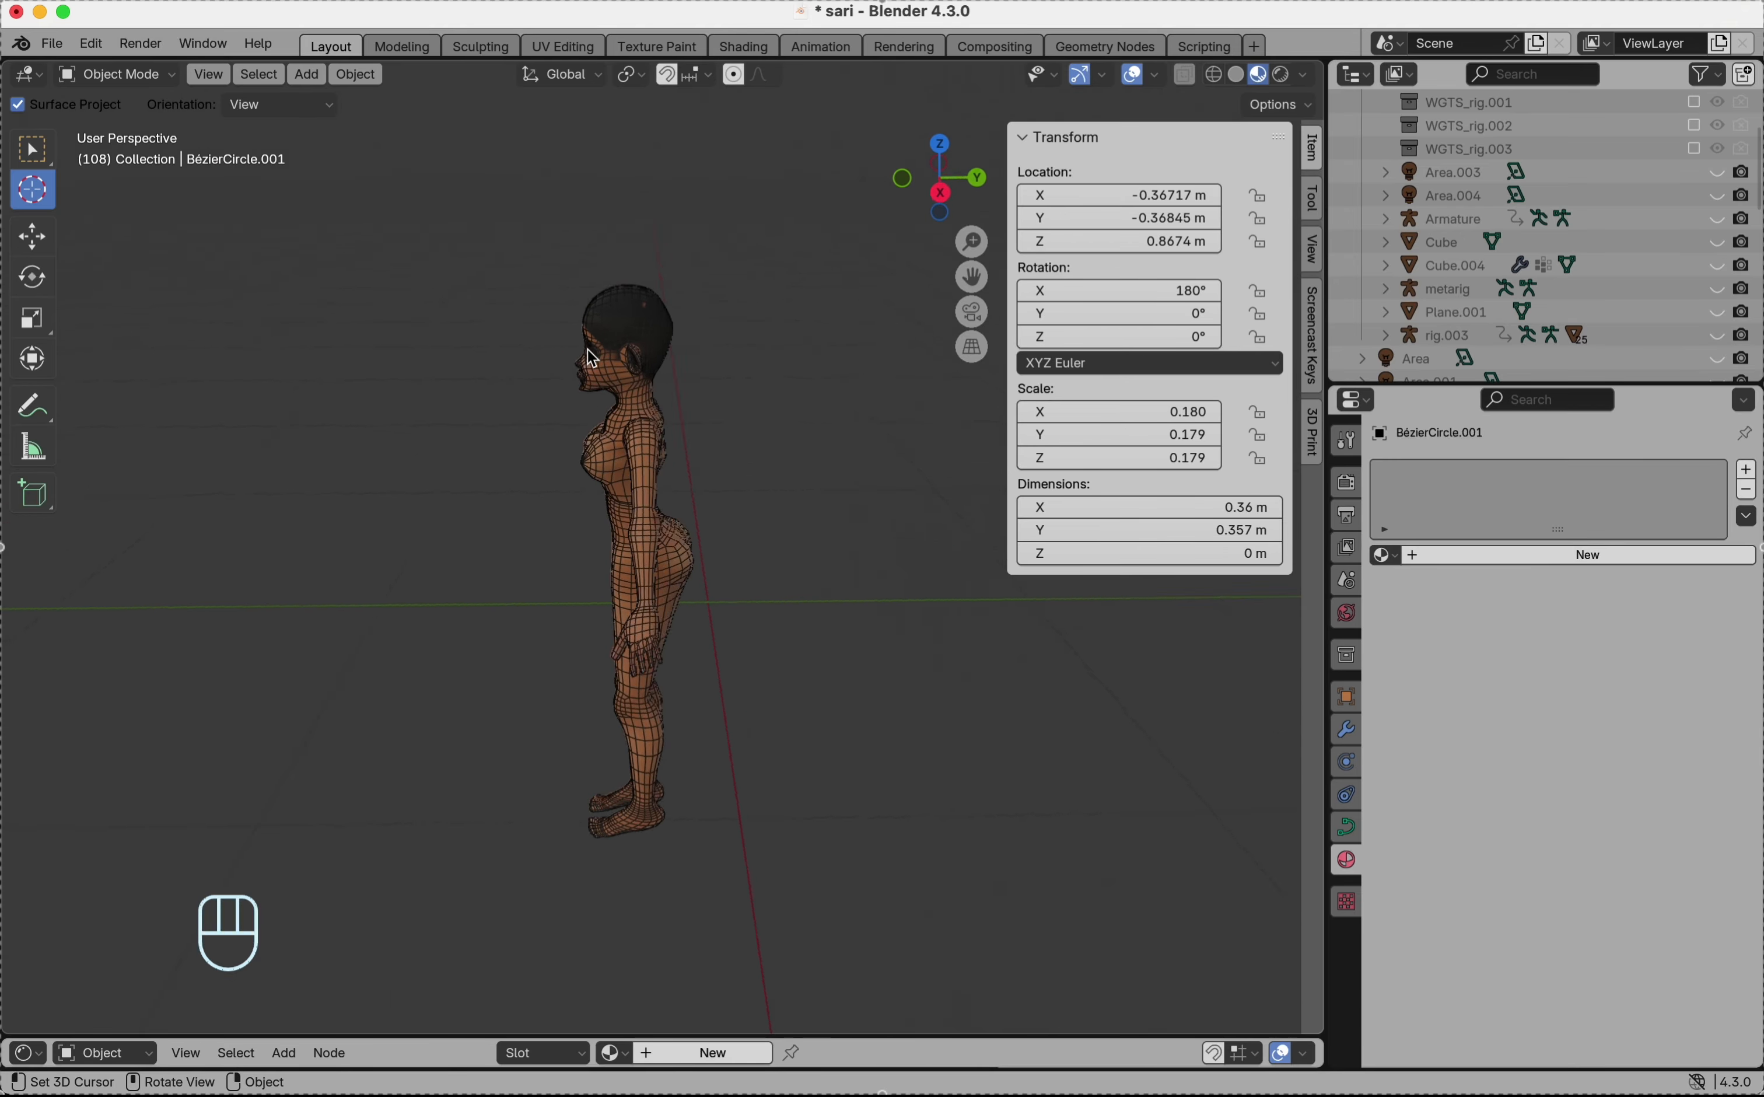
pyautogui.hscroll(15, 591, 357)
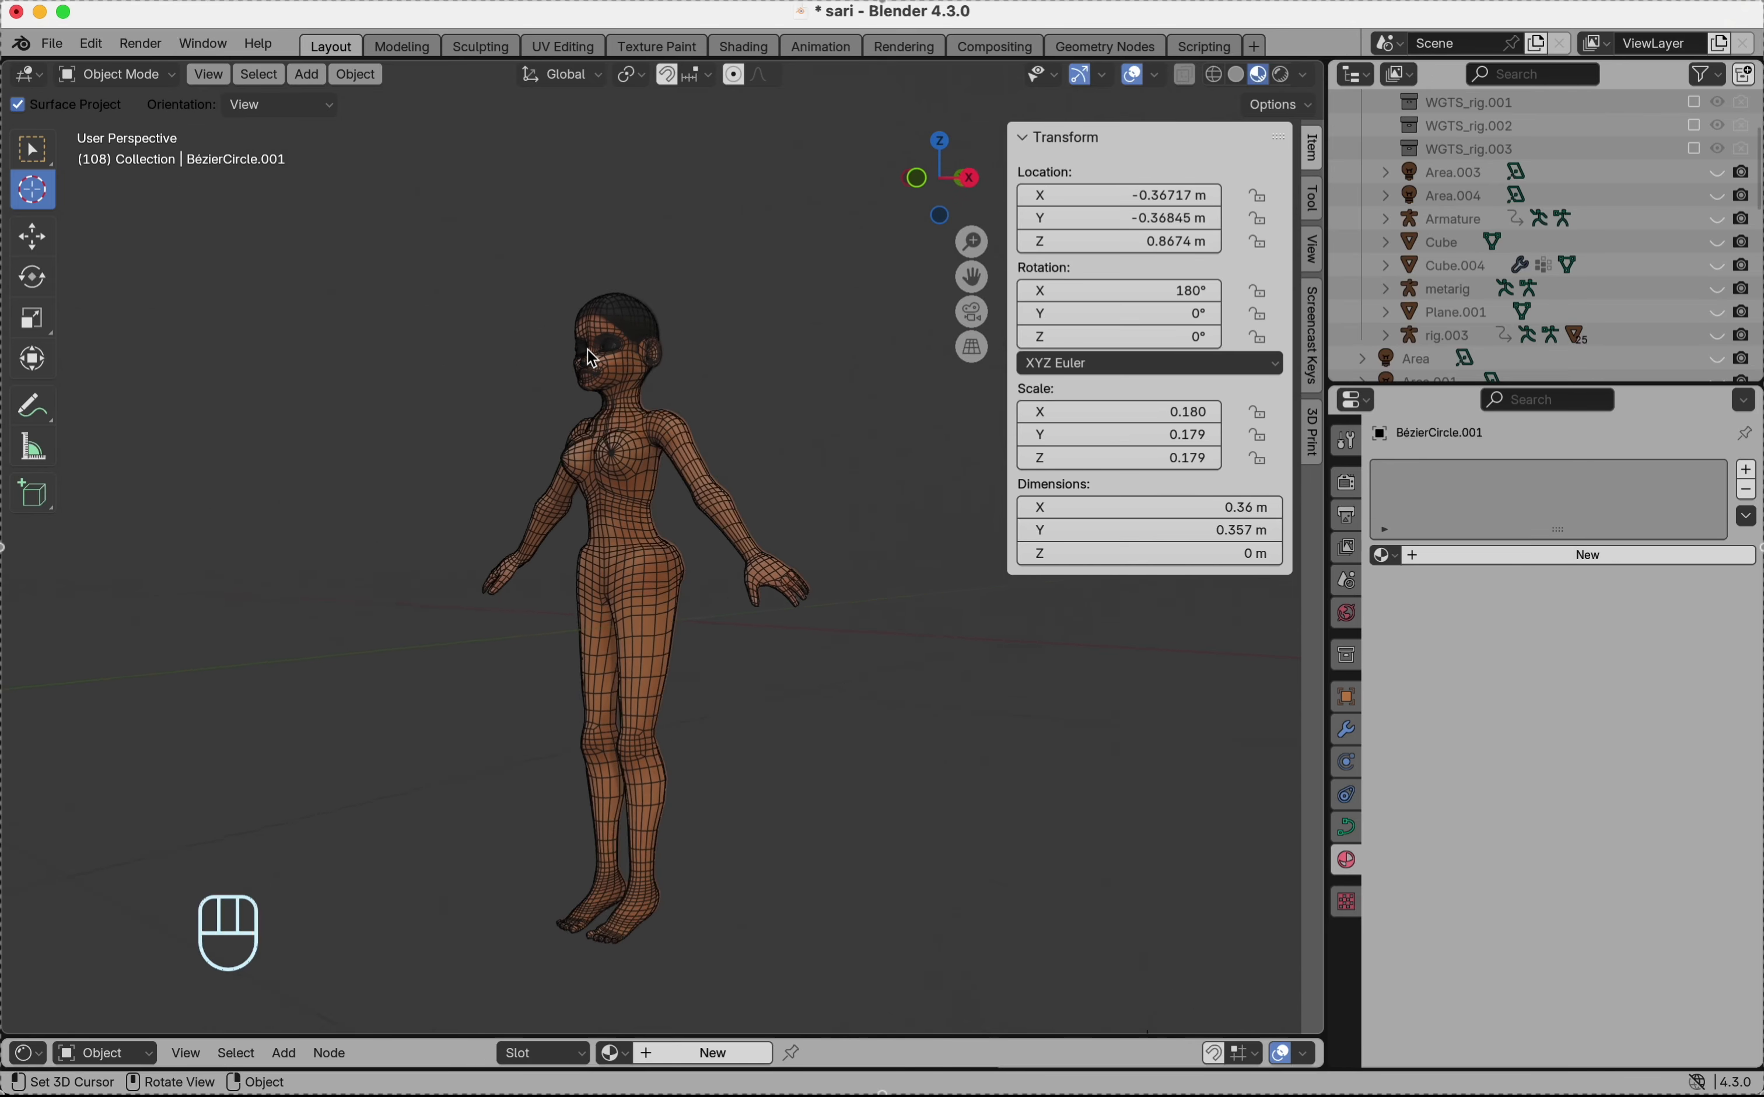
pyautogui.scroll(-3, 591, 358)
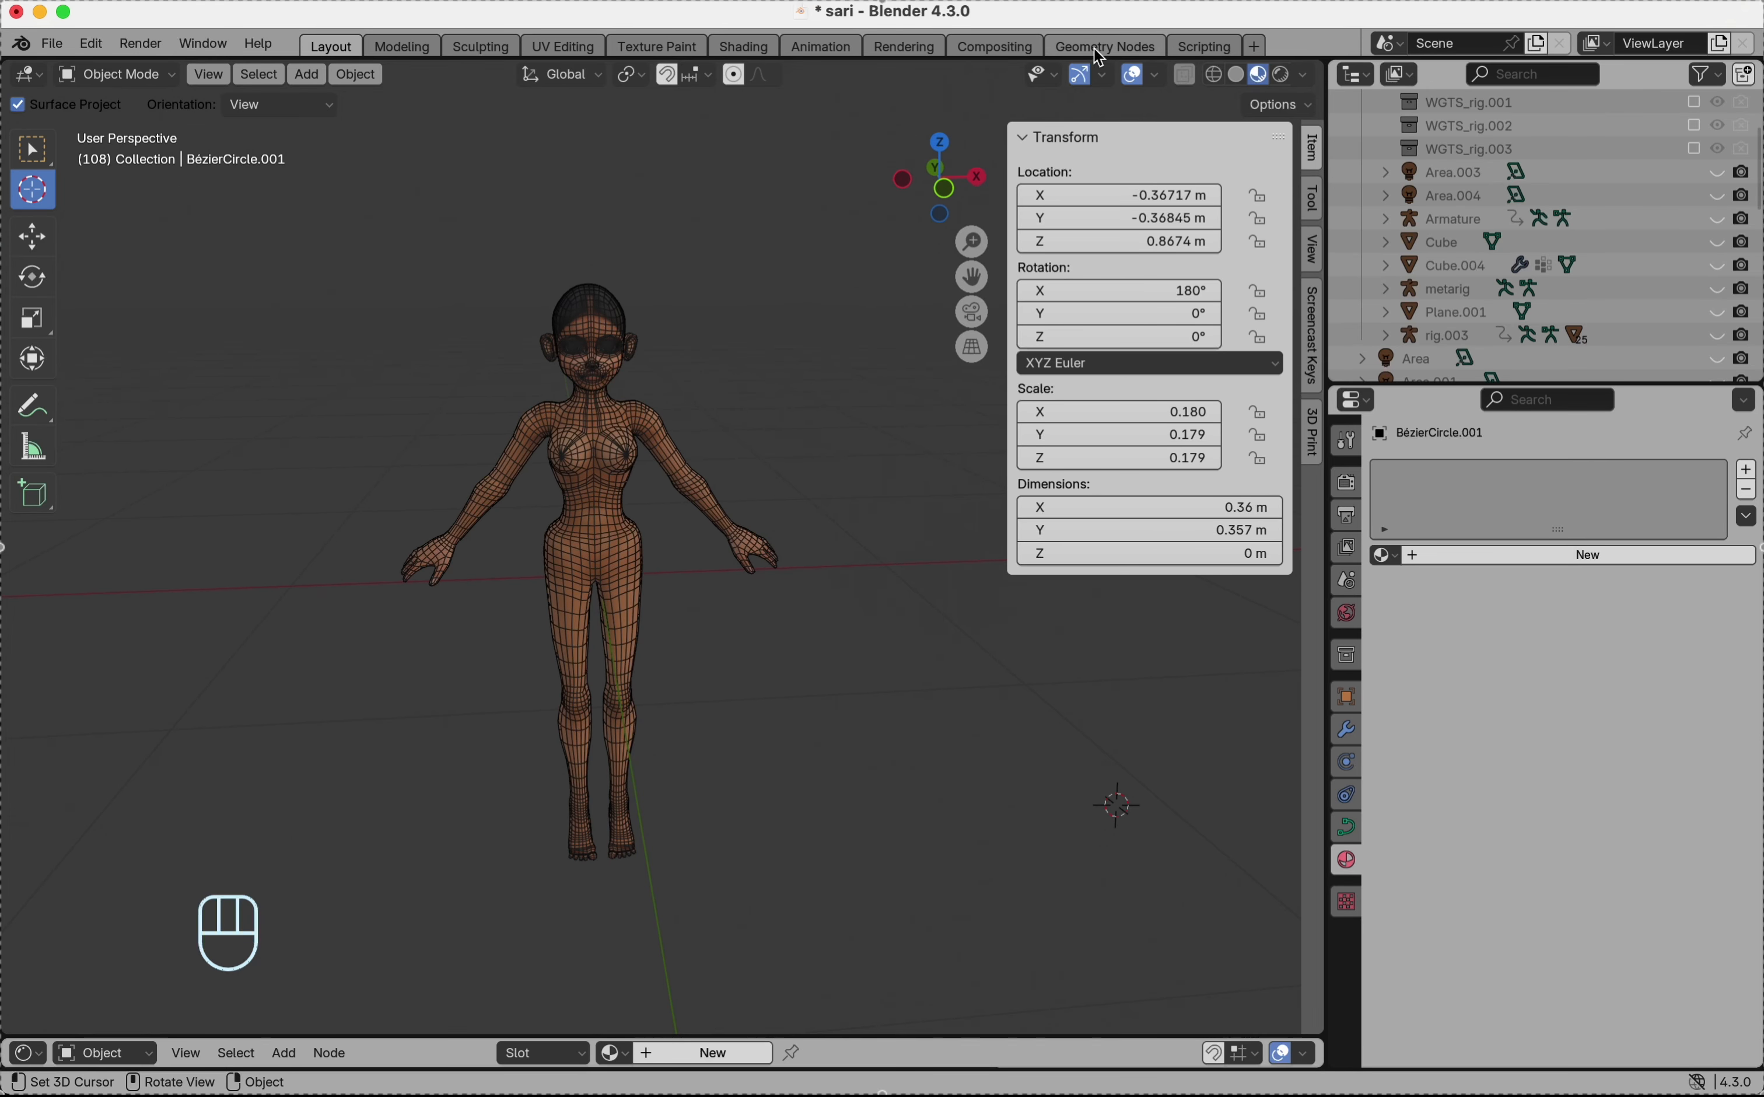
# - Hide the viewport overlays and examine the character's painted face, hair and eyes from the front and both sides
pyautogui.click(1133, 75)
pyautogui.hscroll(-10, 598, 378)
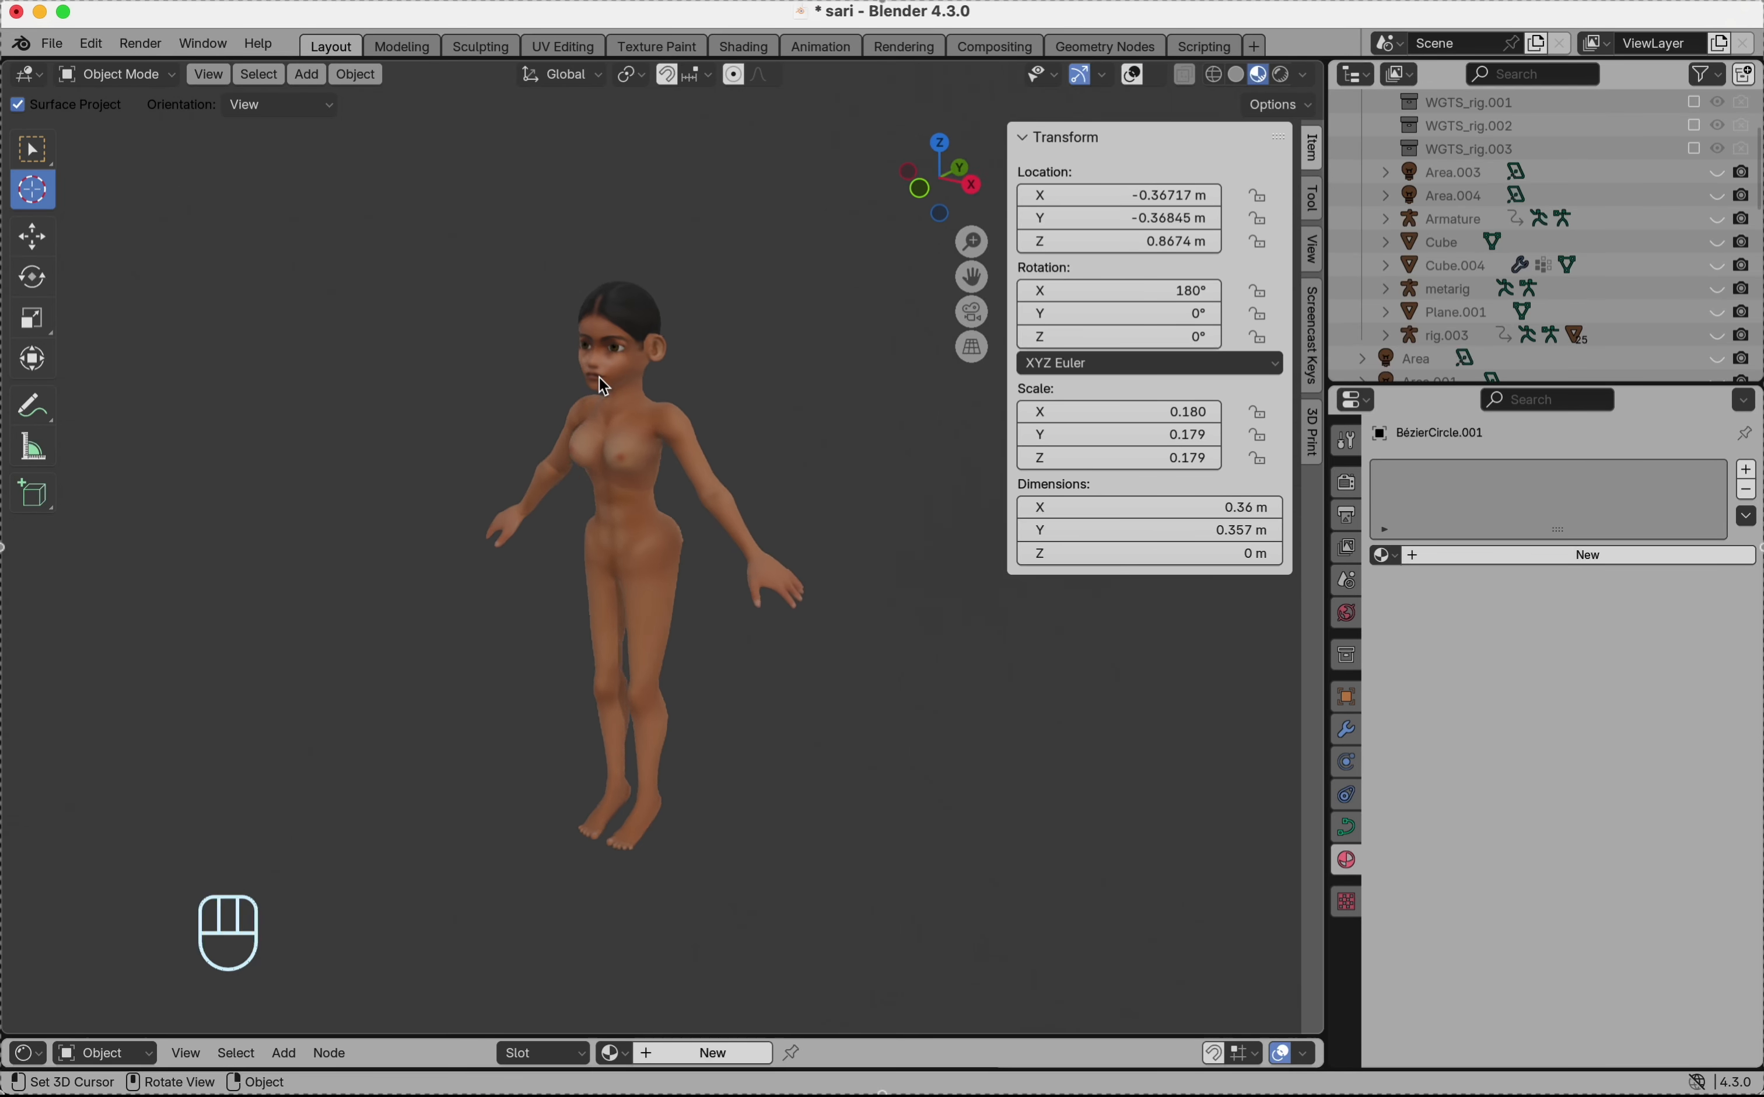
pyautogui.hscroll(10, 598, 378)
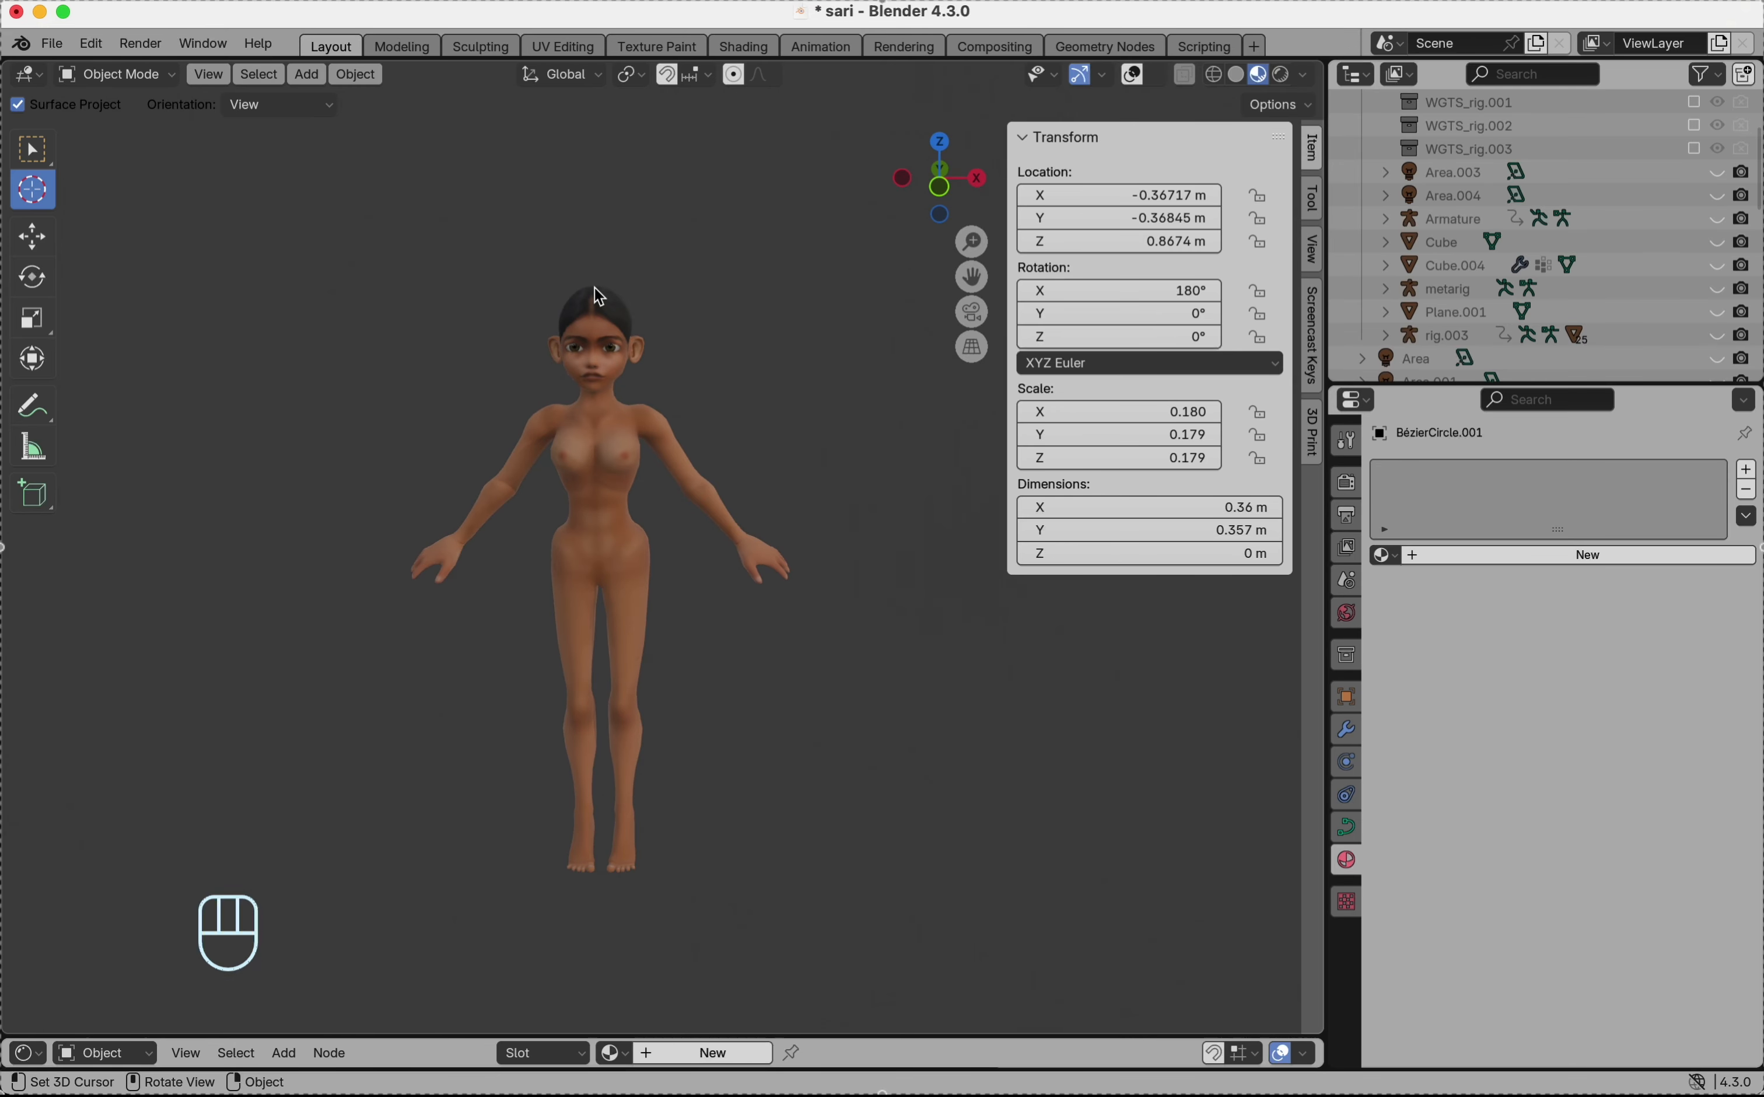
pyautogui.scroll(10, 594, 287)
pyautogui.scroll(2, 594, 286)
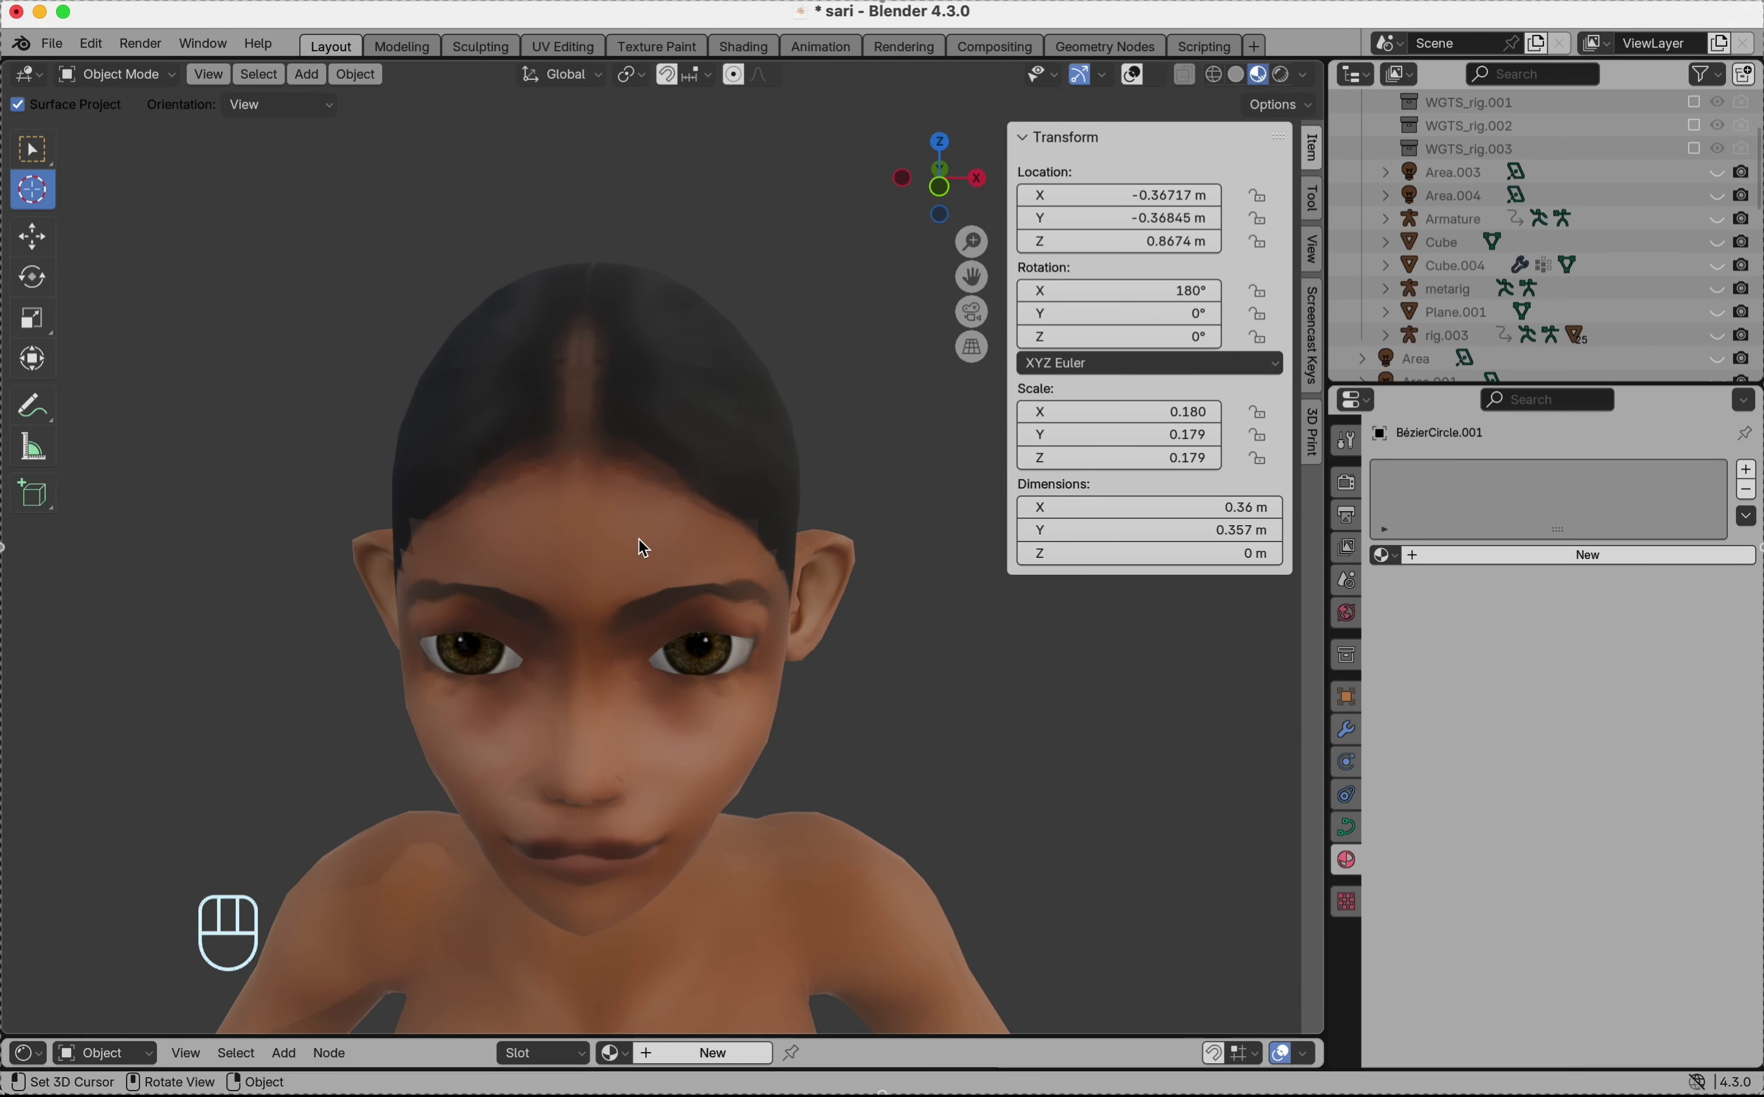
pyautogui.scroll(-5, 640, 602)
pyautogui.hscroll(5, 640, 602)
pyautogui.hscroll(-10, 640, 604)
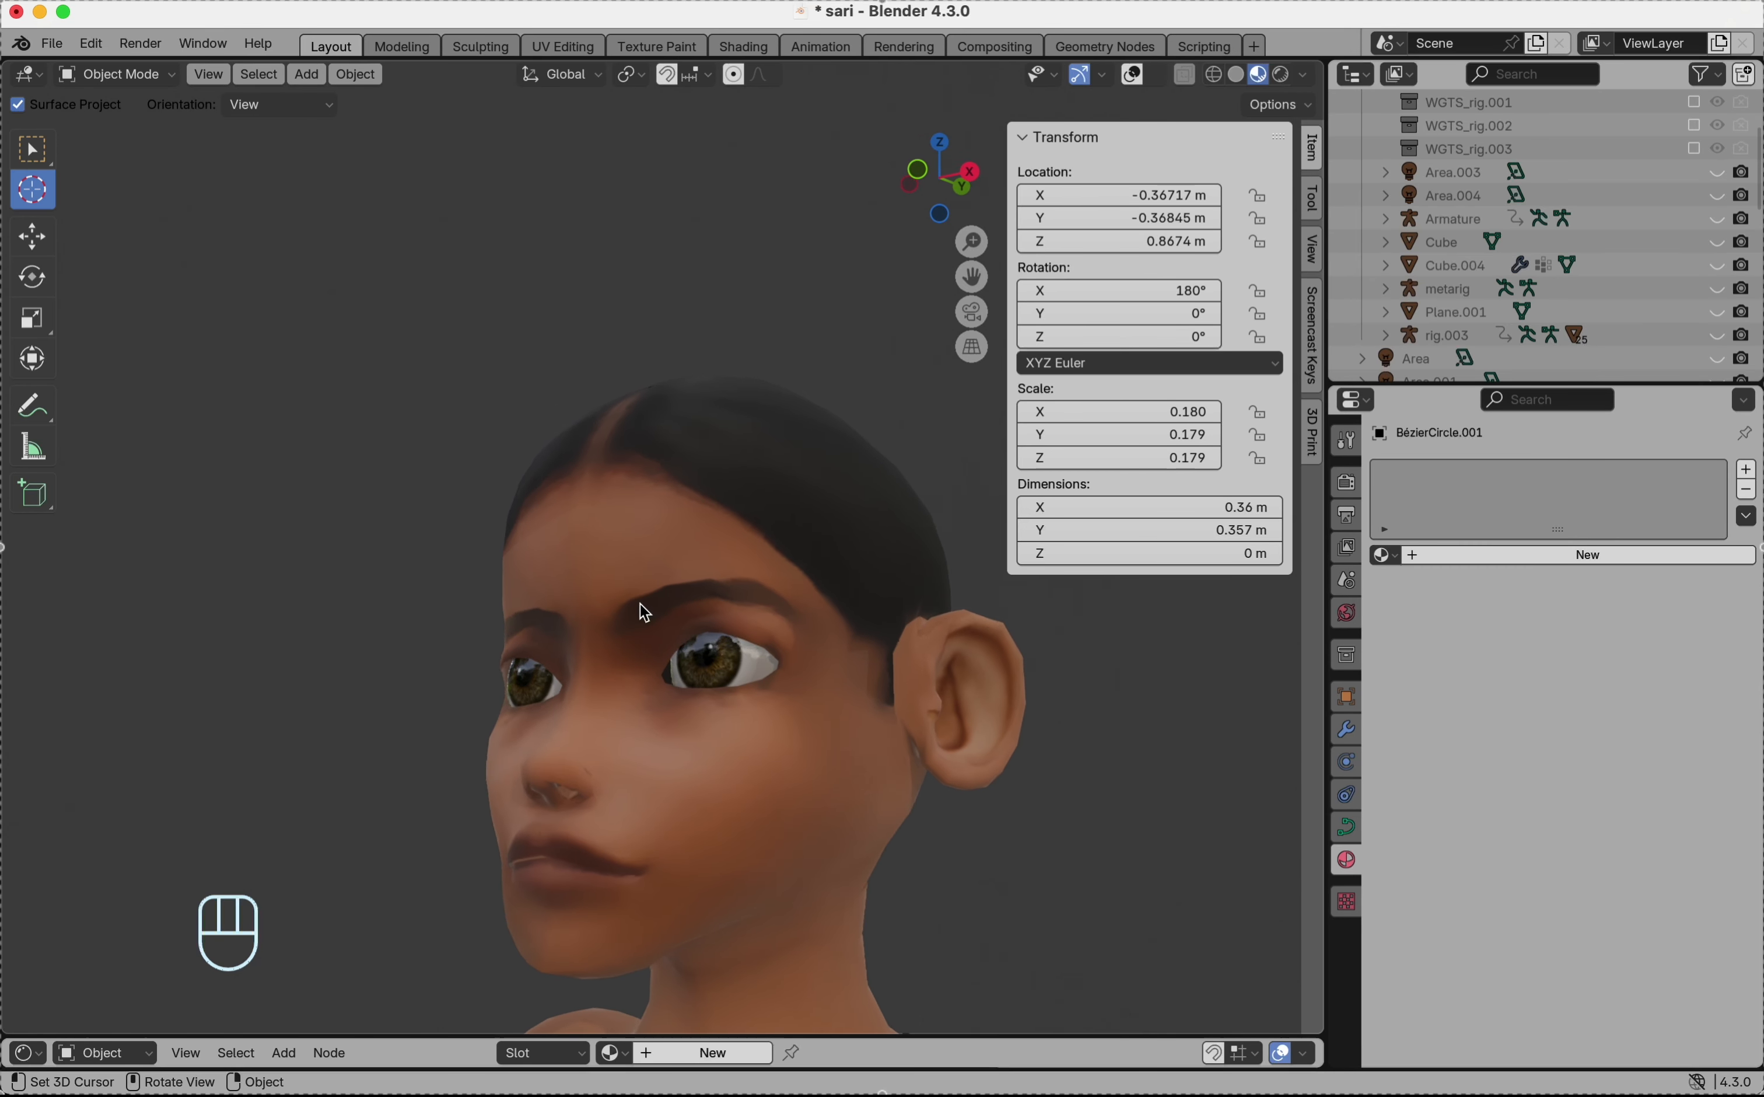
pyautogui.scroll(-2, 640, 613)
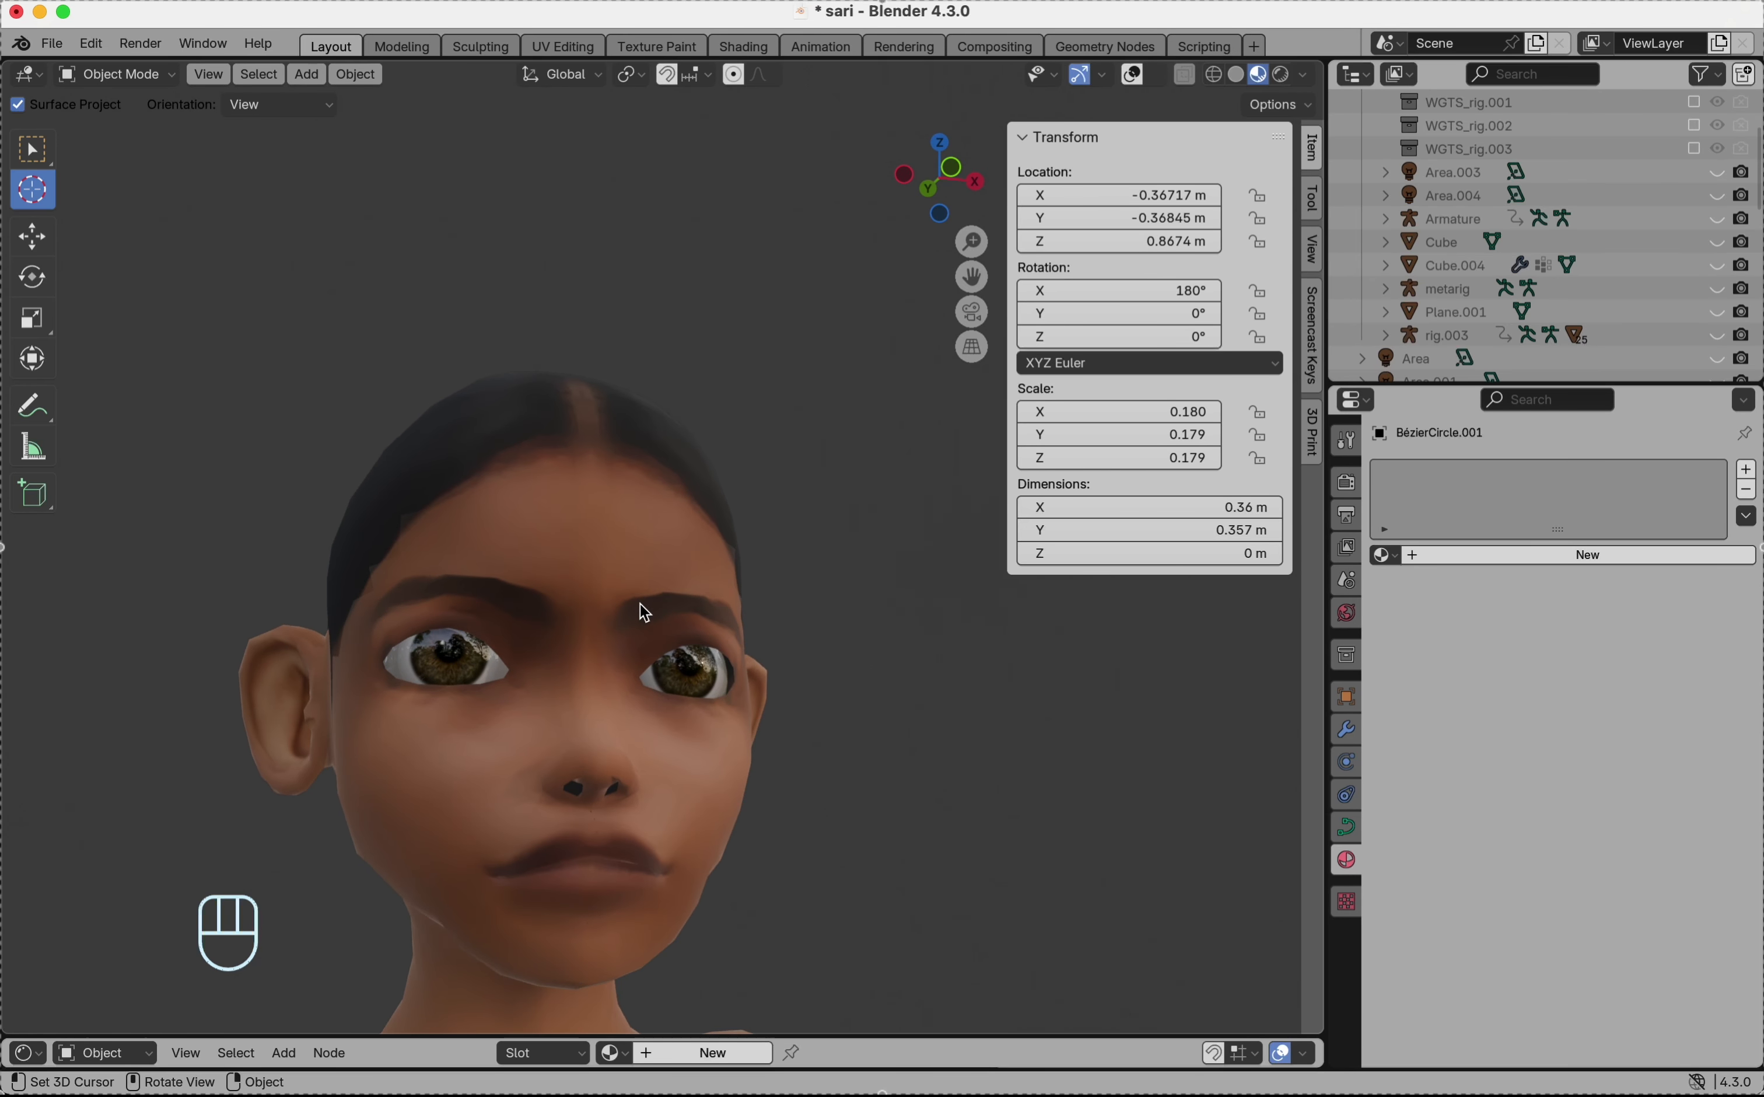
pyautogui.scroll(3, 573, 481)
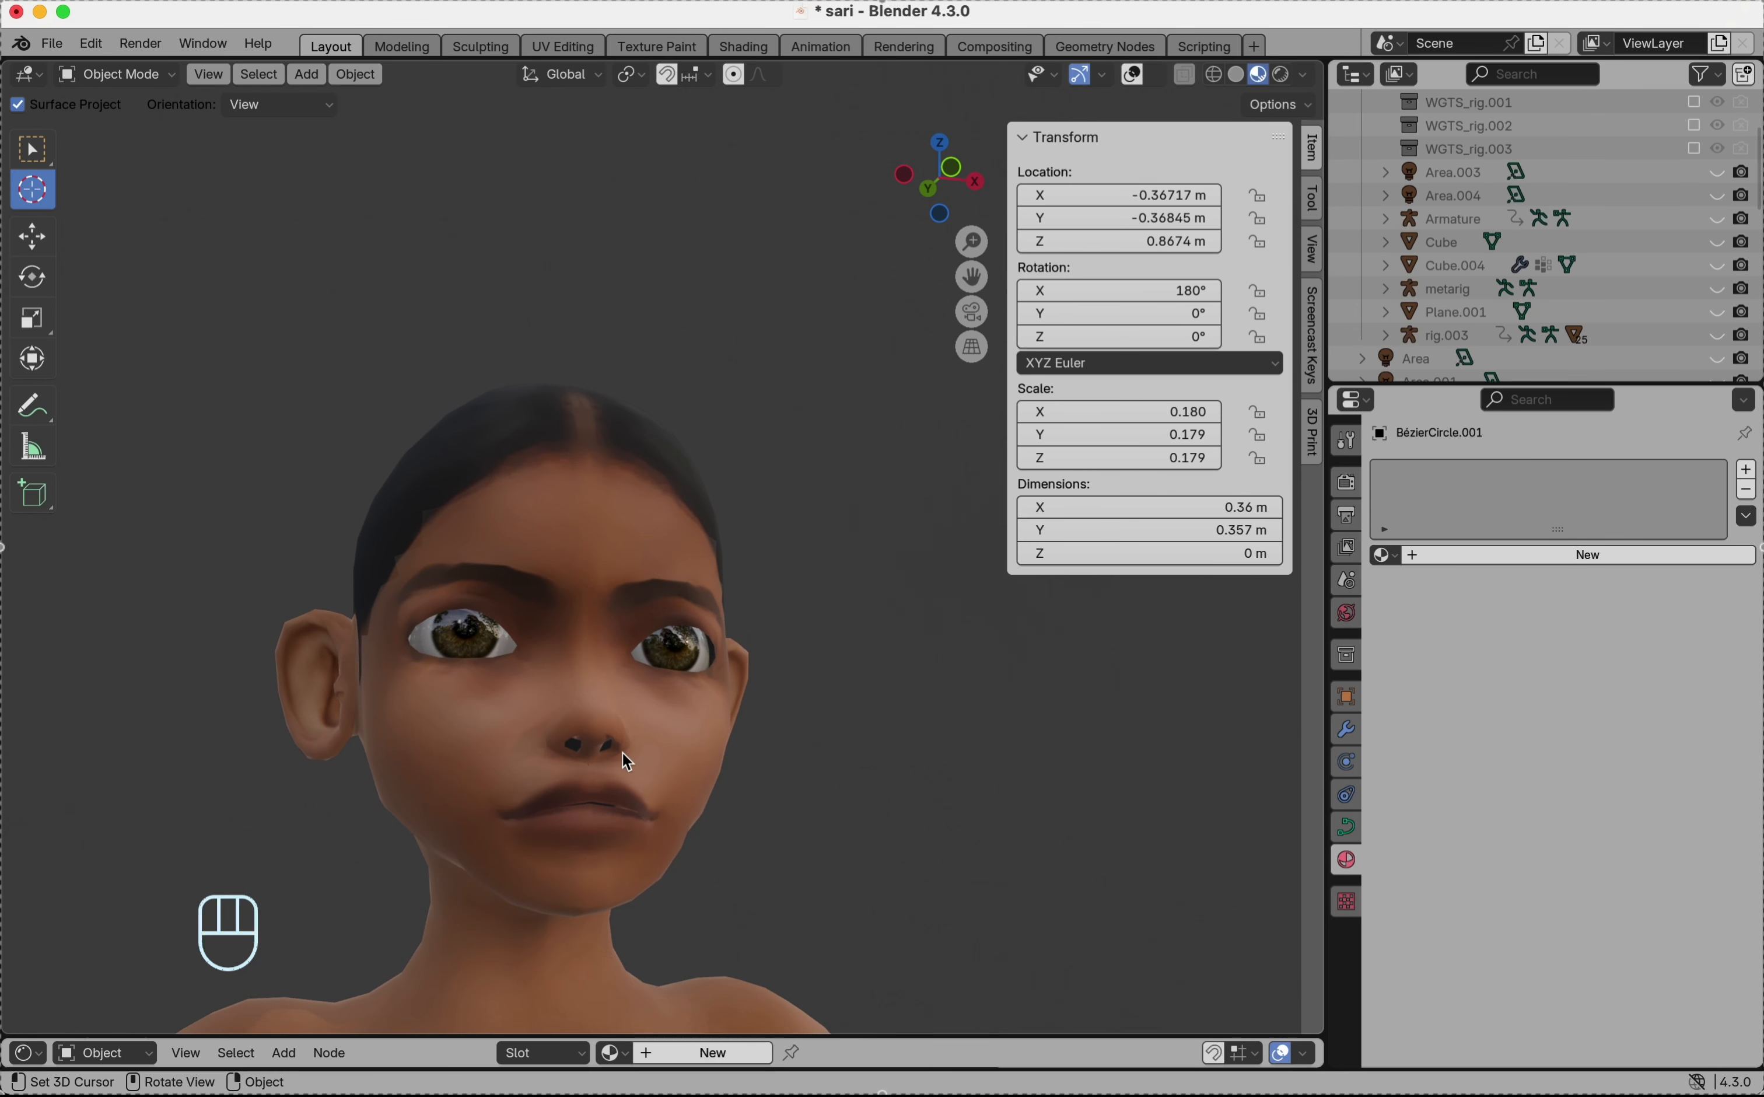
pyautogui.scroll(-8, 567, 540)
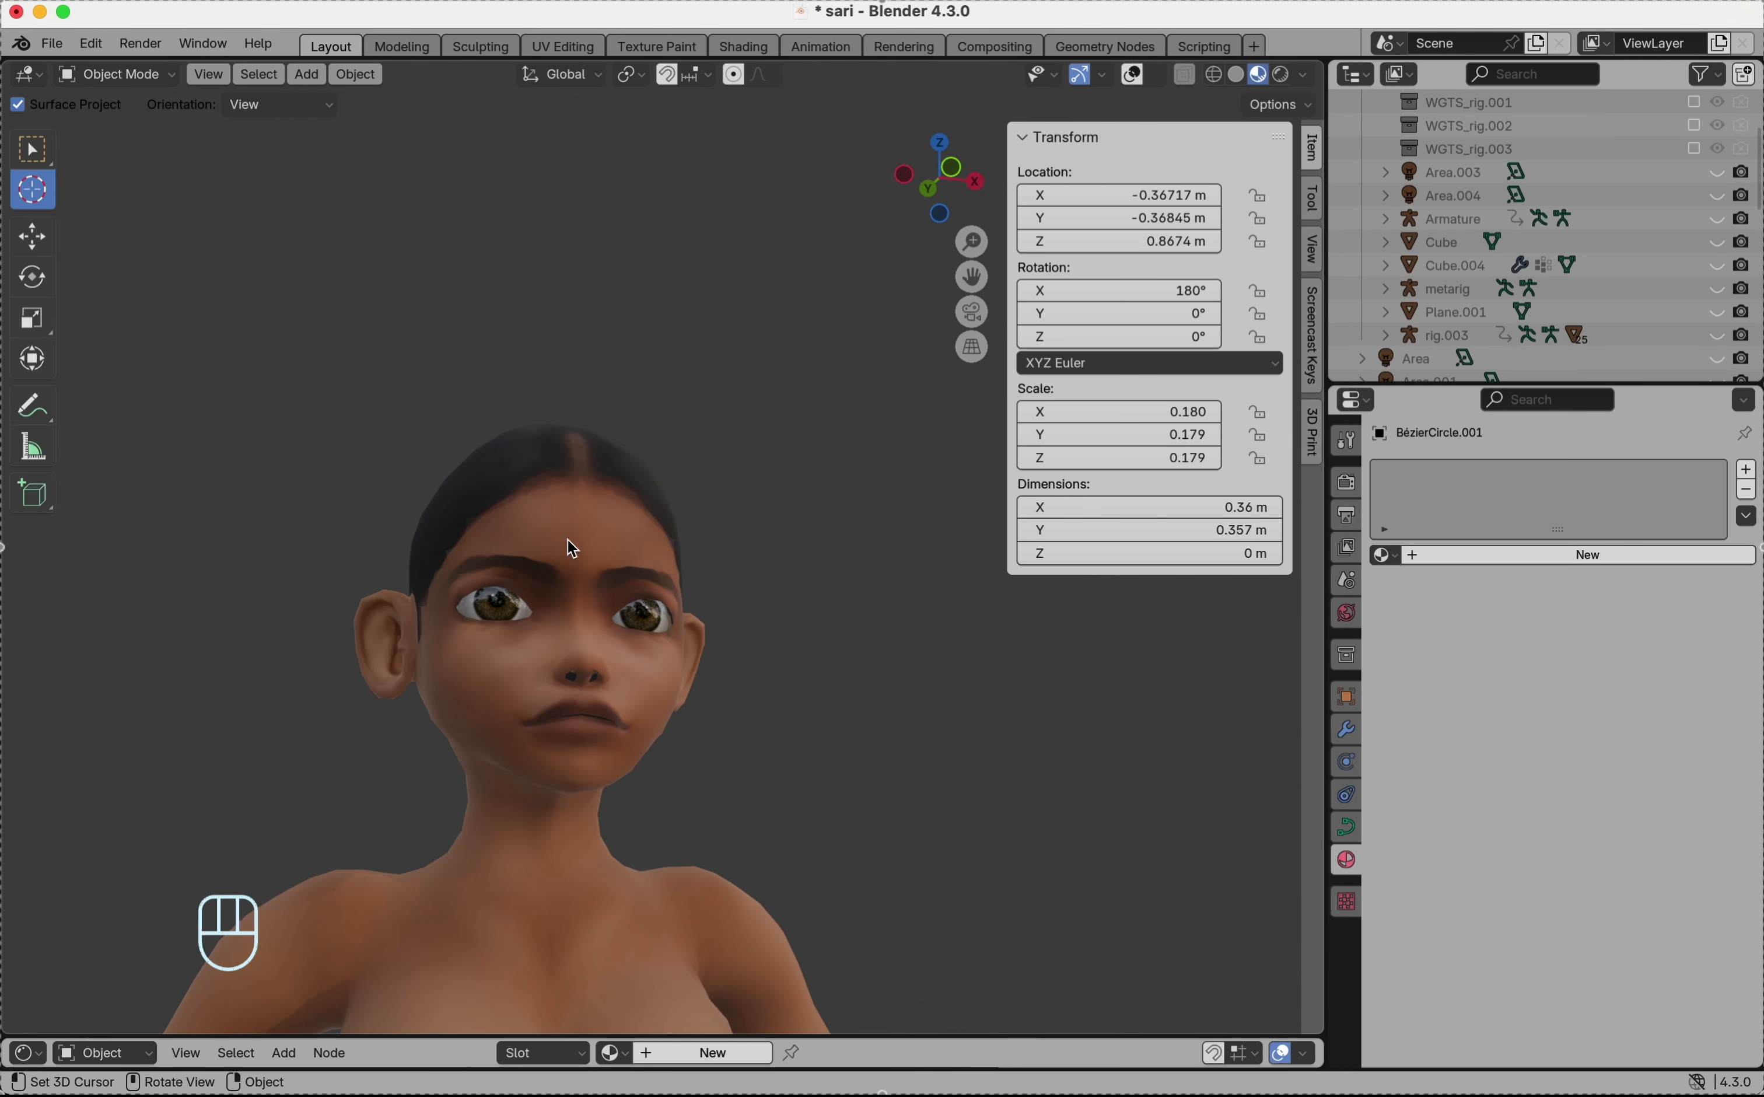
# - Review the full textured body from the front without overlays, then show the viewport overlays again
pyautogui.scroll(-4, 568, 539)
pyautogui.hscroll(10, 569, 539)
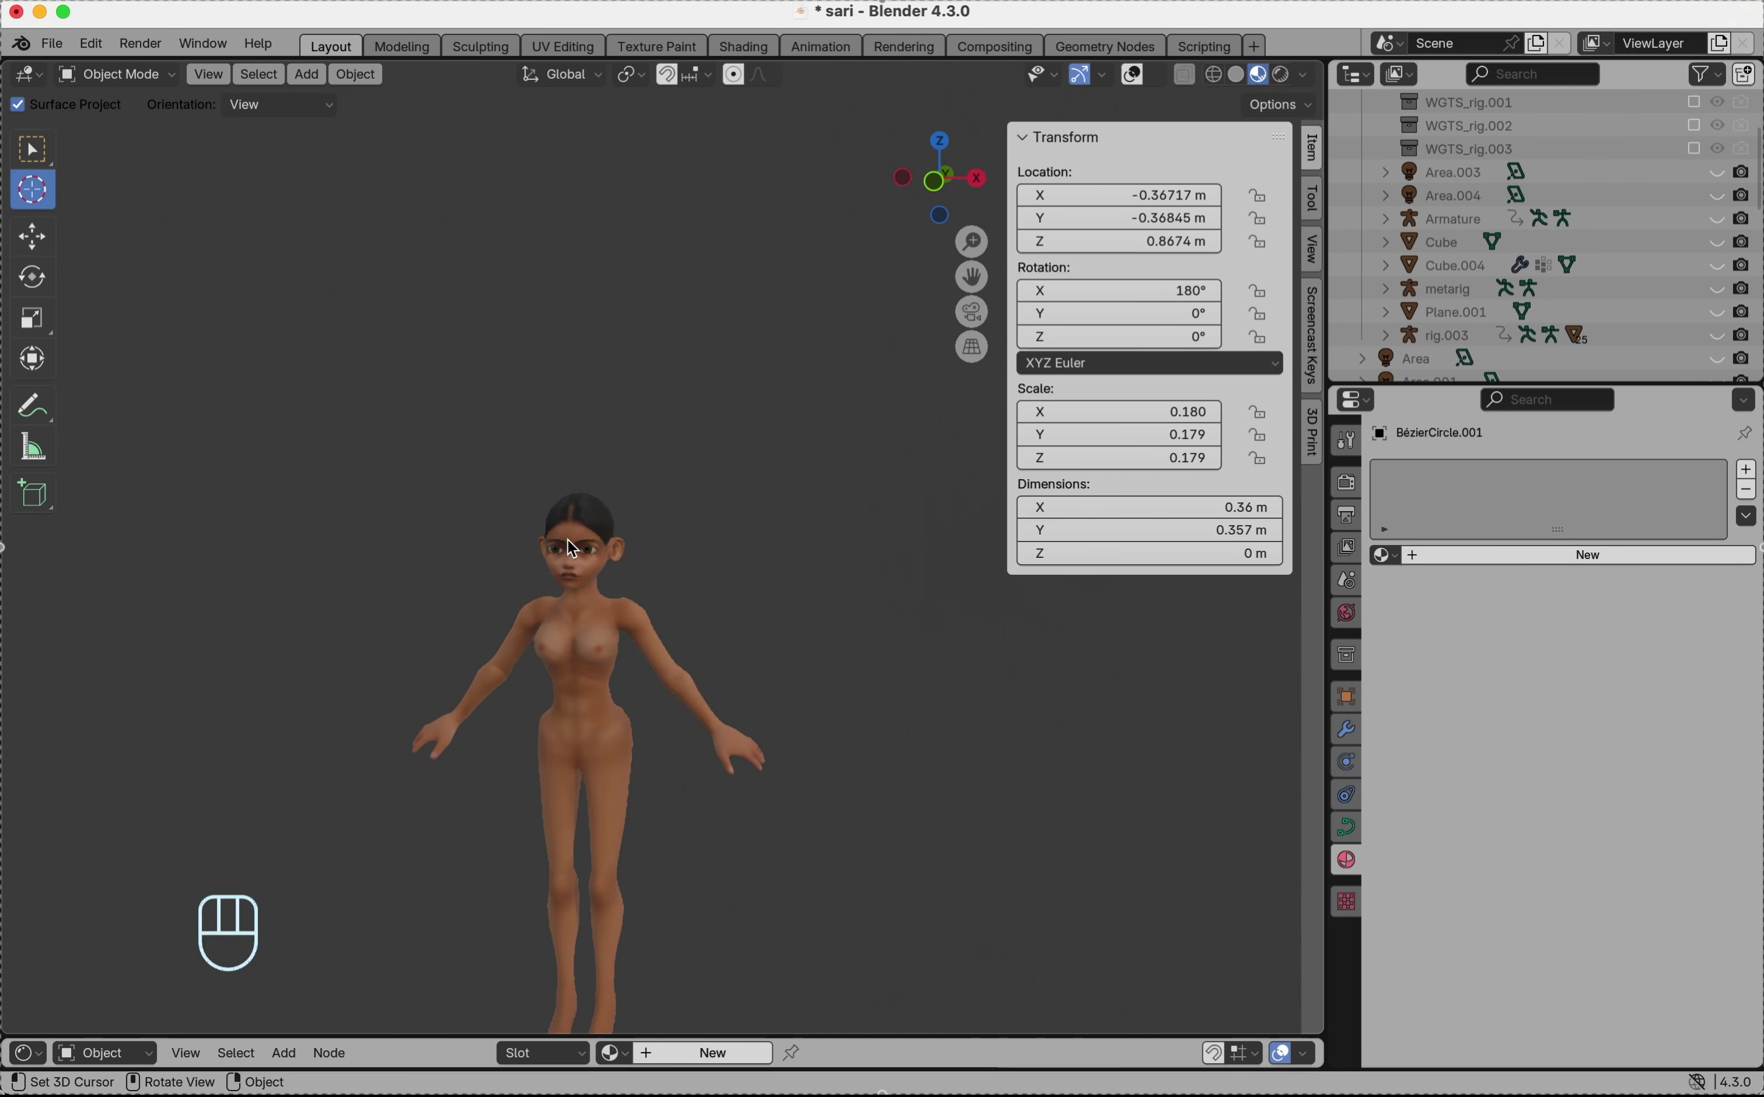
pyautogui.hscroll(-4, 568, 539)
pyautogui.hscroll(-8, 568, 539)
pyautogui.scroll(-2, 568, 539)
pyautogui.scroll(1, 534, 555)
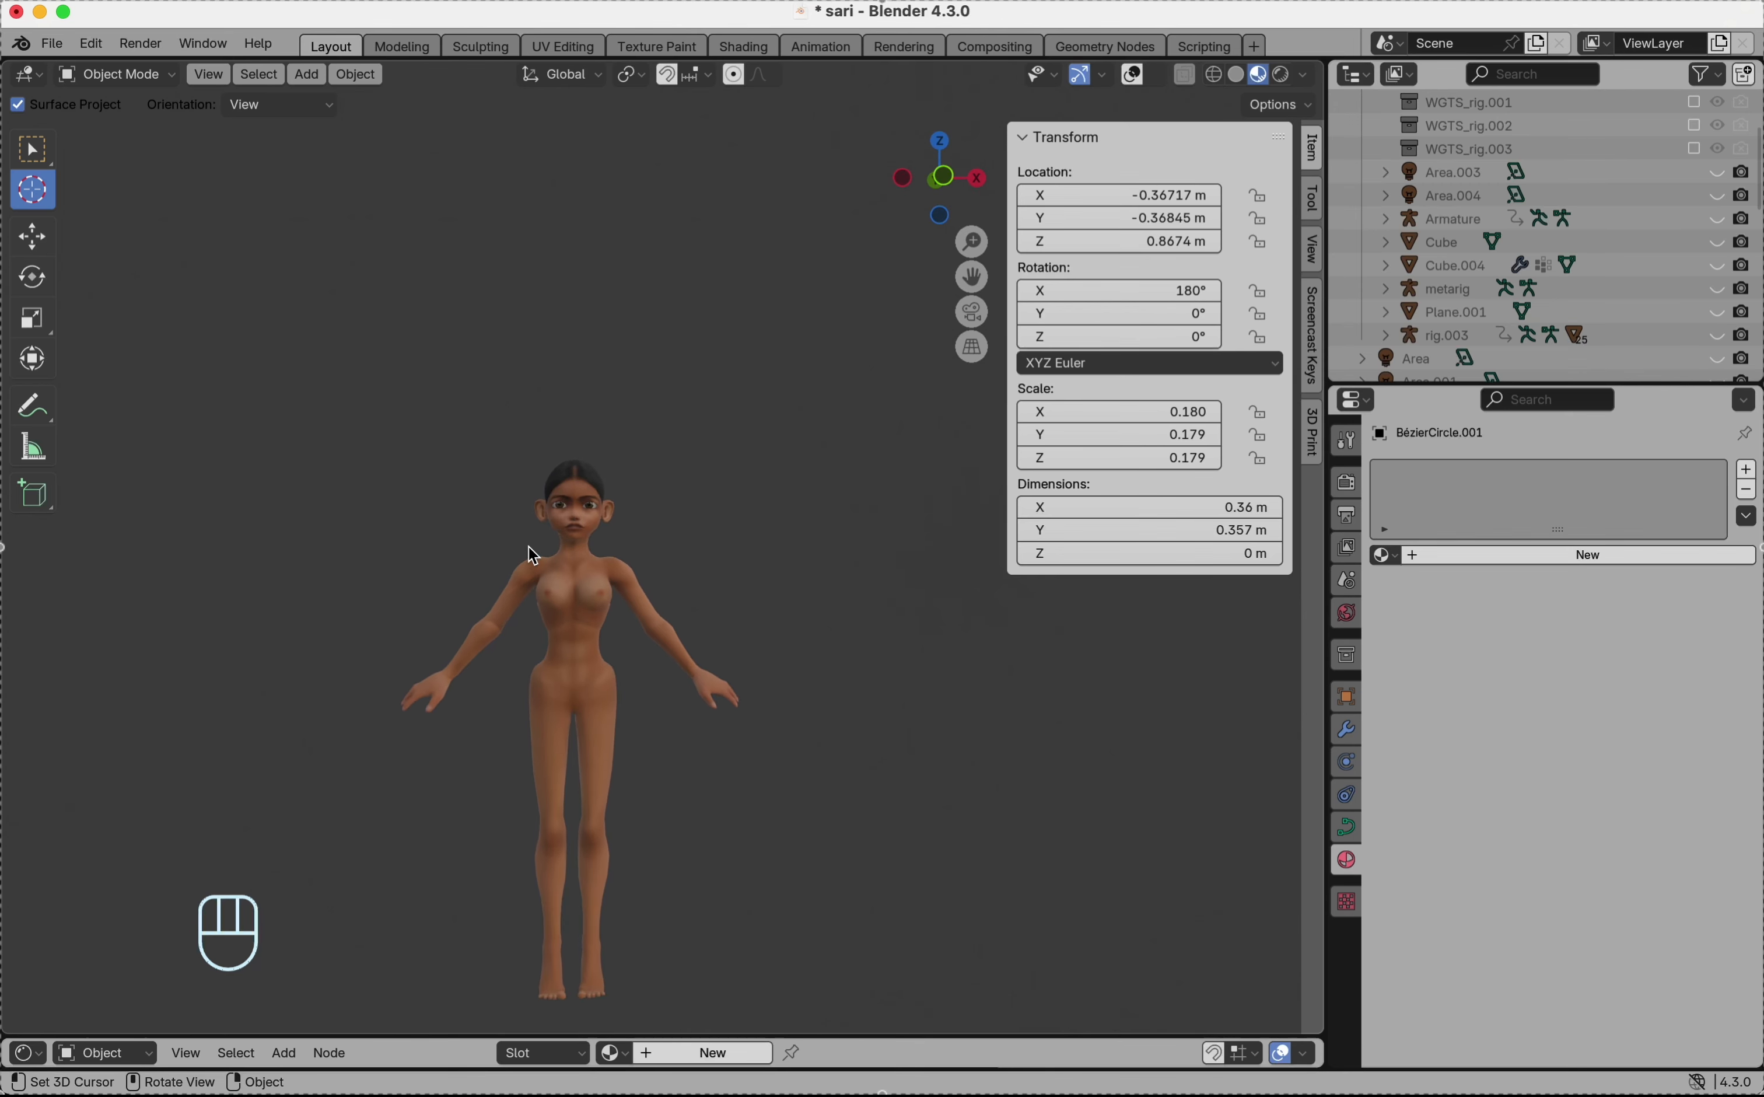
pyautogui.click(1155, 75)
pyautogui.click(1133, 77)
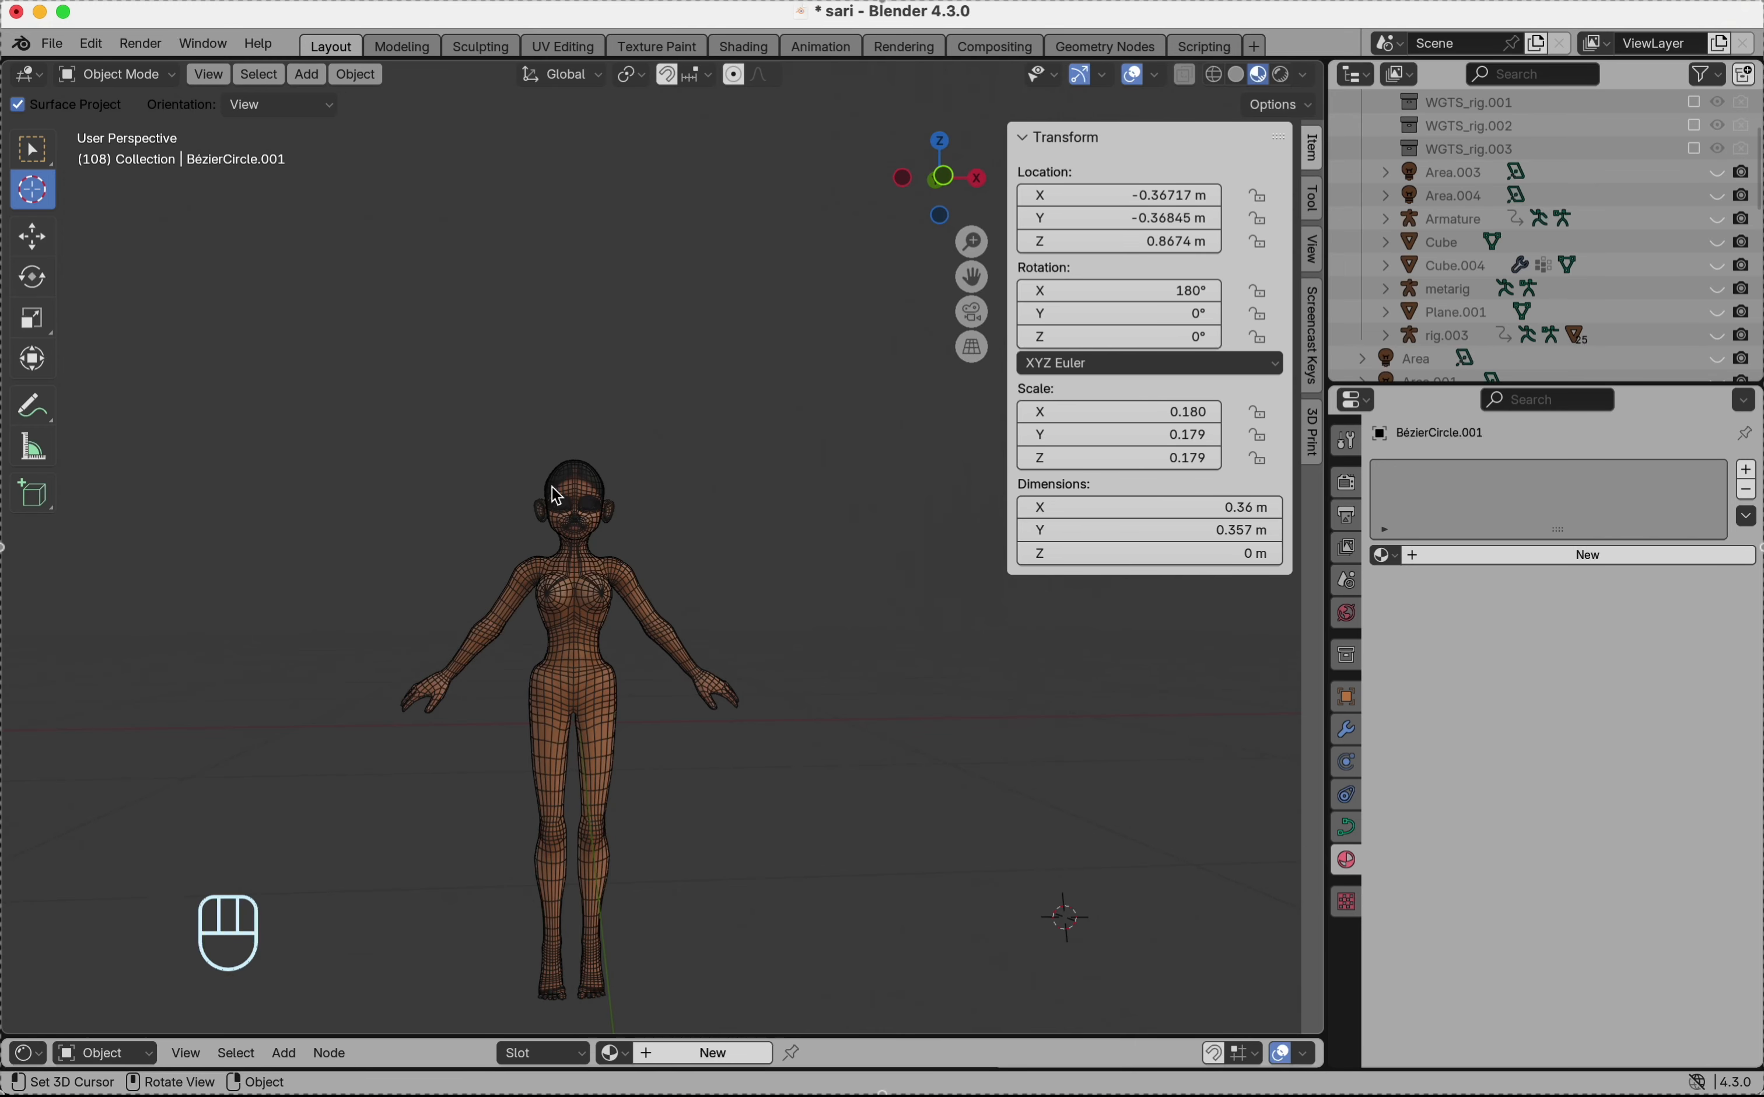